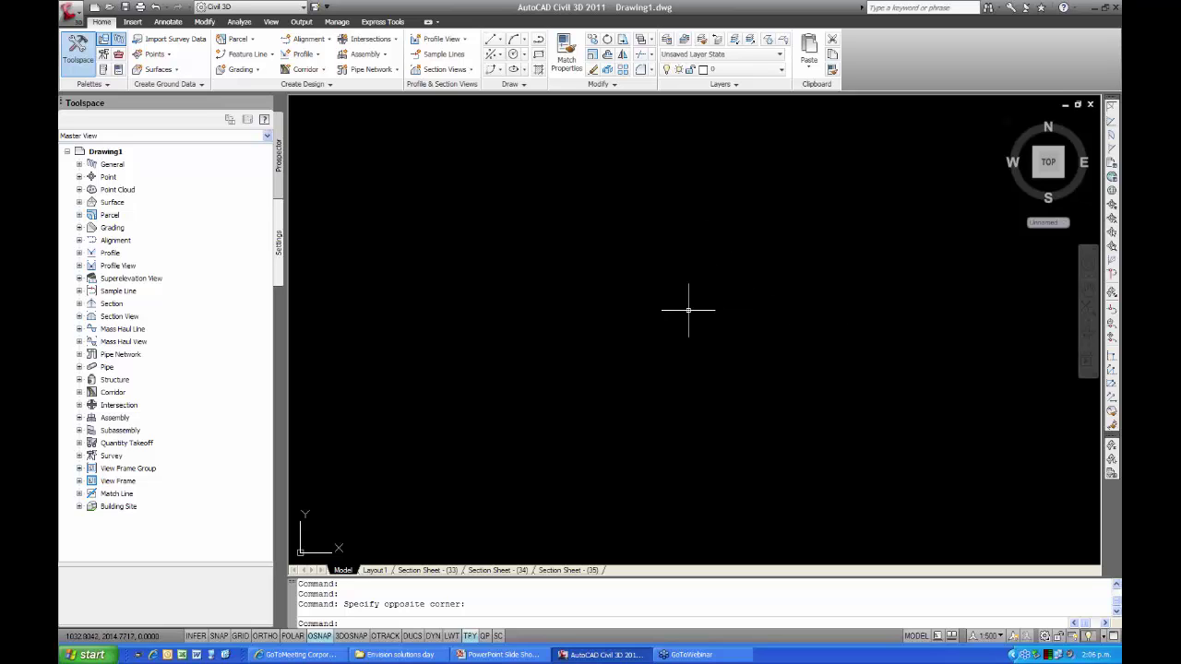
# Import 'existing road surface.xml' as LandXML and centre the imported surface in view
pyautogui.click(132, 22)
pyautogui.click(109, 55)
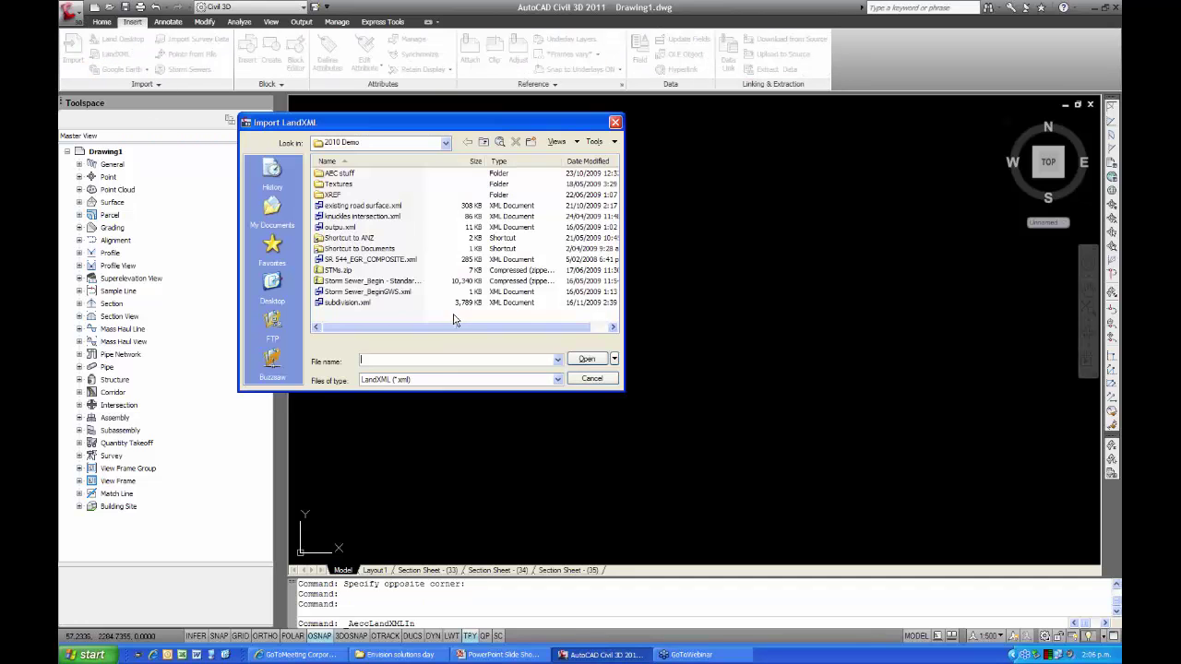
pyautogui.click(344, 206)
pyautogui.click(586, 360)
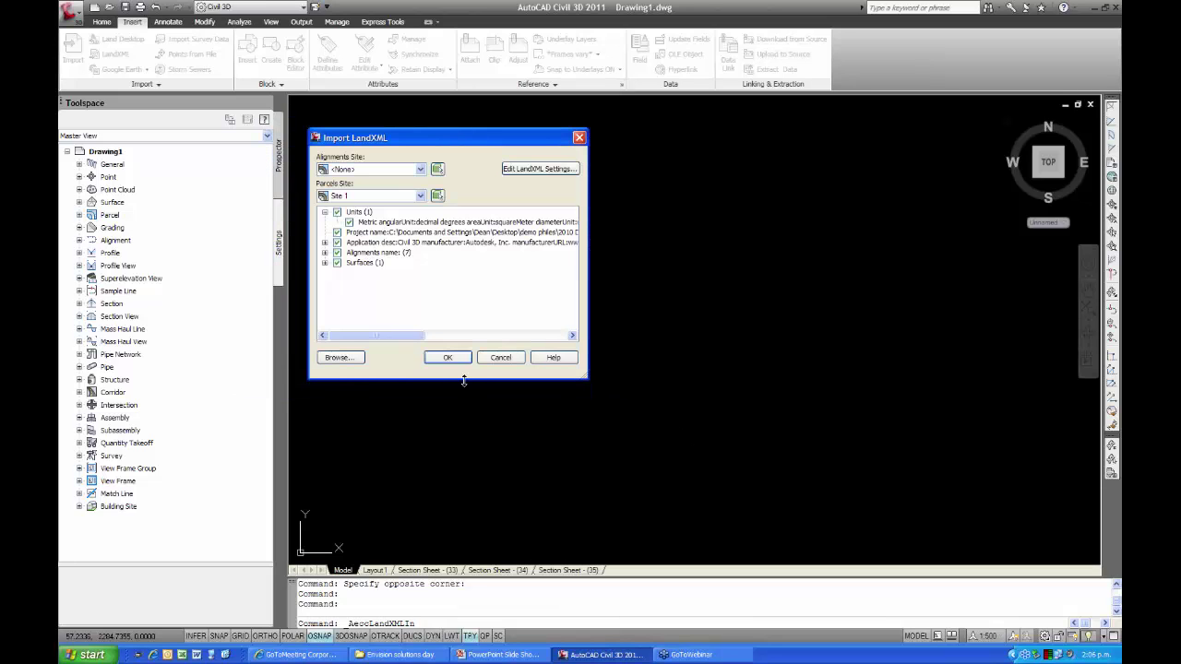
pyautogui.click(448, 357)
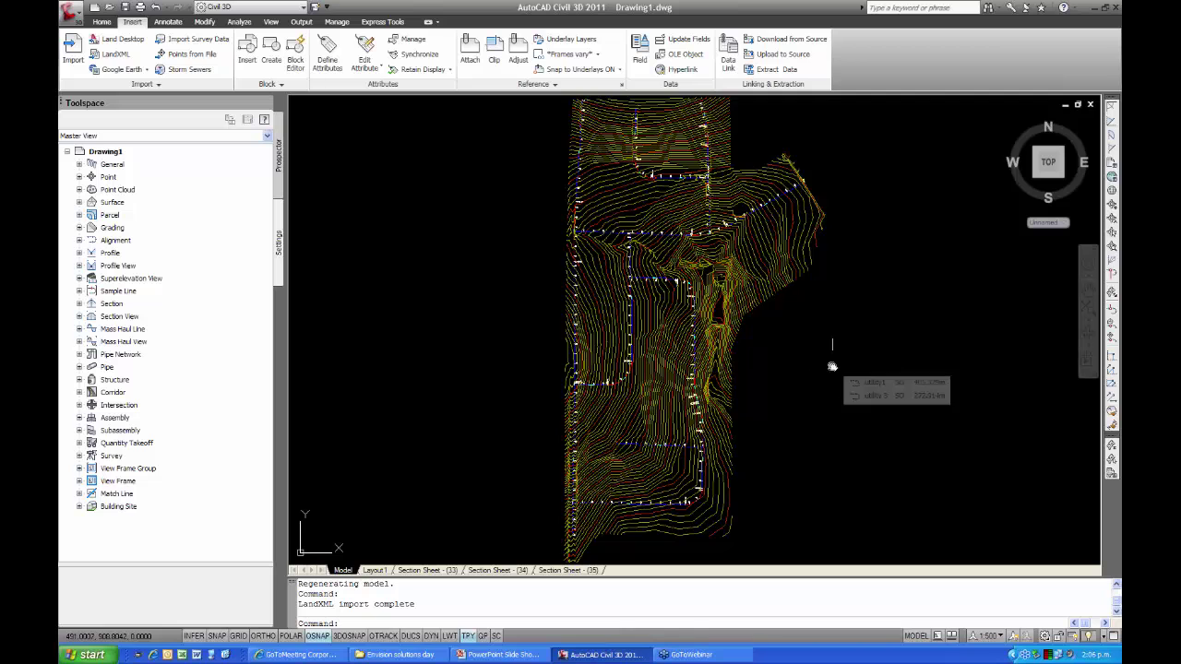
pyautogui.moveTo(830, 361); pyautogui.dragTo(744, 430, button='middle')
pyautogui.click(670, 322)
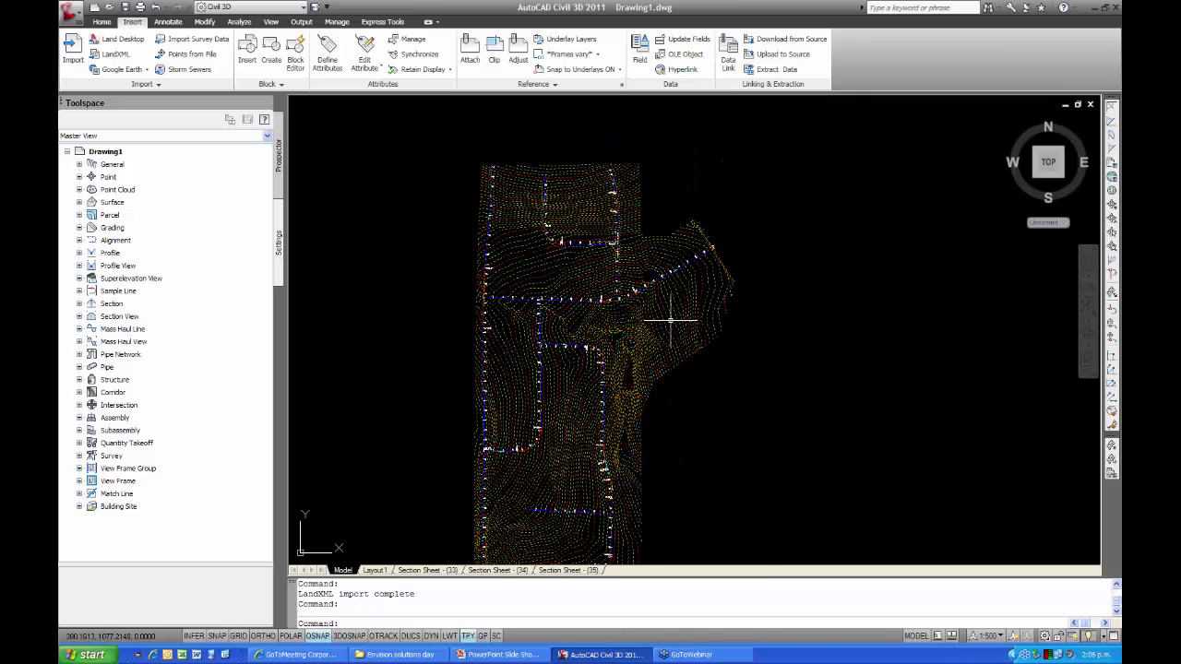
# Set the eg with road surface's style to ANZ_Conts (1m) in Surface Properties
pyautogui.rightClick(674, 317)
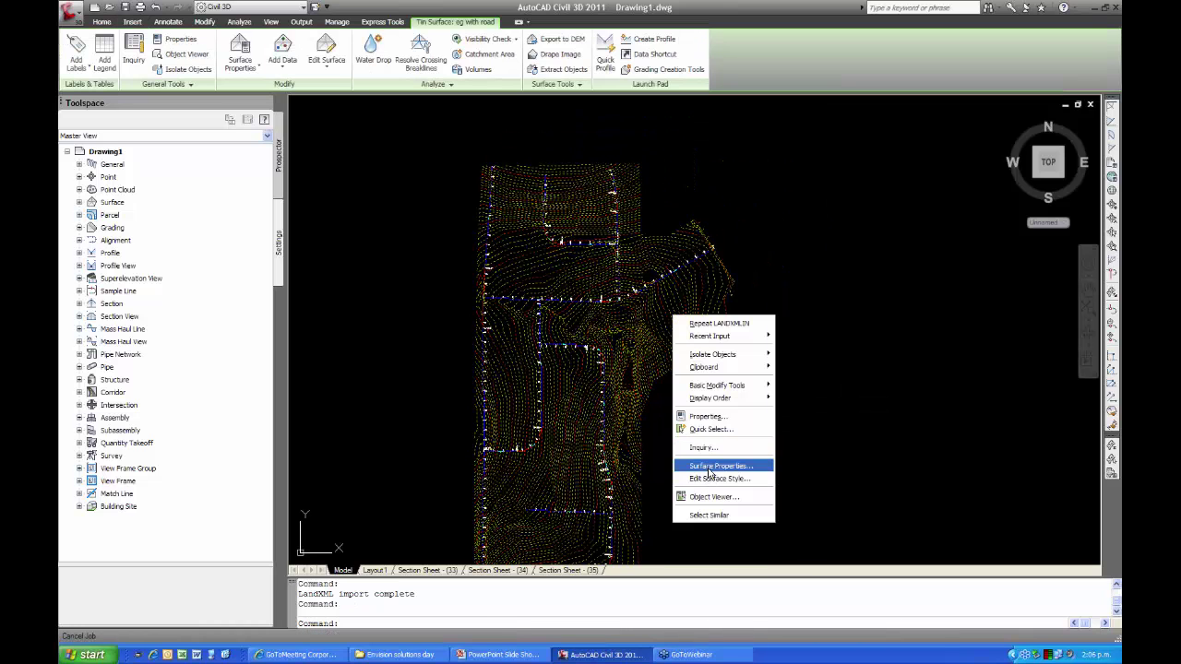
pyautogui.click(720, 466)
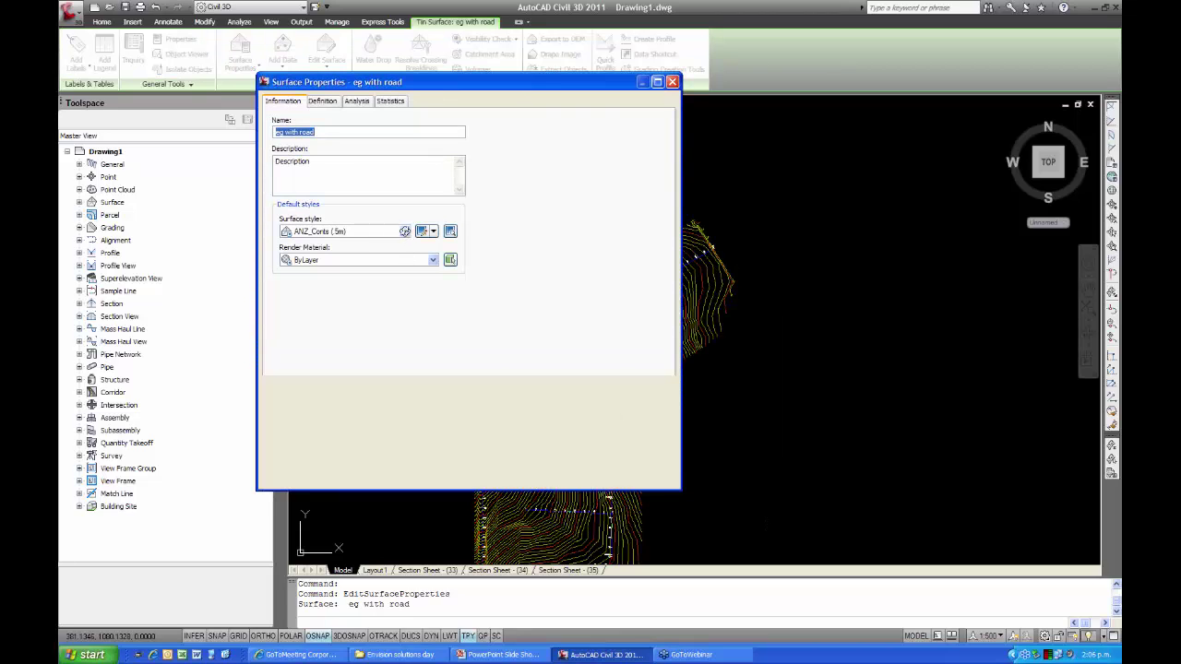
pyautogui.click(404, 232)
pyautogui.click(337, 328)
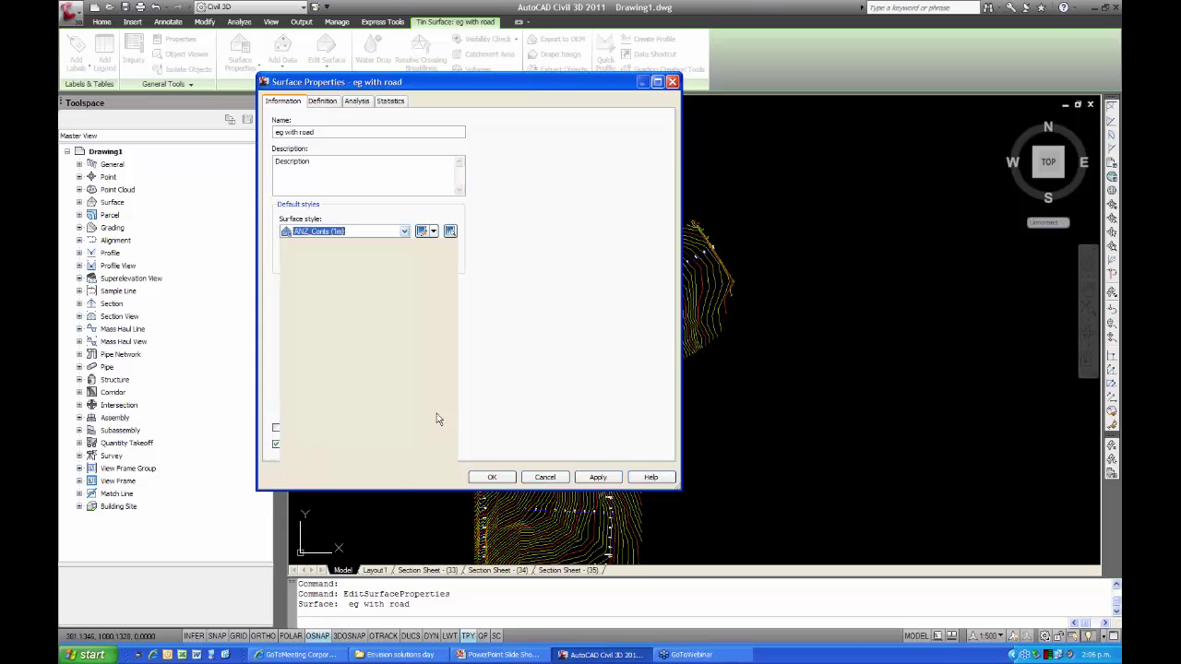
pyautogui.click(489, 477)
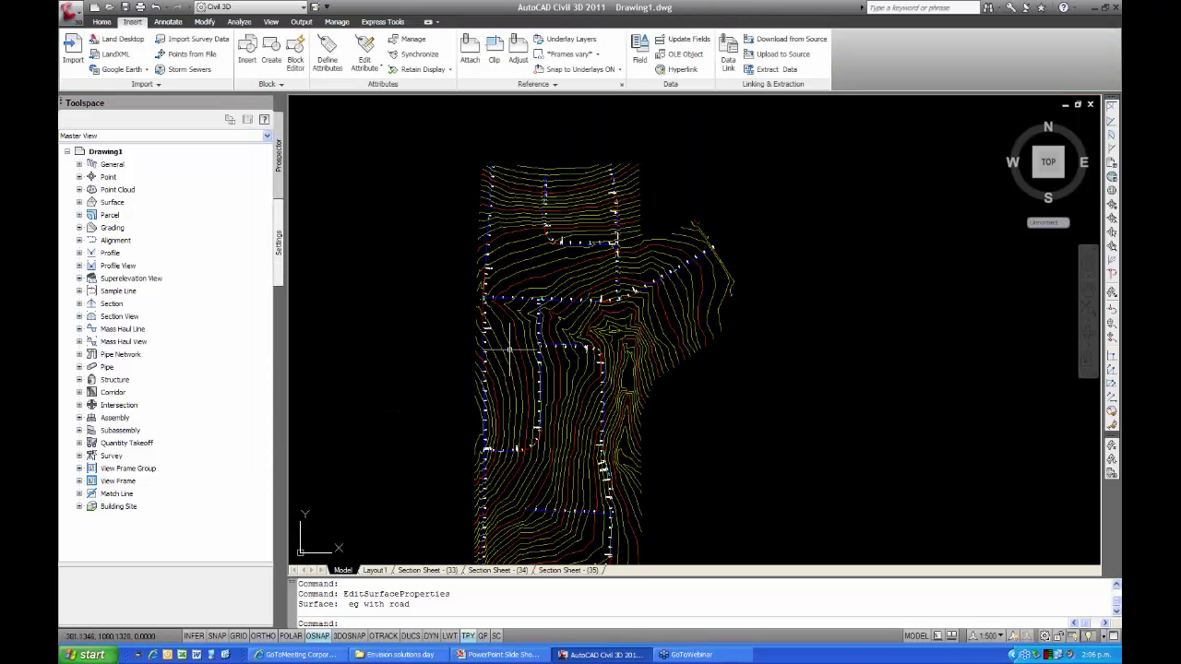
pyautogui.click(638, 328)
pyautogui.rightClick(595, 334)
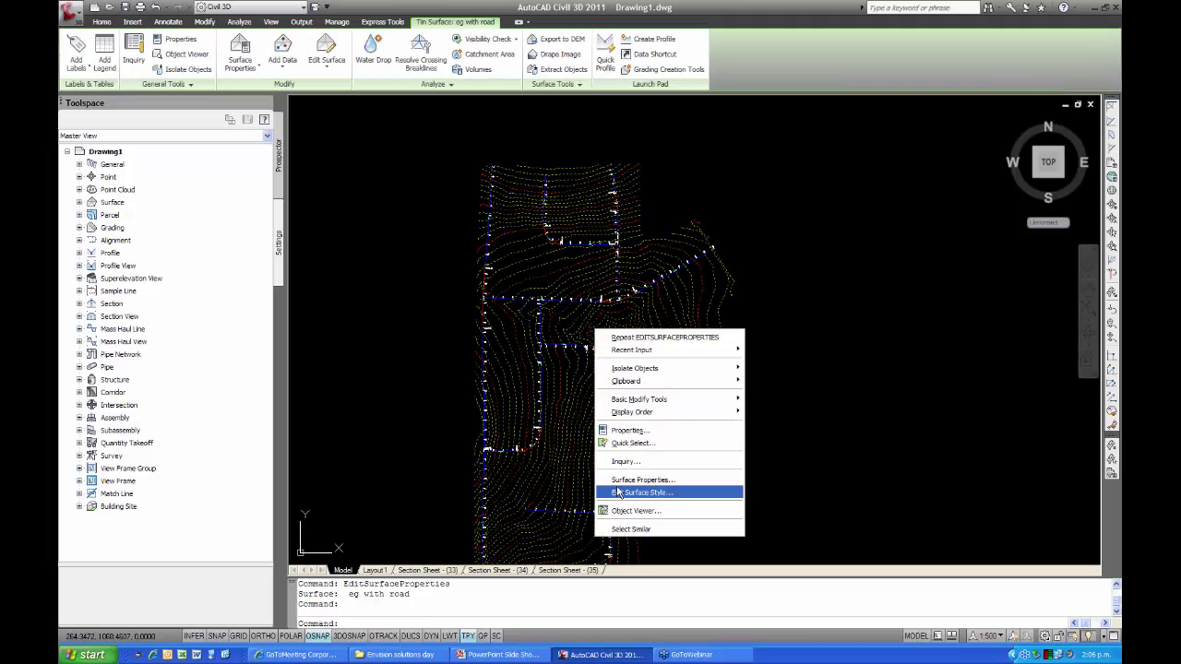
pyautogui.click(636, 511)
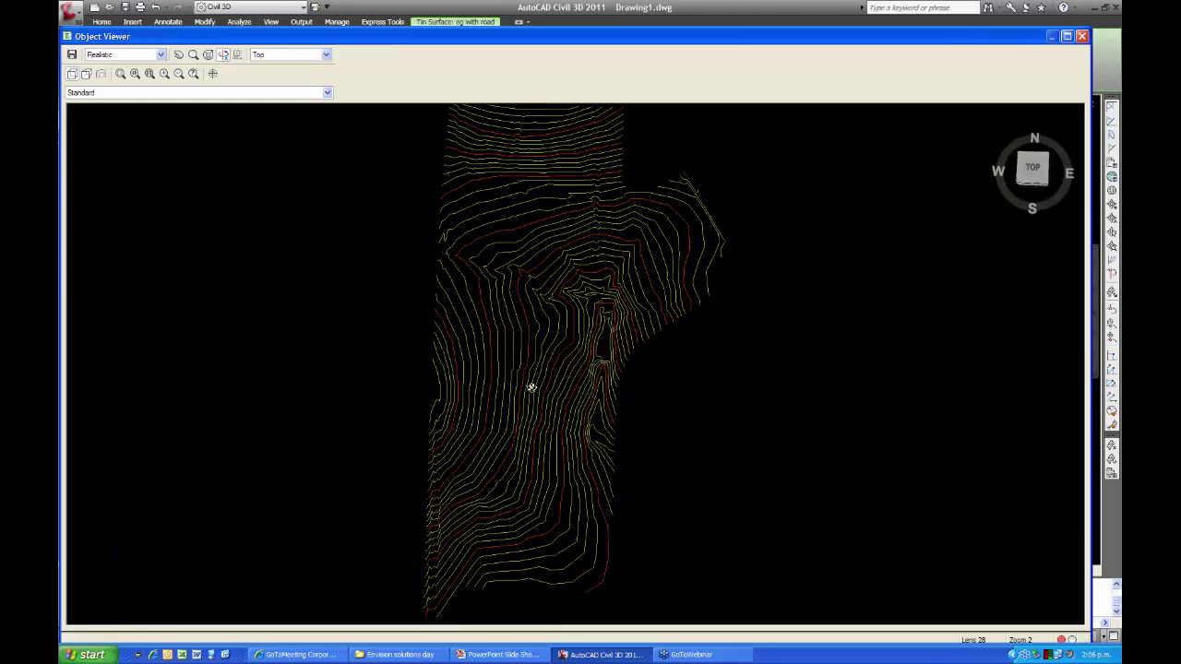
pyautogui.moveTo(532, 388); pyautogui.dragTo(483, 243)
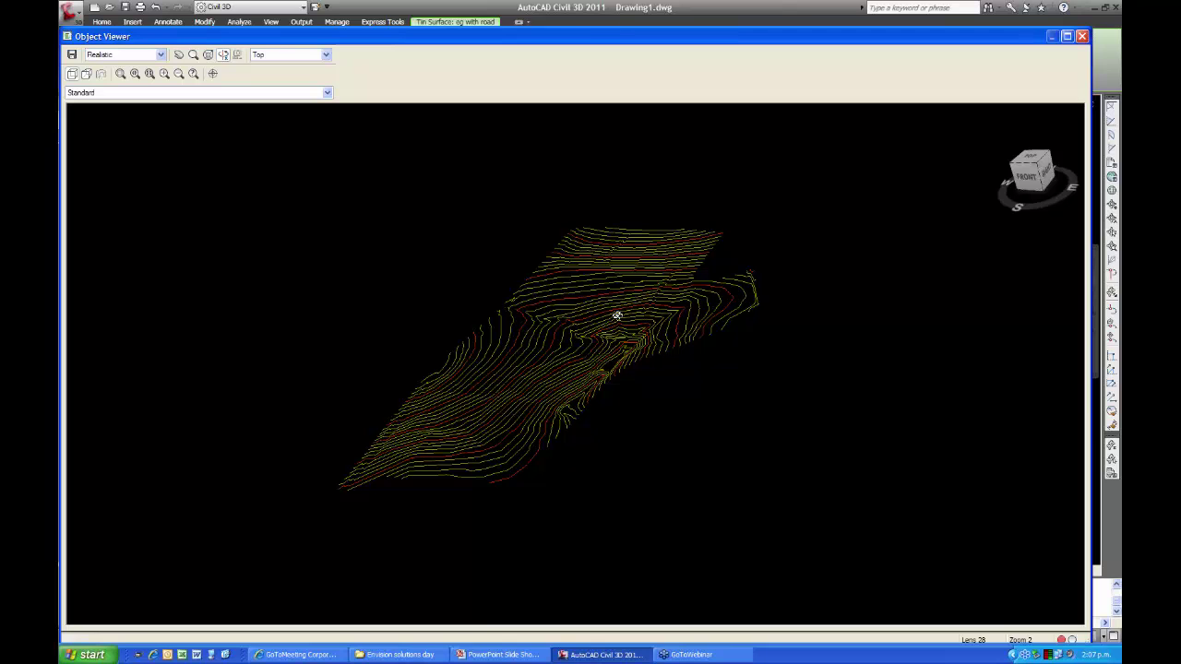
pyautogui.scroll(5, 618, 315)
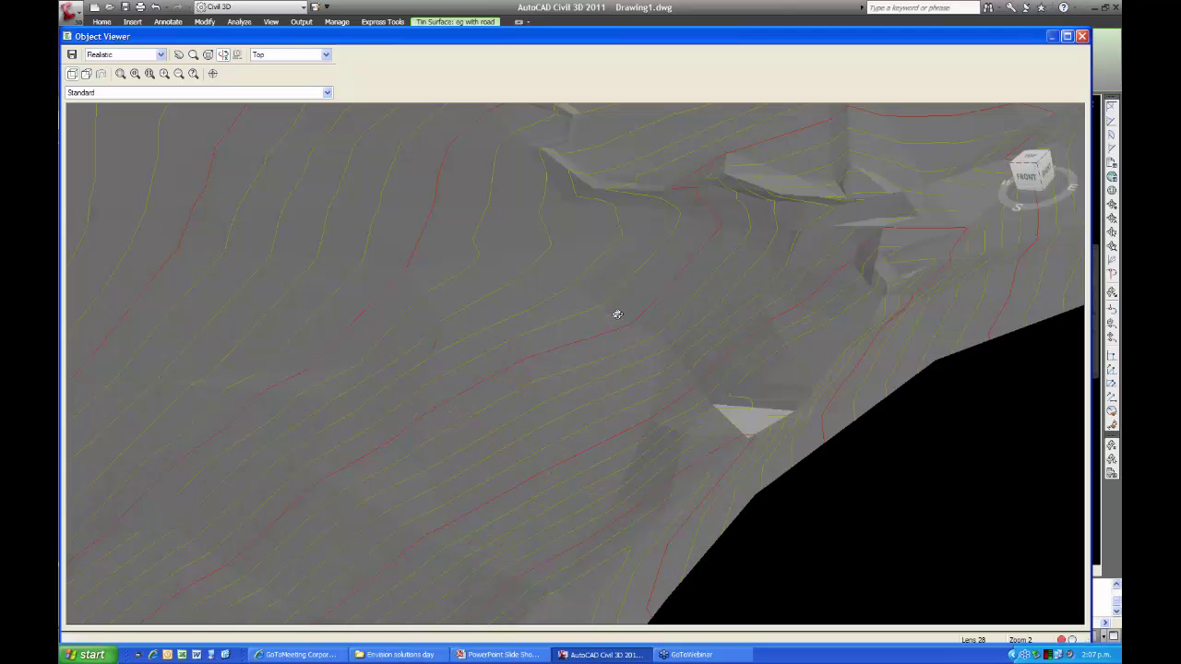
pyautogui.scroll(-2, 612, 306)
pyautogui.scroll(-2, 506, 369)
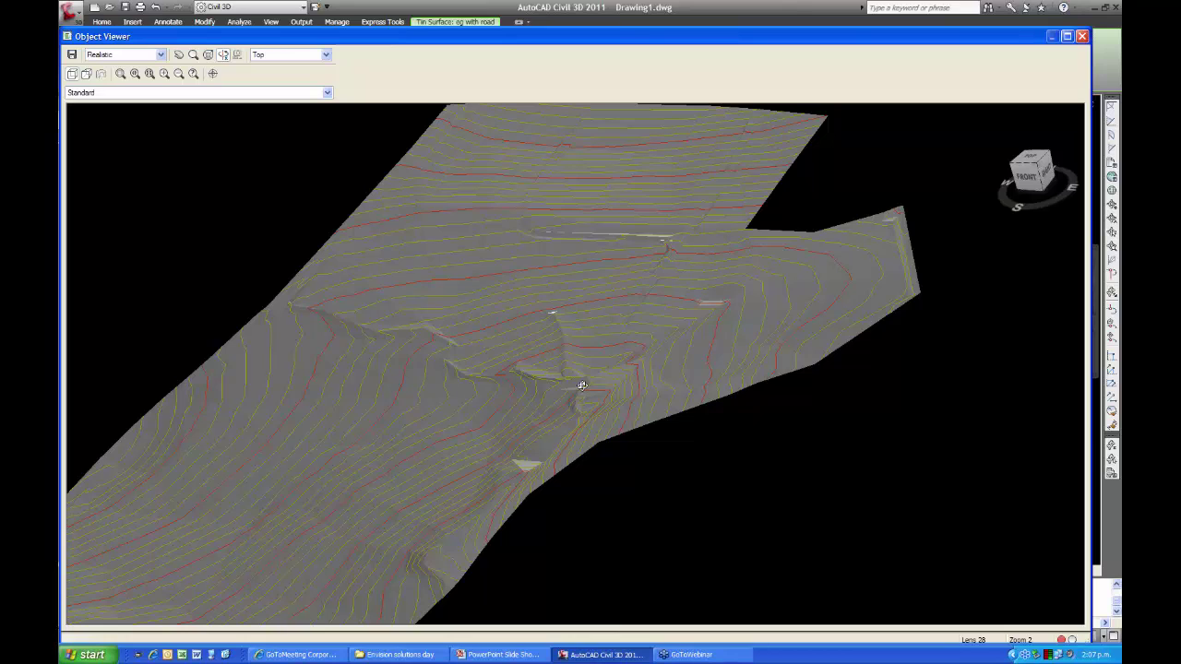
pyautogui.doubleClick(877, 40)
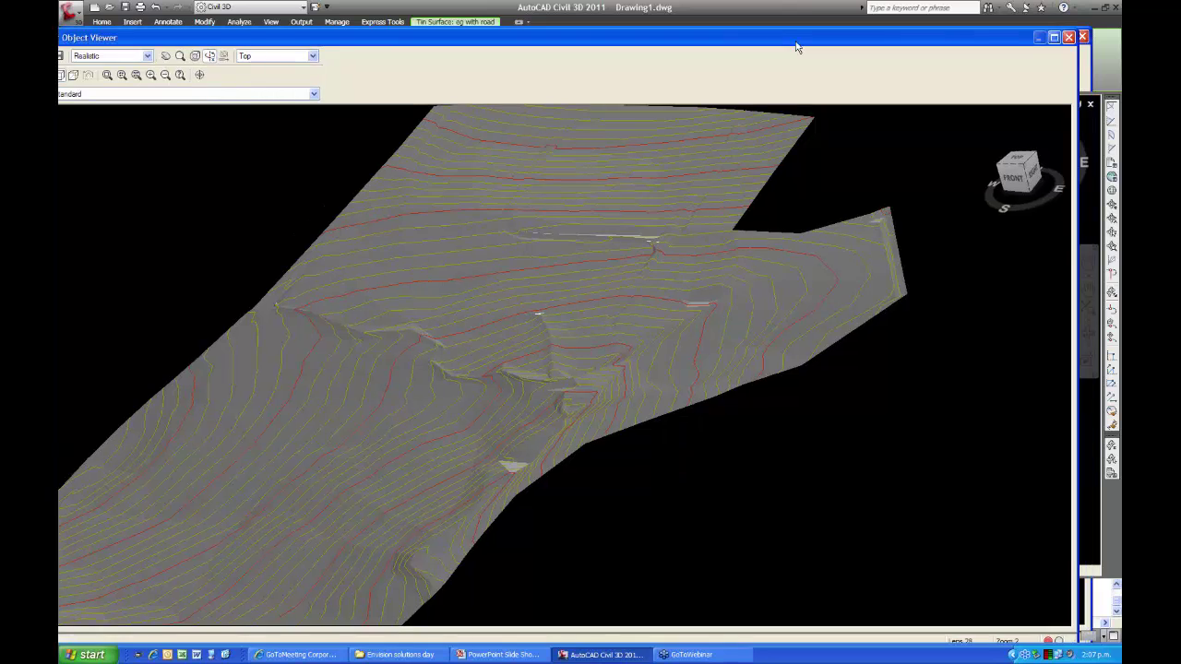
pyautogui.click(855, 45)
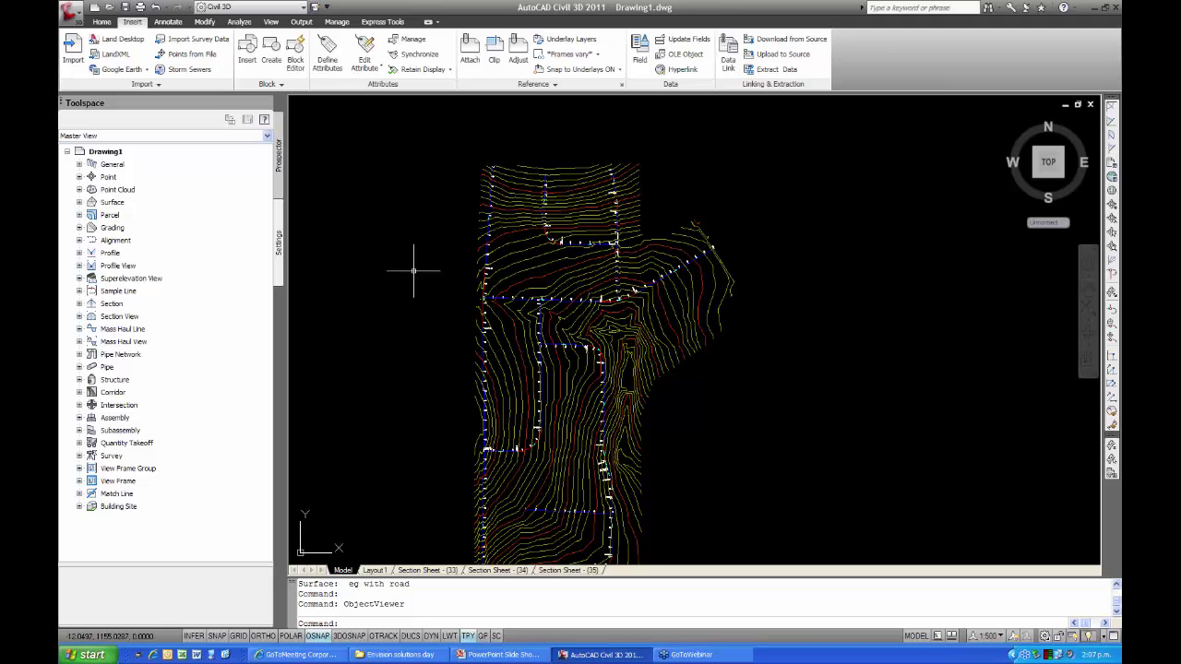
# Review the eg with road surface's style settings and close them unchanged
pyautogui.click(520, 261)
pyautogui.rightClick(401, 236)
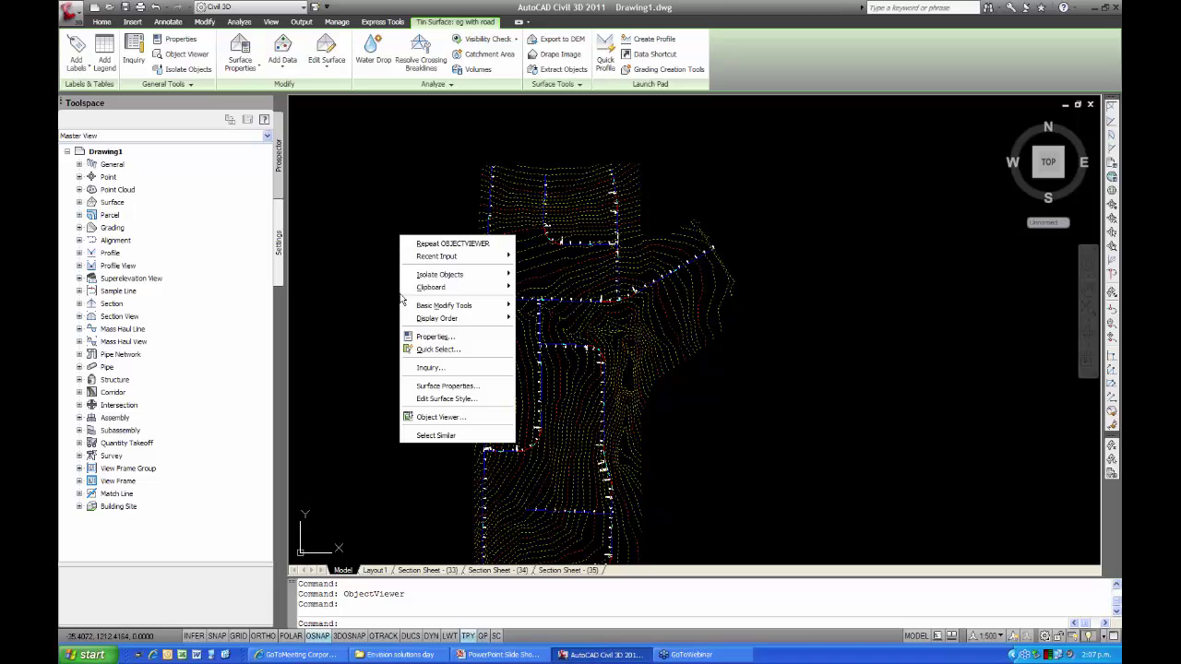
pyautogui.click(429, 400)
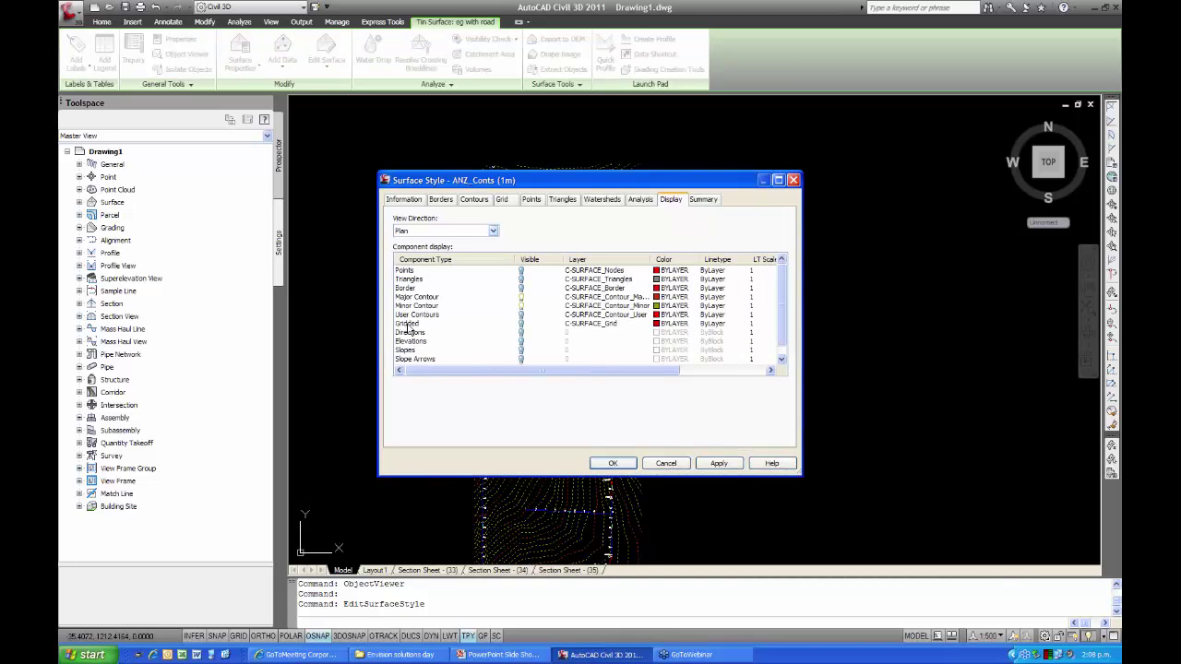
pyautogui.click(402, 201)
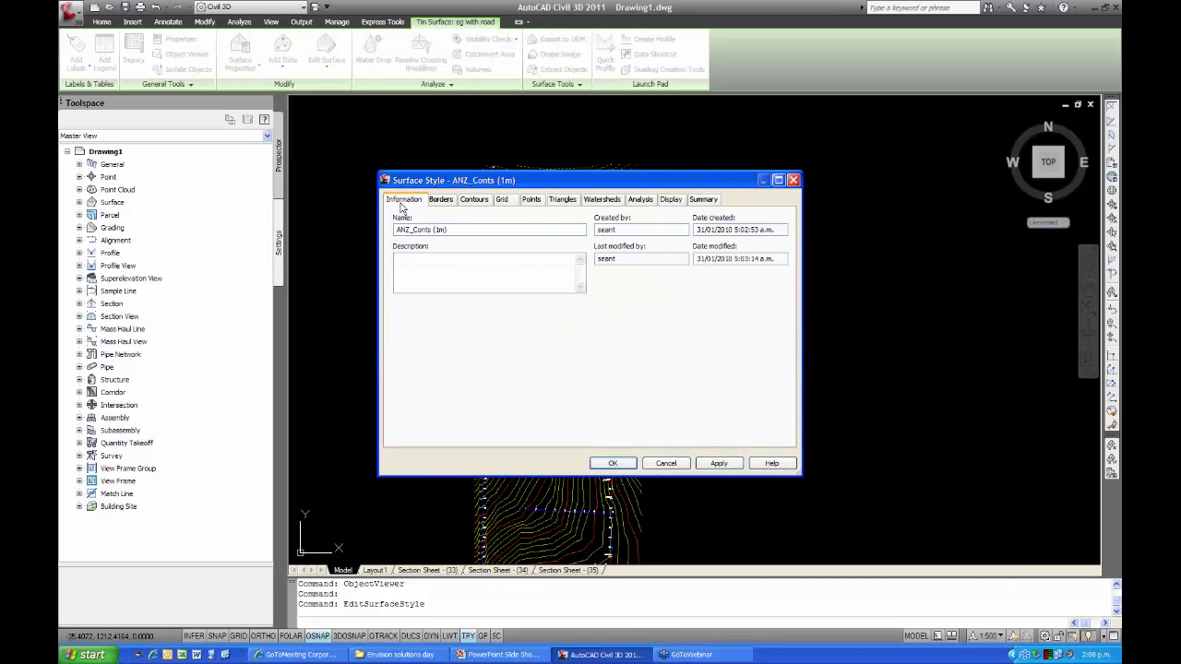
pyautogui.click(667, 463)
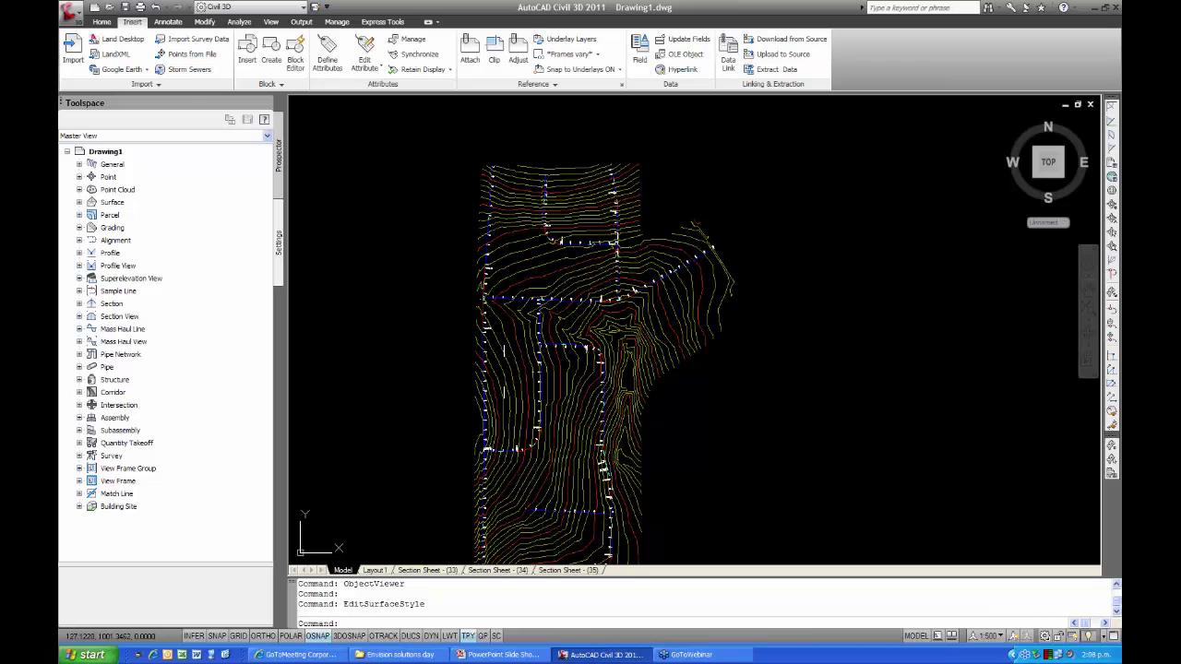
# Apply the ANZ_Triangulation style to the eg with road surface in Surface Properties
pyautogui.click(507, 372)
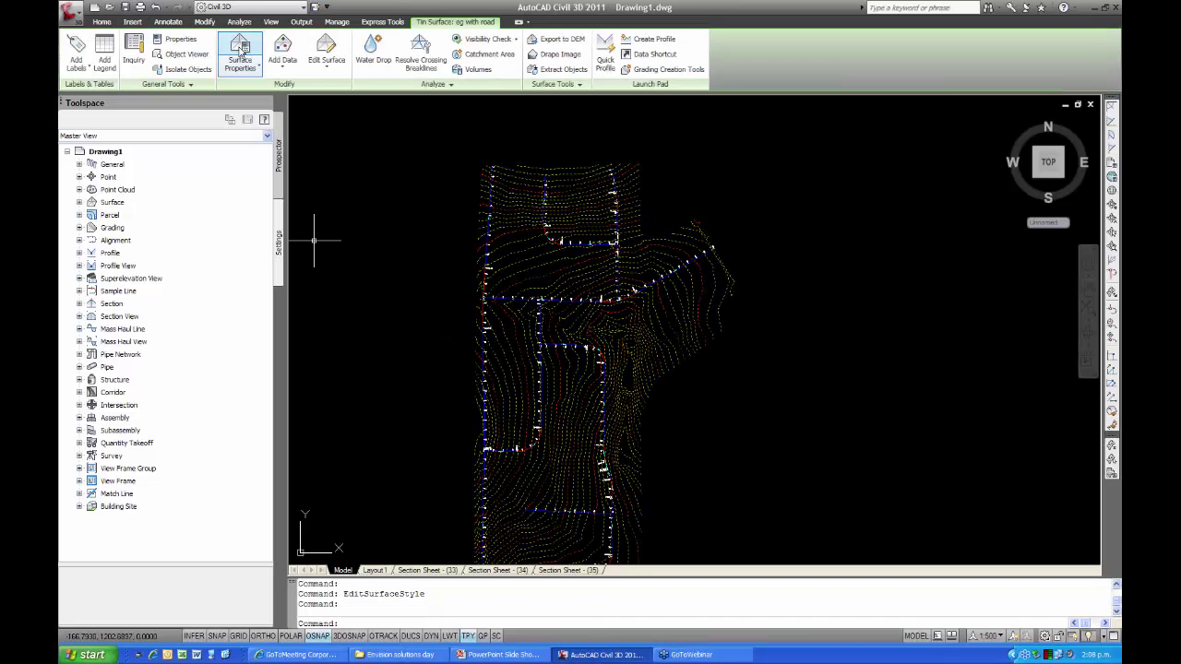
pyautogui.click(241, 50)
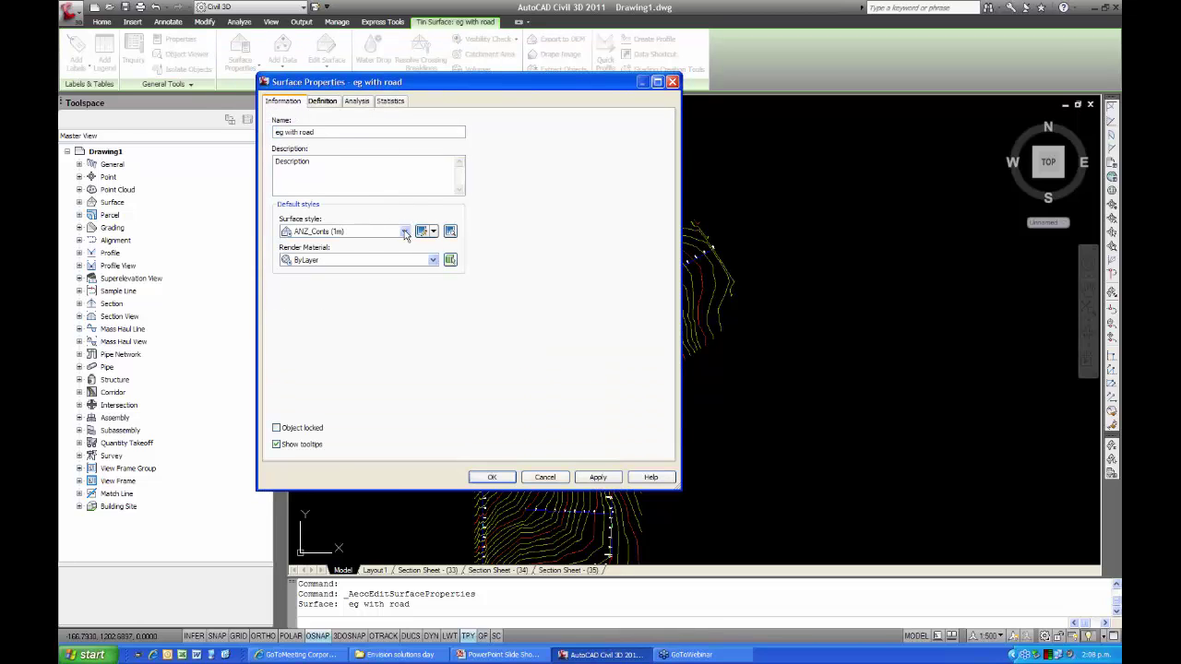
pyautogui.click(404, 231)
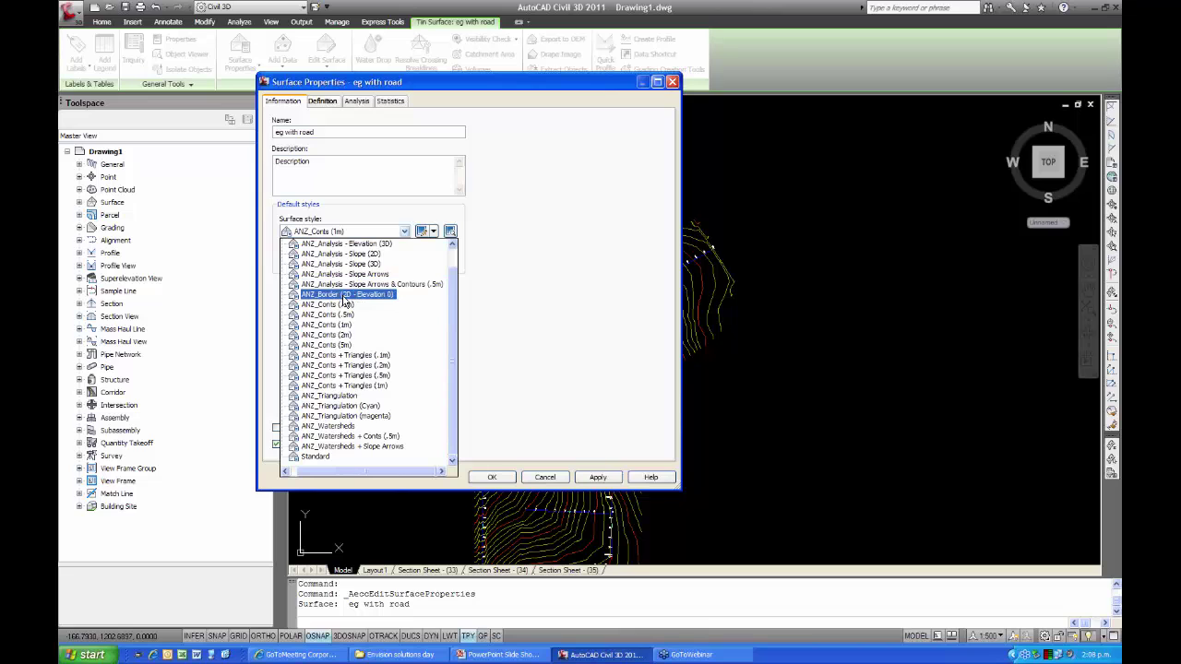
pyautogui.click(330, 396)
pyautogui.click(499, 477)
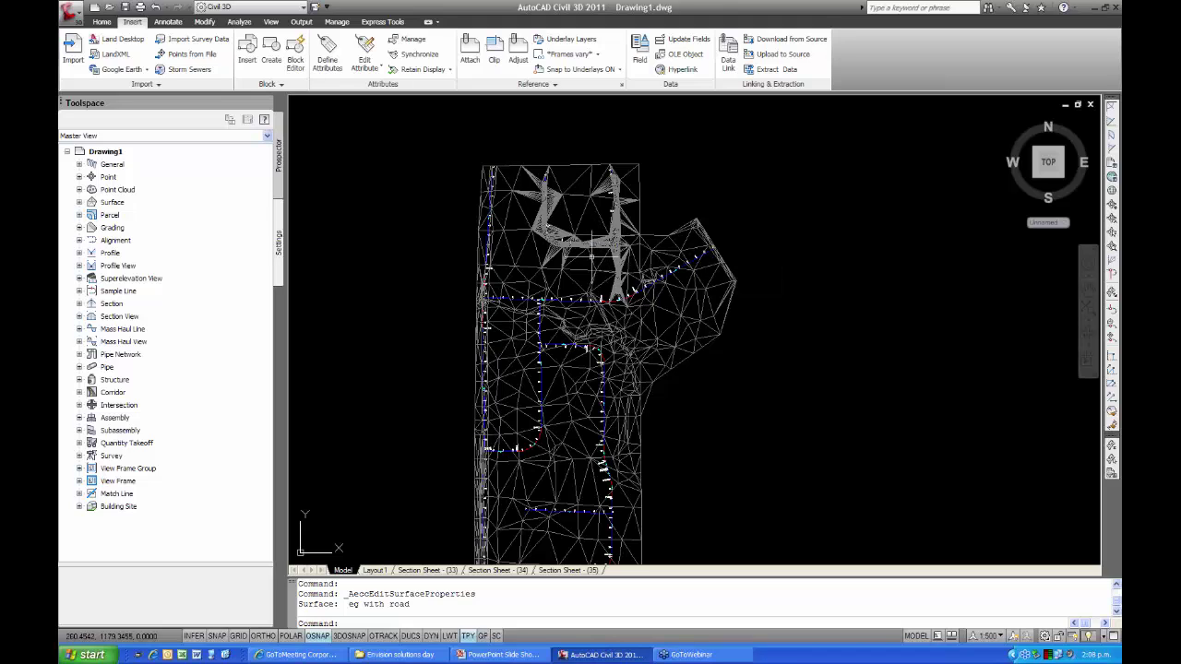
# Set the drawing annotation scale to 1:50 from the status-bar scale list
pyautogui.scroll(8, 567, 240)
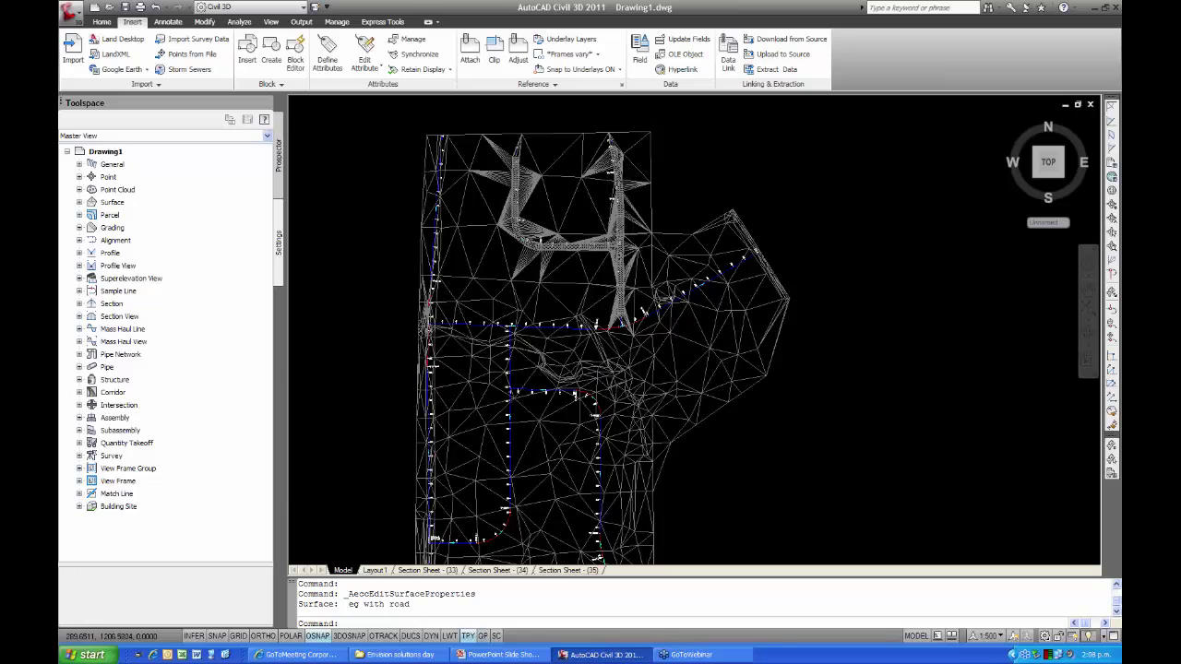
pyautogui.scroll(-6, 545, 222)
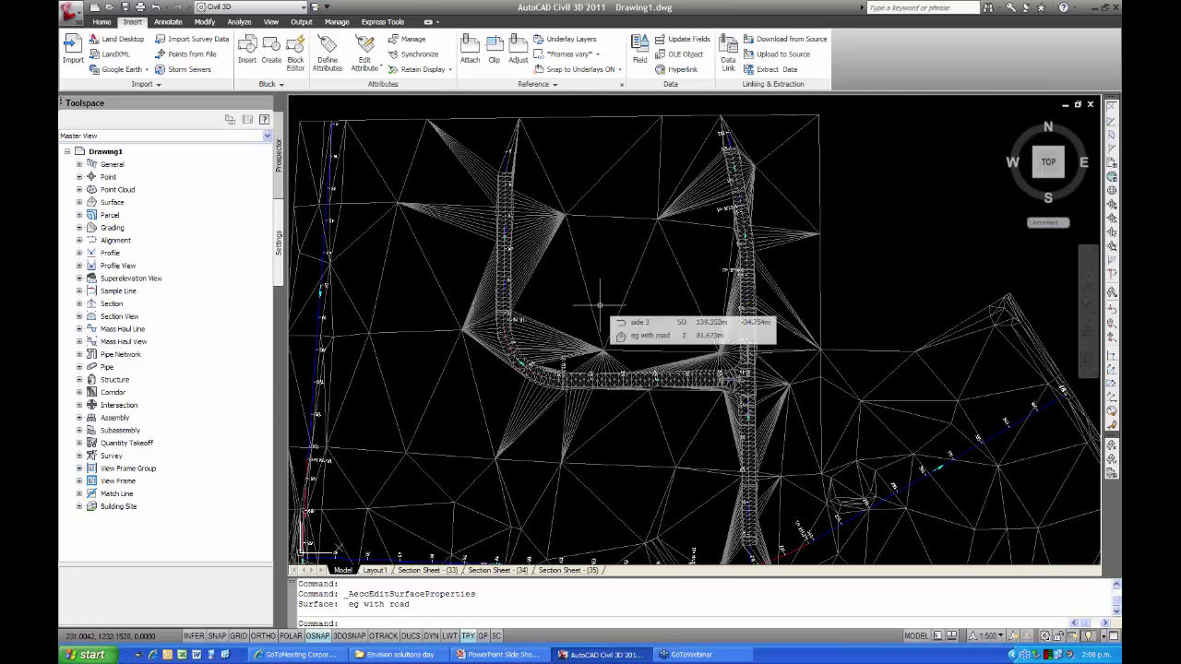
pyautogui.click(103, 22)
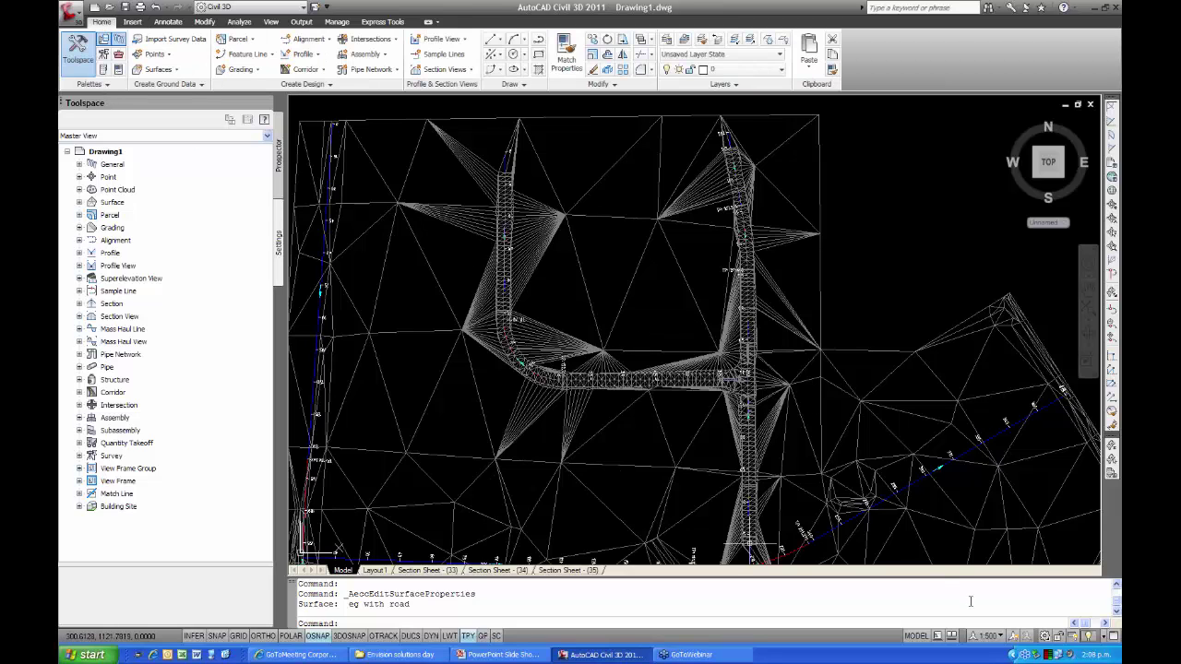
pyautogui.click(1001, 637)
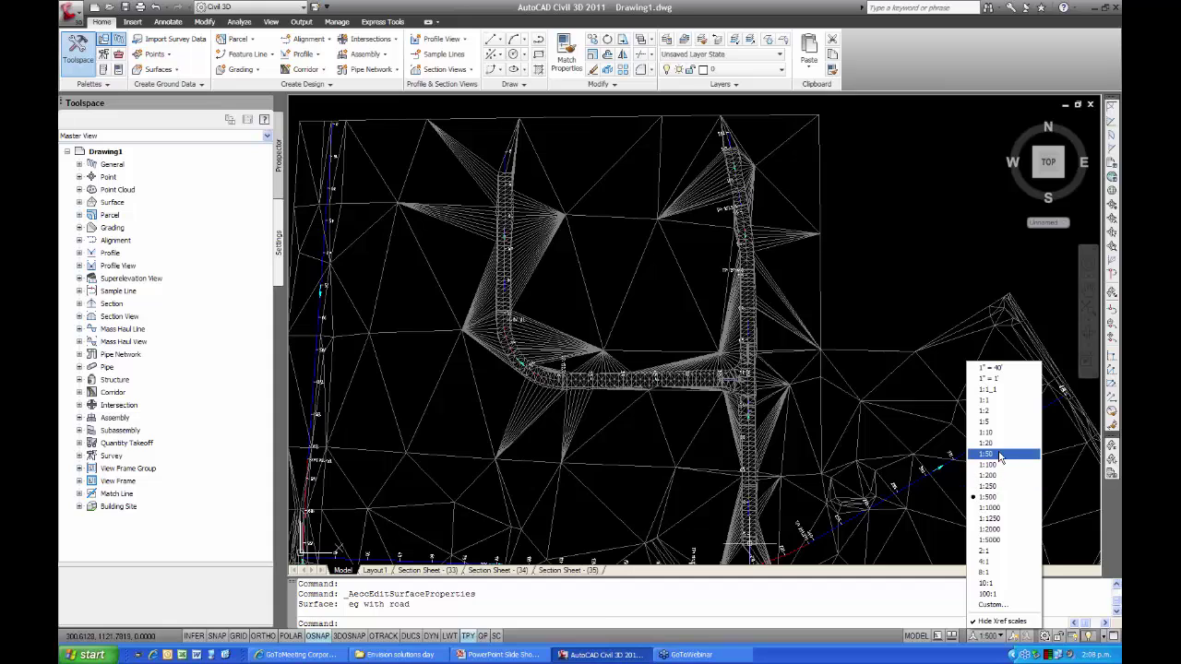
pyautogui.click(987, 454)
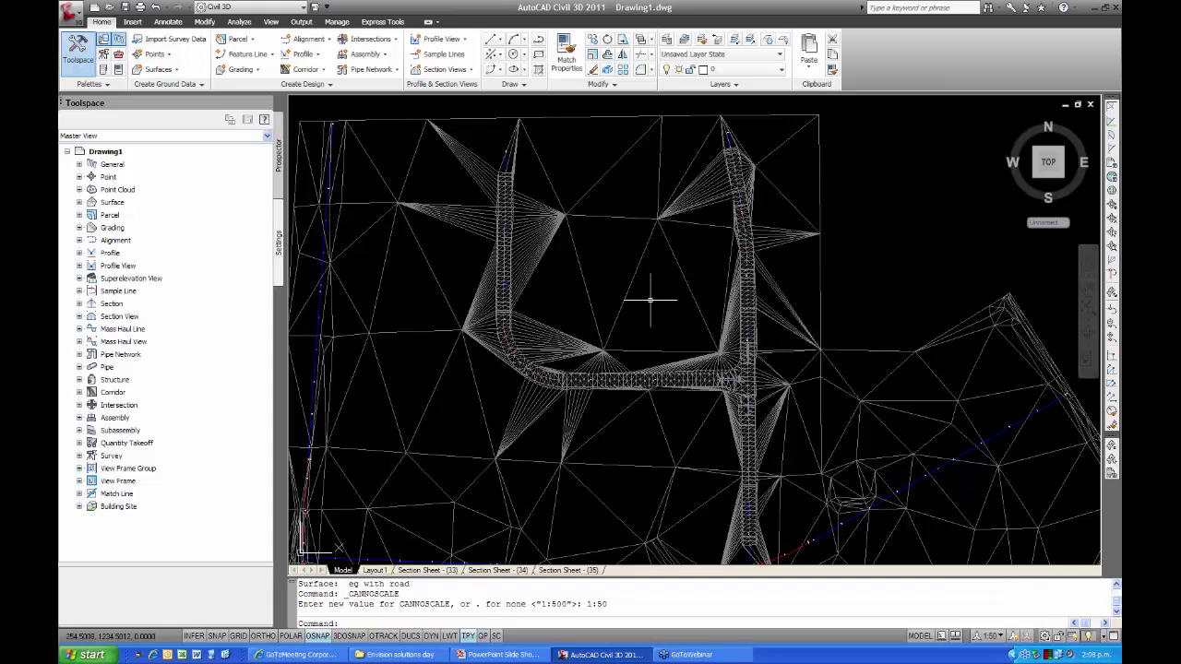
pyautogui.moveTo(651, 300)
pyautogui.click(321, 85)
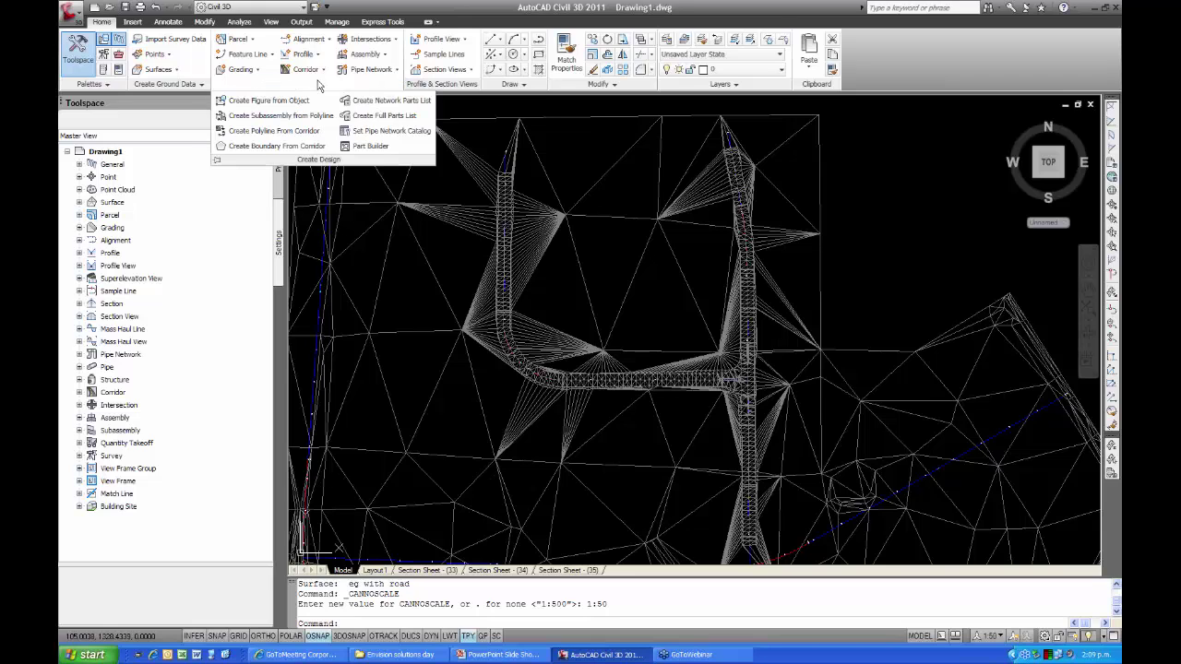
# Try the Metric catalogs, then settle on ANZ Metric Pipe and ANZ Metric Structure catalogs
pyautogui.click(381, 132)
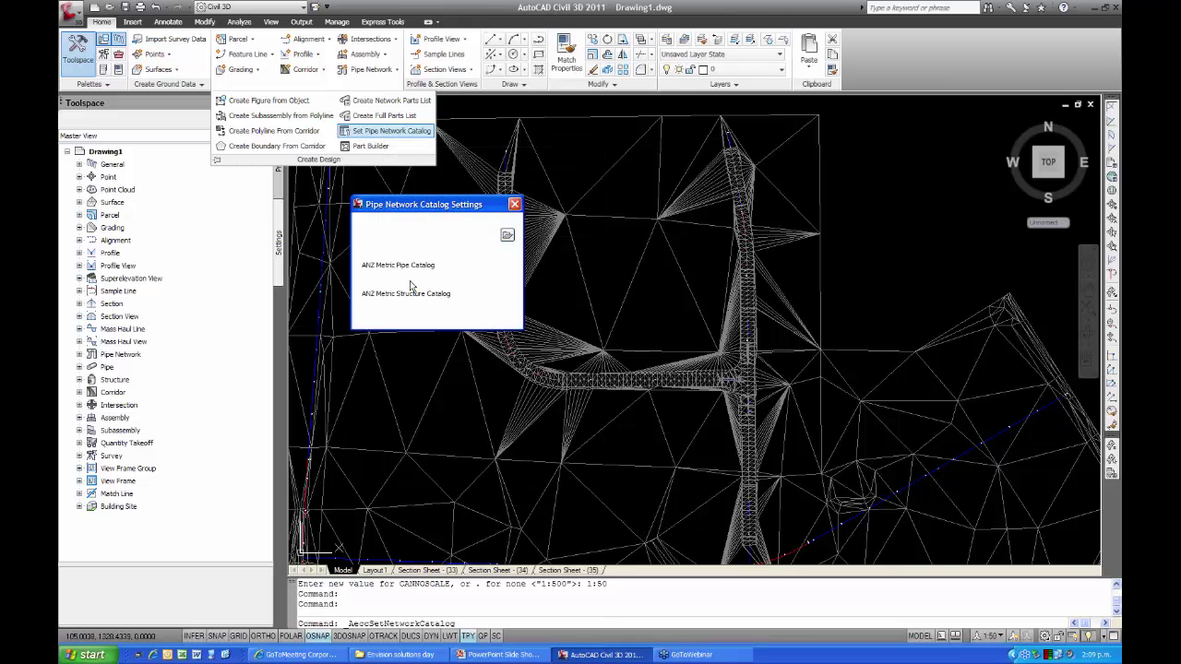
pyautogui.moveTo(426, 210); pyautogui.dragTo(428, 179)
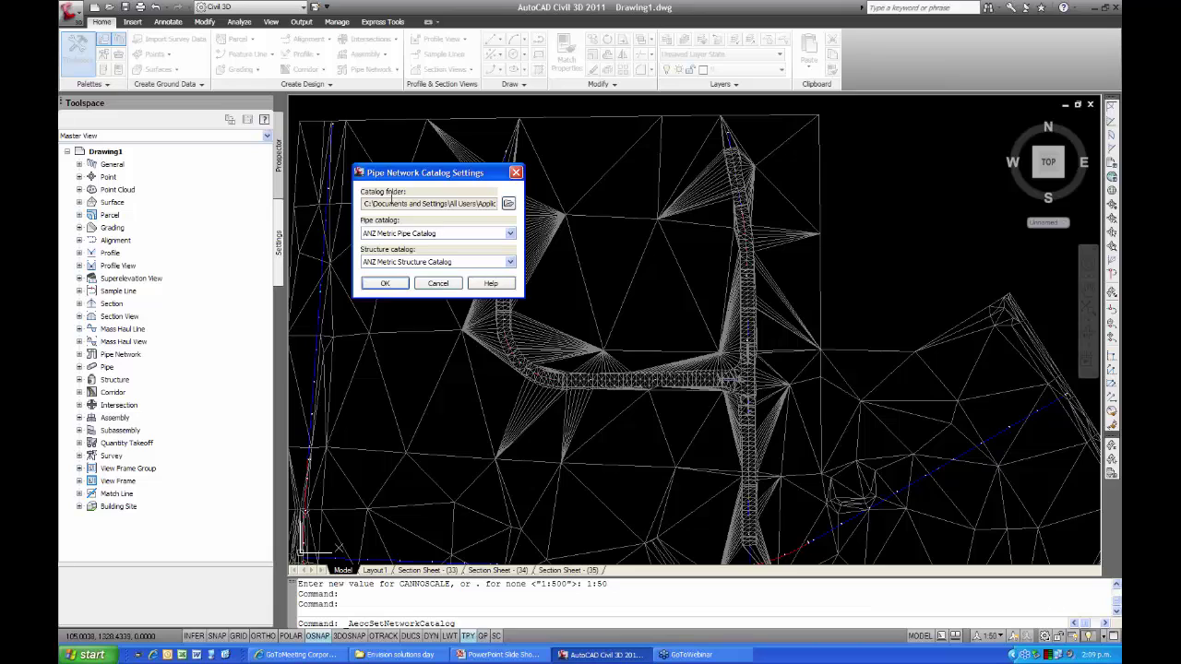
pyautogui.click(510, 233)
pyautogui.click(452, 260)
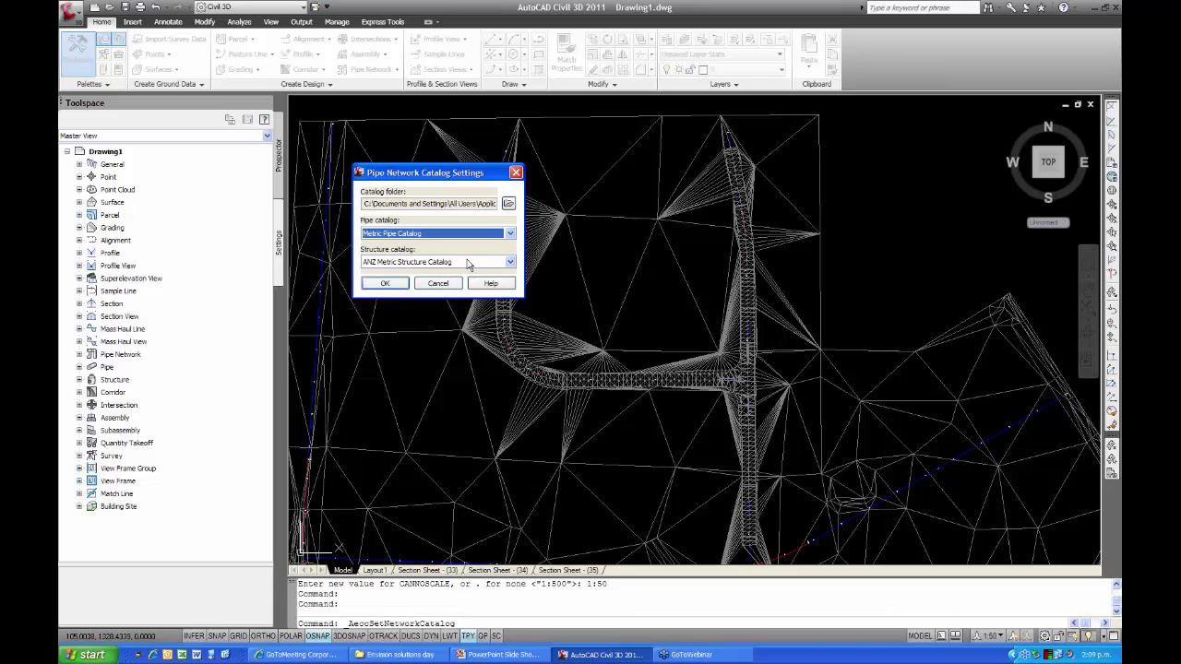
pyautogui.click(510, 262)
pyautogui.click(420, 282)
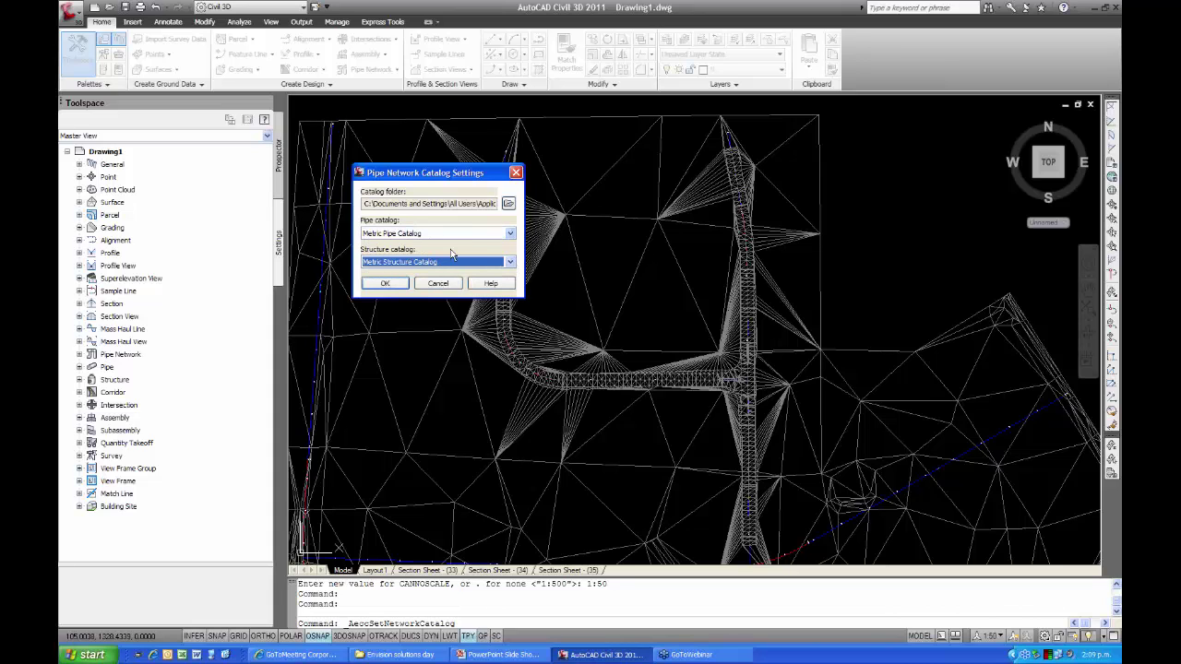
pyautogui.click(510, 233)
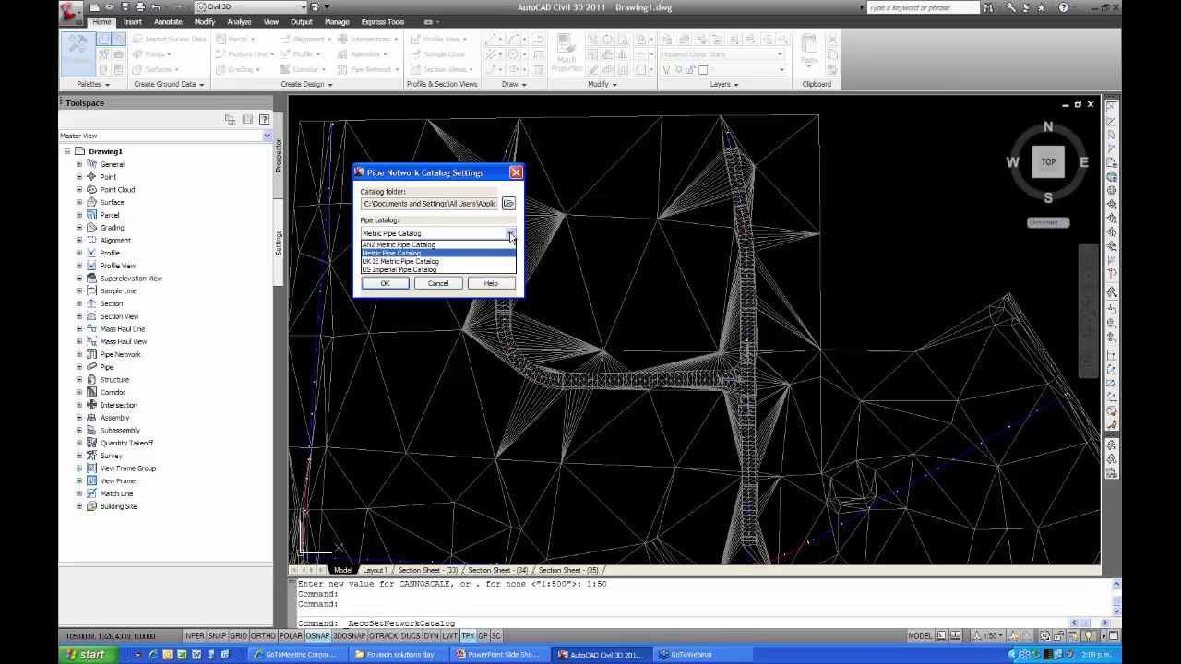
pyautogui.click(406, 246)
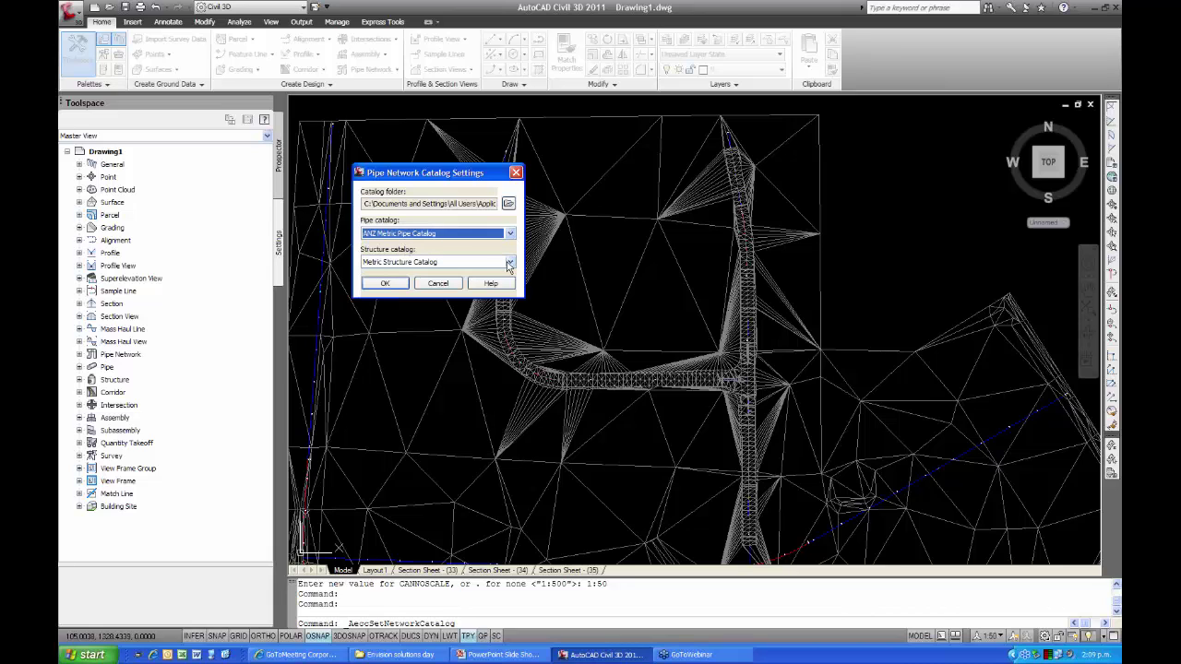
pyautogui.click(511, 263)
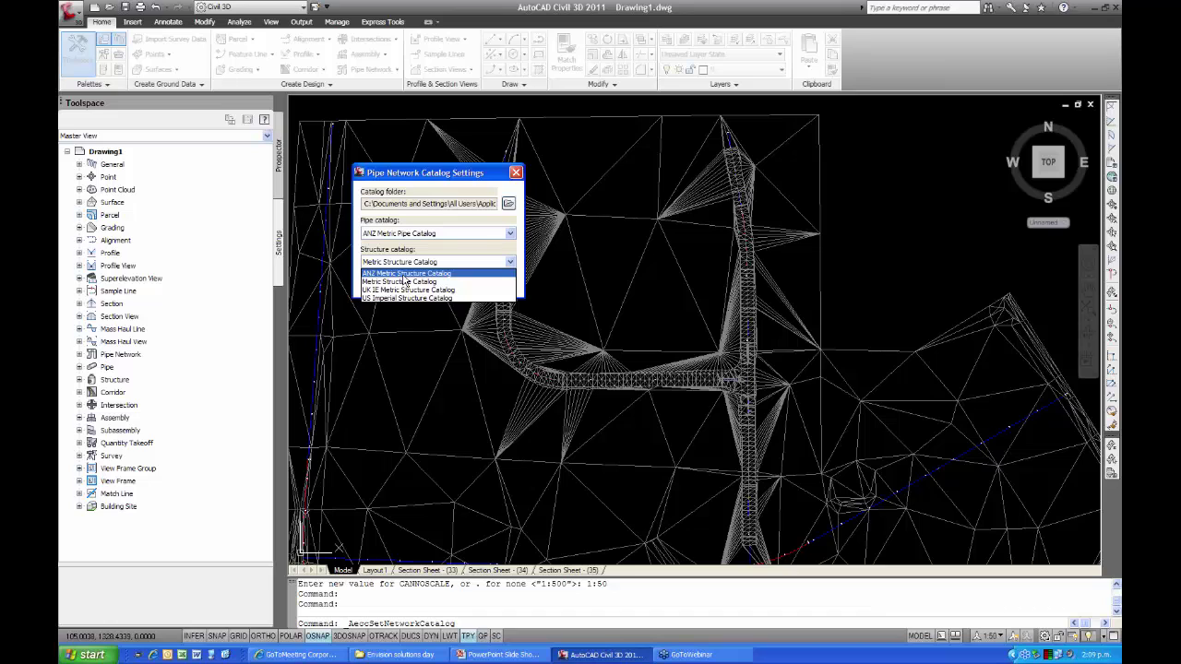
pyautogui.click(406, 274)
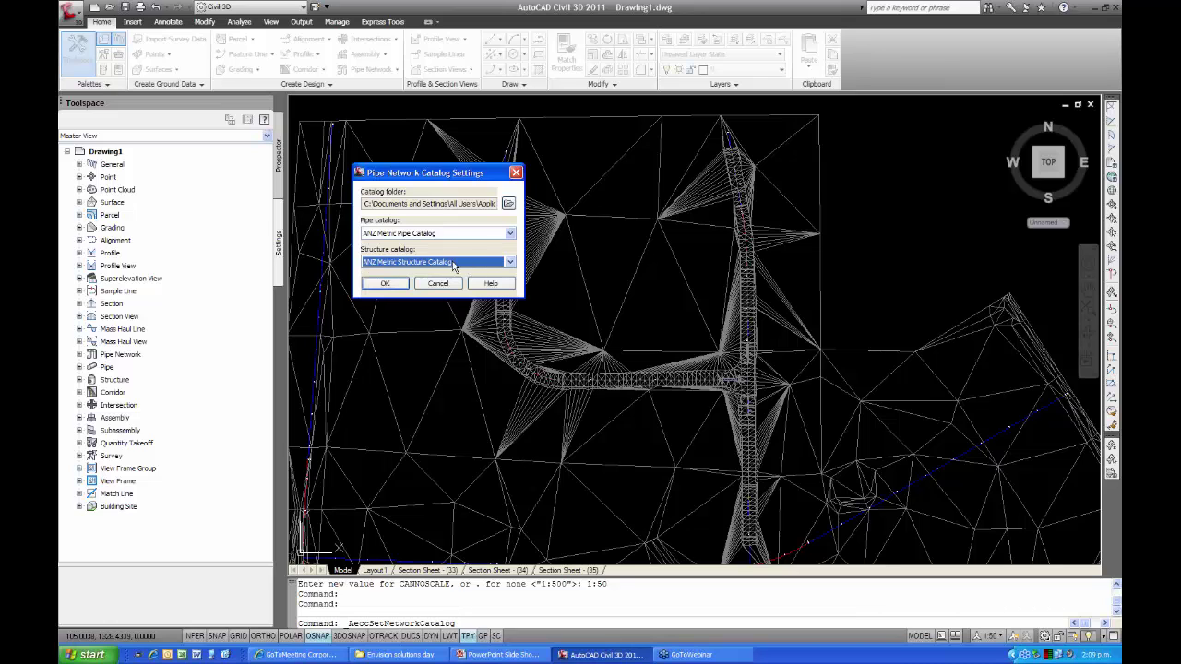
pyautogui.click(381, 284)
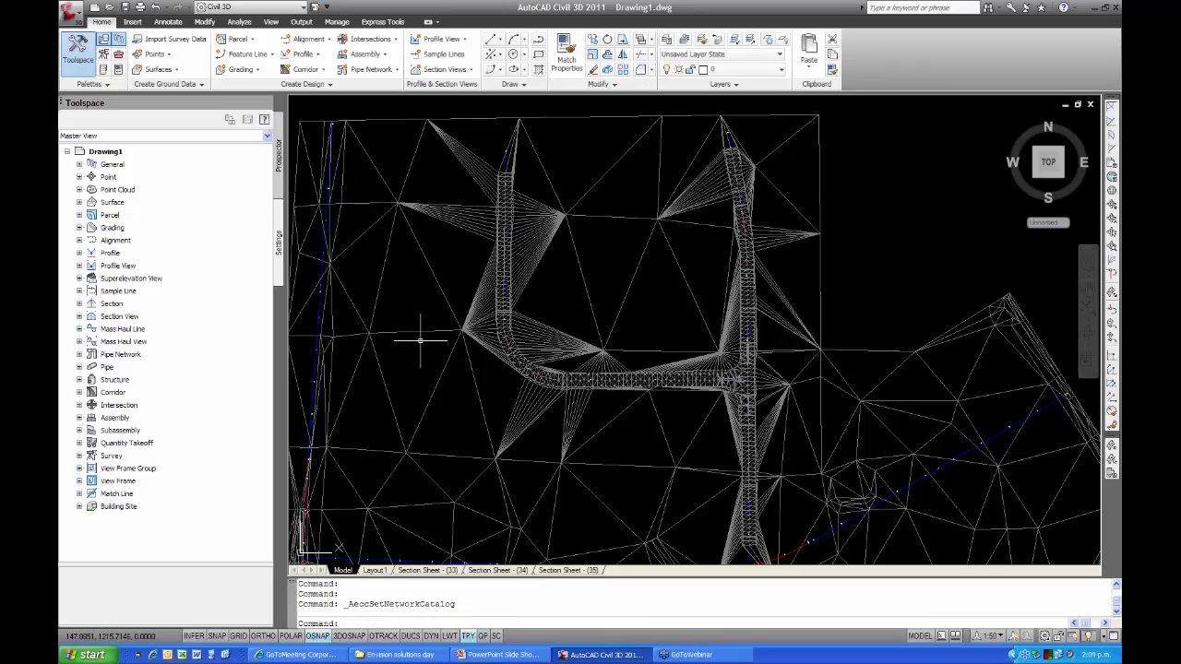
# Show the Prospector tree and the Pipe Network options on the Home ribbon
pyautogui.moveTo(420, 340)
pyautogui.moveTo(413, 303)
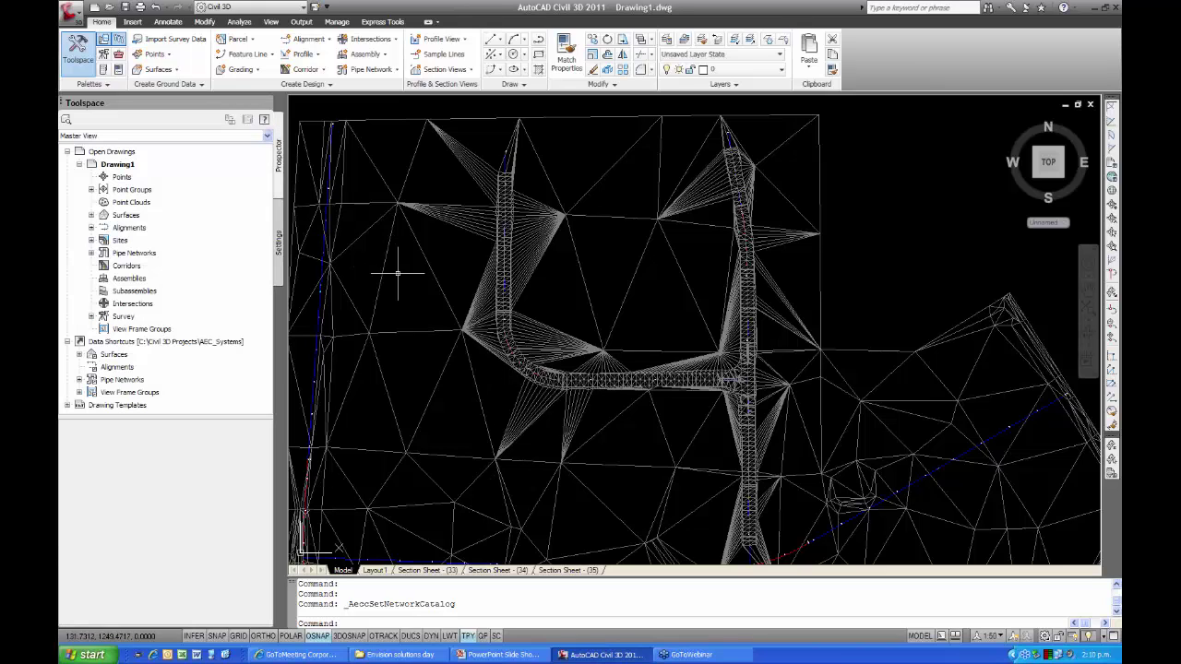
pyautogui.moveTo(412, 283)
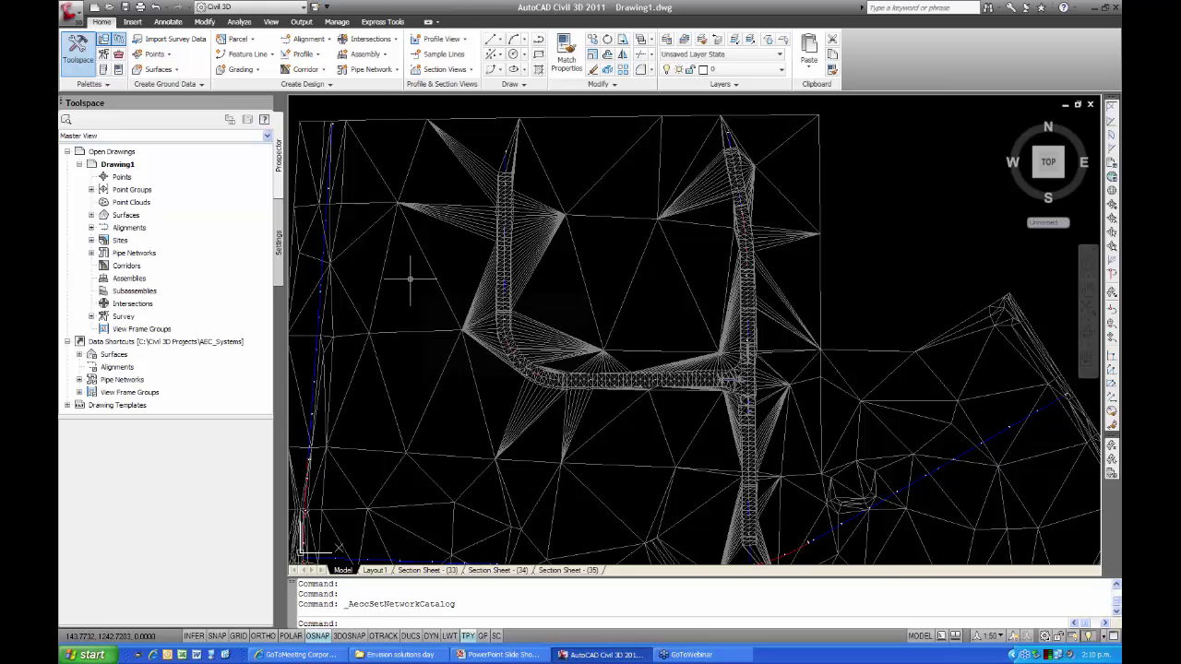
pyautogui.click(369, 74)
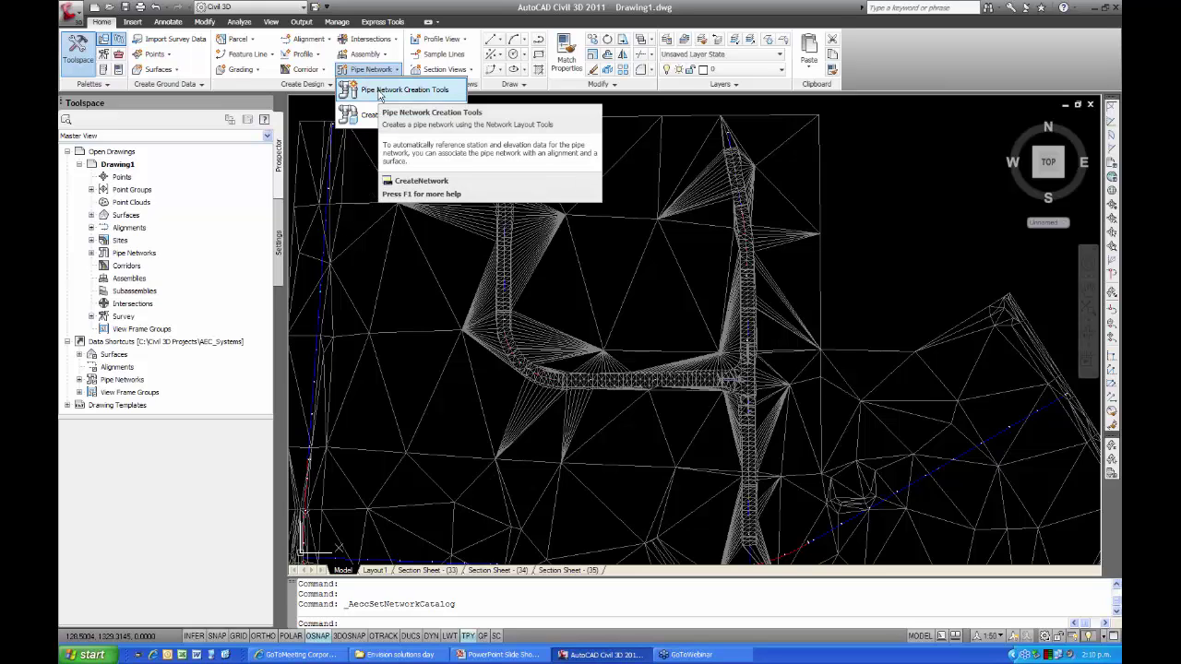
# Name the new network storm1 with ANZ Part List, surface eg with road, no alignment
pyautogui.click(380, 93)
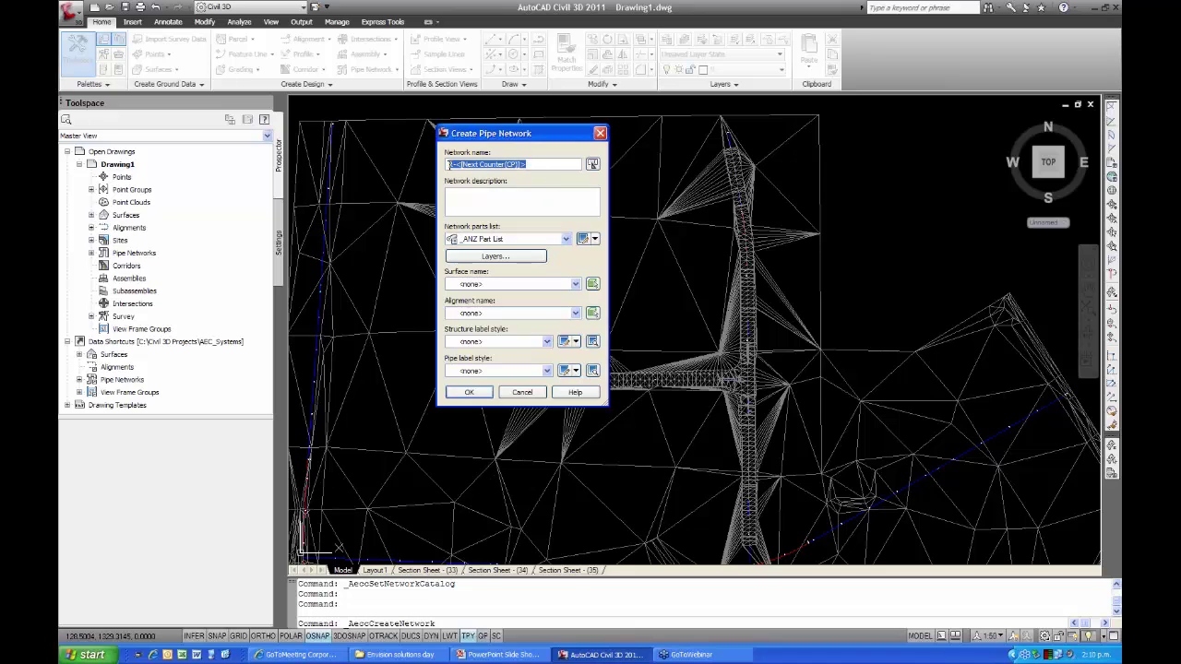
pyautogui.write('s')
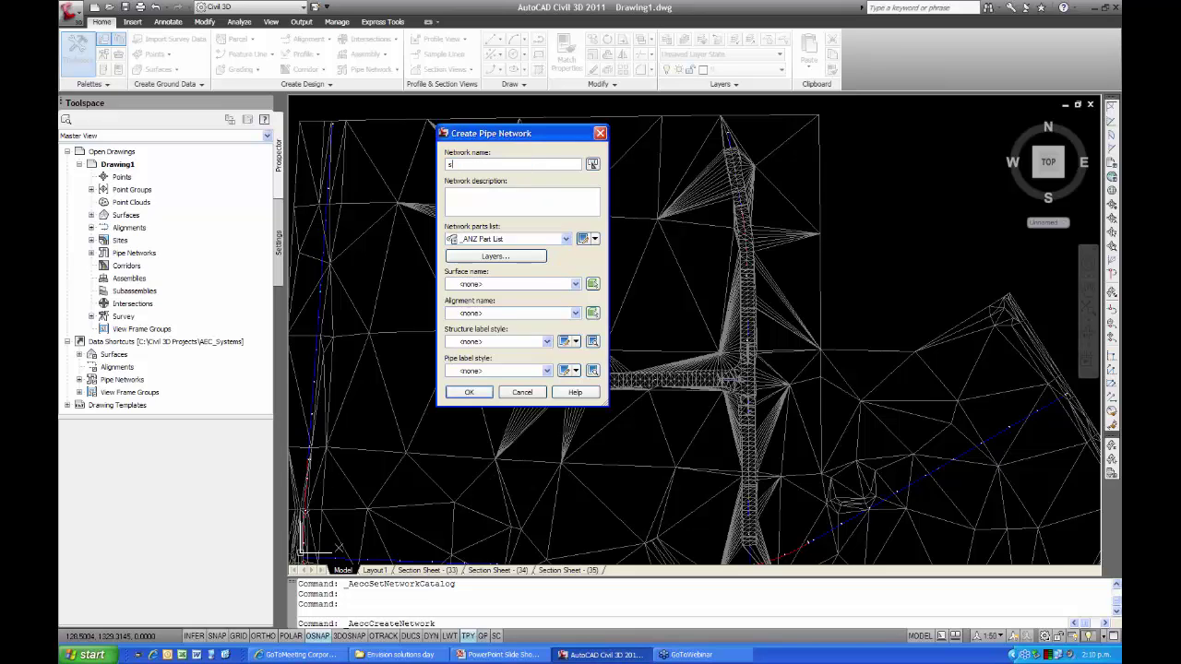
pyautogui.write('torm1')
pyautogui.click(566, 240)
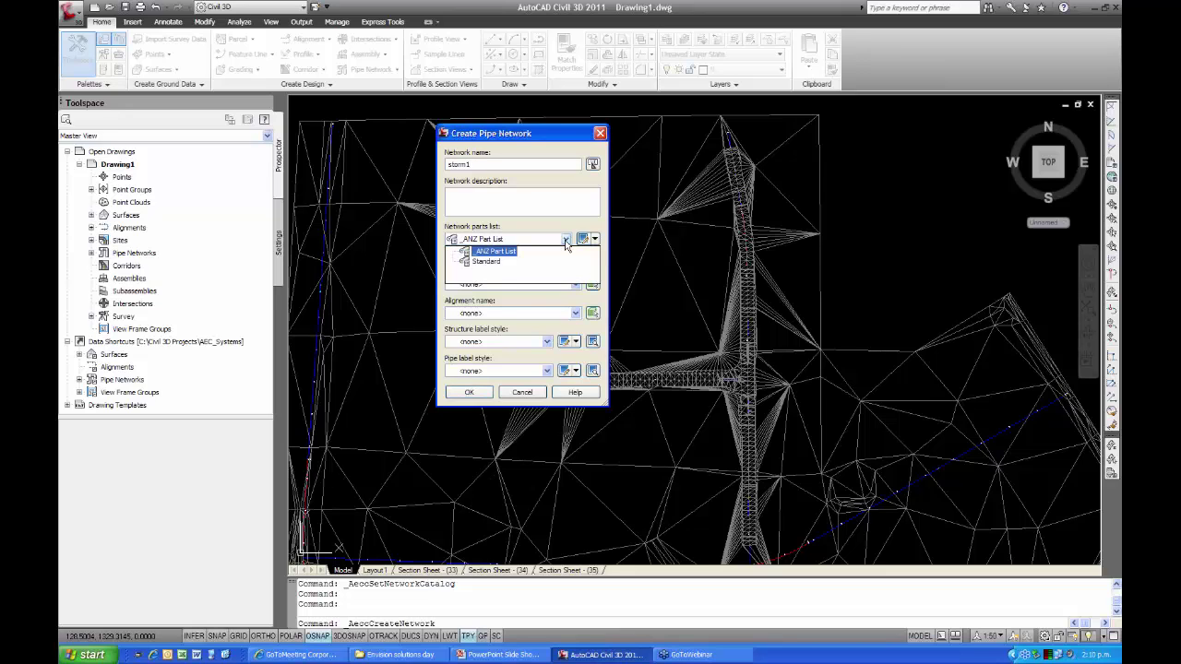
pyautogui.click(566, 240)
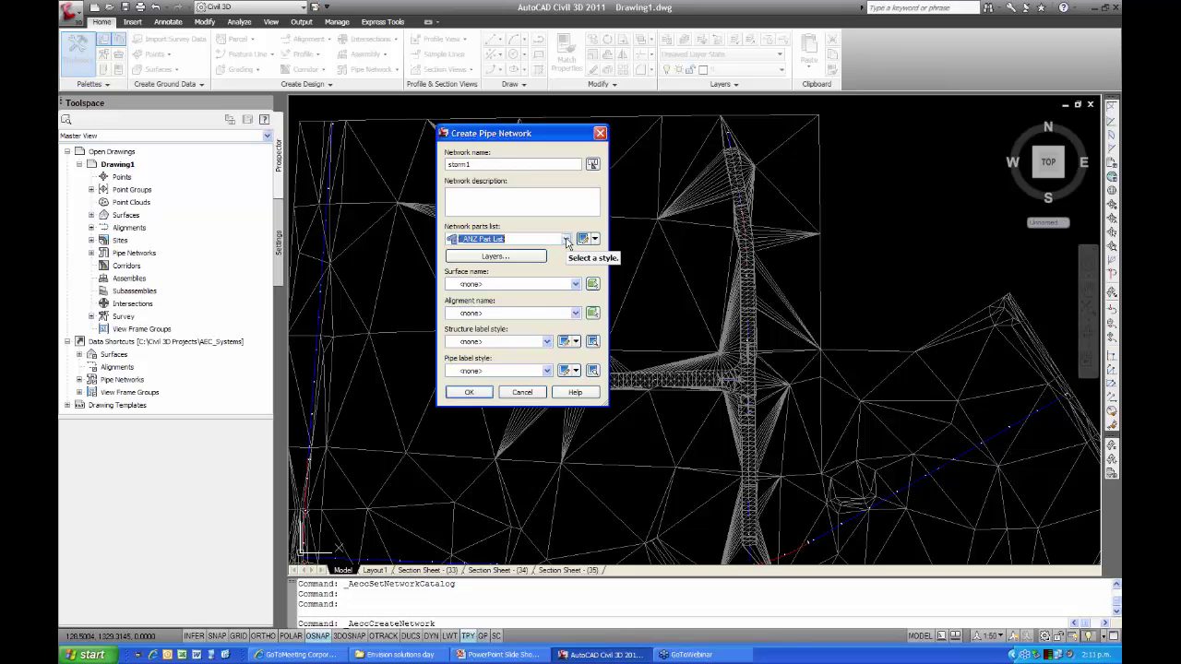
pyautogui.click(575, 284)
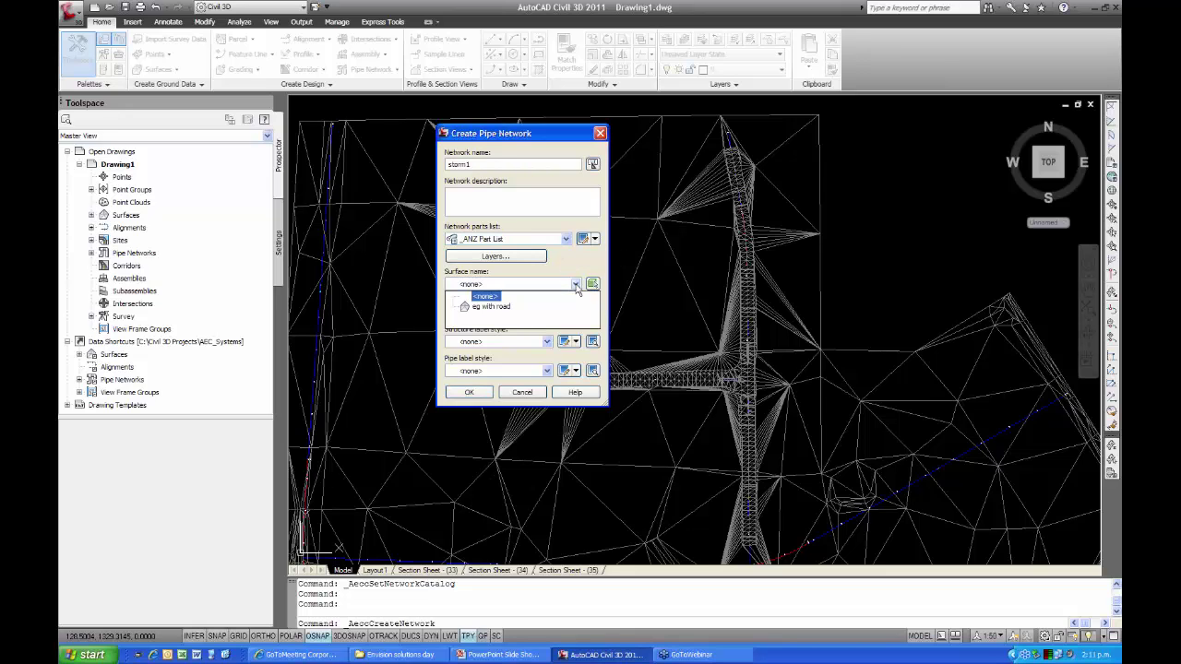
pyautogui.click(503, 313)
pyautogui.click(504, 312)
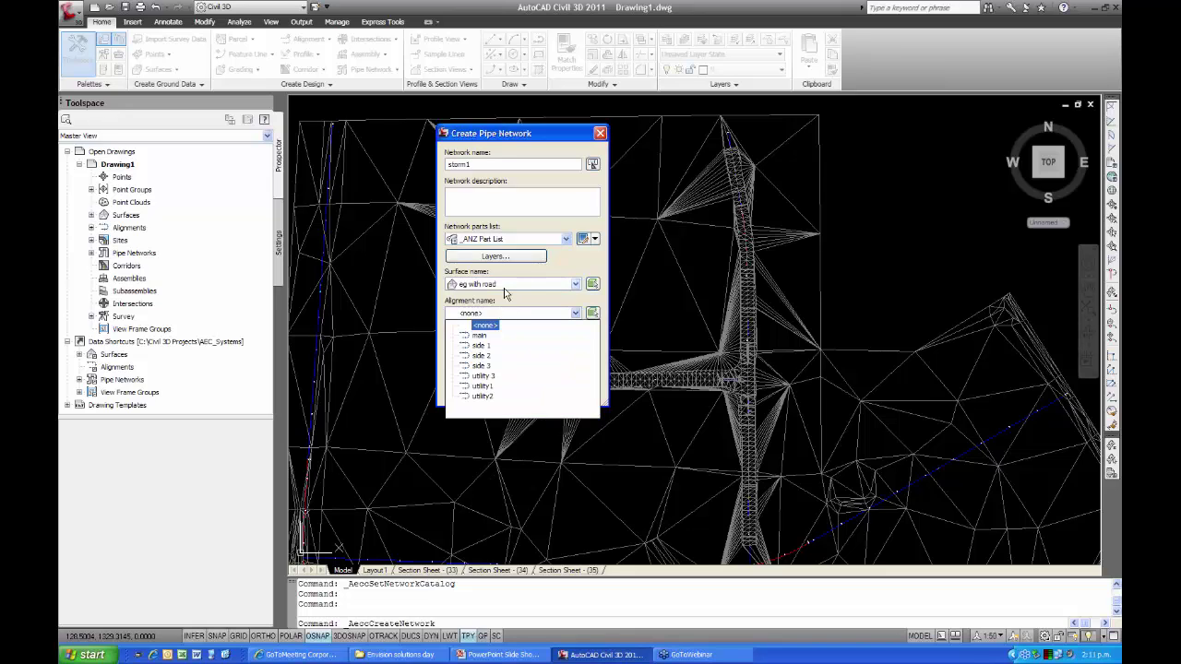
pyautogui.click(479, 294)
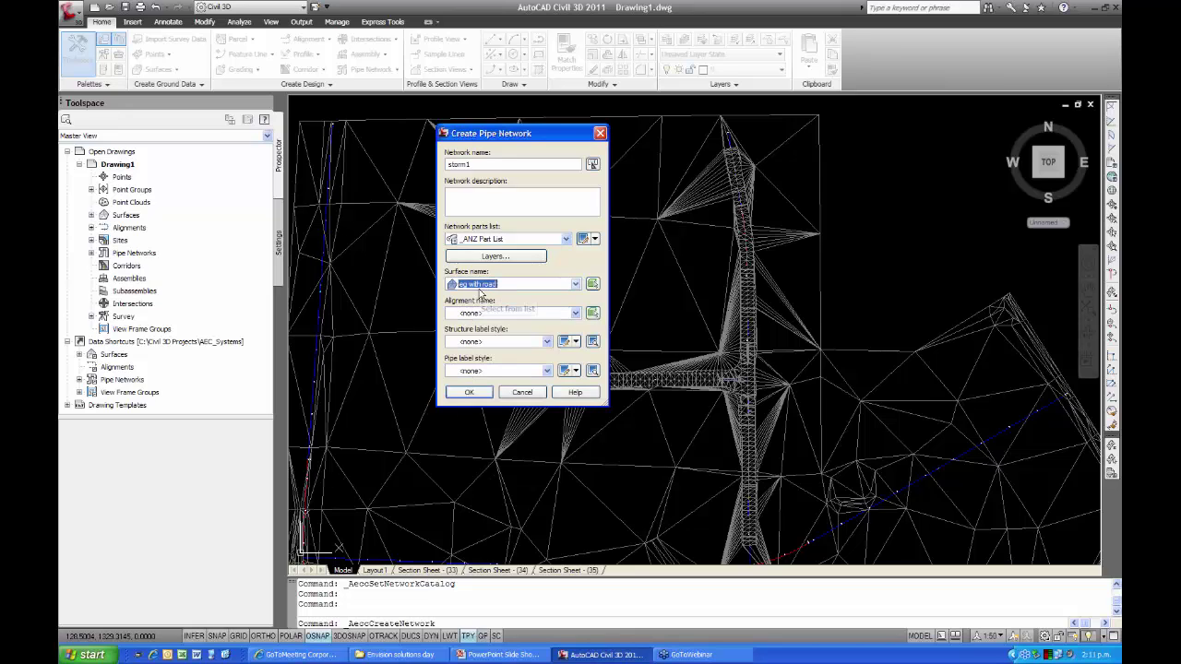
# Label structures with _ANZ Pit Name and pipes with _ANZ Pipe Name, then create the network
pyautogui.click(547, 343)
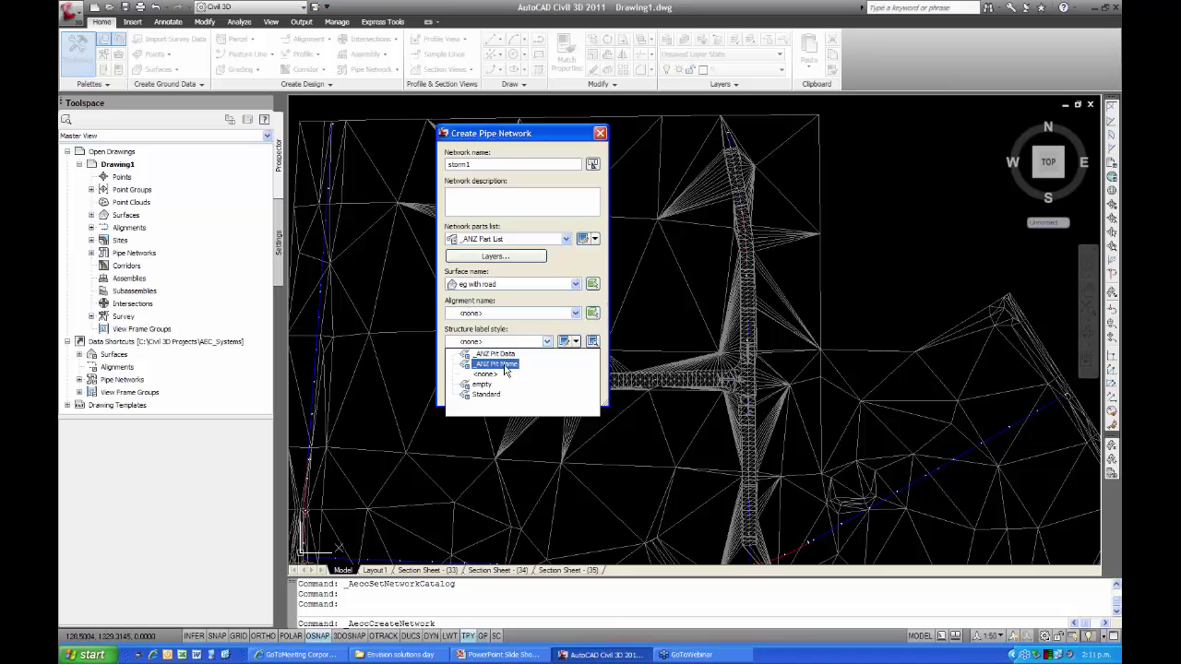
pyautogui.click(506, 363)
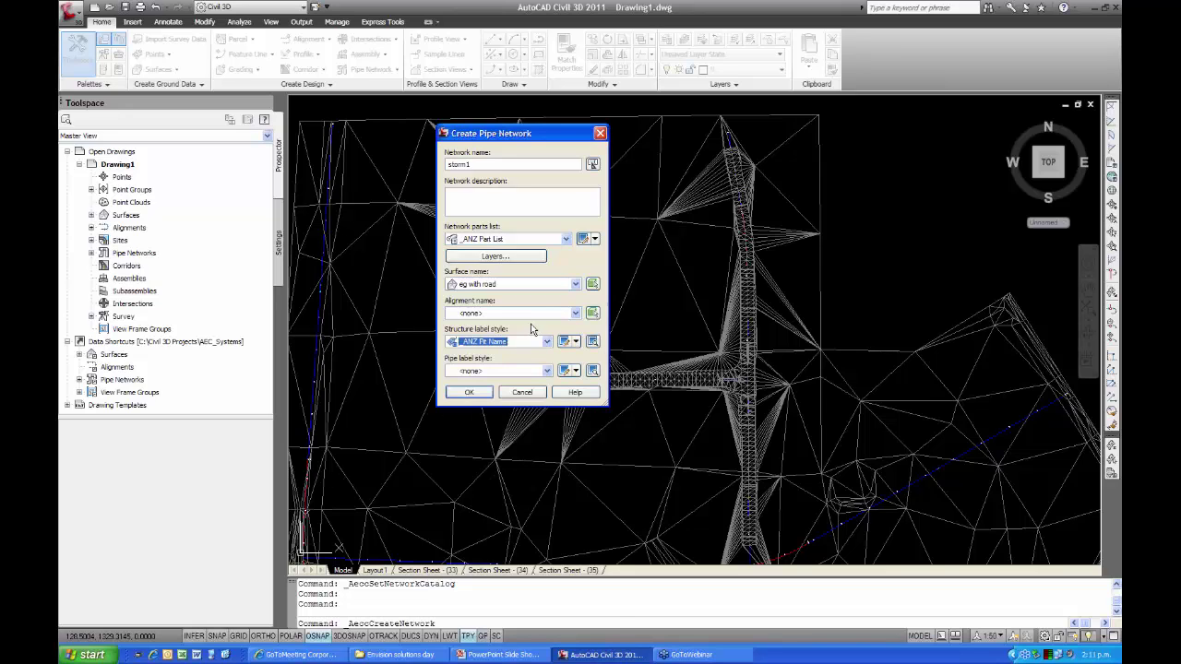
pyautogui.click(547, 371)
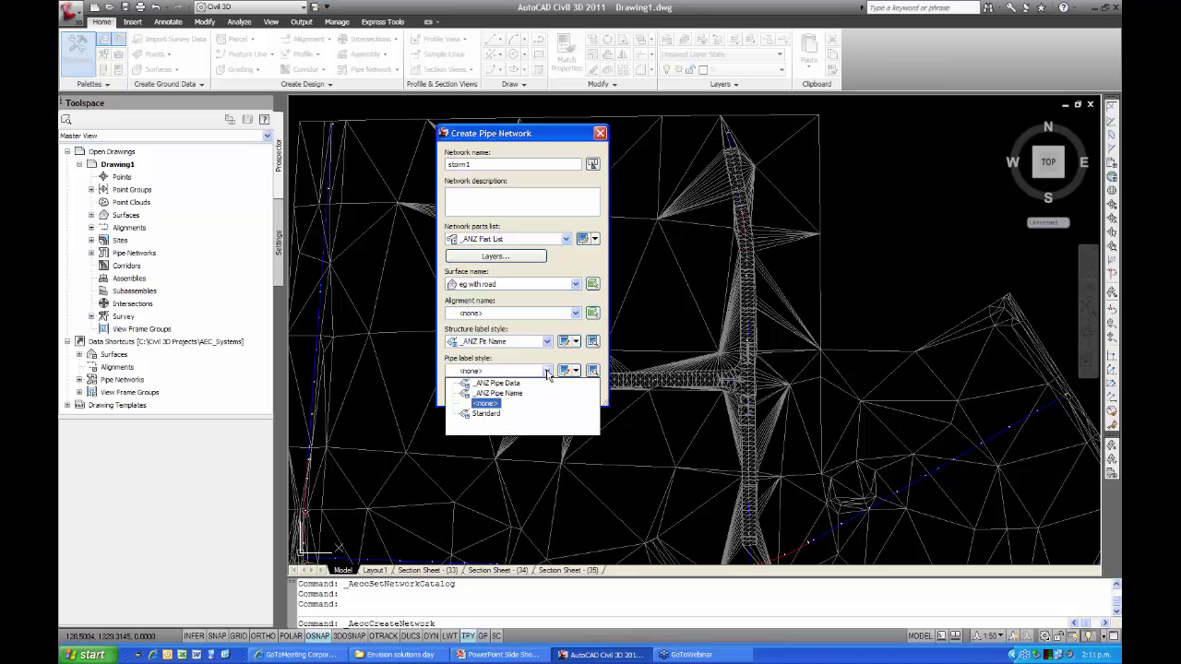
pyautogui.click(501, 393)
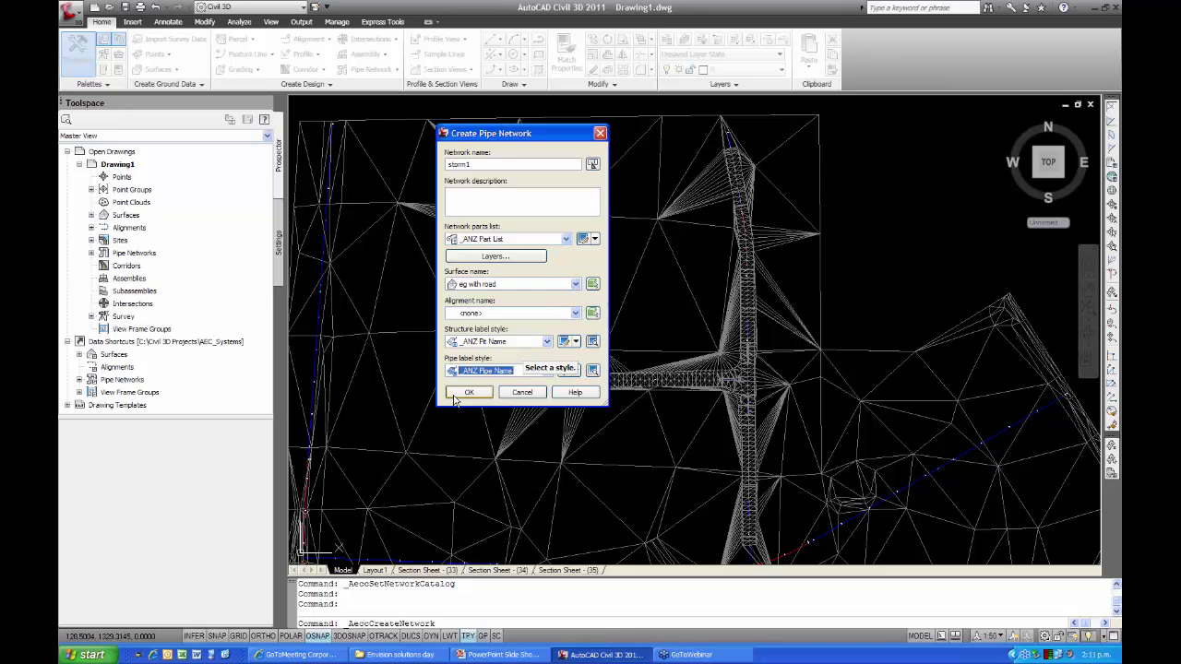
pyautogui.press('Tab')
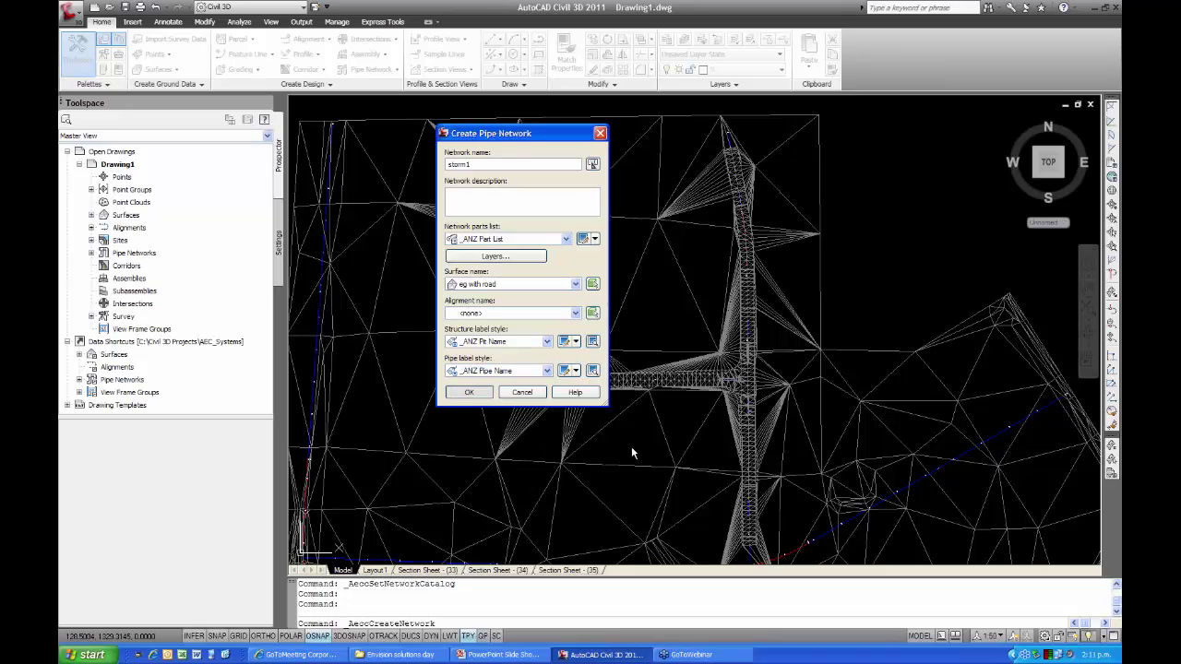
pyautogui.press('Return')
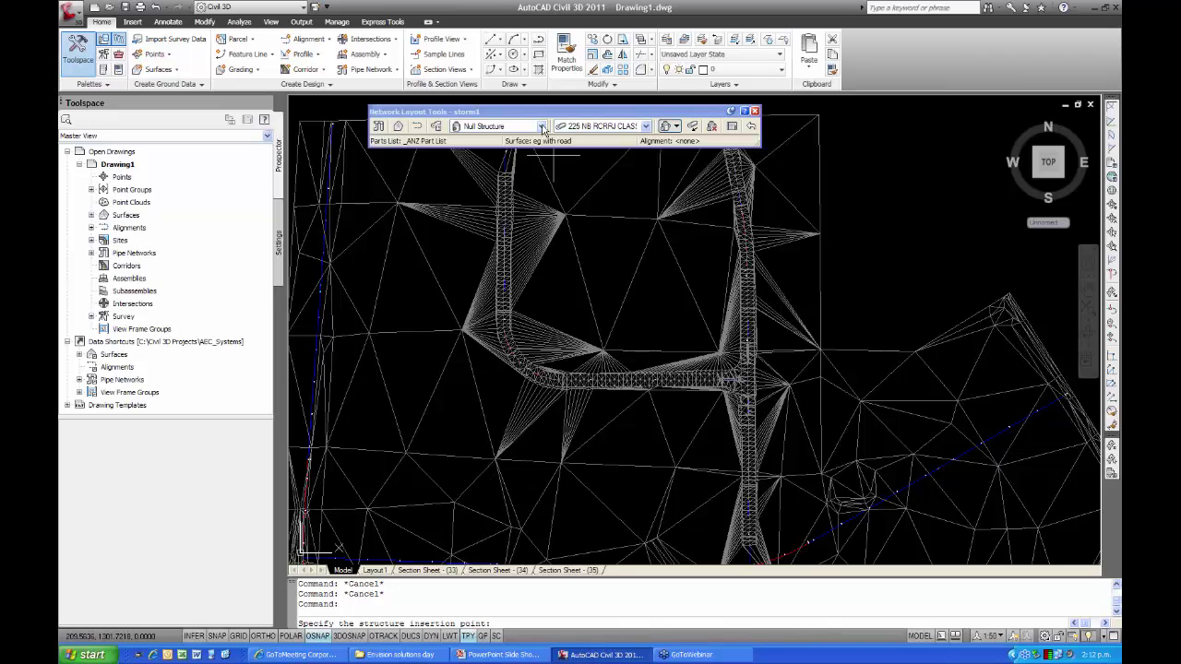
# Pick 1,050 dia Concrete Manhole from the ANZ Concrete Manholes group as the structure
pyautogui.click(541, 127)
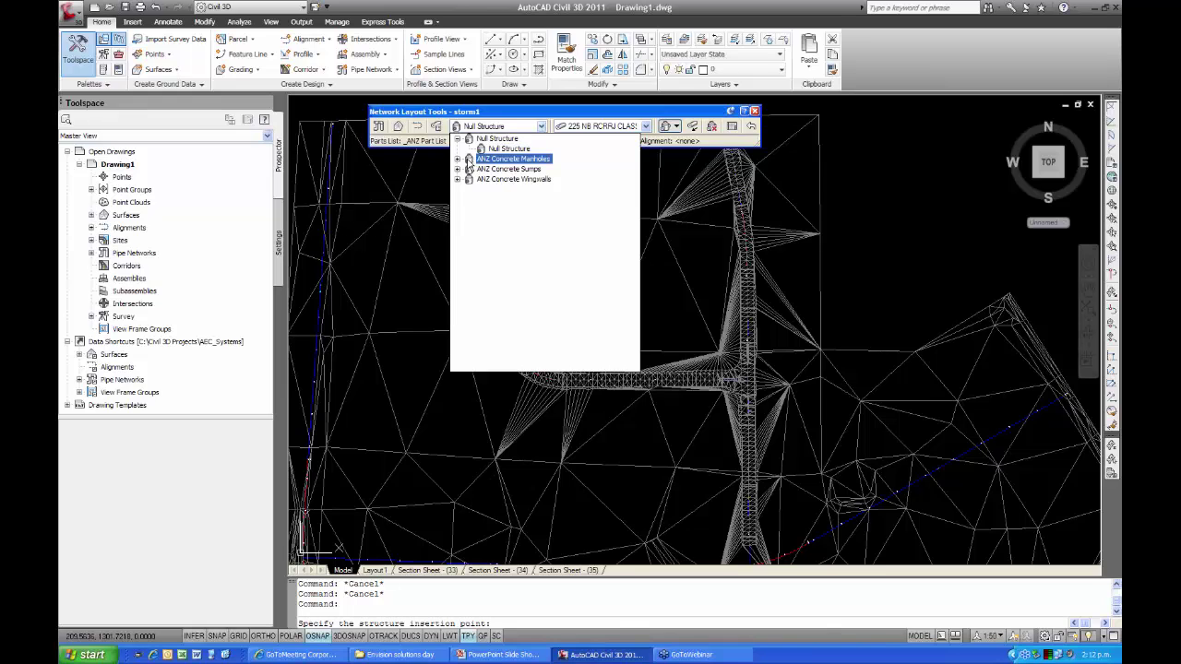
pyautogui.click(458, 160)
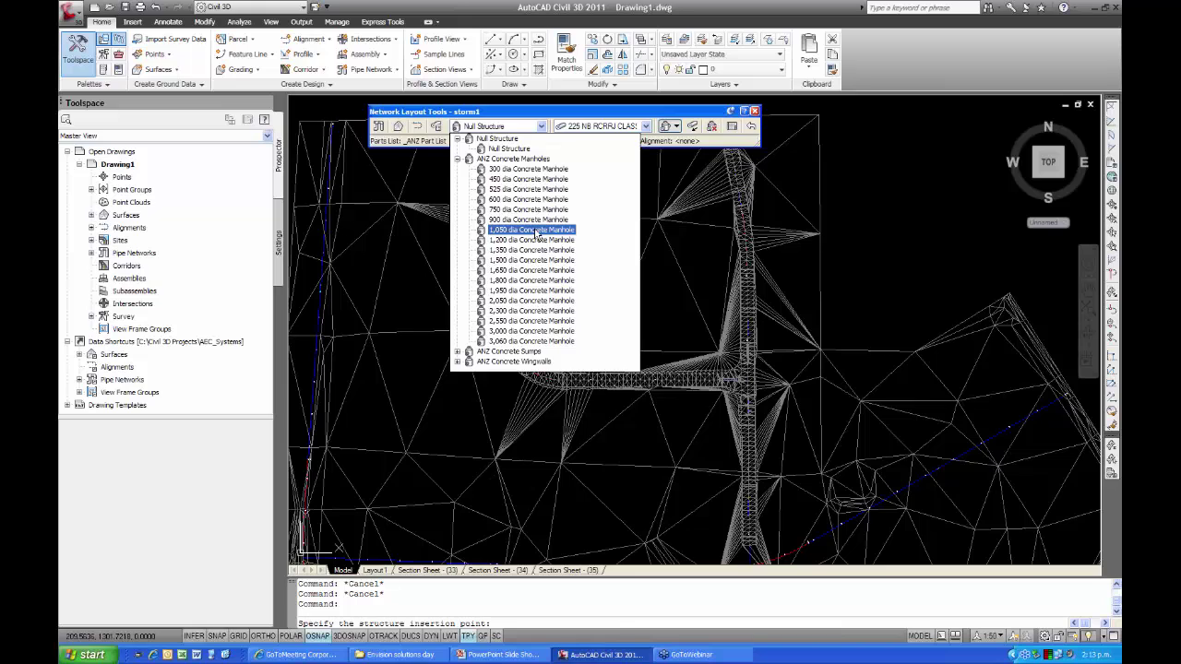
pyautogui.click(536, 230)
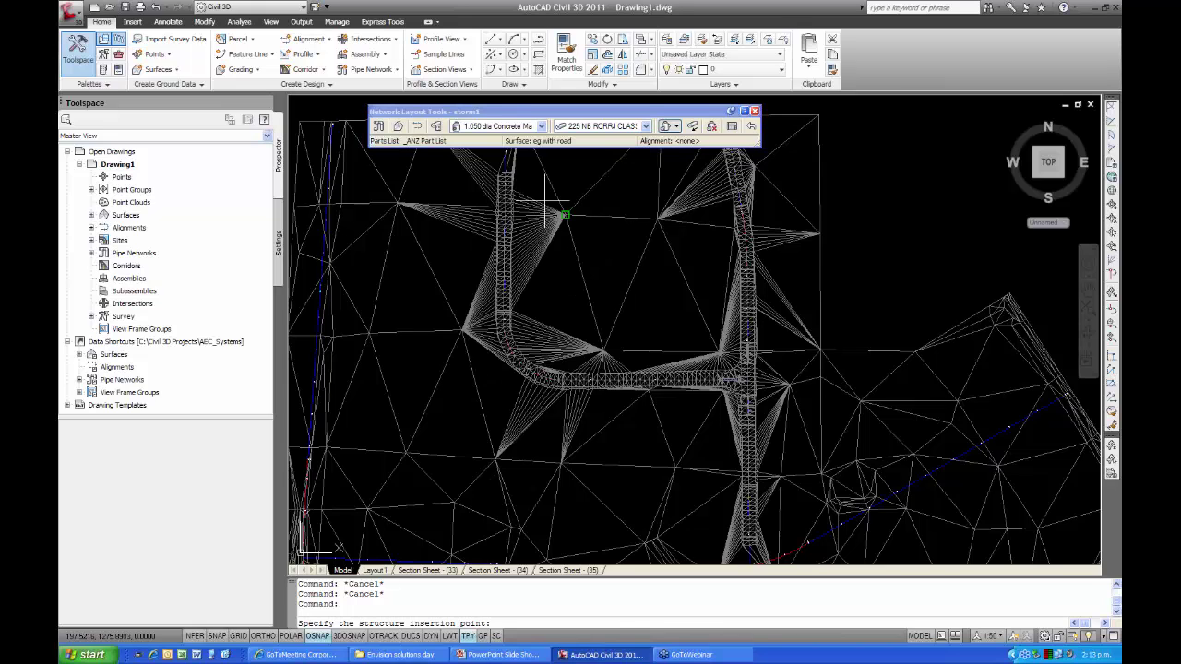
# Browse the ANZ Concrete Sumps and wingwall groups, then reselect 1,050 dia Concrete Manhole
pyautogui.click(544, 126)
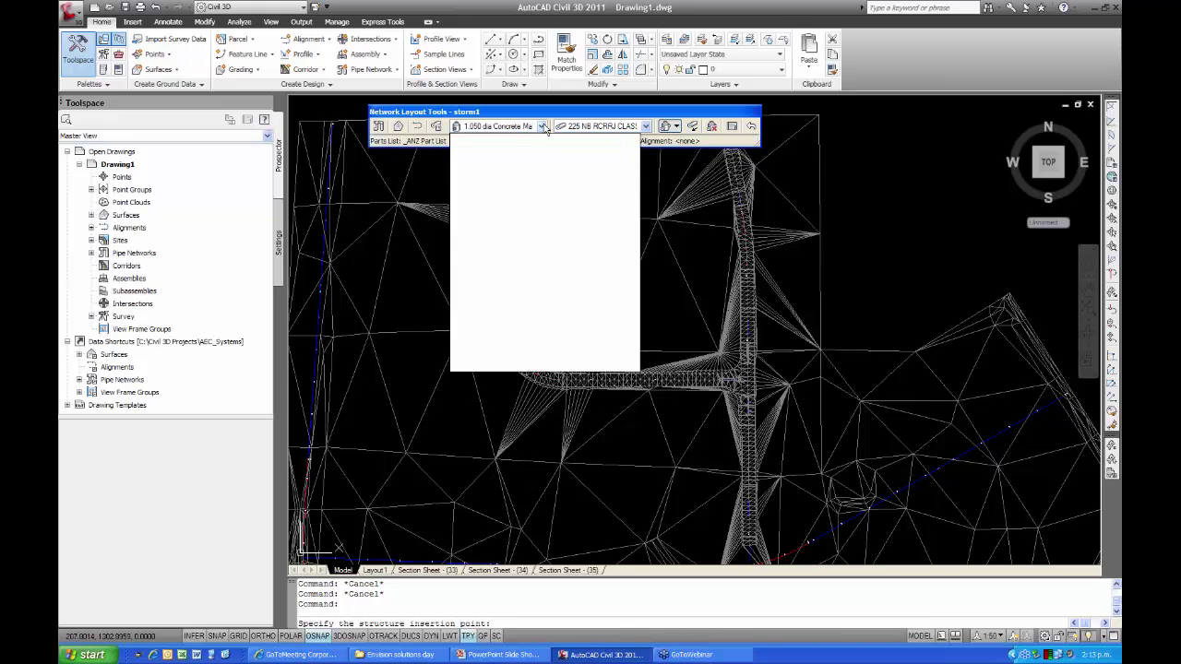
pyautogui.click(457, 352)
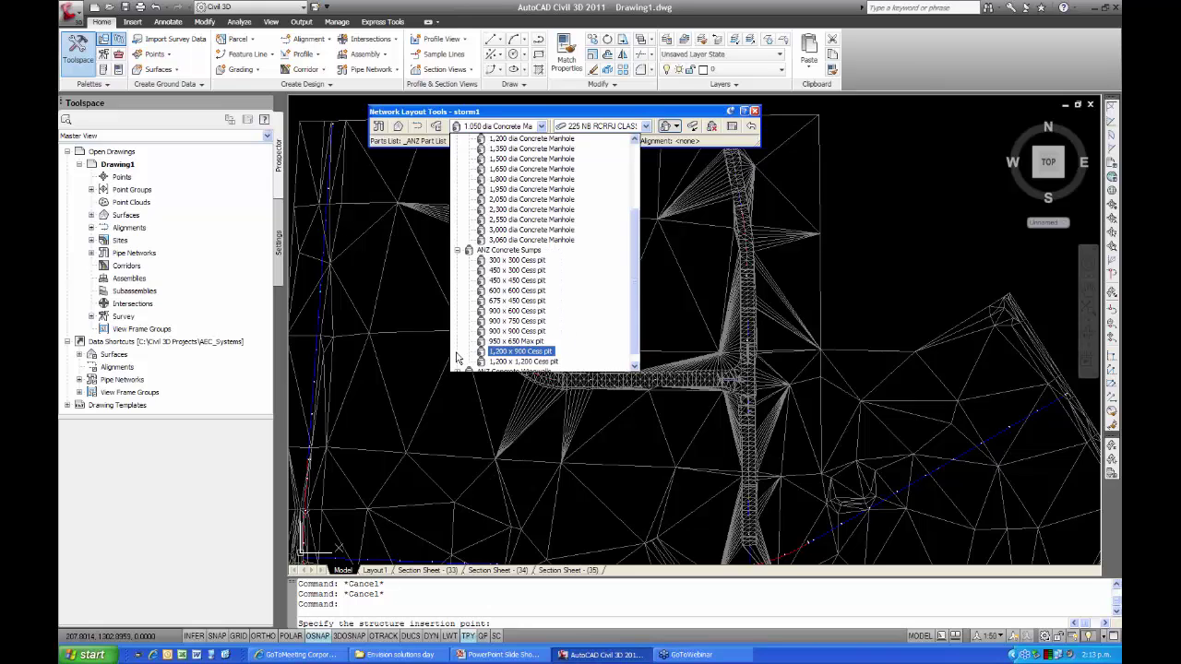
pyautogui.scroll(-1, 590, 305)
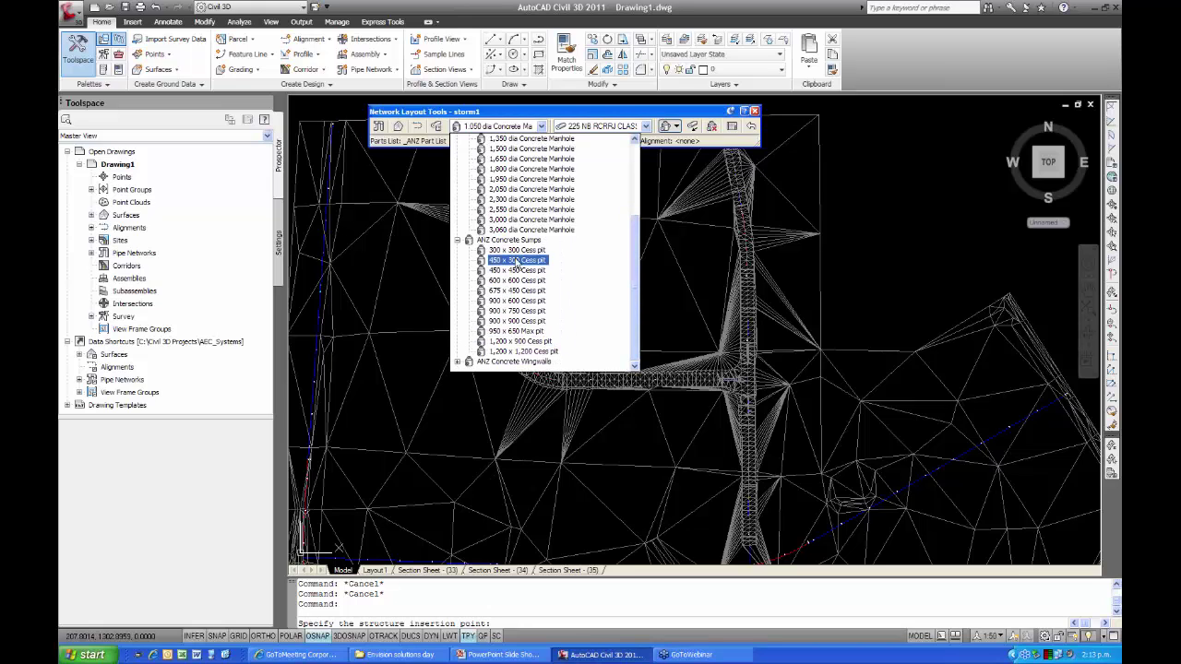
pyautogui.click(458, 362)
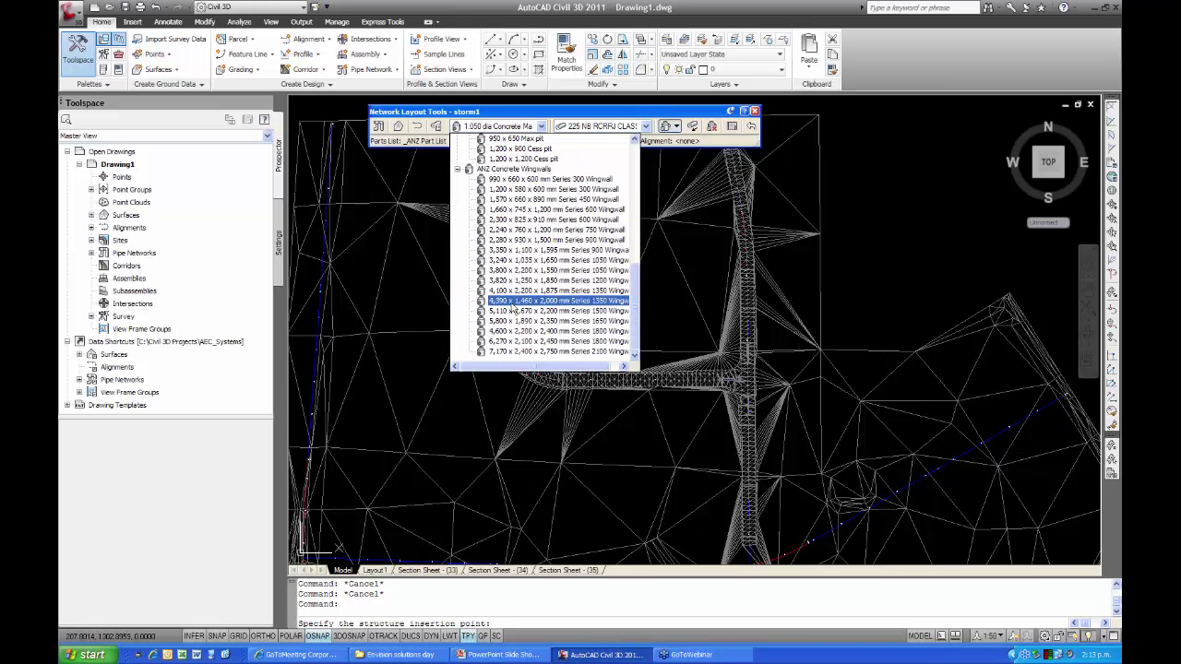
pyautogui.click(457, 171)
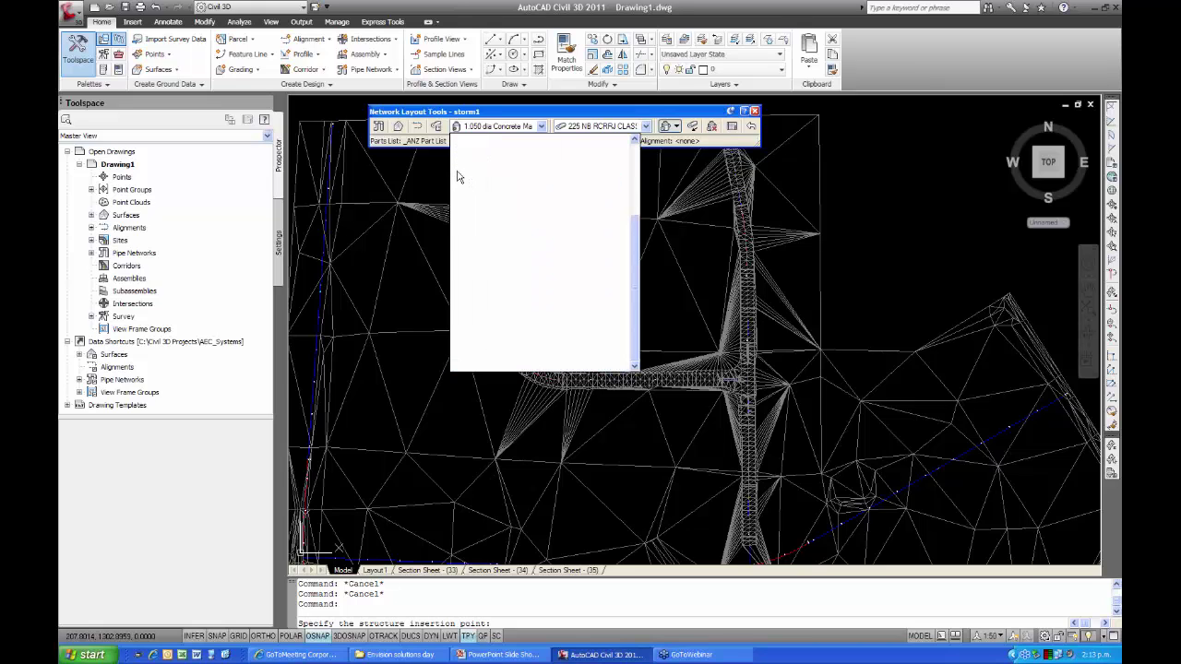
pyautogui.click(456, 247)
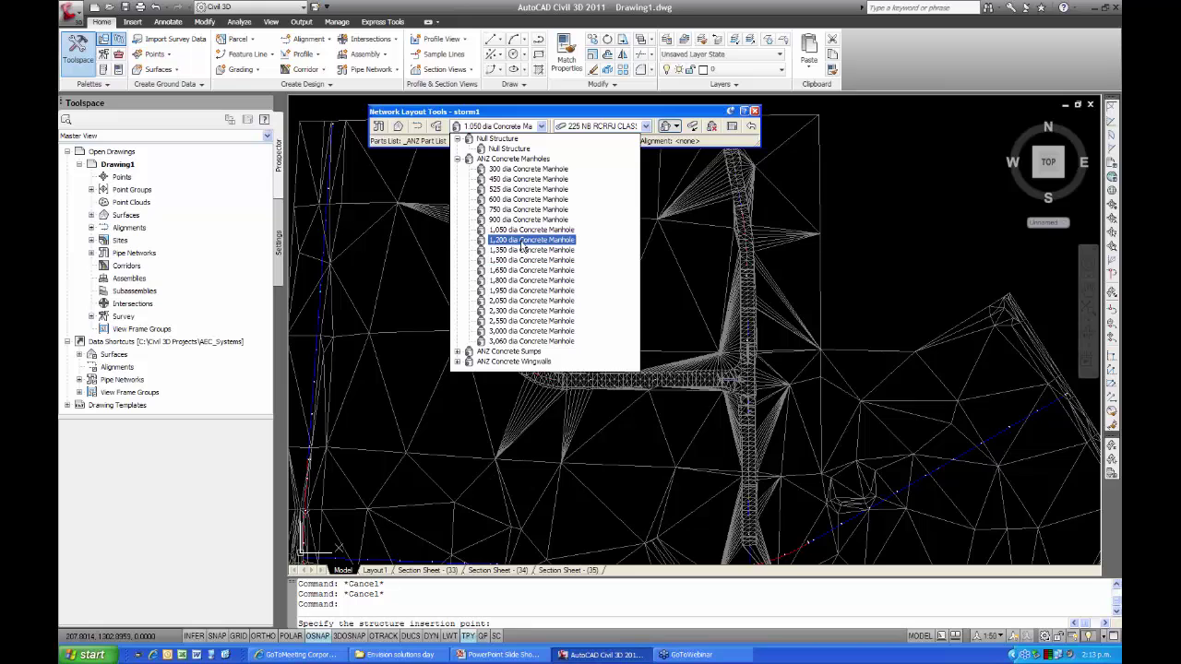
pyautogui.click(522, 230)
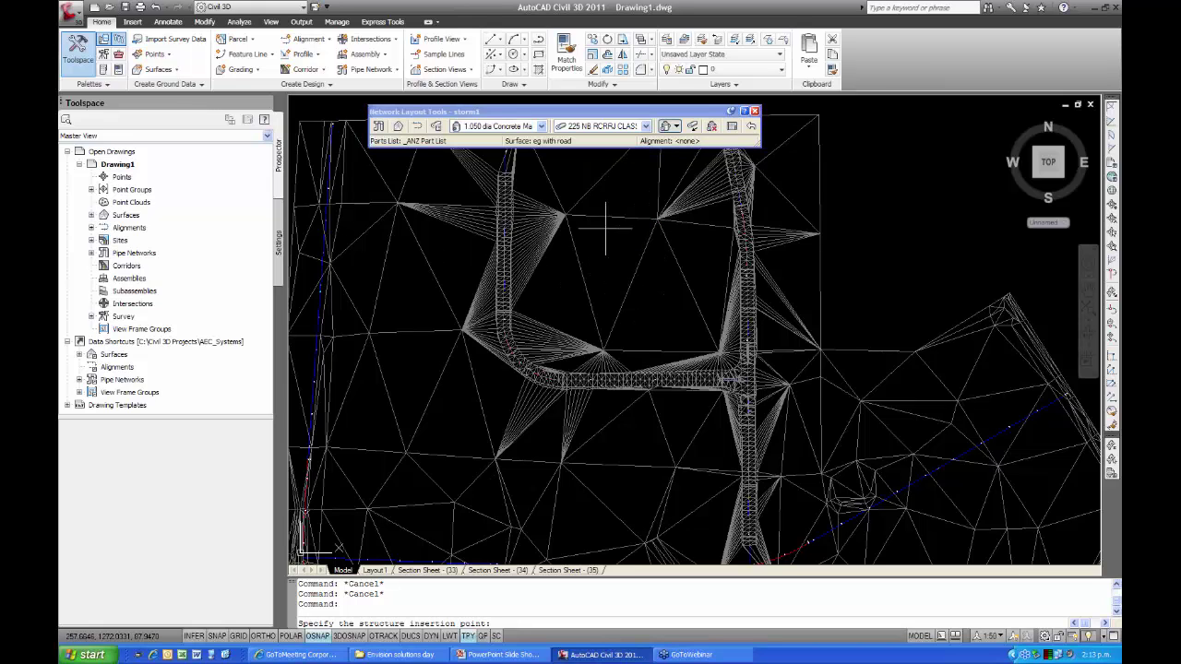
# Compare the RCFJ and uPVC pipe families, then keep 225 NB RCRRJ CLASS 2 as the pipe
pyautogui.click(646, 126)
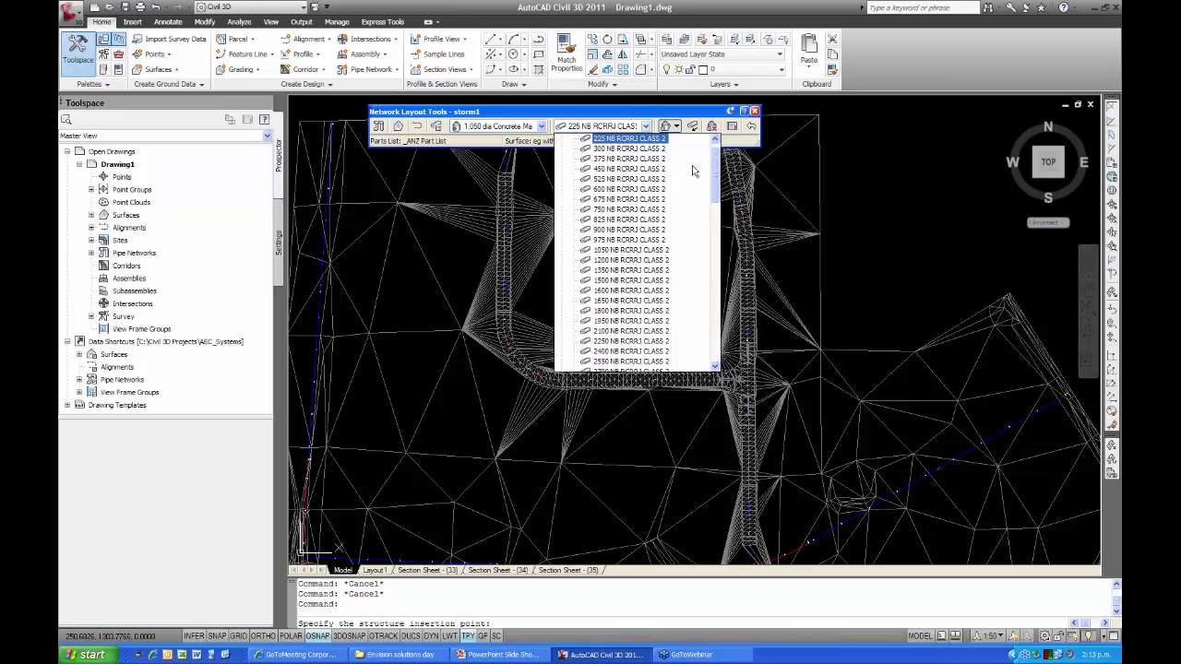
pyautogui.scroll(1, 719, 162)
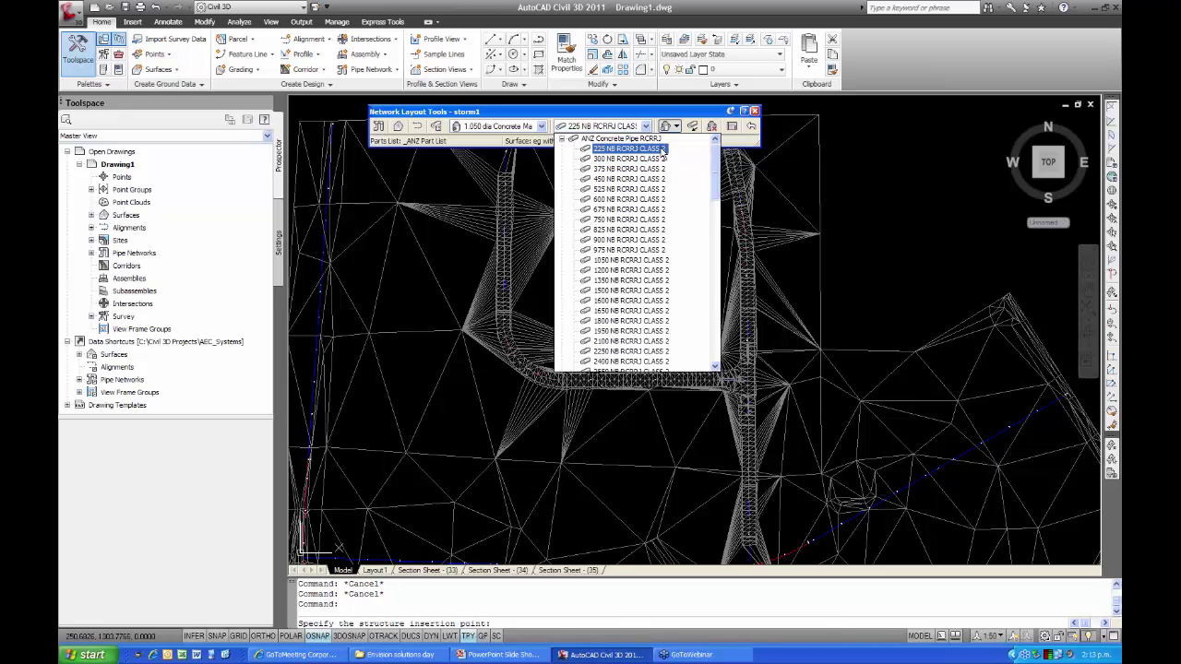
pyautogui.click(563, 139)
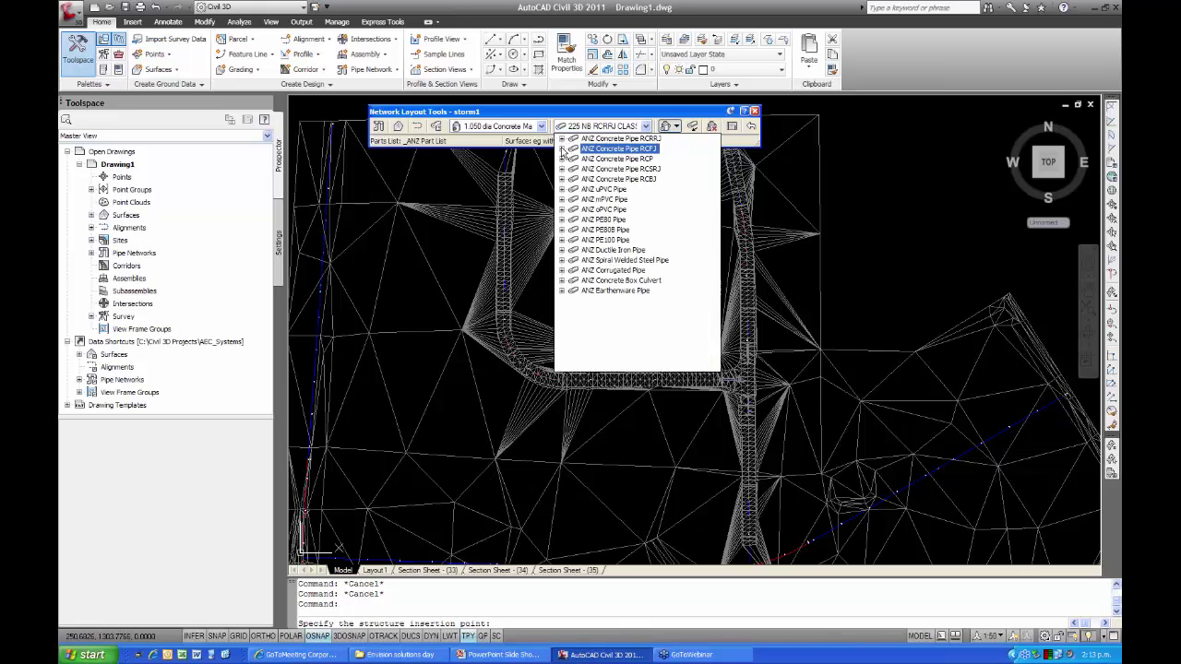
pyautogui.click(562, 149)
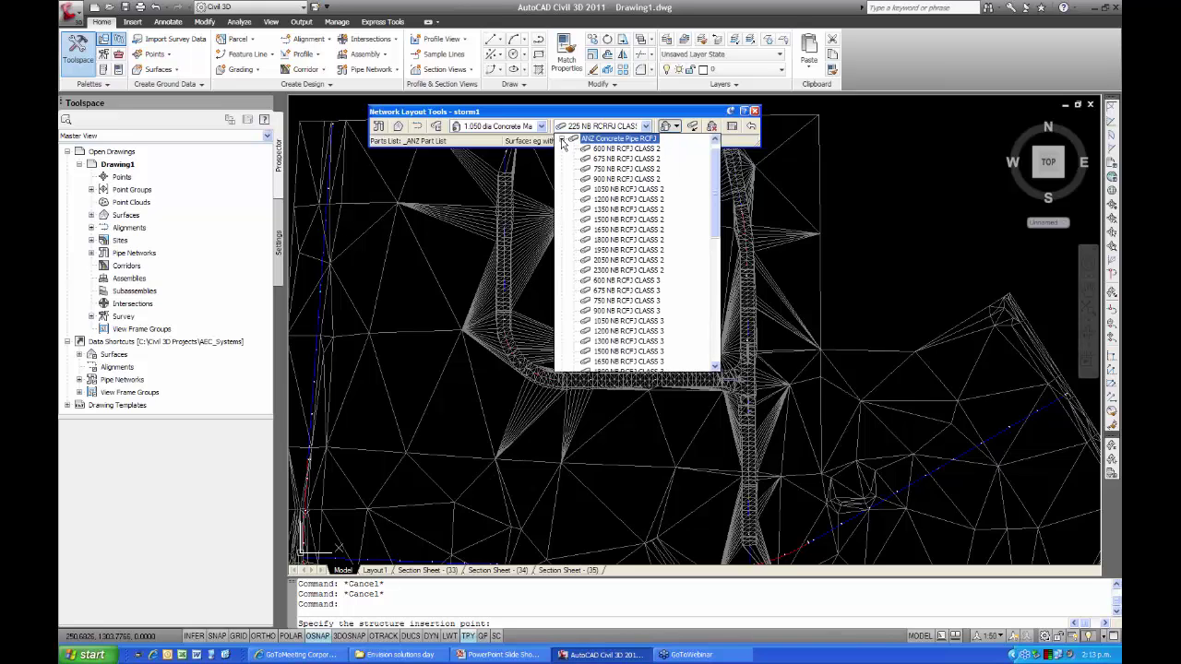
pyautogui.click(562, 138)
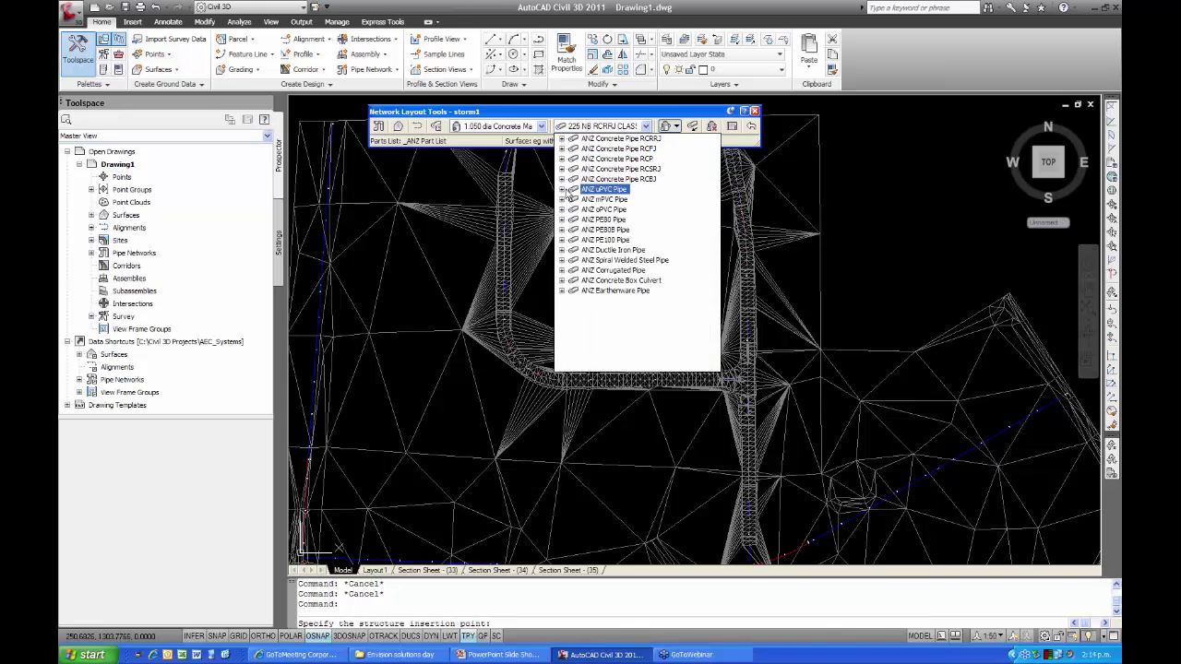
pyautogui.click(562, 190)
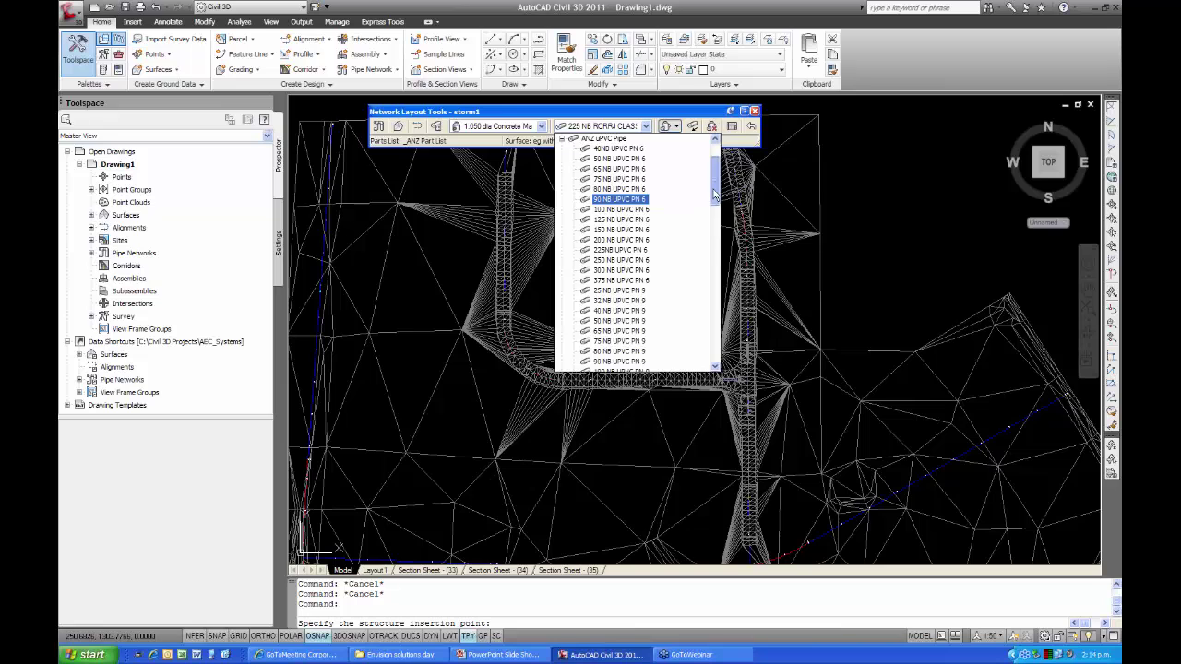
pyautogui.moveTo(713, 194)
pyautogui.mouseDown()
pyautogui.moveTo(714, 332)
pyautogui.moveTo(713, 183)
pyautogui.mouseUp()
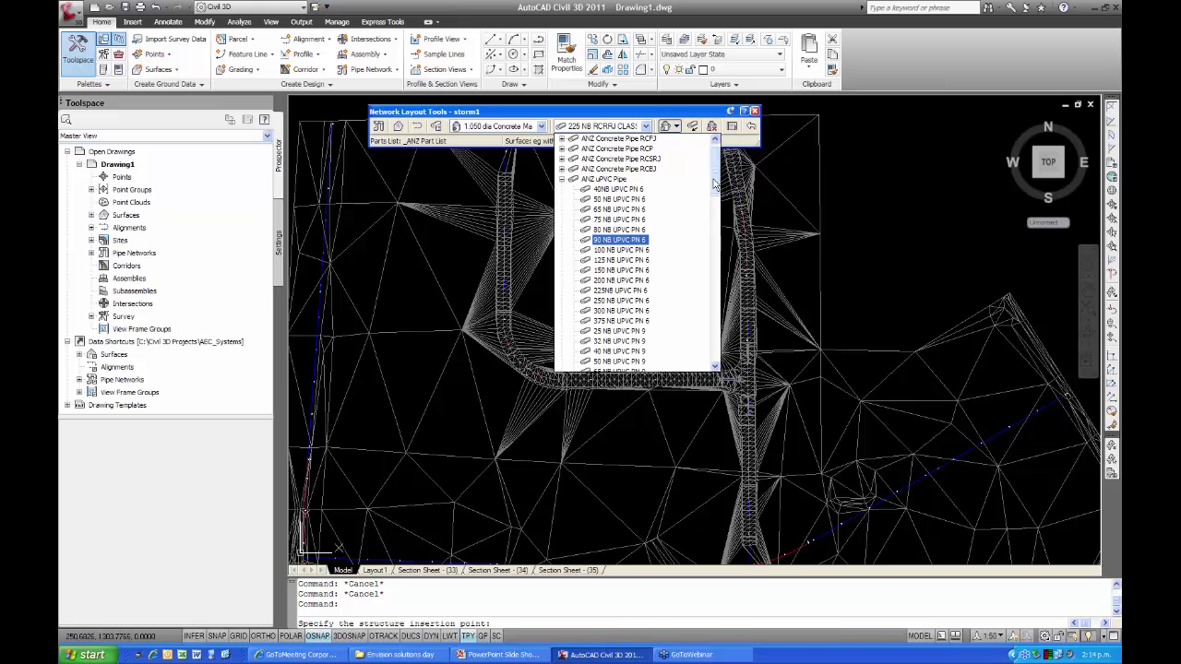
pyautogui.click(562, 180)
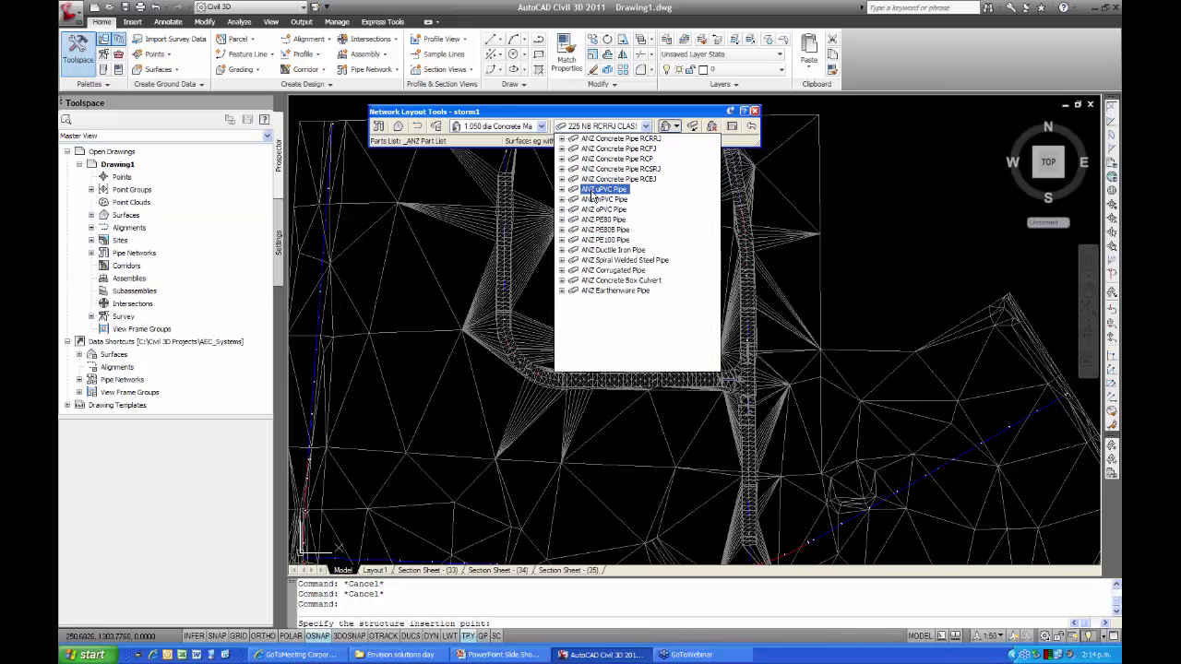
pyautogui.click(562, 189)
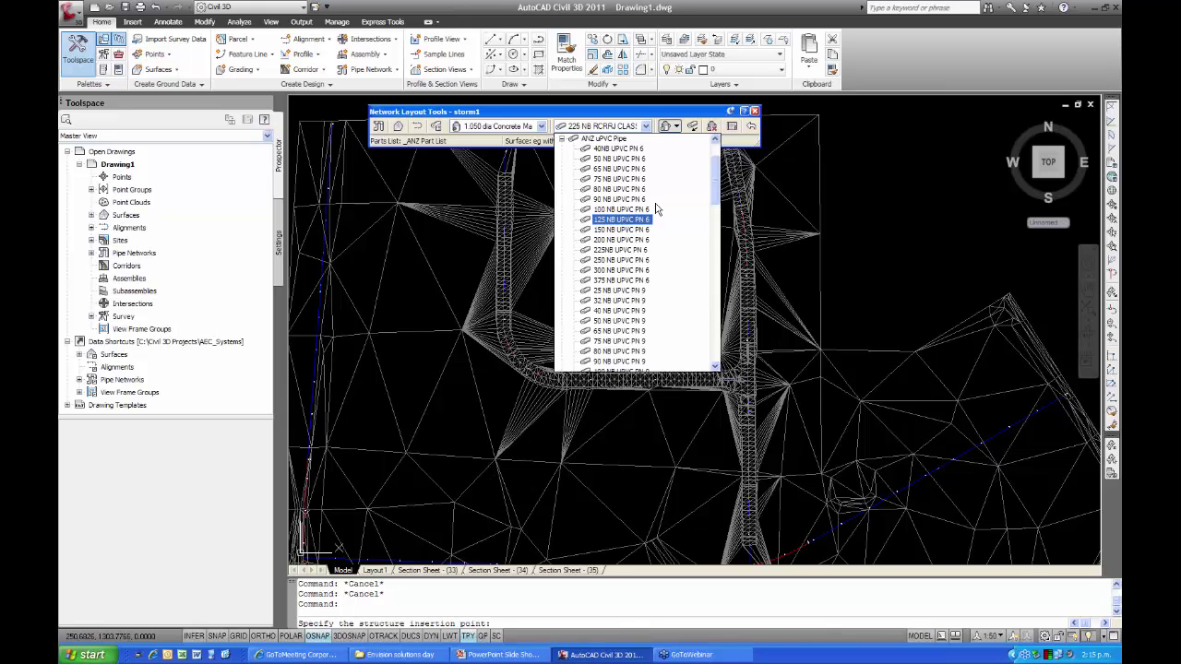
pyautogui.scroll(2, 610, 193)
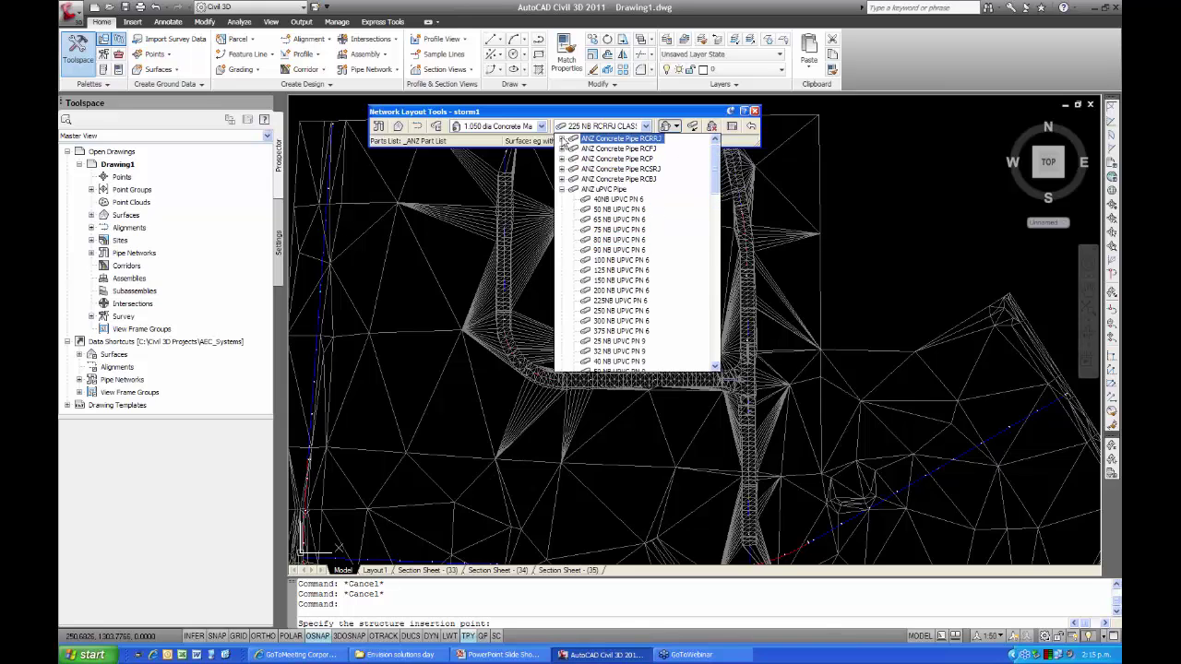
pyautogui.click(562, 139)
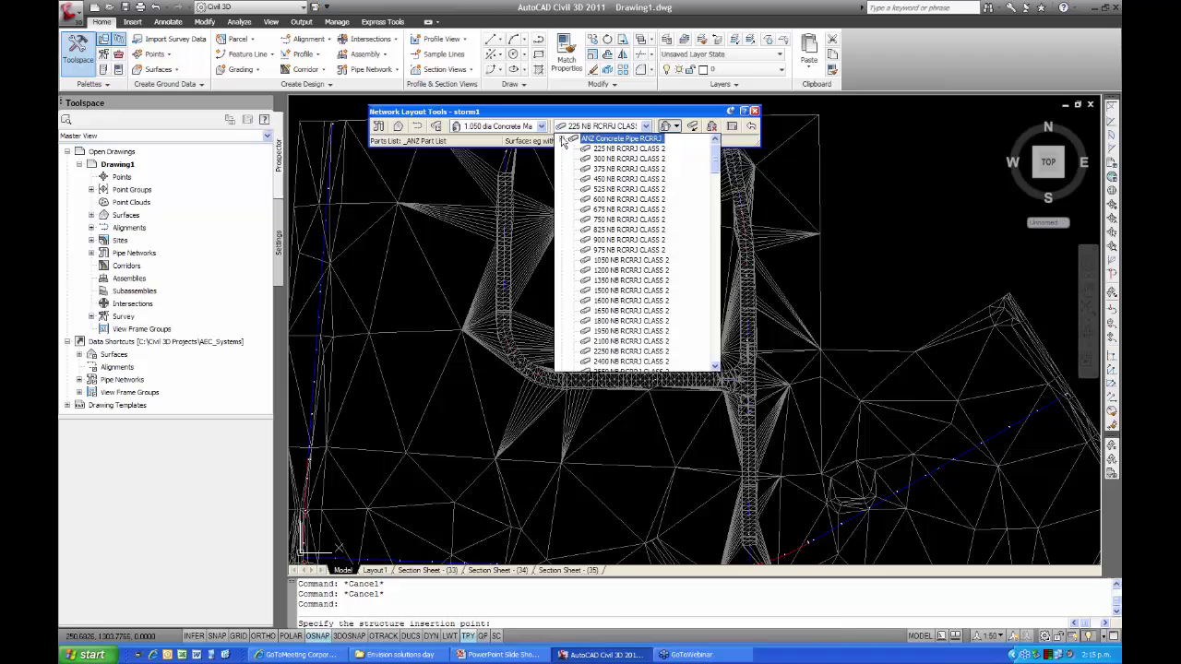
pyautogui.click(641, 154)
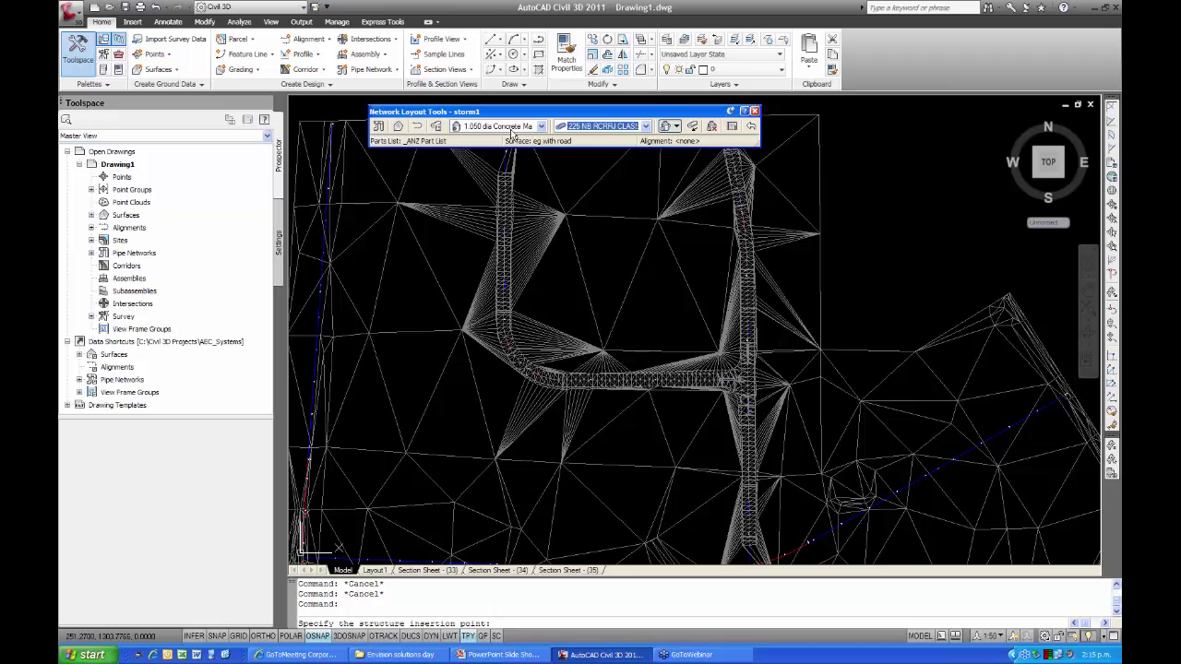
# Set storm1 to draw both pipes and structures, try the upslope/downslope toggle, and begin placement
pyautogui.click(677, 128)
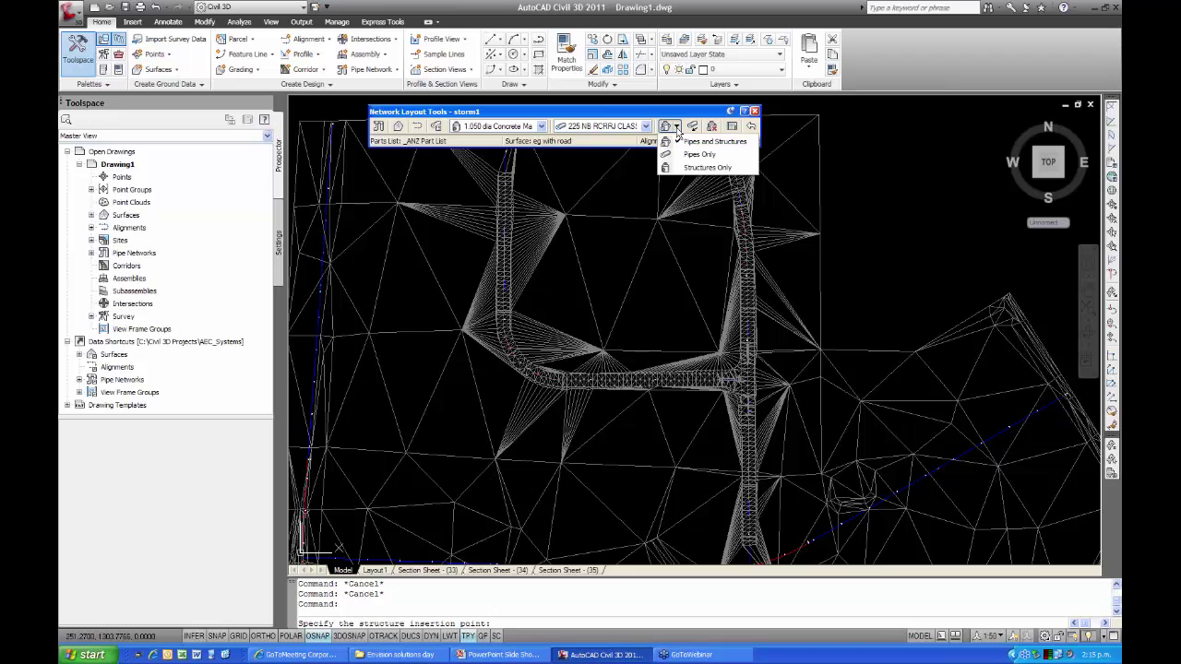
pyautogui.click(694, 143)
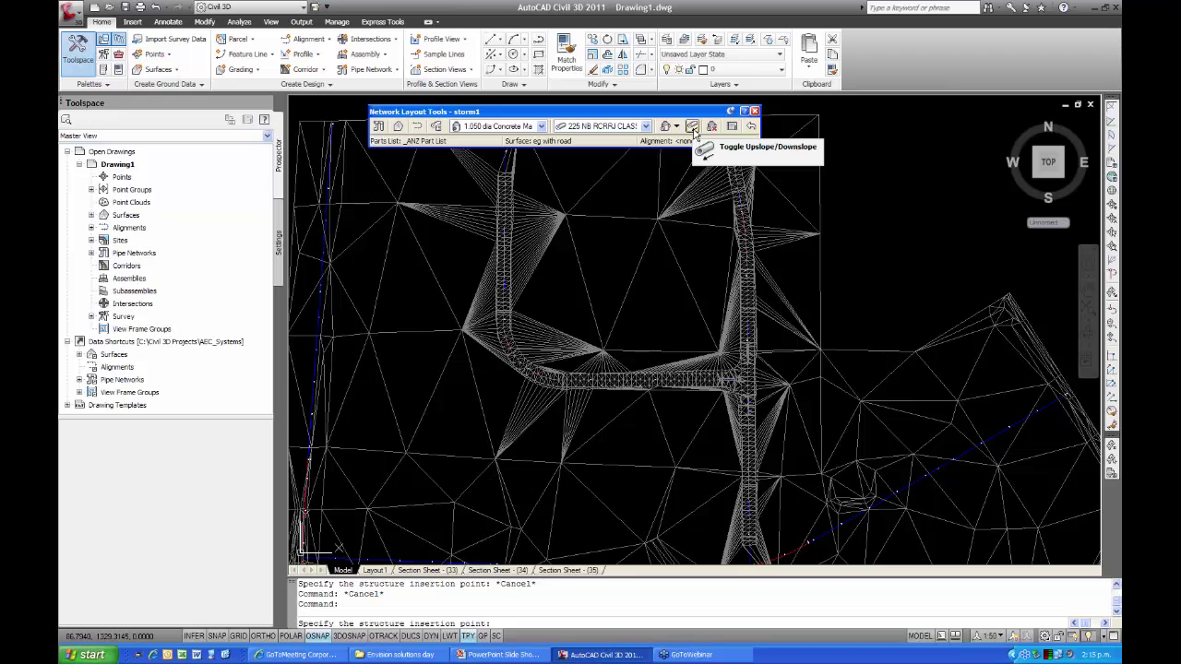
pyautogui.click(693, 128)
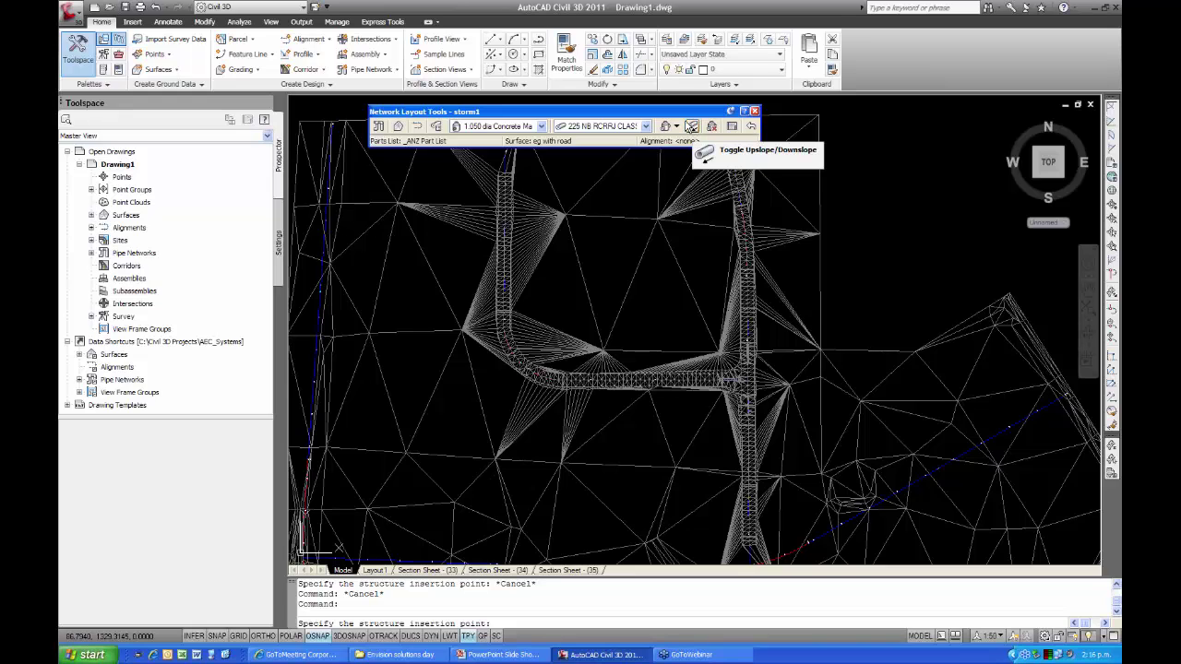
pyautogui.click(691, 126)
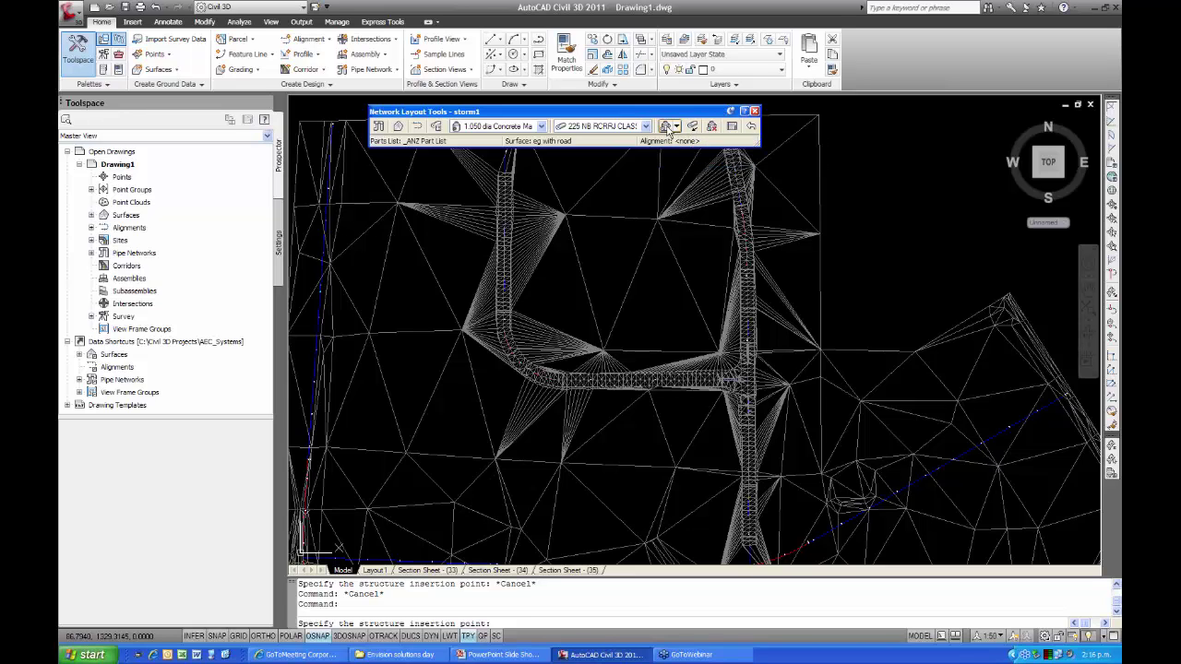
pyautogui.click(665, 126)
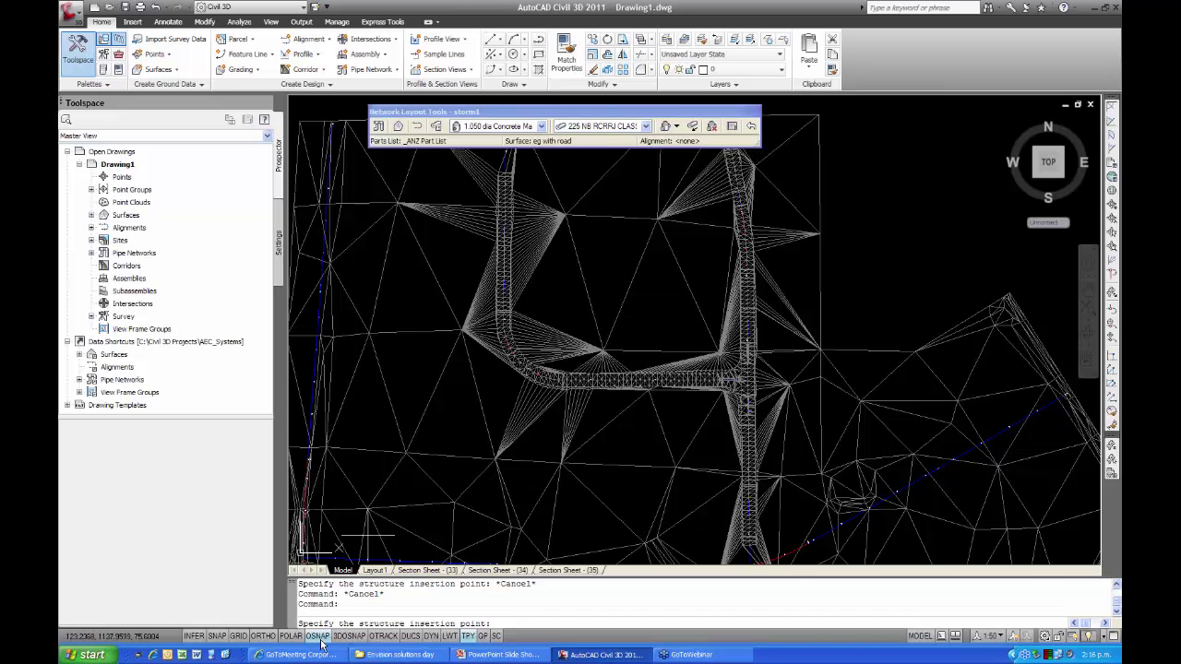
# Turn off object snap and place structures on the left road run and at the road bend
pyautogui.press('F3')
pyautogui.scroll(3, 503, 247)
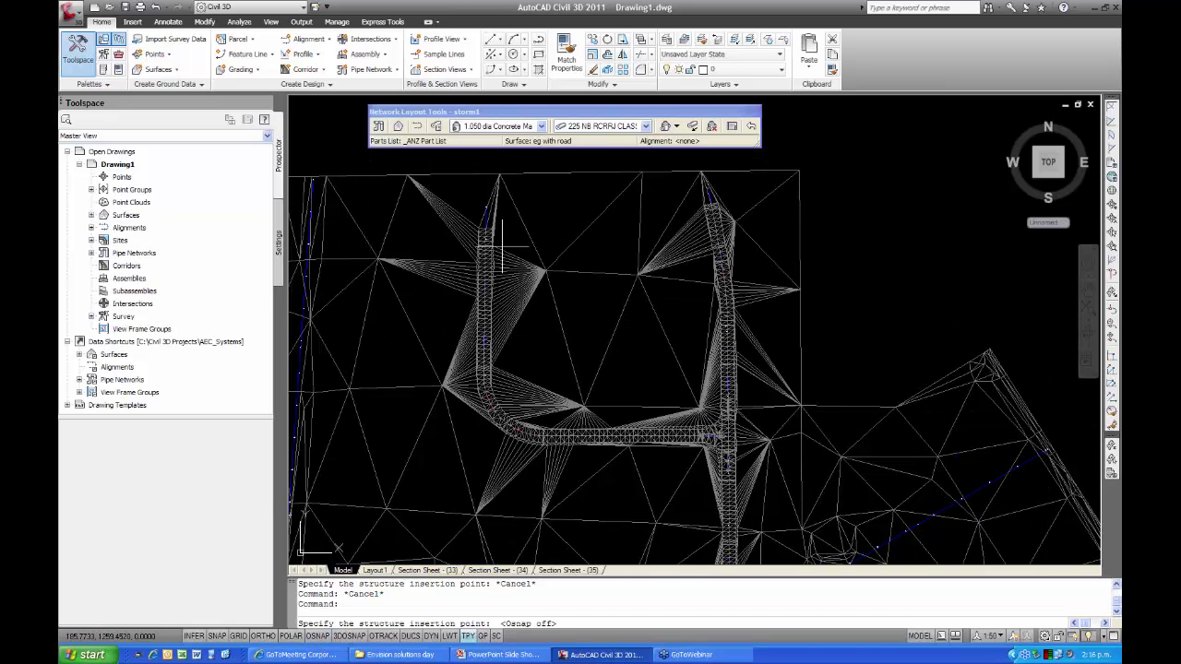
pyautogui.scroll(5, 498, 293)
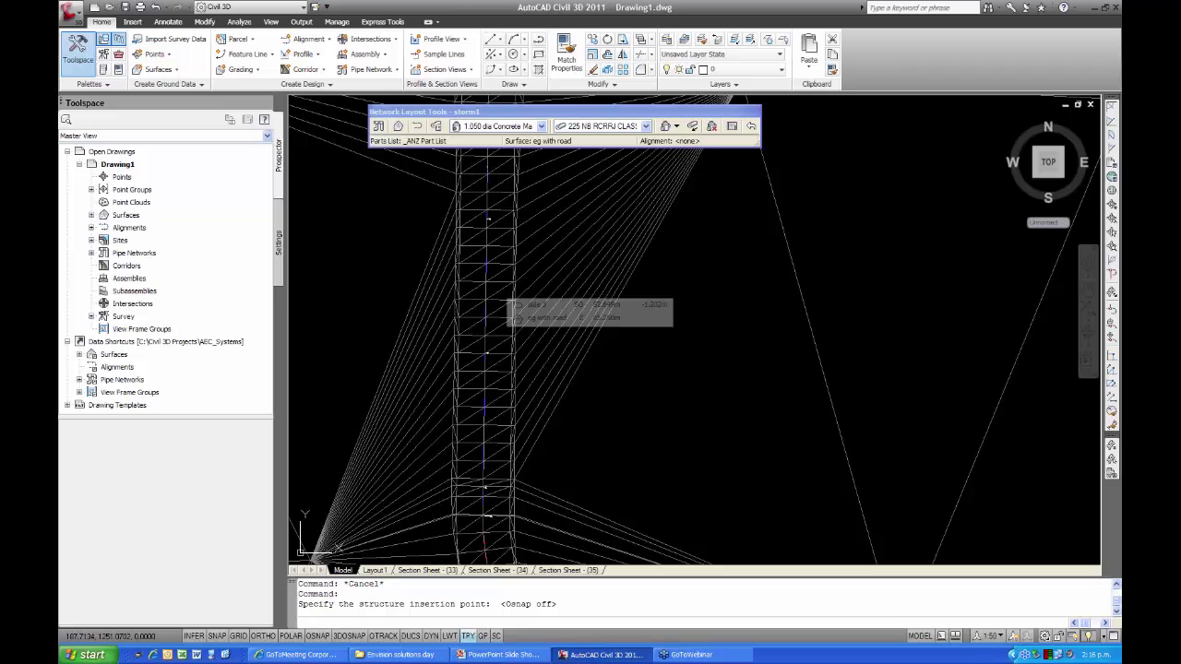
pyautogui.click(498, 276)
pyautogui.scroll(-4, 499, 346)
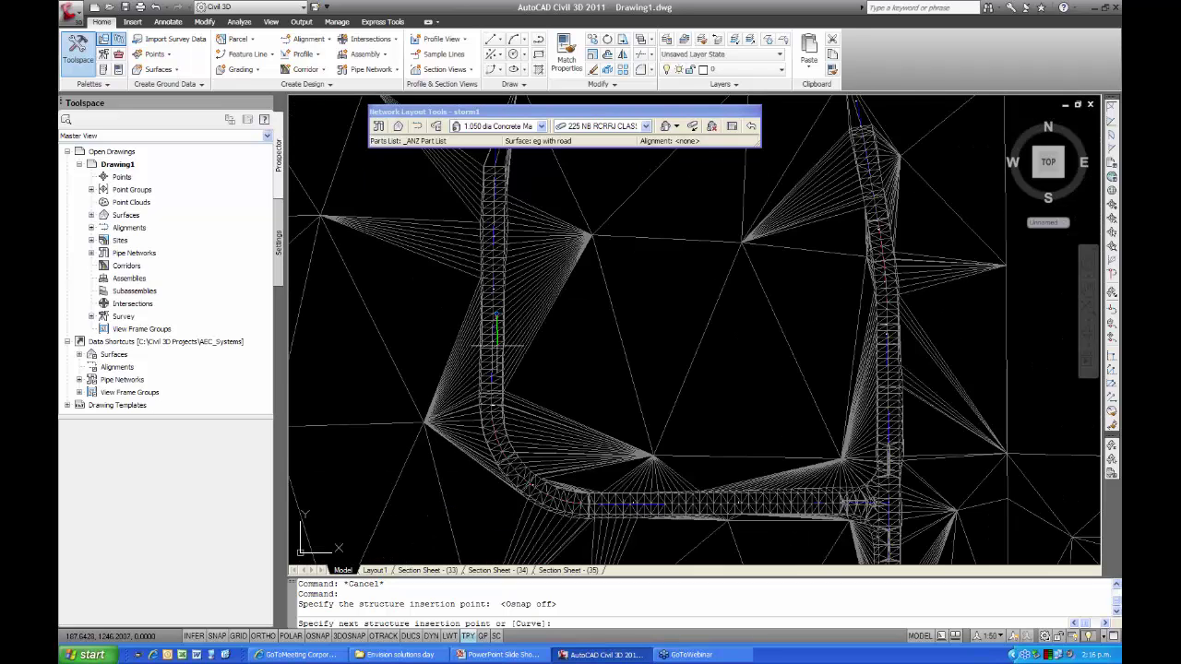
pyautogui.moveTo(498, 346); pyautogui.dragTo(503, 235, button='middle')
pyautogui.scroll(3, 508, 323)
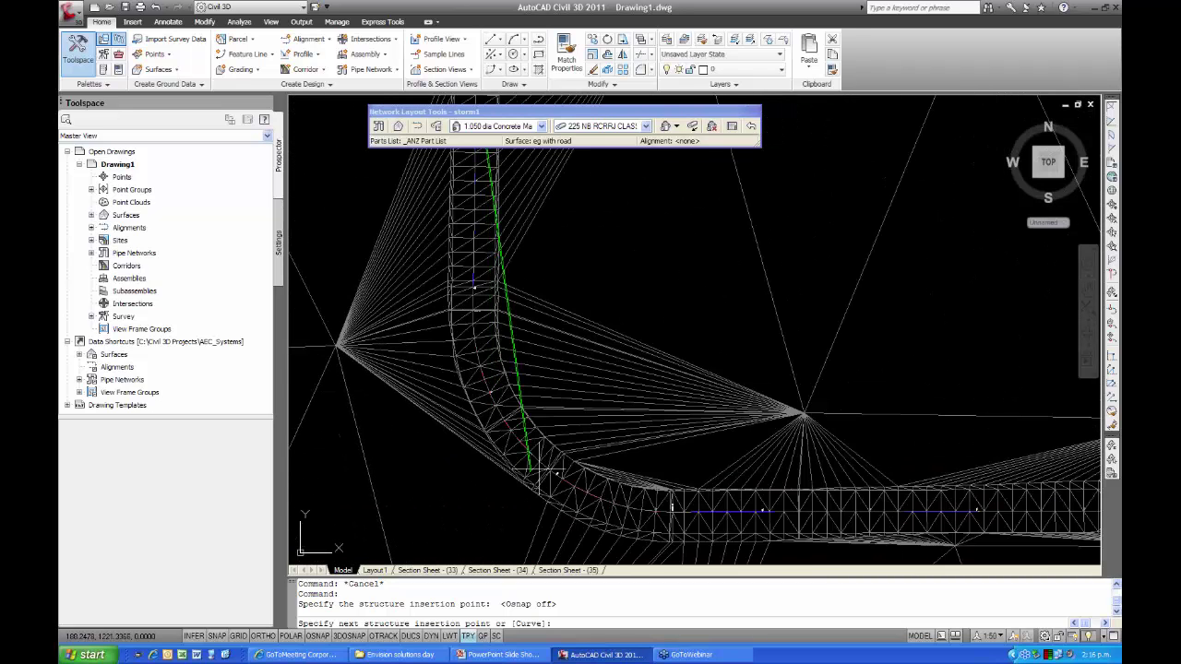
pyautogui.scroll(3, 535, 461)
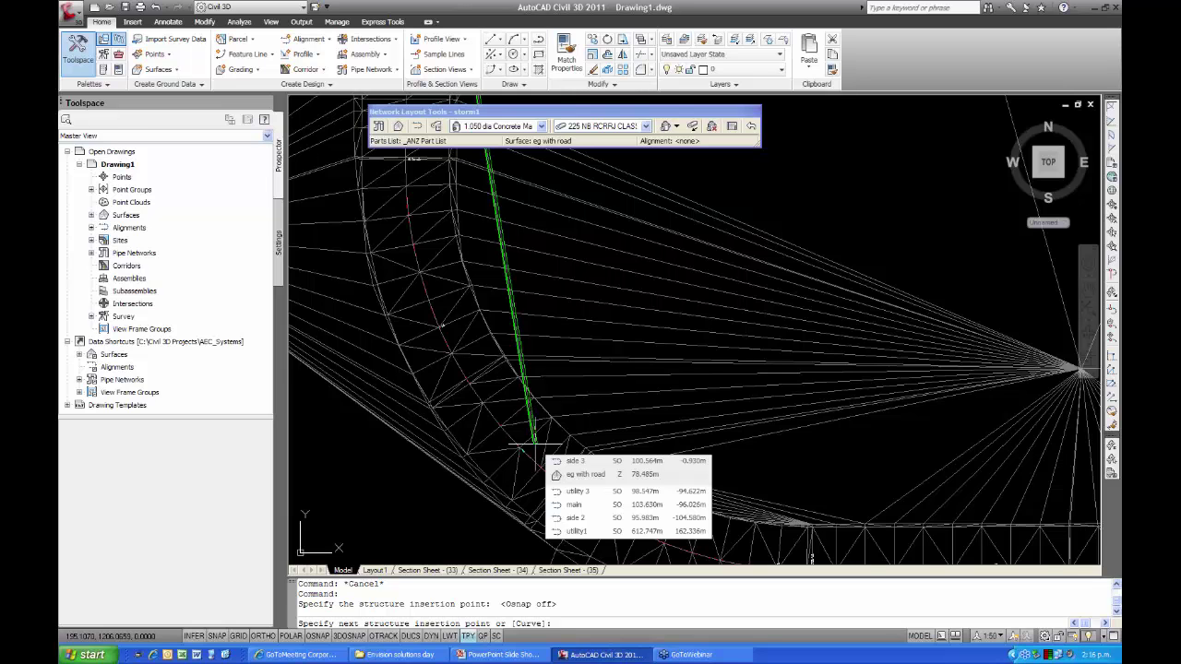
pyautogui.click(533, 447)
# Place further structures along the horizontal road, at the junction, and down the vertical road
pyautogui.scroll(-3, 534, 447)
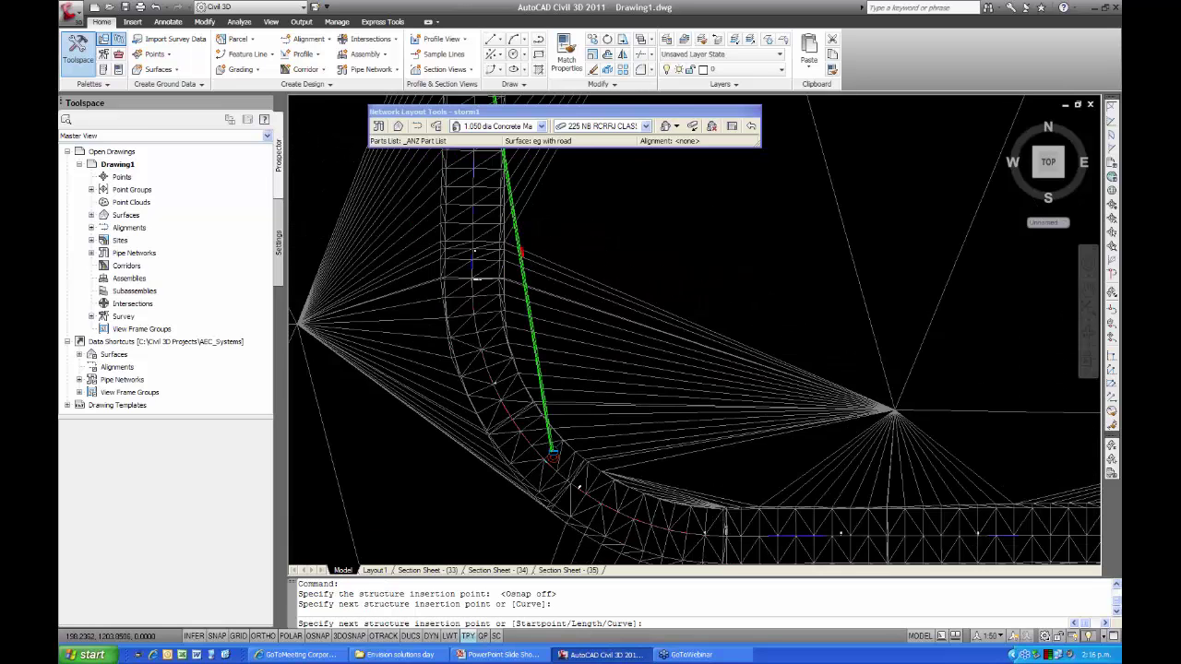
pyautogui.moveTo(472, 421)
pyautogui.mouseDown(button='middle')
pyautogui.moveTo(422, 391)
pyautogui.moveTo(323, 386)
pyautogui.mouseUp(button='middle')
pyautogui.scroll(2, 593, 415)
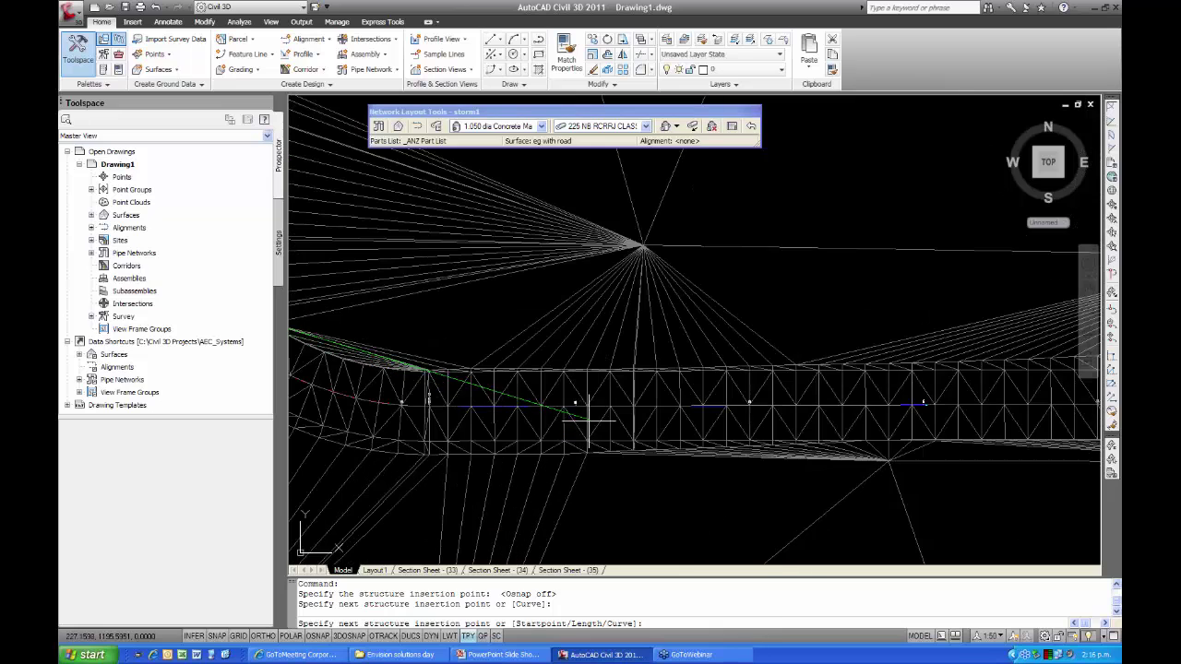
pyautogui.click(627, 397)
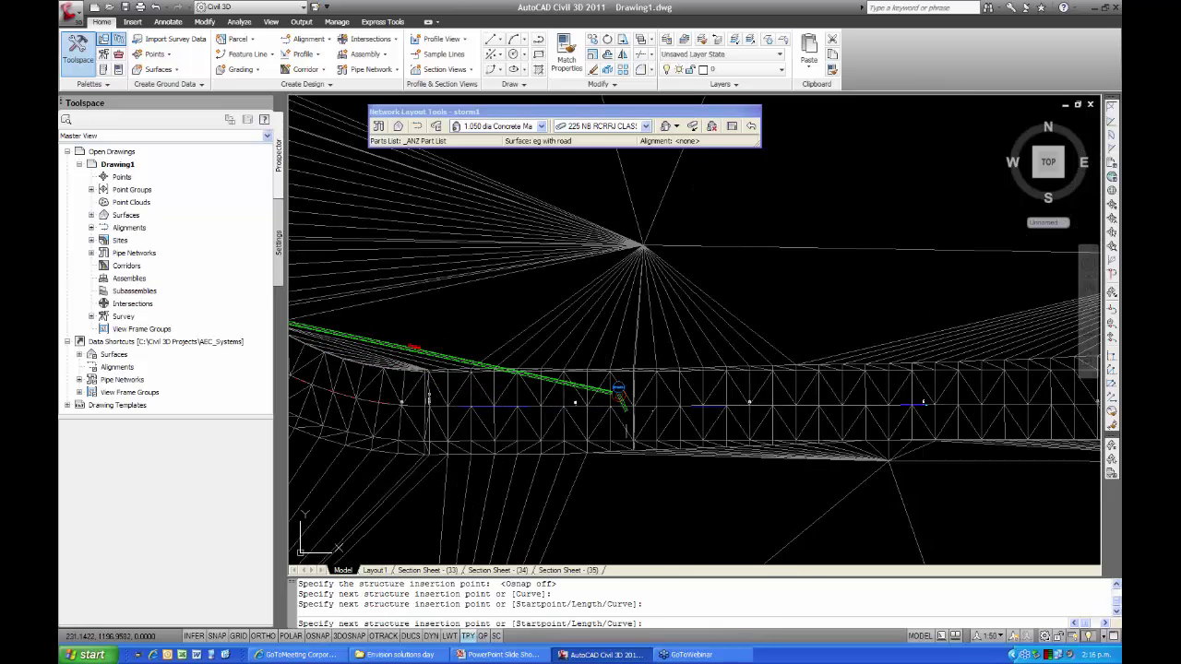
pyautogui.scroll(-2, 621, 399)
pyautogui.scroll(-2, 621, 399)
pyautogui.moveTo(770, 399); pyautogui.dragTo(651, 386, button='middle')
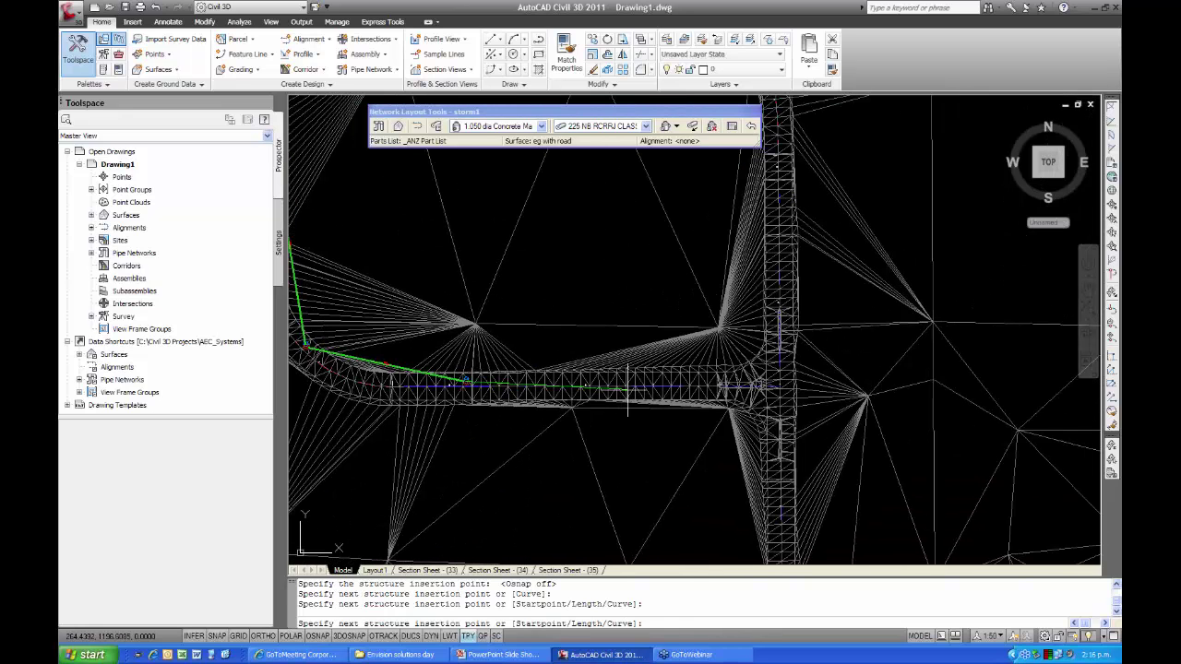
pyautogui.scroll(3, 743, 397)
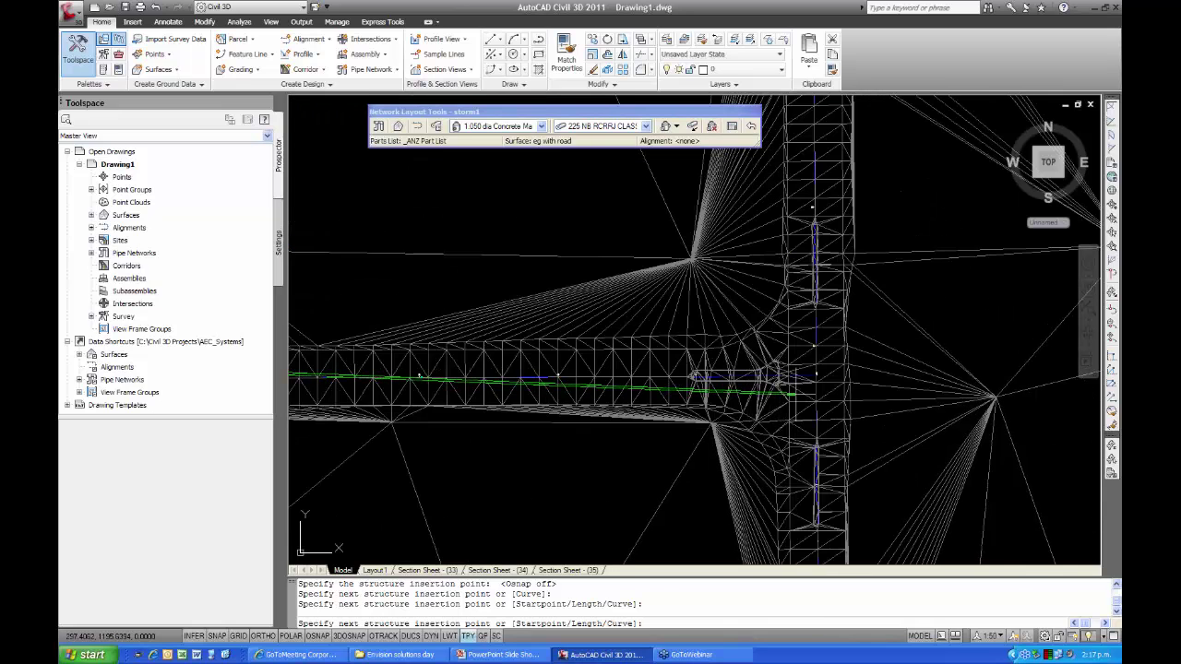
pyautogui.click(817, 394)
pyautogui.scroll(4, 816, 394)
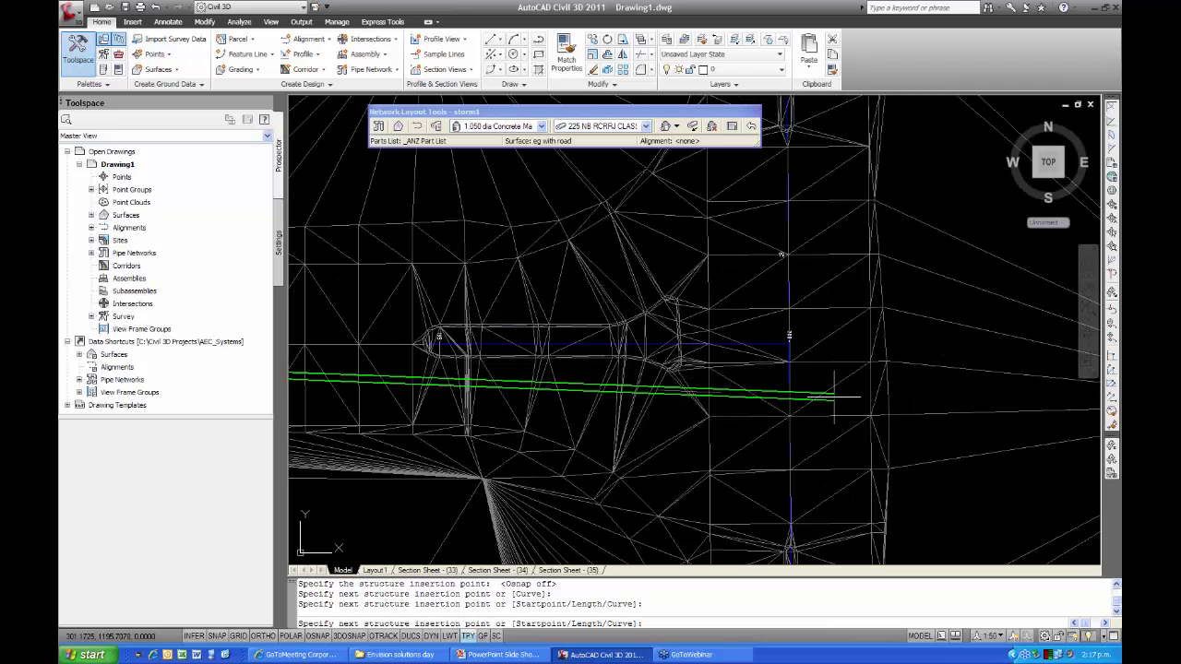
pyautogui.scroll(-5, 821, 397)
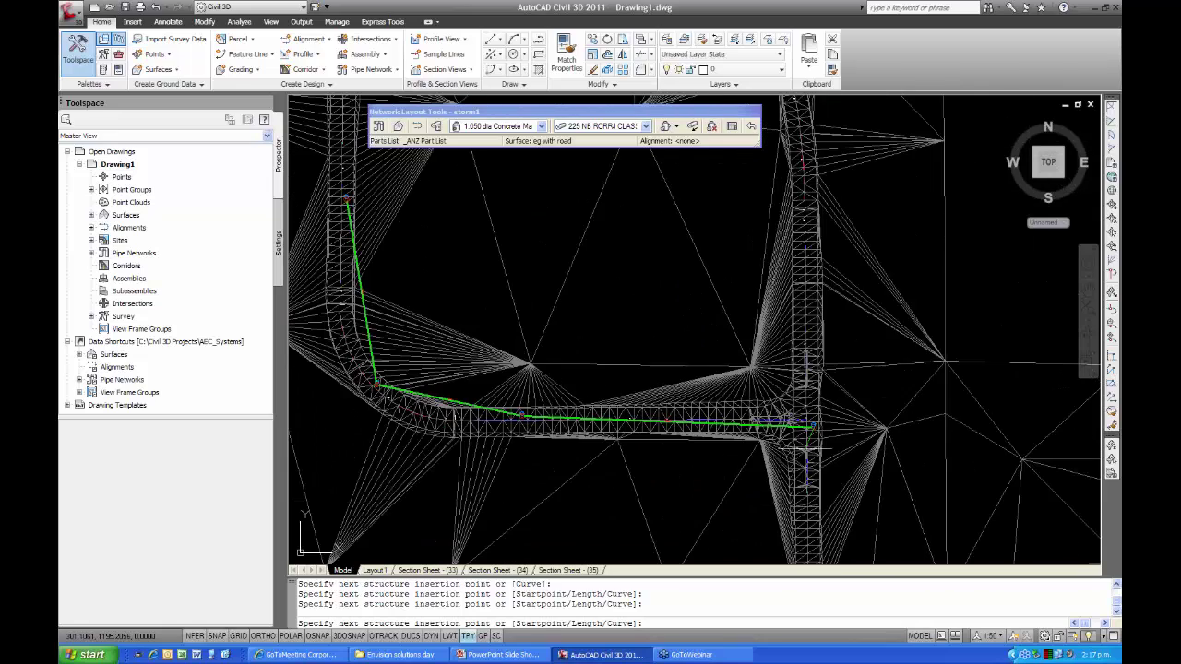
pyautogui.scroll(5, 783, 408)
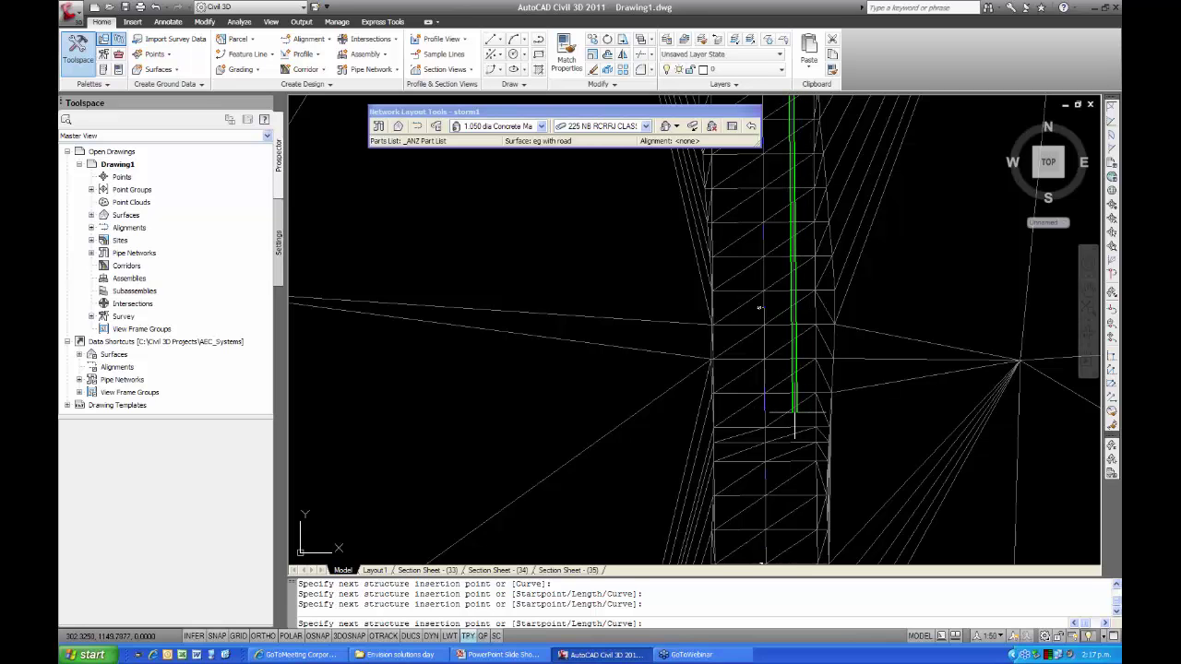
pyautogui.click(787, 429)
pyautogui.scroll(-5, 789, 406)
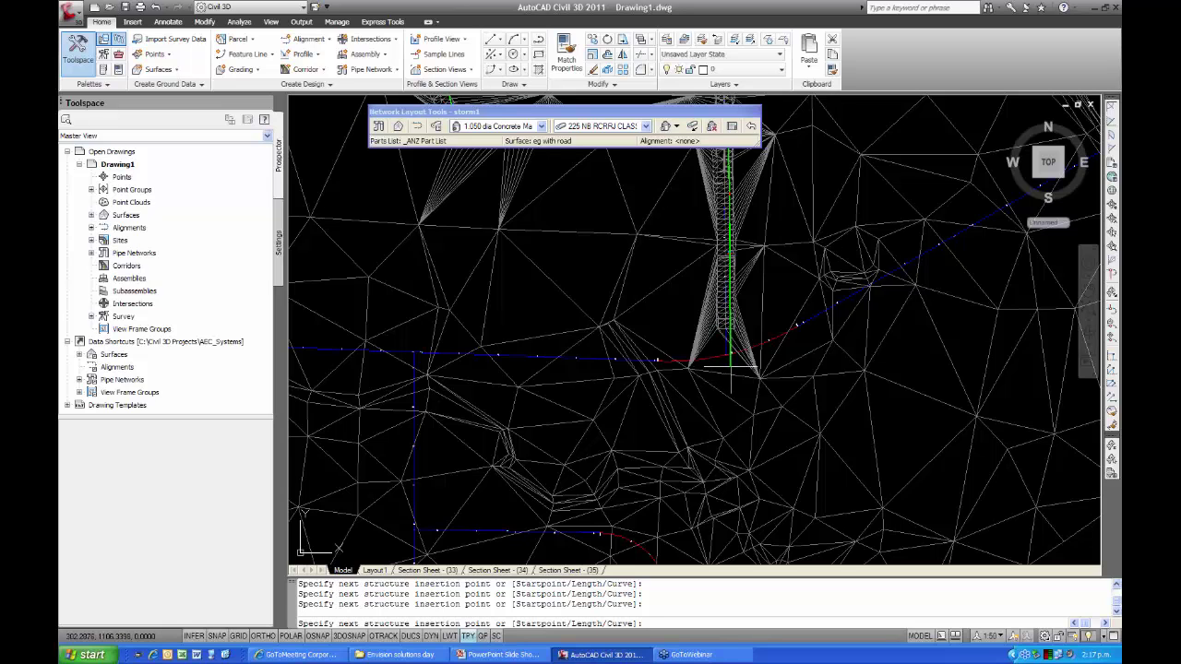
pyautogui.scroll(2, 687, 420)
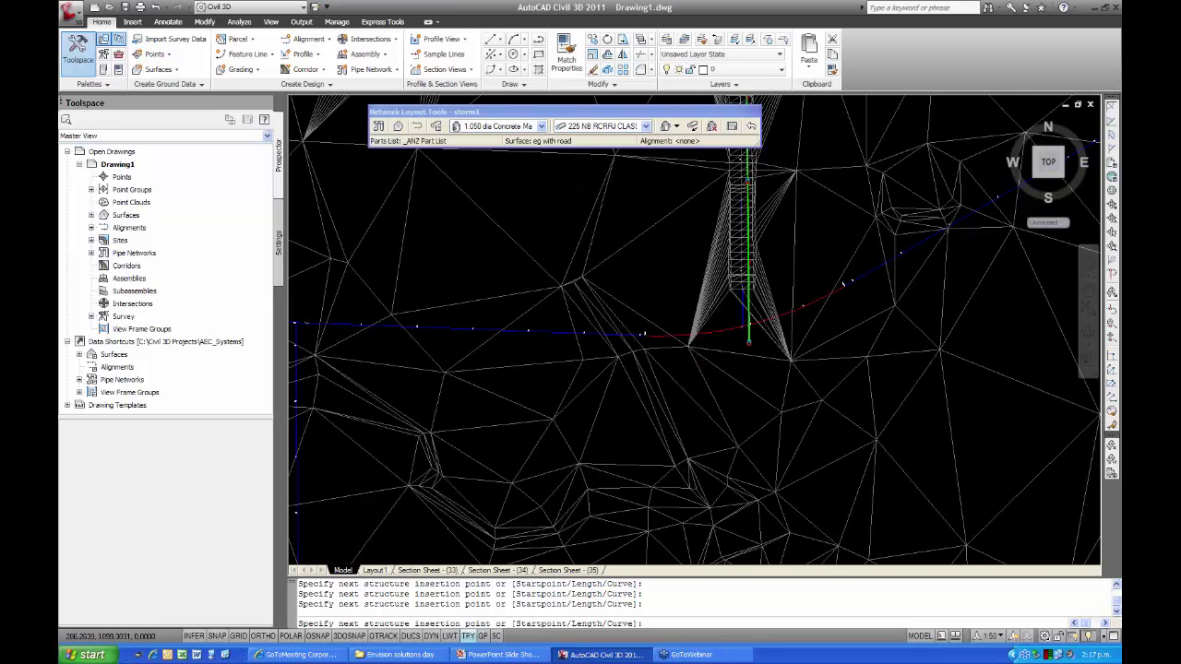
pyautogui.scroll(1, 687, 415)
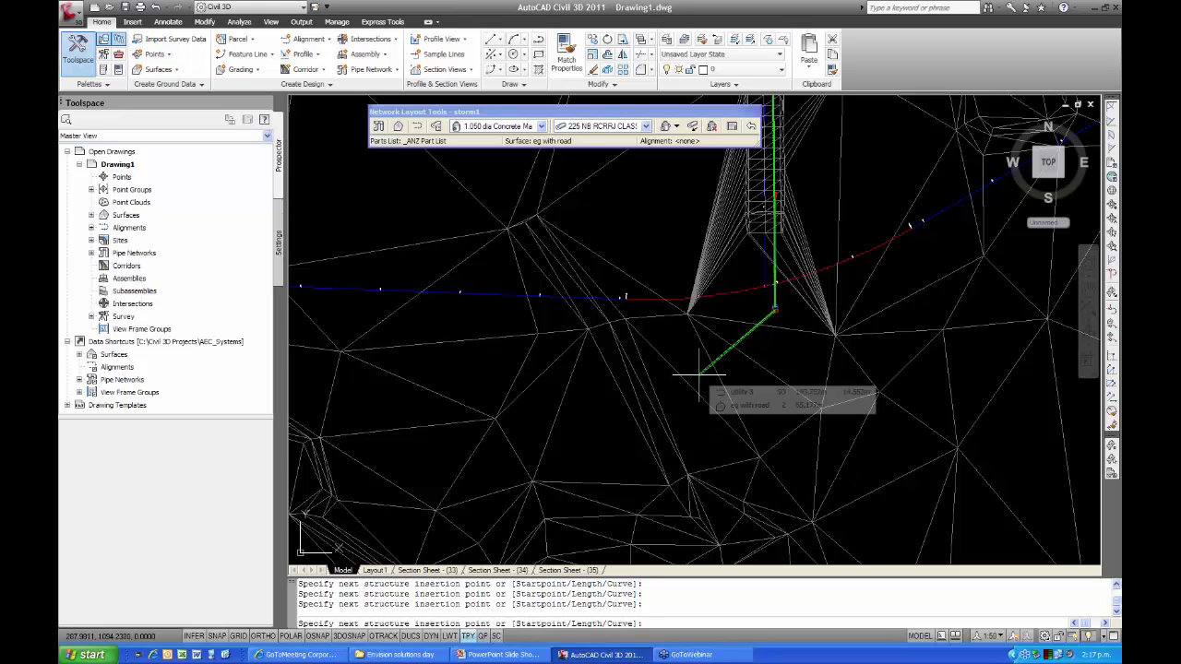
pyautogui.moveTo(711, 390); pyautogui.dragTo(646, 469, button='middle')
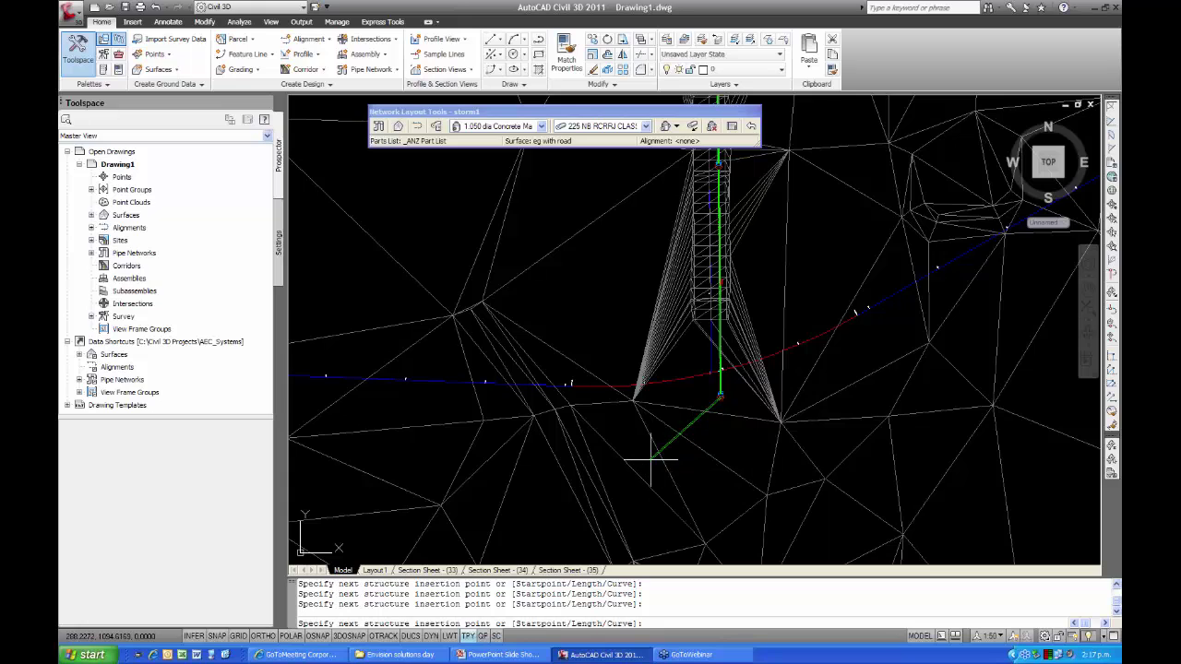
# Select the 525 NB RCRRJ CLASS 2 pipe and the 3,350 x 1,100 x 1,595 wingwall structure
pyautogui.click(647, 127)
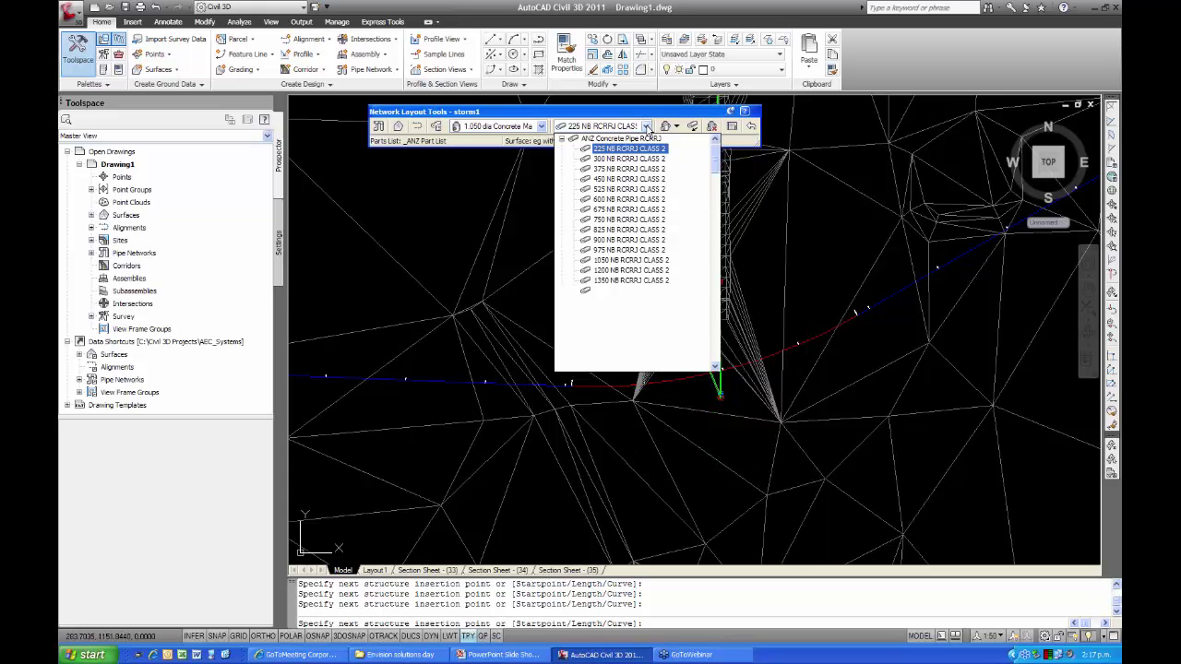
pyautogui.click(614, 189)
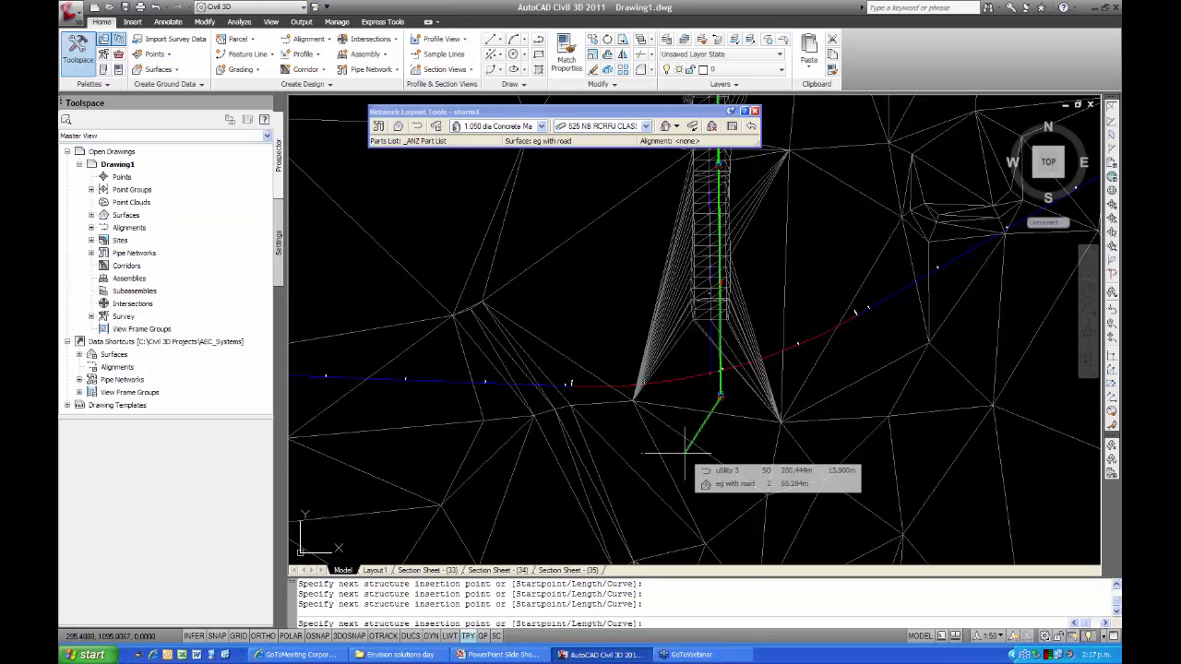
pyautogui.click(541, 127)
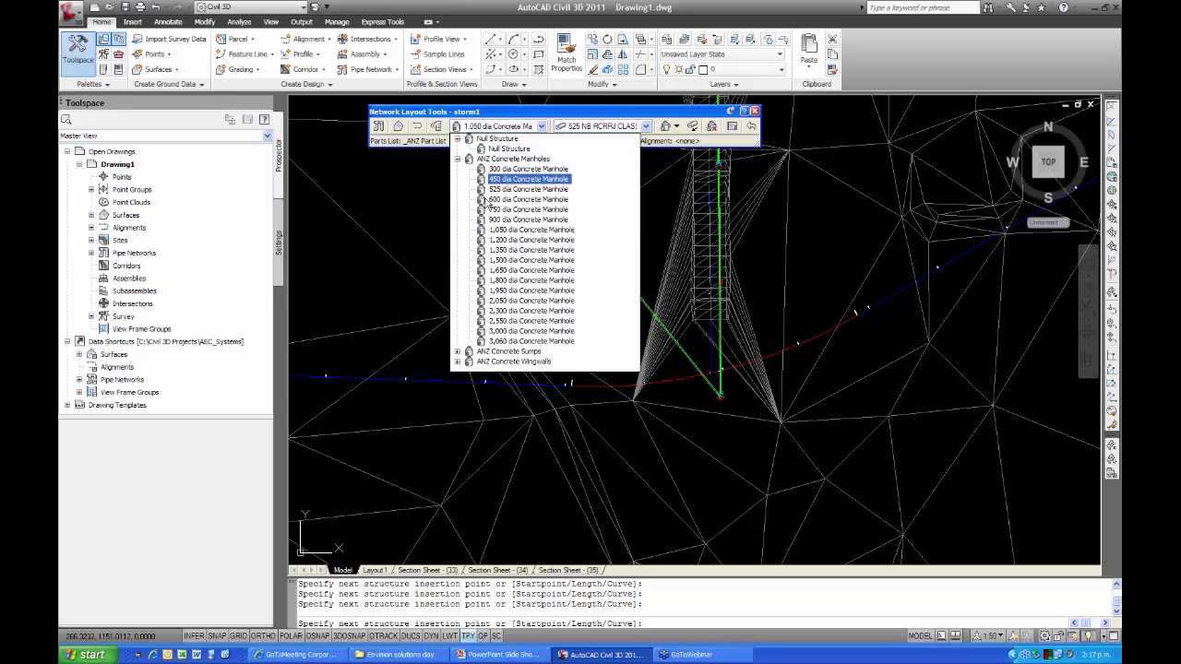
pyautogui.click(458, 362)
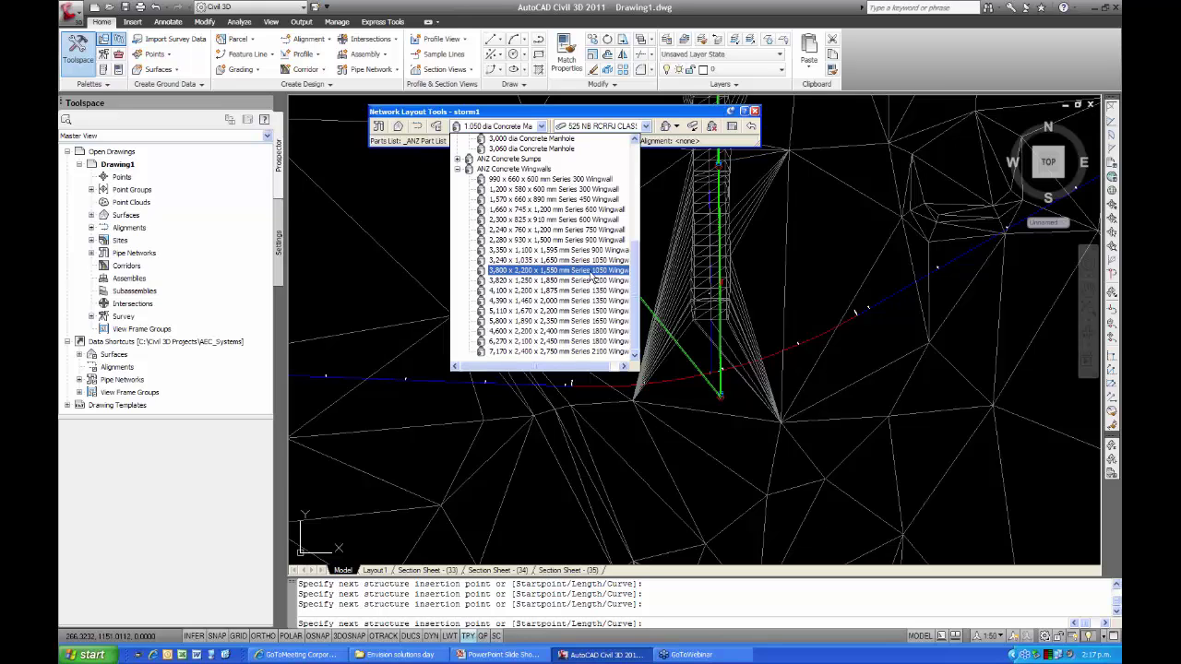
pyautogui.click(576, 253)
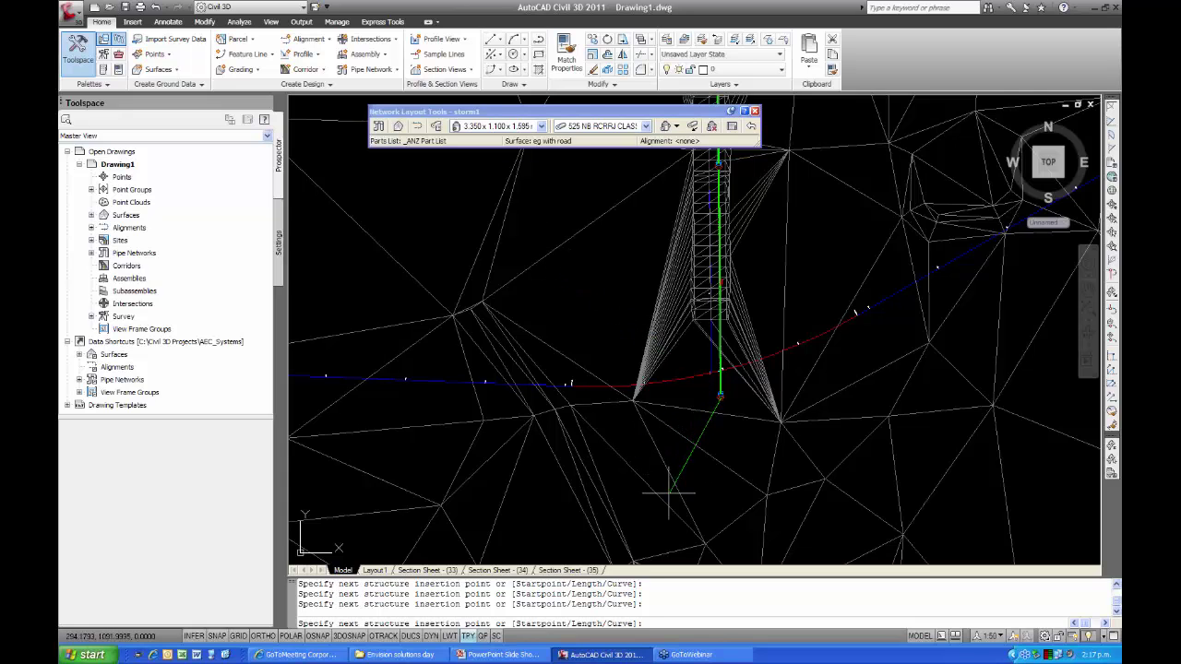
# Lay the lateral south of the road, ending in the wingwall, and end the layout command
pyautogui.click(660, 473)
pyautogui.scroll(5, 661, 473)
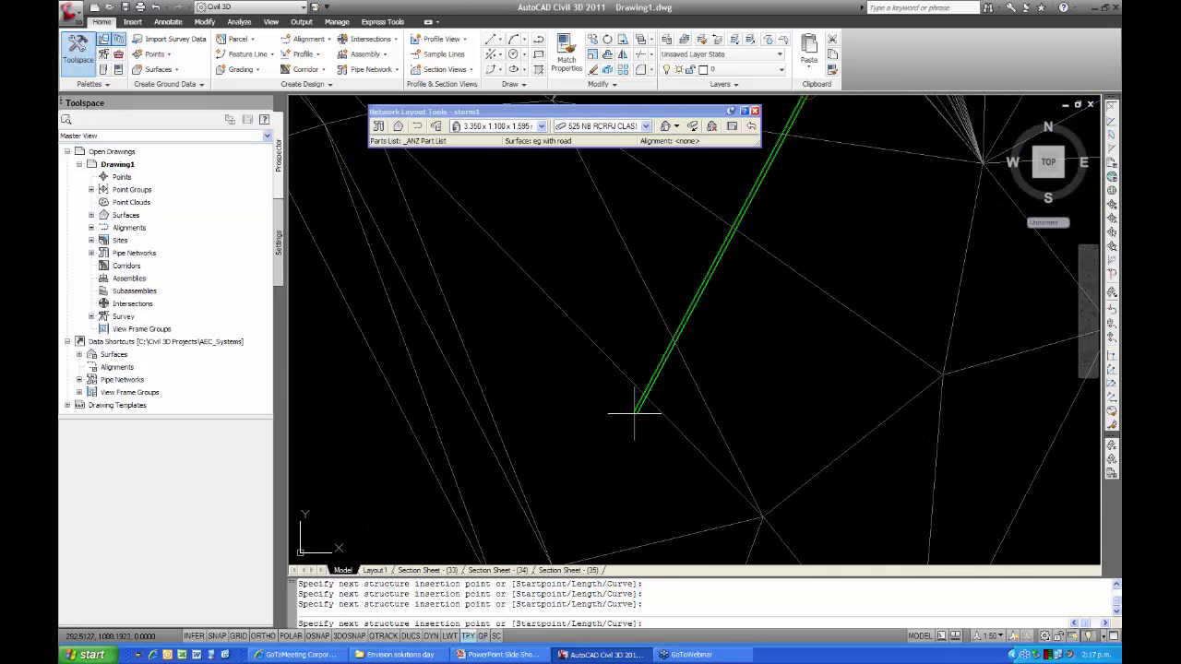
pyautogui.scroll(-5, 624, 410)
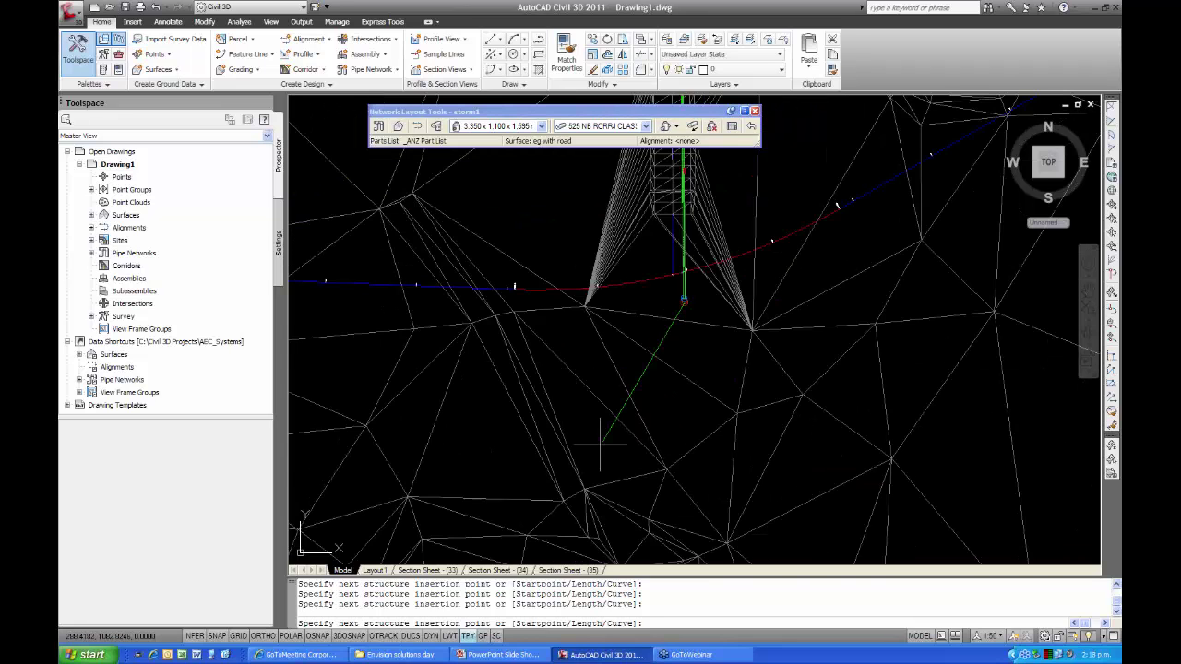
pyautogui.moveTo(624, 411); pyautogui.dragTo(605, 346, button='middle')
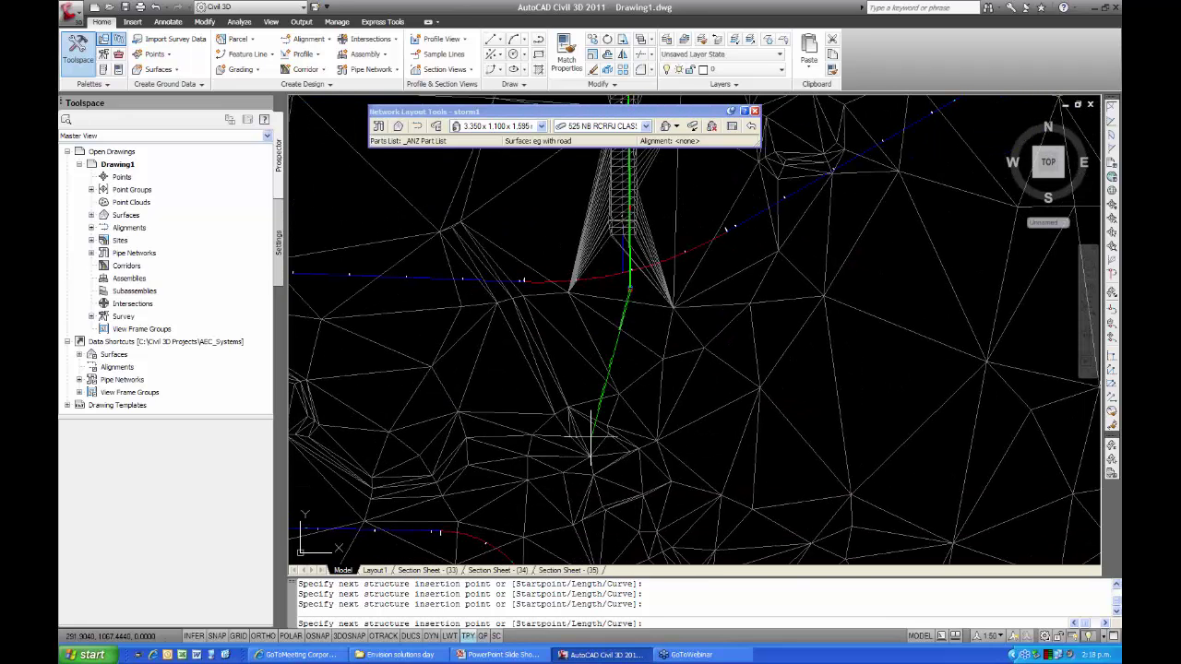
pyautogui.click(591, 436)
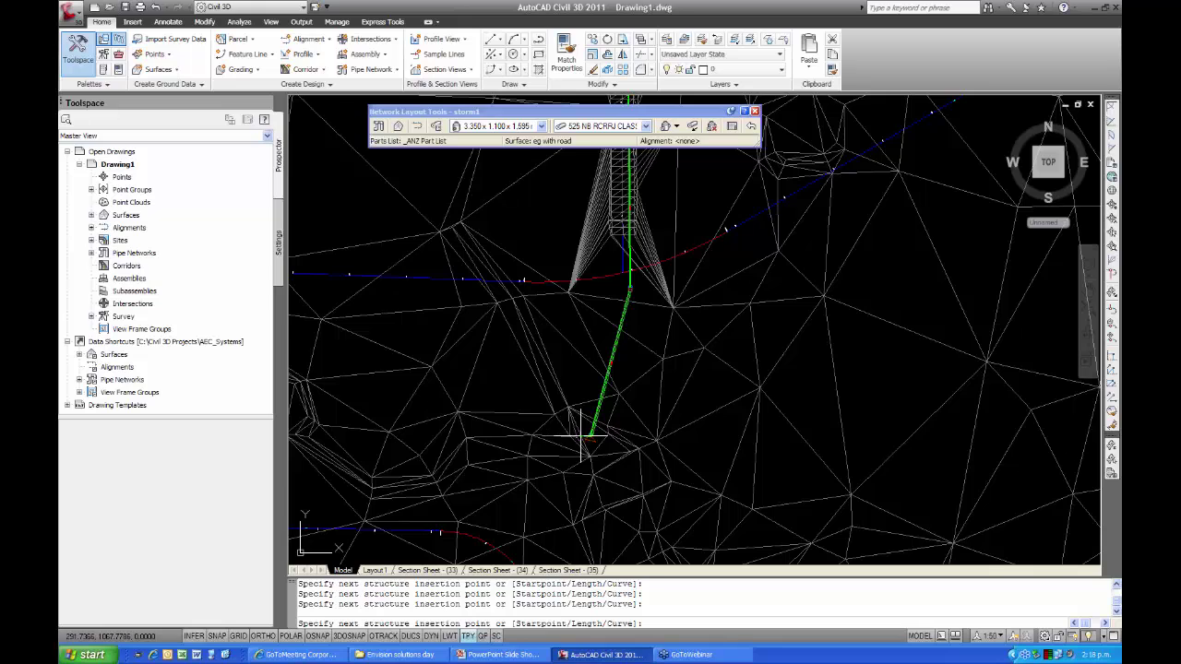
pyautogui.click(597, 458)
pyautogui.press('Return')
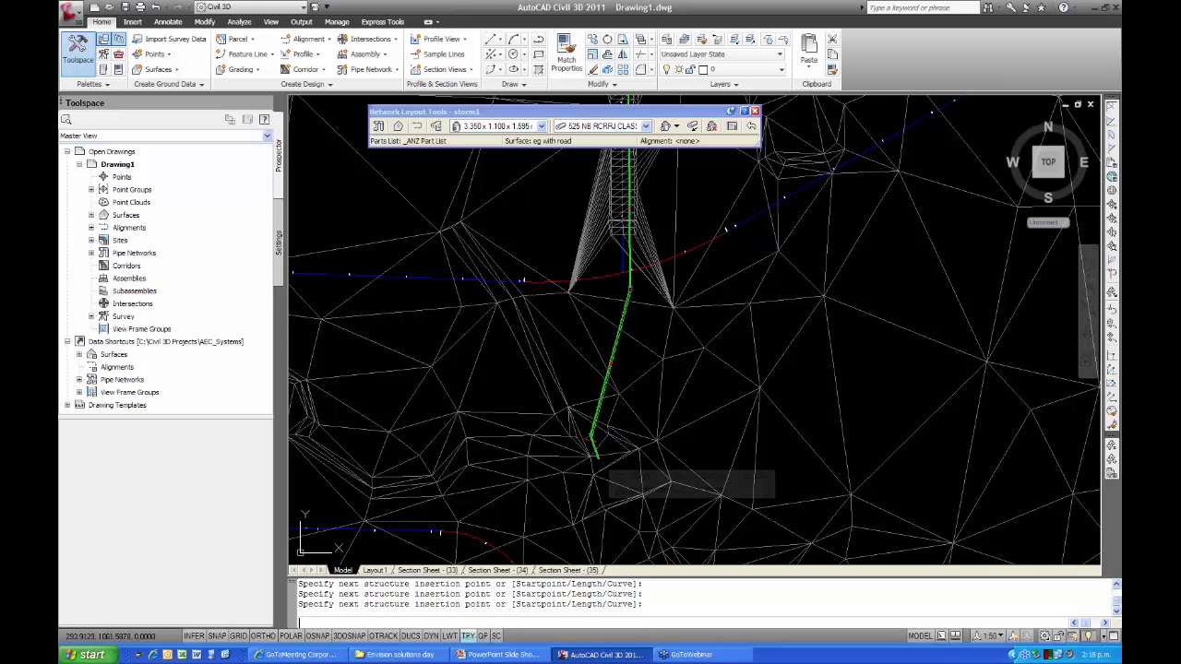
pyautogui.rightClick(607, 467)
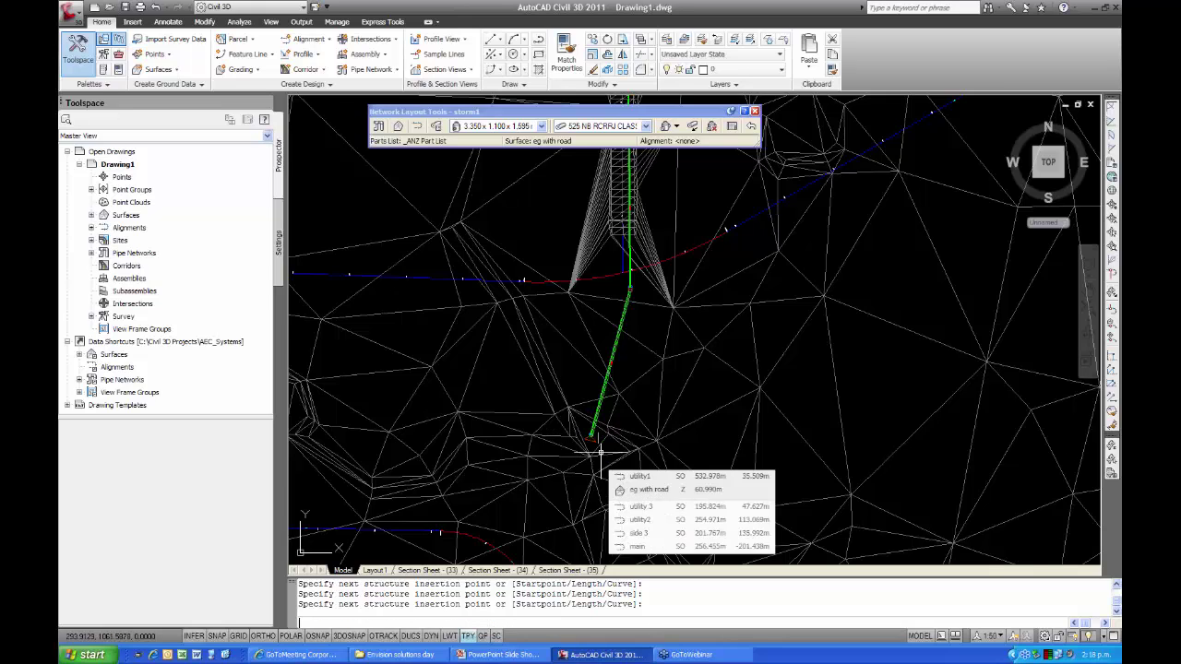
pyautogui.click(620, 475)
pyautogui.scroll(3, 663, 298)
# Pan and zoom along the new lateral to bring the storm1N44 pit into view
pyautogui.scroll(5, 601, 311)
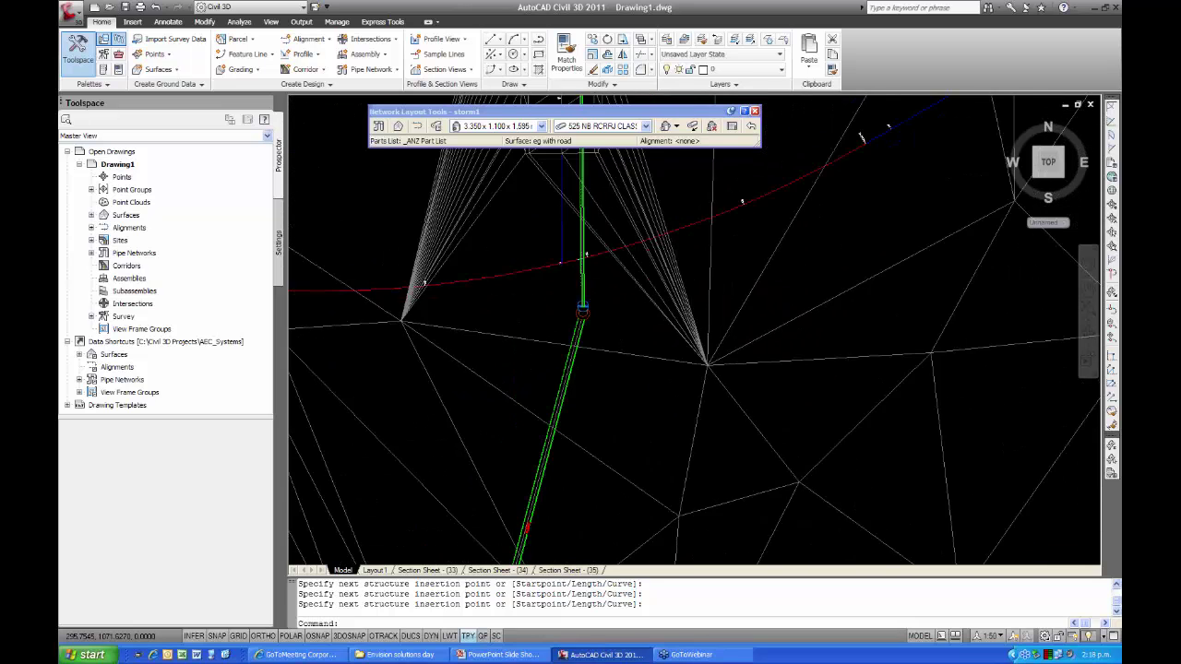
pyautogui.moveTo(623, 358); pyautogui.dragTo(651, 371, button='middle')
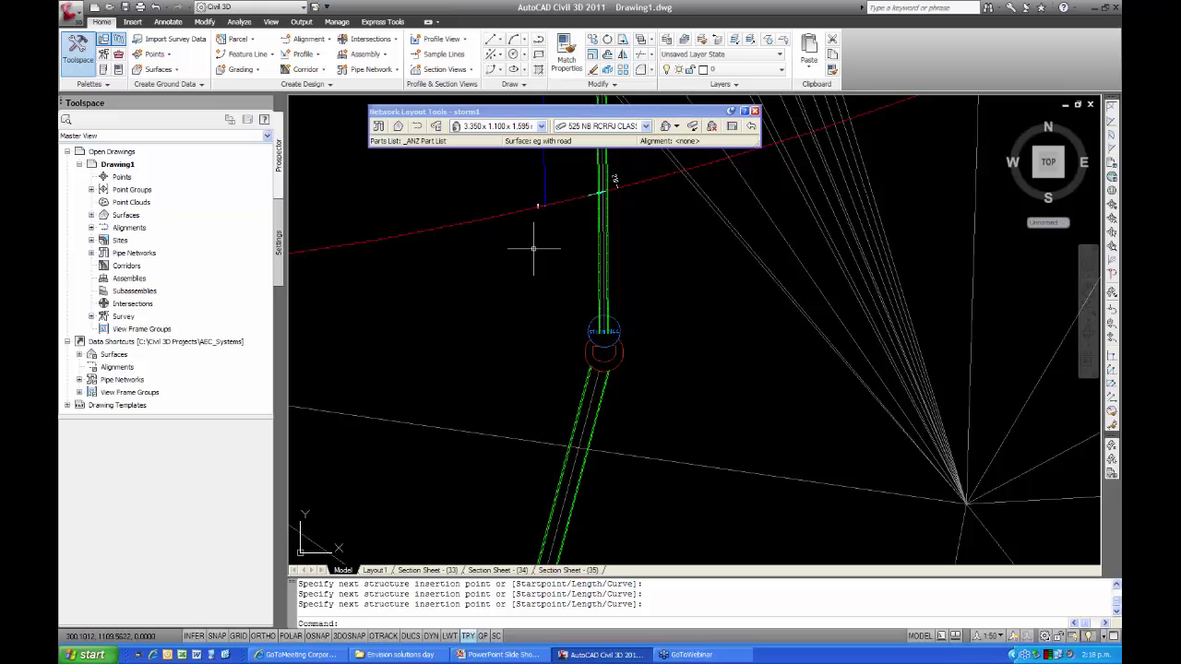
pyautogui.moveTo(534, 248)
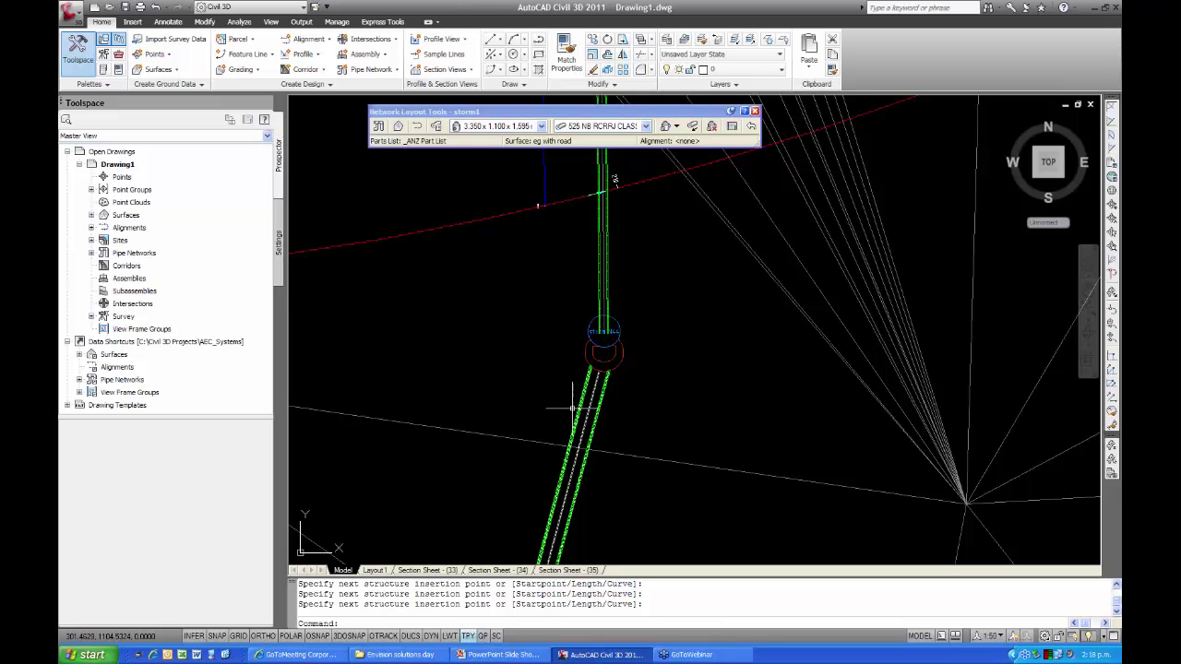
pyautogui.moveTo(575, 401)
pyautogui.mouseDown(button='middle')
pyautogui.moveTo(527, 343)
pyautogui.moveTo(557, 243)
pyautogui.mouseUp(button='middle')
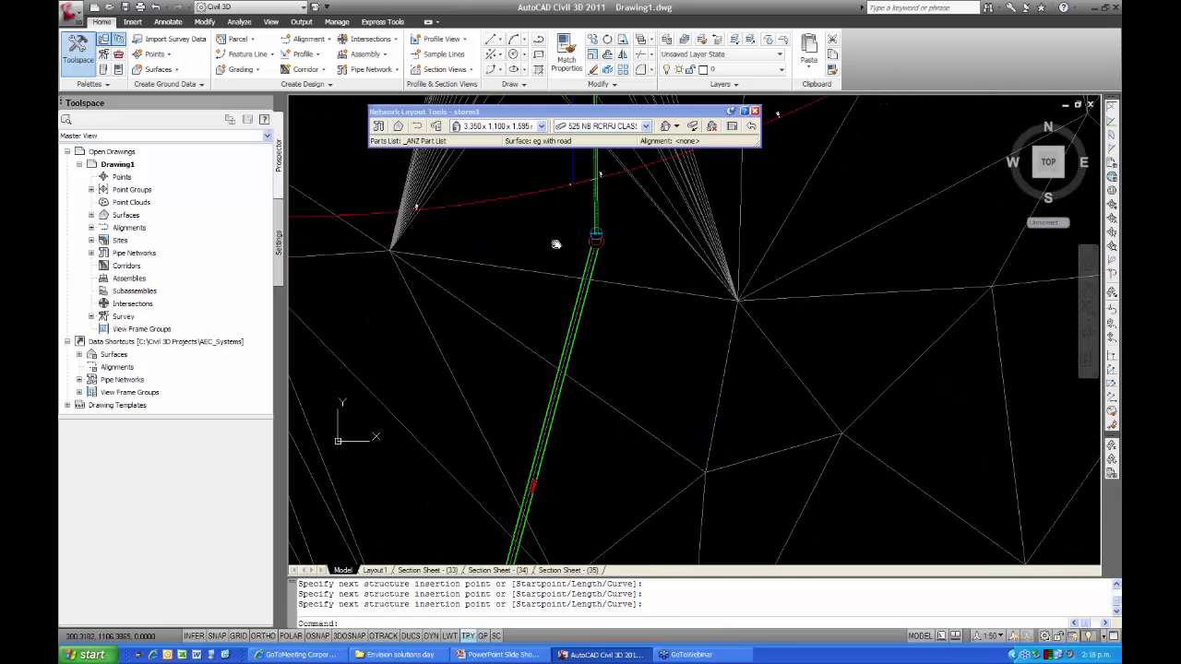
pyautogui.scroll(-3, 510, 304)
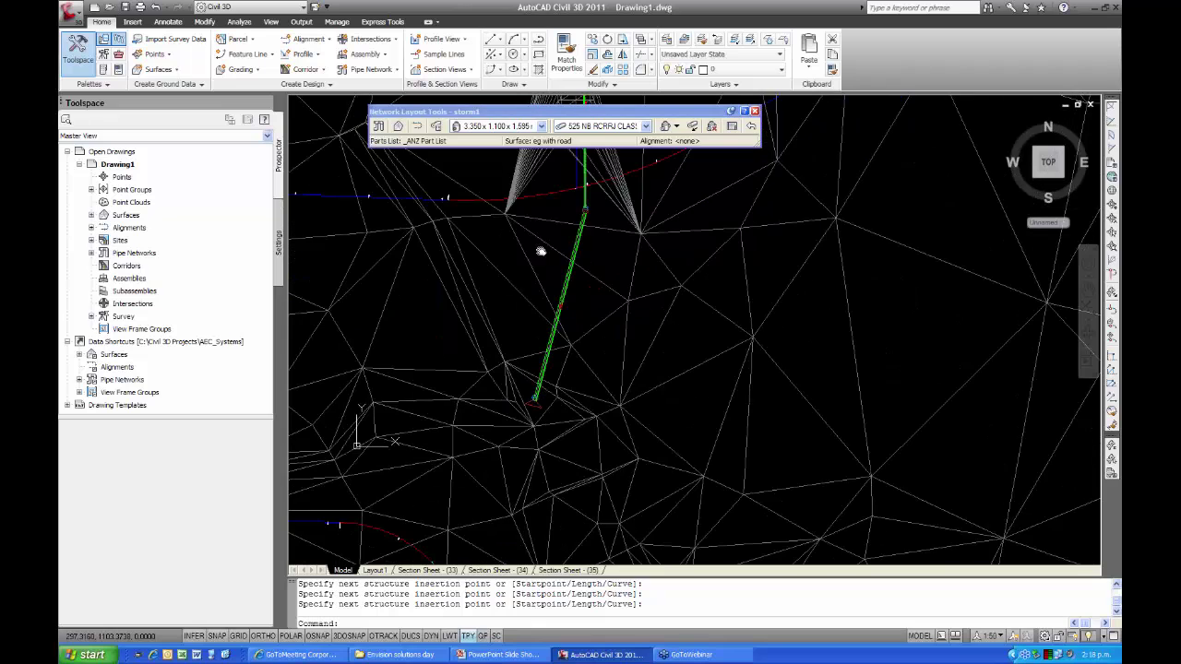
pyautogui.scroll(3, 545, 374)
pyautogui.scroll(2, 544, 383)
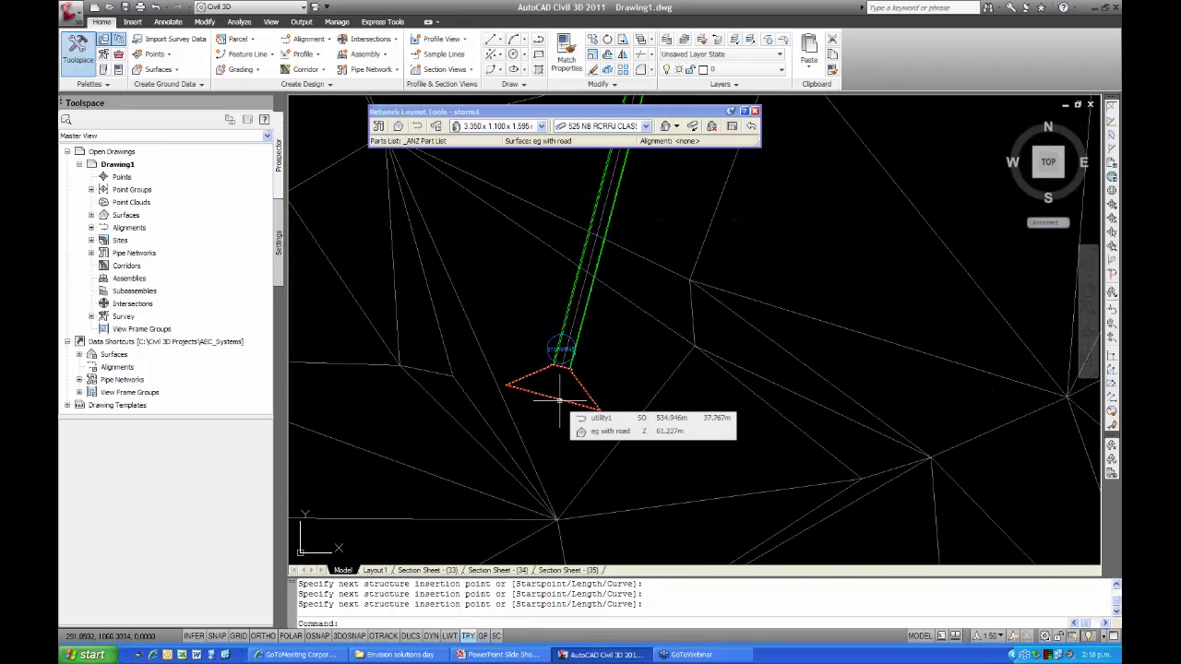
pyautogui.scroll(-3, 542, 336)
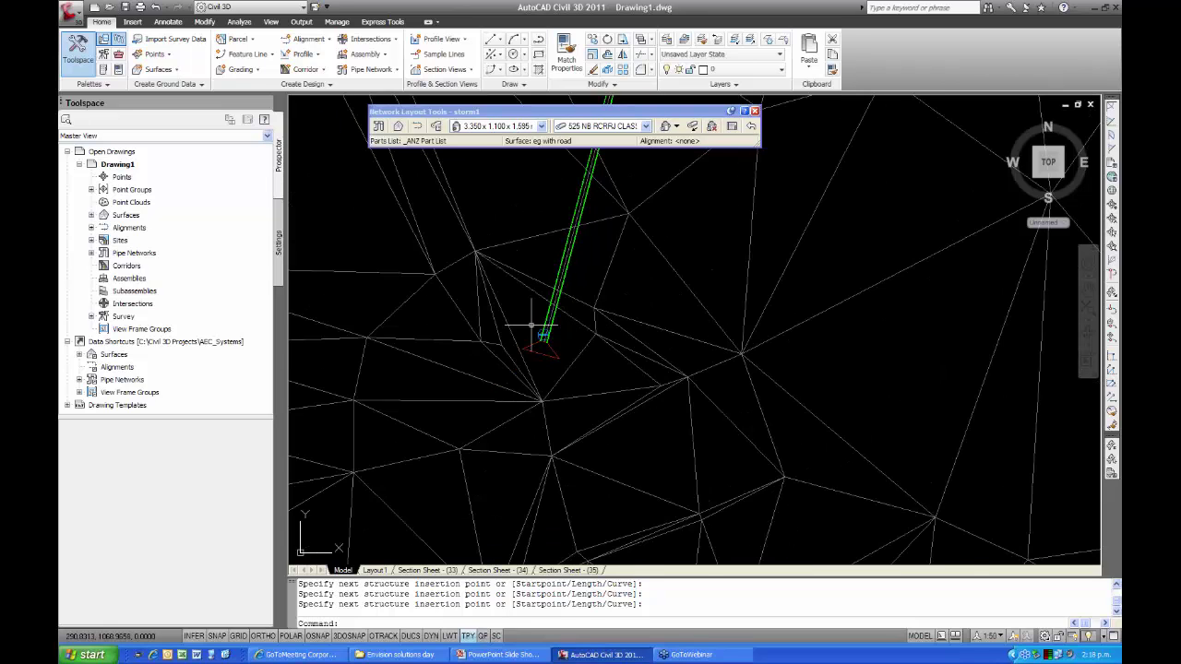
pyautogui.scroll(5, 535, 366)
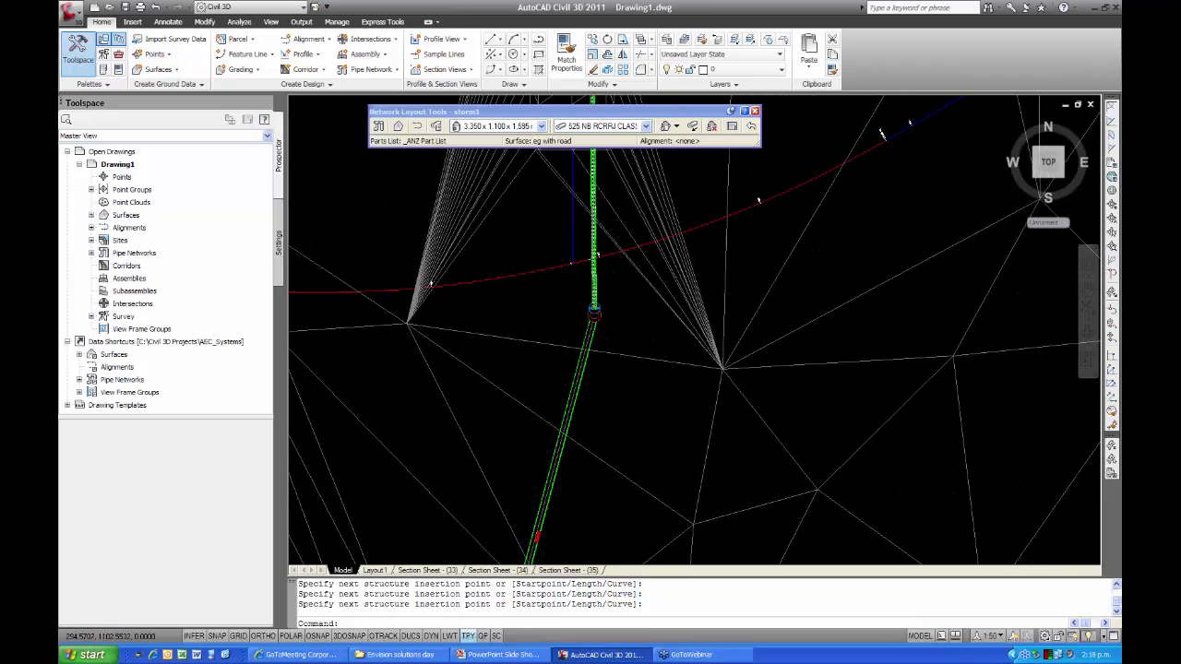
pyautogui.scroll(1, 609, 304)
# Grip-move the storm1N44 label beside the pit, clear of the pipe, and deselect it
pyautogui.click(612, 282)
pyautogui.click(571, 336)
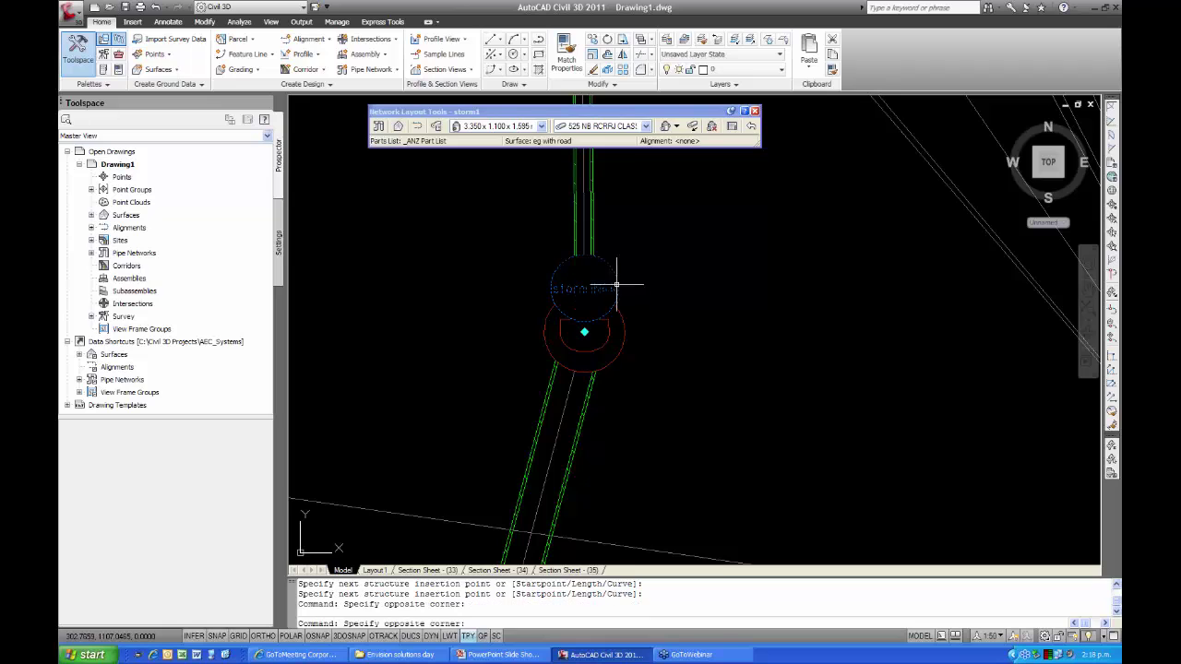
pyautogui.click(584, 331)
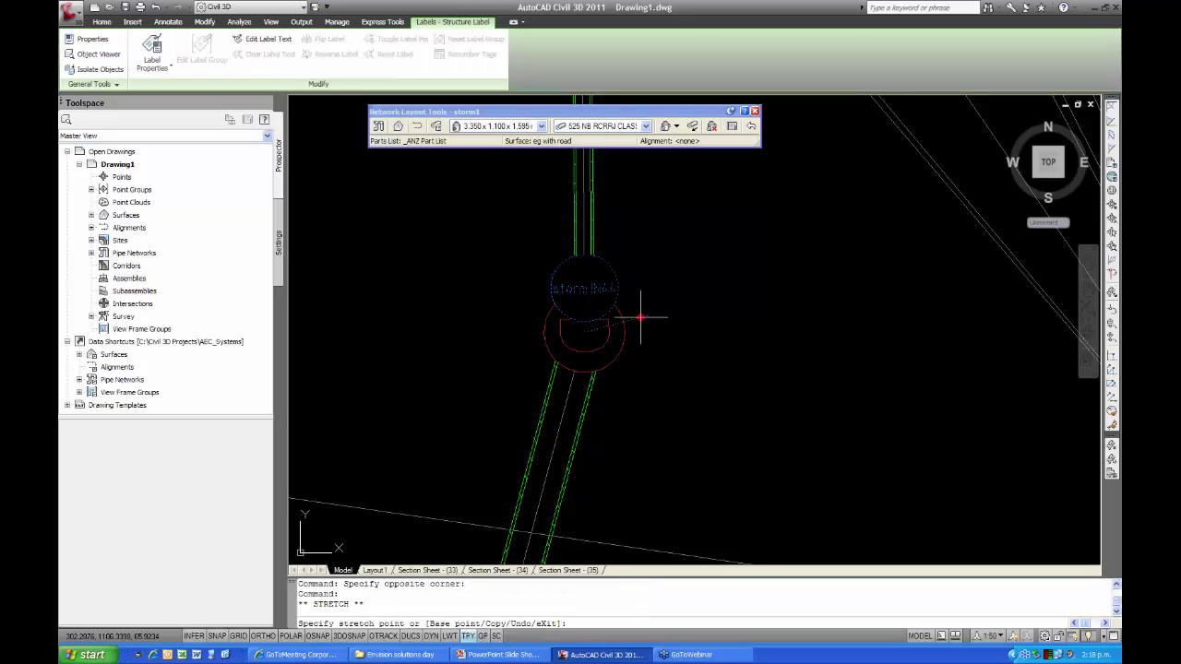
pyautogui.click(732, 309)
pyautogui.scroll(-2, 683, 277)
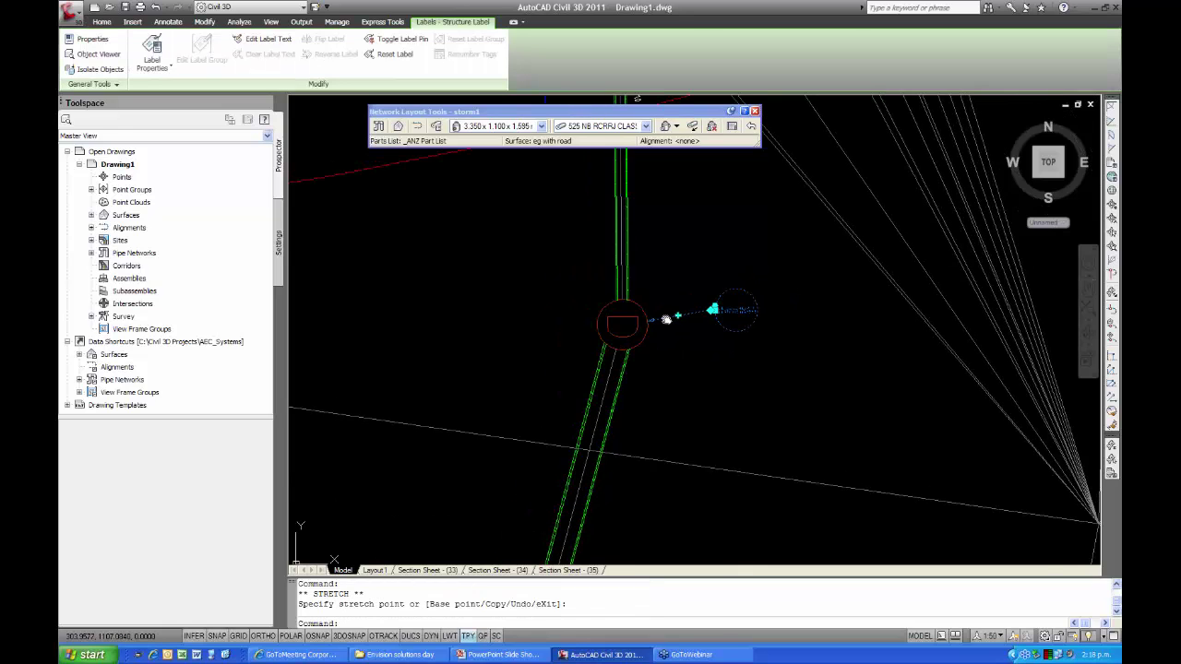
pyautogui.moveTo(673, 250); pyautogui.dragTo(639, 314, button='middle')
pyautogui.press('Escape')
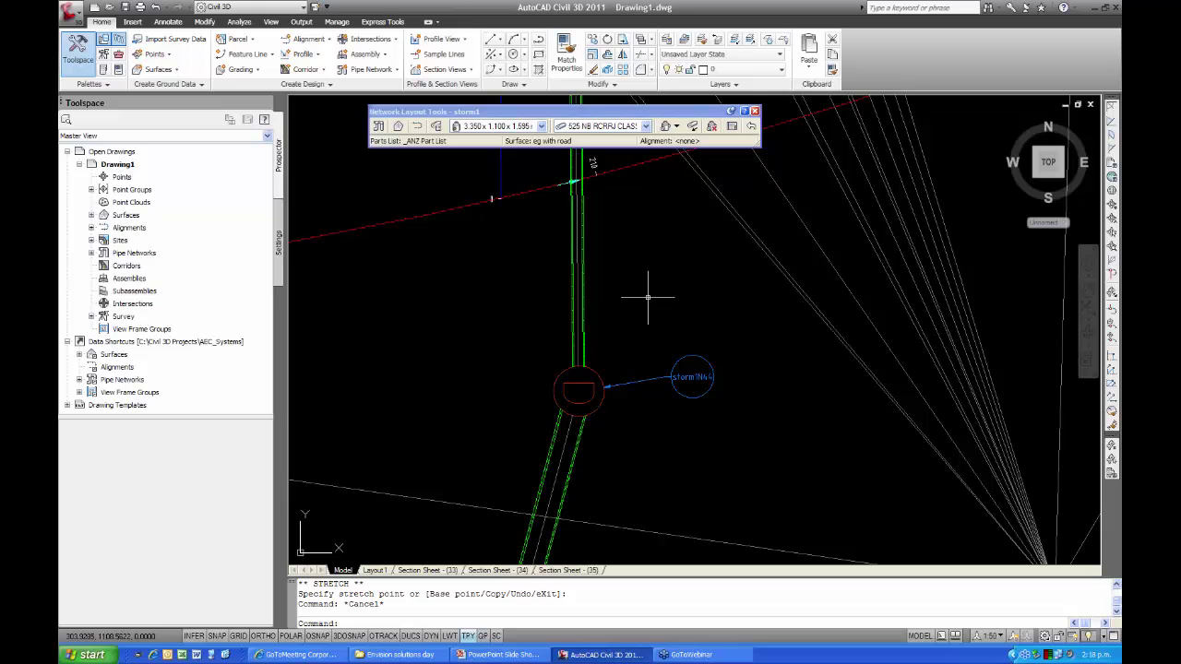
pyautogui.moveTo(647, 297)
# Swap the pipe along the road to 525 NB RCRRJ CLASS 2 using Swap Part
pyautogui.scroll(2, 635, 289)
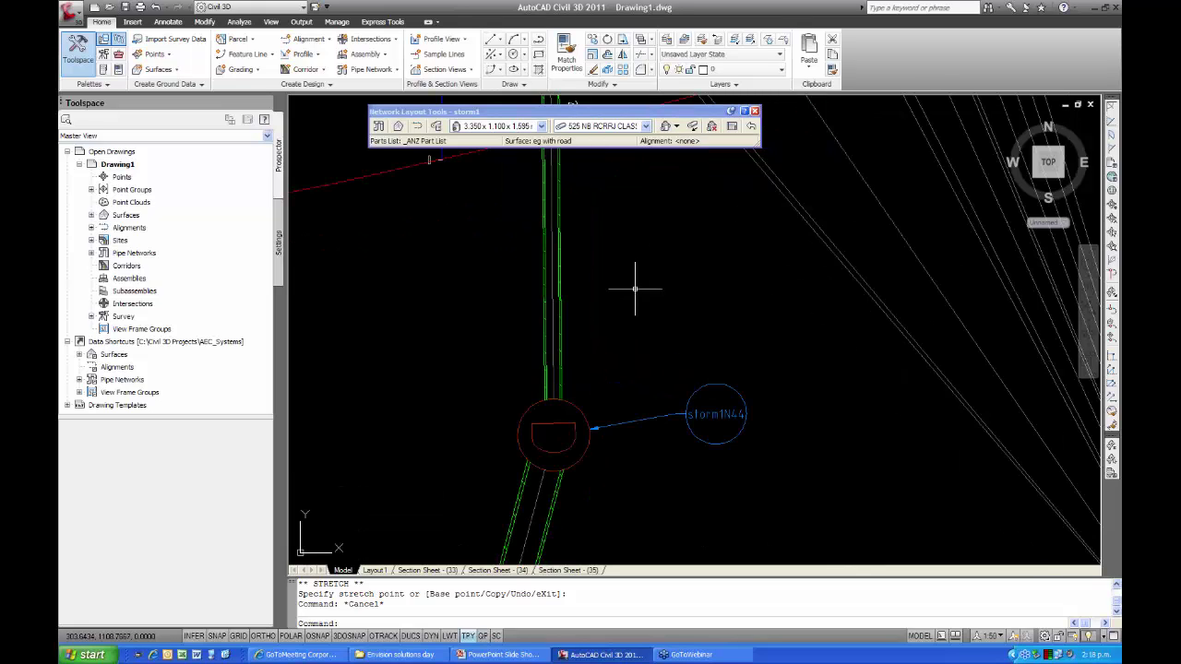
pyautogui.moveTo(635, 290); pyautogui.dragTo(617, 370, button='middle')
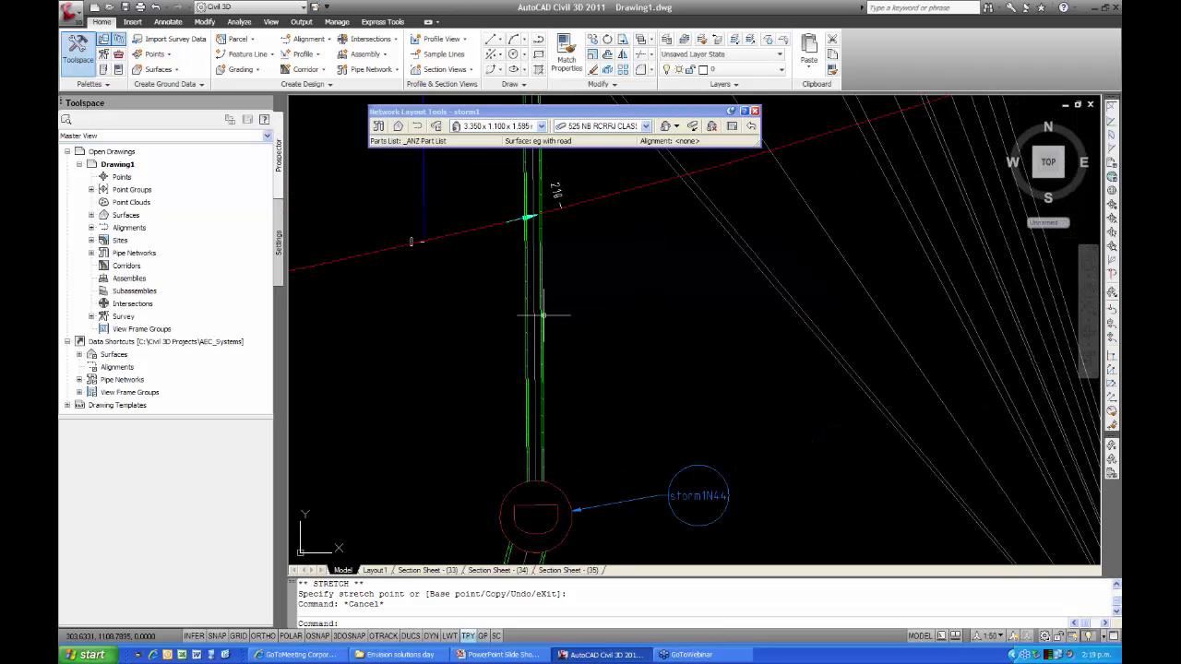
pyautogui.keyDown('shift'); pyautogui.moveTo(586, 344); pyautogui.dragTo(527, 382, button='middle'); pyautogui.keyUp('shift')
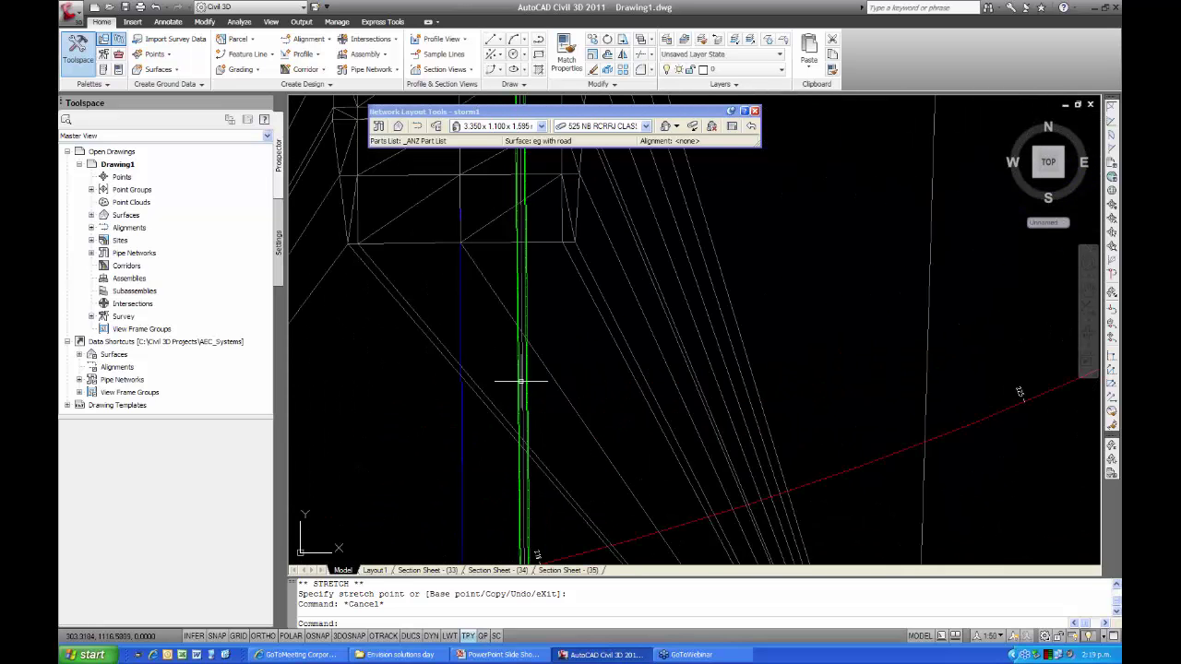
pyautogui.press('Escape')
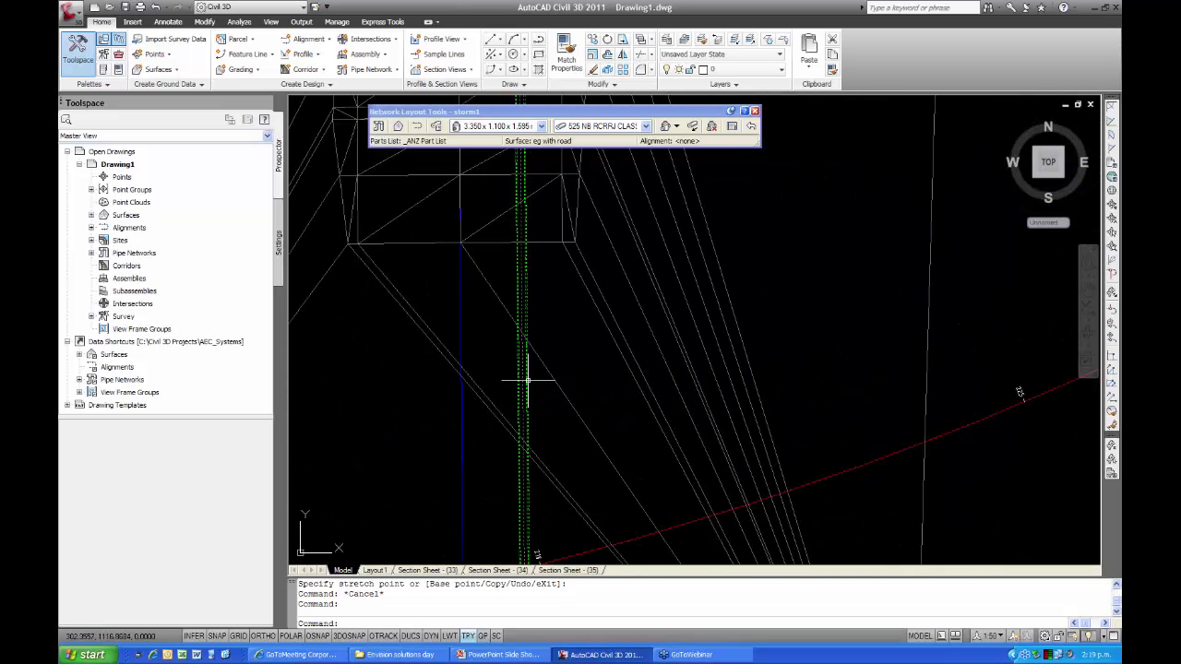
pyautogui.click(527, 381)
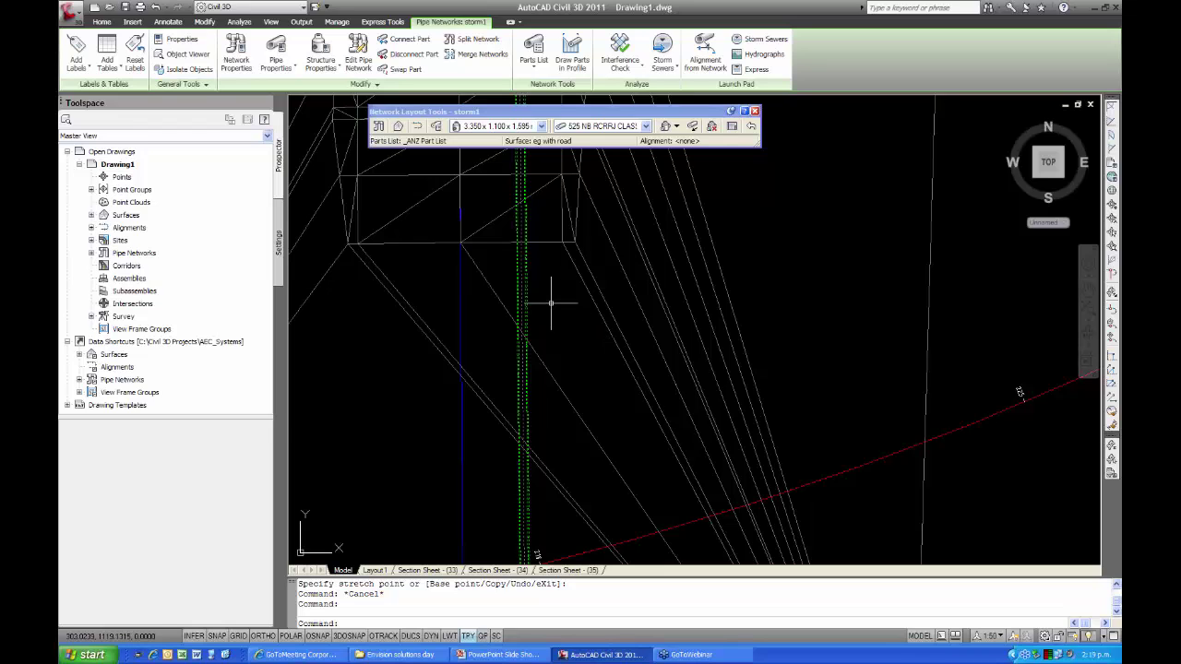
pyautogui.click(400, 70)
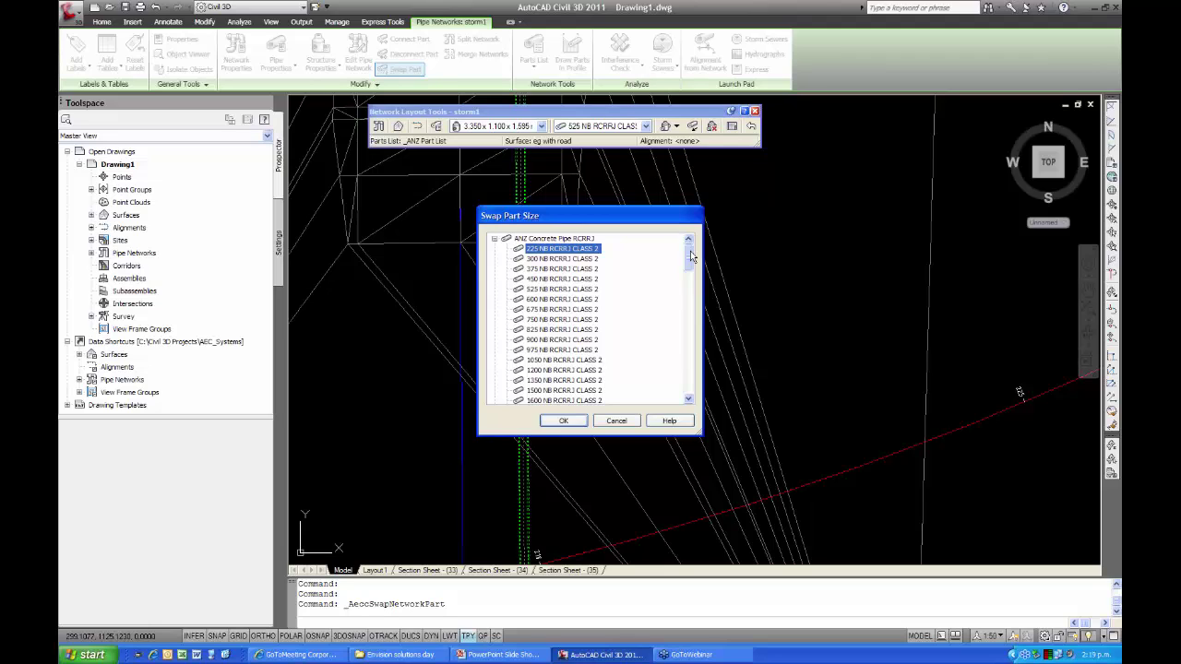
pyautogui.click(546, 290)
pyautogui.click(563, 421)
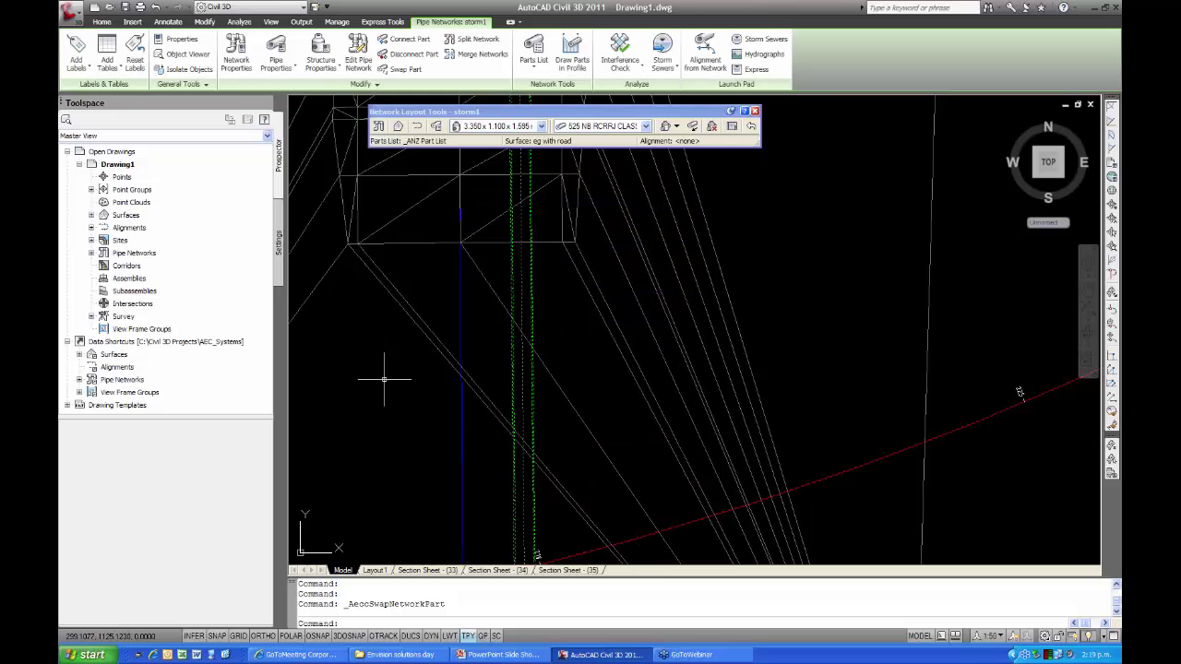
pyautogui.scroll(-2, 468, 345)
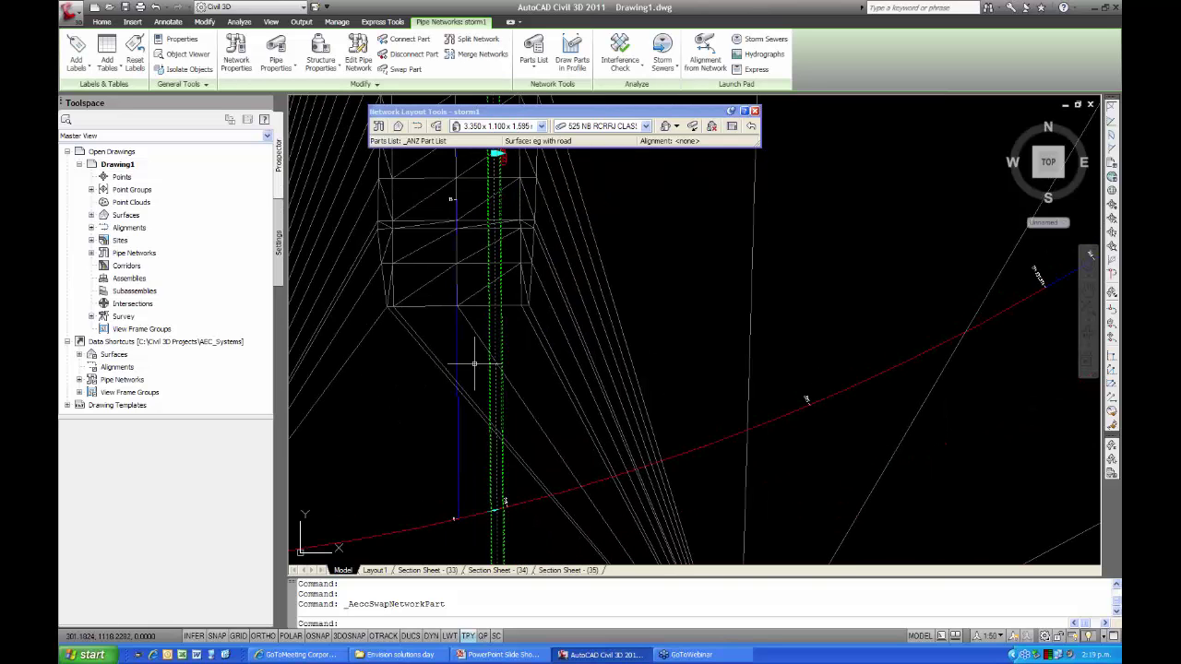
pyautogui.press('Escape')
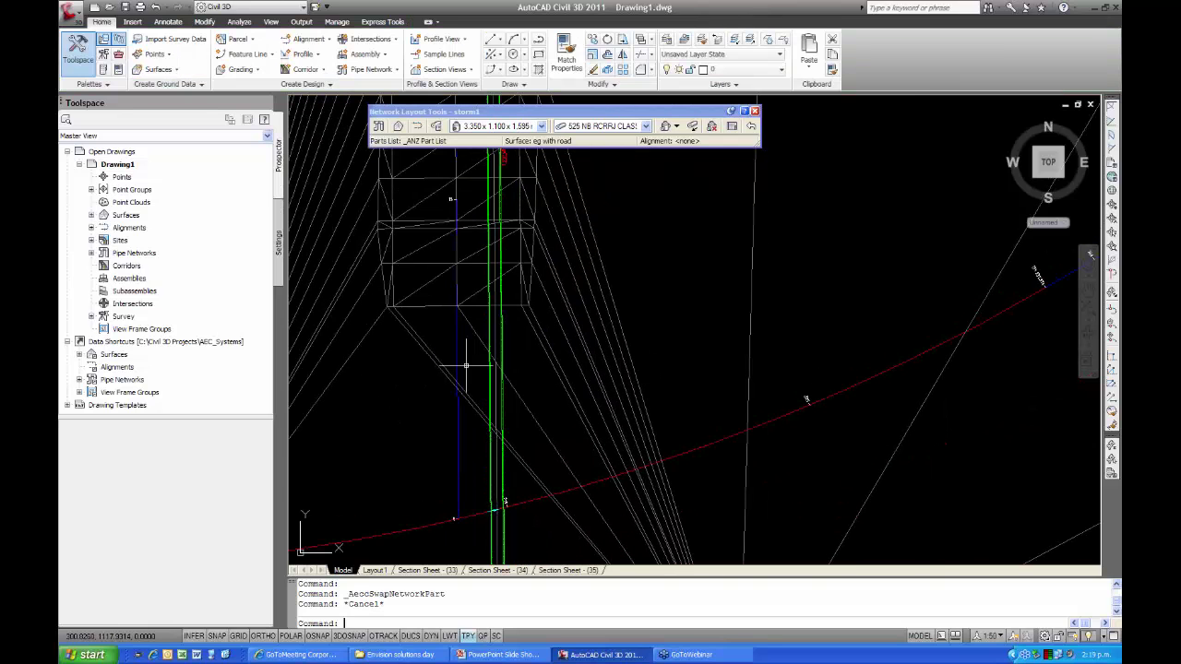
pyautogui.scroll(-2, 435, 382)
pyautogui.scroll(4, 426, 450)
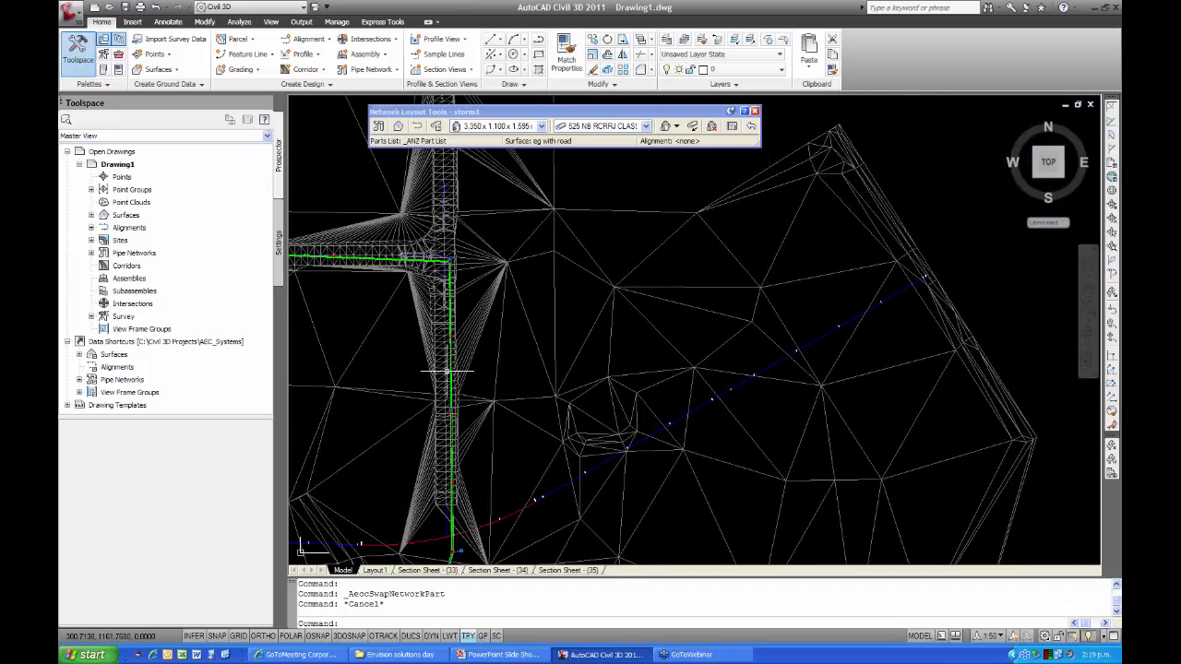
# Swap the vertical road pipe to 375 NB RCRRJ CLASS 2
pyautogui.click(451, 341)
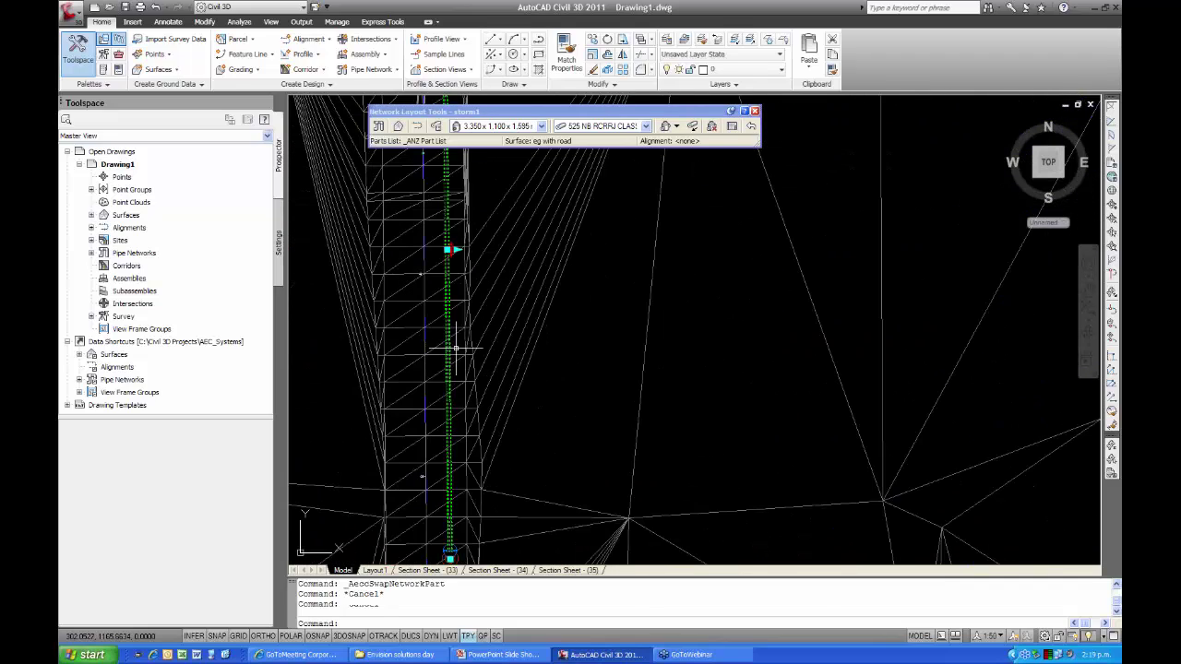
pyautogui.scroll(-2, 461, 343)
pyautogui.moveTo(461, 343); pyautogui.dragTo(491, 467, button='middle')
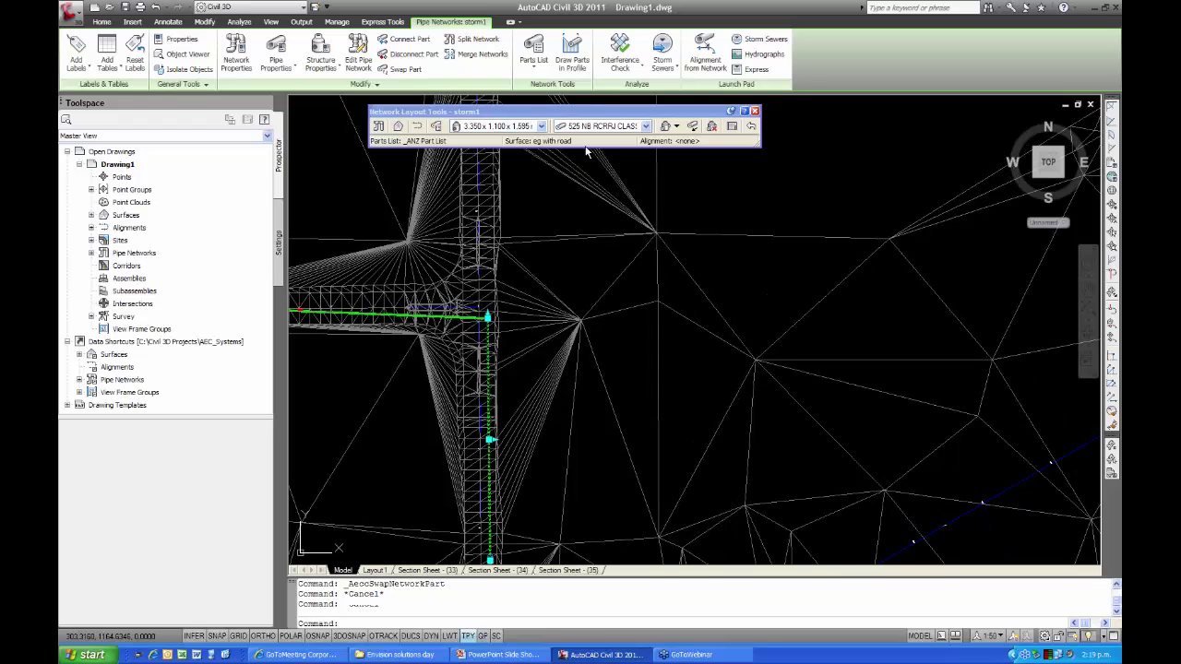
pyautogui.click(646, 126)
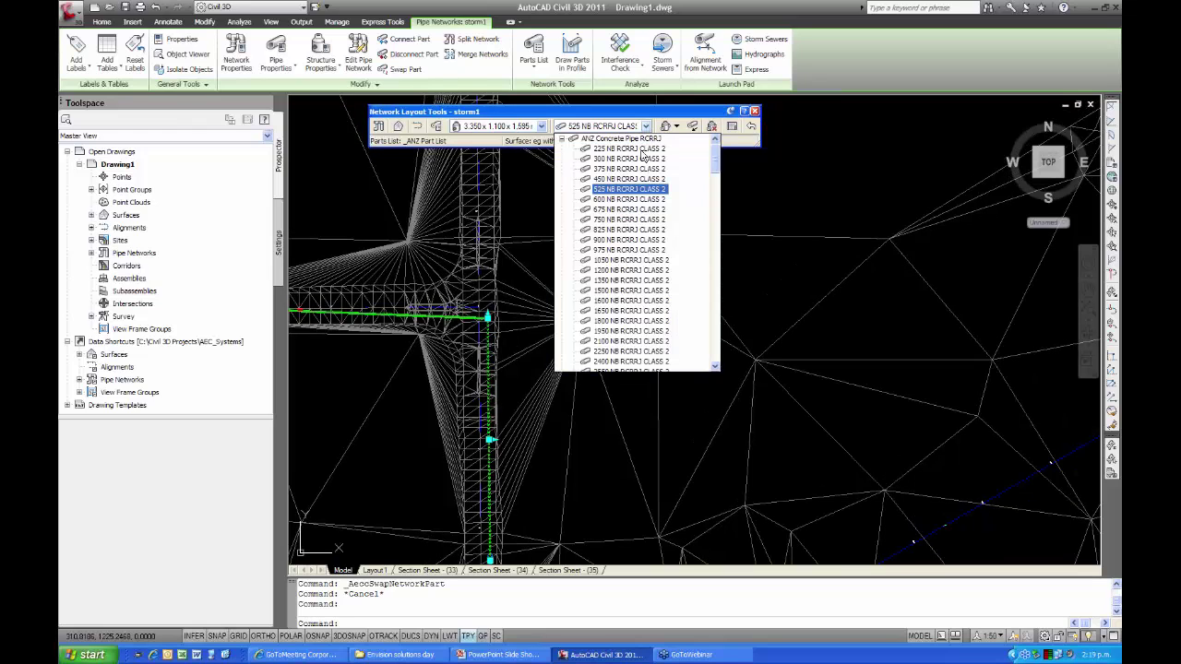
pyautogui.click(737, 171)
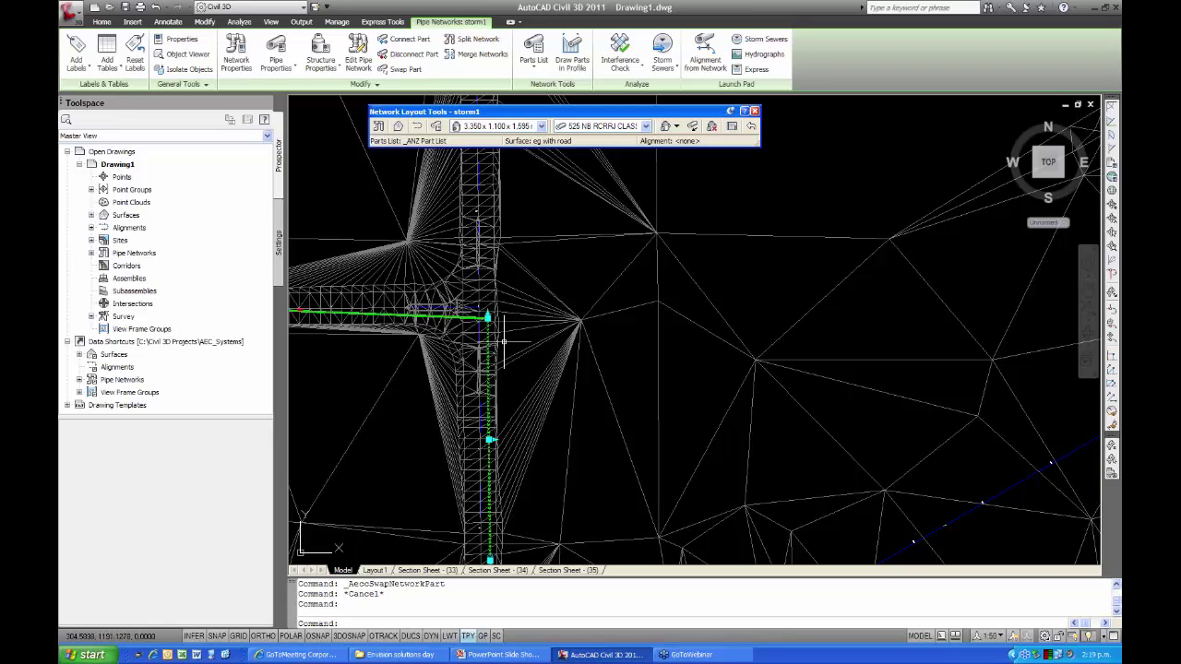
pyautogui.click(403, 70)
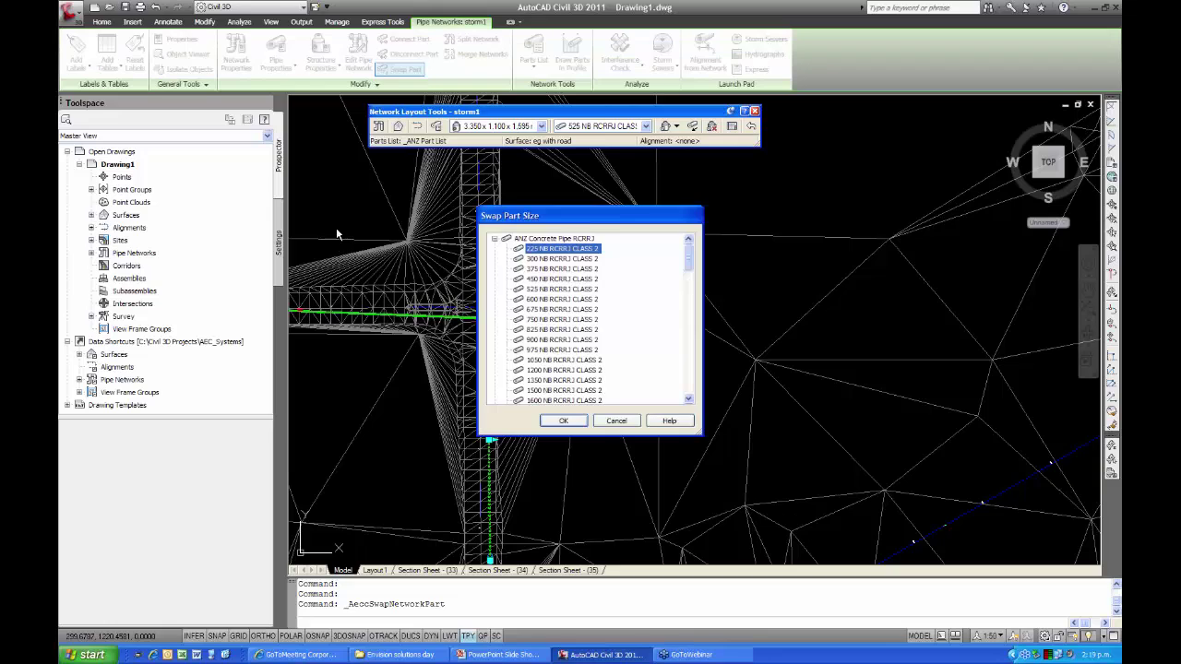
pyautogui.click(548, 269)
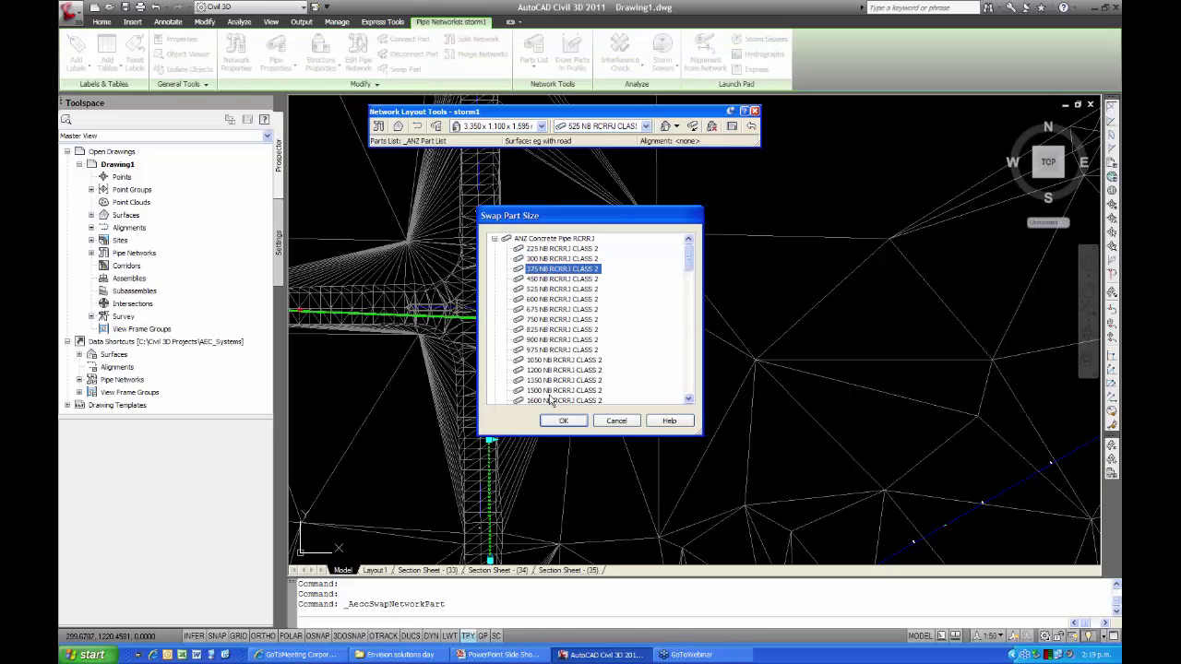
pyautogui.click(563, 421)
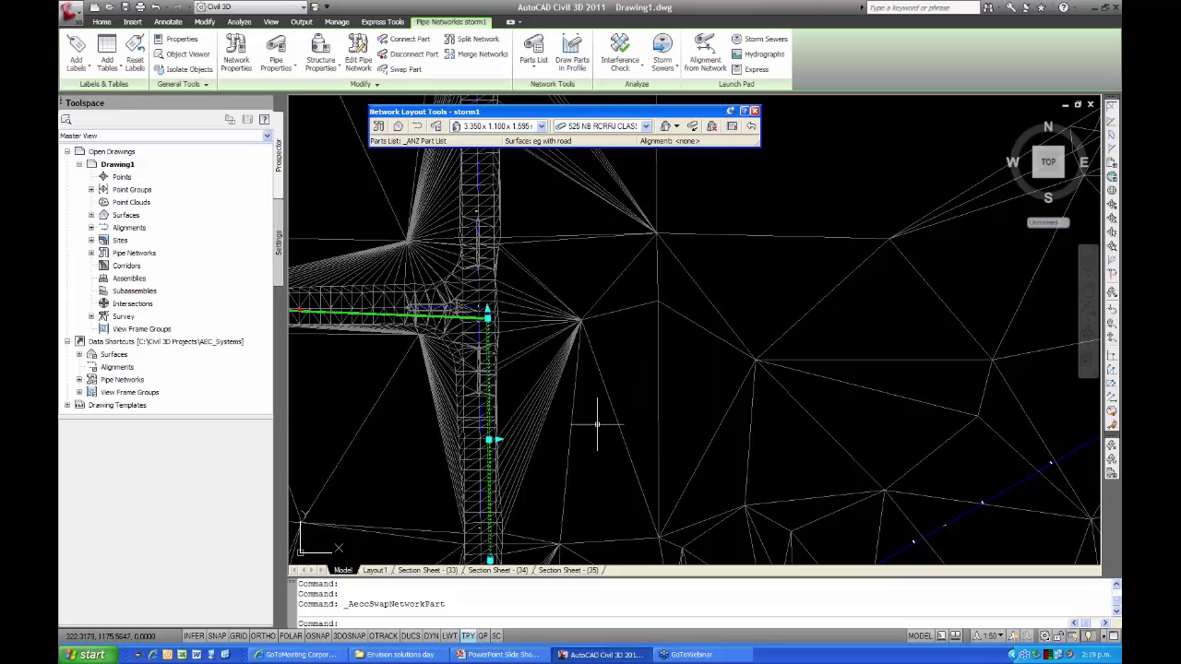
pyautogui.moveTo(541, 406)
pyautogui.mouseDown(button='middle')
pyautogui.moveTo(655, 342)
pyautogui.moveTo(740, 341)
pyautogui.mouseUp(button='middle')
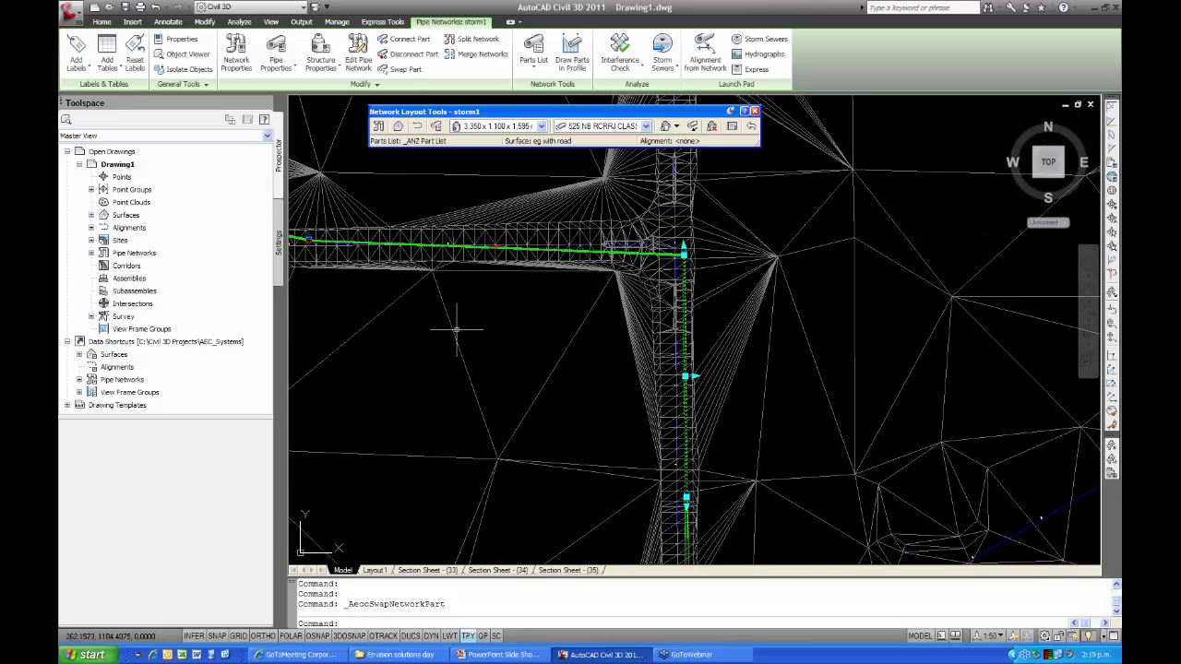
pyautogui.scroll(-2, 536, 330)
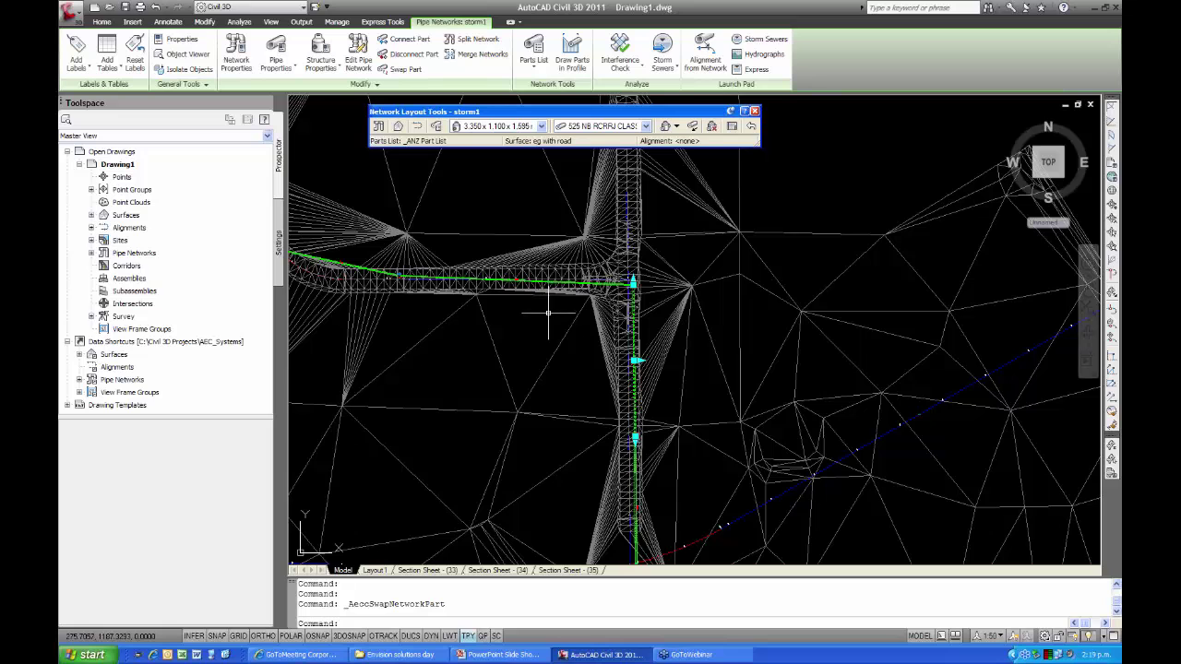
pyautogui.press('Escape')
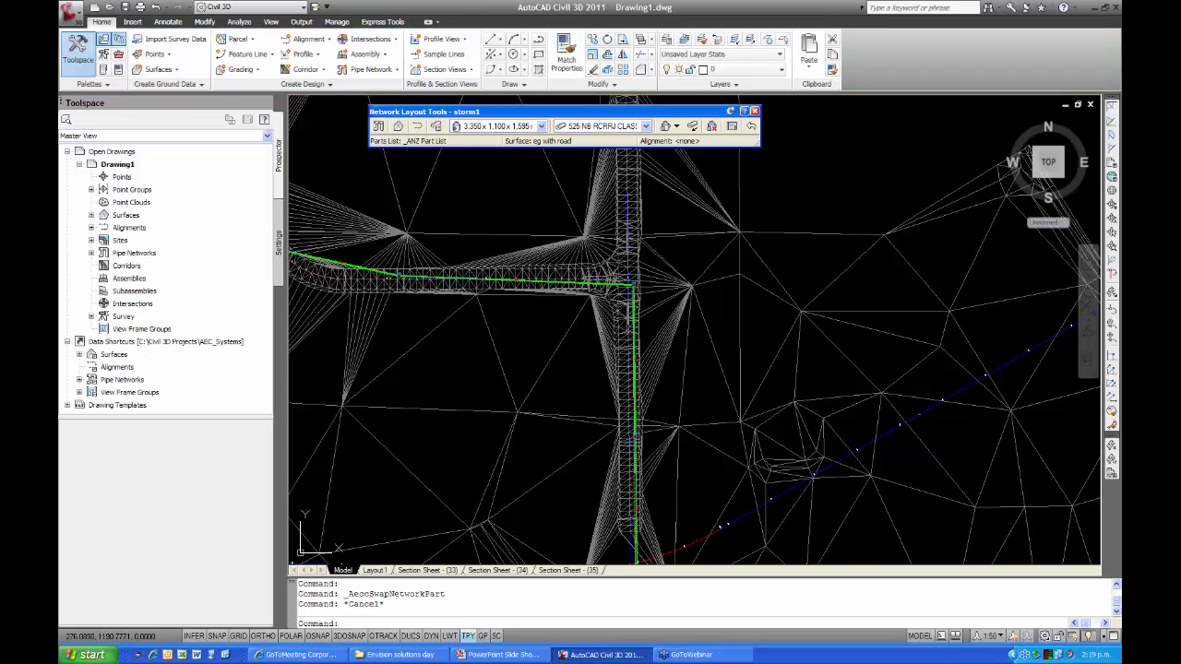
pyautogui.scroll(3, 554, 274)
# Swap the side-road pipe at the junction to 375 NB RCRRJ CLASS 2 via the right-click menu
pyautogui.click(553, 274)
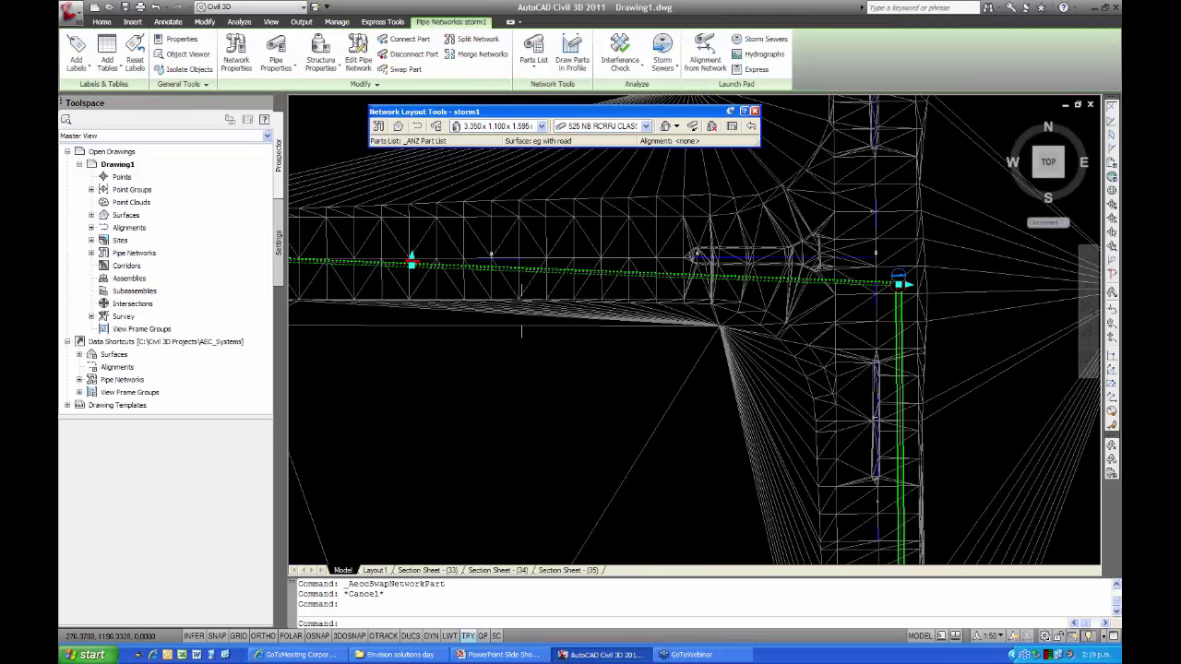
pyautogui.scroll(-2, 553, 274)
pyautogui.moveTo(559, 353); pyautogui.dragTo(562, 390, button='middle')
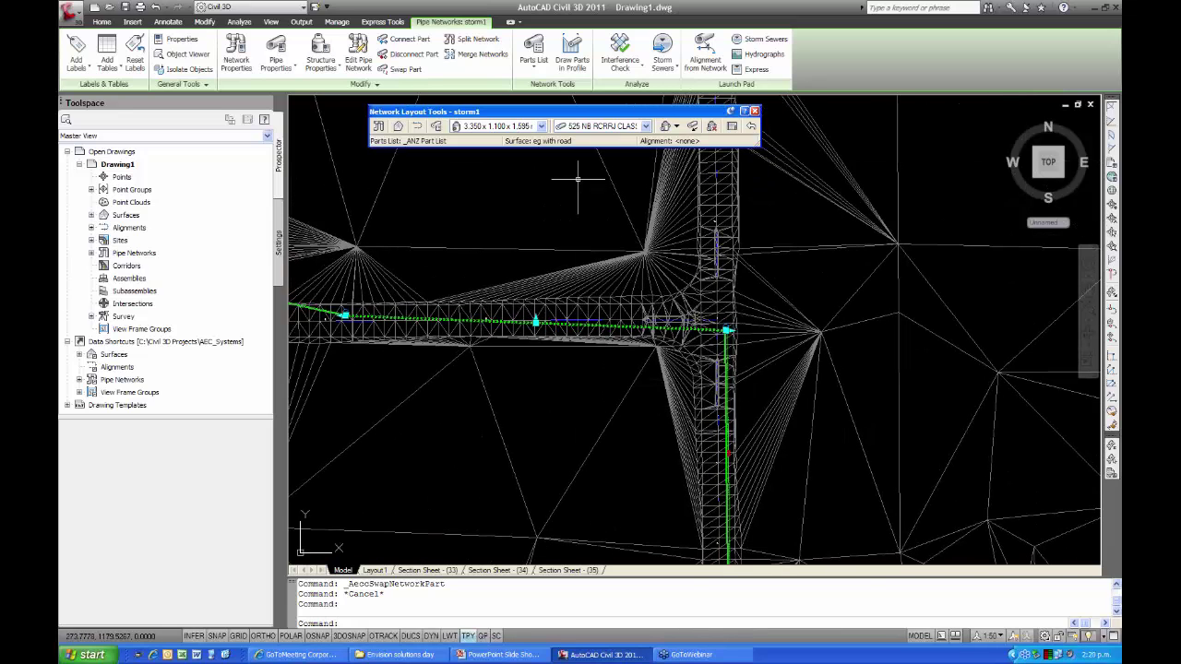
pyautogui.moveTo(569, 338); pyautogui.dragTo(666, 335, button='middle')
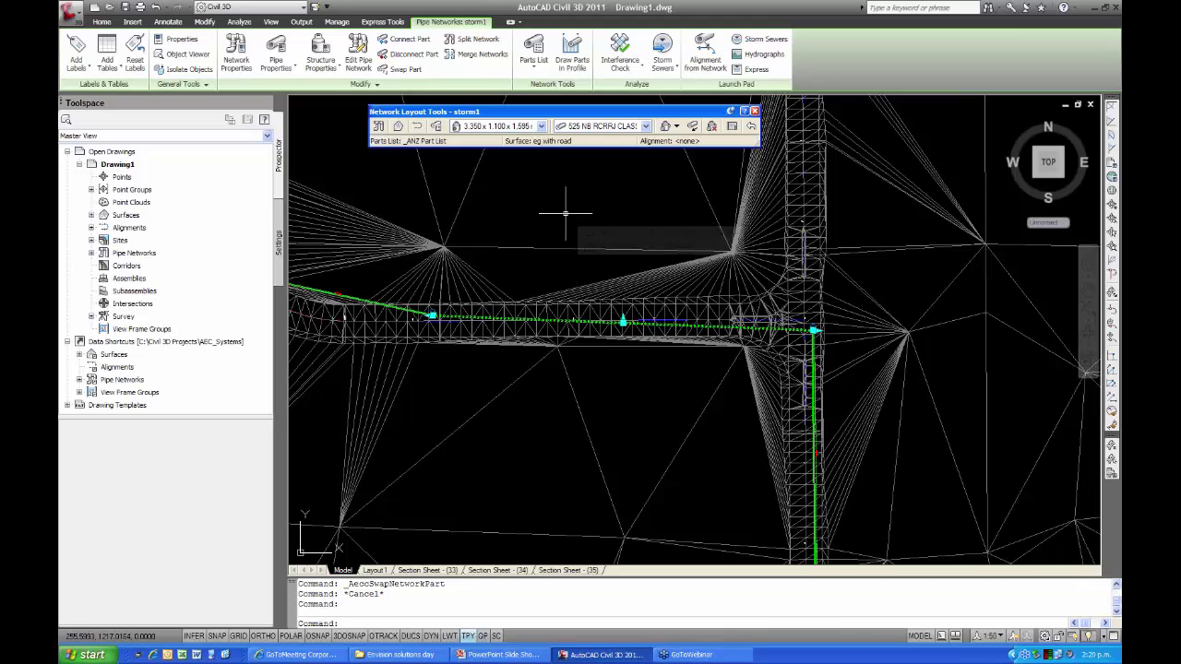
pyautogui.rightClick(554, 234)
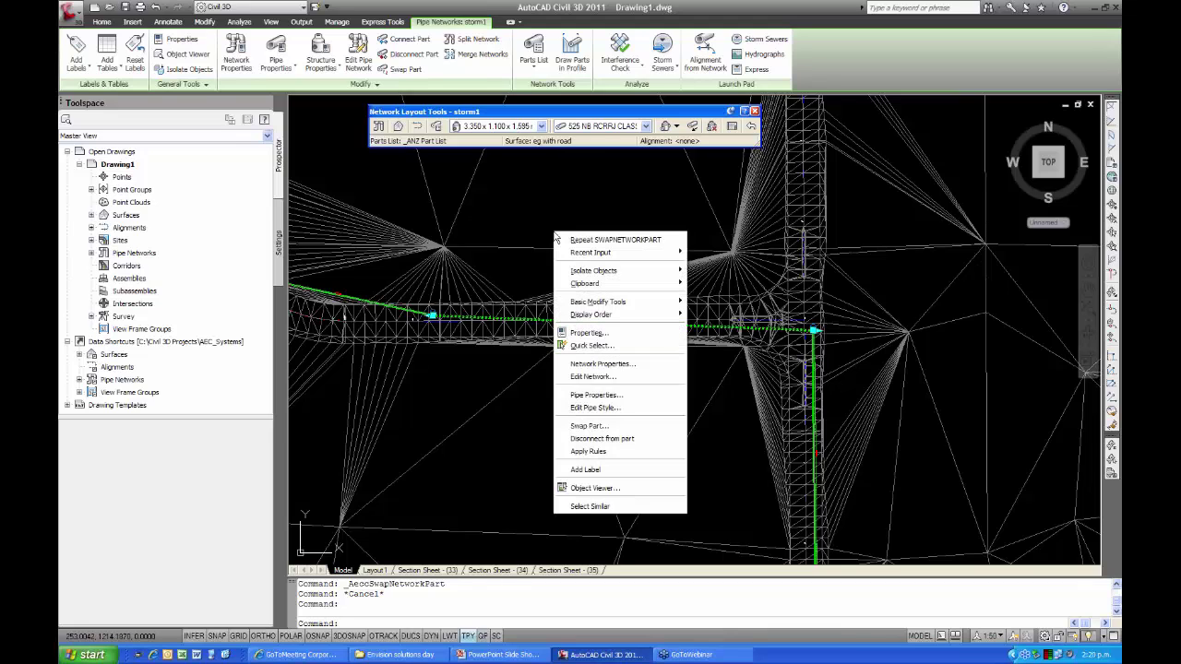
pyautogui.click(572, 429)
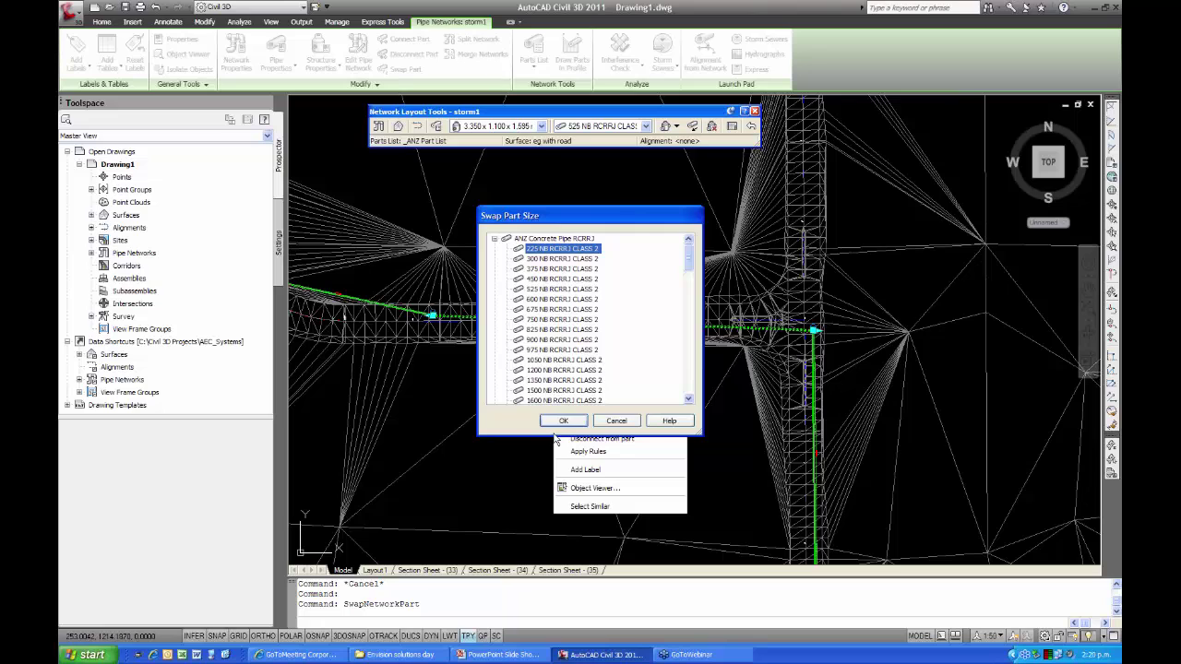
pyautogui.press('Down')
pyautogui.press('Down')
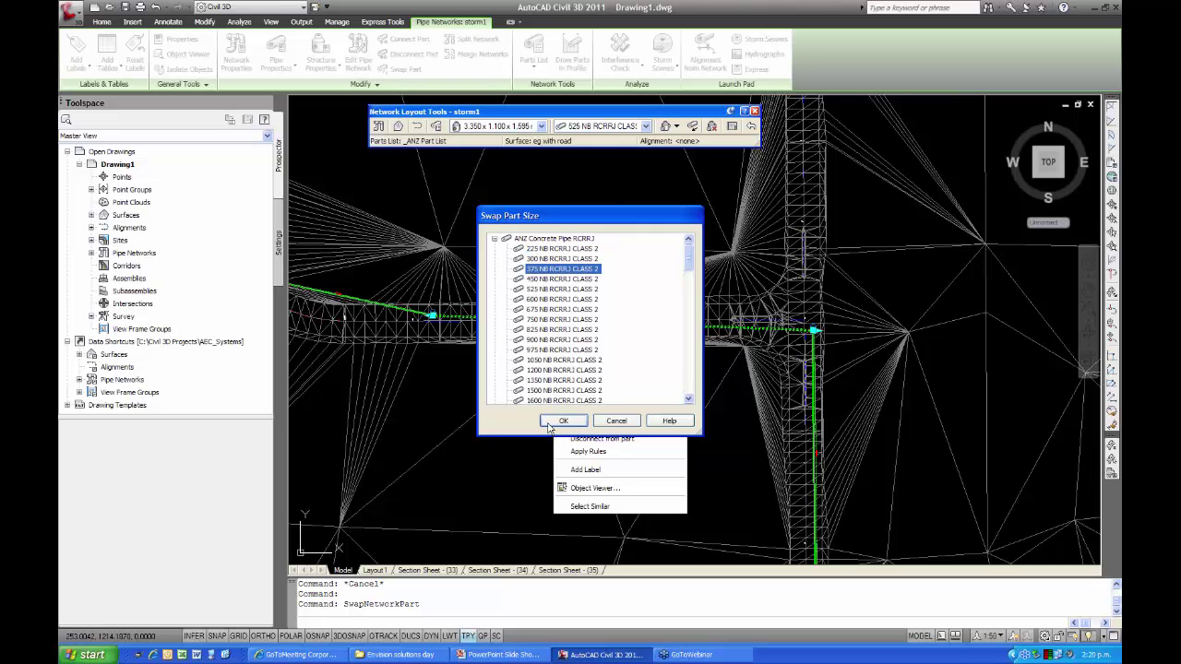
pyautogui.press('Return')
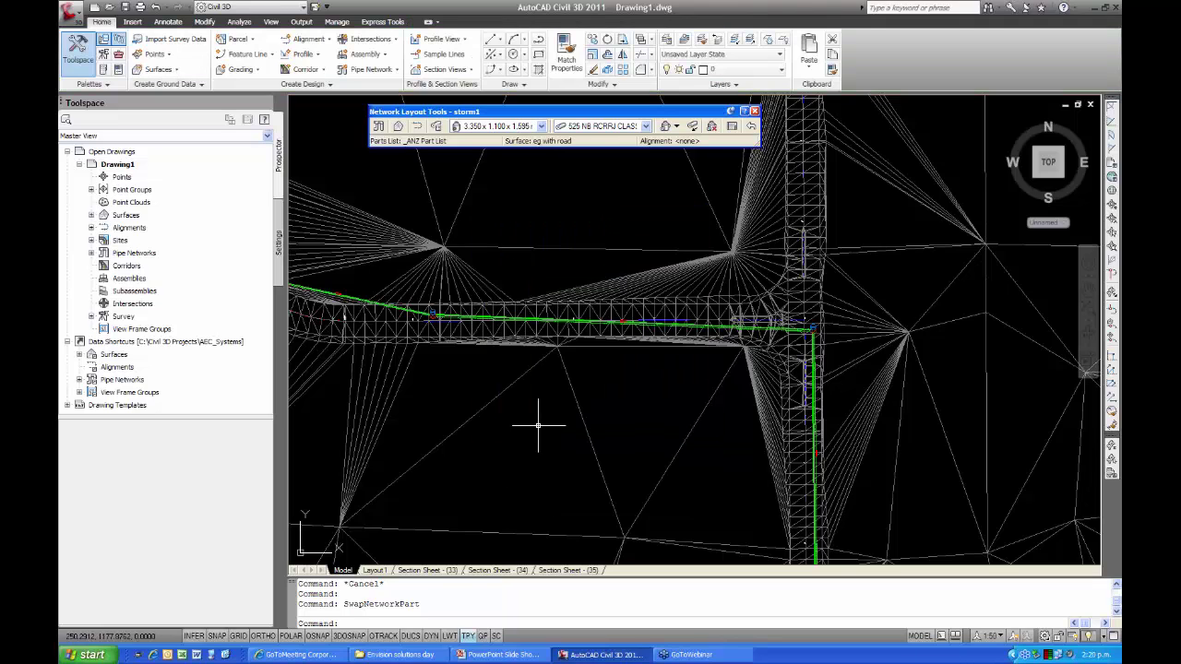
# Choose the 950 x 650 Max pit from ANZ Concrete Sumps as the structure
pyautogui.moveTo(533, 430); pyautogui.dragTo(518, 427, button='middle')
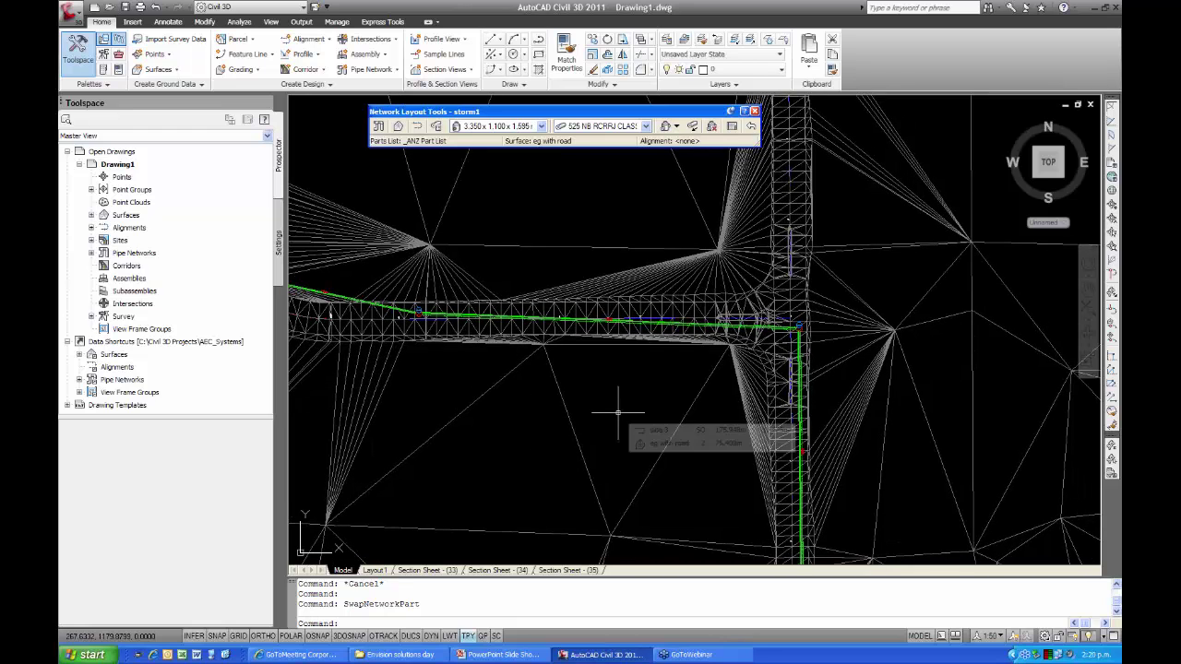
pyautogui.moveTo(614, 403)
pyautogui.mouseDown(button='middle')
pyautogui.moveTo(580, 401)
pyautogui.moveTo(564, 383)
pyautogui.mouseUp(button='middle')
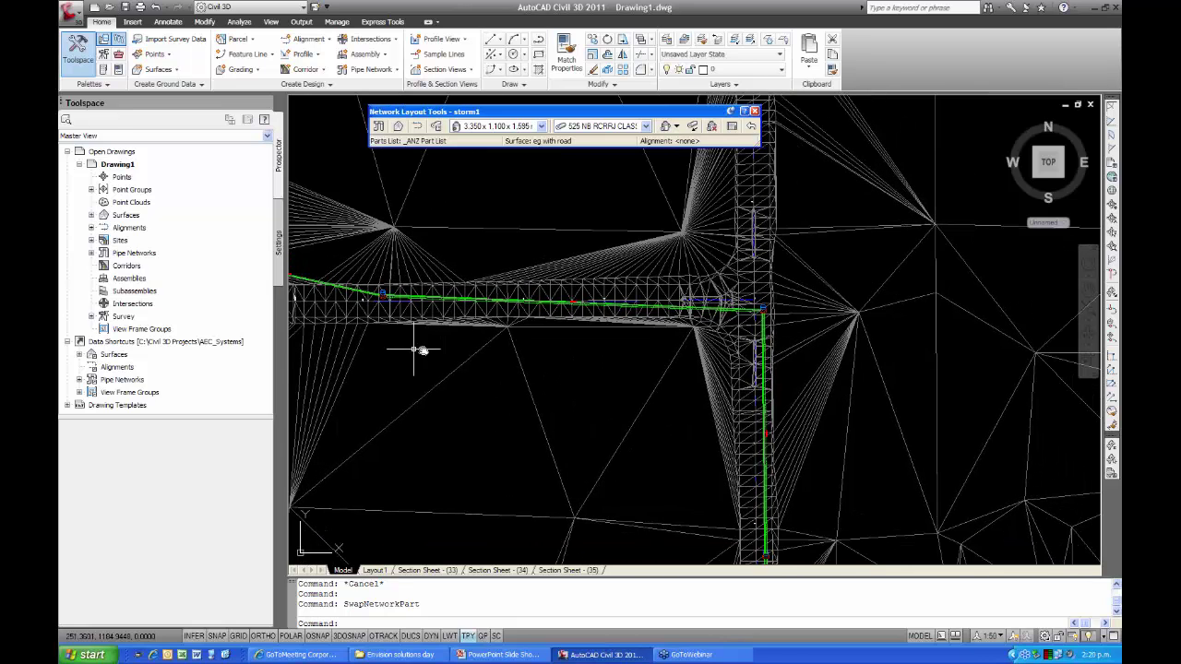
pyautogui.moveTo(414, 348); pyautogui.dragTo(544, 354, button='middle')
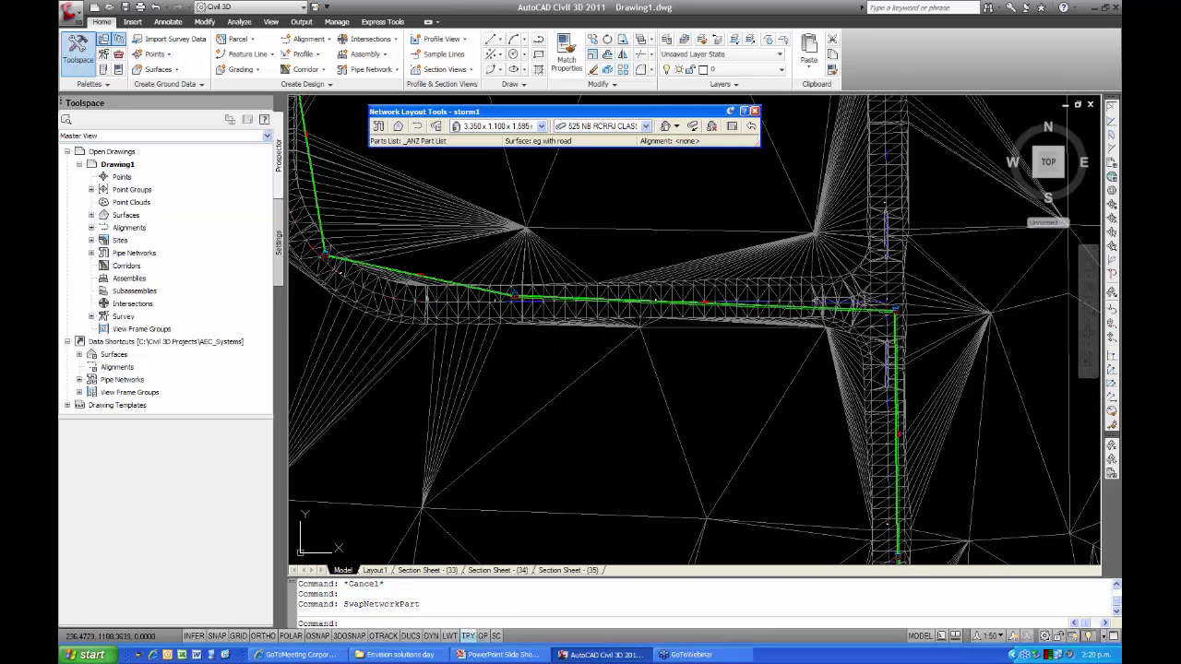
pyautogui.click(543, 129)
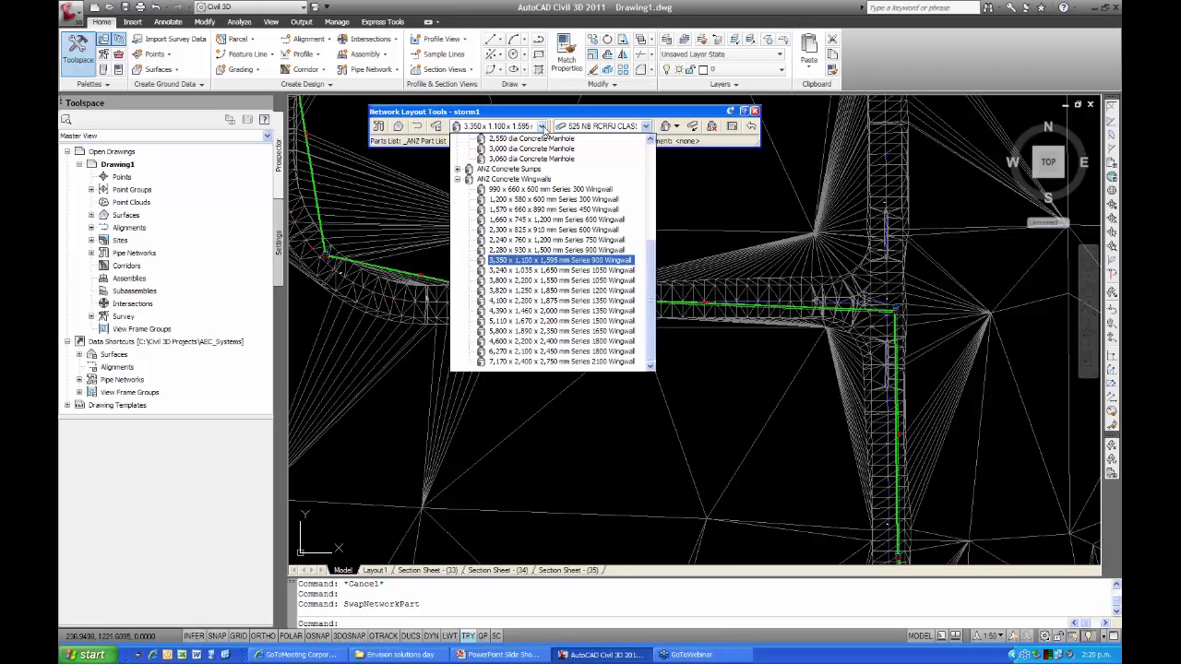
pyautogui.click(479, 175)
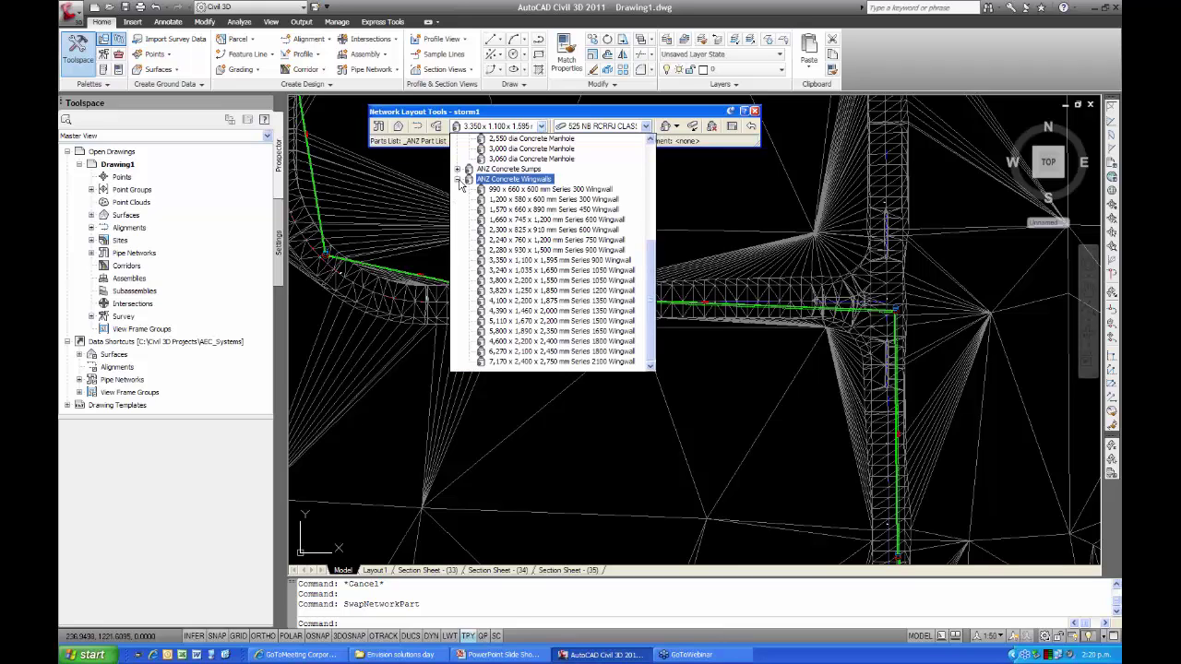
pyautogui.click(458, 179)
pyautogui.click(459, 161)
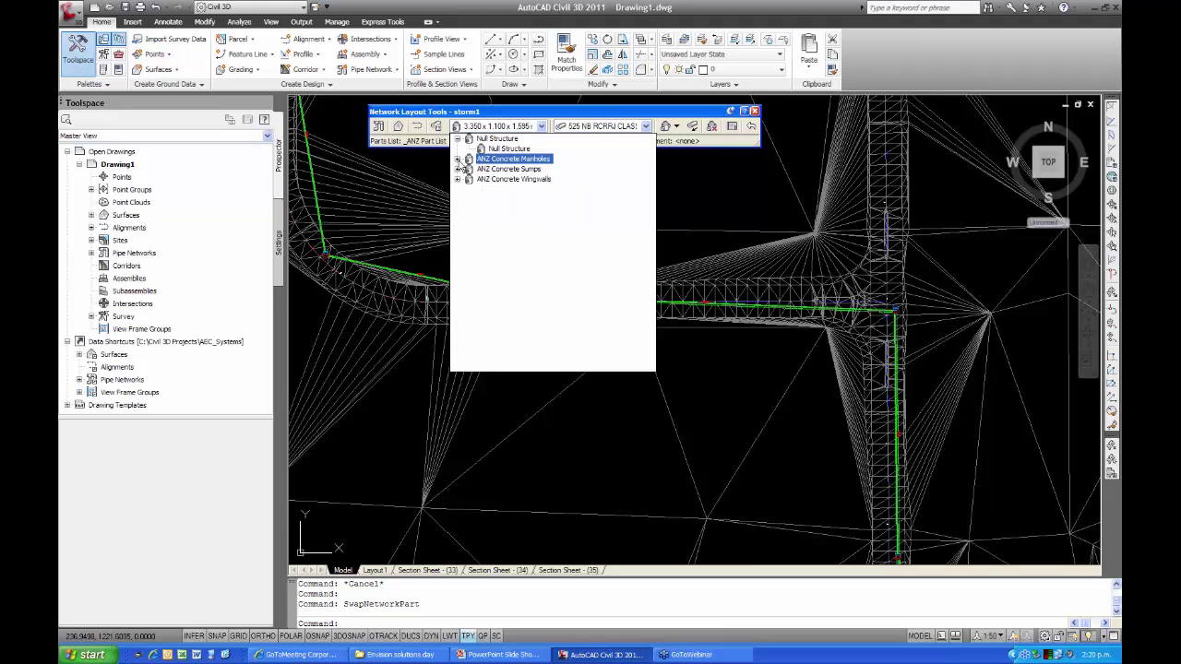
pyautogui.click(460, 170)
pyautogui.click(458, 170)
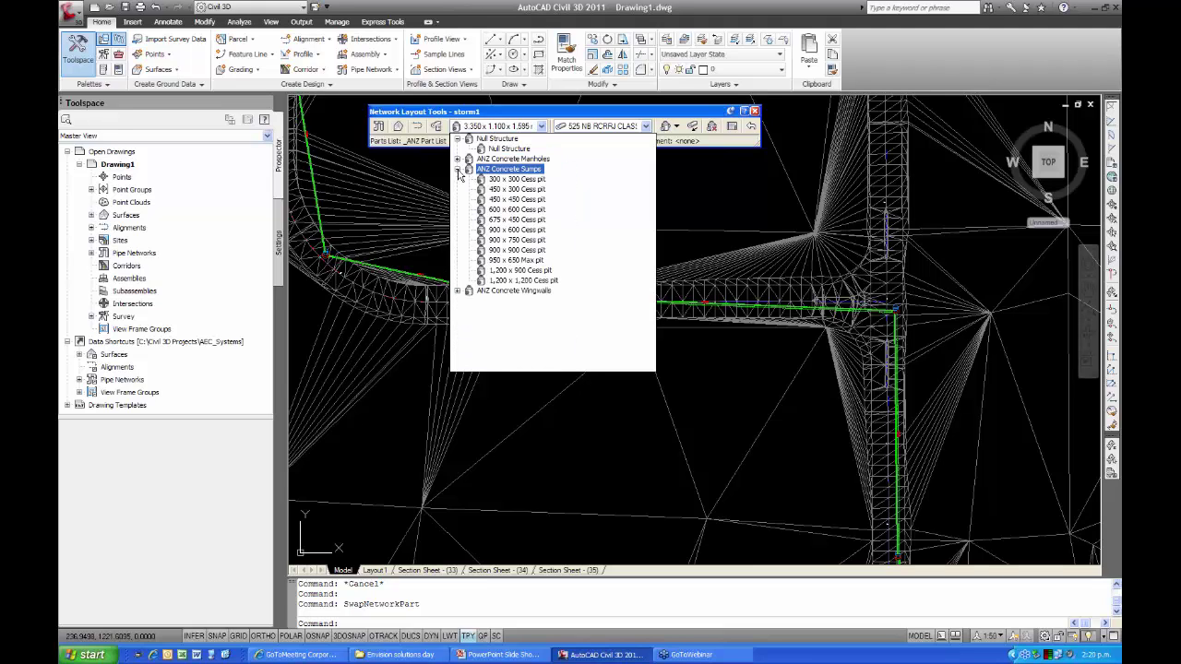
pyautogui.click(517, 220)
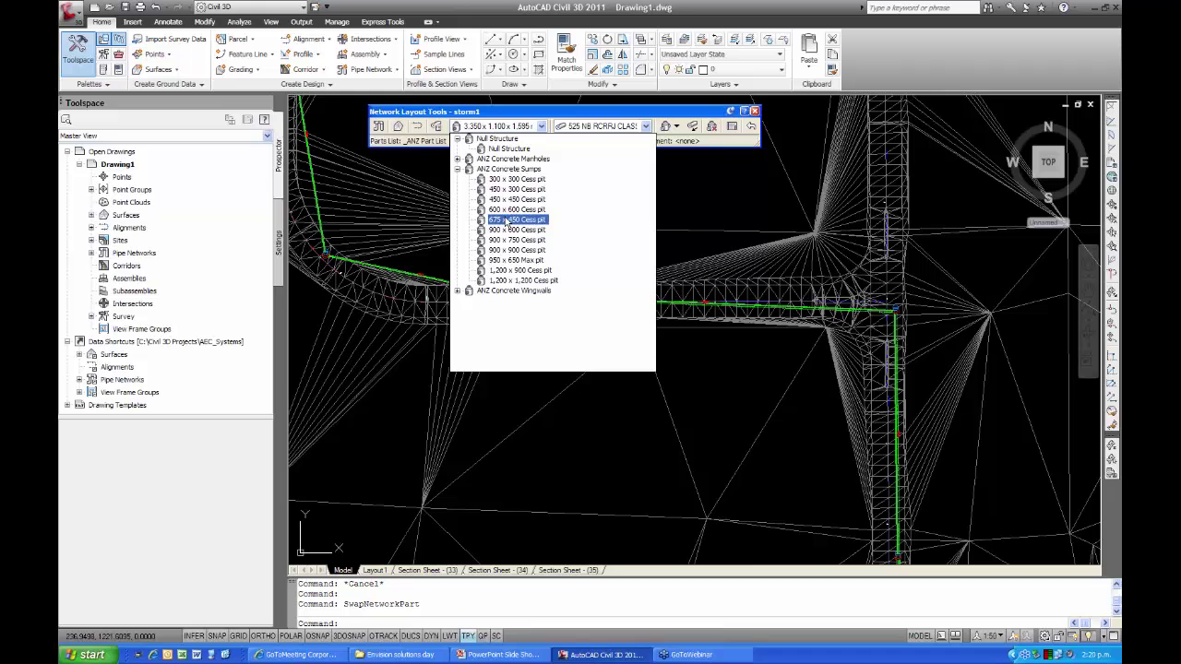
pyautogui.click(523, 260)
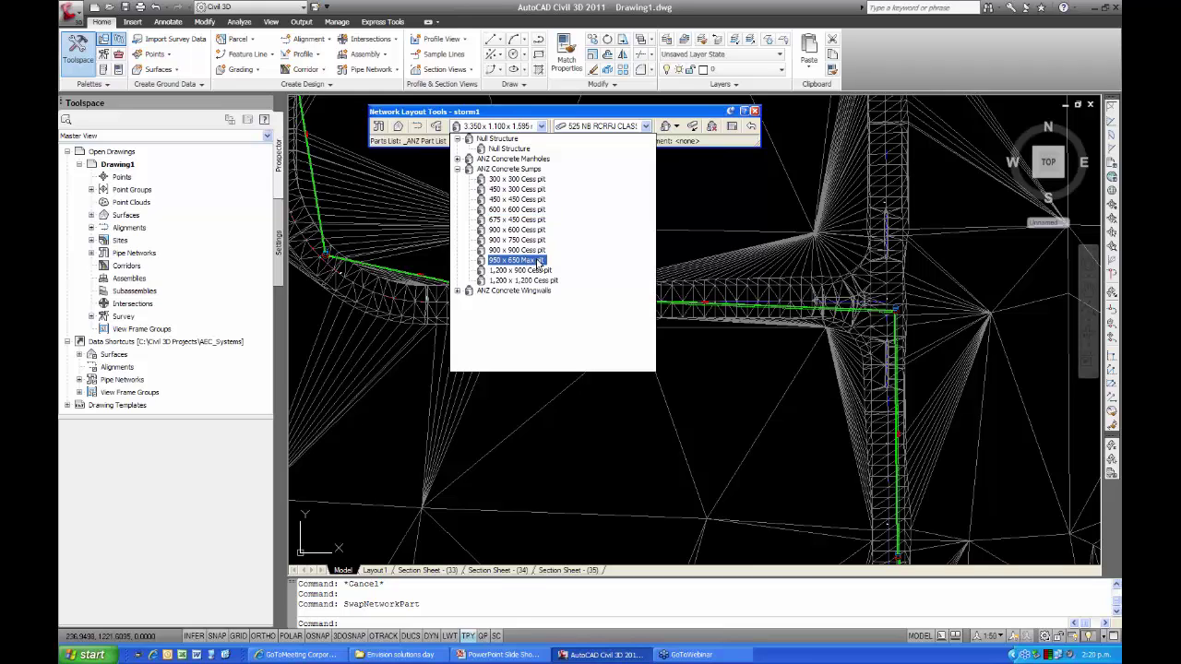
pyautogui.click(538, 262)
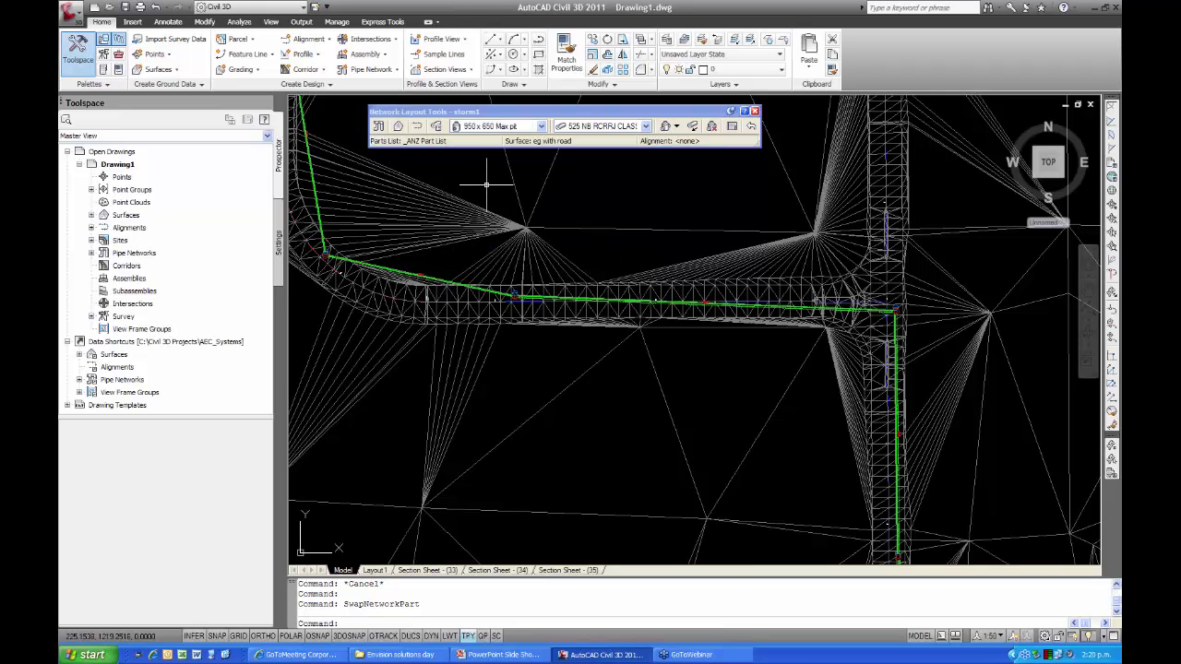
# Choose the 225 NB RCRRJ CLASS 2 pipe and start drawing pipes and structures
pyautogui.click(646, 126)
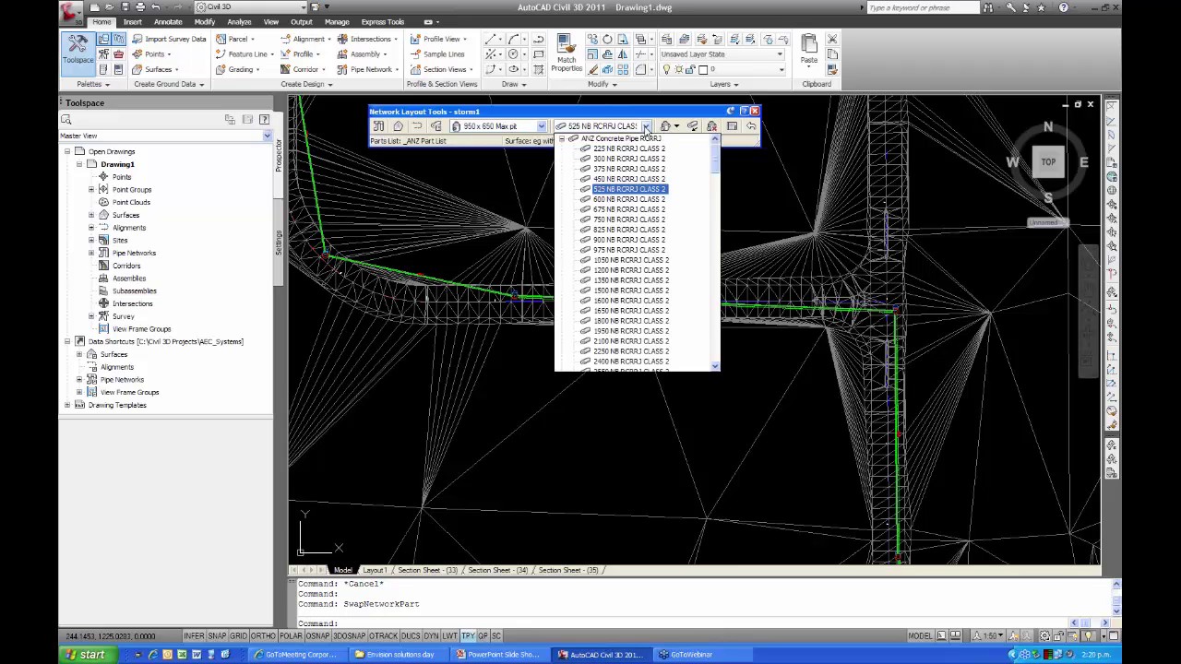
pyautogui.click(633, 150)
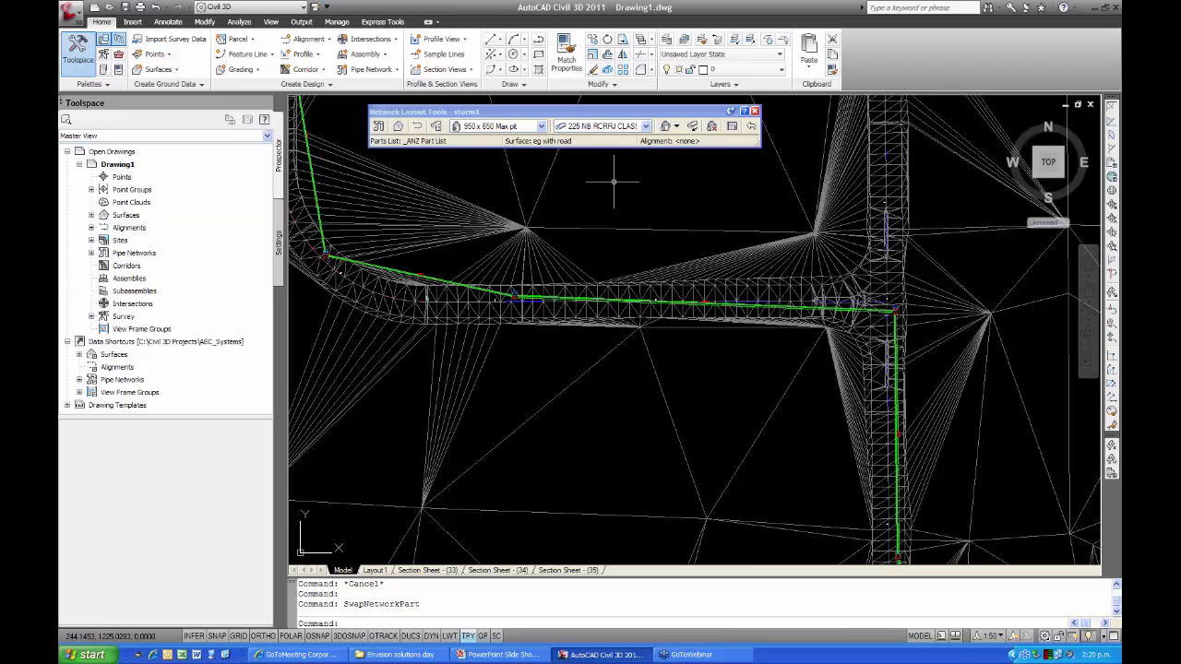
pyautogui.click(667, 132)
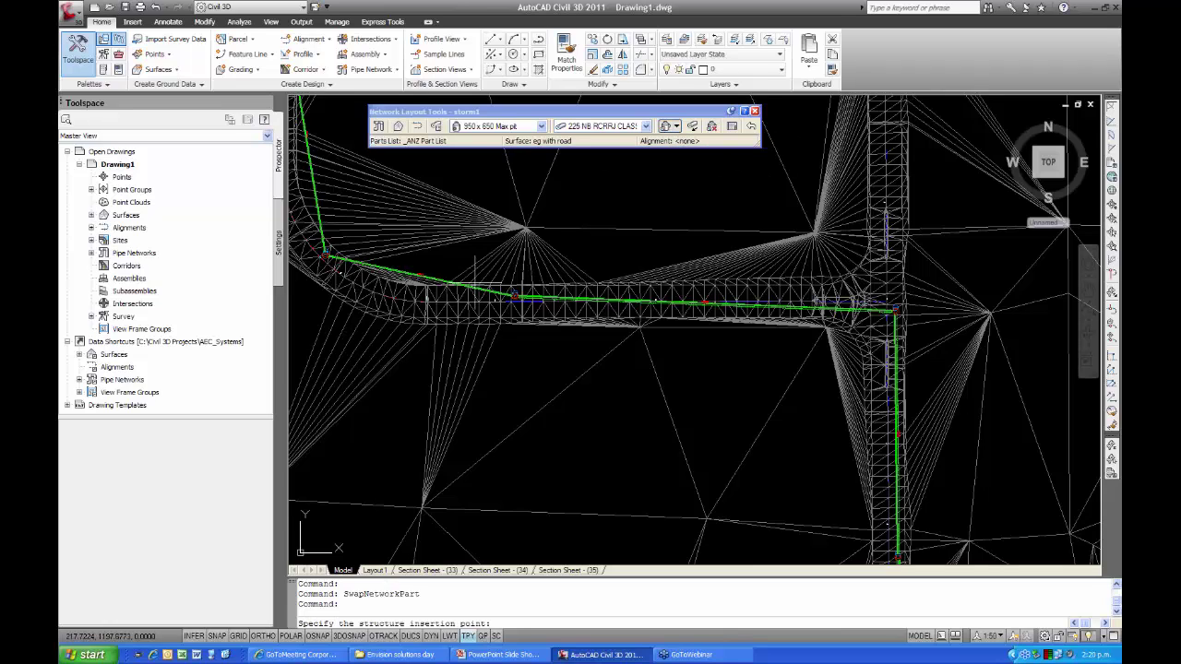
# Place a side pit beside the road and pipe it to the main-line manhole
pyautogui.scroll(5, 517, 295)
pyautogui.scroll(3, 509, 299)
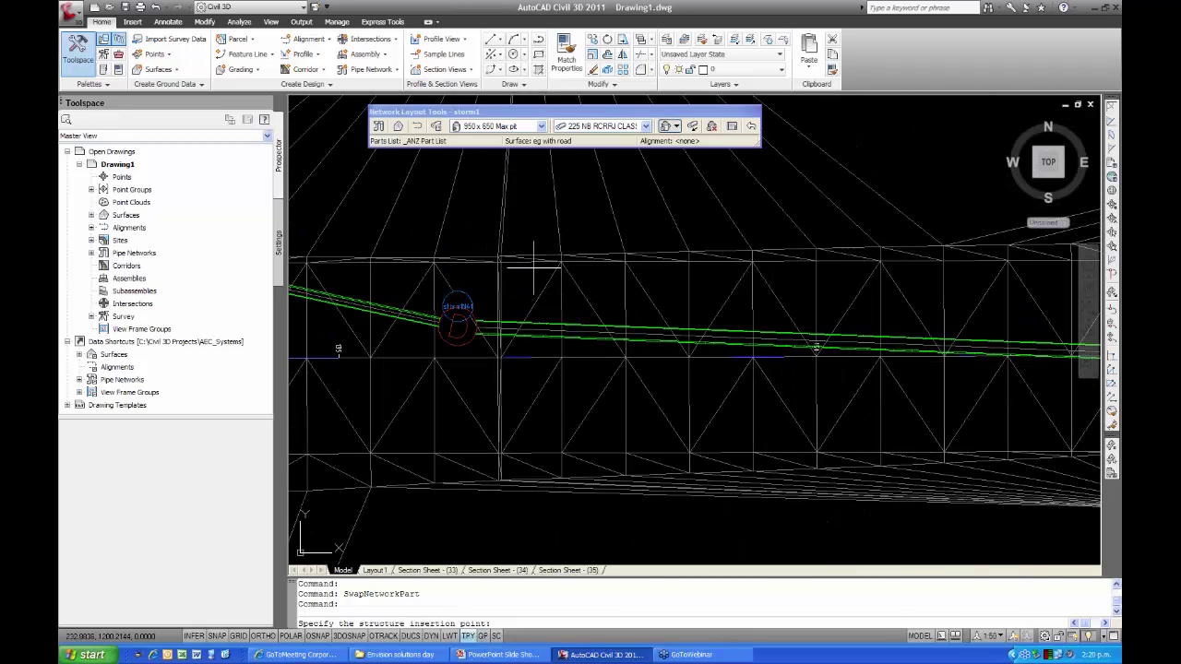
pyautogui.click(533, 267)
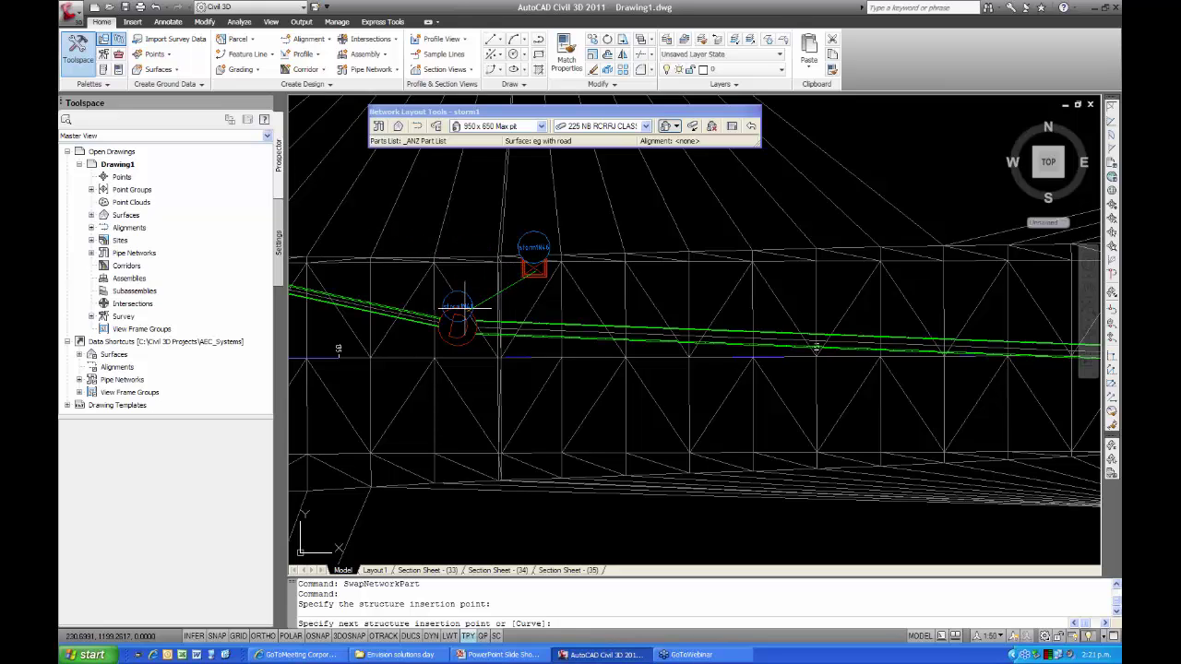
pyautogui.click(482, 297)
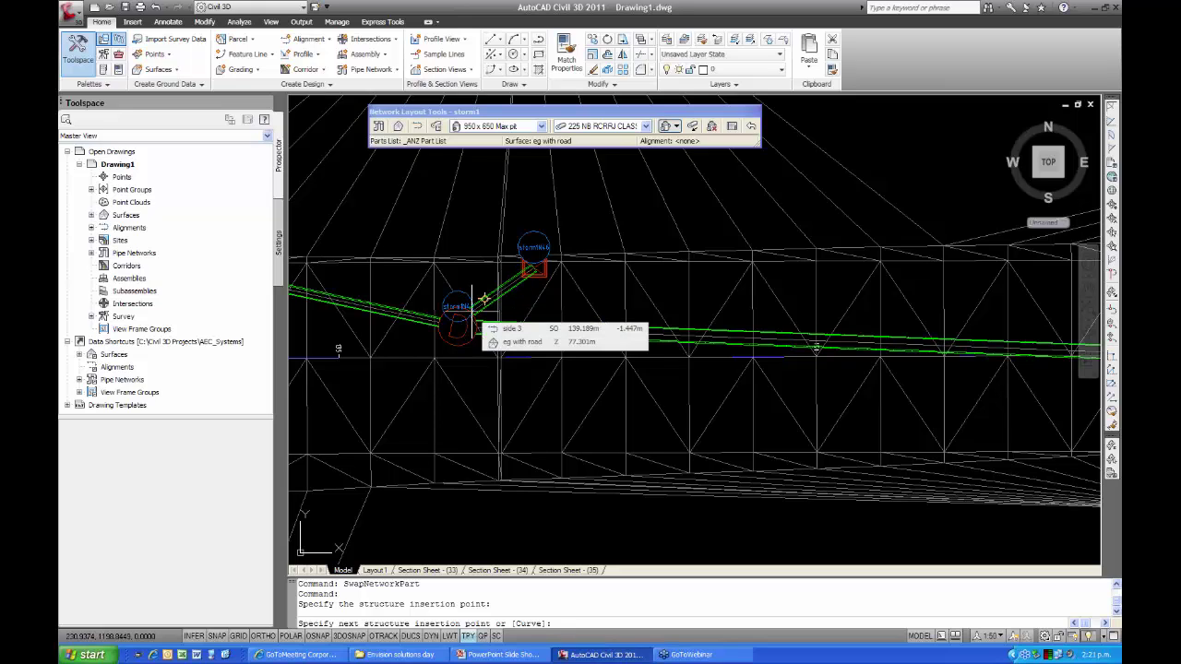
pyautogui.click(485, 297)
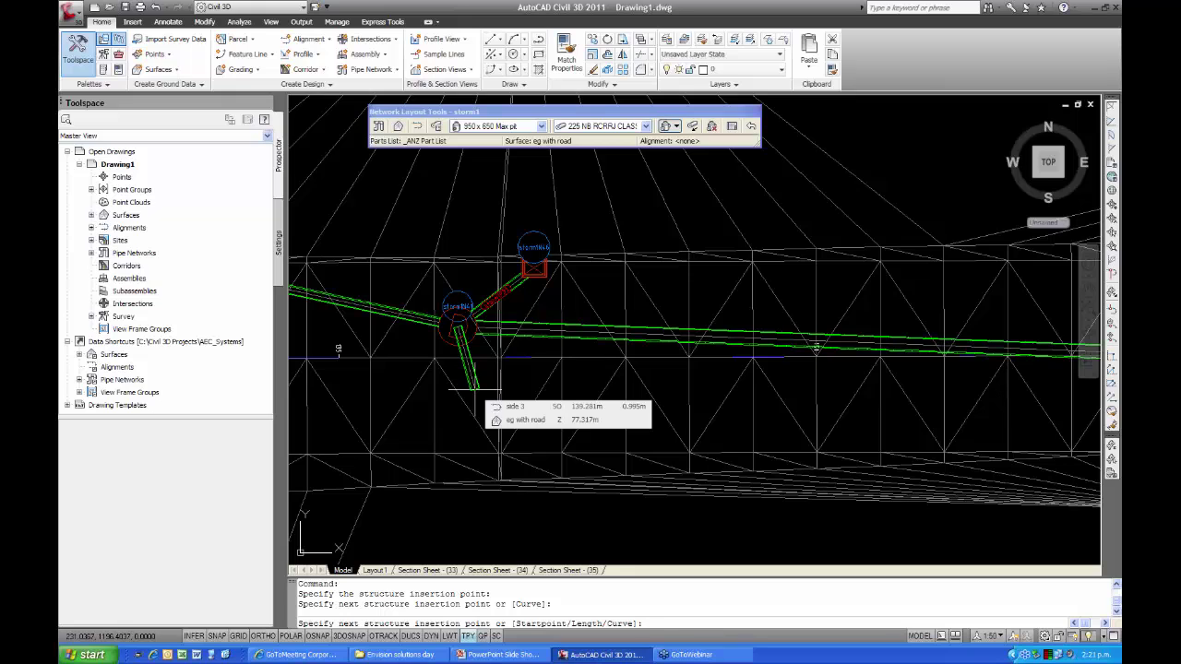
pyautogui.press('Escape')
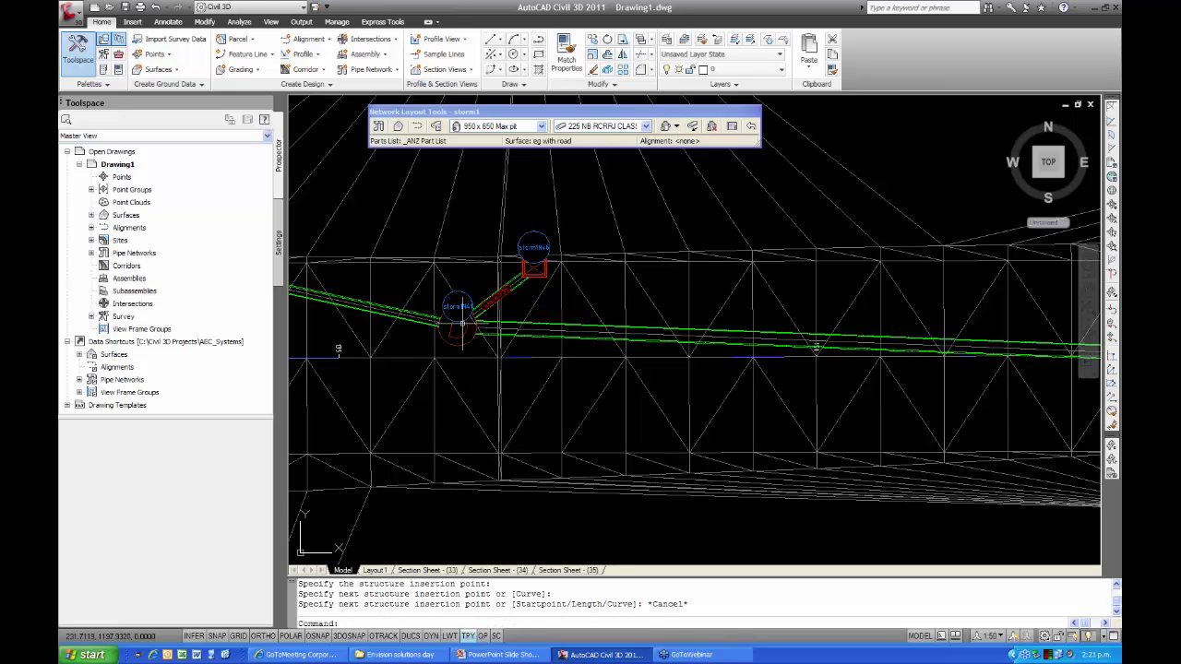
# Move the manhole's label up and to the left, clear of the pipe
pyautogui.click(462, 288)
pyautogui.click(458, 326)
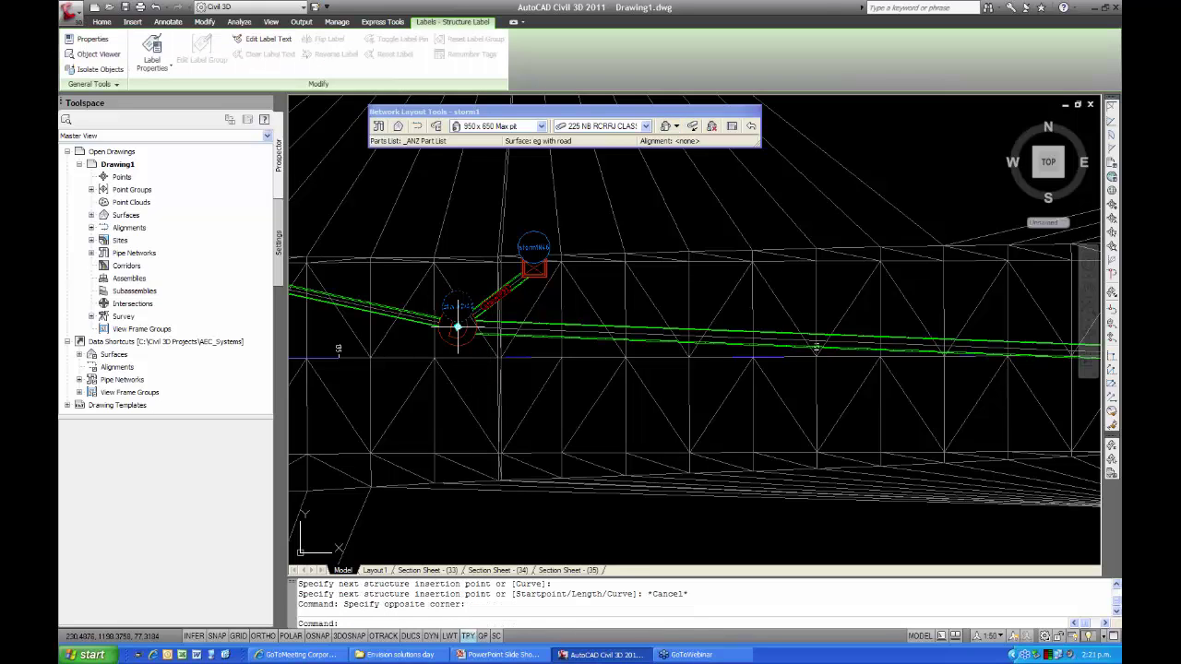
pyautogui.click(458, 327)
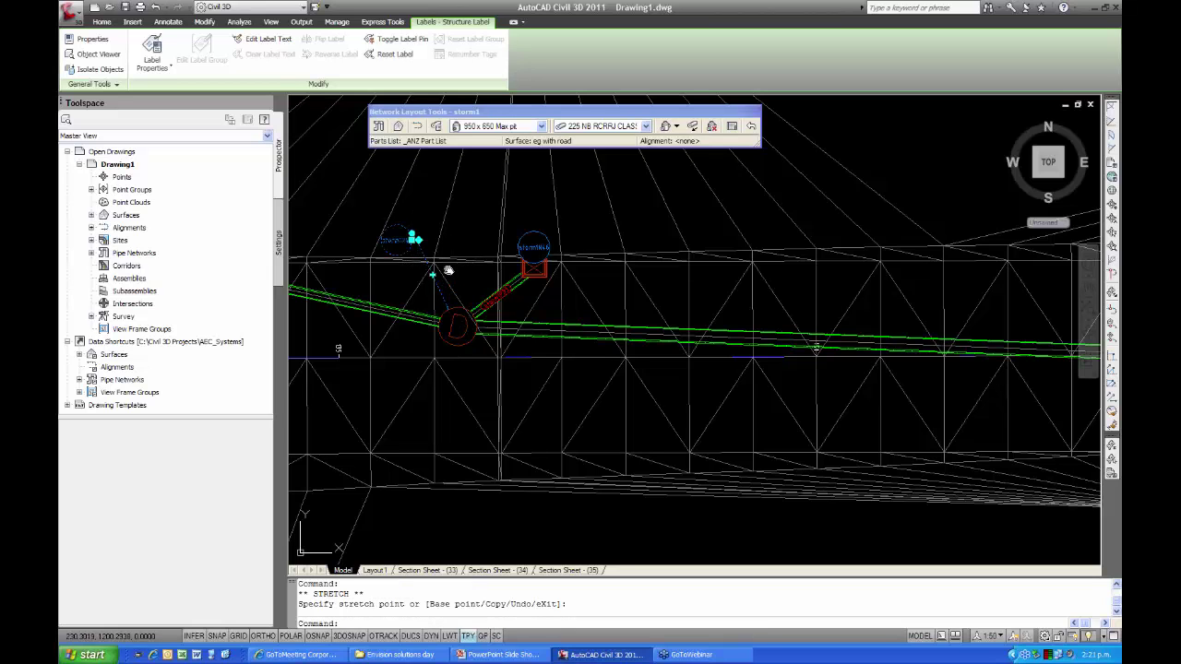
pyautogui.moveTo(447, 270); pyautogui.dragTo(445, 274, button='middle')
pyautogui.press('Escape')
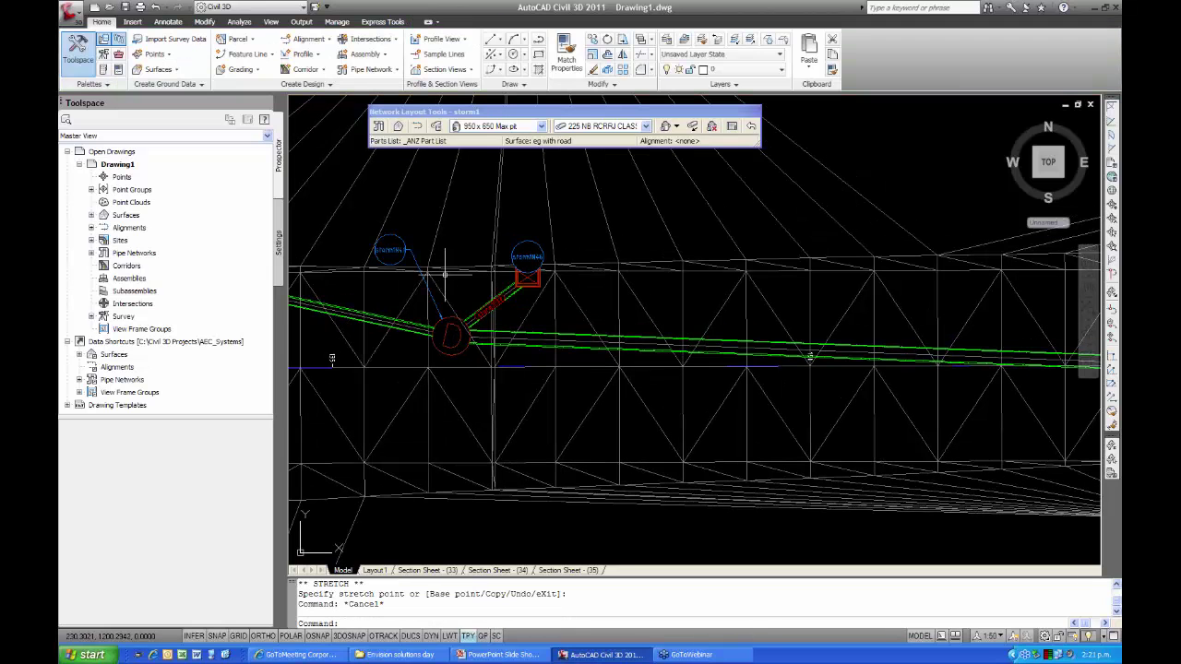
pyautogui.scroll(-2, 448, 328)
pyautogui.scroll(3, 469, 300)
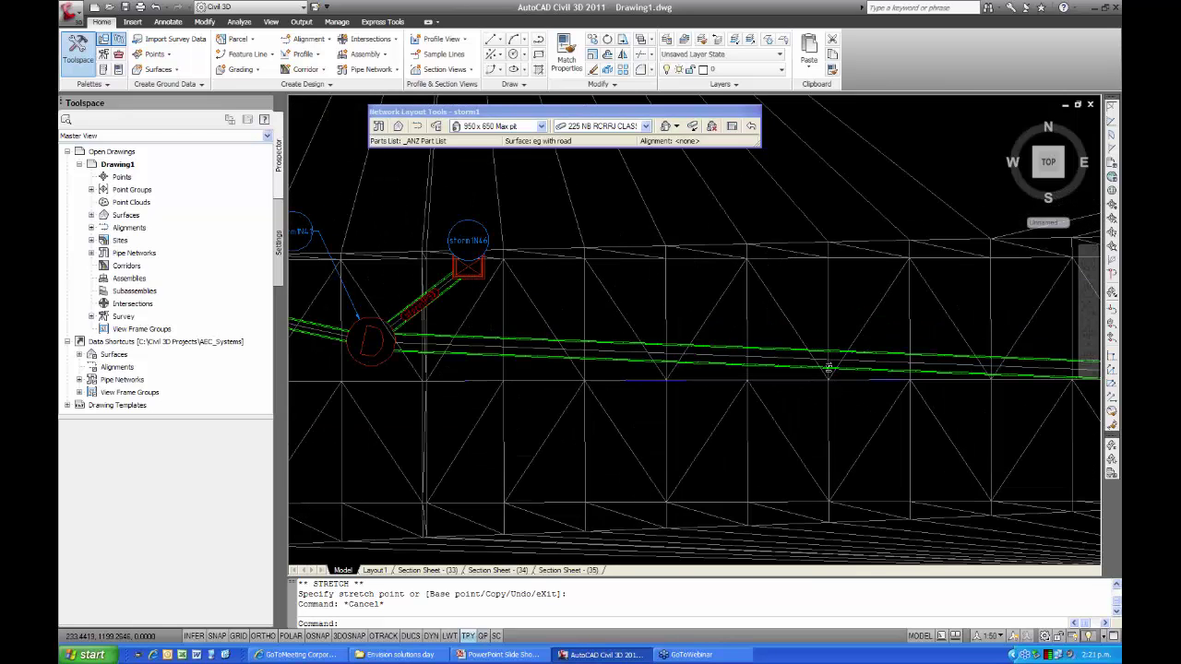
pyautogui.scroll(-5, 553, 314)
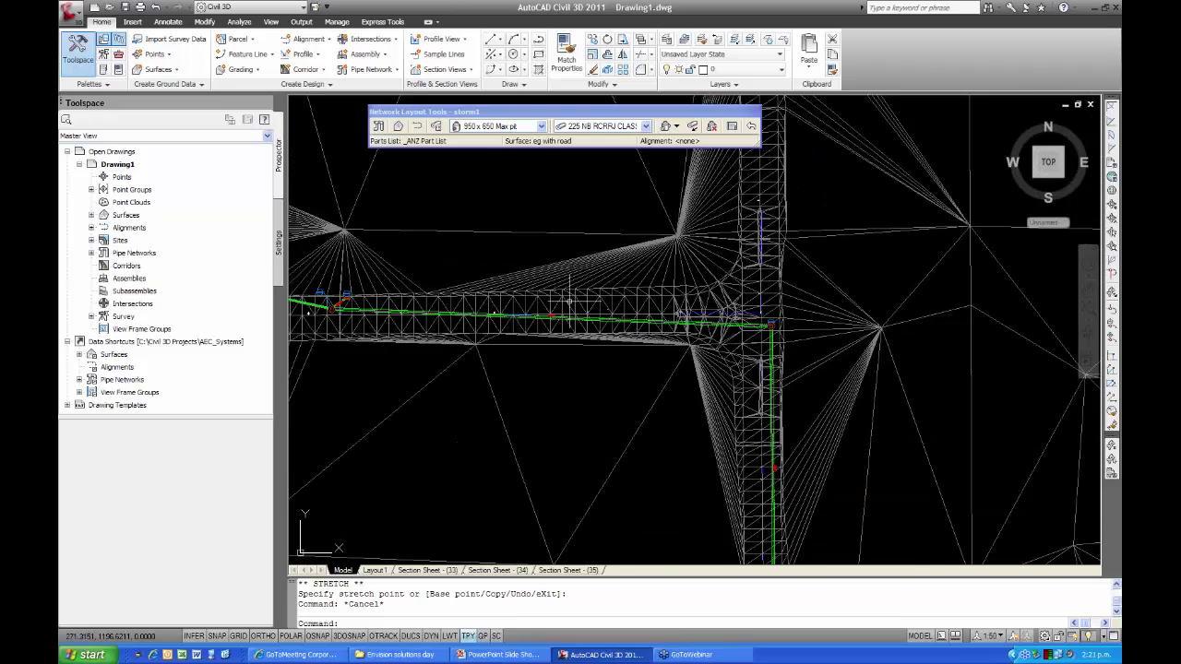
# Place a second 950 x 650 Max side pit piped to a new pit by the main line
pyautogui.scroll(5, 569, 299)
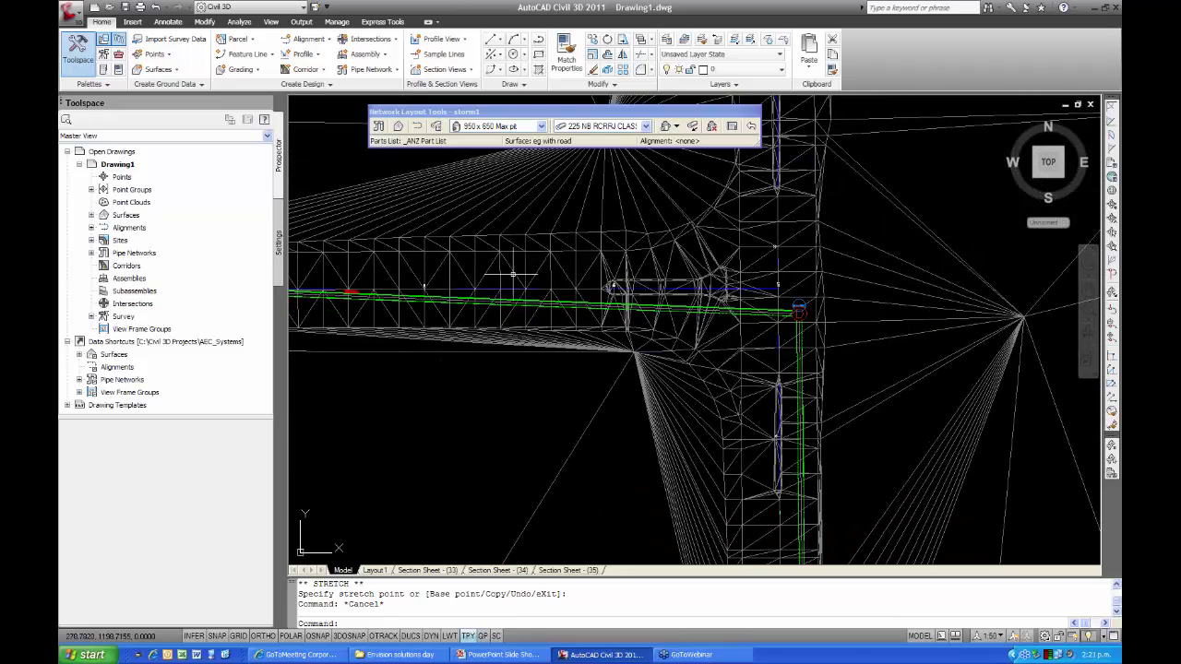
pyautogui.scroll(3, 513, 274)
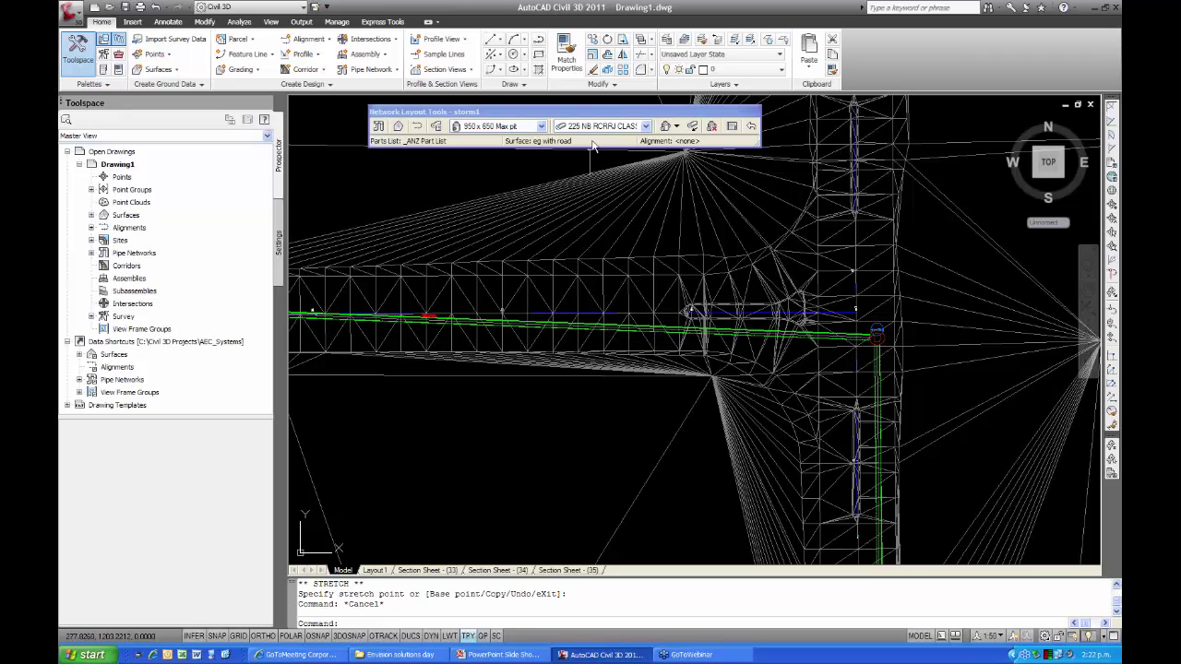
pyautogui.click(666, 130)
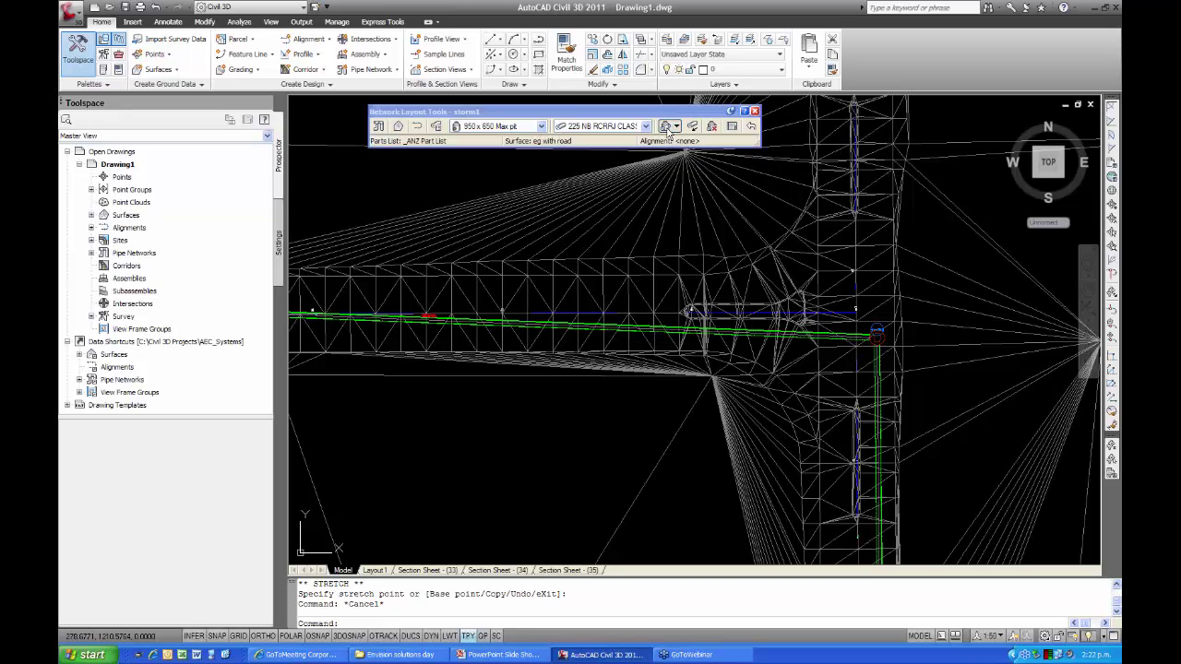
pyautogui.click(596, 275)
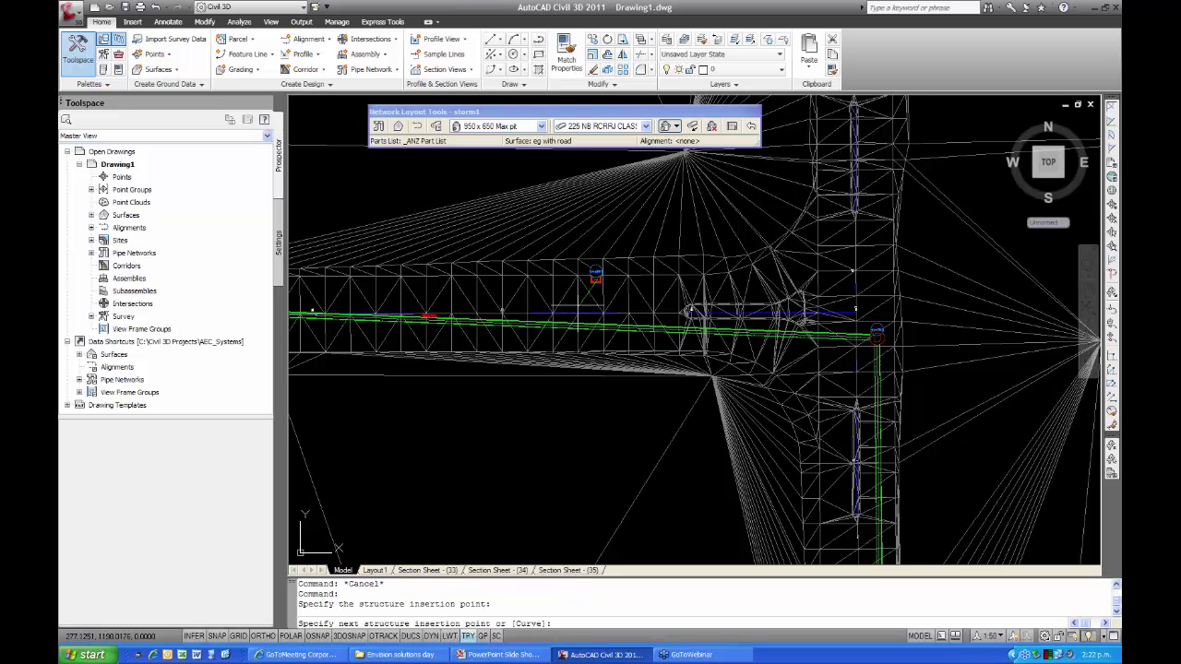
pyautogui.scroll(3, 575, 304)
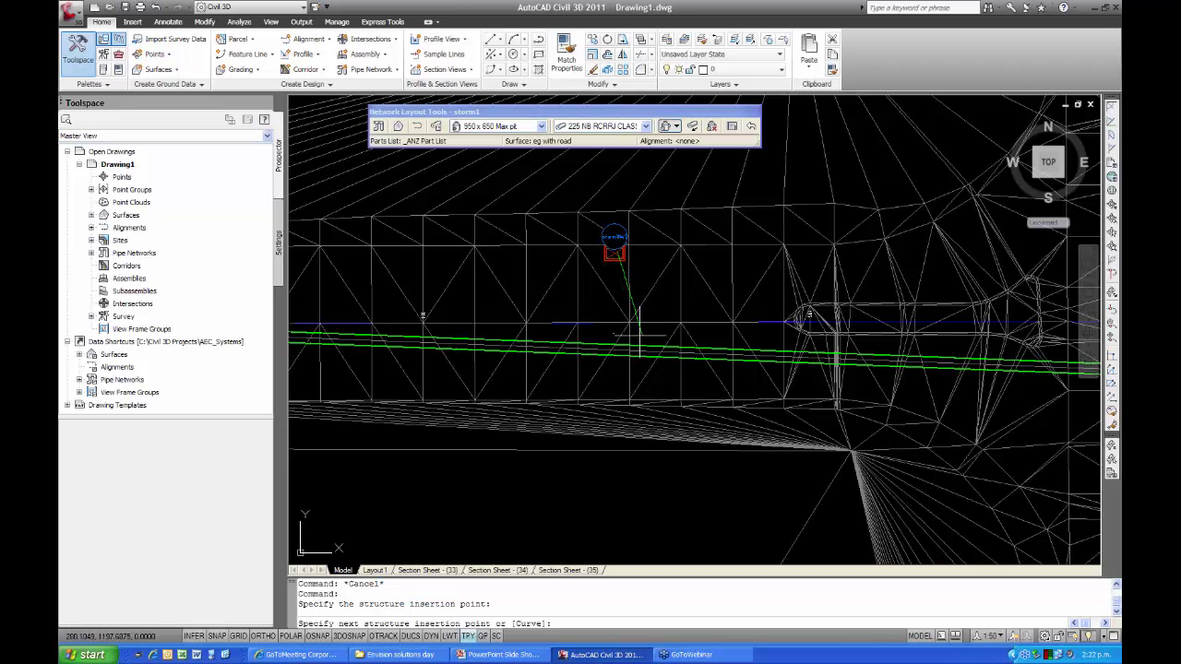
pyautogui.moveTo(637, 325); pyautogui.dragTo(591, 274, button='middle')
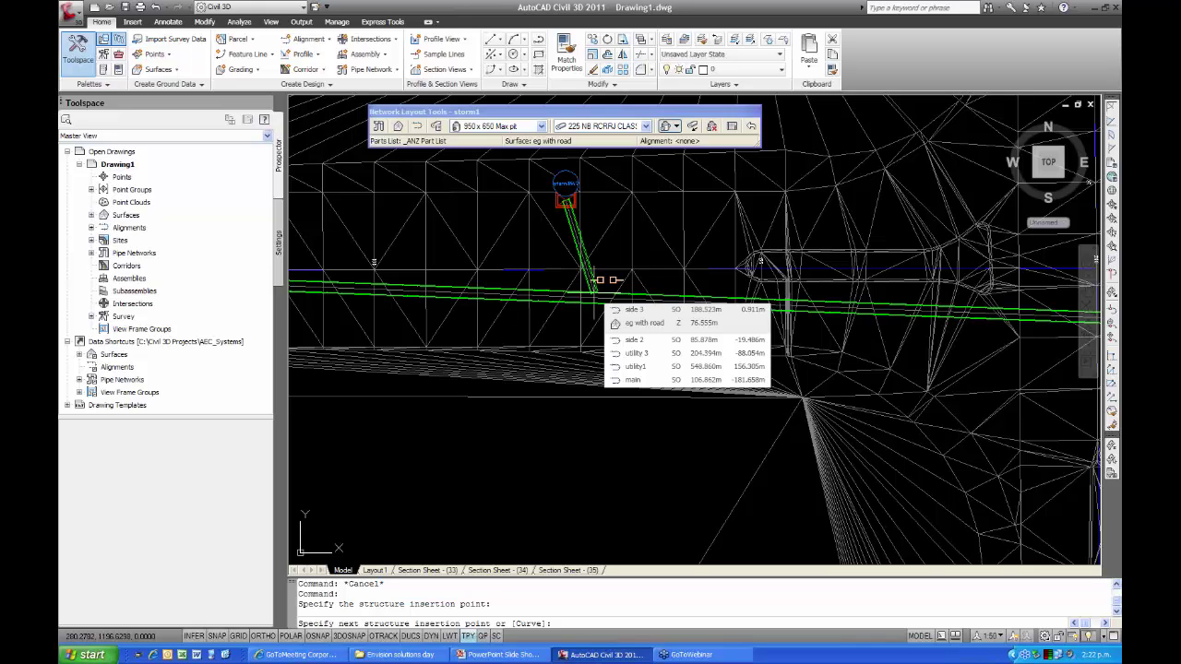
pyautogui.click(595, 293)
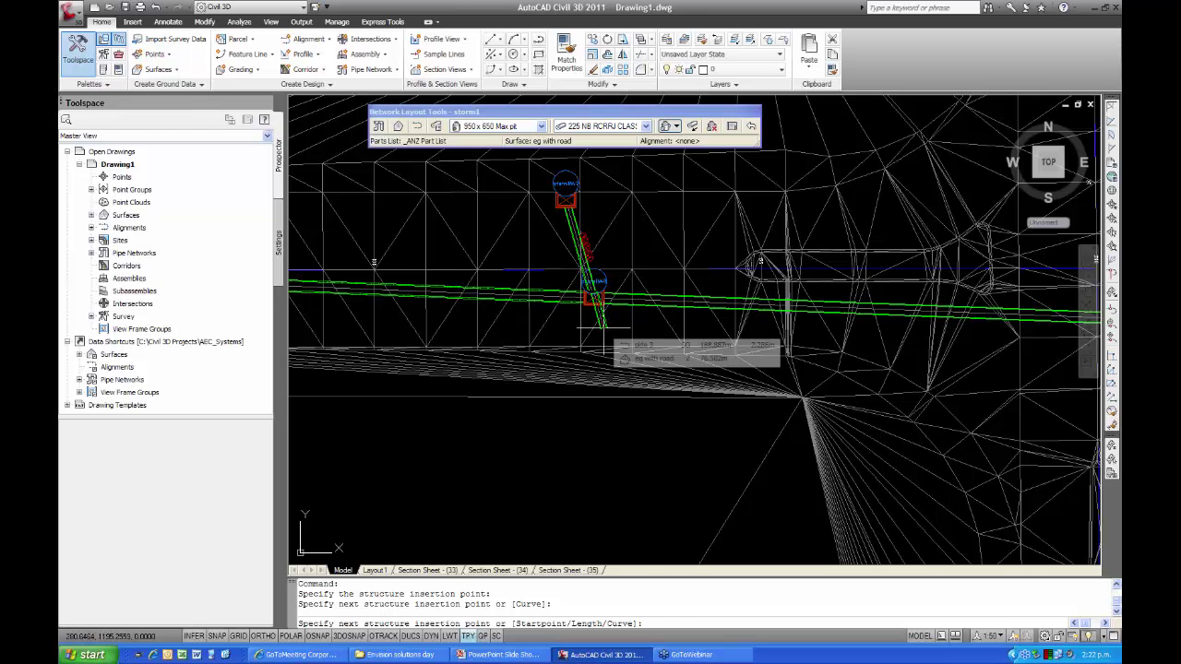
pyautogui.press('Escape')
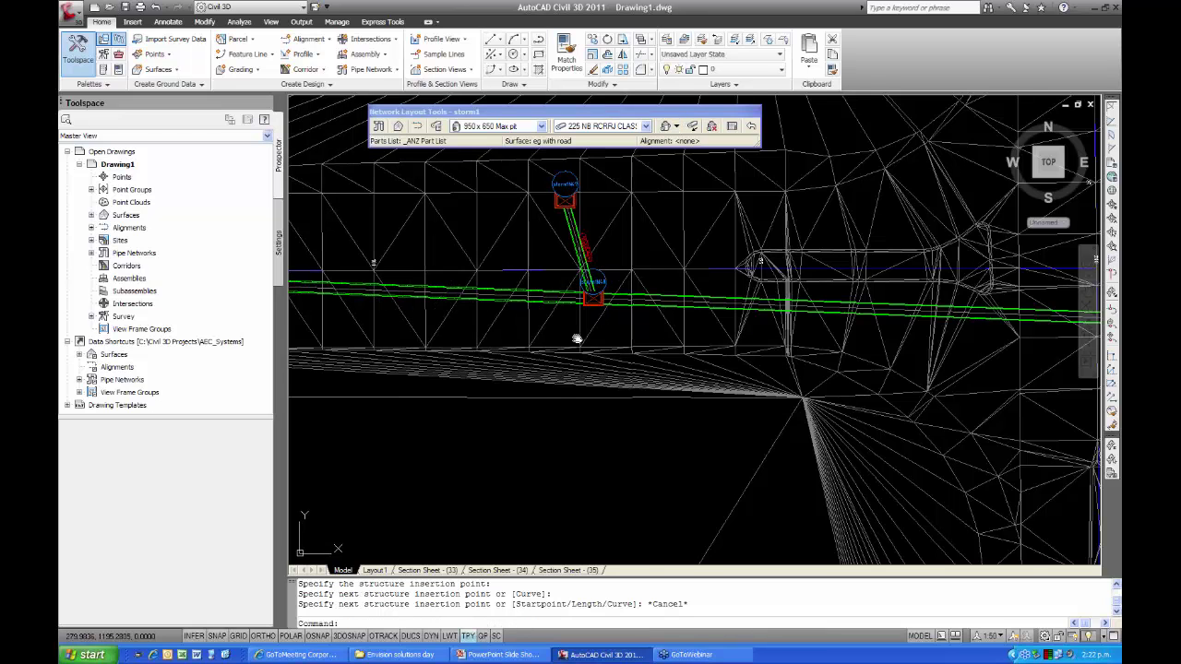
pyautogui.scroll(2, 575, 334)
pyautogui.keyDown('shift'); pyautogui.moveTo(566, 352); pyautogui.dragTo(554, 387, button='middle'); pyautogui.keyUp('shift')
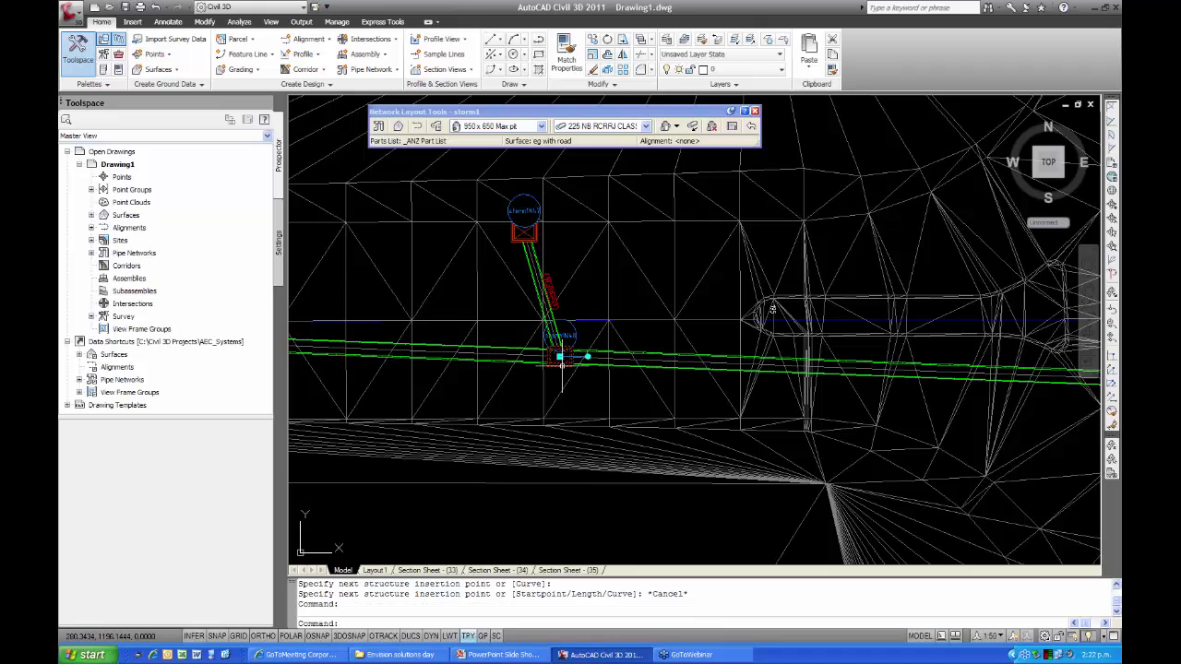
# Swap the pit at the first lateral's lower end for an ANZ 1,050 dia Concrete Manhole
pyautogui.click(579, 356)
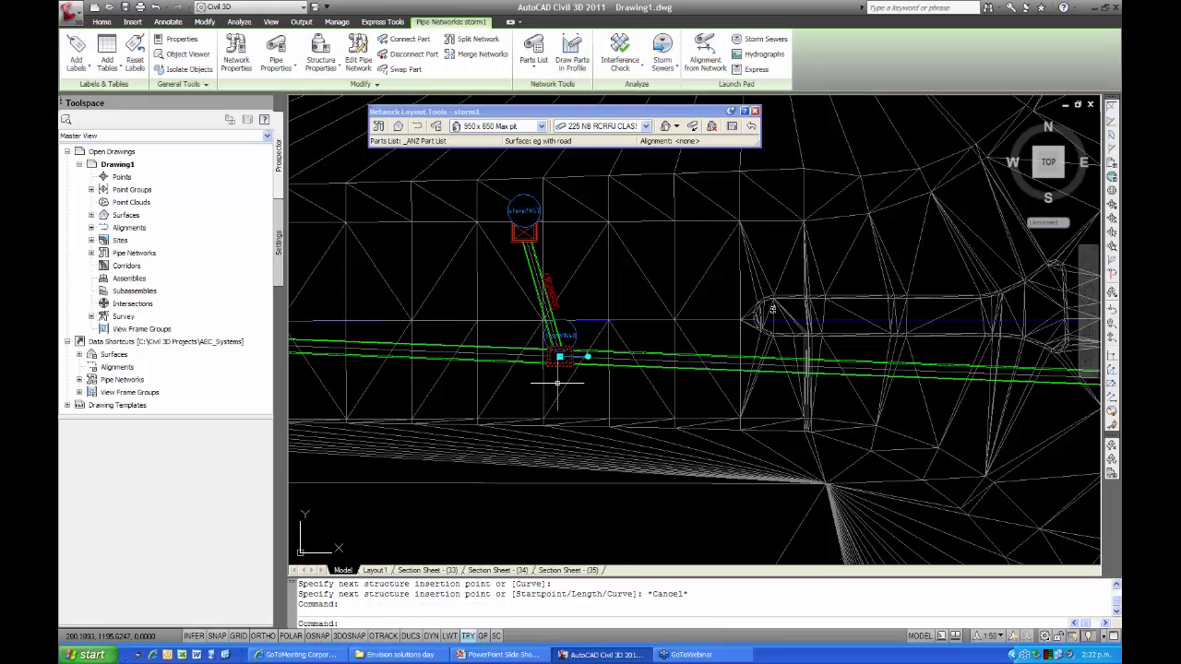
pyautogui.click(399, 75)
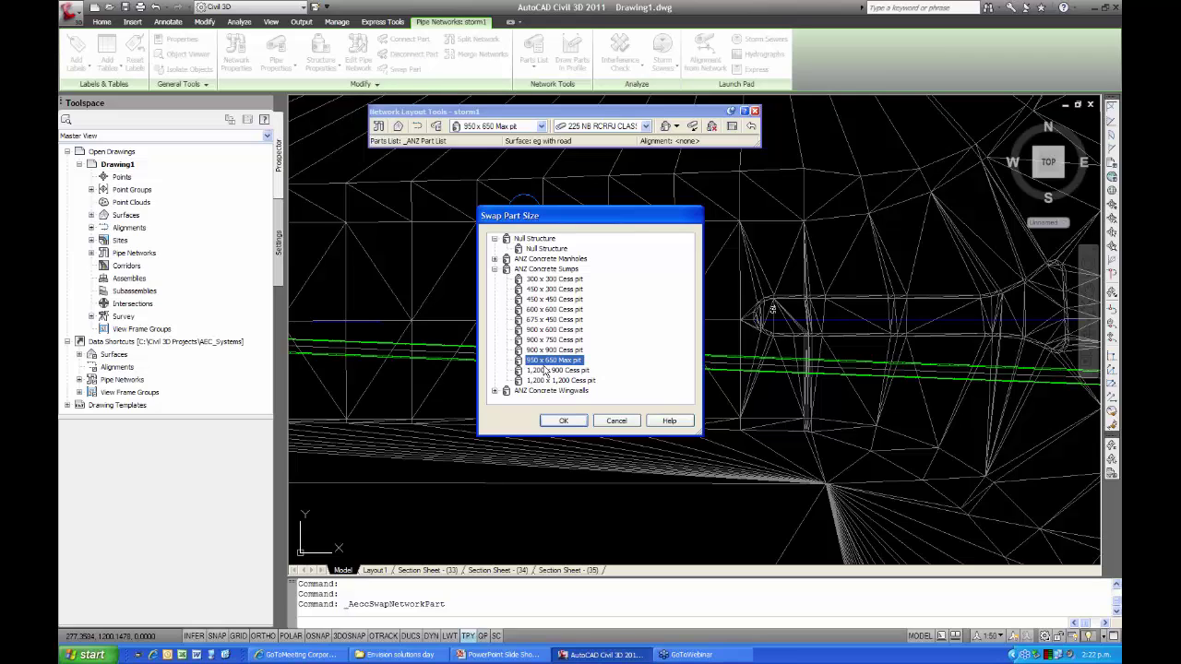
pyautogui.click(494, 269)
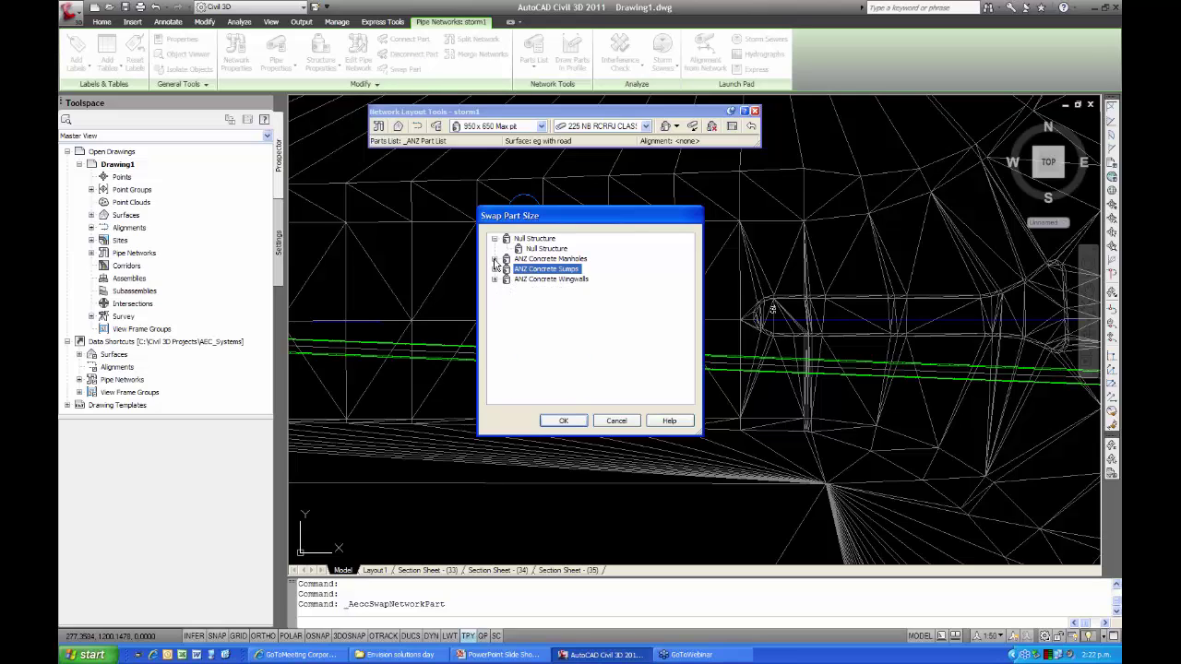
pyautogui.click(494, 260)
pyautogui.click(551, 310)
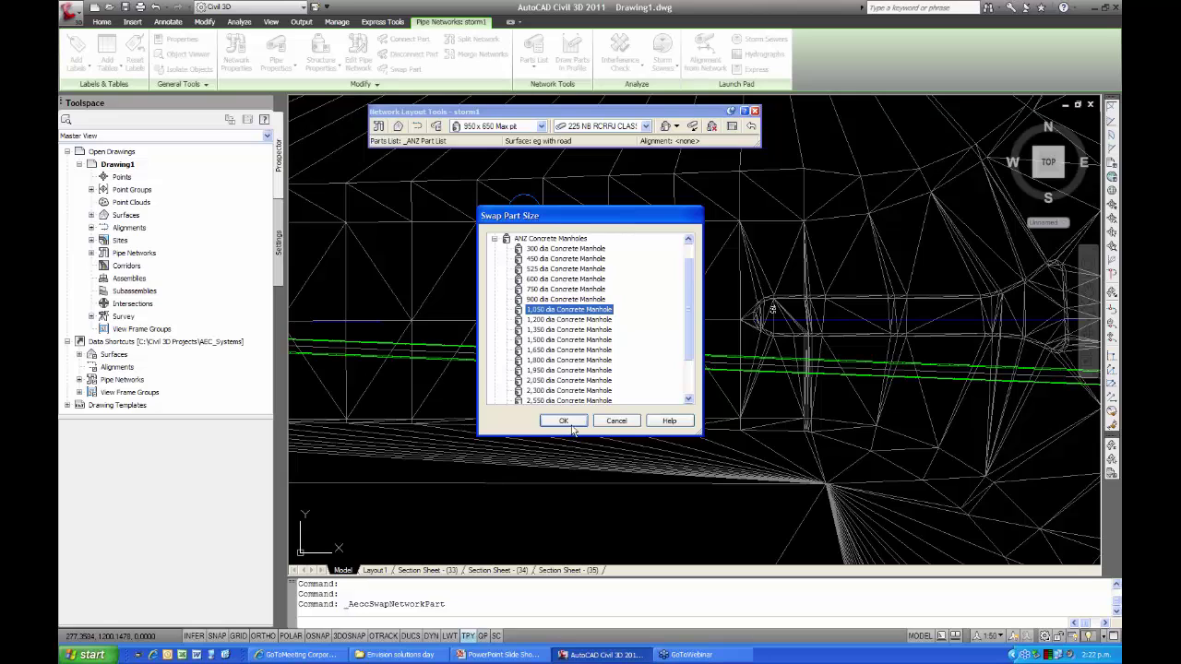
pyautogui.click(564, 422)
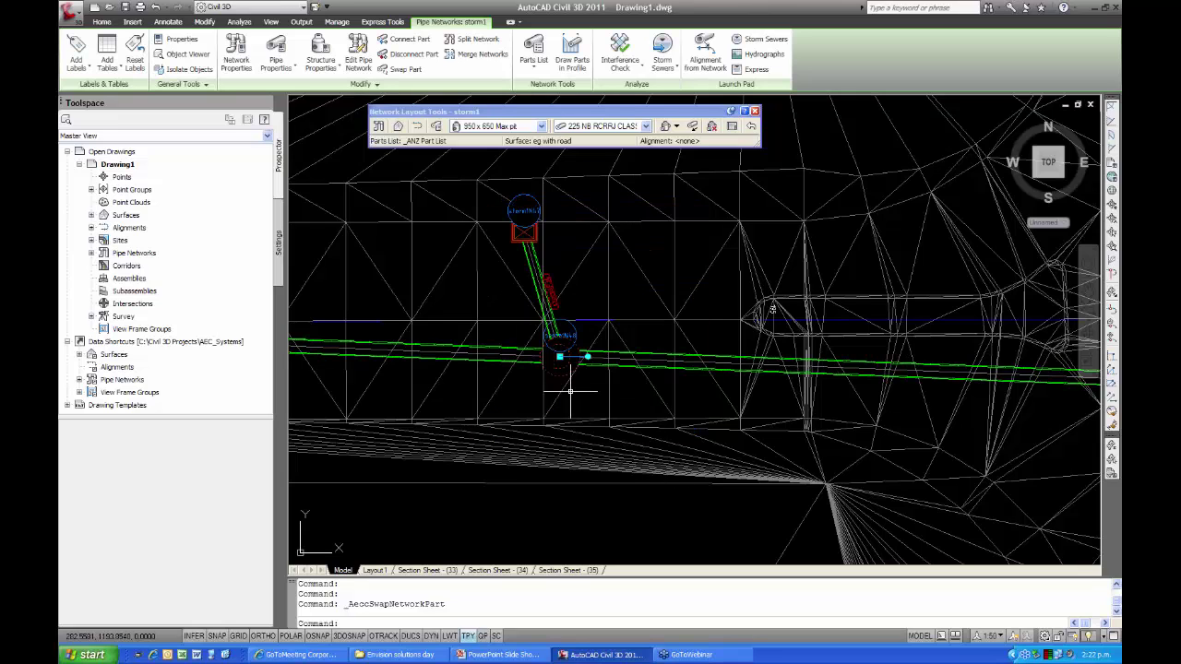
pyautogui.press('Escape')
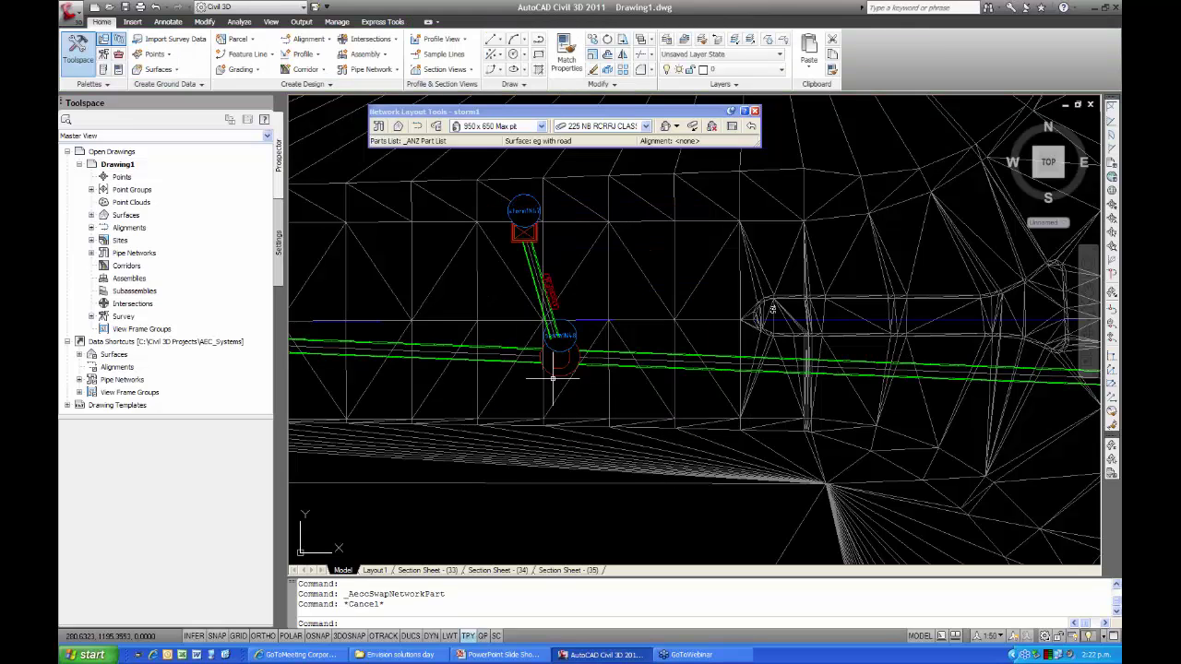
pyautogui.scroll(-3, 563, 397)
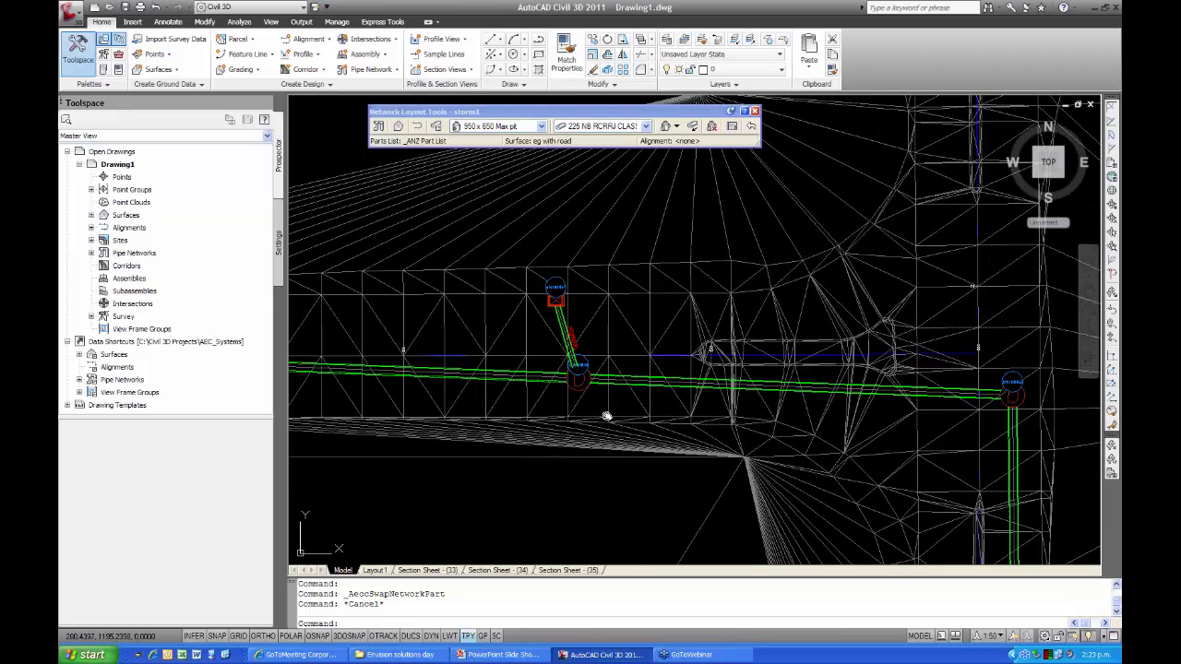
pyautogui.scroll(-1, 581, 399)
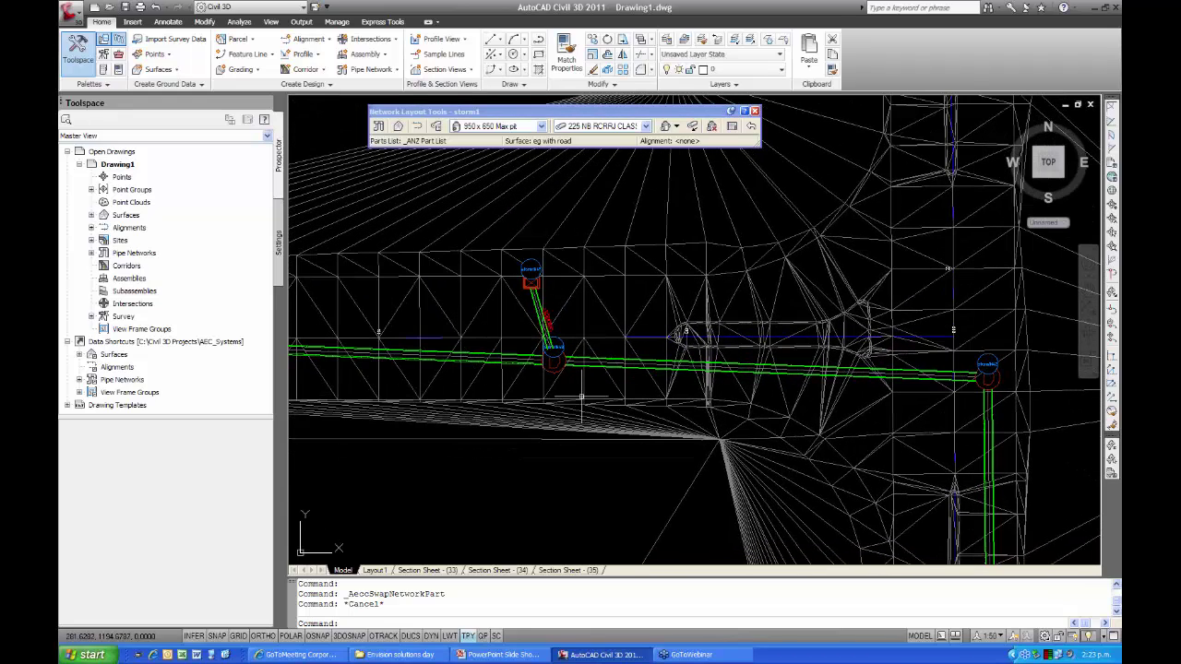
# Draw another 950 x 650 Max side pit piped into the 1,050 dia manhole on the road line
pyautogui.scroll(-3, 581, 397)
pyautogui.moveTo(543, 464)
pyautogui.mouseDown(button='middle')
pyautogui.moveTo(673, 439)
pyautogui.moveTo(625, 342)
pyautogui.moveTo(567, 387)
pyautogui.moveTo(557, 372)
pyautogui.mouseUp(button='middle')
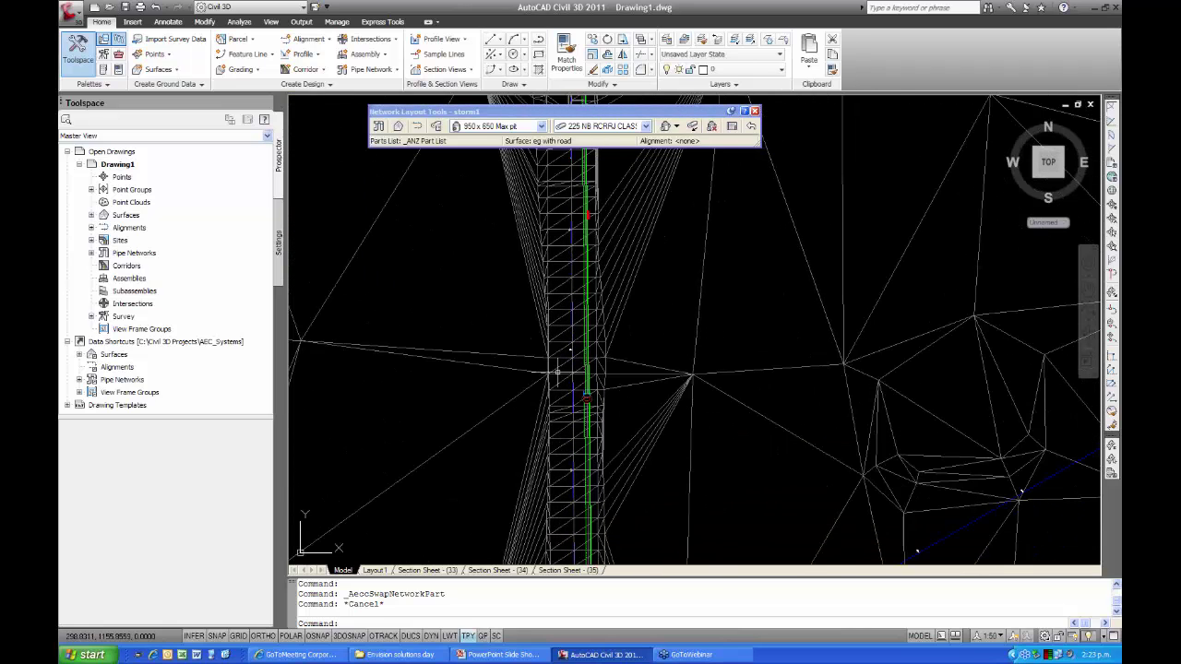
pyautogui.scroll(2, 558, 372)
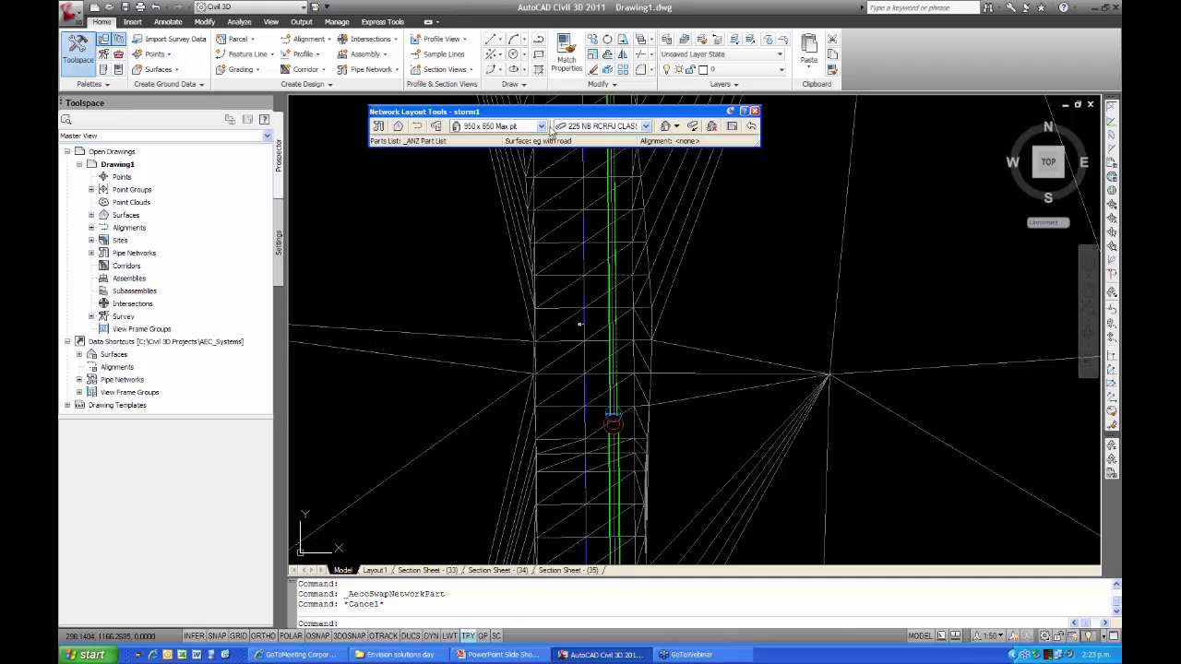
pyautogui.click(668, 127)
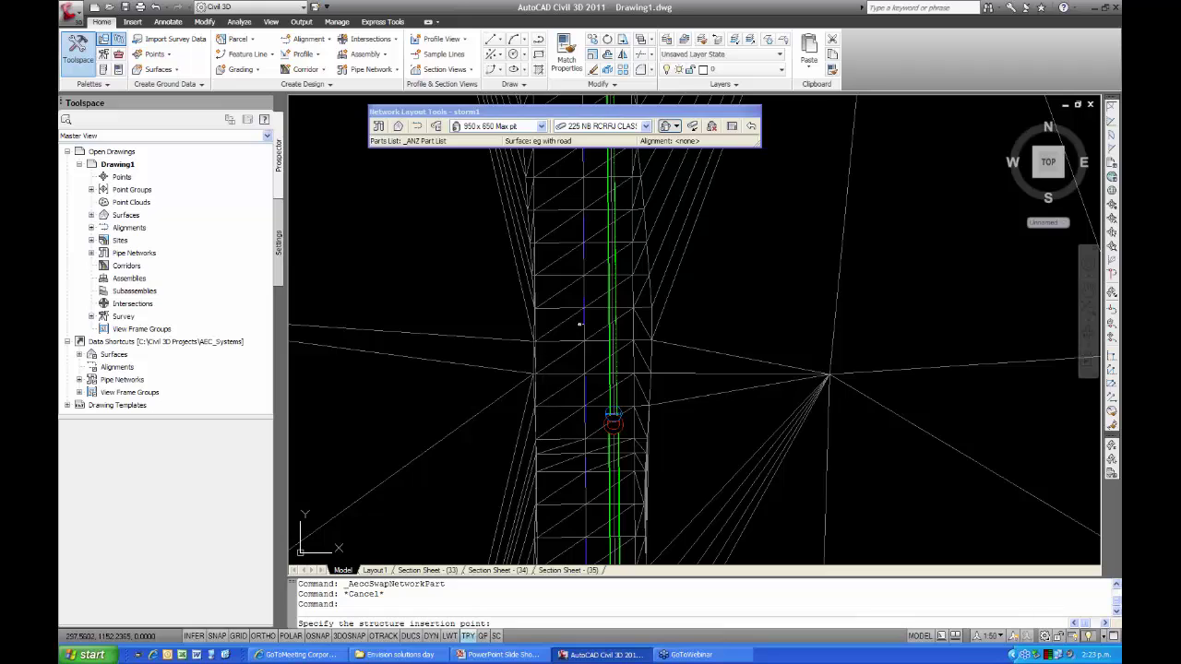
pyautogui.click(543, 381)
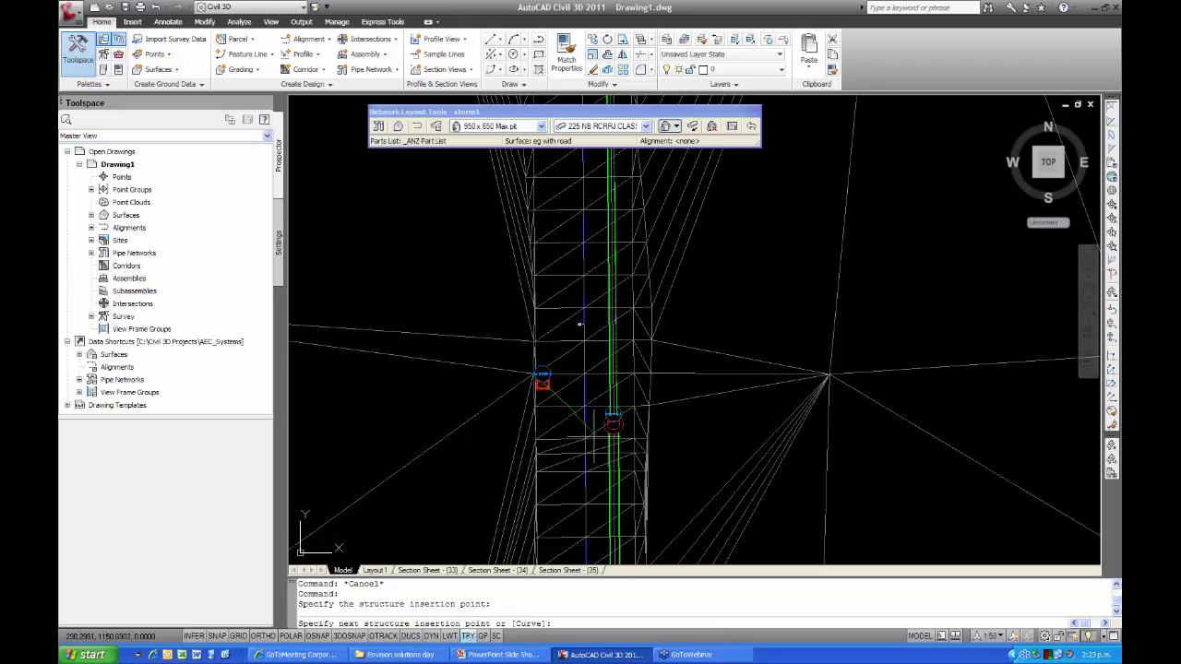
pyautogui.click(614, 415)
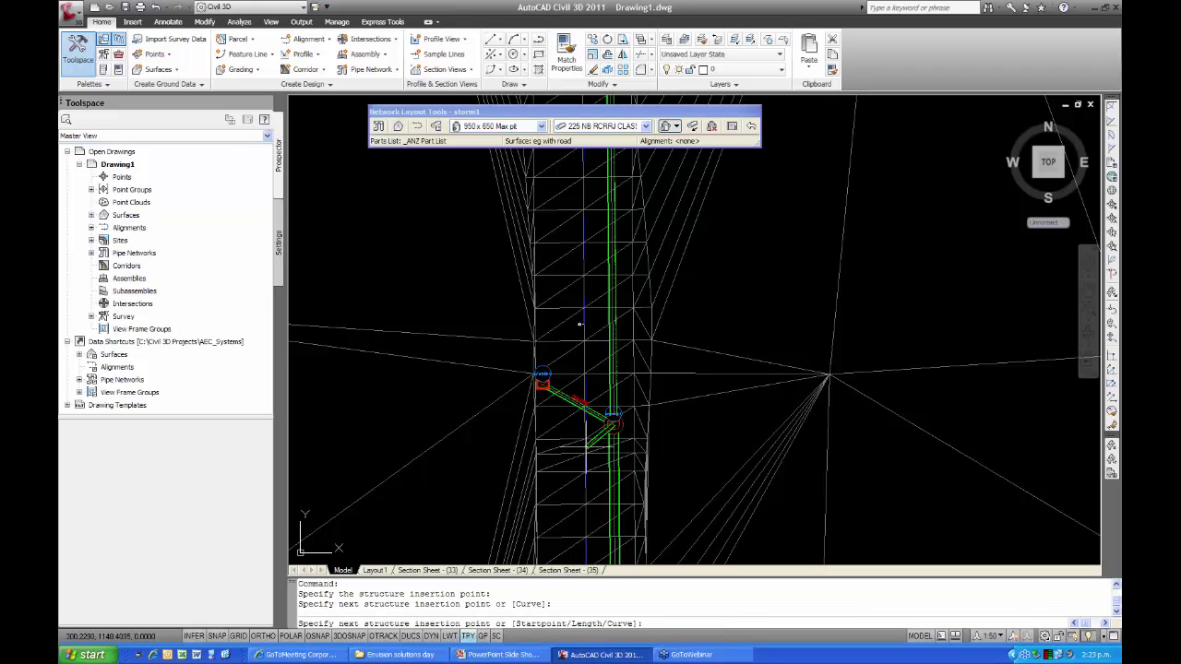
pyautogui.press('Escape')
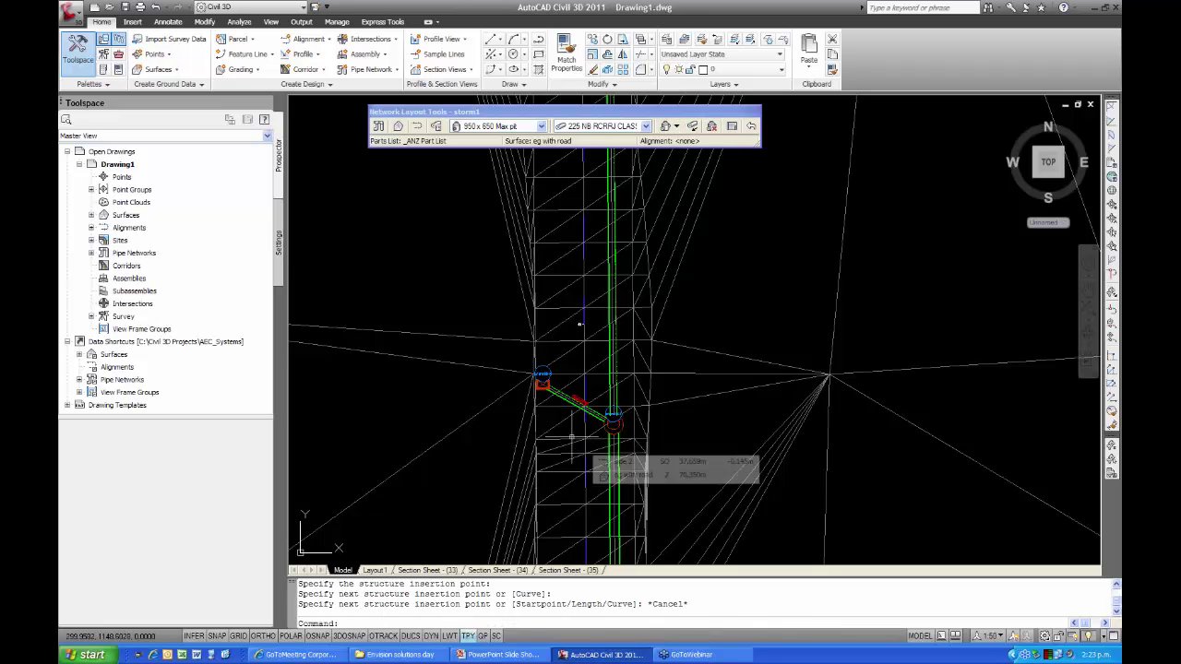
pyautogui.scroll(-5, 579, 324)
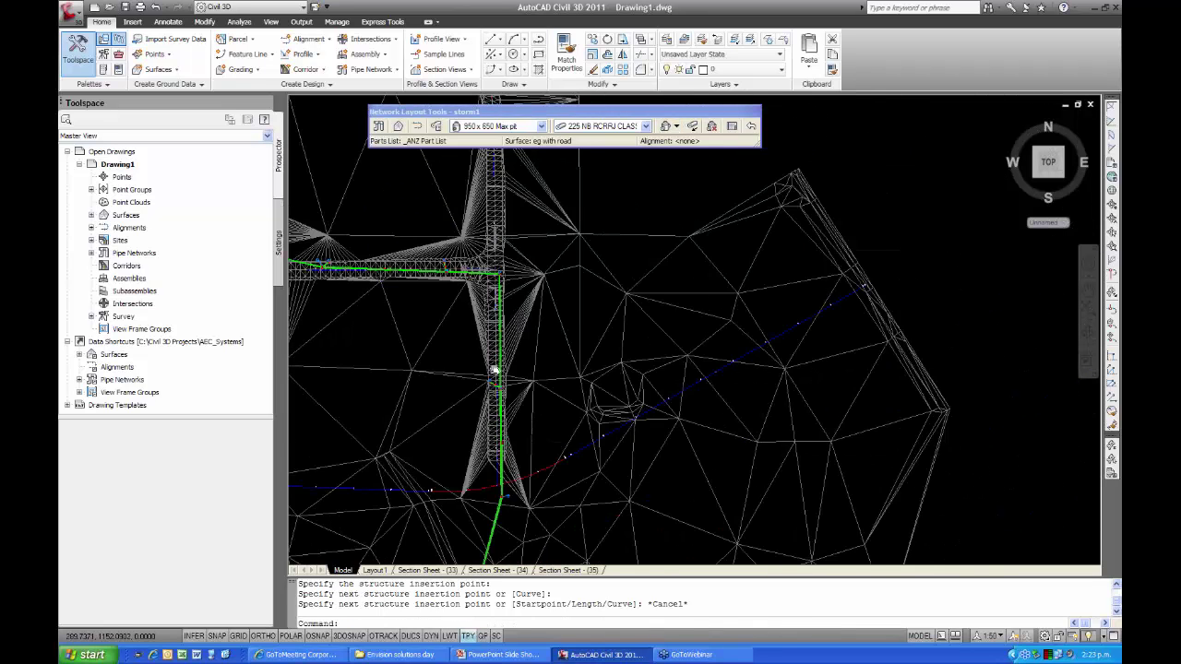
pyautogui.scroll(1, 462, 360)
pyautogui.moveTo(444, 349); pyautogui.dragTo(559, 377, button='middle')
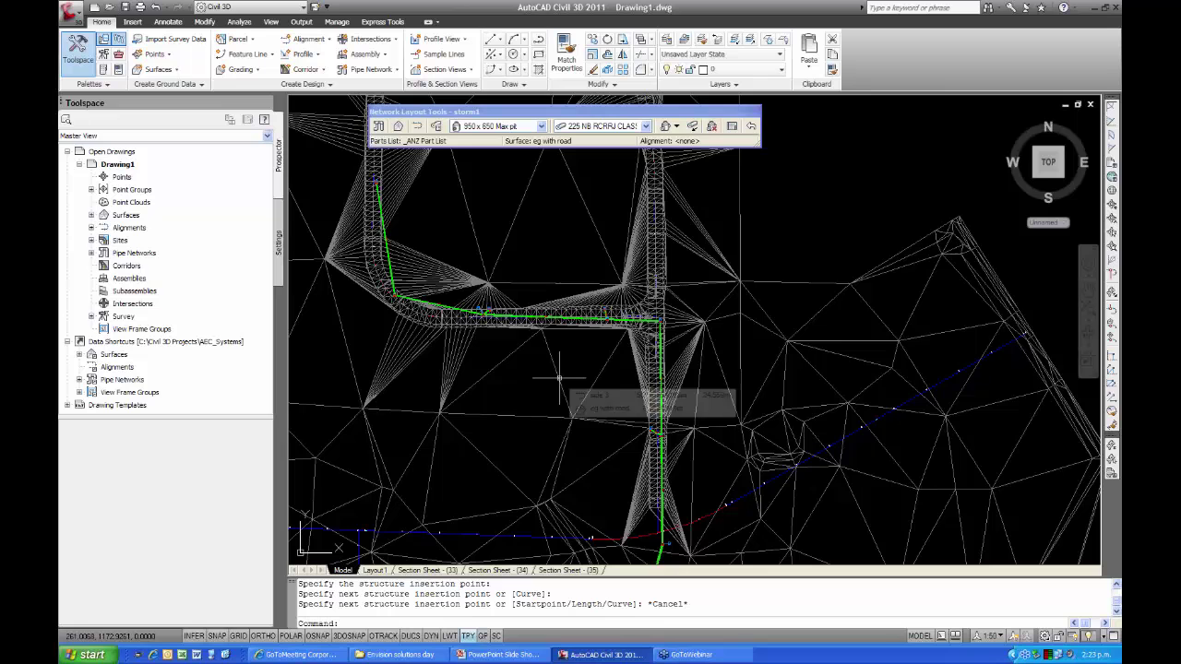
pyautogui.moveTo(551, 433)
pyautogui.mouseDown(button='middle')
pyautogui.moveTo(535, 285)
pyautogui.moveTo(540, 313)
pyautogui.mouseUp(button='middle')
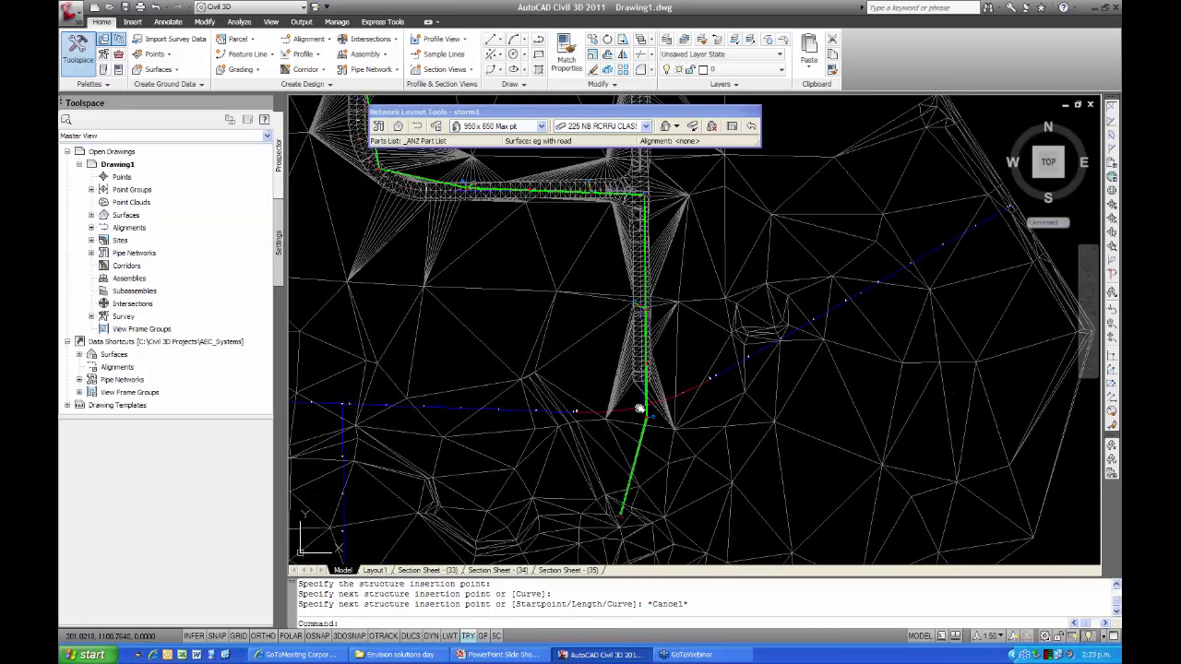
pyautogui.moveTo(637, 366); pyautogui.dragTo(626, 547, button='middle')
pyautogui.scroll(2, 650, 411)
pyautogui.moveTo(646, 351); pyautogui.dragTo(646, 403, button='middle')
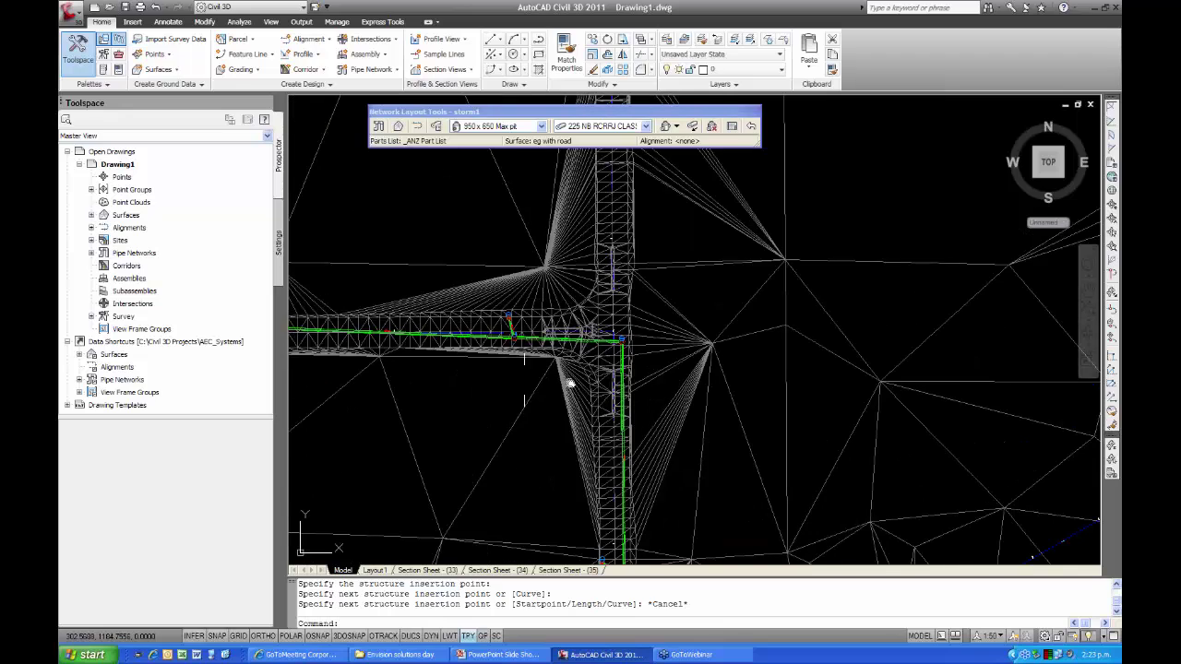
pyautogui.moveTo(544, 437); pyautogui.dragTo(635, 396, button='middle')
pyautogui.scroll(4, 635, 396)
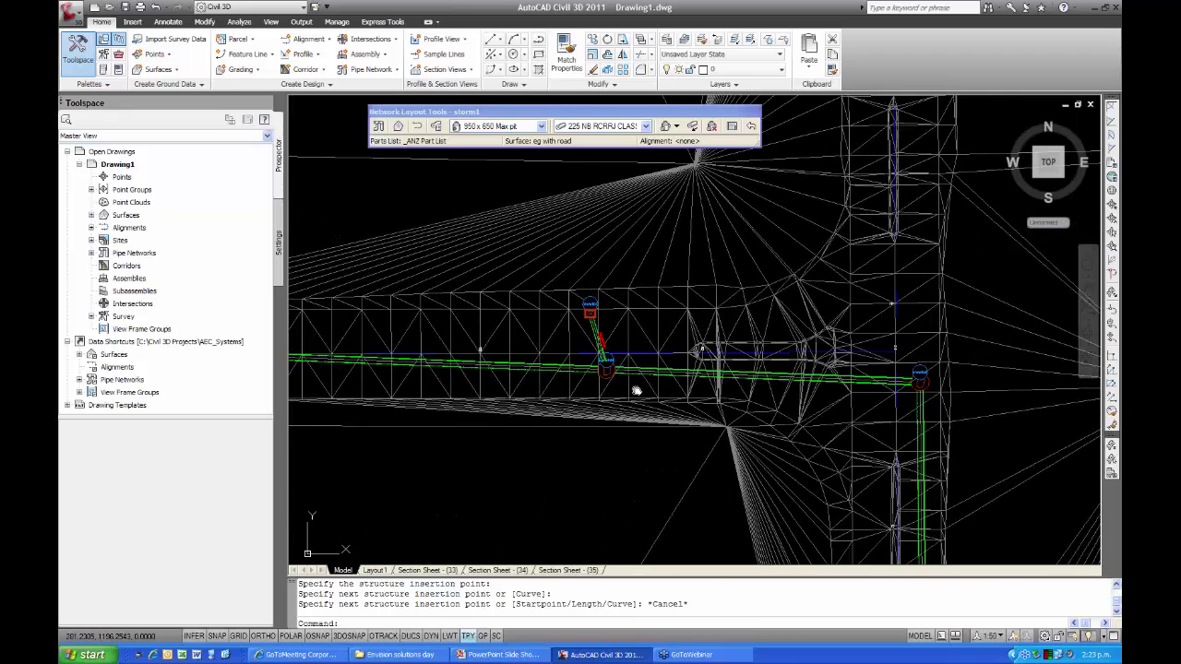
pyautogui.scroll(4, 636, 381)
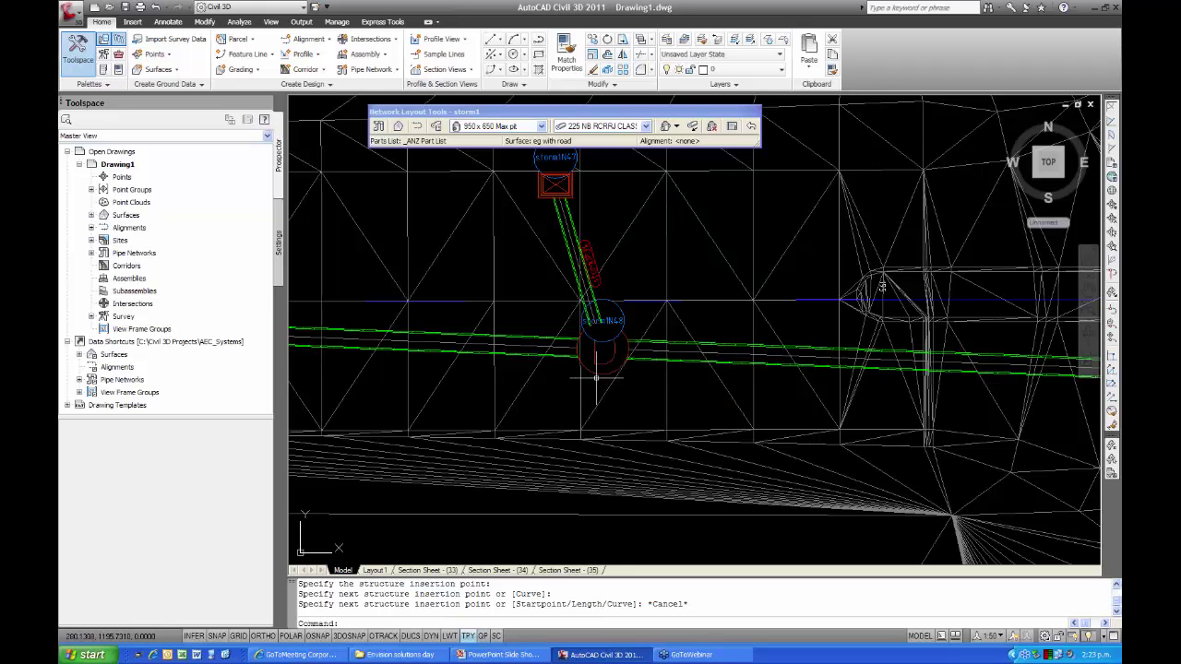
# Move the manhole at the first lateral's end onto the main storm pipe line using its grip
pyautogui.click(599, 373)
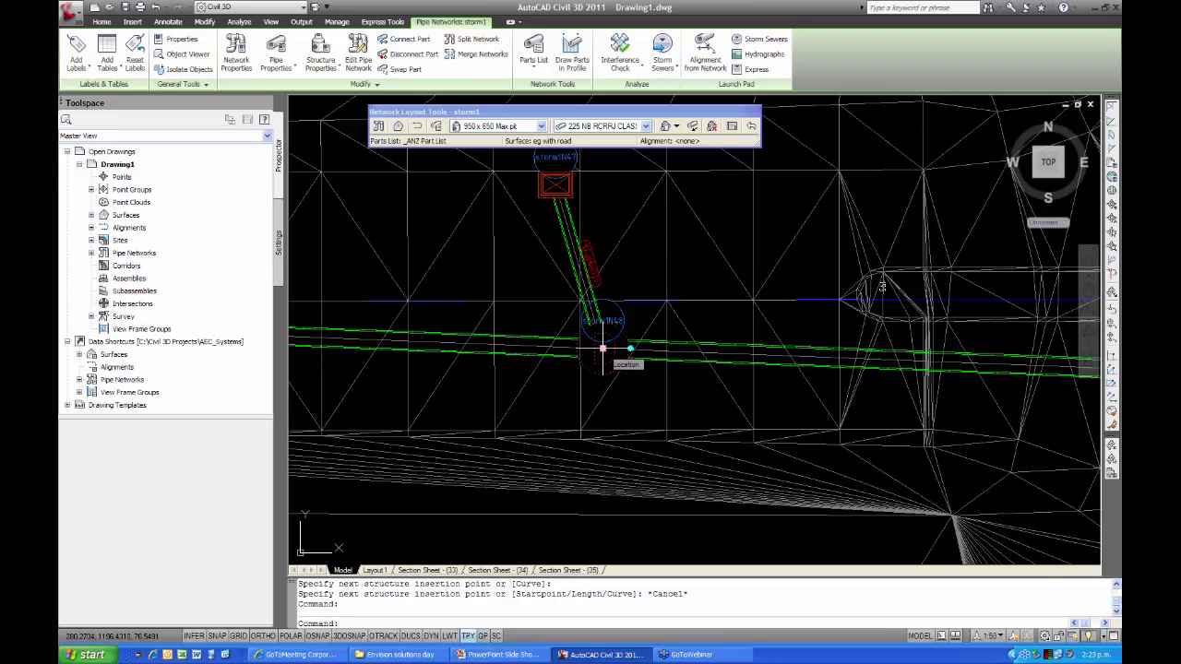
pyautogui.click(602, 349)
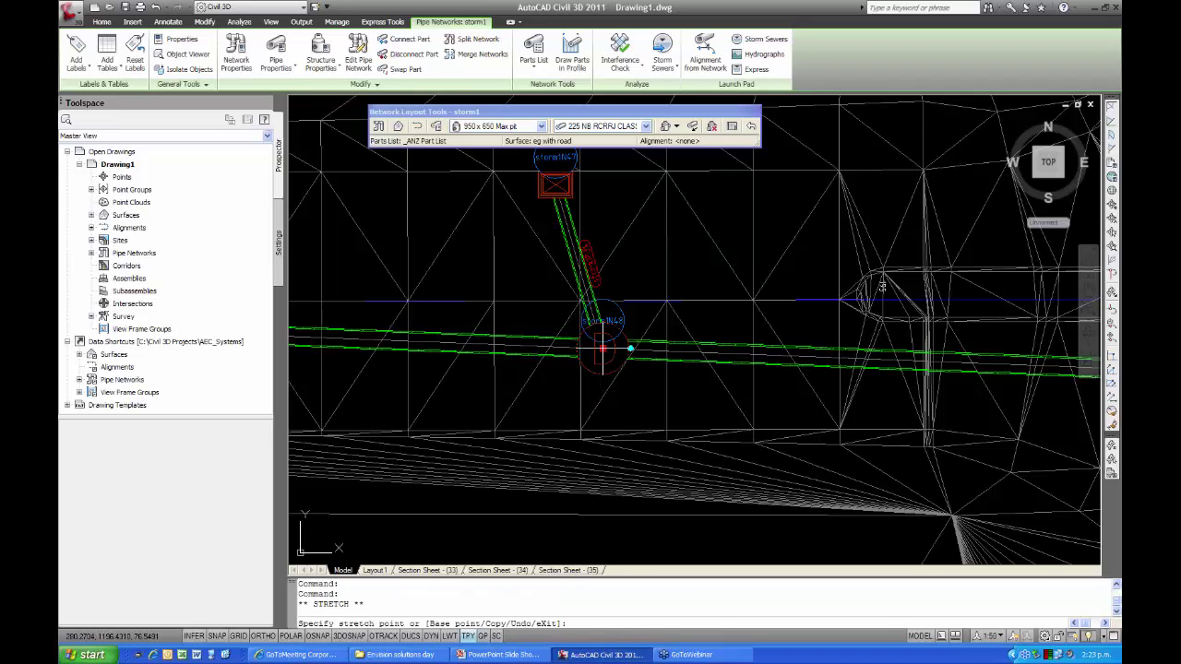
pyautogui.click(633, 299)
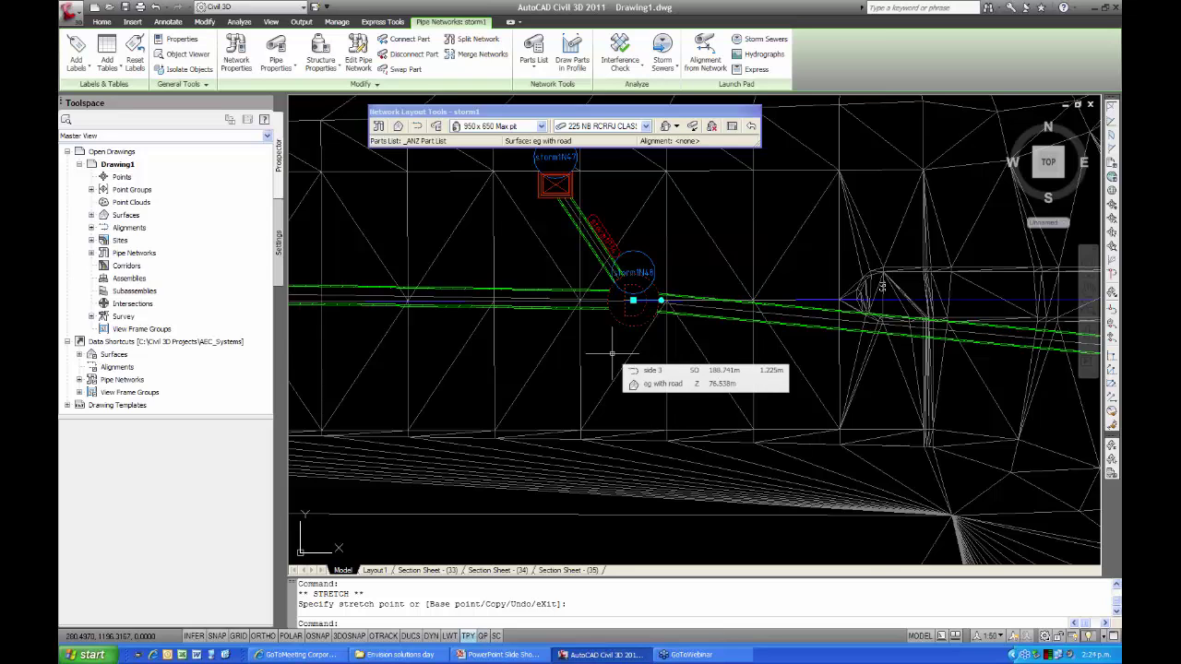
pyautogui.scroll(-2, 577, 349)
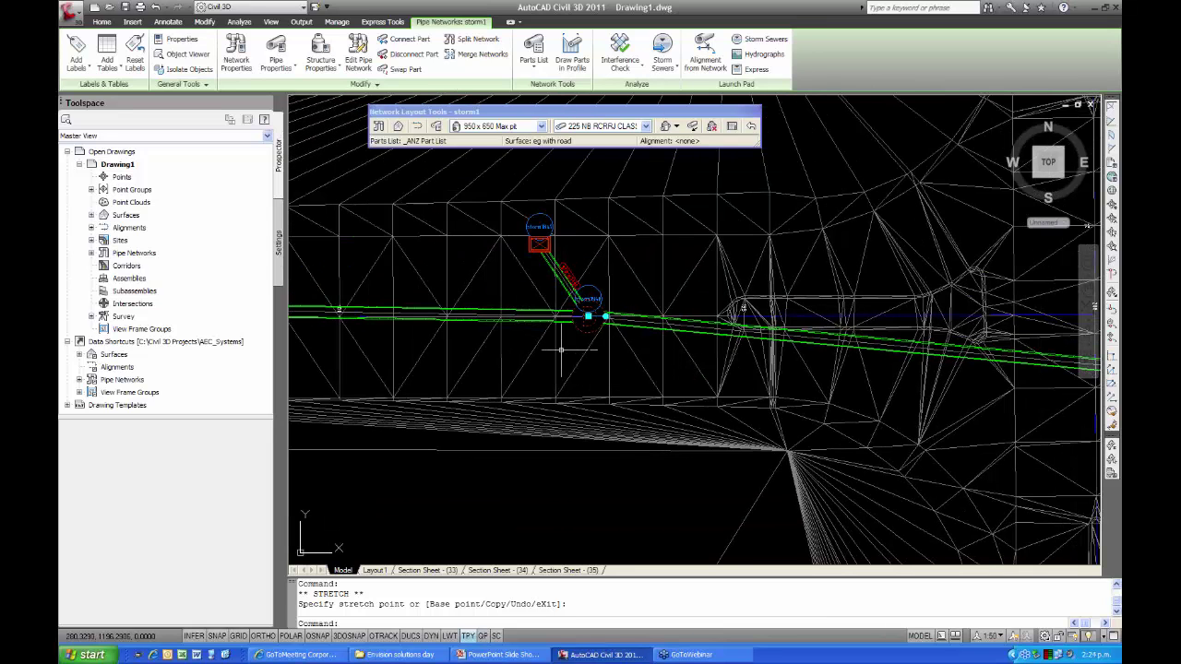
pyautogui.moveTo(561, 348); pyautogui.dragTo(579, 348, button='middle')
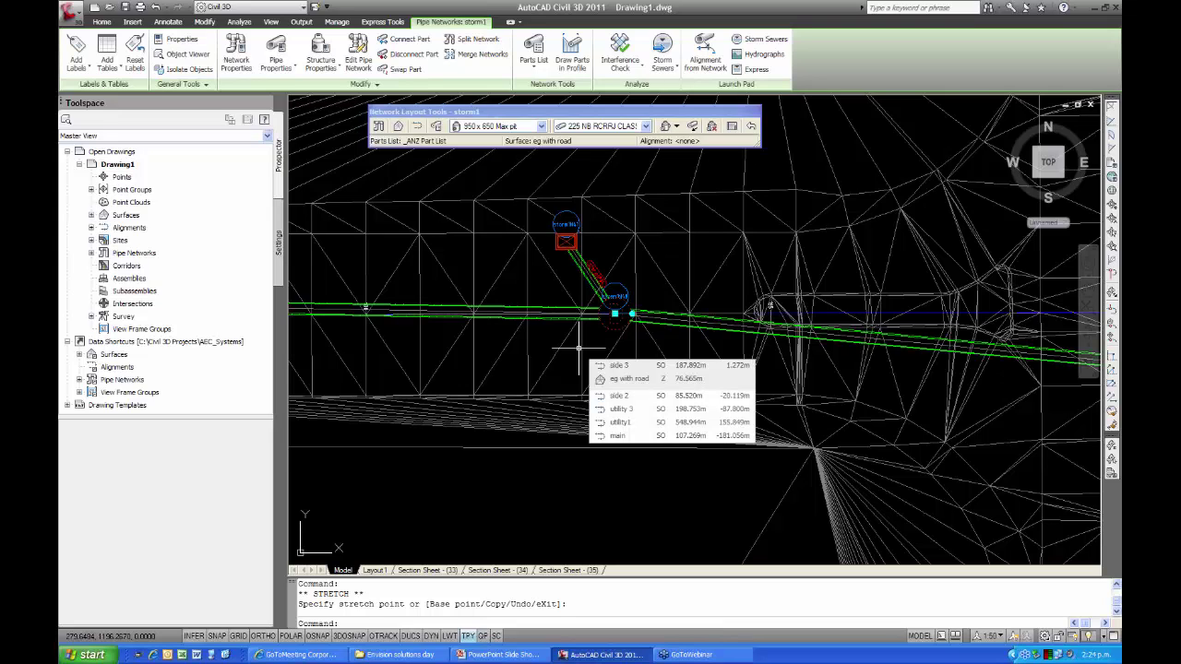
# Clear the selection, then select the main pipe and the side pit at the lateral's top
pyautogui.press('Escape')
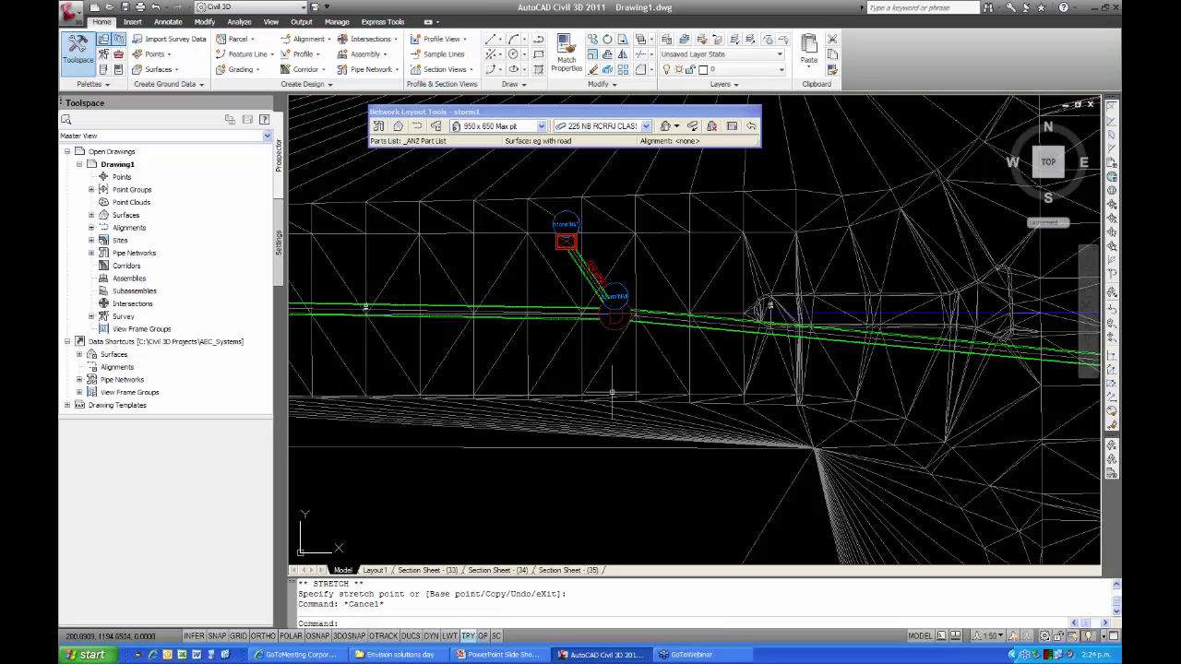
pyautogui.click(675, 325)
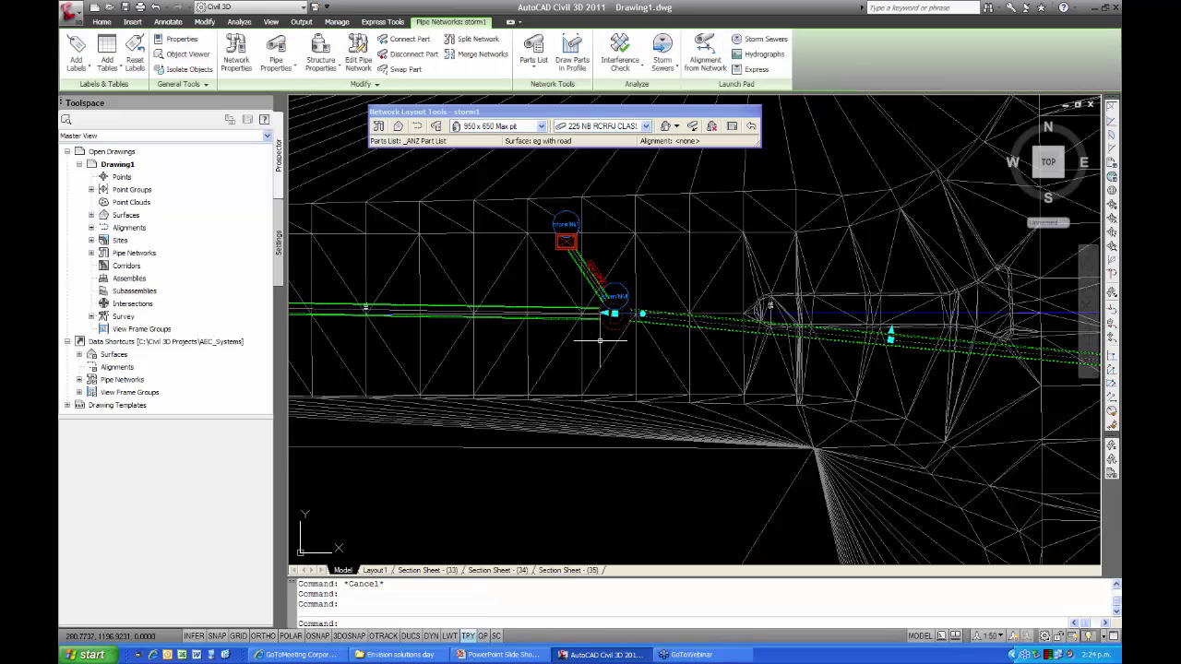
pyautogui.moveTo(600, 341)
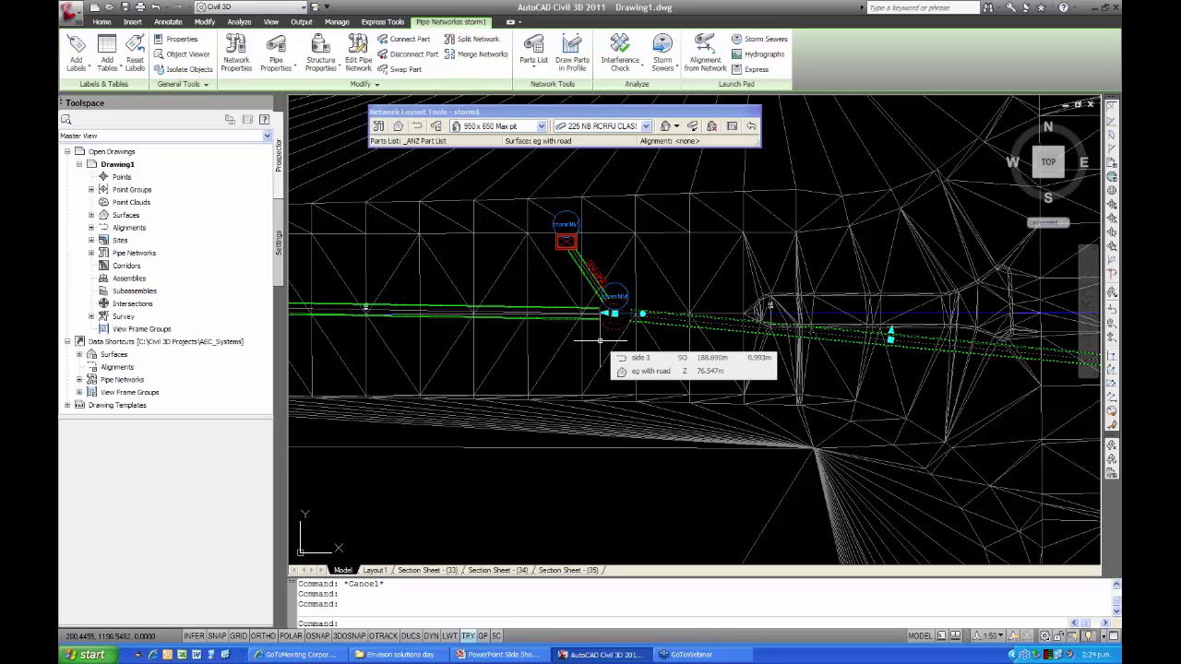
pyautogui.click(565, 241)
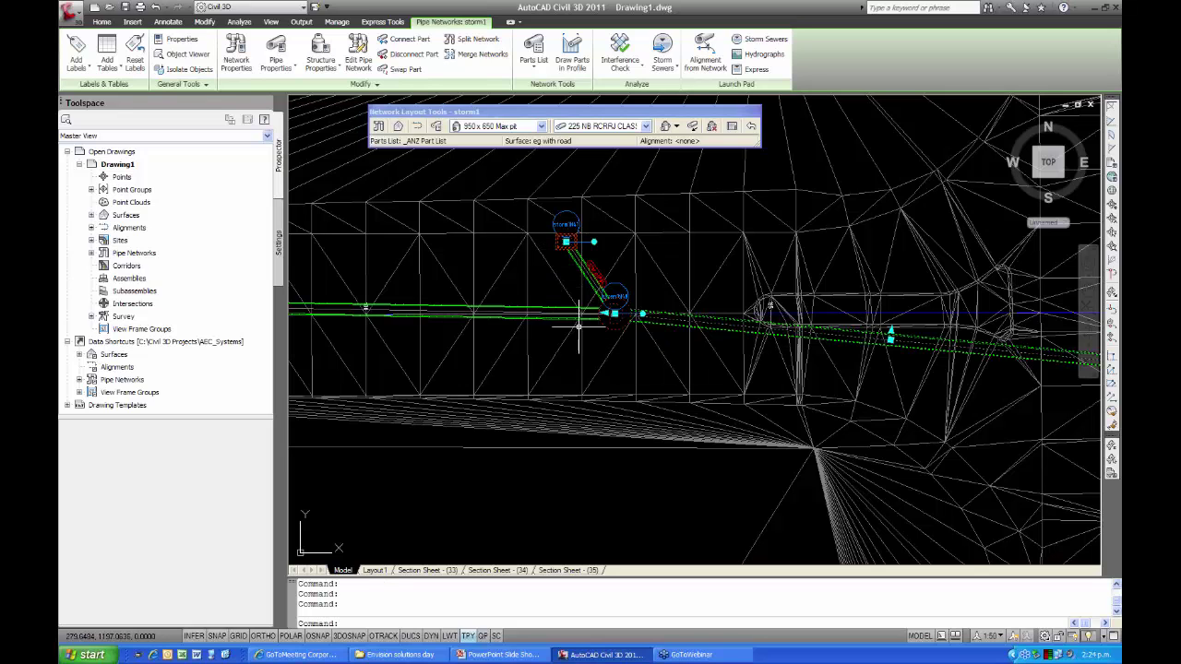
pyautogui.scroll(-6, 579, 325)
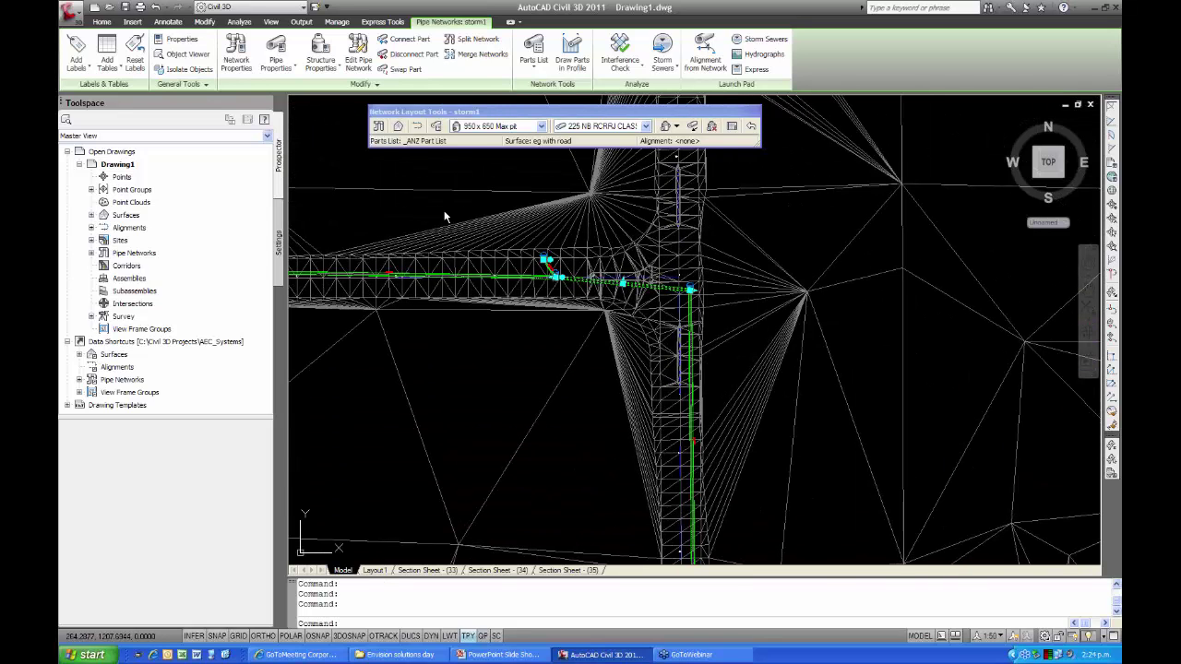
# Select all storm1 pipes with Select Similar, then add the end structure and TIN surface
pyautogui.rightClick(445, 216)
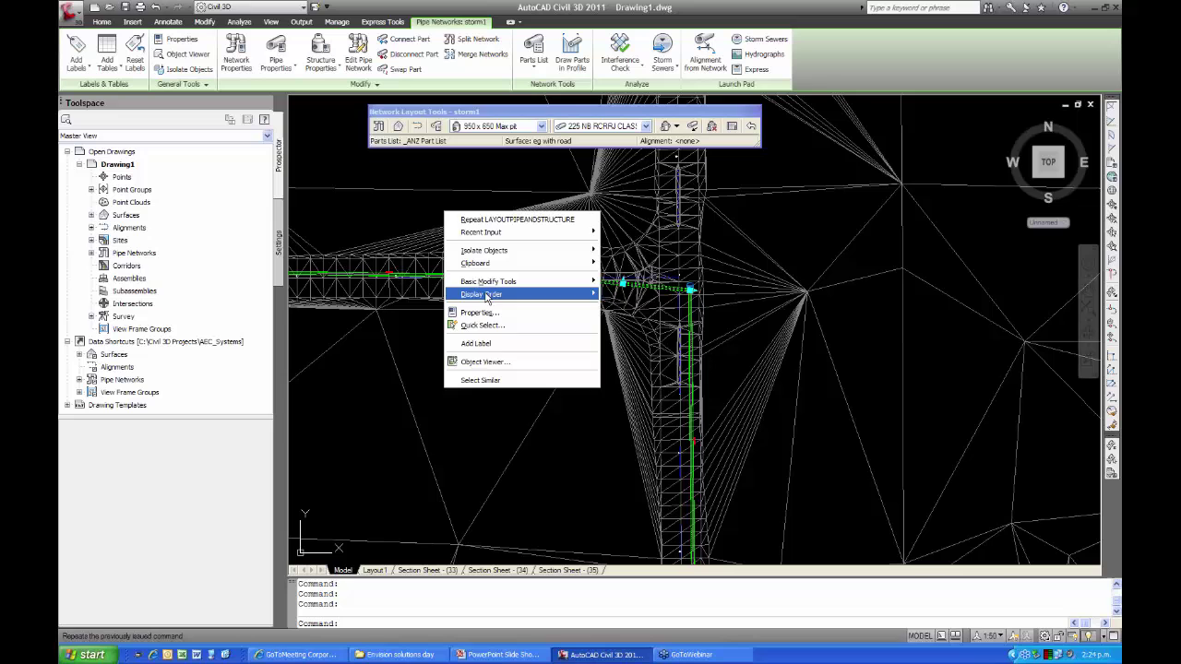
pyautogui.click(534, 380)
pyautogui.scroll(5, 564, 454)
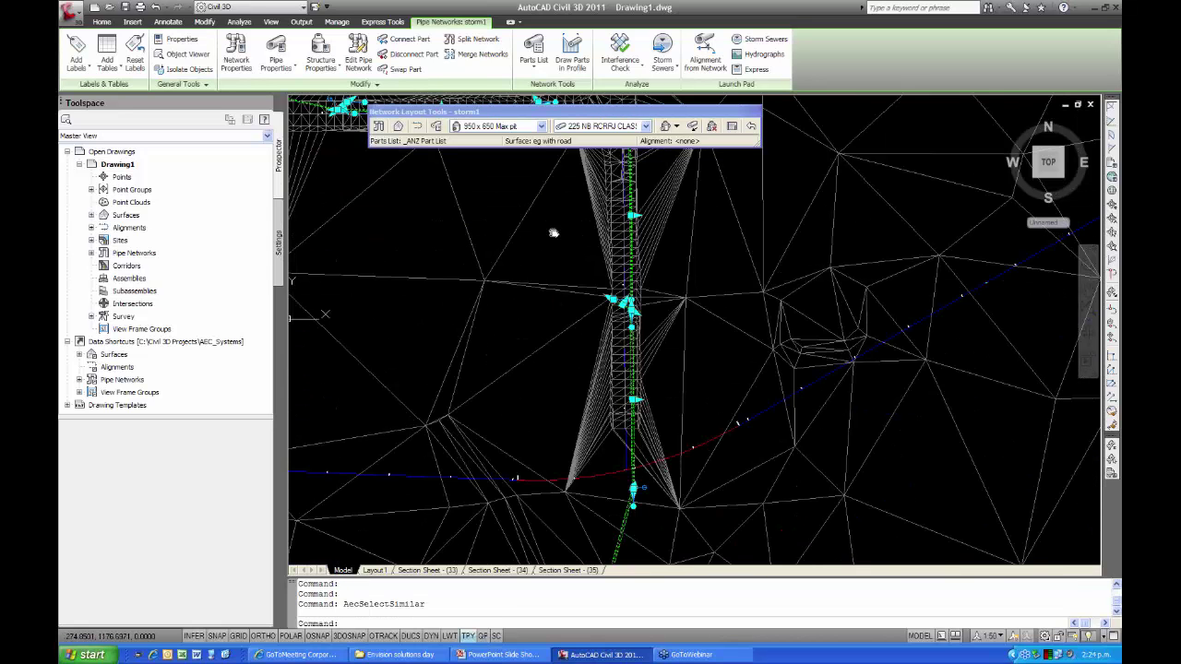
pyautogui.moveTo(559, 462); pyautogui.dragTo(557, 317, button='middle')
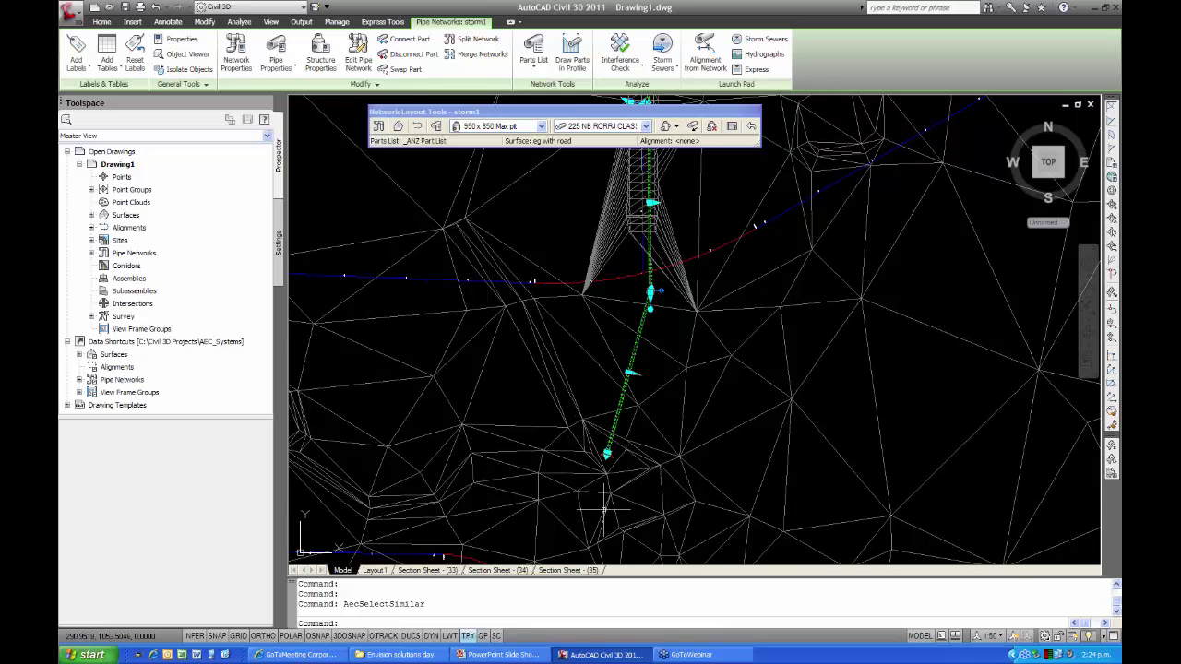
pyautogui.scroll(3, 604, 508)
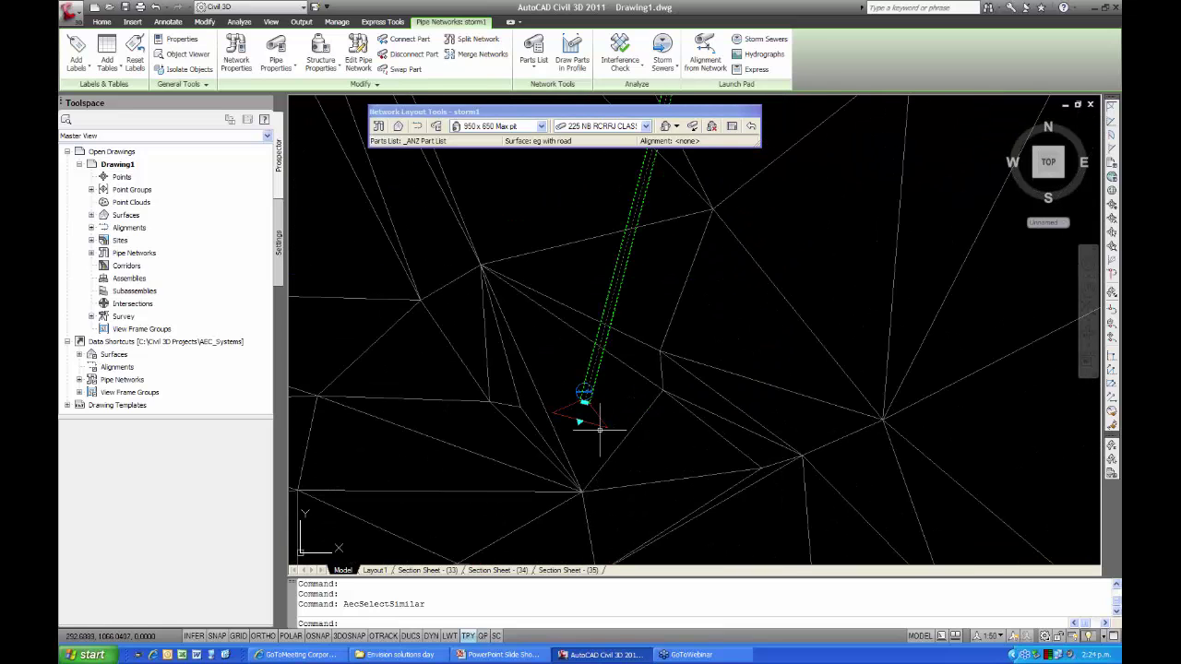
pyautogui.click(600, 417)
pyautogui.scroll(-2, 637, 417)
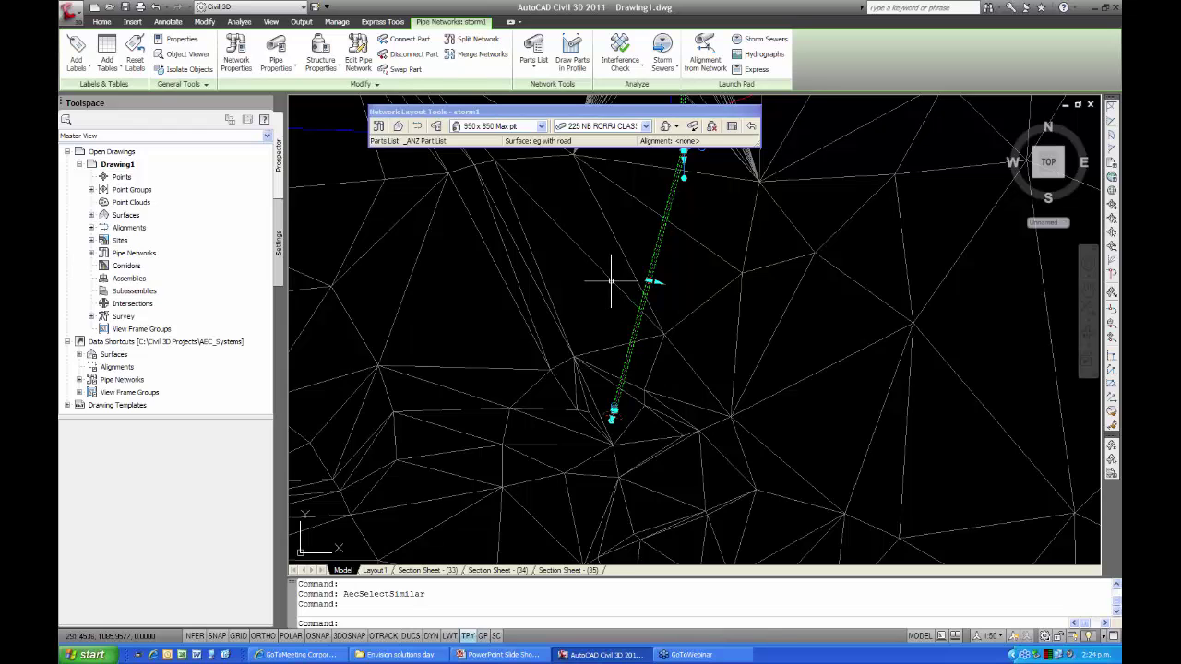
pyautogui.click(611, 277)
pyautogui.rightClick(587, 284)
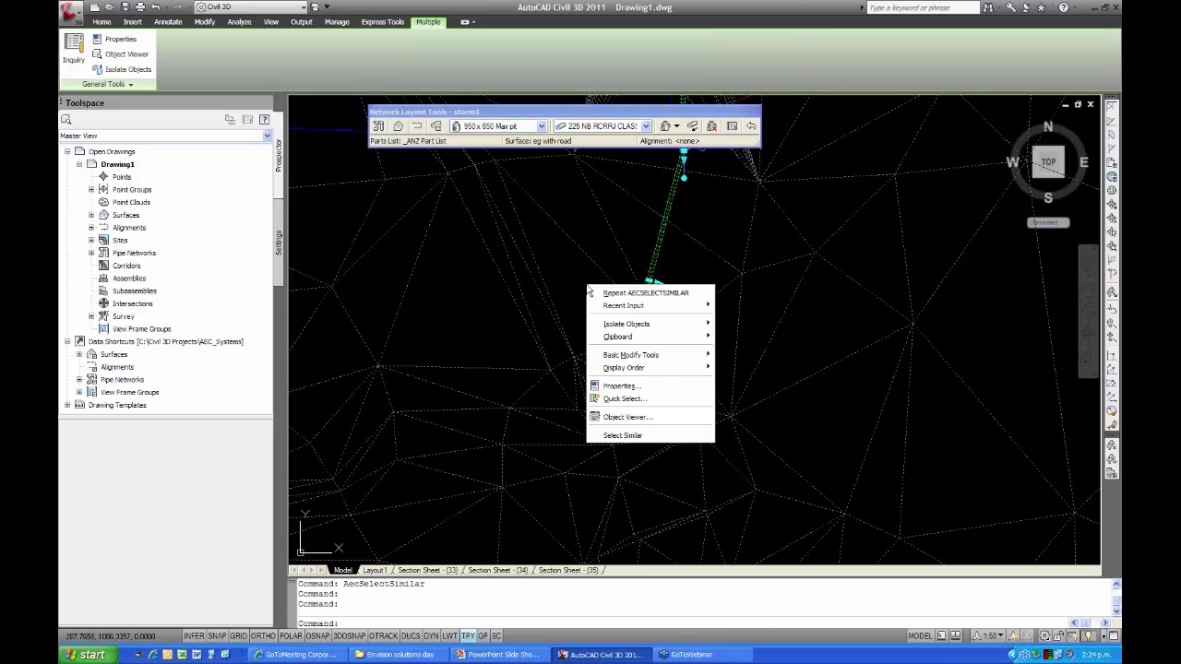
# Open the selection in the Object Viewer and orbit and pan across the pipe network
pyautogui.click(643, 435)
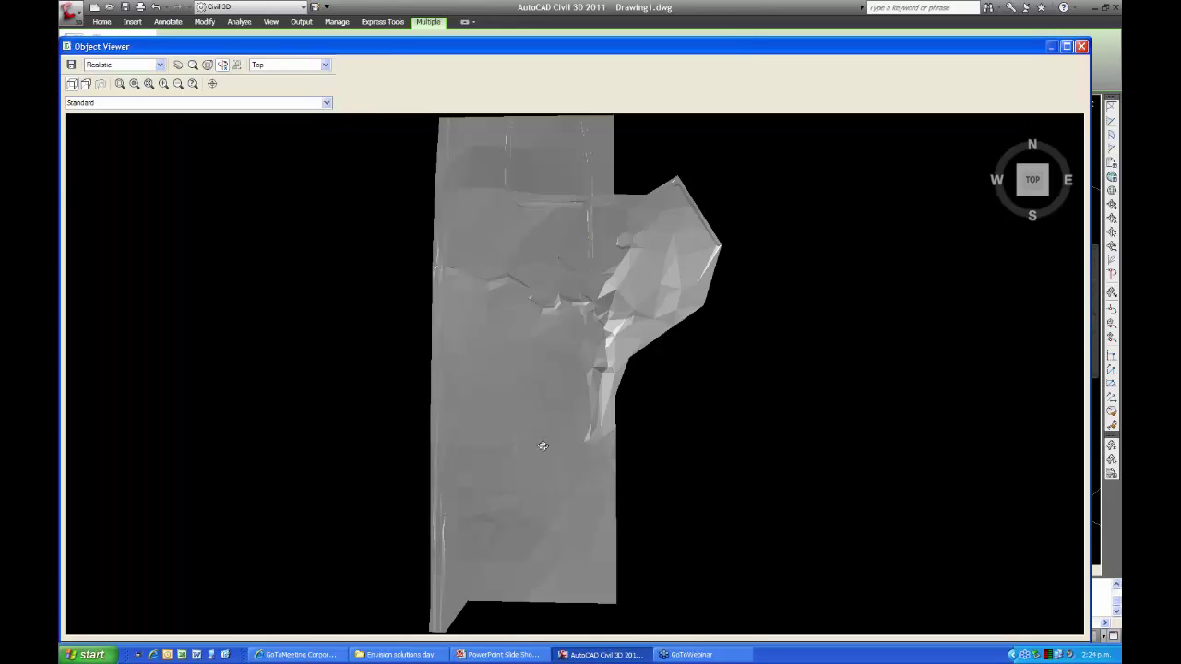
pyautogui.moveTo(547, 461); pyautogui.dragTo(440, 220)
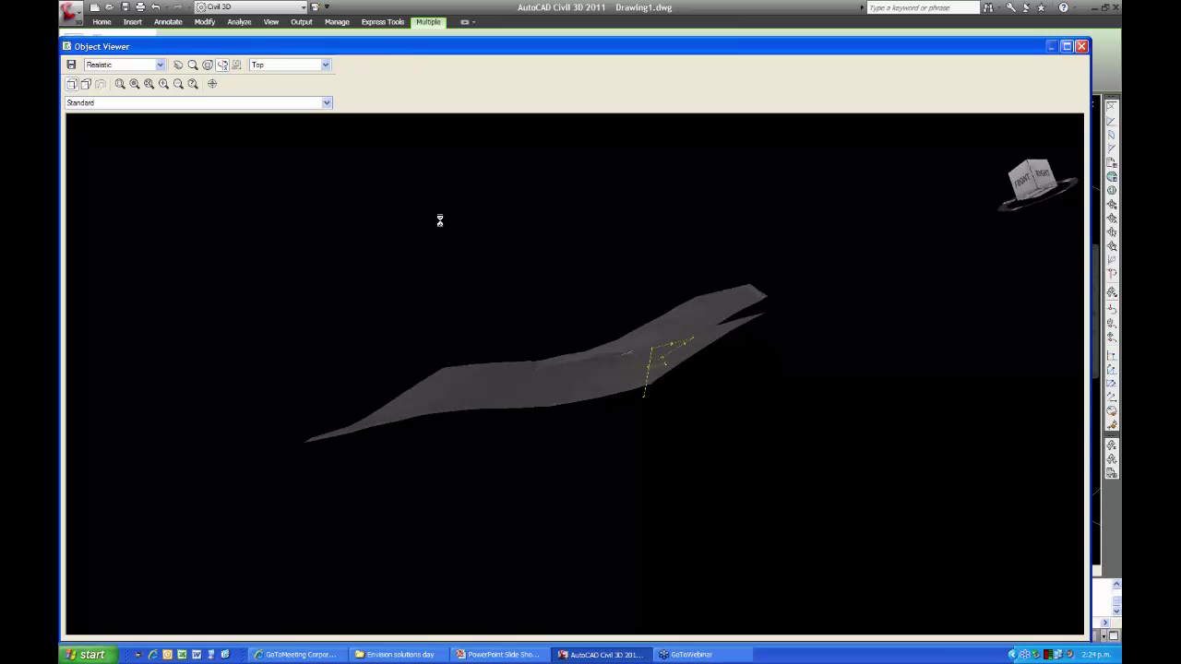
pyautogui.scroll(3, 682, 373)
pyautogui.moveTo(716, 374); pyautogui.dragTo(628, 343)
pyautogui.scroll(3, 641, 330)
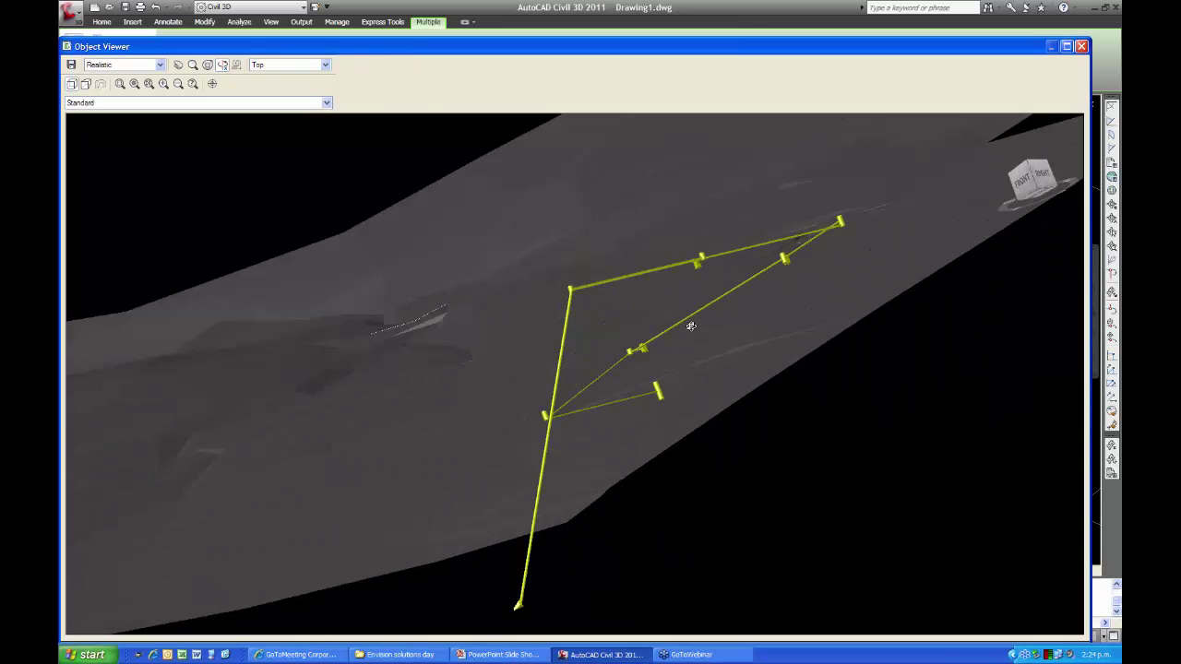
pyautogui.moveTo(691, 326); pyautogui.dragTo(589, 363, button='middle')
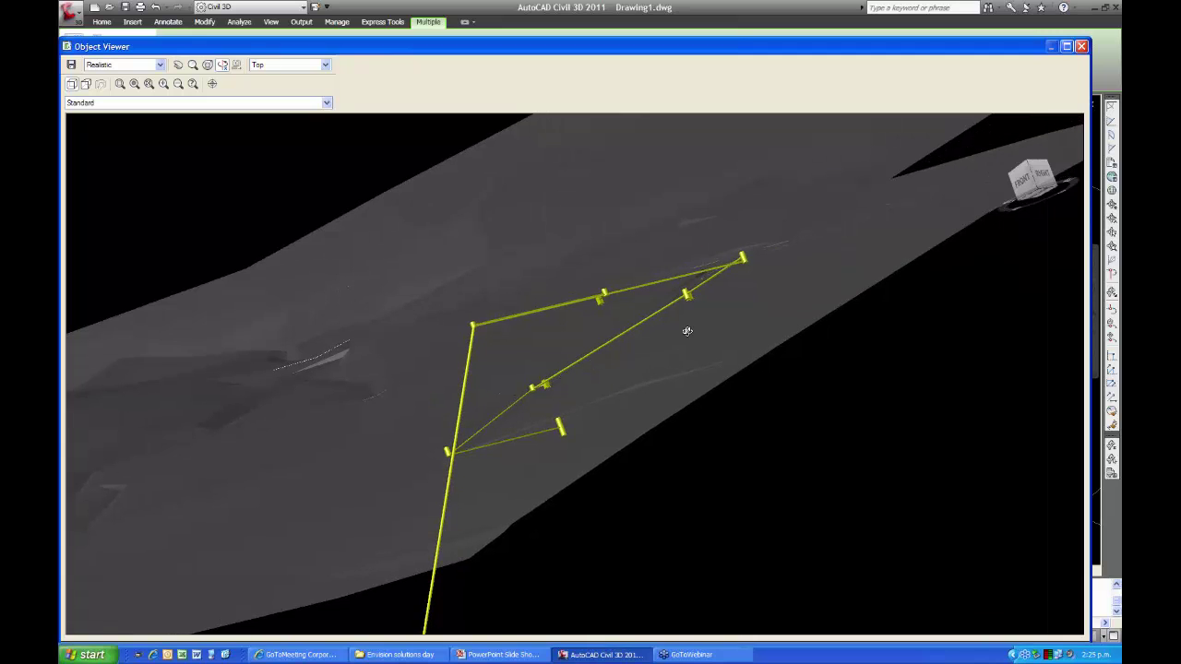
pyautogui.scroll(5, 689, 328)
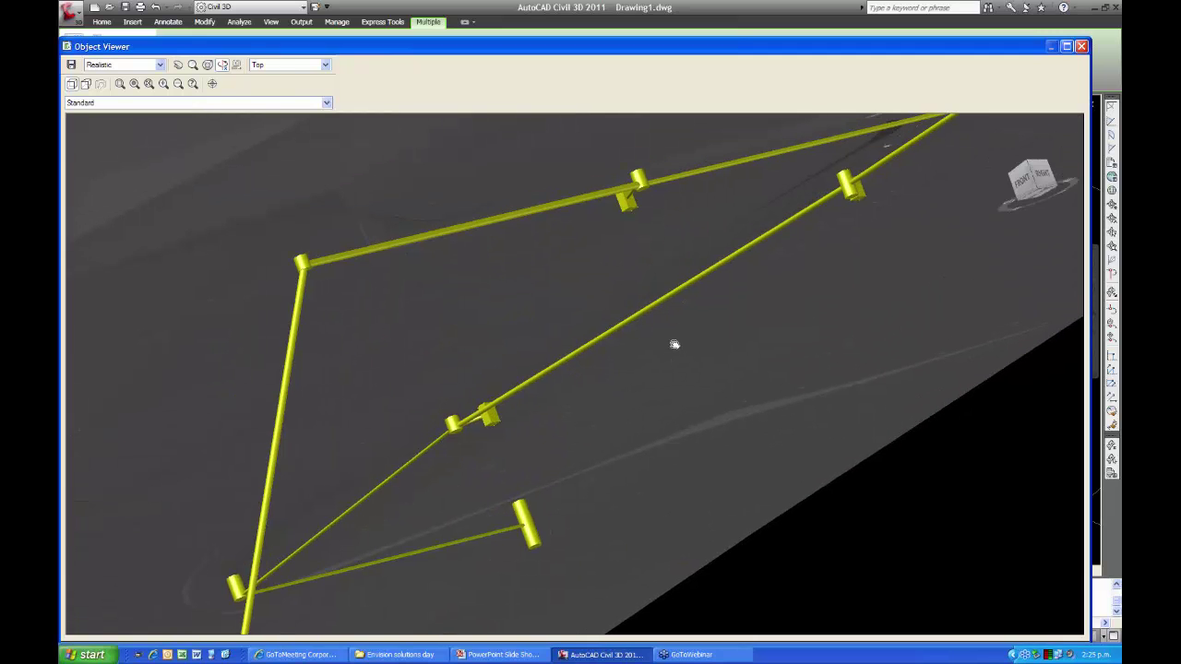
pyautogui.moveTo(697, 320); pyautogui.dragTo(433, 470, button='middle')
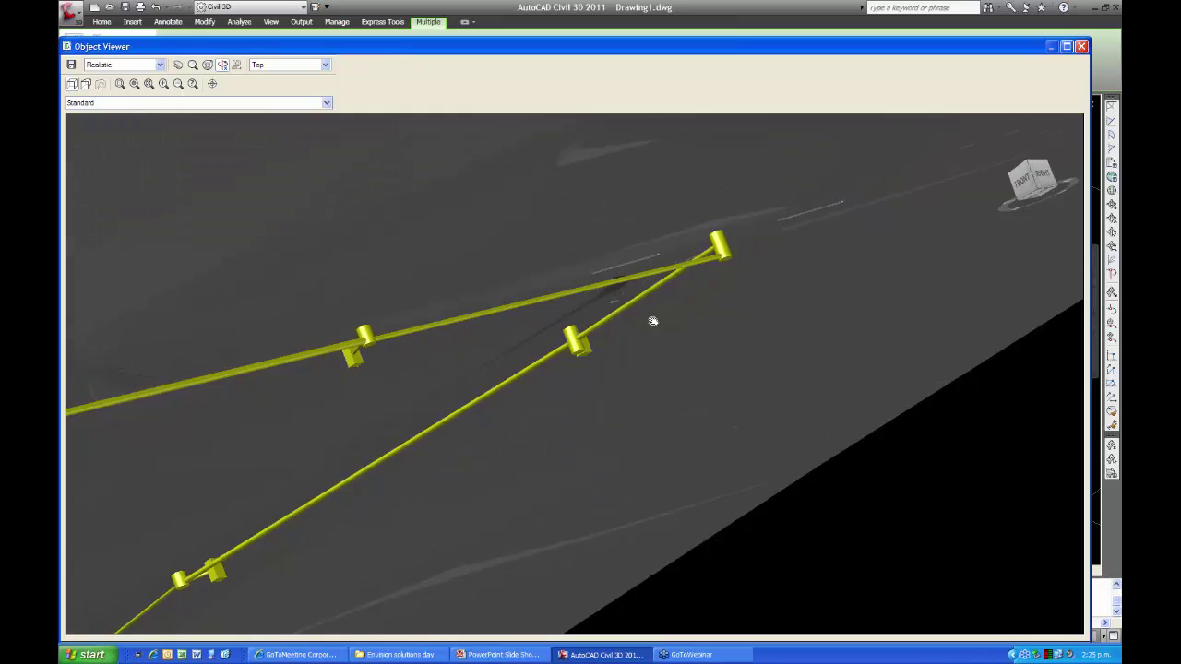
pyautogui.scroll(3, 667, 323)
pyautogui.moveTo(670, 330); pyautogui.dragTo(551, 399, button='middle')
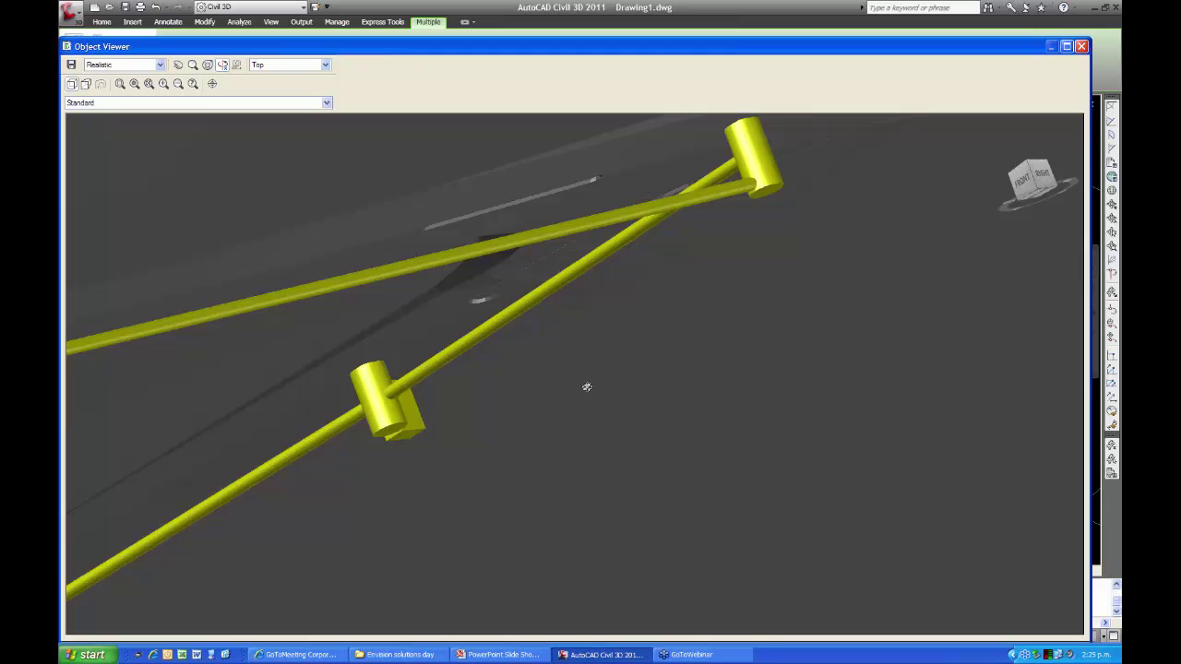
# Orbit down to see the whole network over the terrain, then move the viewer aside
pyautogui.moveTo(910, 262); pyautogui.dragTo(910, 345)
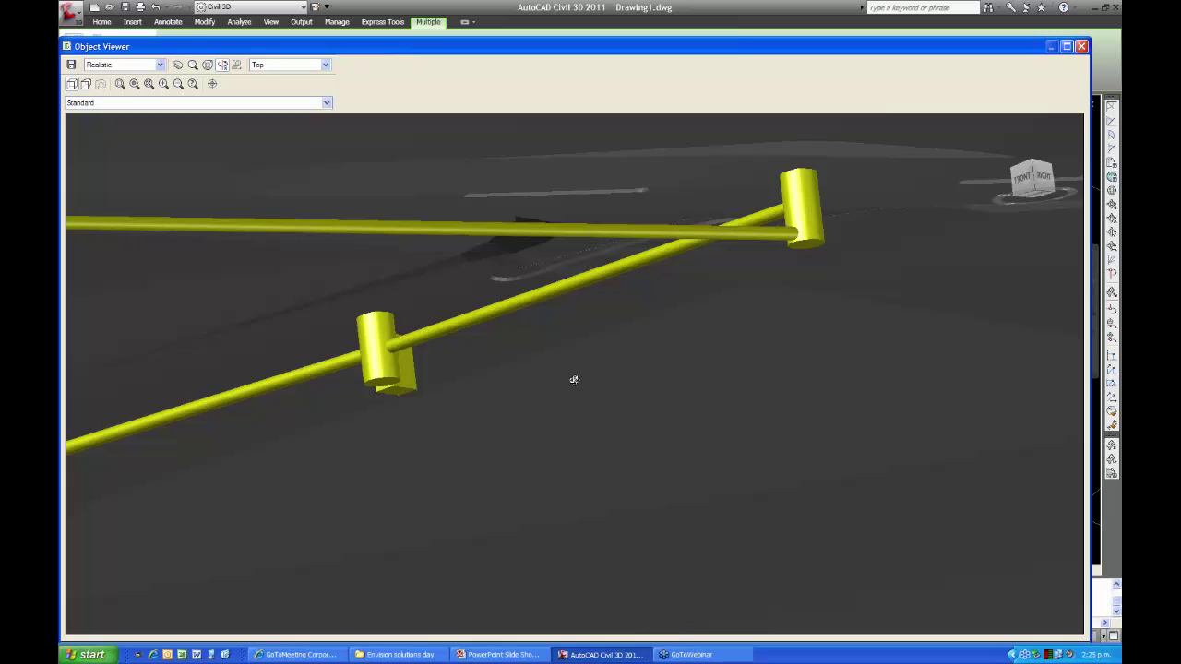
pyautogui.scroll(-6, 574, 380)
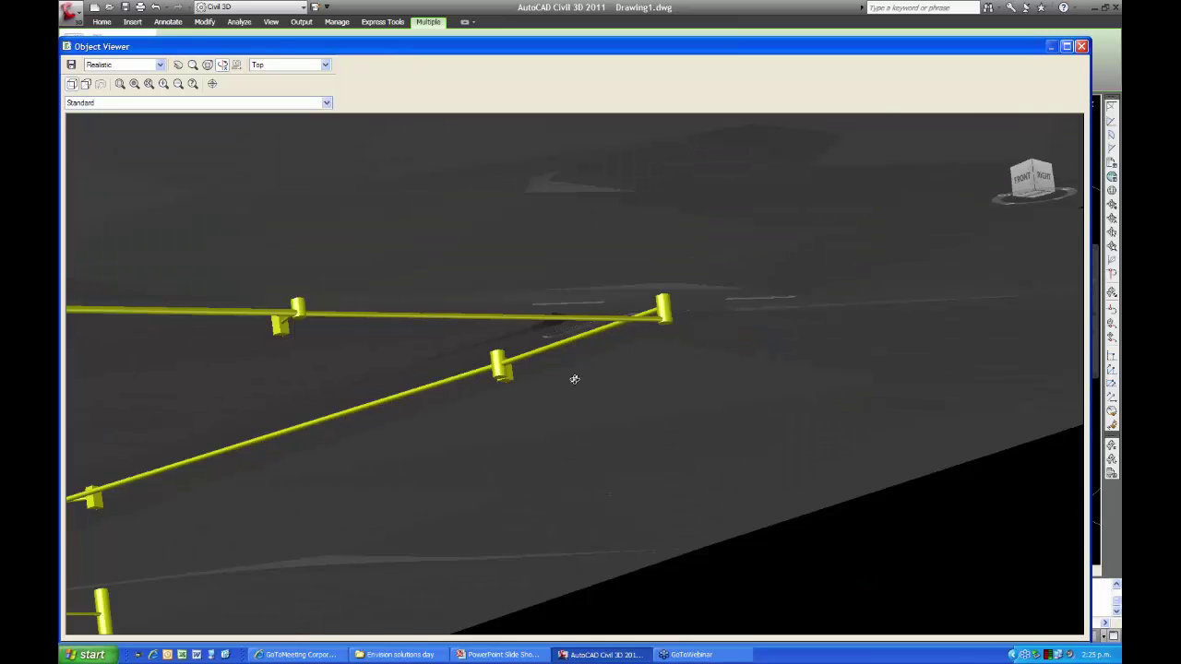
pyautogui.moveTo(422, 388); pyautogui.dragTo(453, 307)
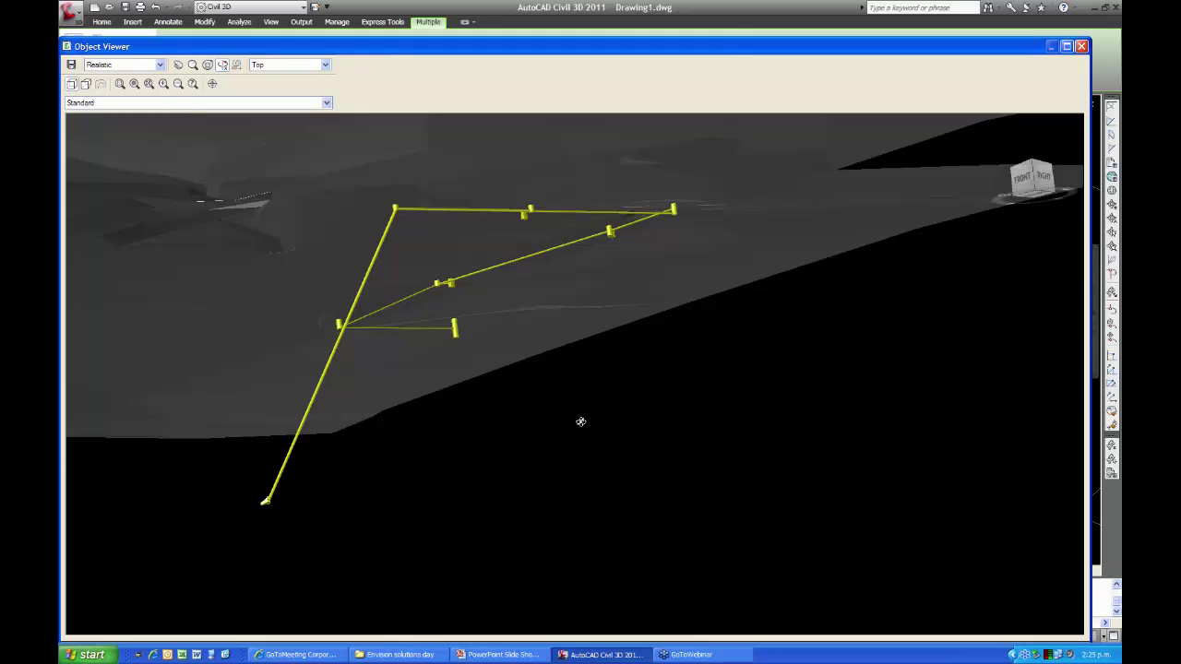
pyautogui.moveTo(836, 51); pyautogui.dragTo(385, 111)
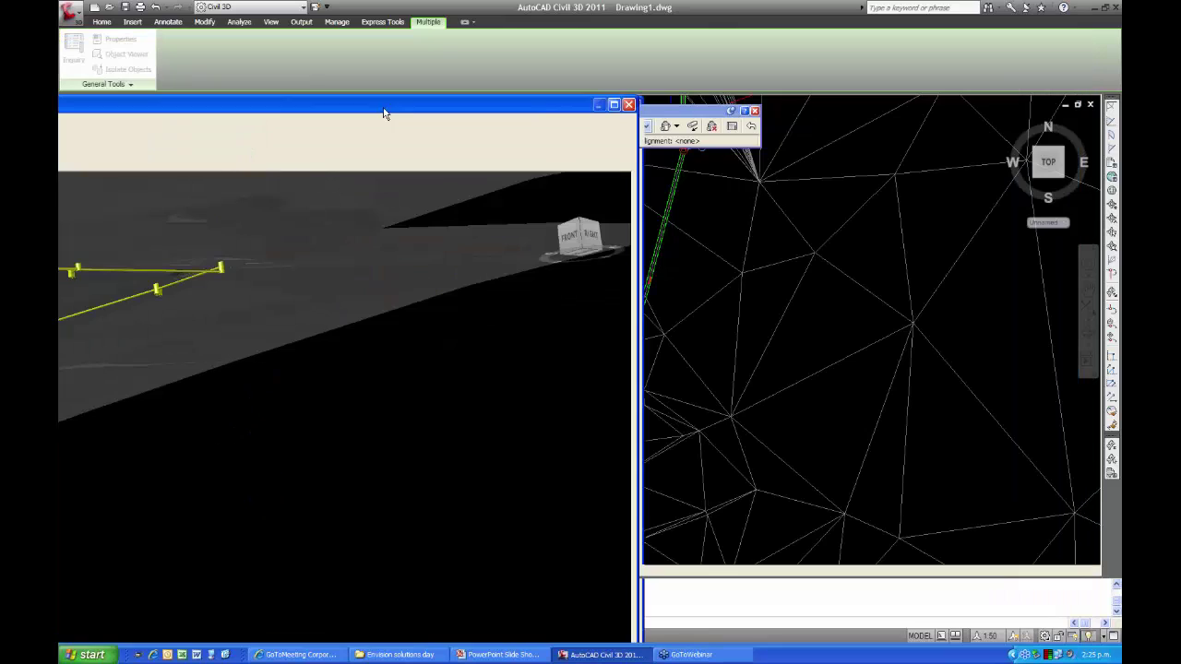
# Close the Object Viewer and Network Layout Tools, then zoom and pan to the corridor corner
pyautogui.click(863, 502)
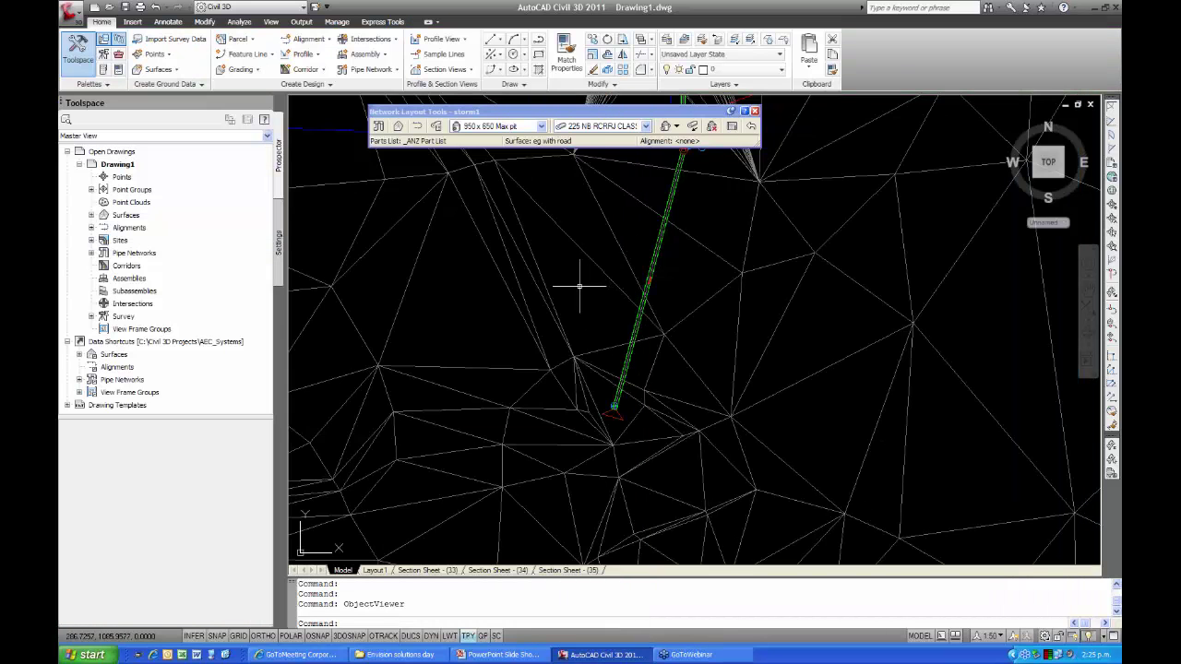
pyautogui.click(755, 112)
pyautogui.scroll(-5, 636, 341)
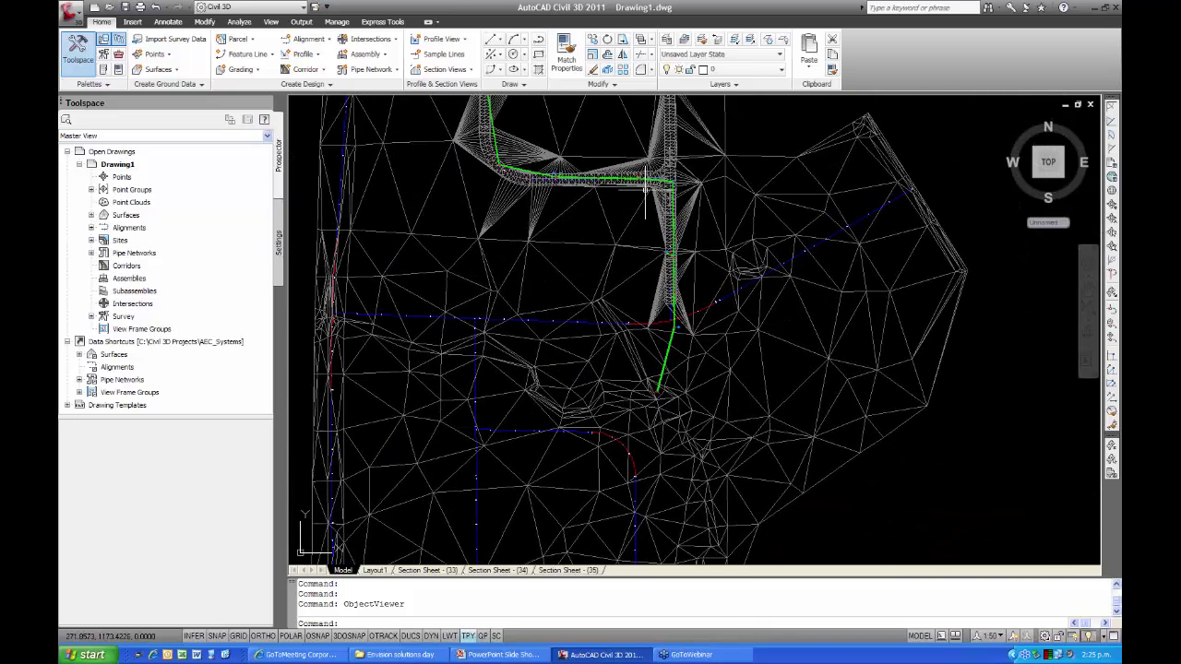
pyautogui.scroll(5, 643, 203)
pyautogui.moveTo(641, 202)
pyautogui.mouseDown(button='middle')
pyautogui.moveTo(685, 242)
pyautogui.moveTo(770, 240)
pyautogui.mouseUp(button='middle')
pyautogui.scroll(2, 717, 252)
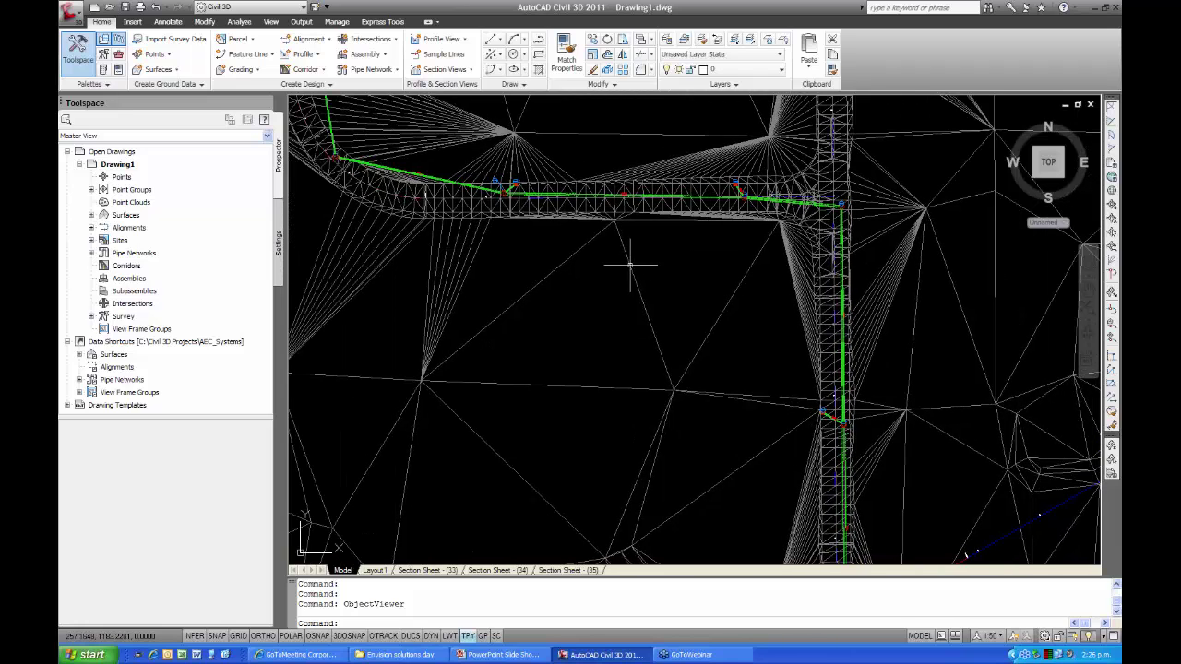
# Select a storm1 pipe and launch Edit Pipe Network from the Pipe Networks tab
pyautogui.click(434, 179)
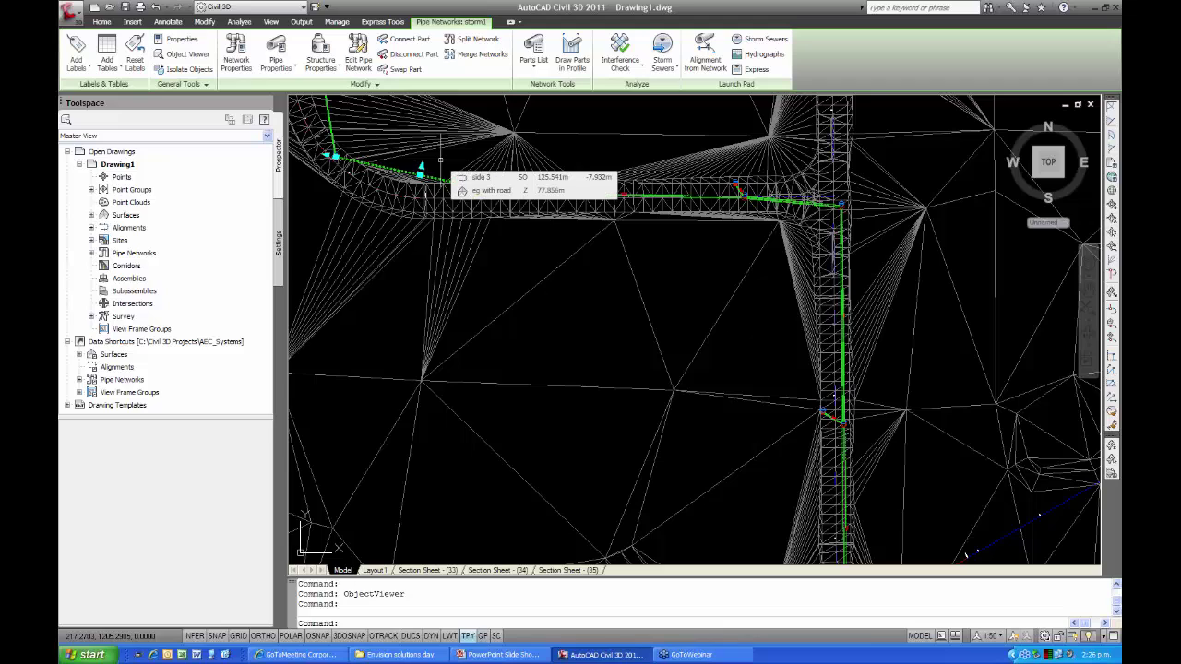
pyautogui.click(456, 182)
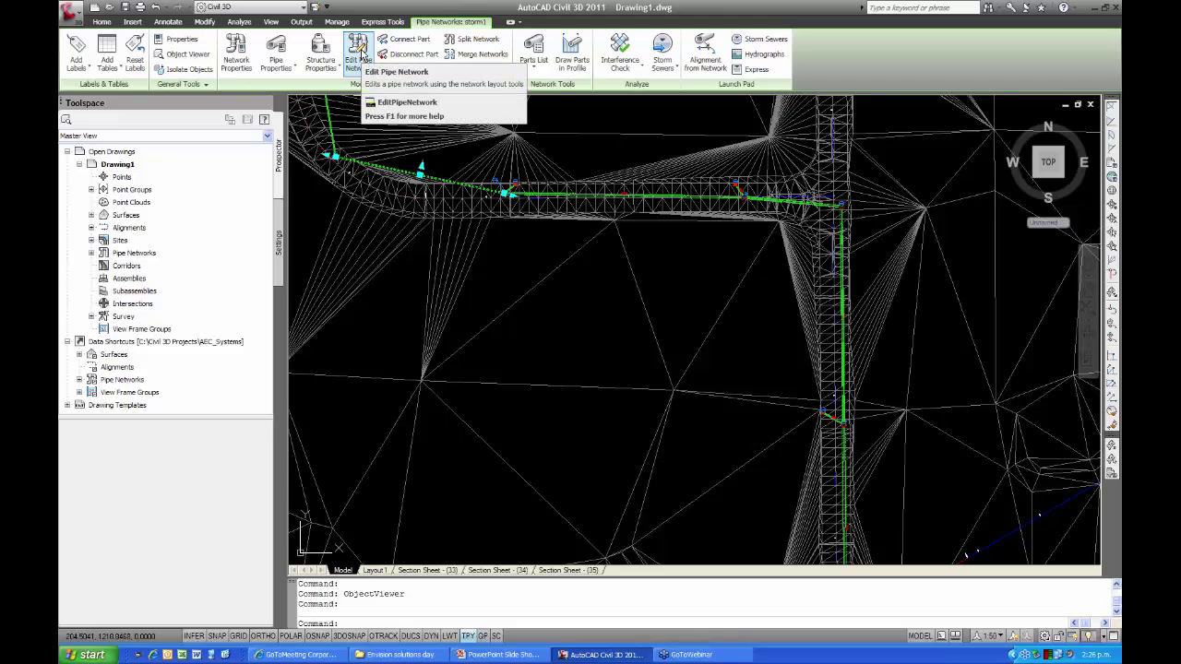
pyautogui.click(359, 57)
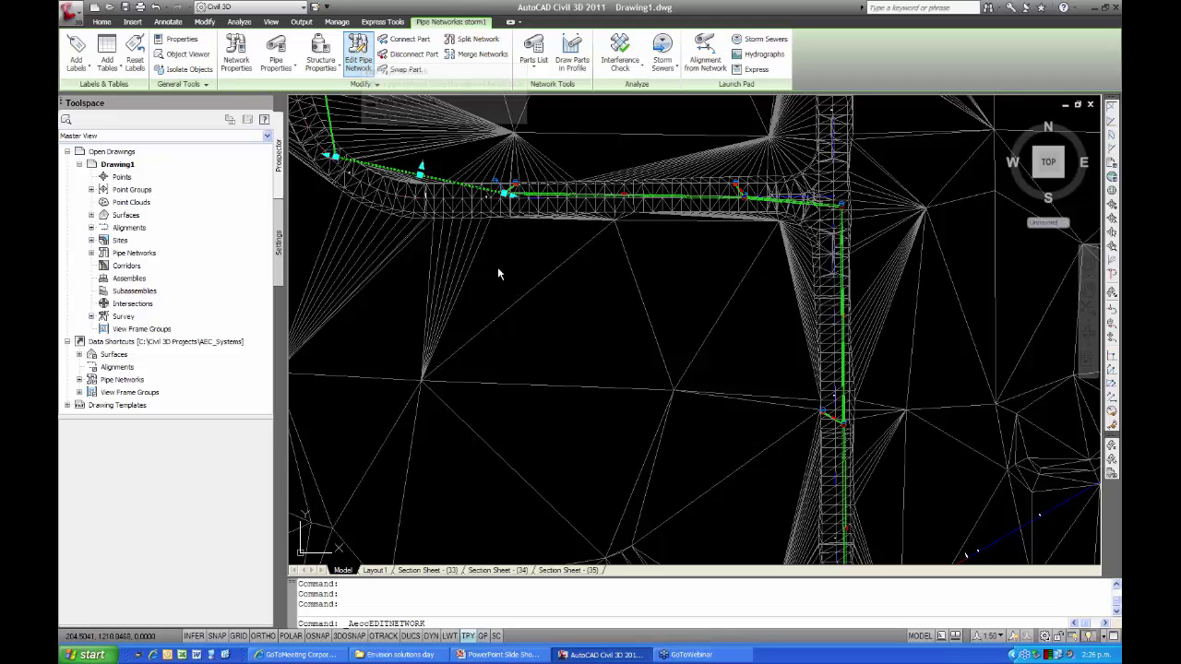
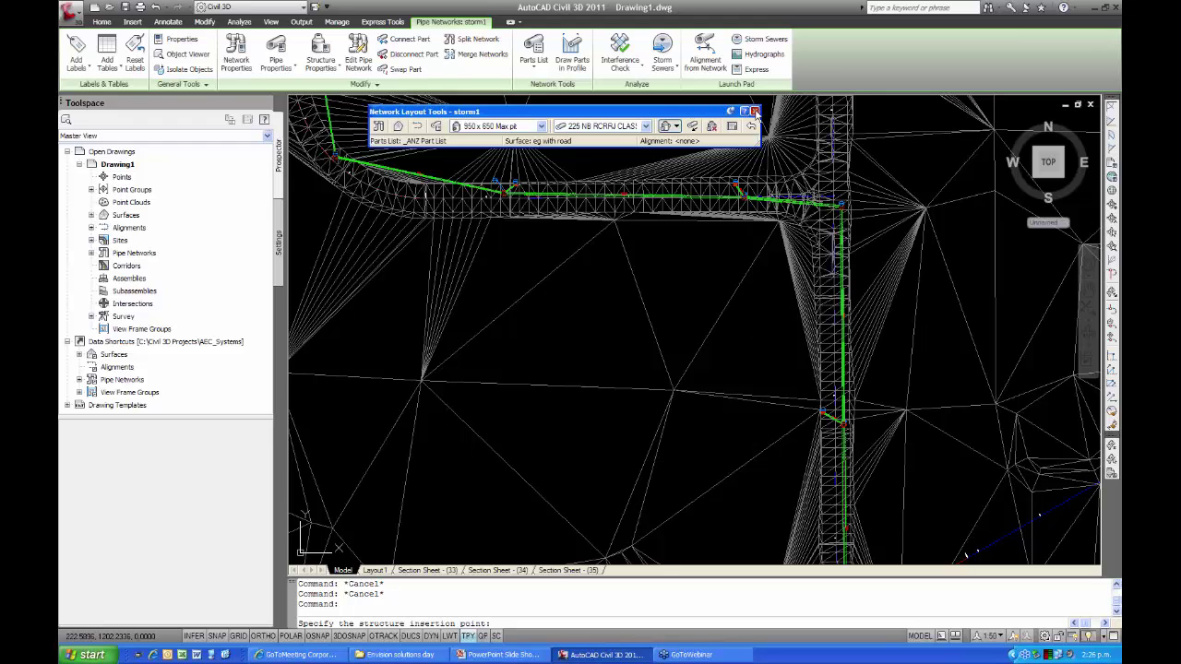
# Close the Network Layout Tools toolbar, cancelling the pending structure insertion
pyautogui.click(755, 112)
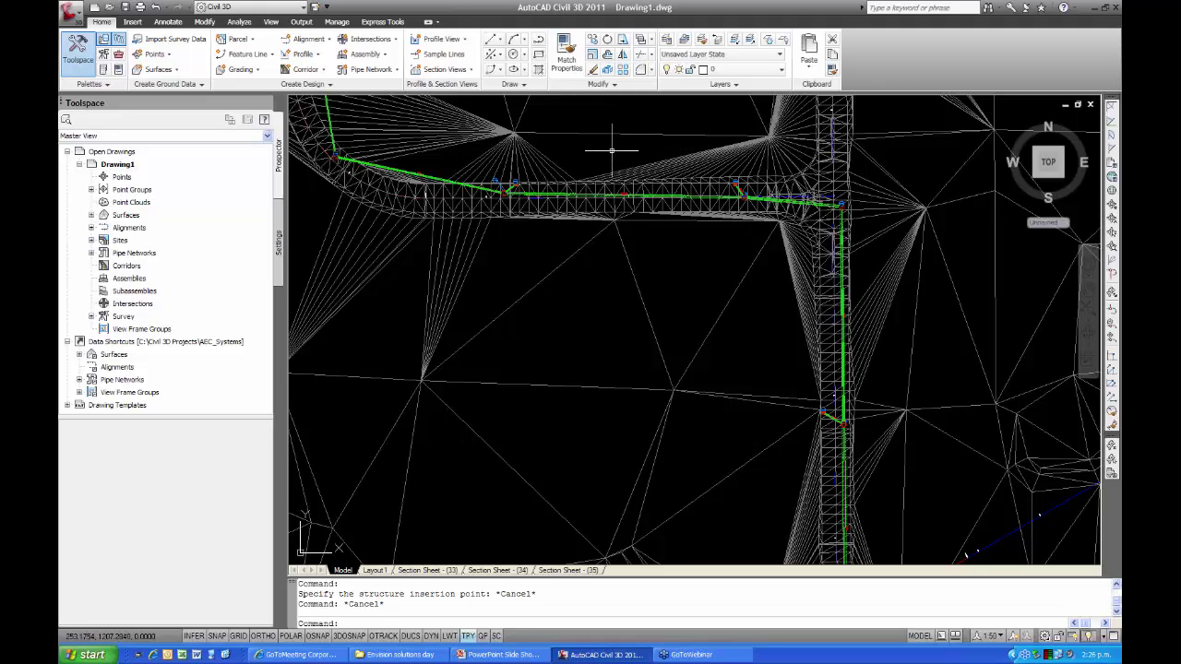
pyautogui.moveTo(611, 149)
pyautogui.moveTo(534, 261)
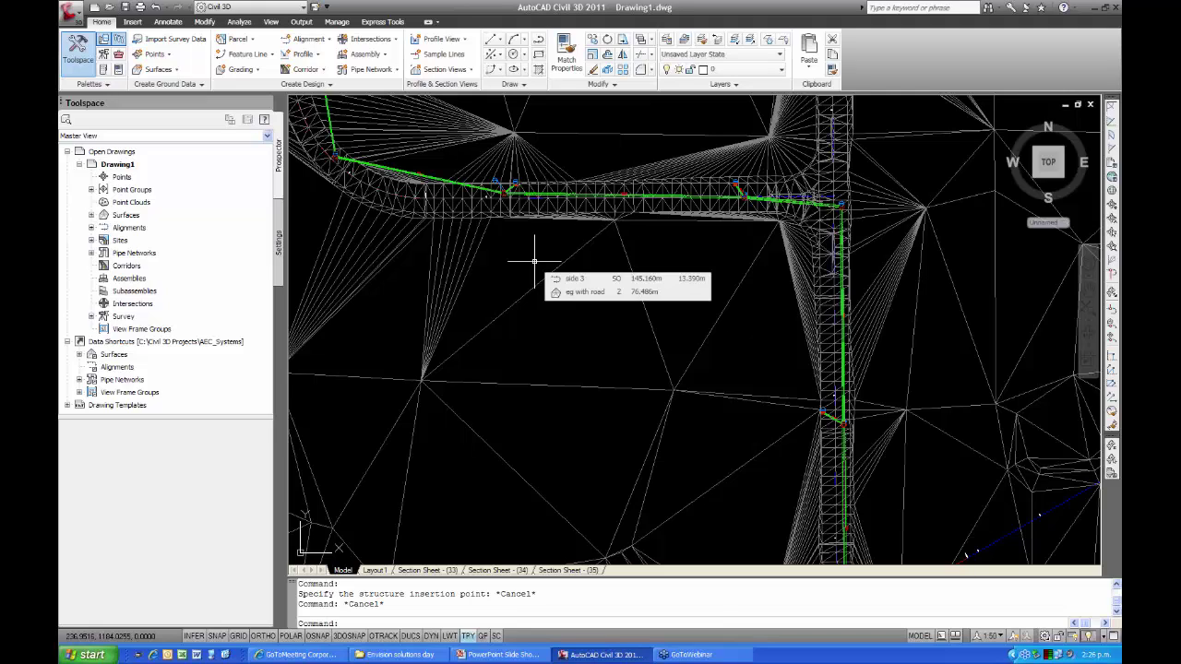
# Start Create Alignment from Network Parts and pan toward the pipe run's lower end
pyautogui.click(305, 44)
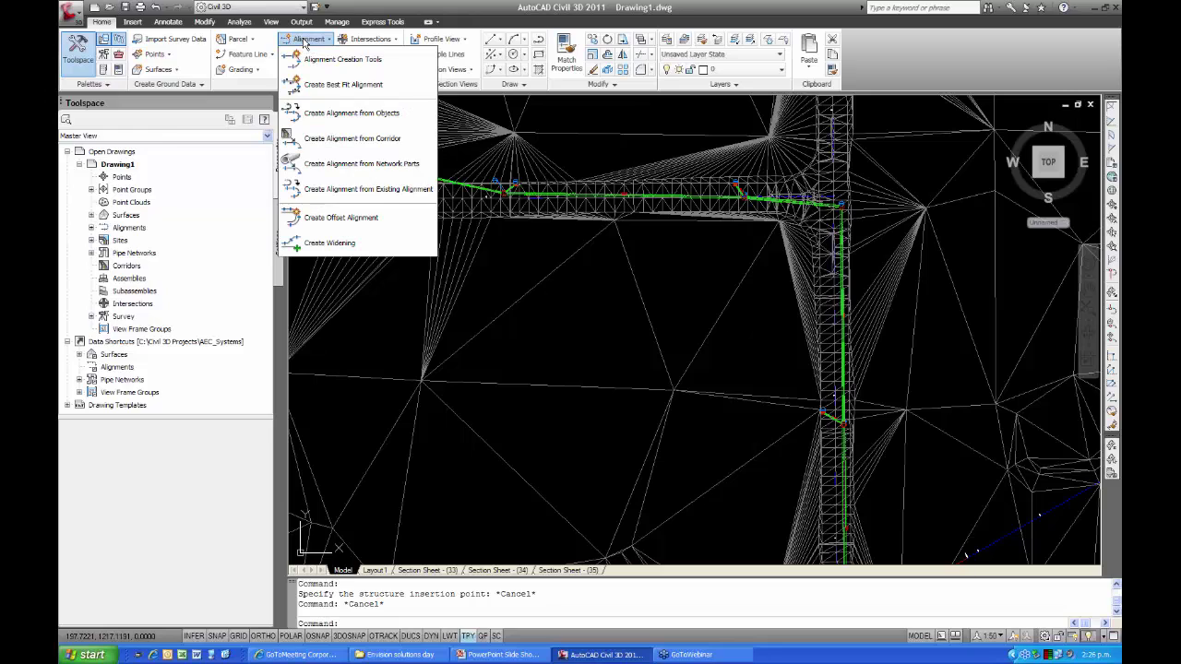
pyautogui.click(349, 167)
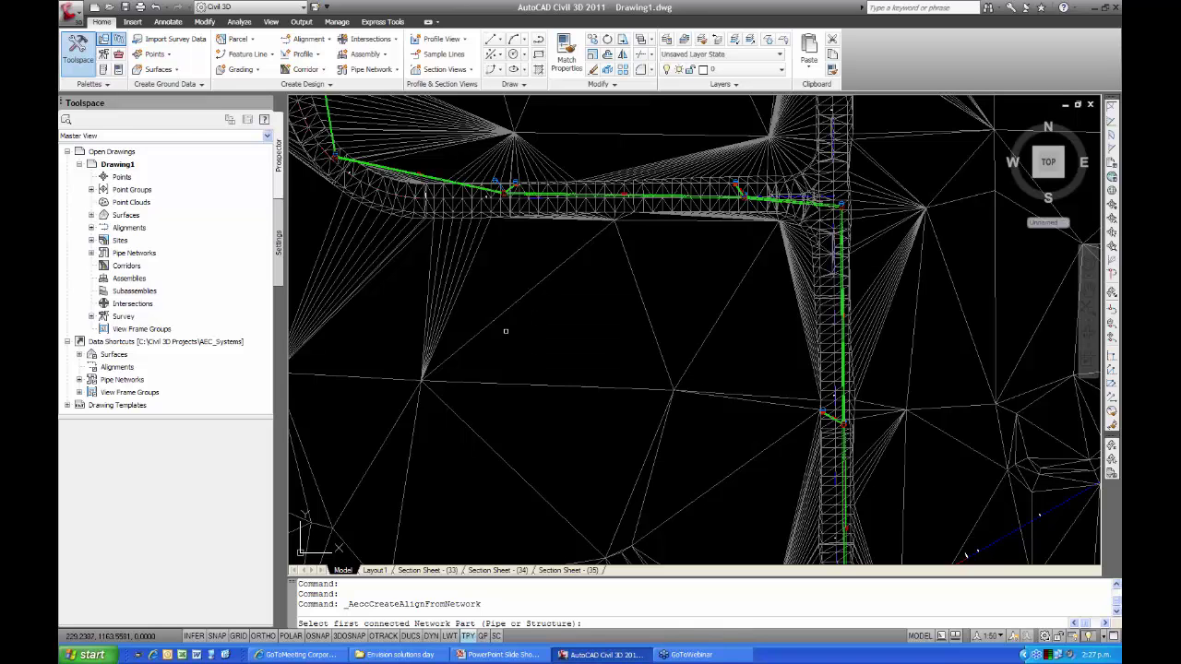
pyautogui.scroll(-2, 497, 359)
pyautogui.moveTo(498, 359); pyautogui.dragTo(497, 205, button='middle')
pyautogui.scroll(5, 683, 484)
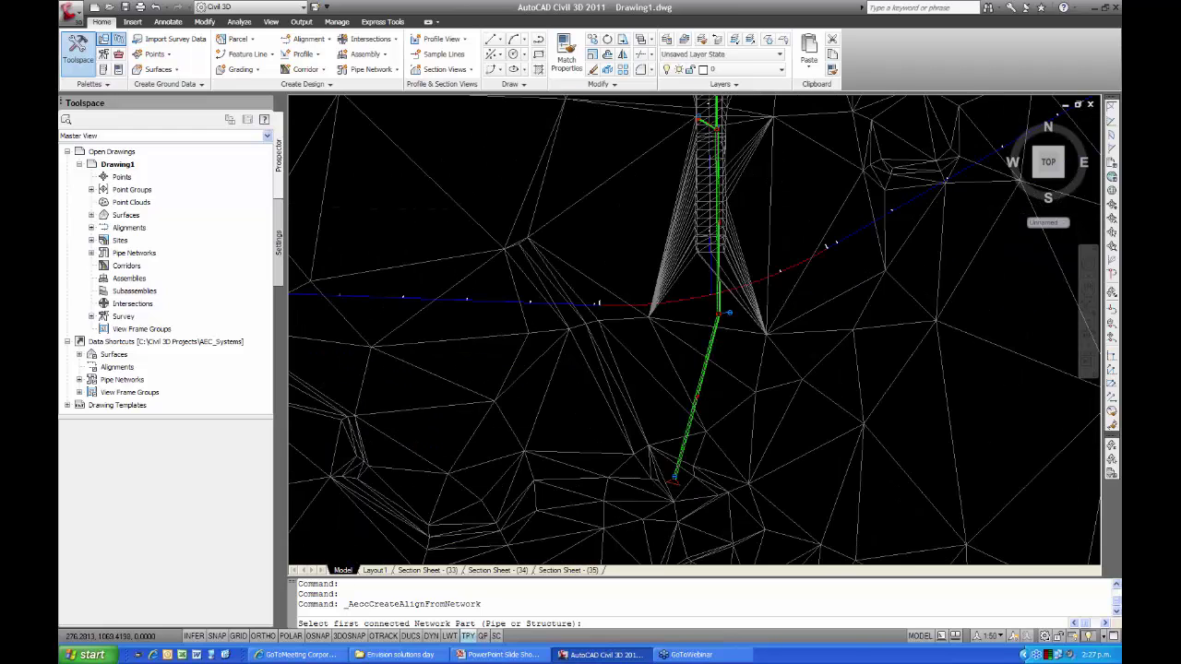
pyautogui.scroll(2, 665, 489)
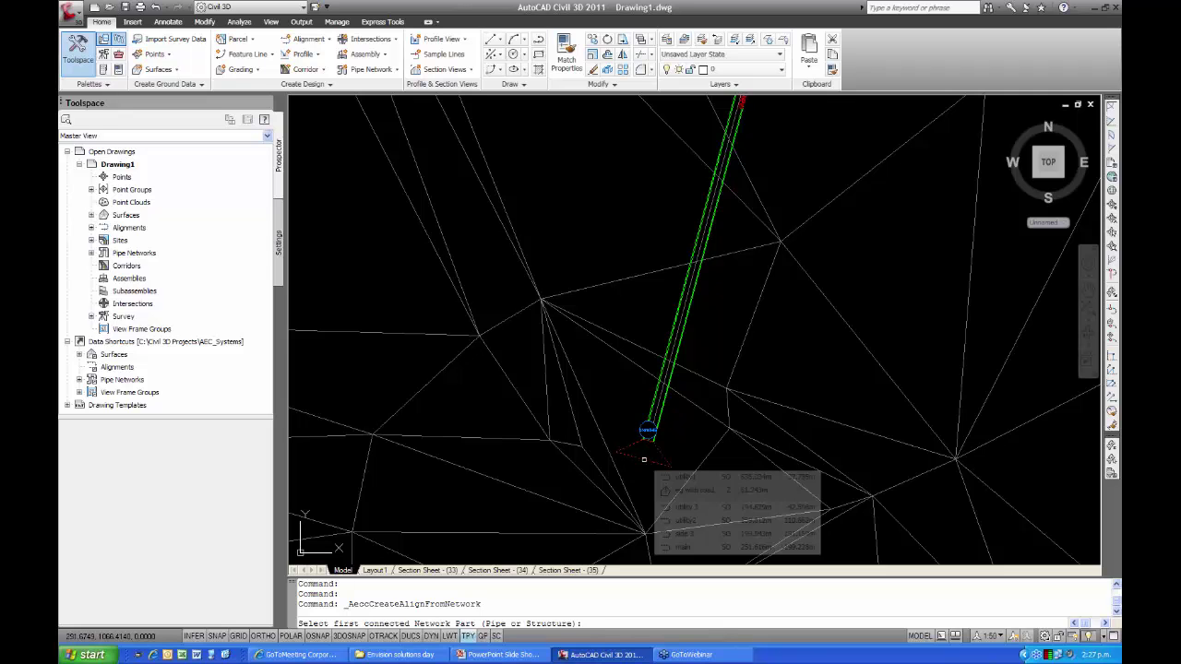
# Pick the structure at the lower end of the storm pipe run
pyautogui.click(644, 452)
pyautogui.scroll(-3, 536, 498)
pyautogui.scroll(-2, 591, 466)
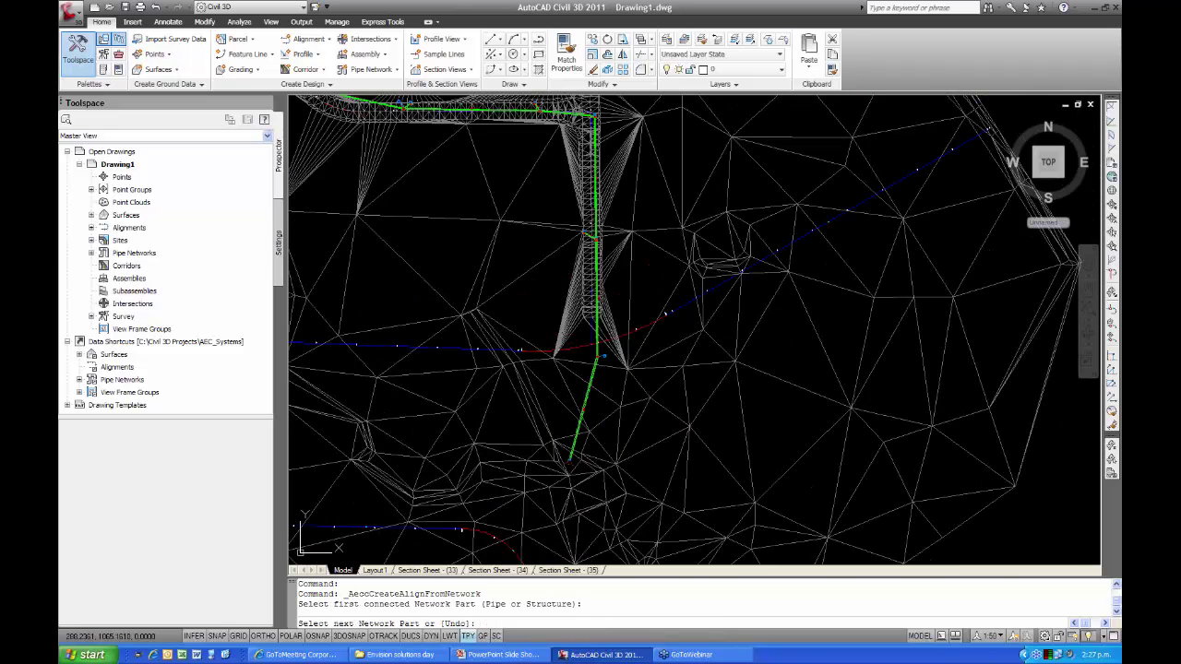
pyautogui.moveTo(561, 448); pyautogui.dragTo(601, 477, button='middle')
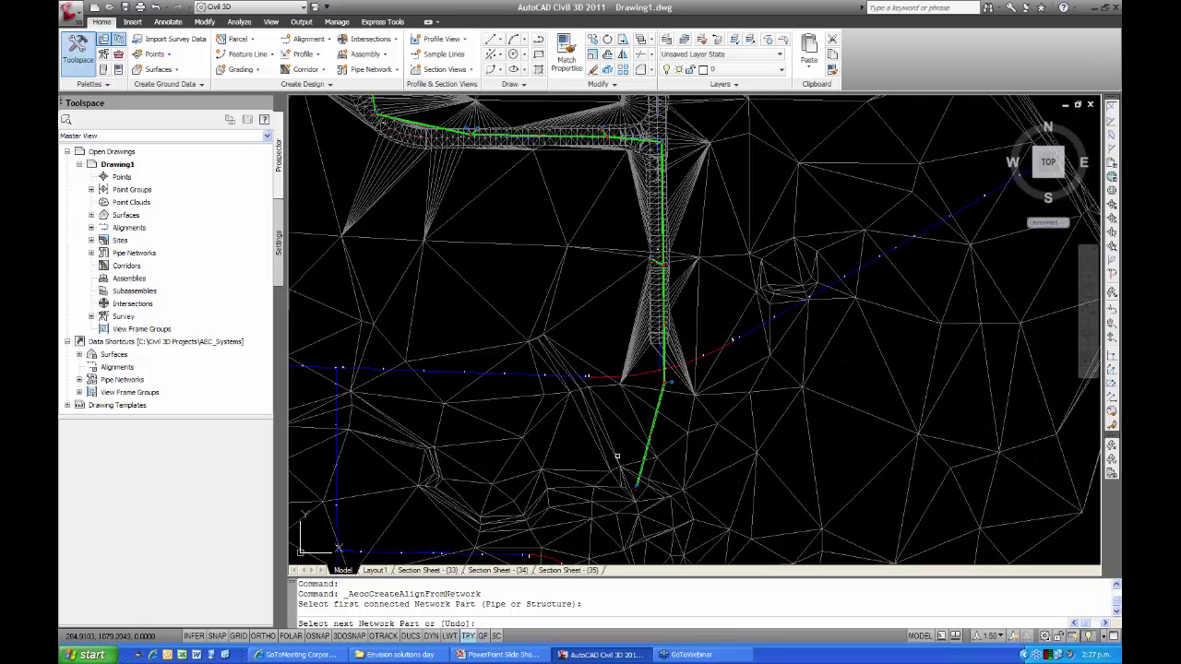
pyautogui.moveTo(617, 456)
pyautogui.scroll(-4, 495, 337)
pyautogui.scroll(5, 494, 338)
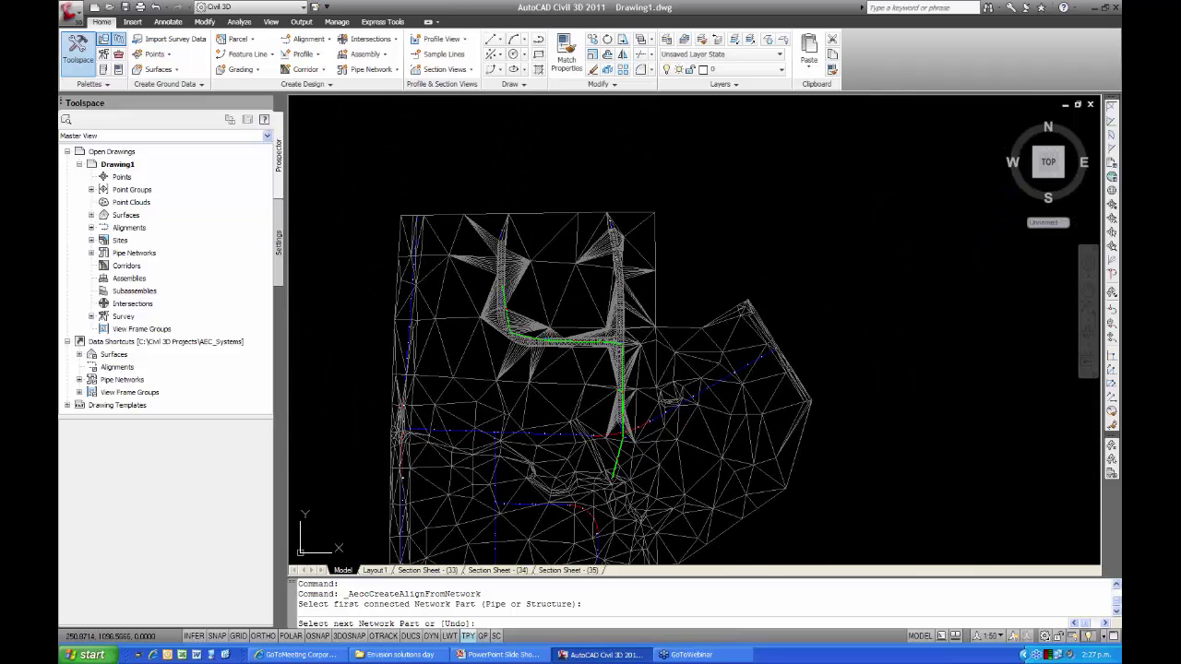
pyautogui.scroll(5, 511, 300)
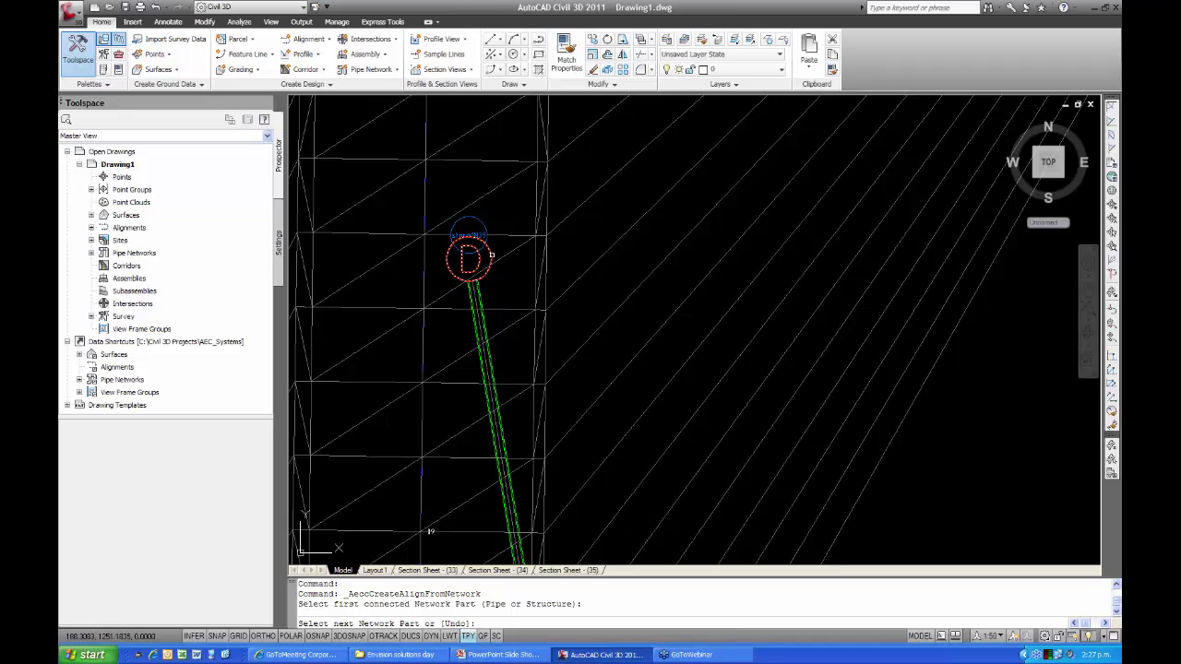
# Pick the upstream manhole as the last part and finish the selection
pyautogui.click(481, 255)
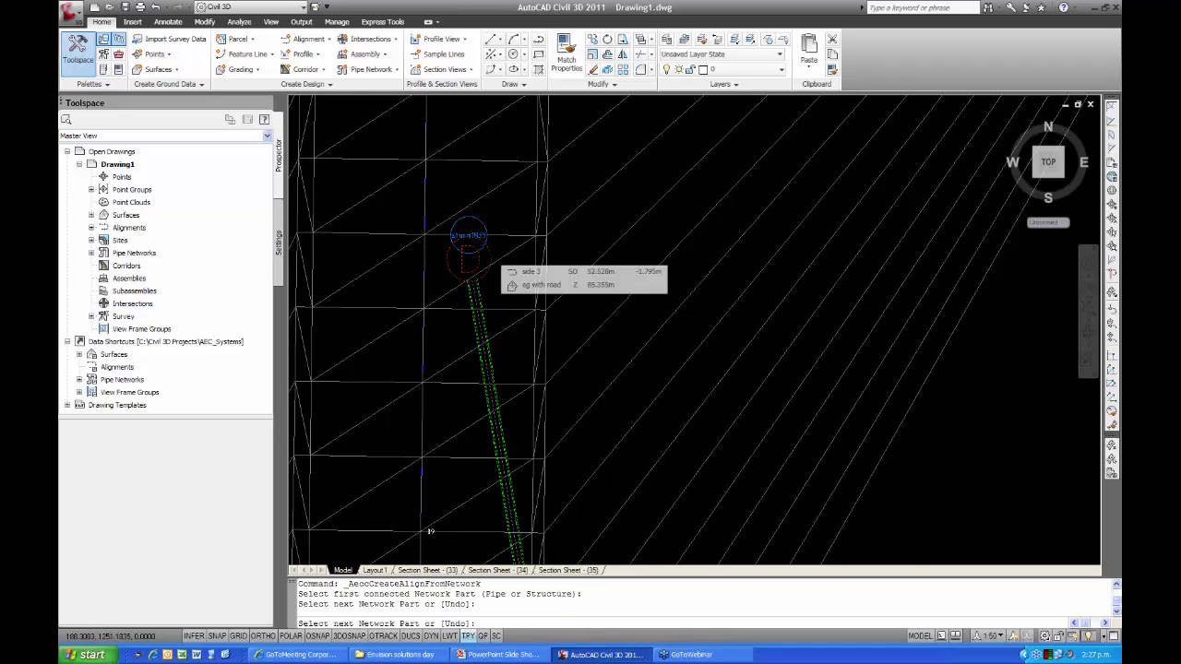
pyautogui.scroll(-4, 482, 254)
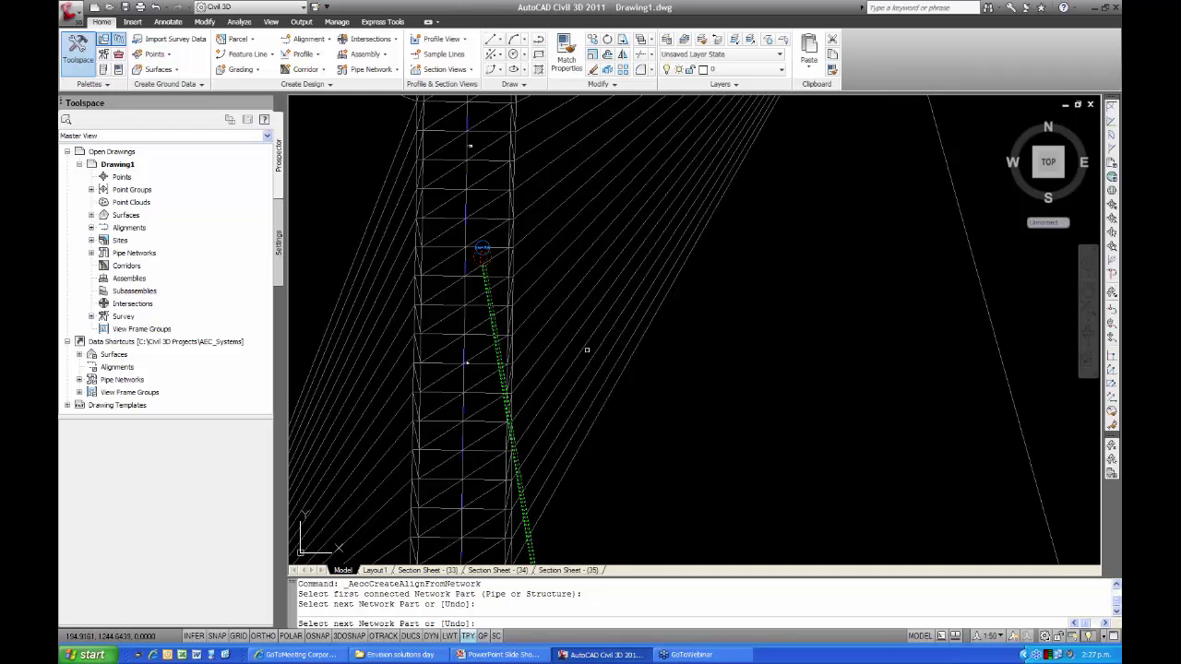
pyautogui.scroll(-2, 635, 406)
pyautogui.scroll(-2, 657, 407)
pyautogui.moveTo(624, 308); pyautogui.dragTo(539, 188, button='middle')
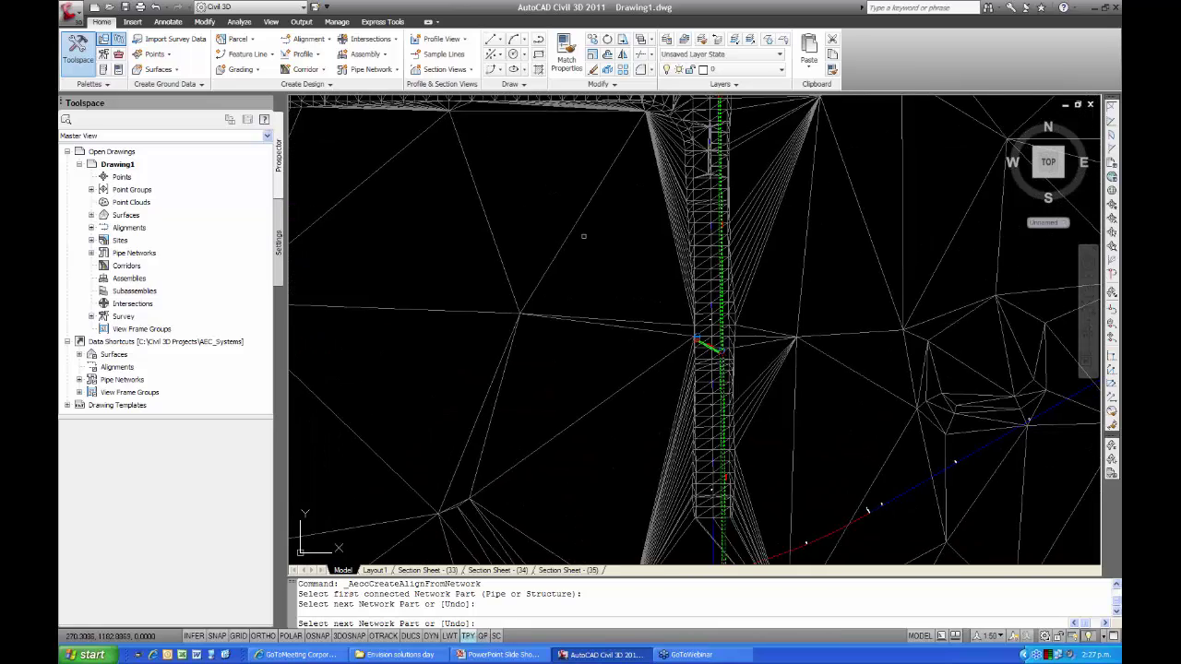
pyautogui.moveTo(609, 366); pyautogui.dragTo(577, 274, button='middle')
pyautogui.moveTo(549, 499); pyautogui.dragTo(584, 375, button='middle')
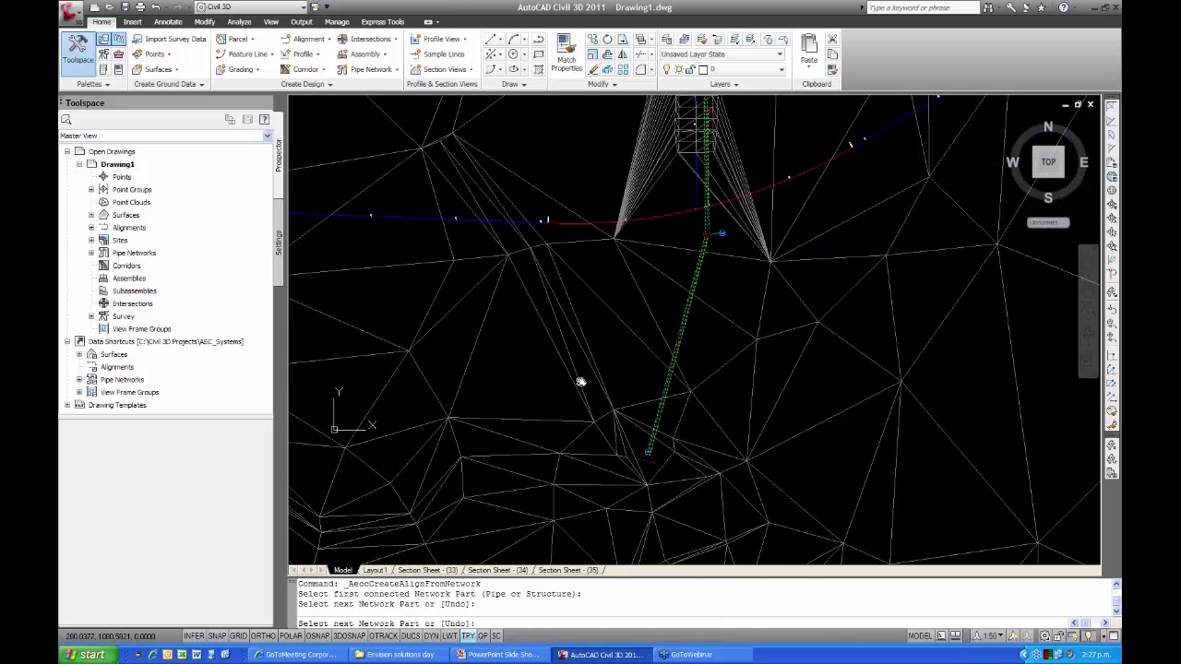
pyautogui.moveTo(525, 394)
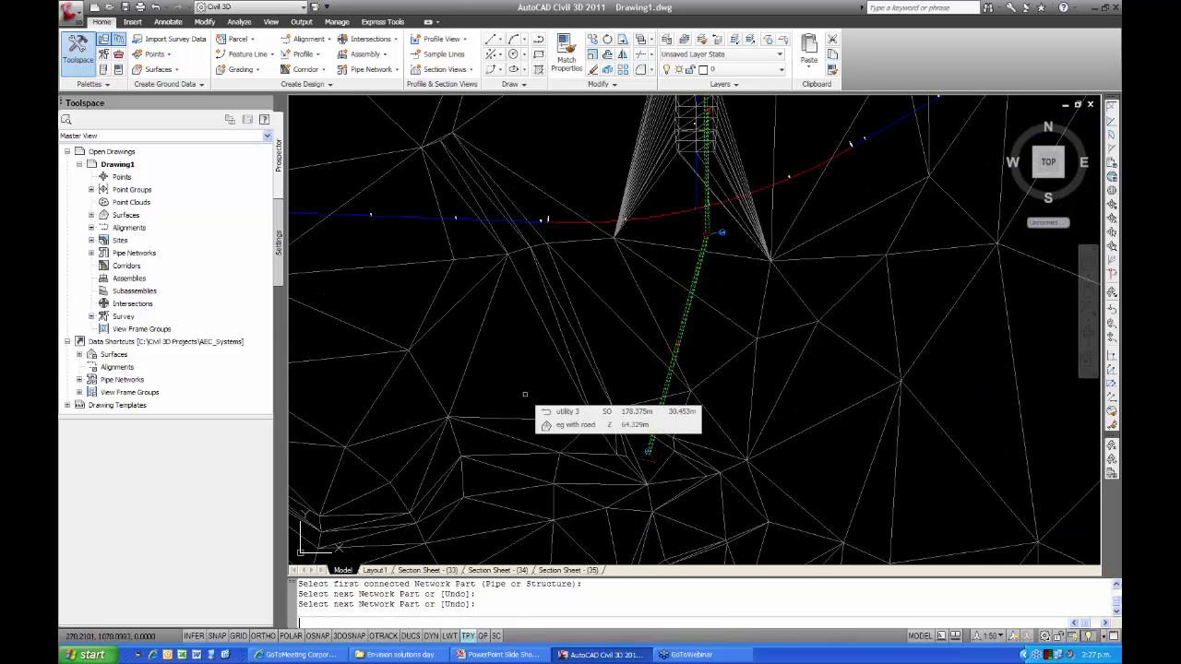
pyautogui.press('Return')
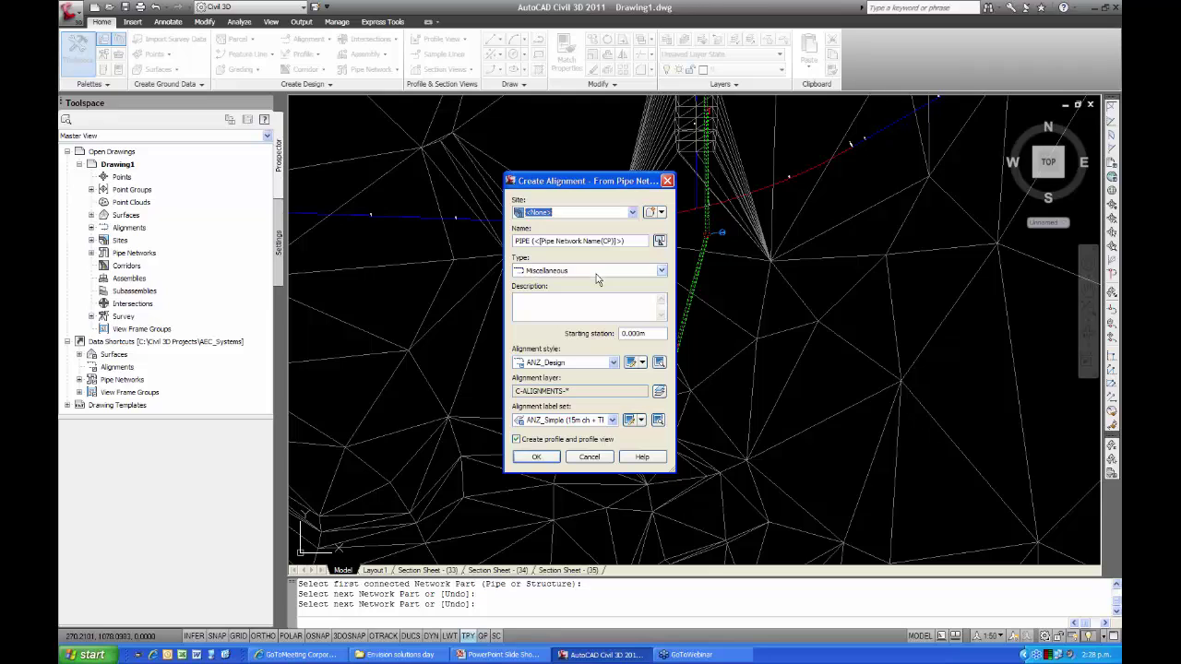
# Create the PIPE (storm1) alignment with style ANZ_Pipe CL and label set ANZ_No Labels
pyautogui.click(612, 362)
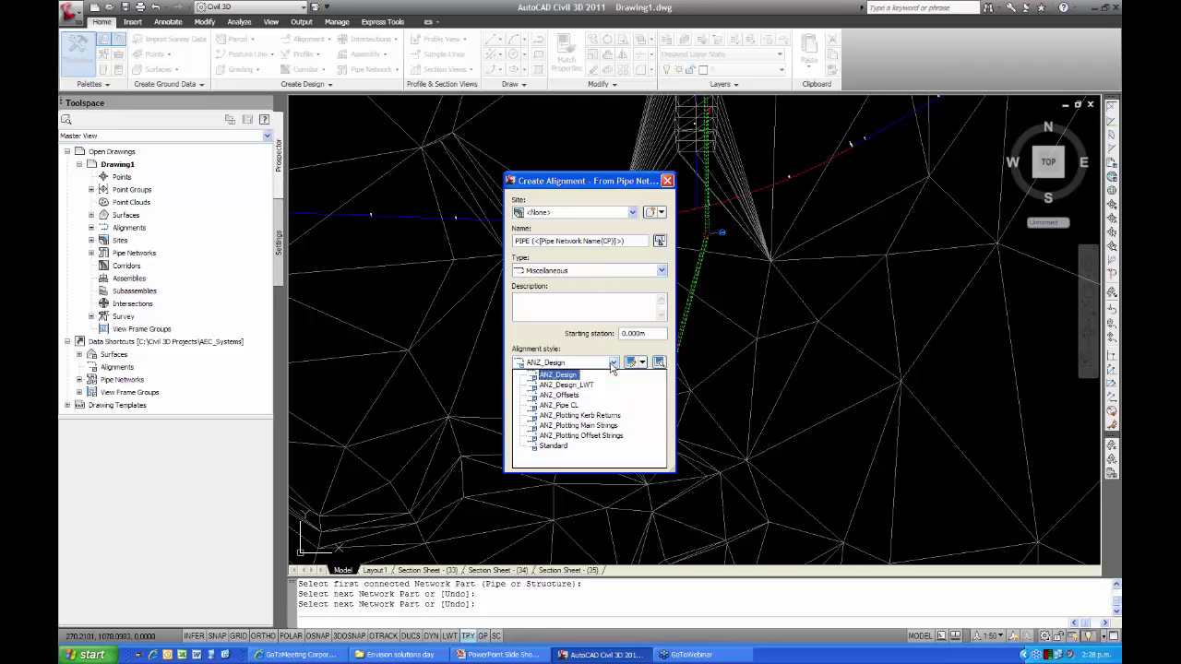
pyautogui.click(563, 407)
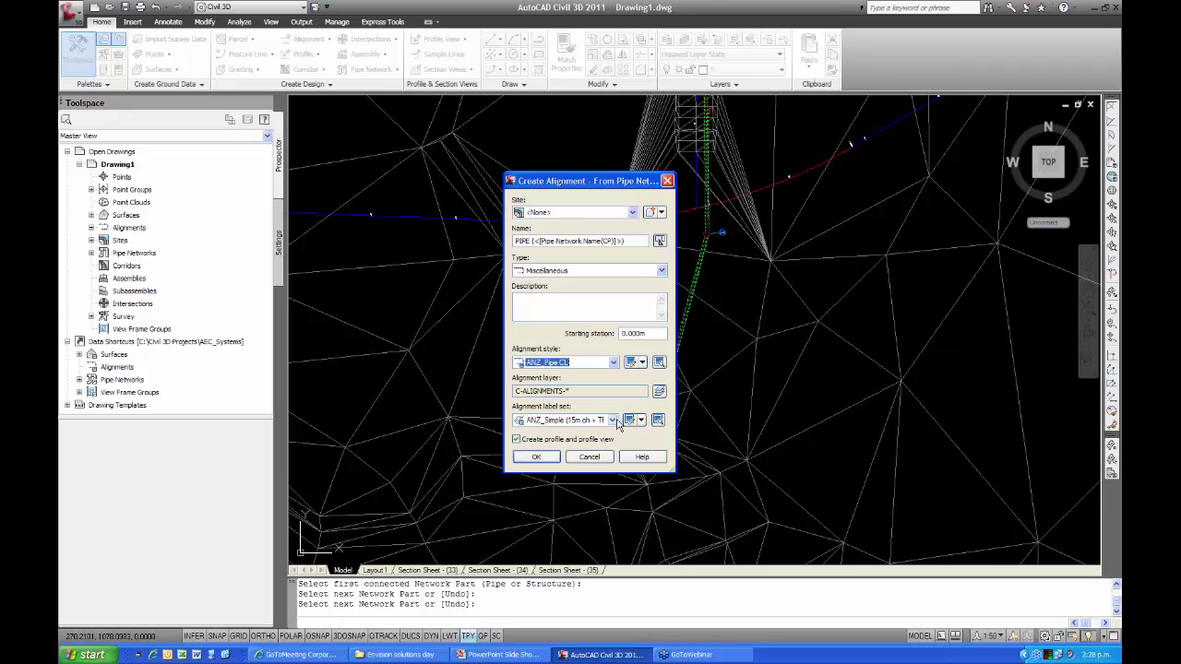
pyautogui.click(614, 421)
pyautogui.click(572, 464)
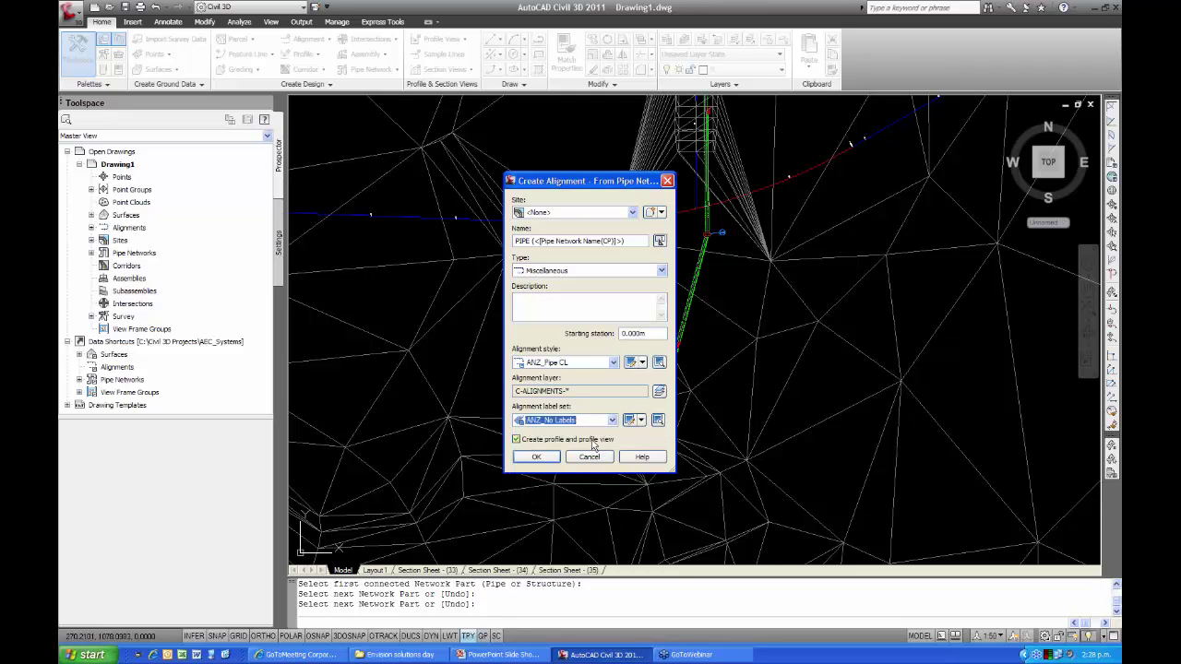
pyautogui.click(537, 458)
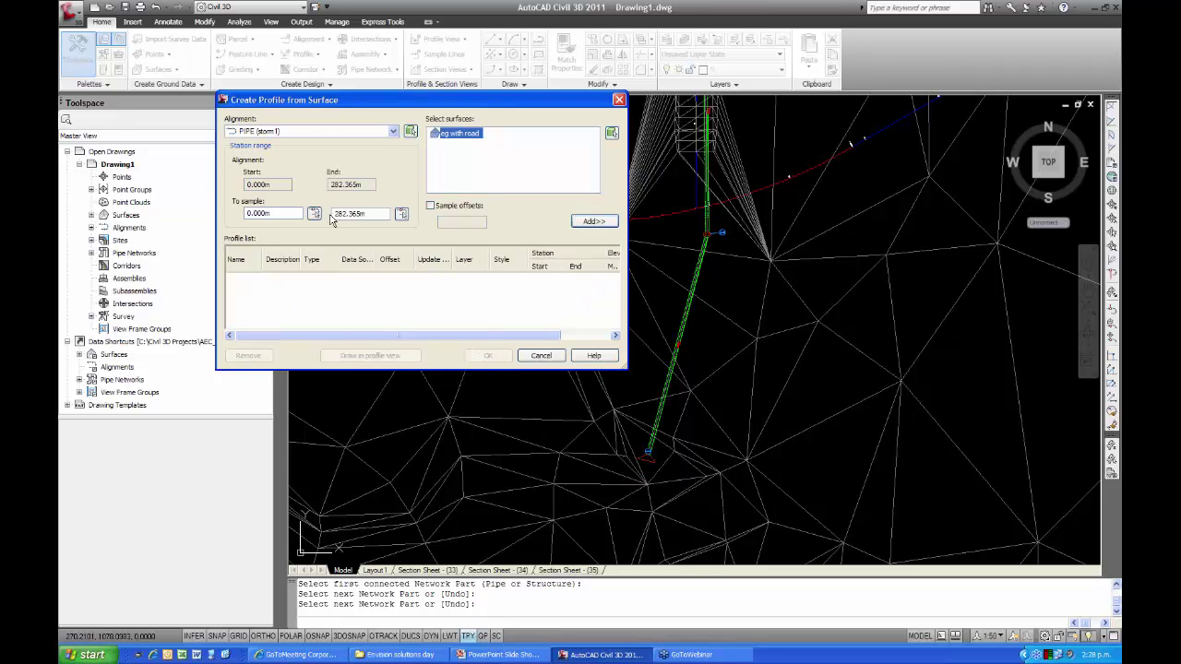
# Add the eg with road surface profile and draw it in a profile view
pyautogui.click(585, 226)
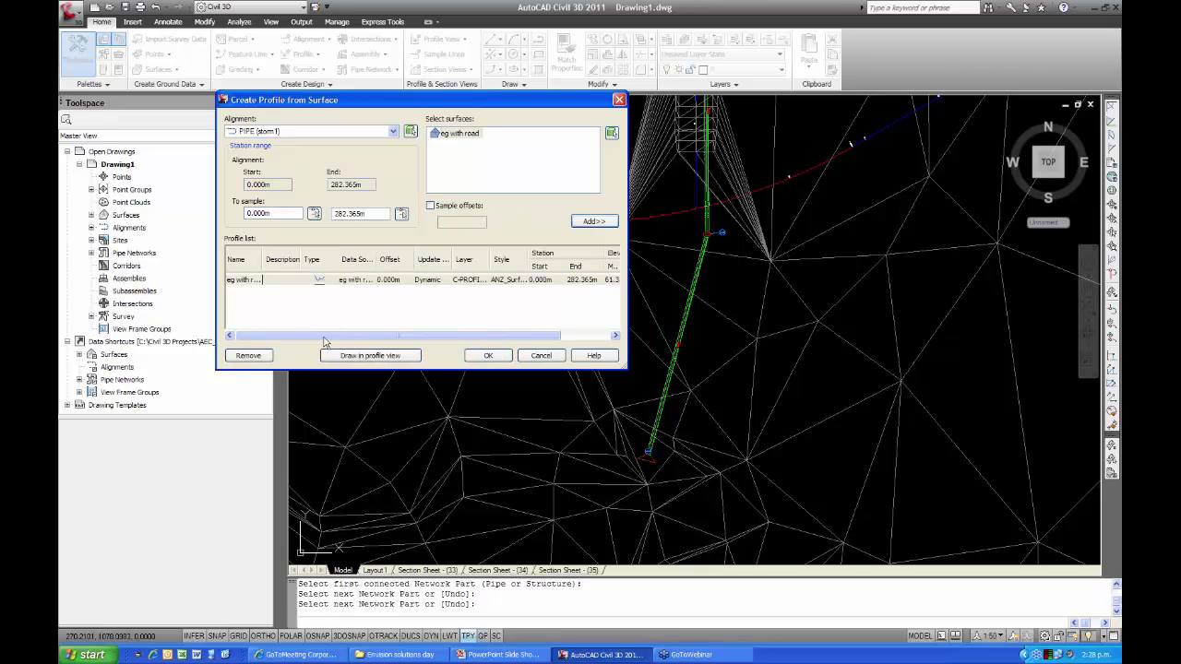
pyautogui.click(347, 358)
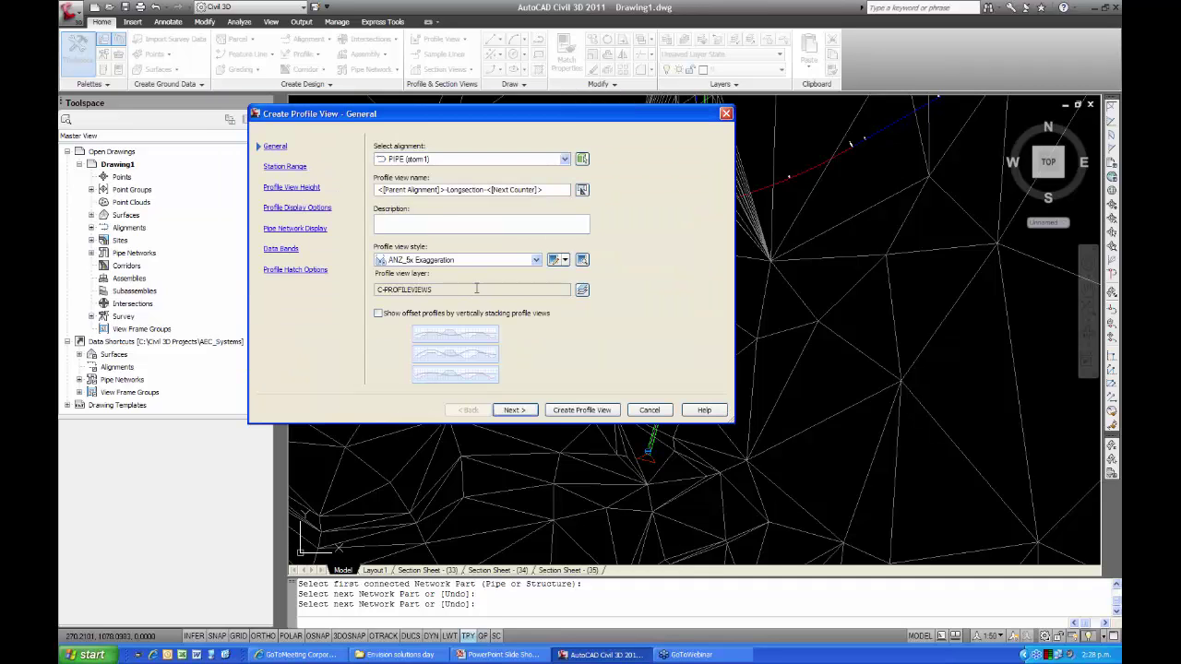
# Set the profile view style to ANZ_Pipe 5x Exaggeration
pyautogui.click(535, 260)
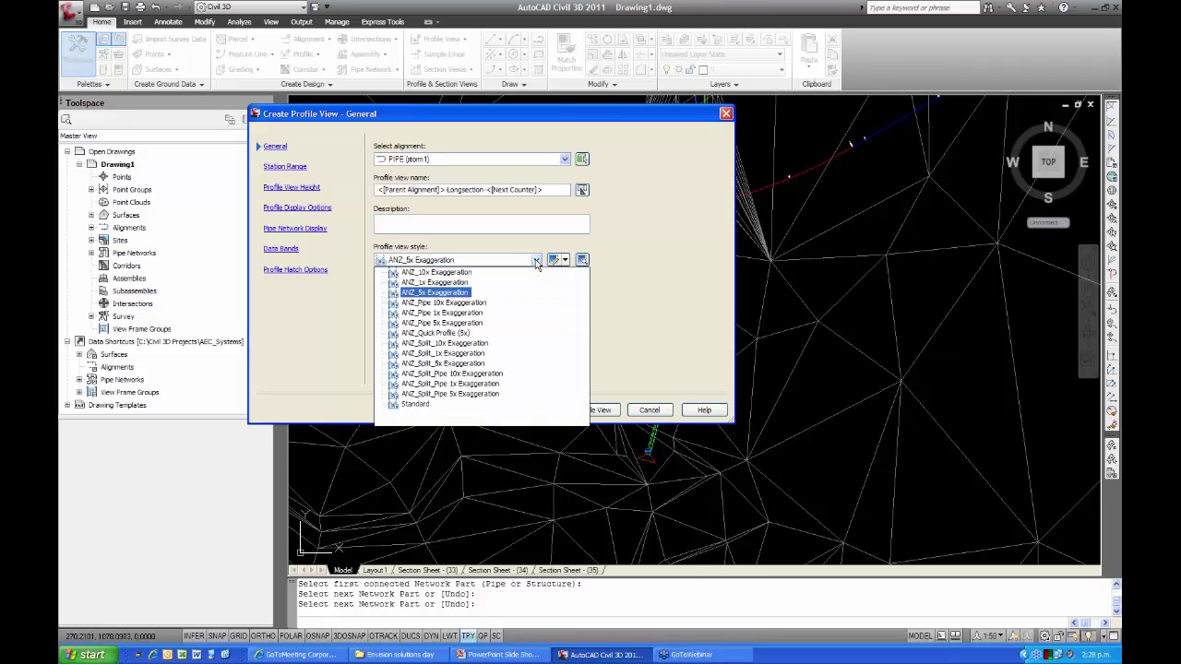
pyautogui.click(466, 304)
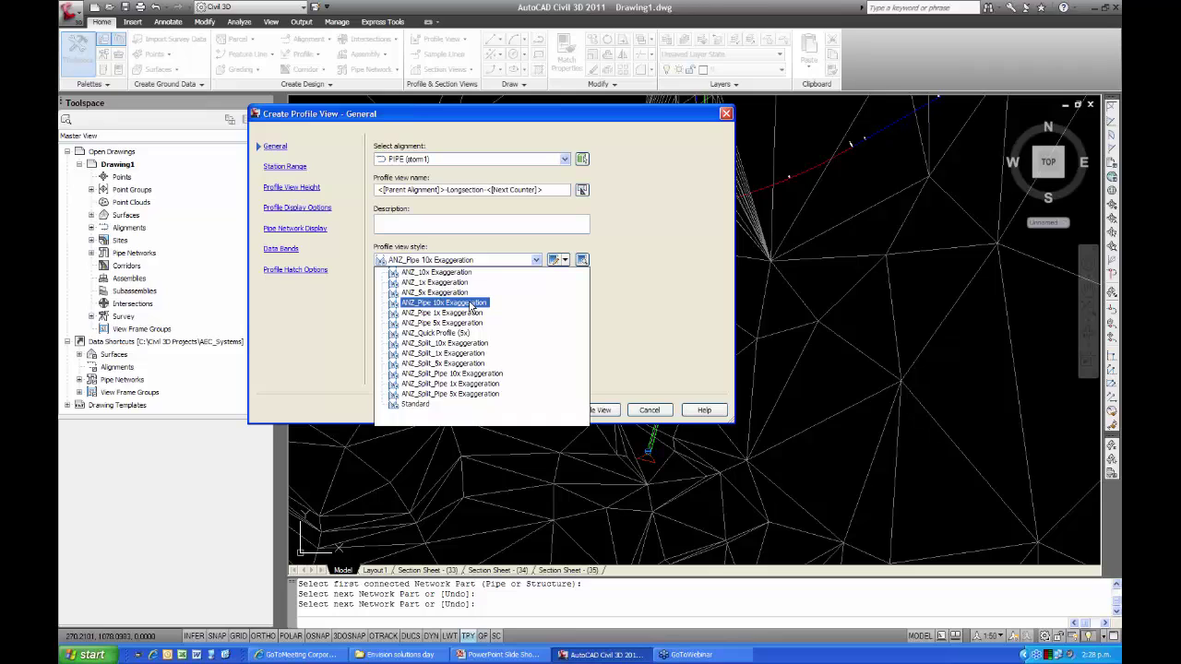
pyautogui.click(464, 323)
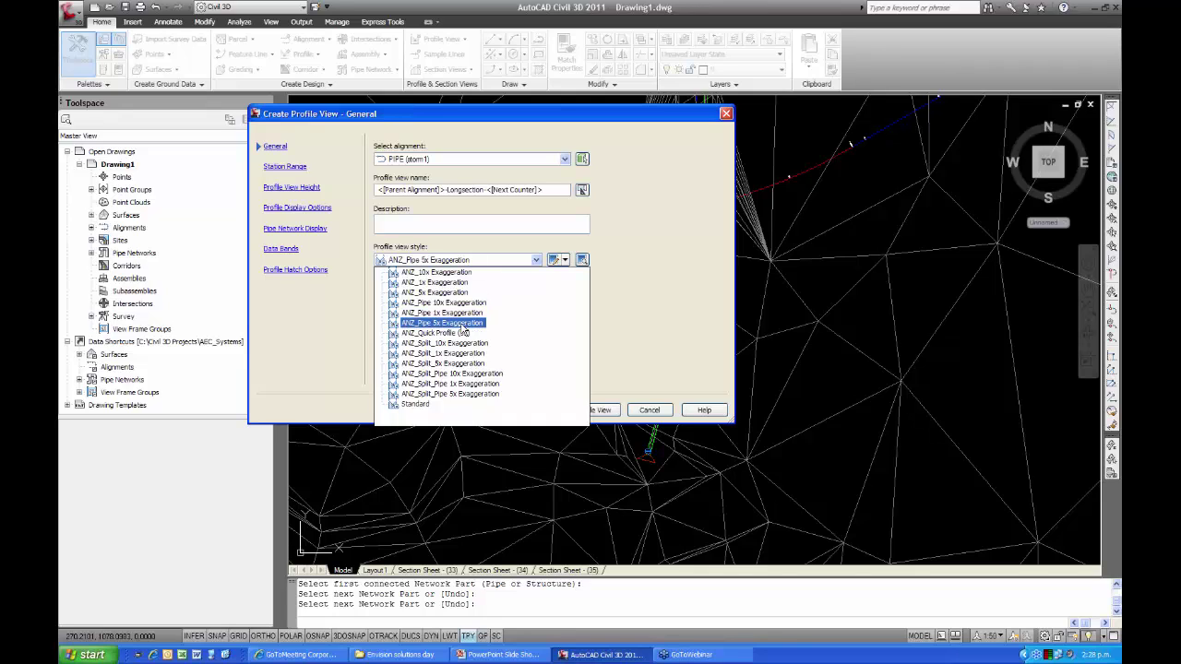
pyautogui.click(463, 325)
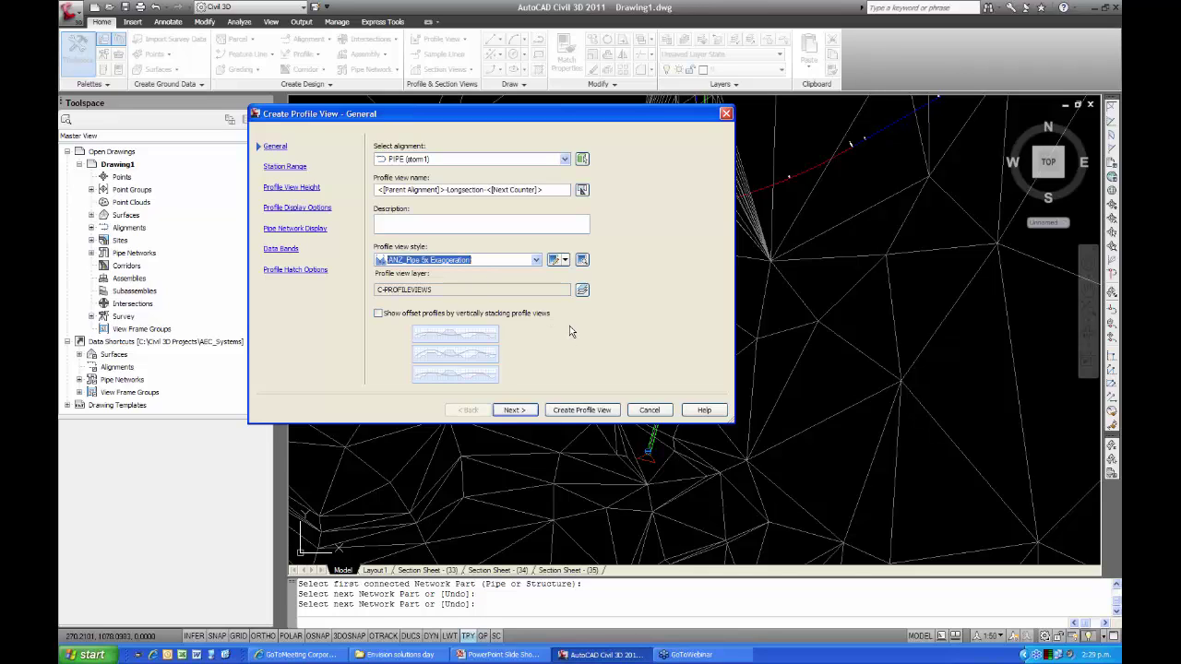
# Accept the default station range, view height, display options and storm1 parts to draw
pyautogui.click(514, 410)
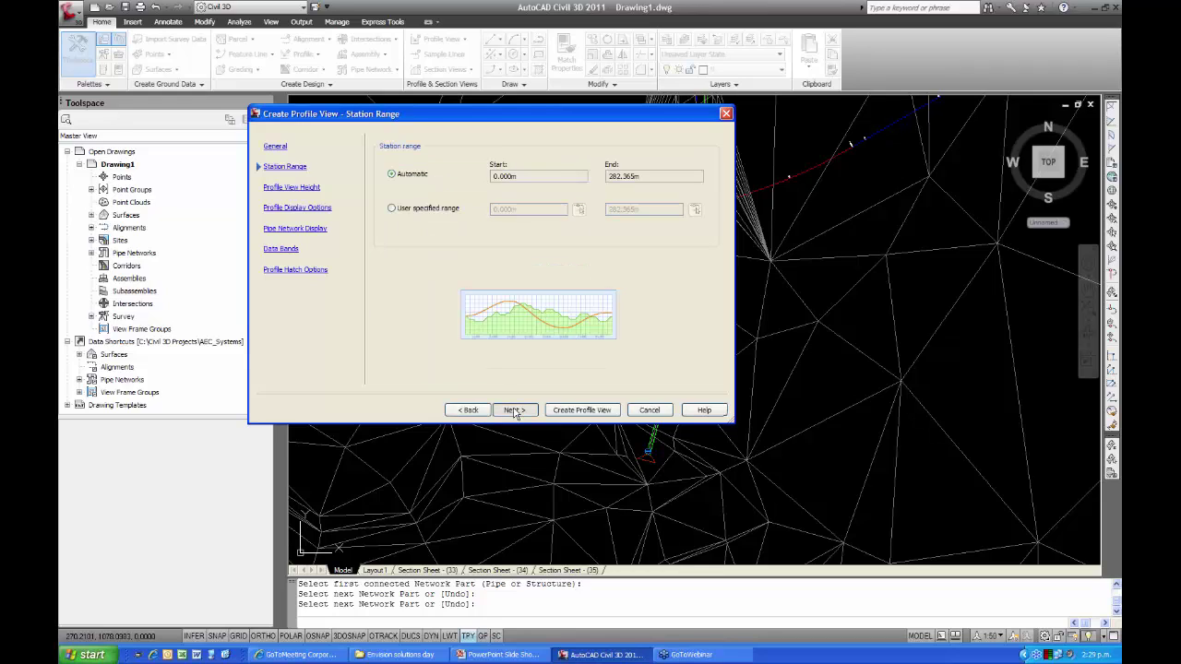
pyautogui.click(514, 411)
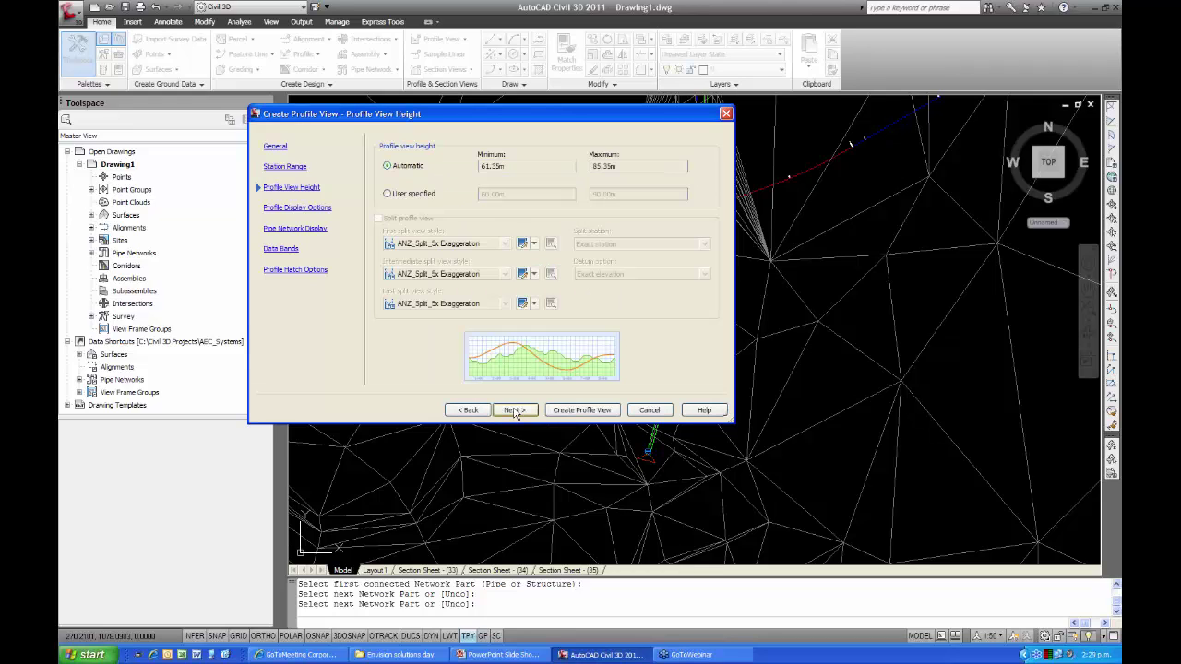
pyautogui.click(508, 409)
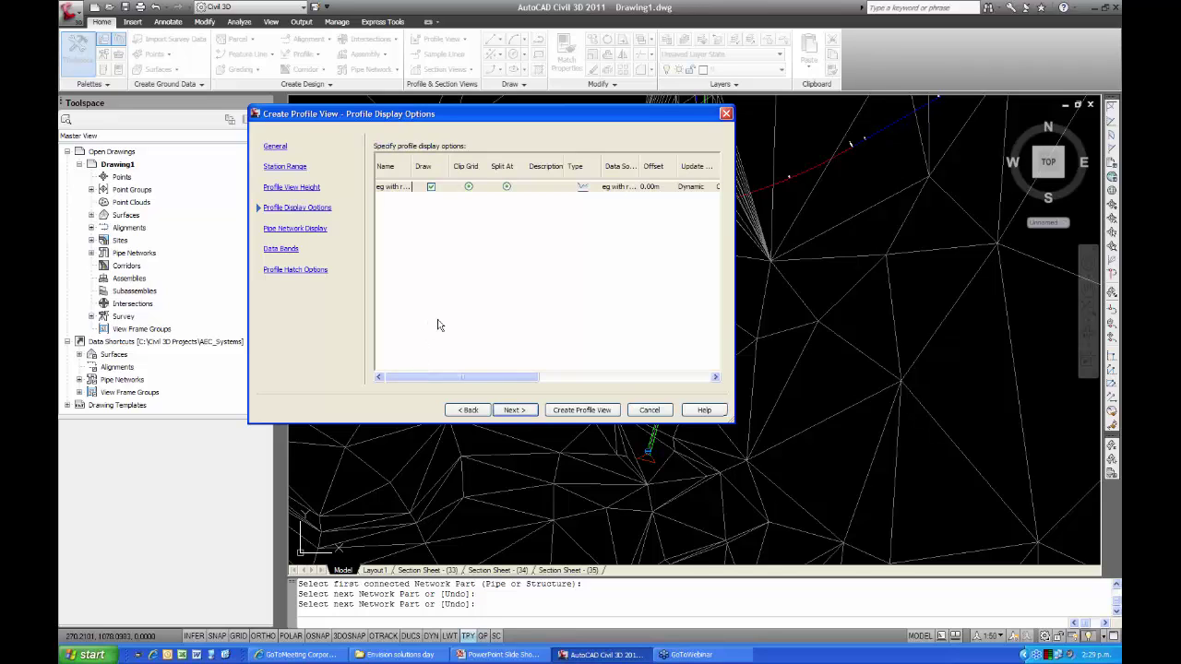
pyautogui.moveTo(460, 379); pyautogui.dragTo(525, 422)
pyautogui.click(520, 414)
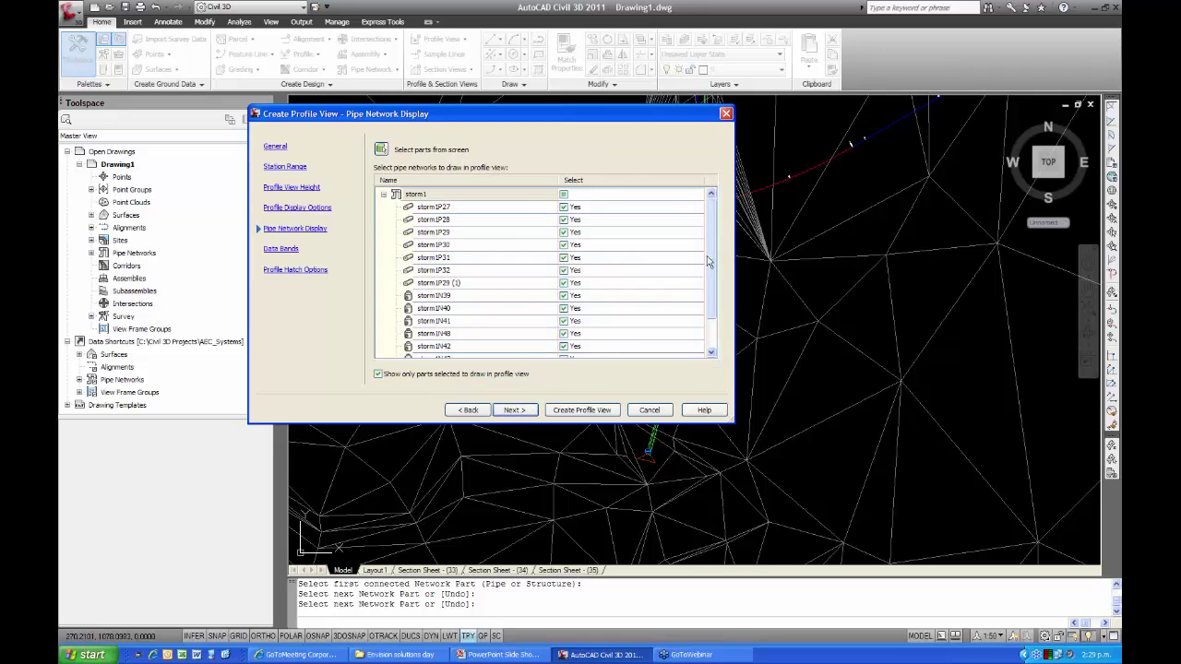
pyautogui.scroll(-1, 713, 289)
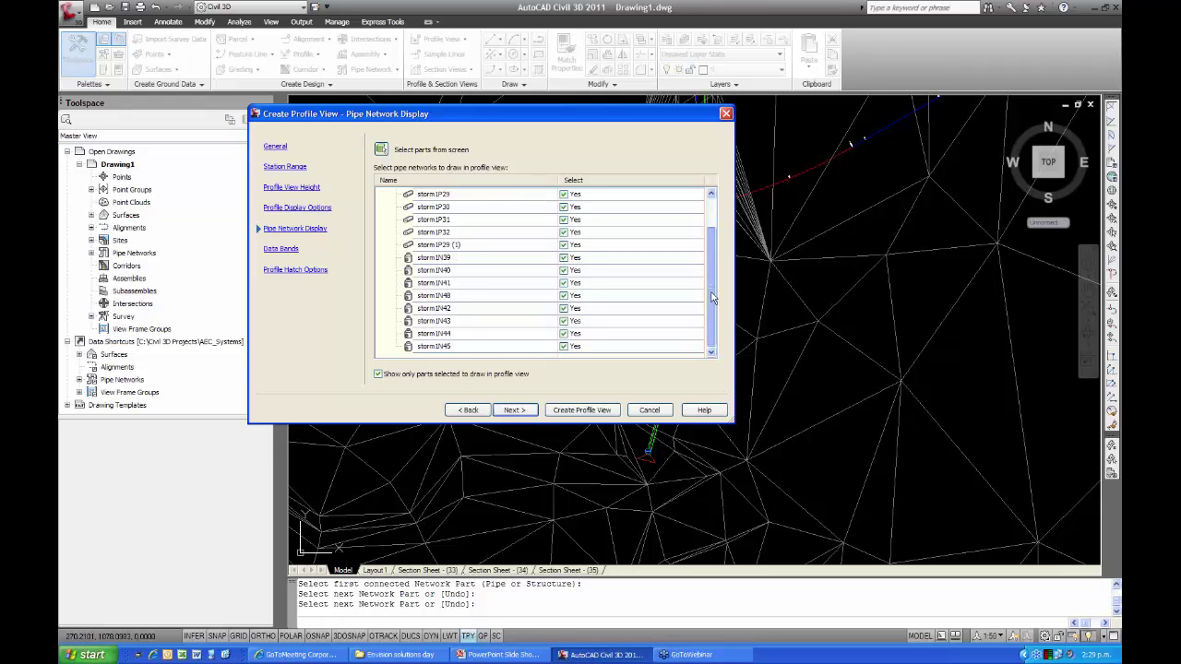
pyautogui.moveTo(712, 297); pyautogui.dragTo(713, 227)
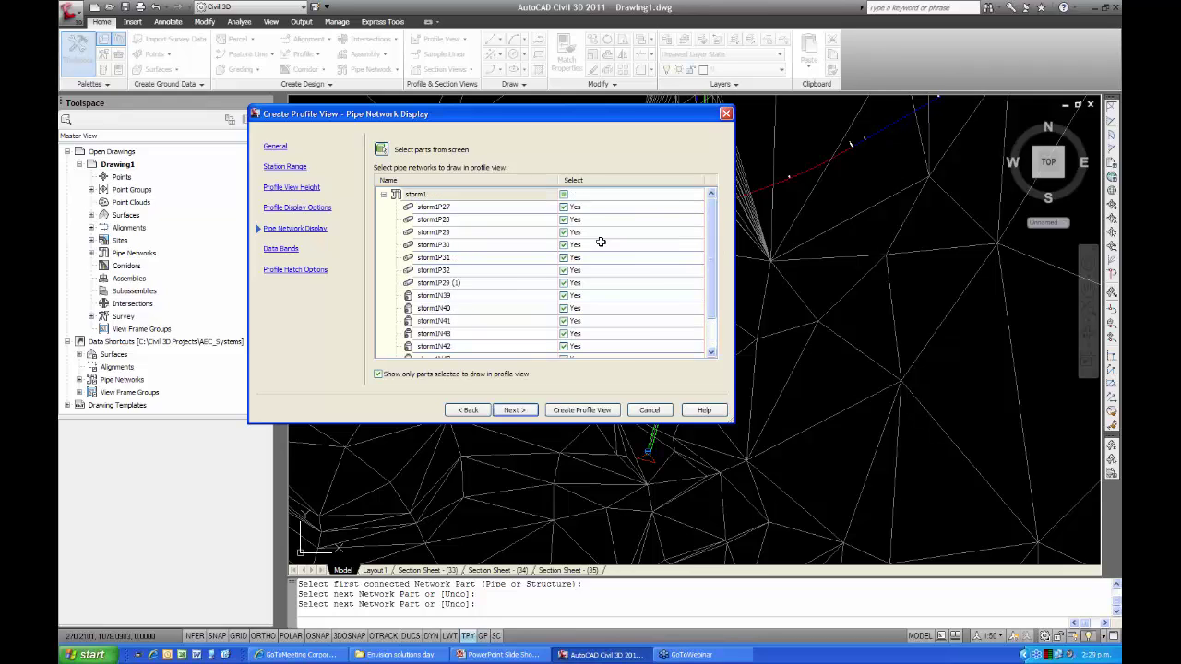
pyautogui.click(506, 410)
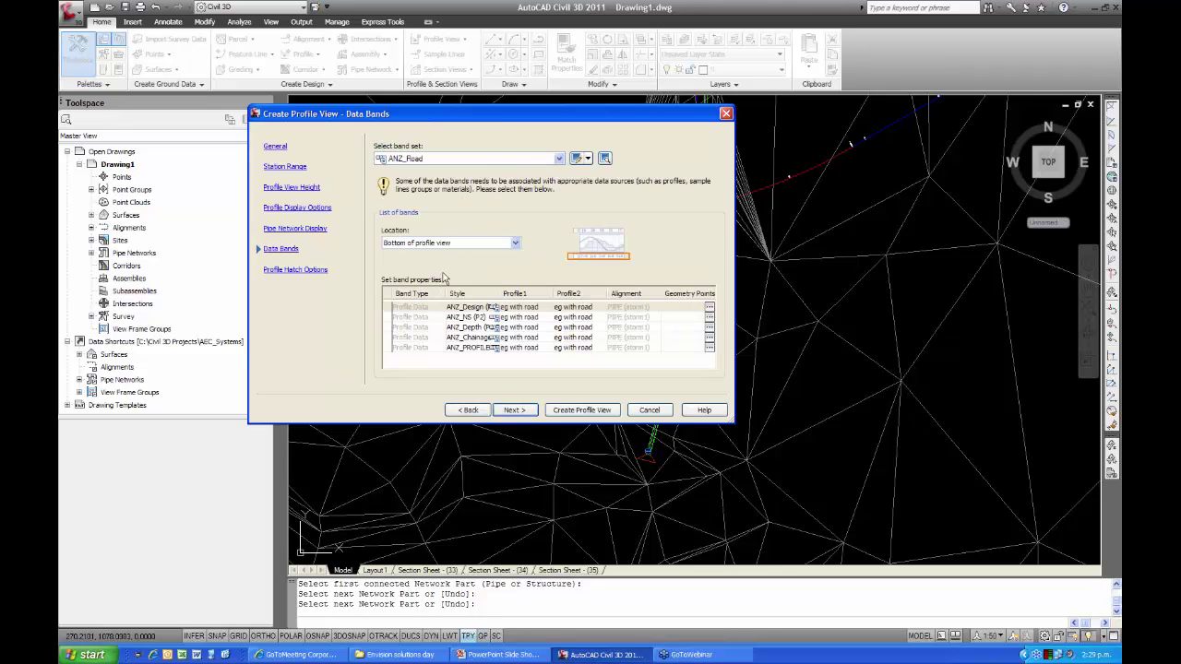
# Apply the ANZ_Pipes band set and finish the profile view wizard
pyautogui.click(559, 160)
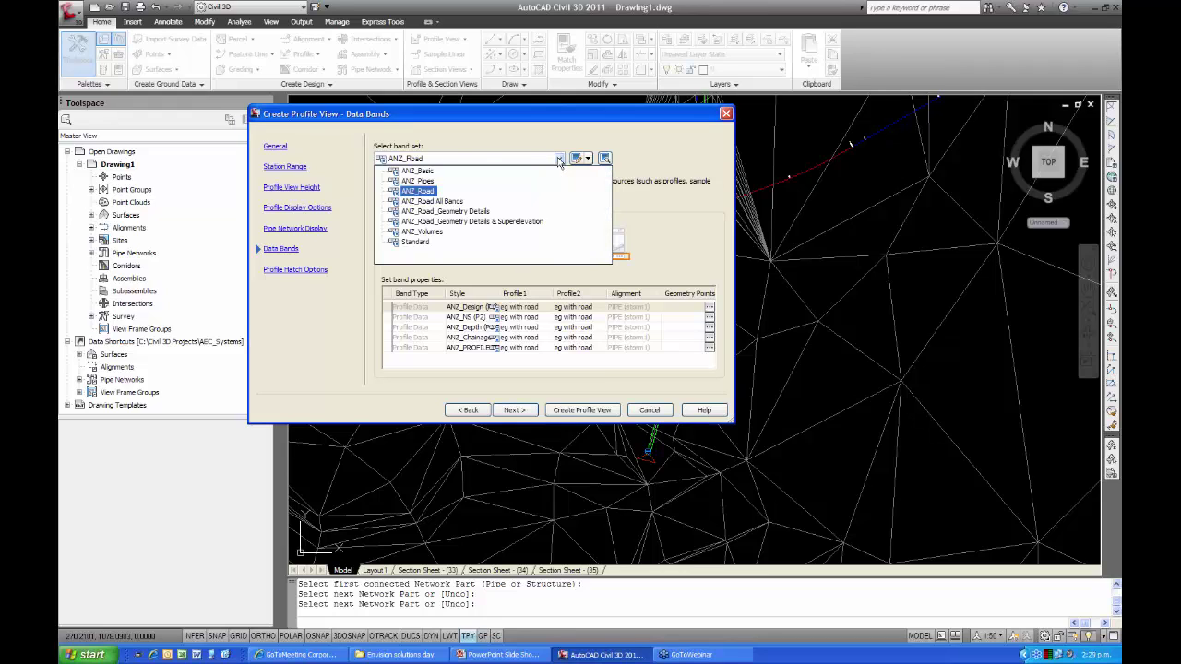
pyautogui.click(428, 184)
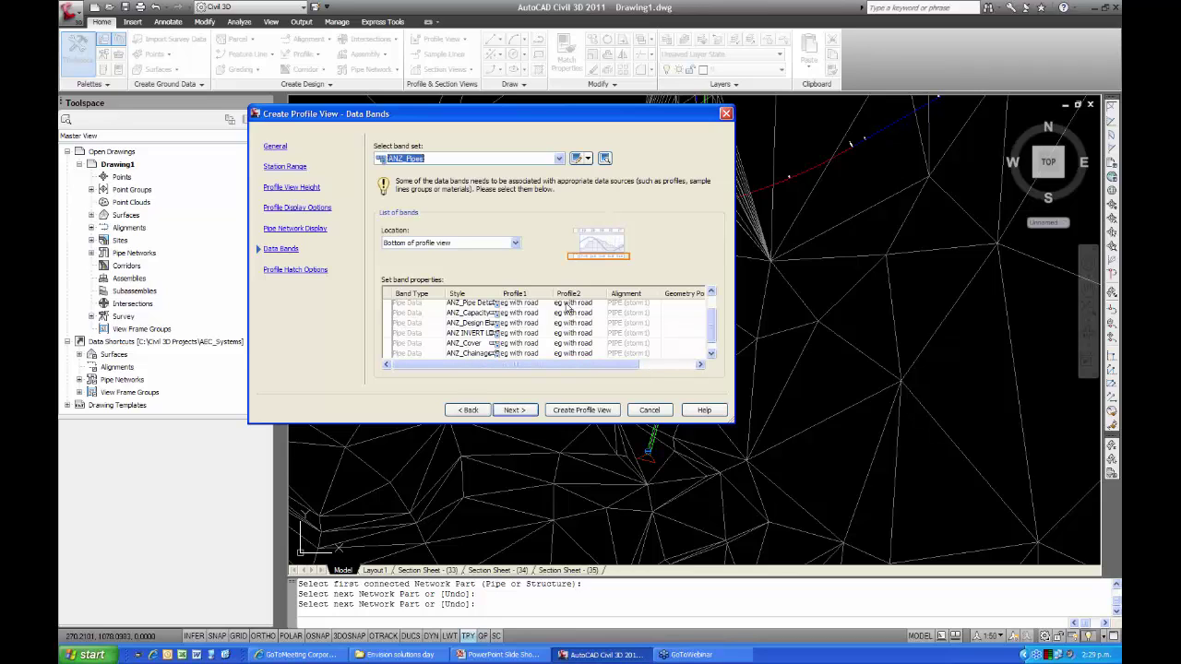
pyautogui.moveTo(512, 369); pyautogui.dragTo(610, 379)
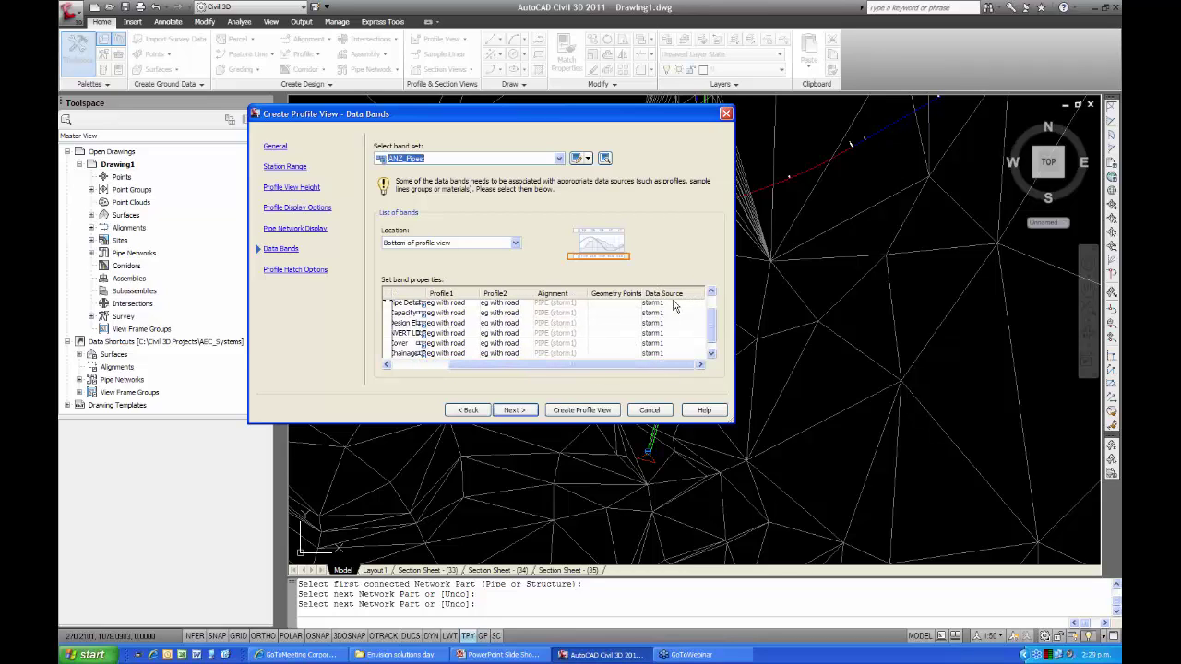
pyautogui.moveTo(710, 321); pyautogui.dragTo(710, 300)
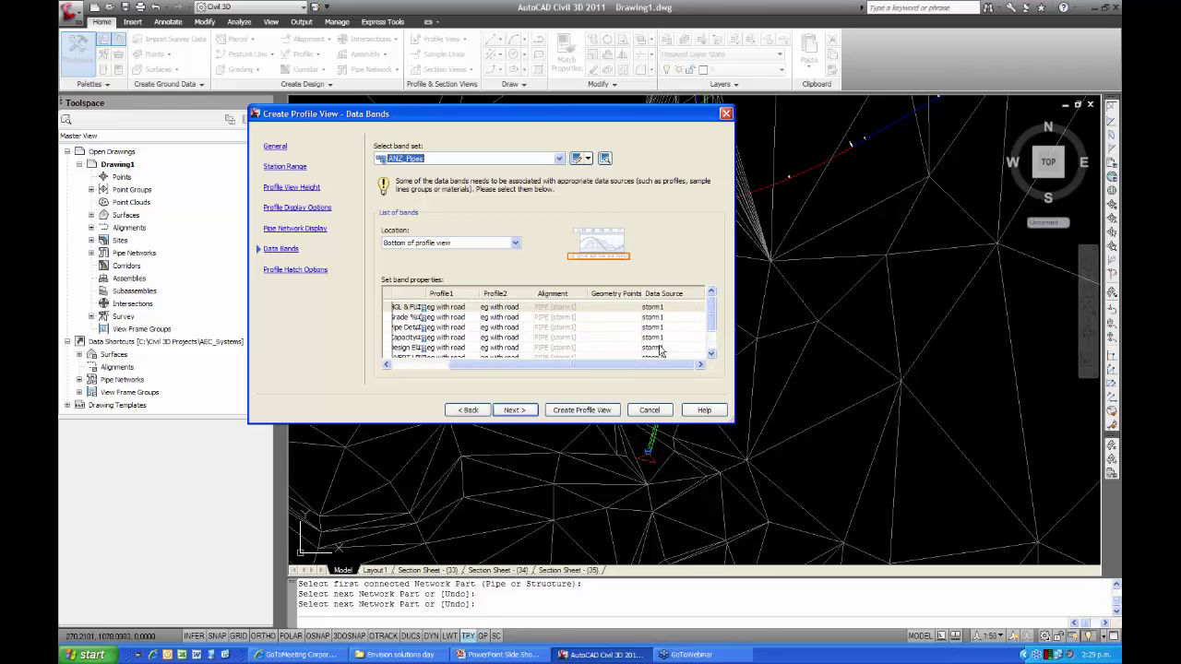
pyautogui.click(513, 410)
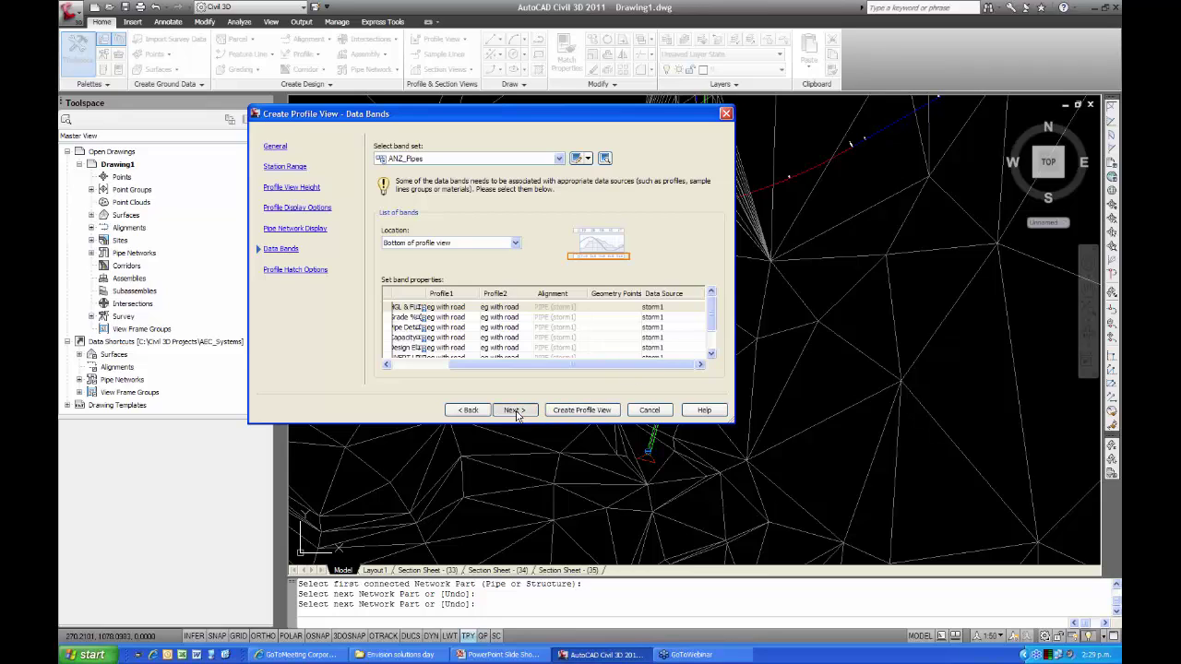
pyautogui.click(580, 410)
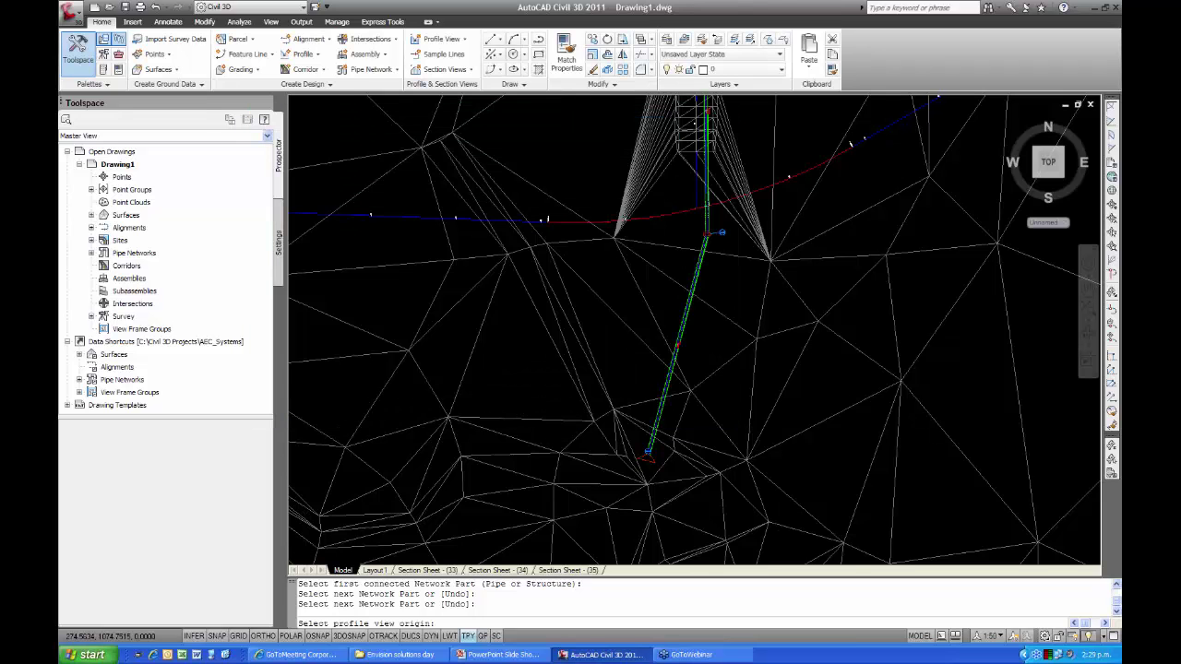
# Place the profile view origin above and to the right of the surface
pyautogui.scroll(-10, 553, 370)
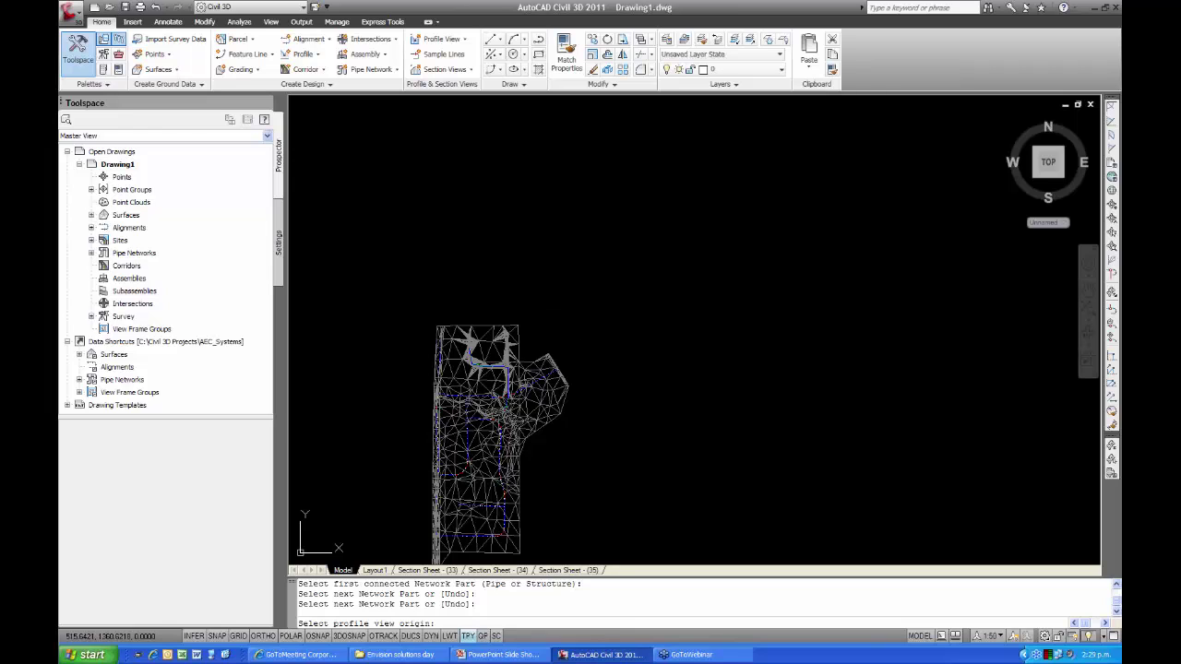
pyautogui.click(579, 311)
pyautogui.moveTo(609, 308); pyautogui.dragTo(621, 385, button='middle')
pyautogui.scroll(3, 596, 375)
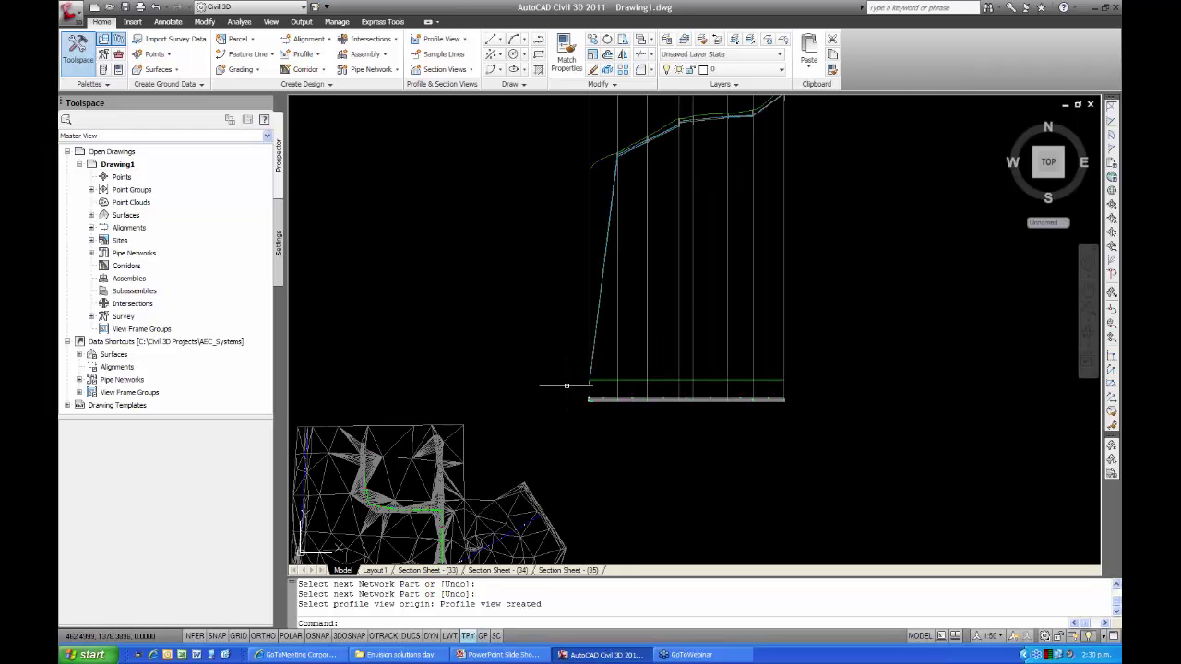
pyautogui.scroll(-2, 550, 388)
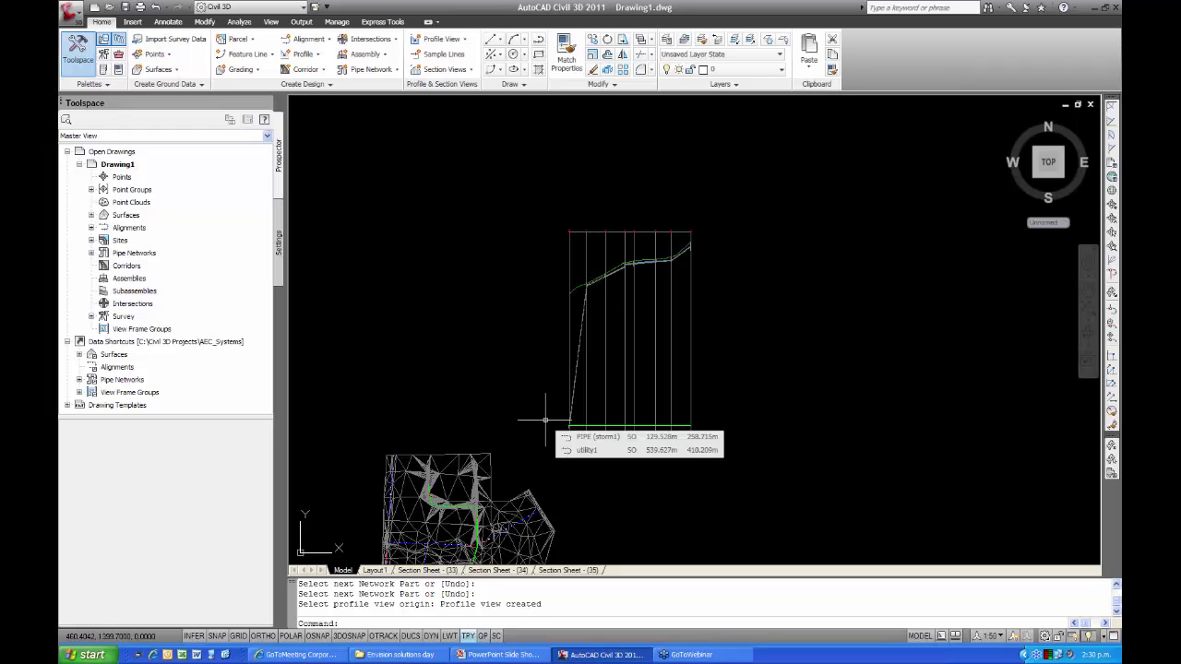
# Select the pipe and its end structure in the profile view and start a grip stretch
pyautogui.scroll(4, 553, 415)
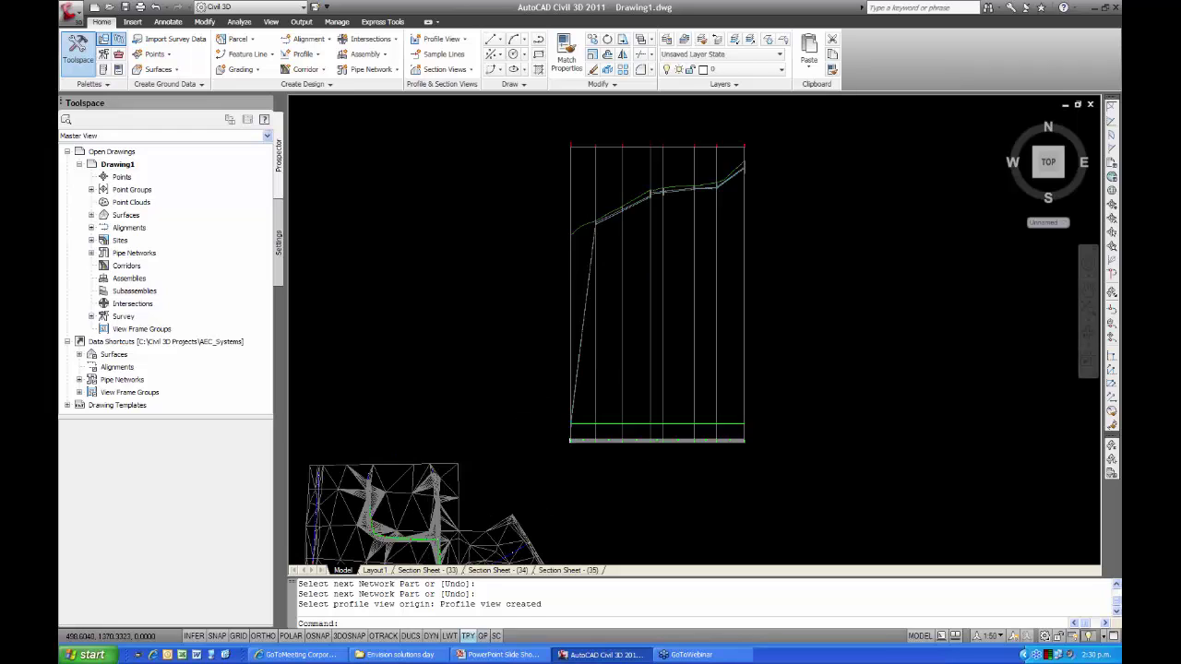
pyautogui.scroll(5, 563, 420)
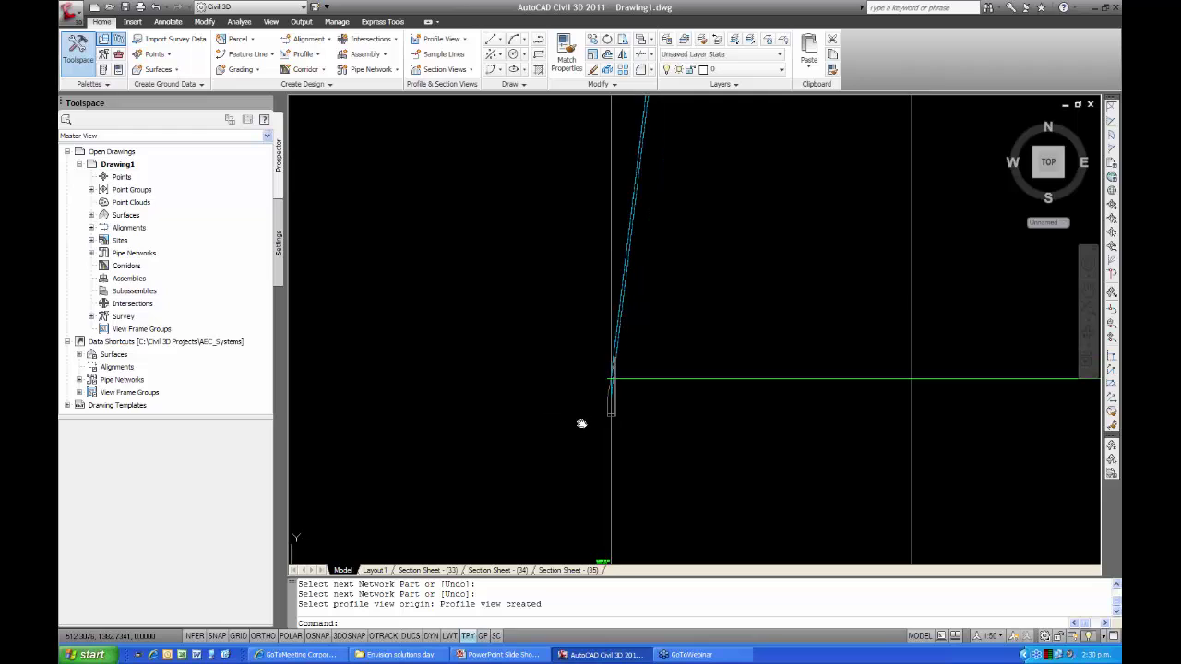
pyautogui.scroll(2, 583, 355)
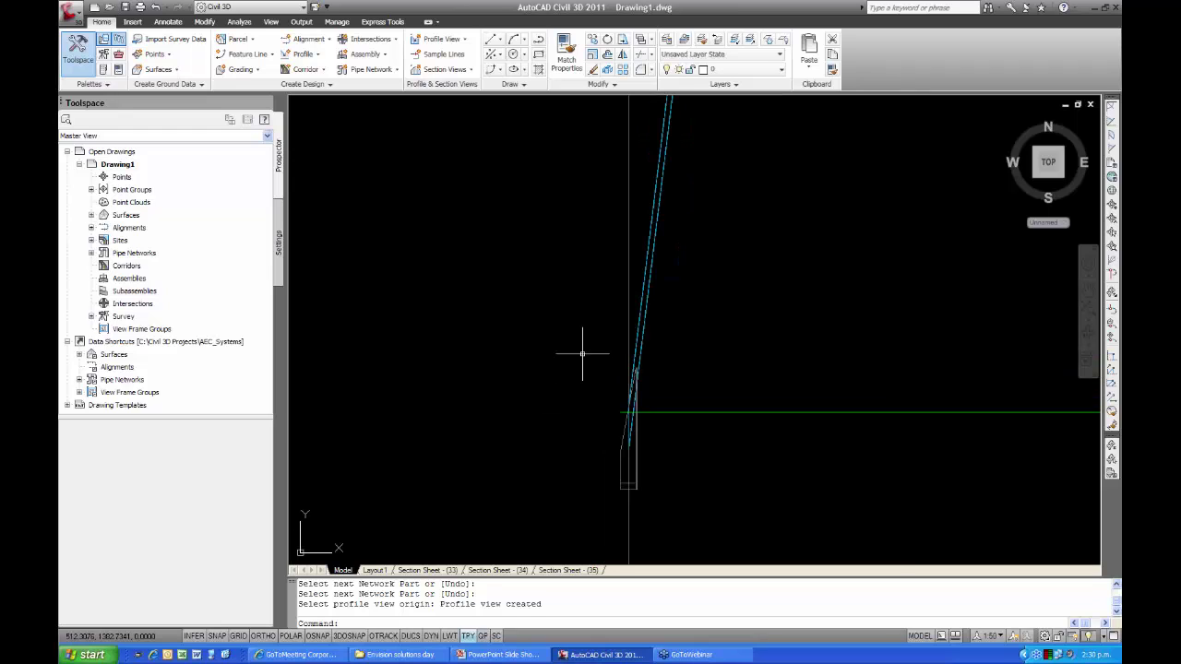
pyautogui.click(638, 330)
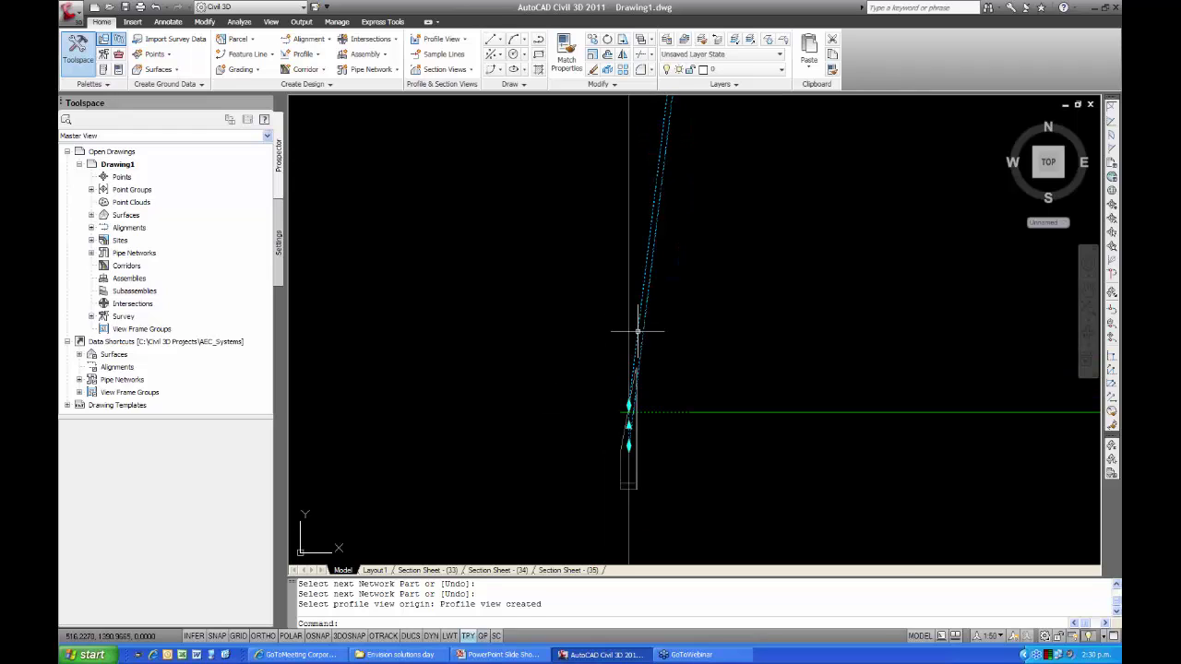
pyautogui.click(619, 474)
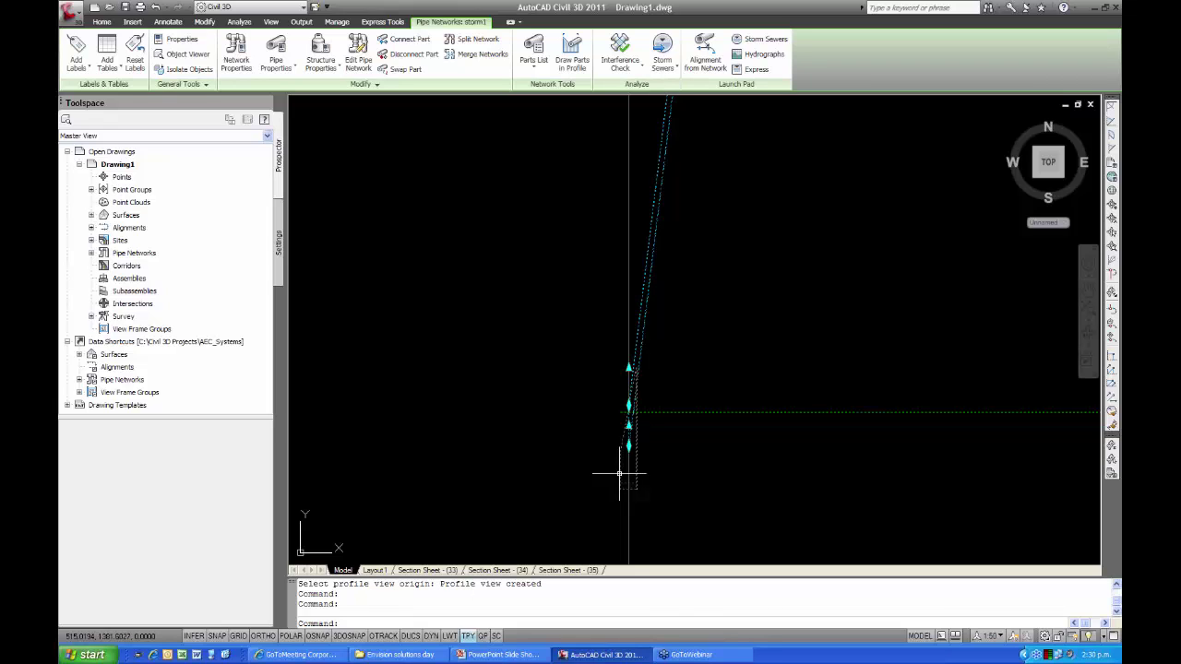
pyautogui.click(629, 404)
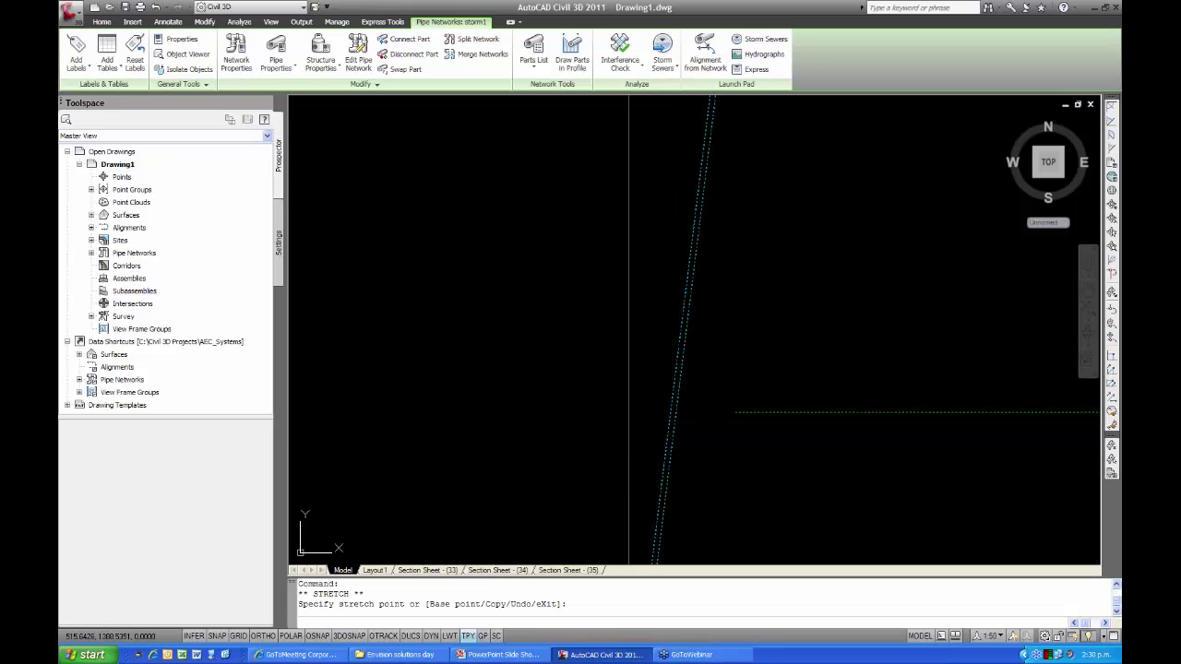
pyautogui.moveTo(600, 558); pyautogui.dragTo(541, 221, button='middle')
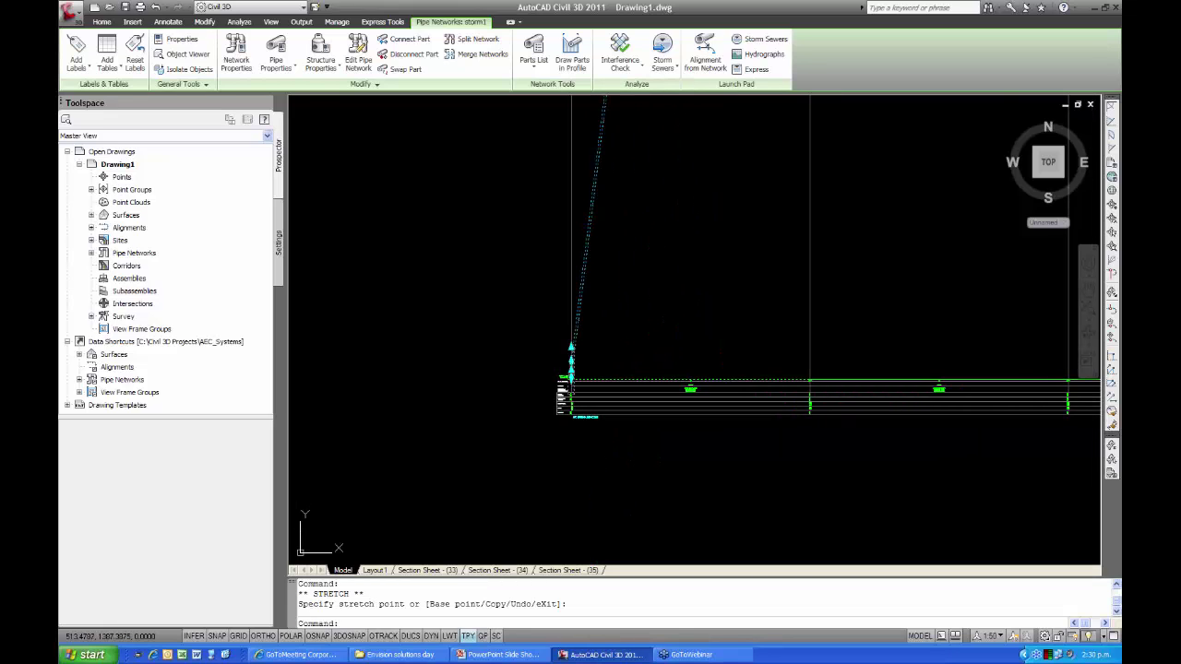
pyautogui.scroll(5, 565, 360)
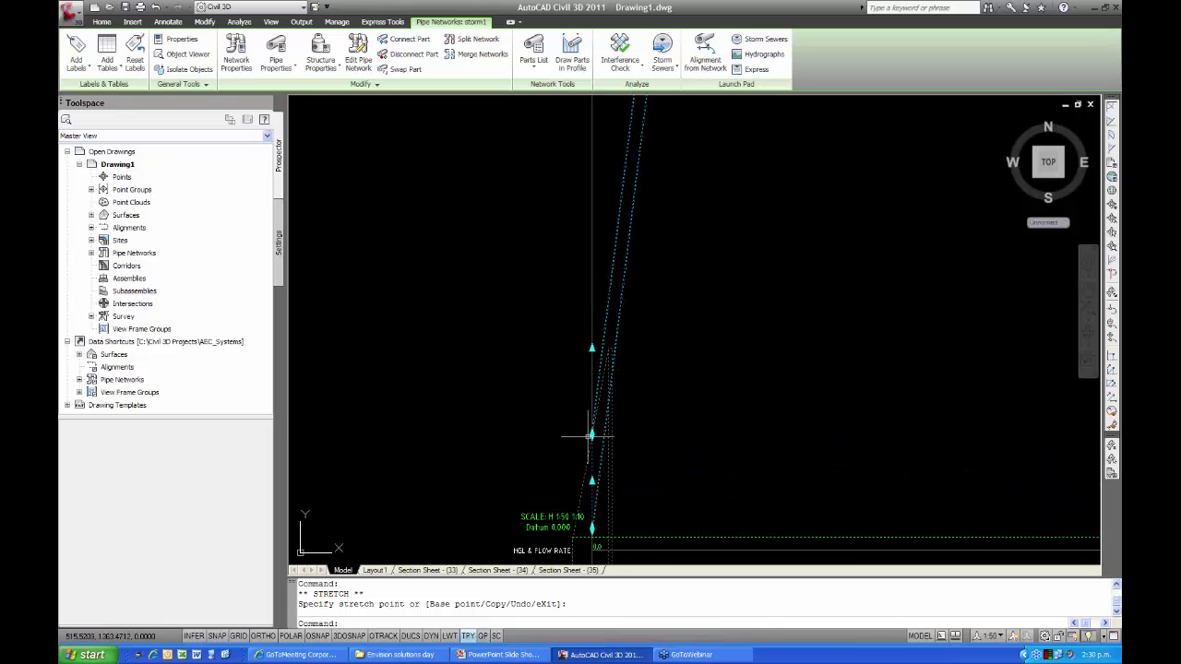
# Stretch the pipe's grip up to its new position in the profile view
pyautogui.click(591, 434)
pyautogui.scroll(-7, 561, 308)
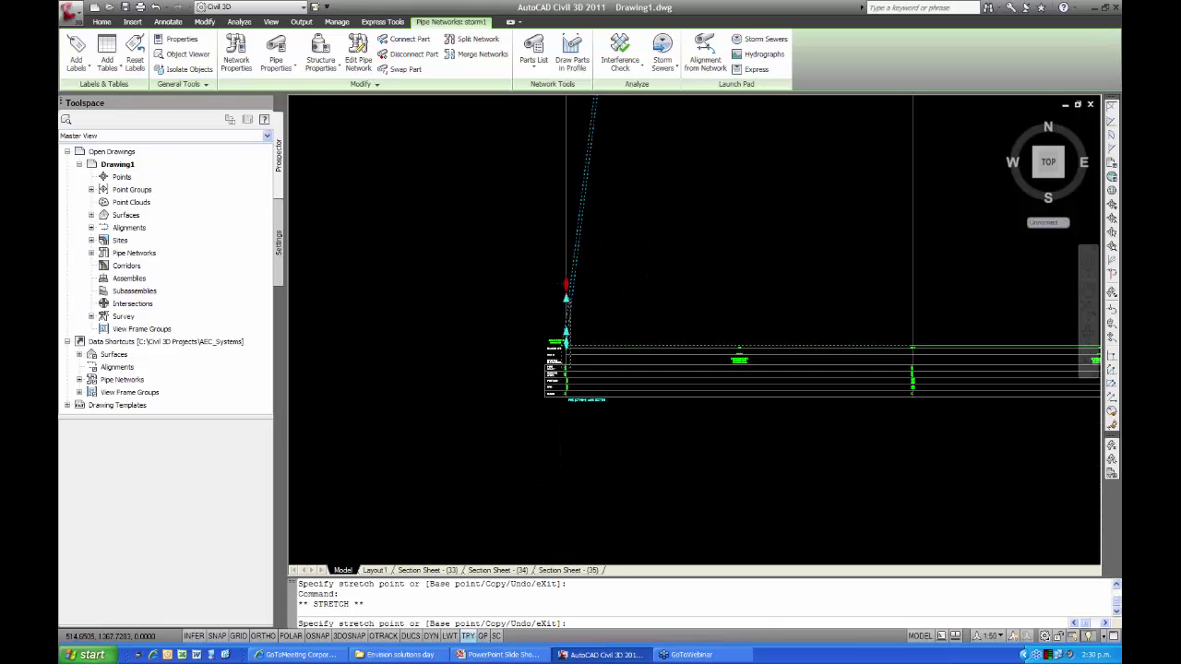
pyautogui.scroll(5, 559, 268)
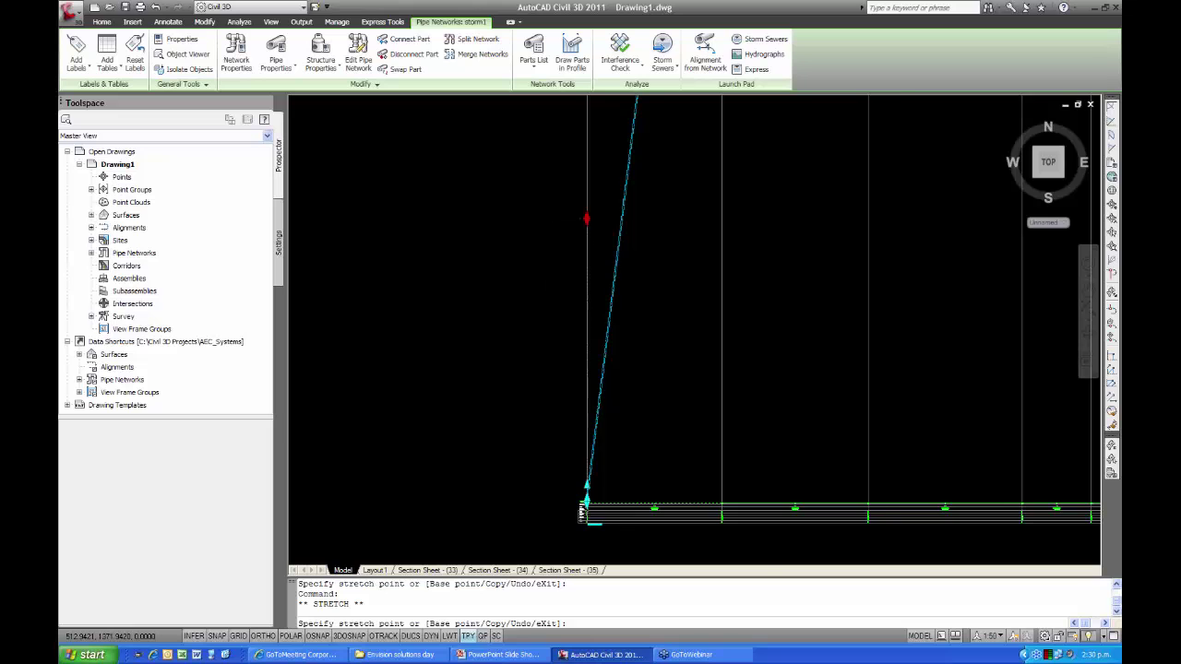
pyautogui.moveTo(579, 227); pyautogui.dragTo(586, 434, button='middle')
pyautogui.scroll(-5, 580, 242)
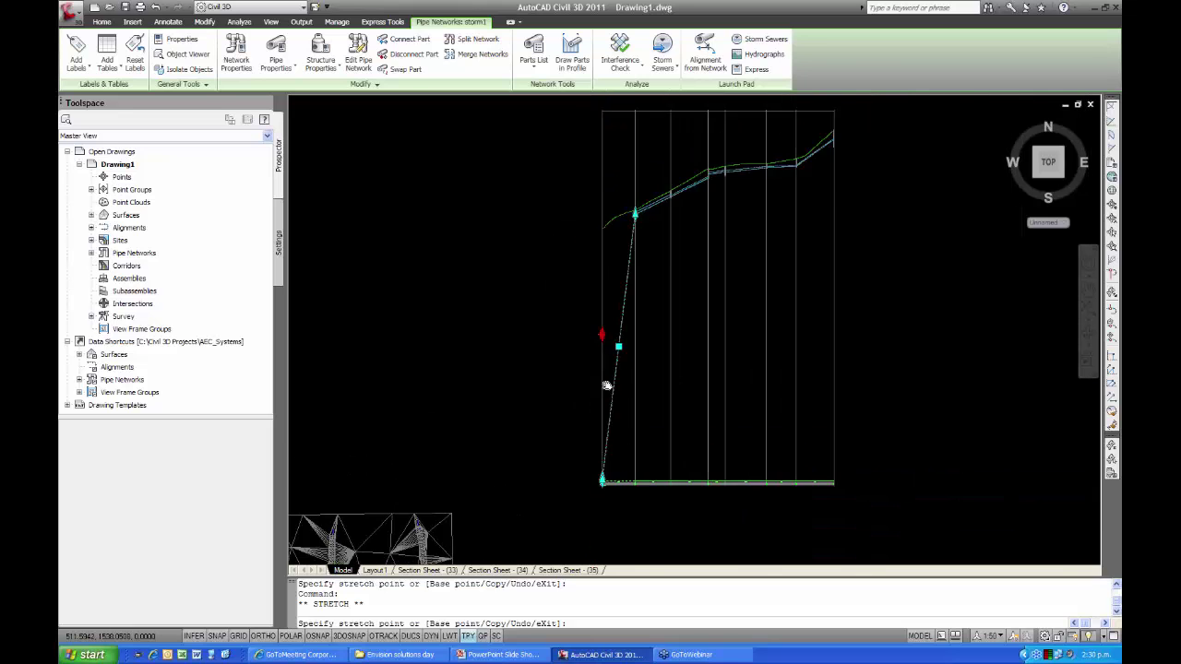
pyautogui.moveTo(606, 385); pyautogui.dragTo(615, 450, button='middle')
pyautogui.scroll(6, 600, 277)
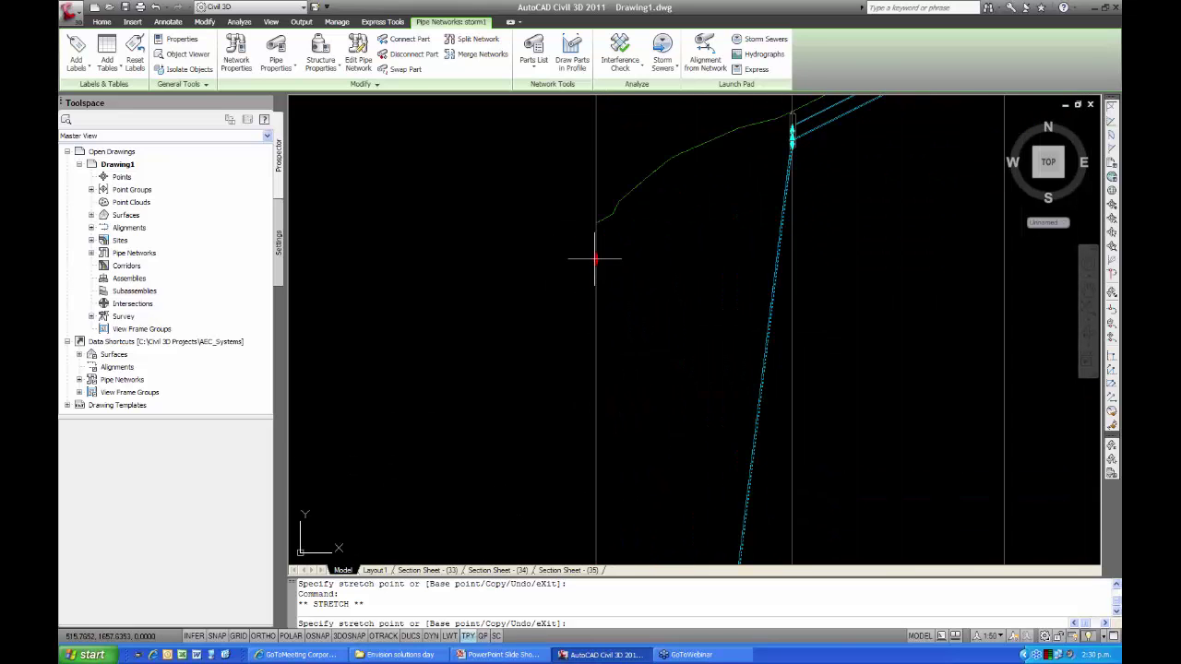
pyautogui.click(595, 233)
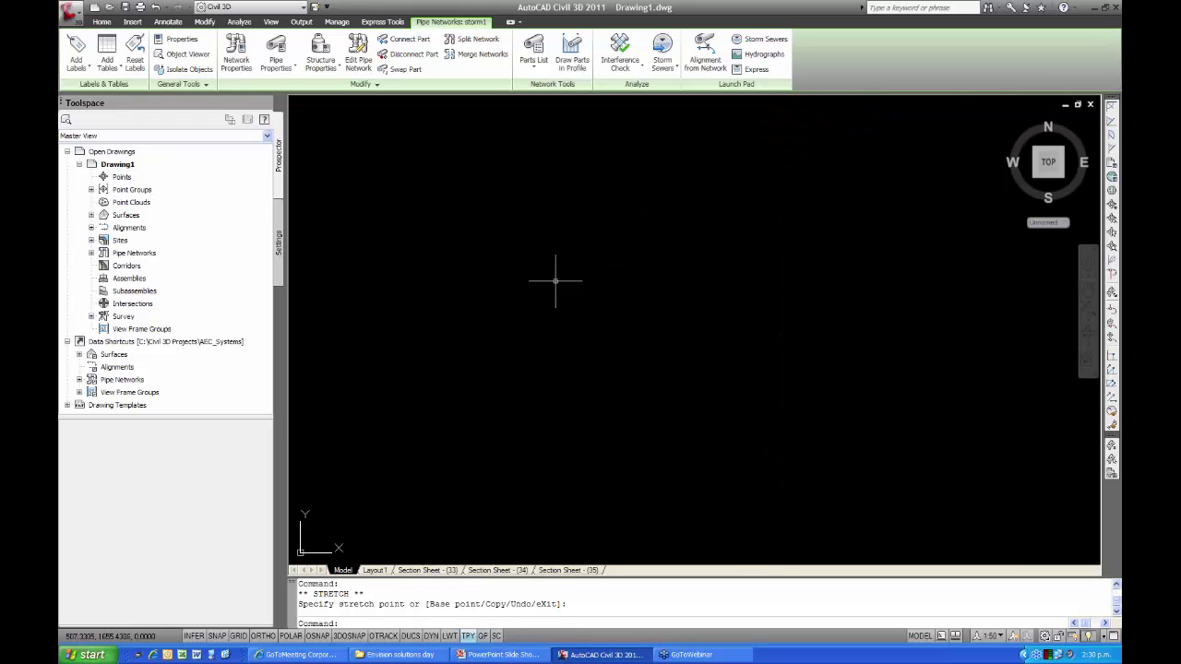
pyautogui.scroll(-6, 544, 276)
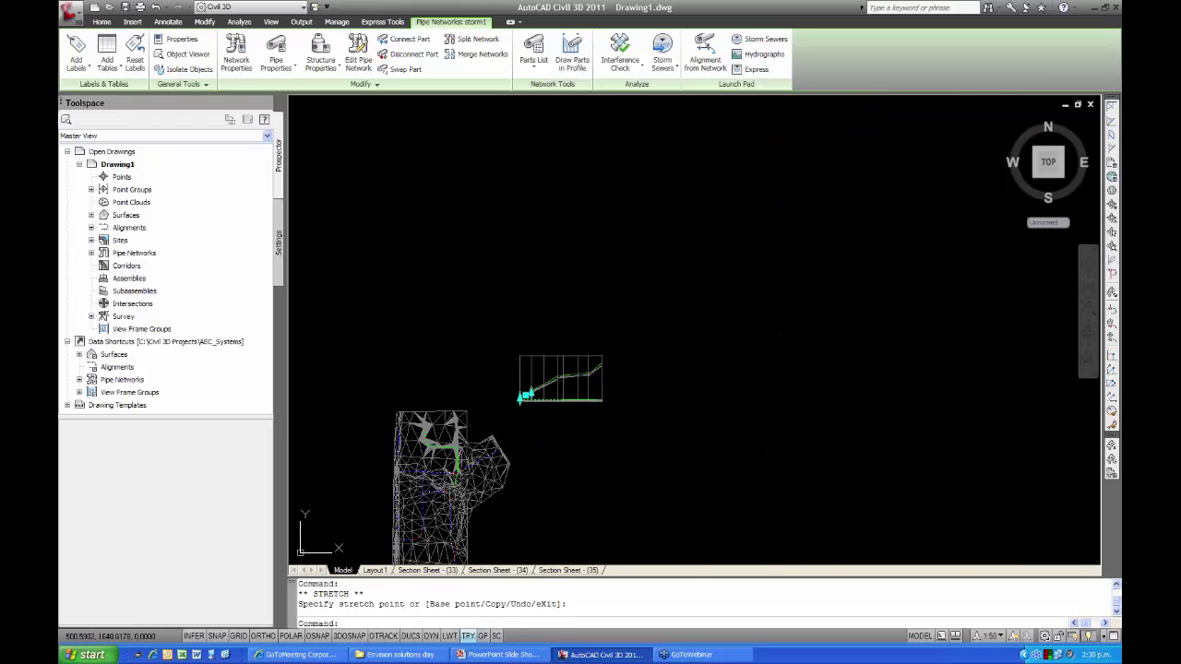
pyautogui.moveTo(554, 282); pyautogui.dragTo(563, 271, button='middle')
pyautogui.scroll(8, 576, 327)
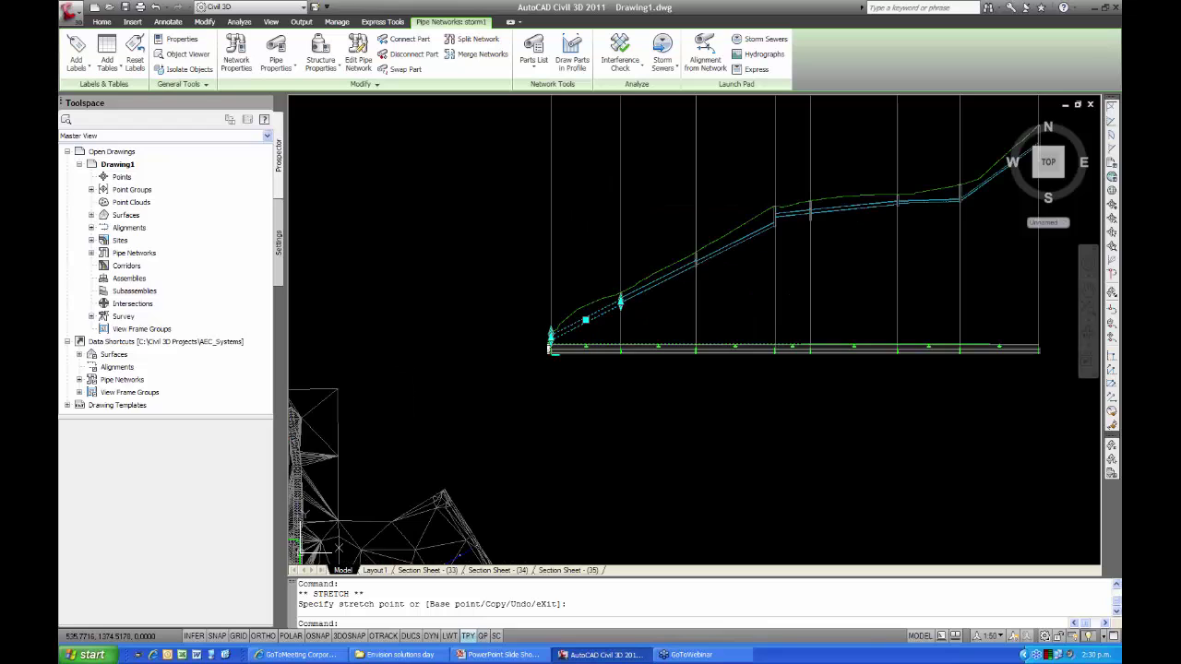
pyautogui.scroll(3, 519, 313)
# Cancel the stretch, pan to the plan view, and check the pipe alignment
pyautogui.press('Escape')
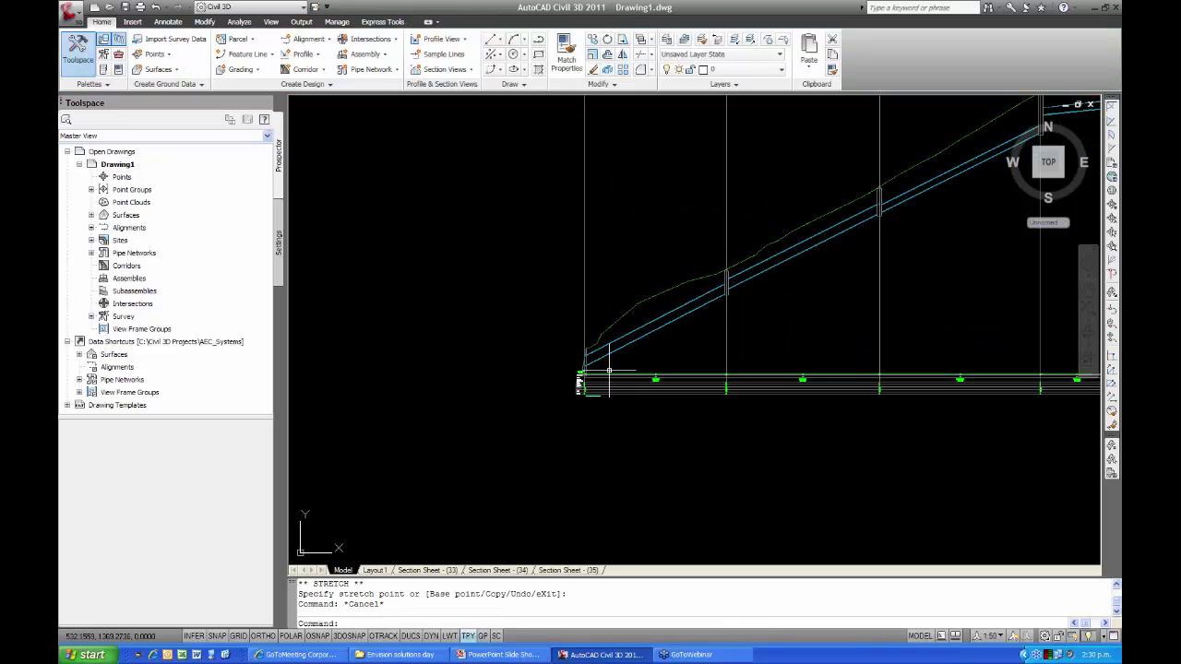
pyautogui.scroll(2, 617, 374)
pyautogui.scroll(1, 595, 358)
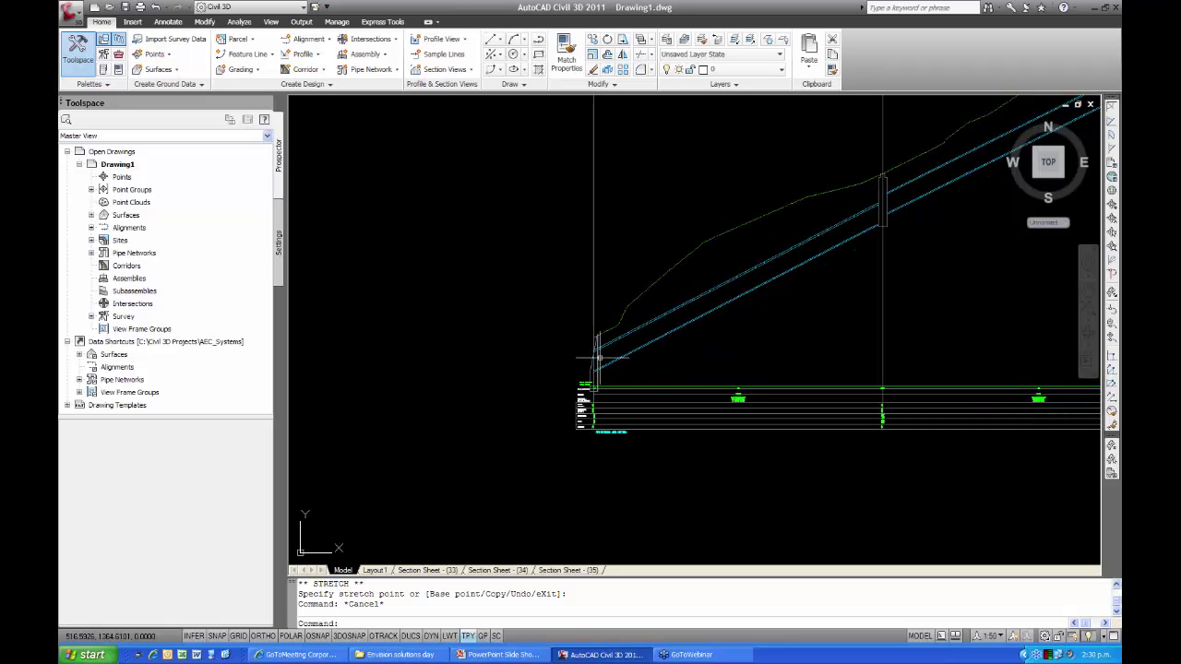
pyautogui.scroll(-6, 496, 377)
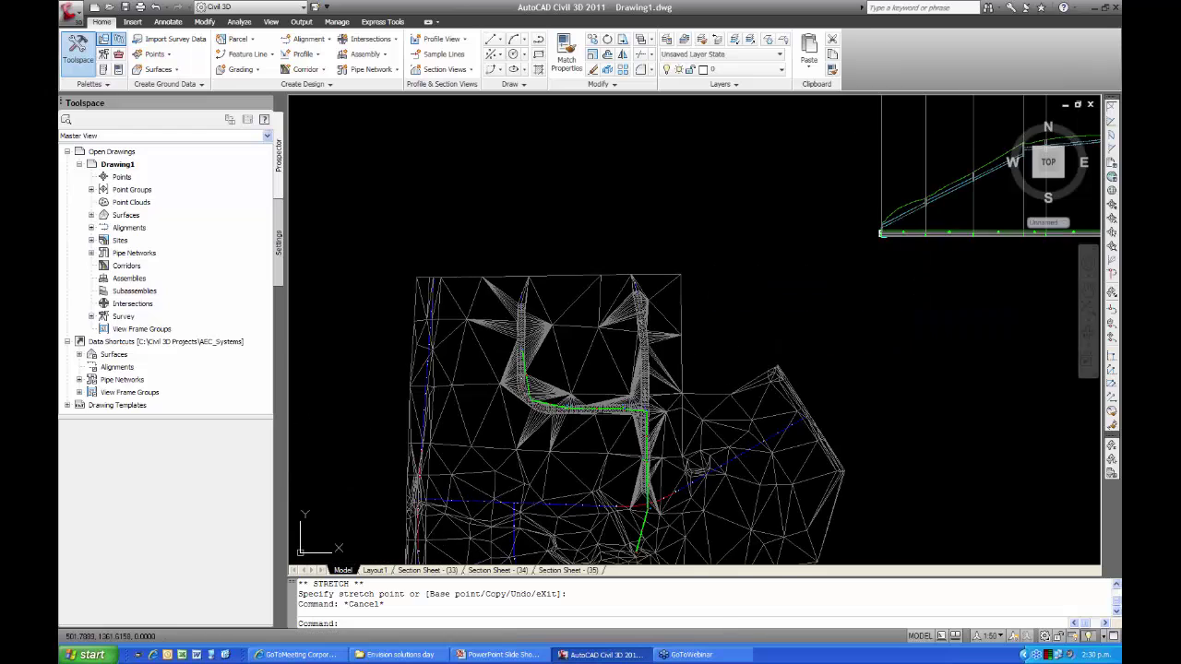
pyautogui.moveTo(655, 432); pyautogui.dragTo(632, 300, button='middle')
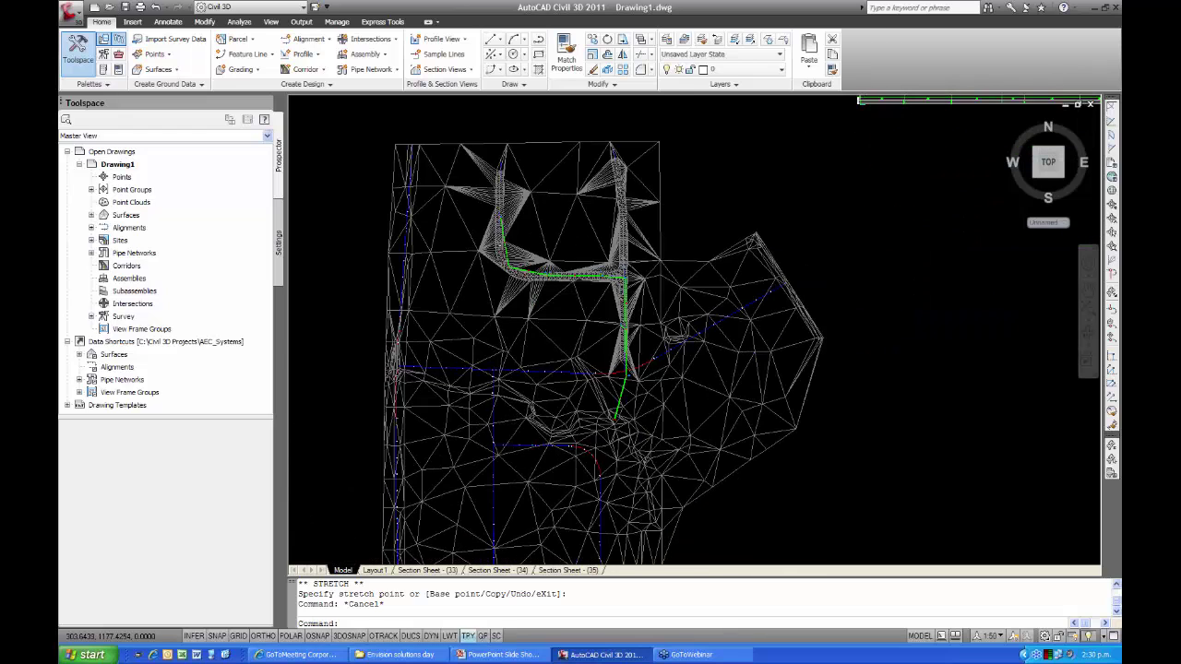
pyautogui.scroll(4, 623, 383)
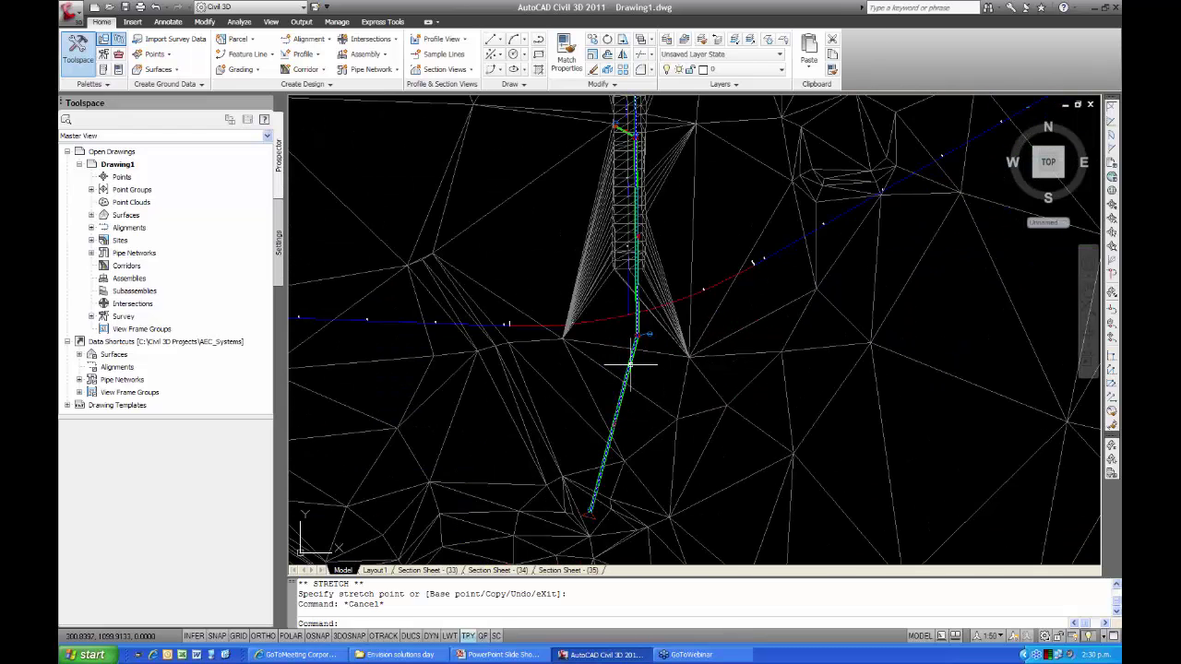
pyautogui.click(631, 365)
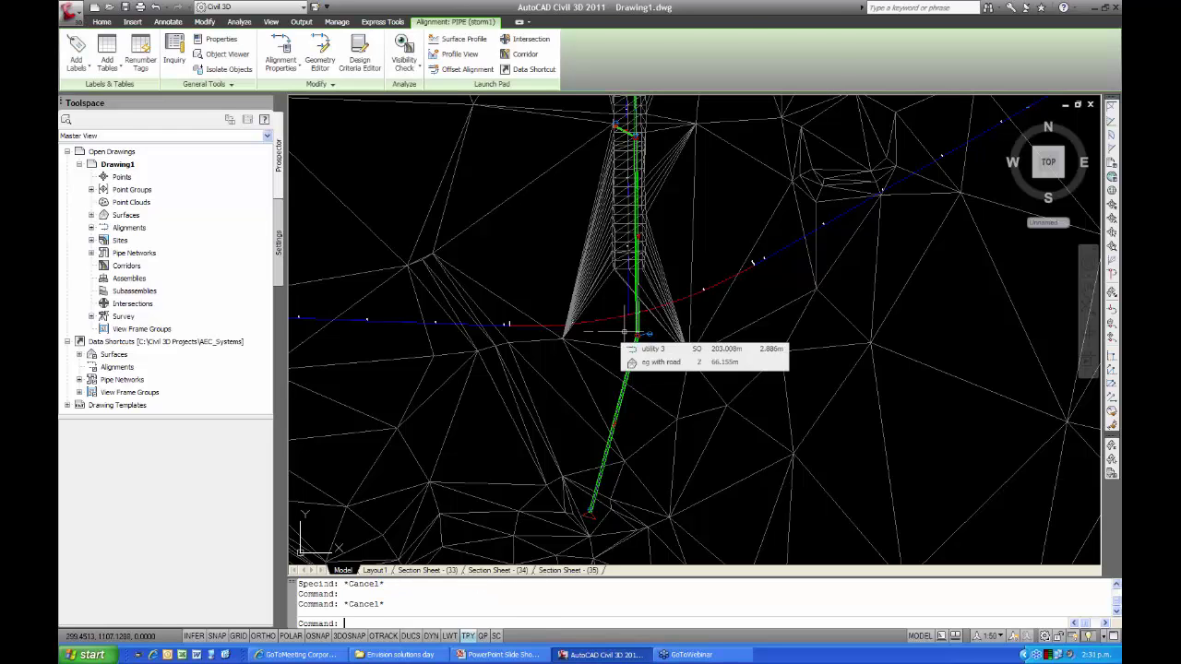
pyautogui.press('Escape')
# Select the upper and lower storm1 pipes at the run's lower end
pyautogui.scroll(3, 644, 337)
pyautogui.scroll(3, 638, 340)
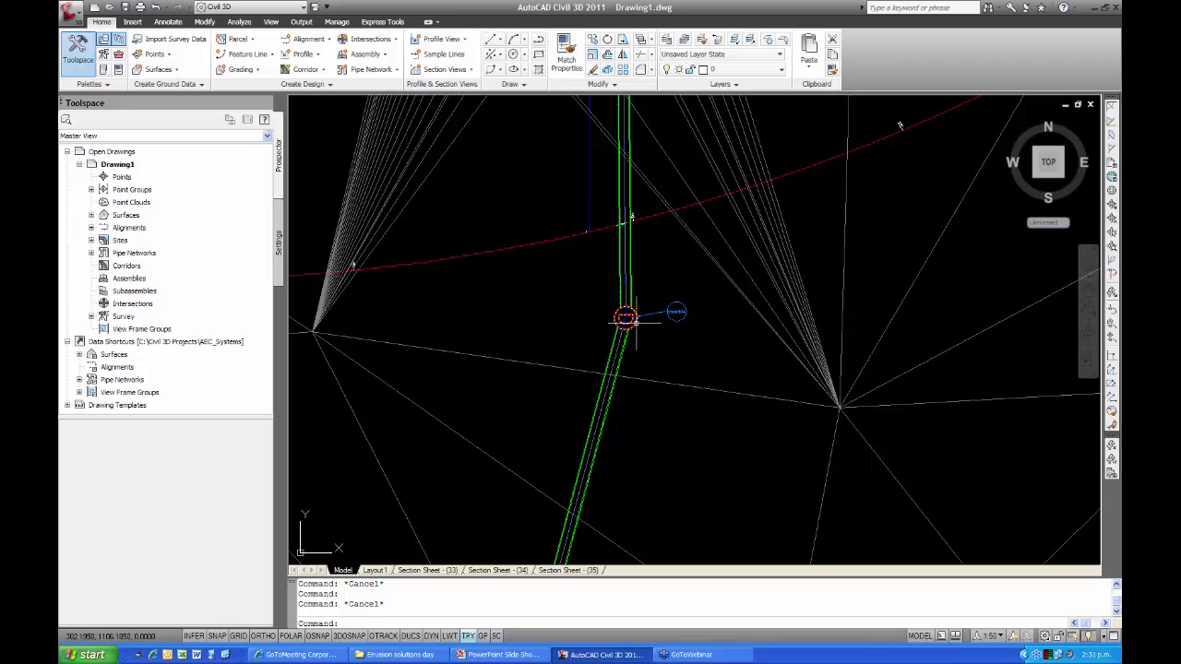
pyautogui.click(629, 292)
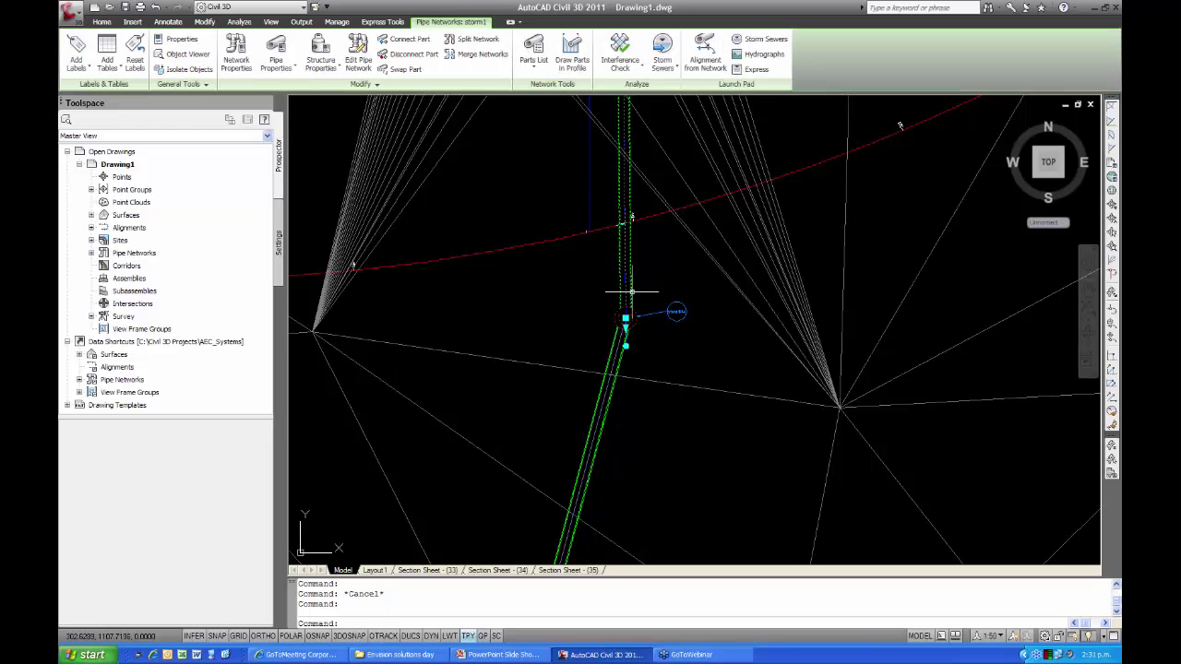
pyautogui.click(612, 386)
pyautogui.scroll(-3, 541, 403)
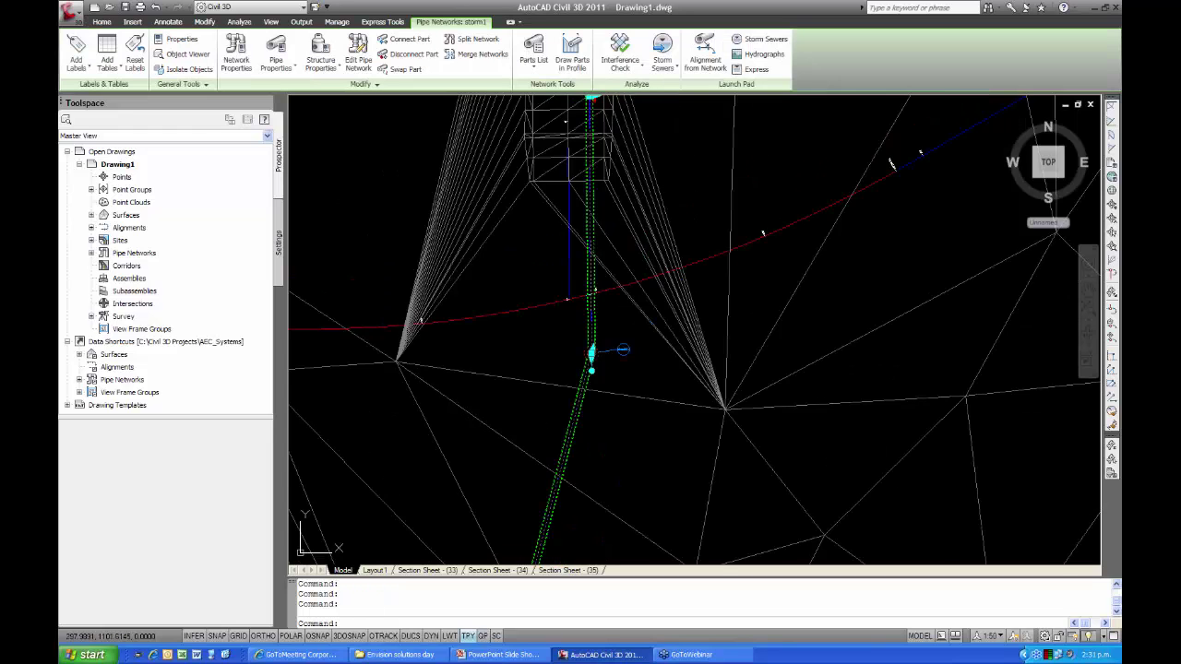
pyautogui.scroll(3, 595, 457)
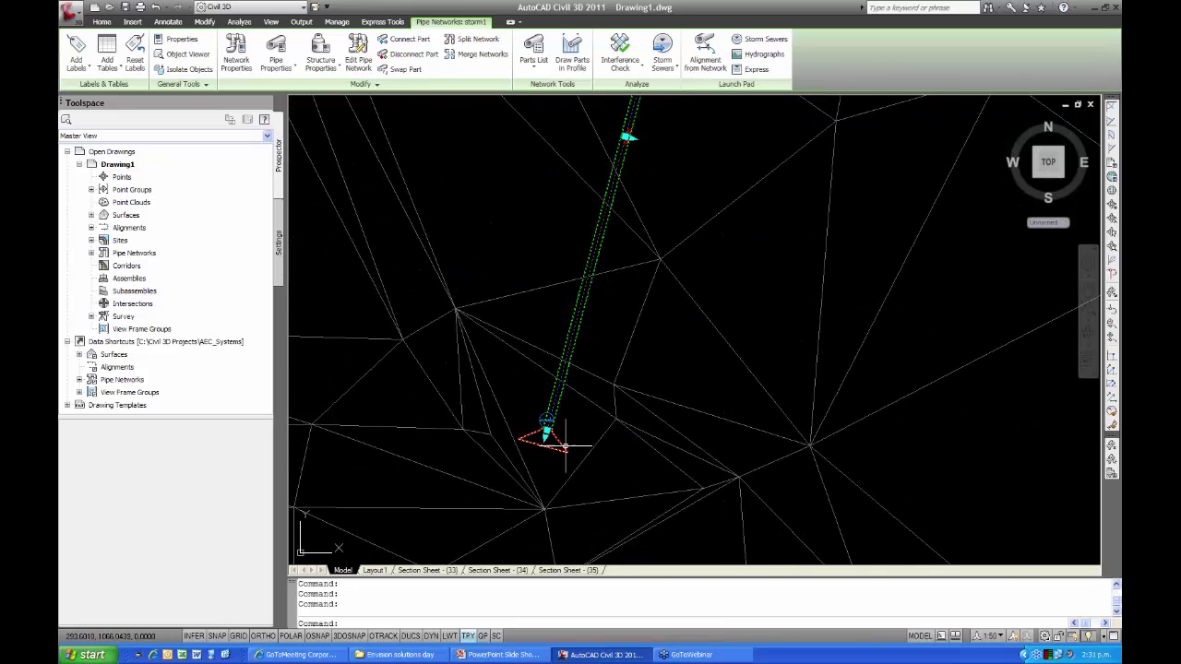
pyautogui.scroll(-4, 646, 316)
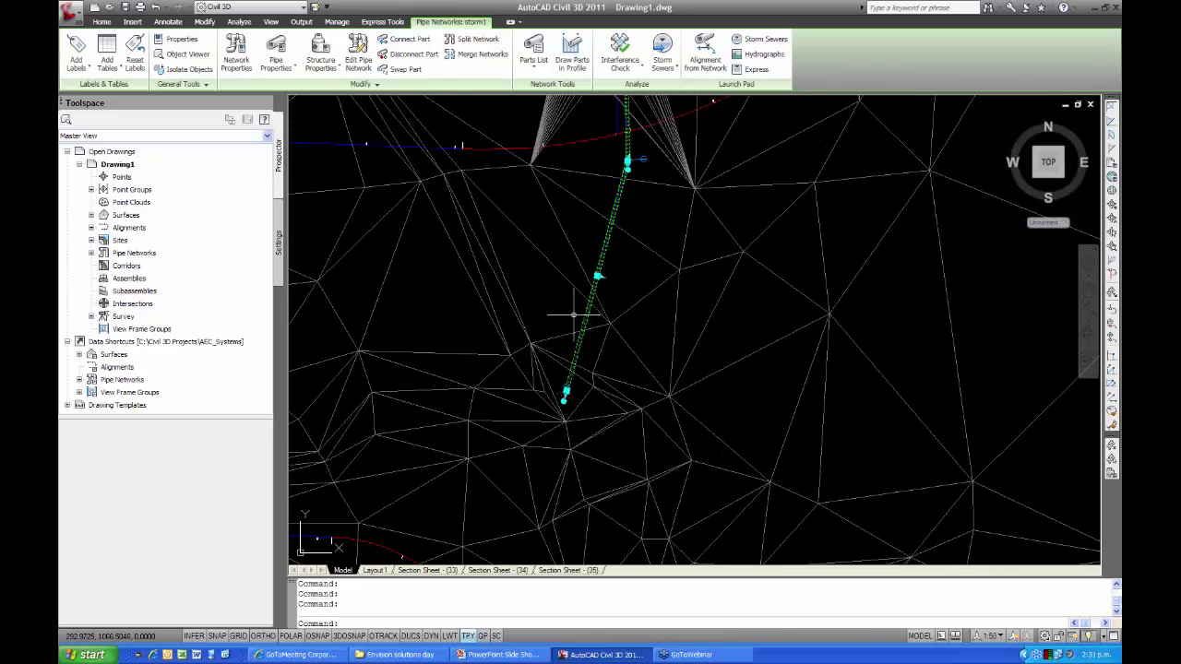
pyautogui.rightClick(566, 321)
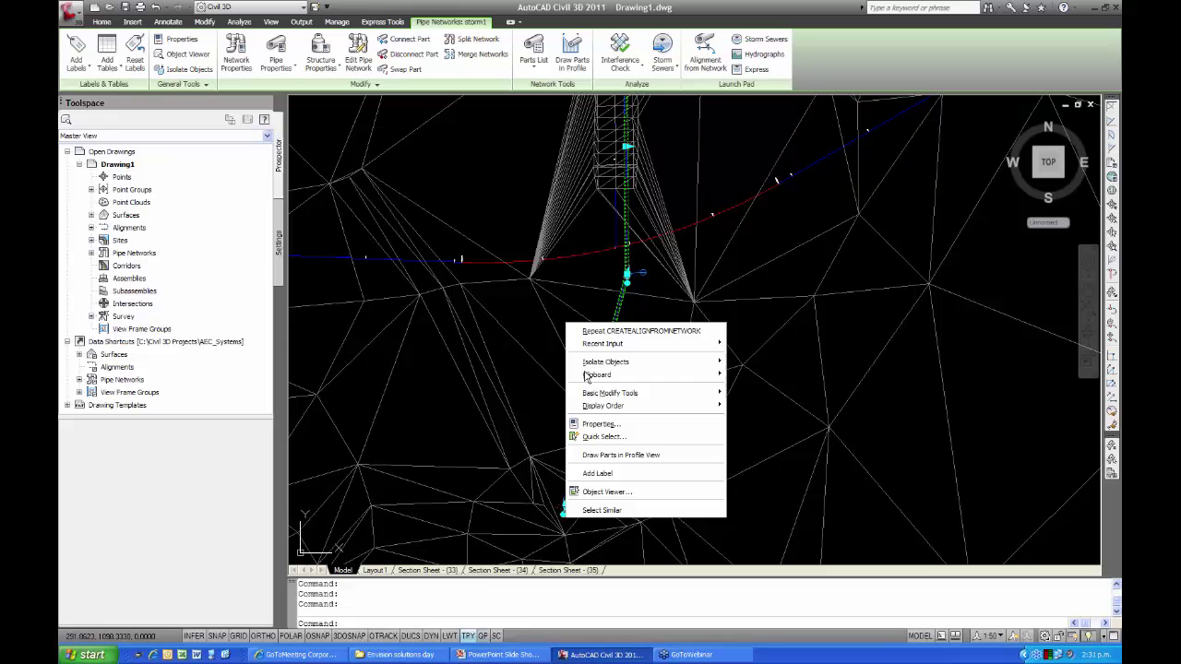
pyautogui.click(604, 492)
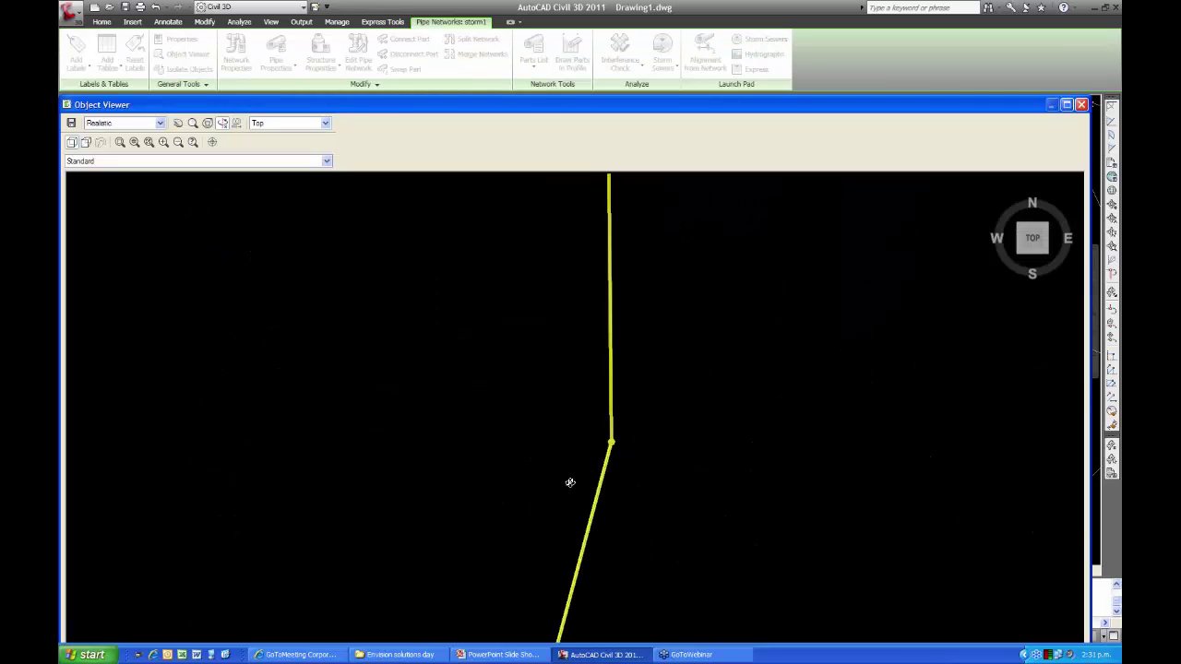
pyautogui.moveTo(567, 483); pyautogui.dragTo(606, 407)
pyautogui.scroll(5, 449, 479)
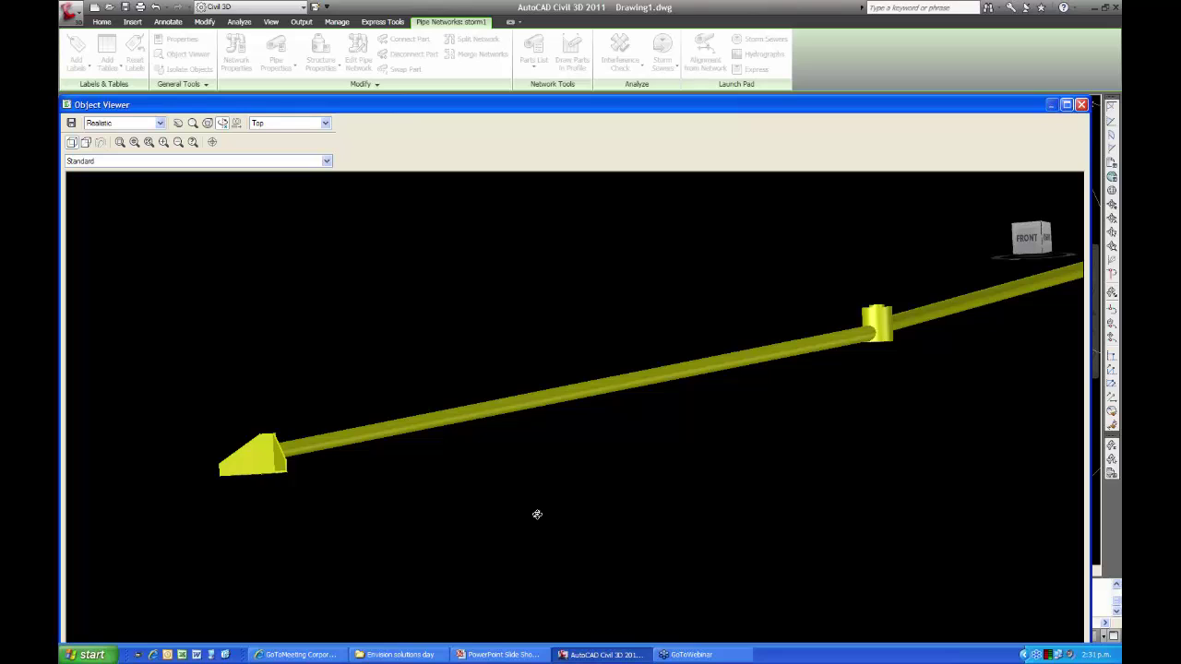
pyautogui.moveTo(563, 514); pyautogui.dragTo(481, 513)
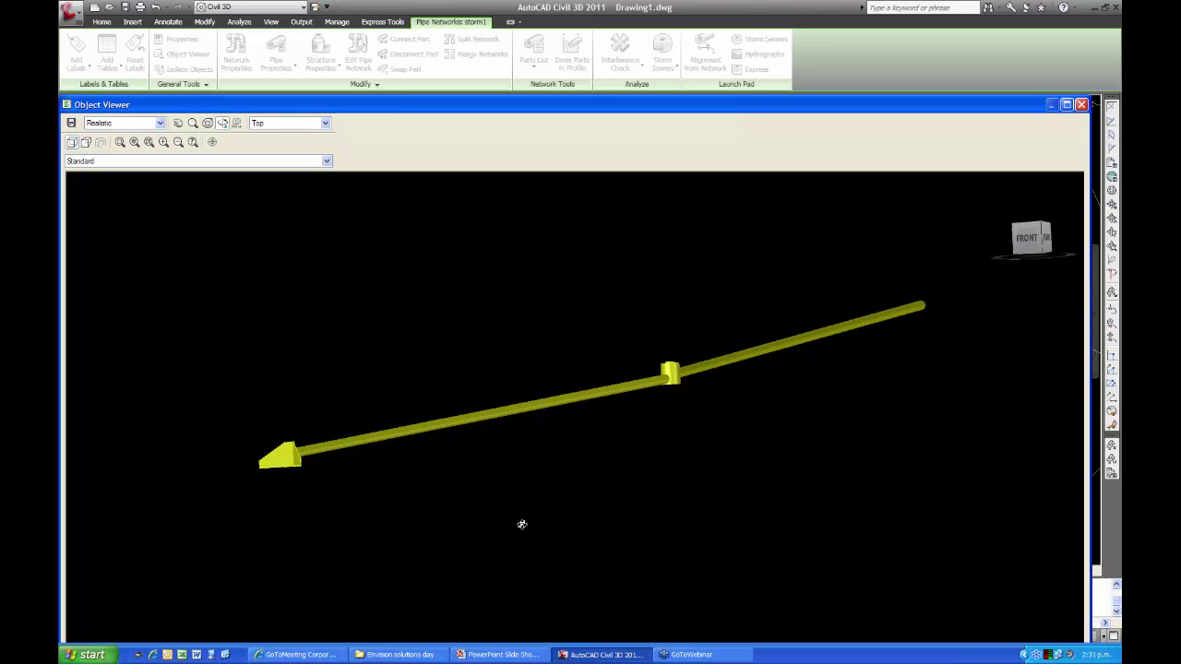
pyautogui.doubleClick(748, 105)
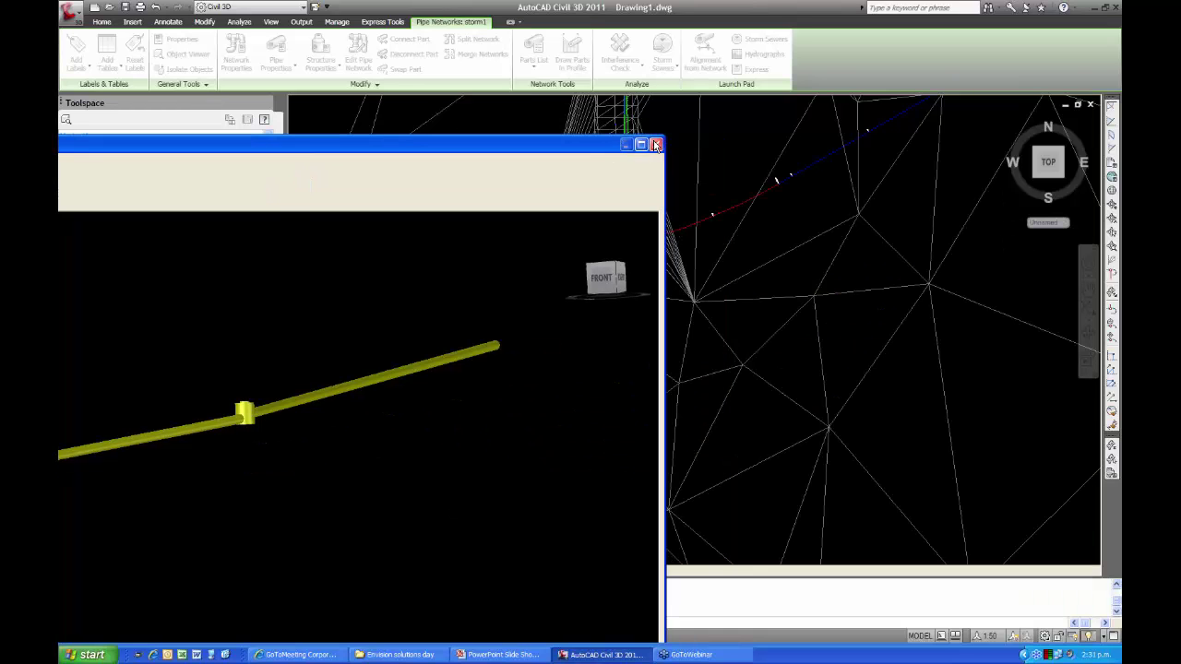
pyautogui.click(656, 145)
# Raise the pipe's left end point in the profile view, then clear the selection
pyautogui.scroll(-2, 631, 372)
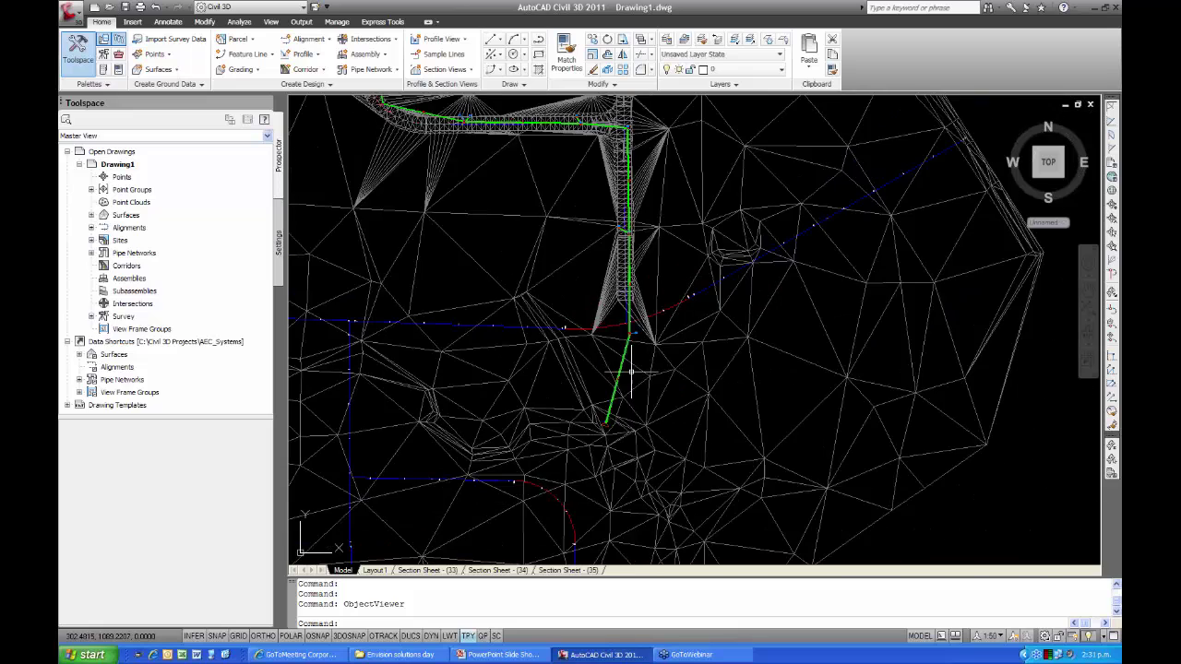
pyautogui.scroll(-3, 631, 372)
pyautogui.moveTo(772, 327)
pyautogui.mouseDown(button='middle')
pyautogui.moveTo(651, 214)
pyautogui.moveTo(667, 298)
pyautogui.moveTo(642, 388)
pyautogui.mouseUp(button='middle')
pyautogui.scroll(5, 655, 318)
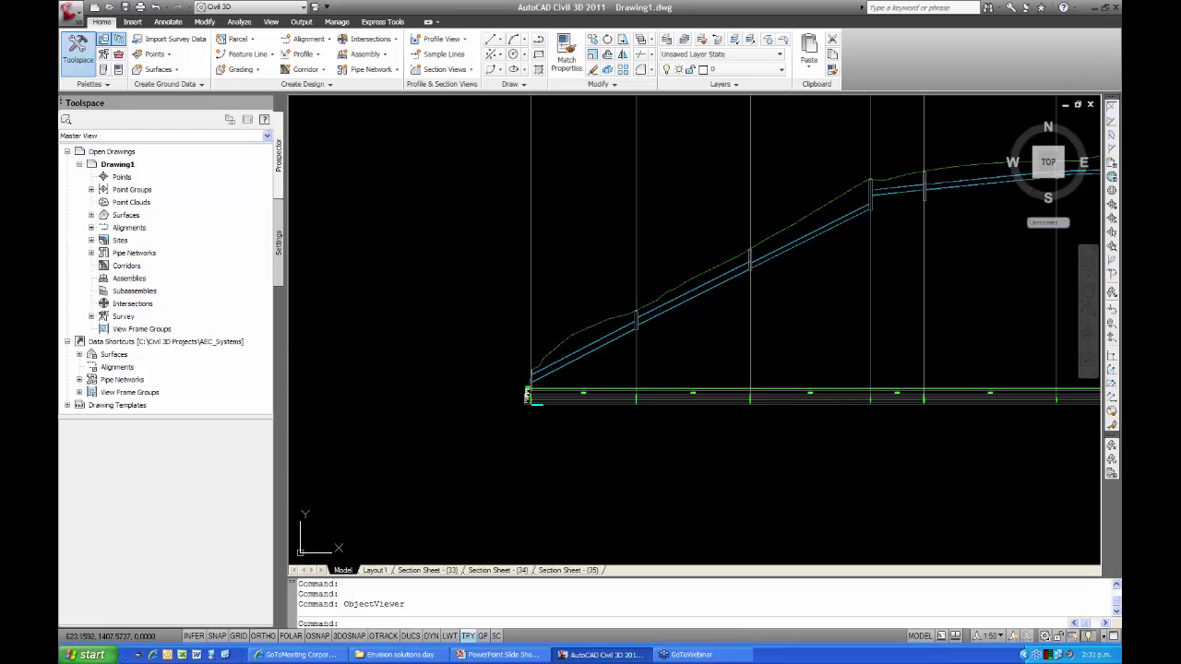
pyautogui.moveTo(679, 339); pyautogui.dragTo(731, 317, button='middle')
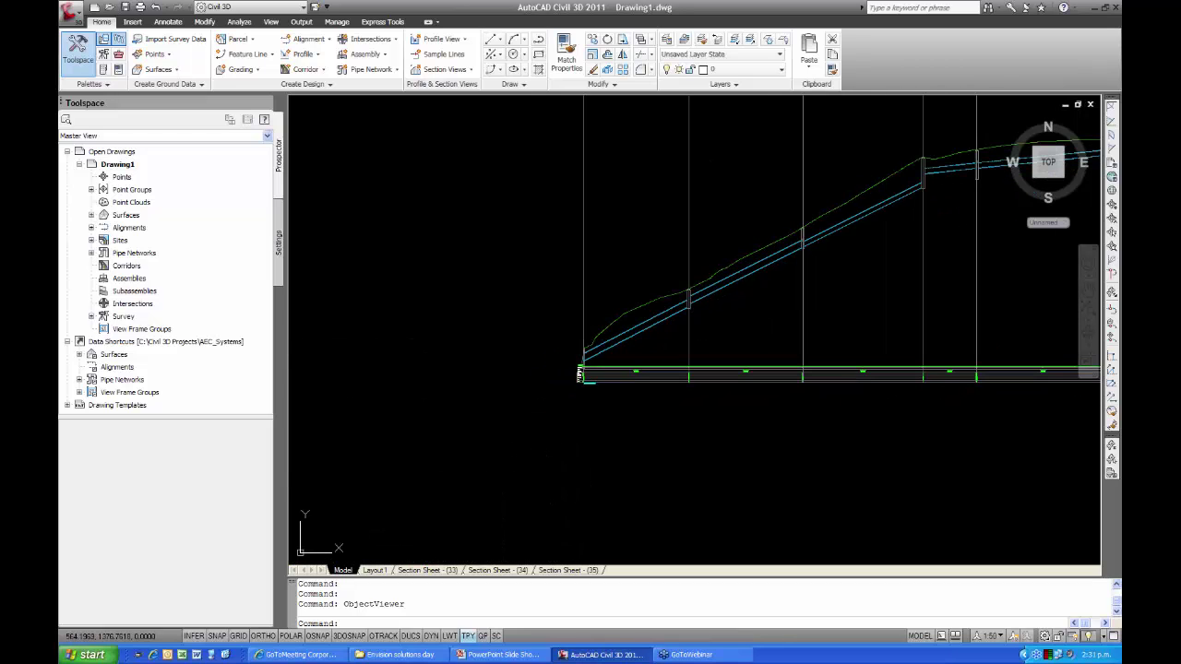
pyautogui.scroll(2, 580, 370)
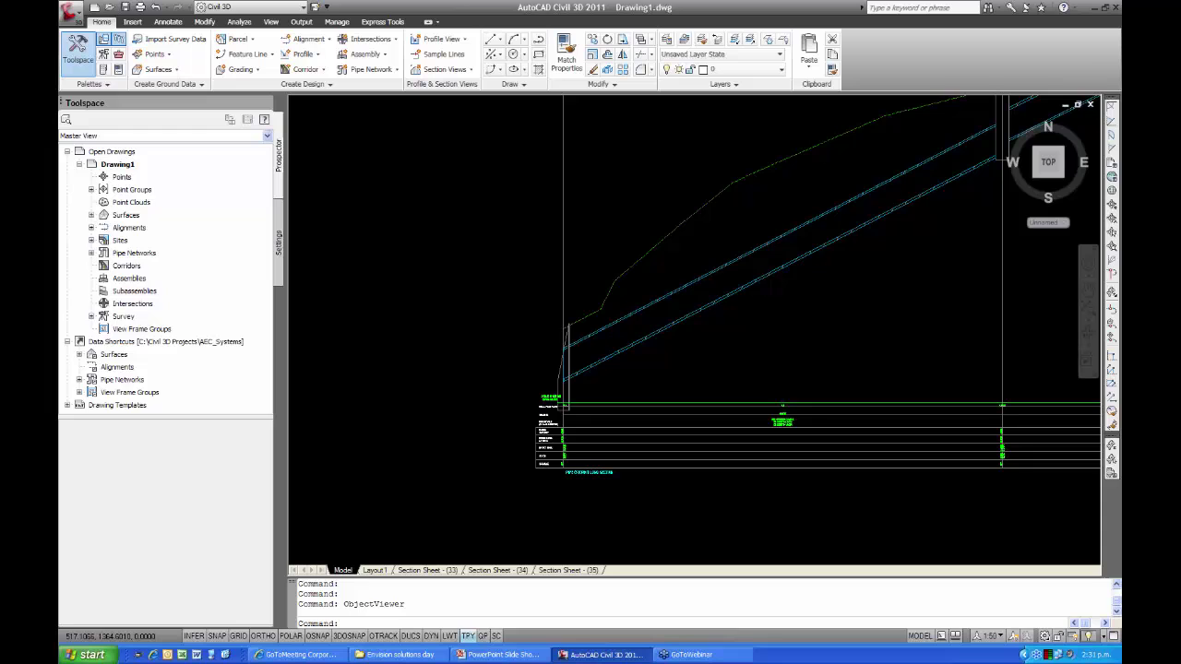
pyautogui.click(587, 337)
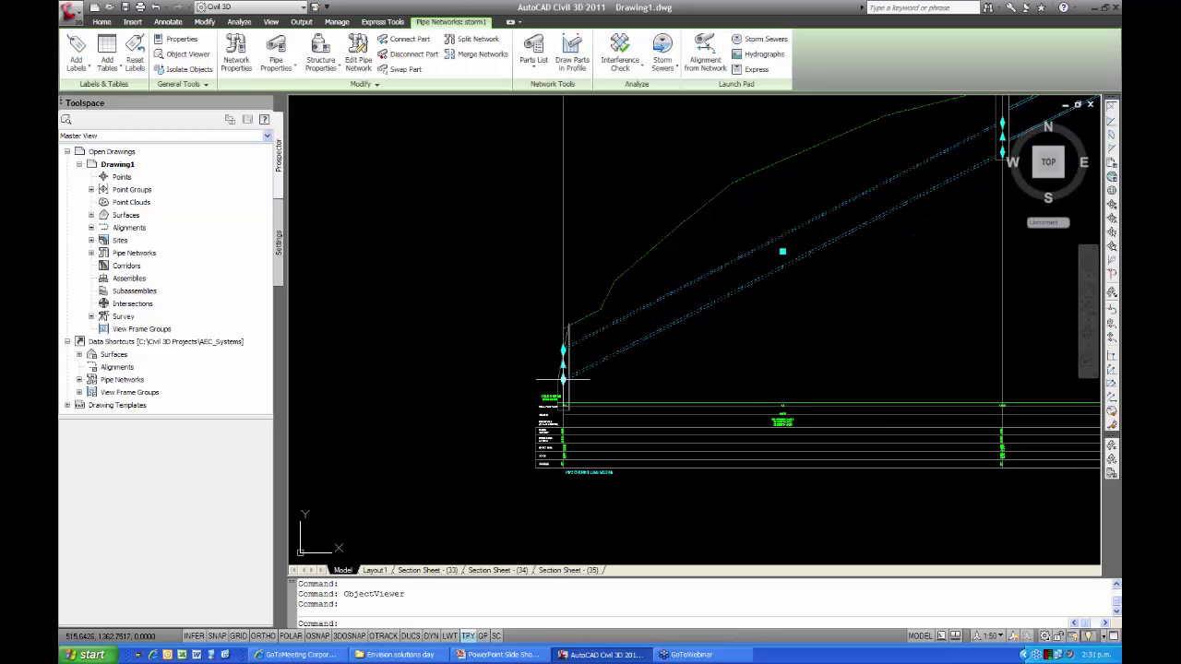
pyautogui.click(563, 367)
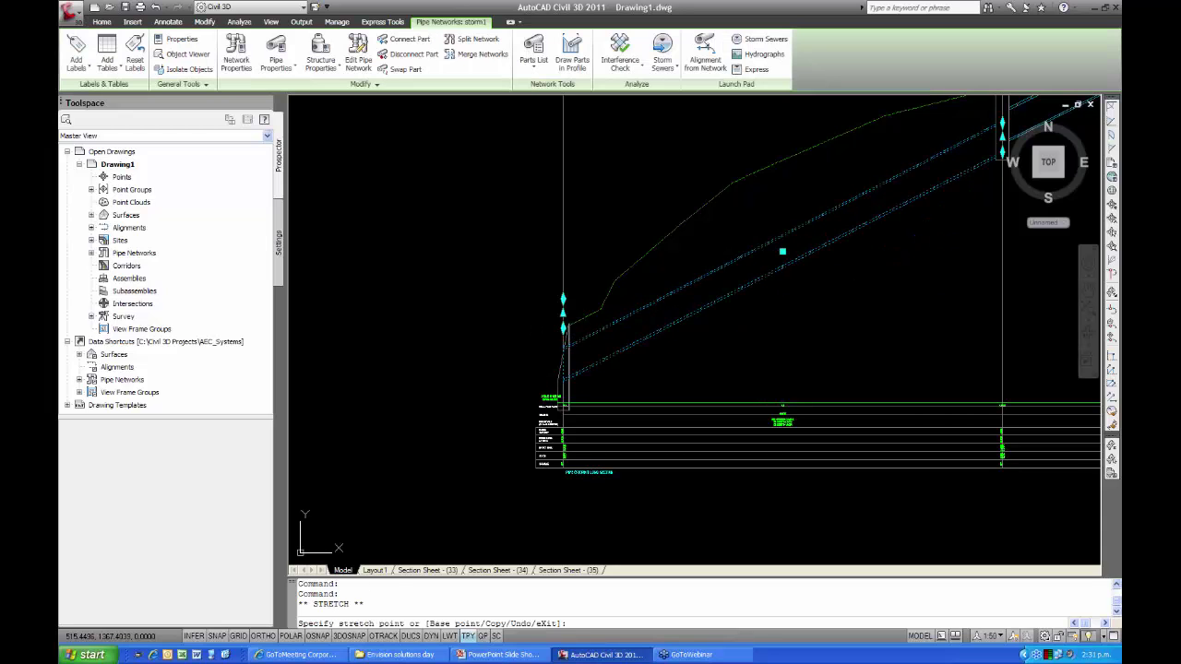
pyautogui.click(565, 280)
pyautogui.moveTo(619, 316); pyautogui.dragTo(585, 311, button='middle')
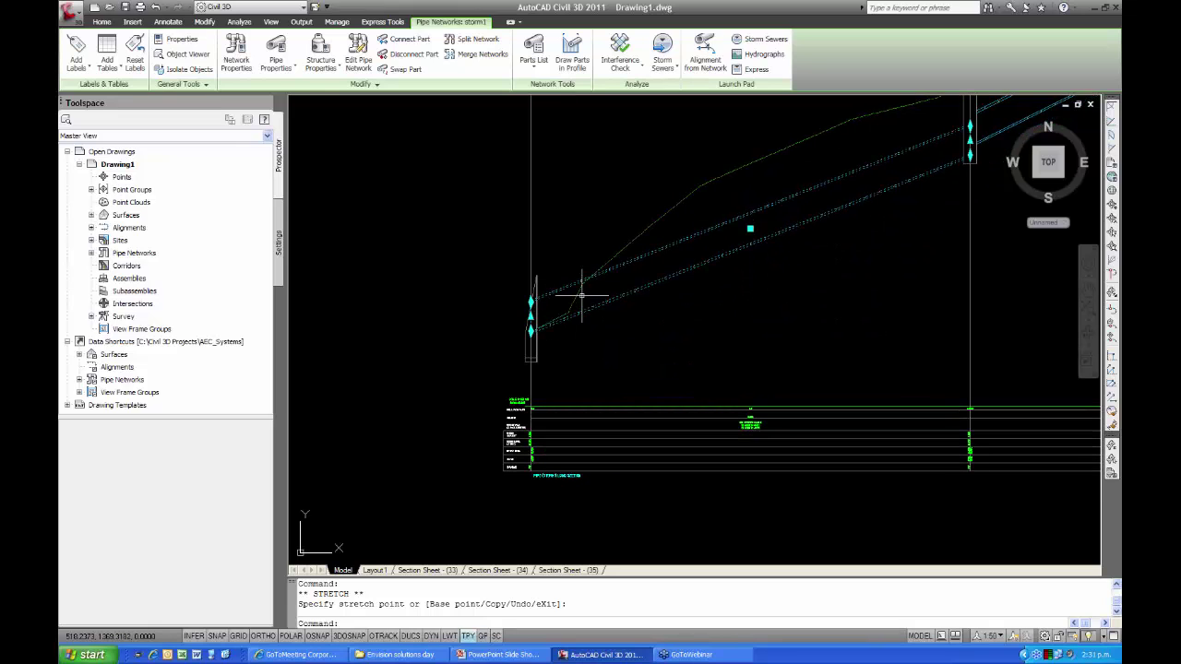
pyautogui.scroll(-2, 612, 308)
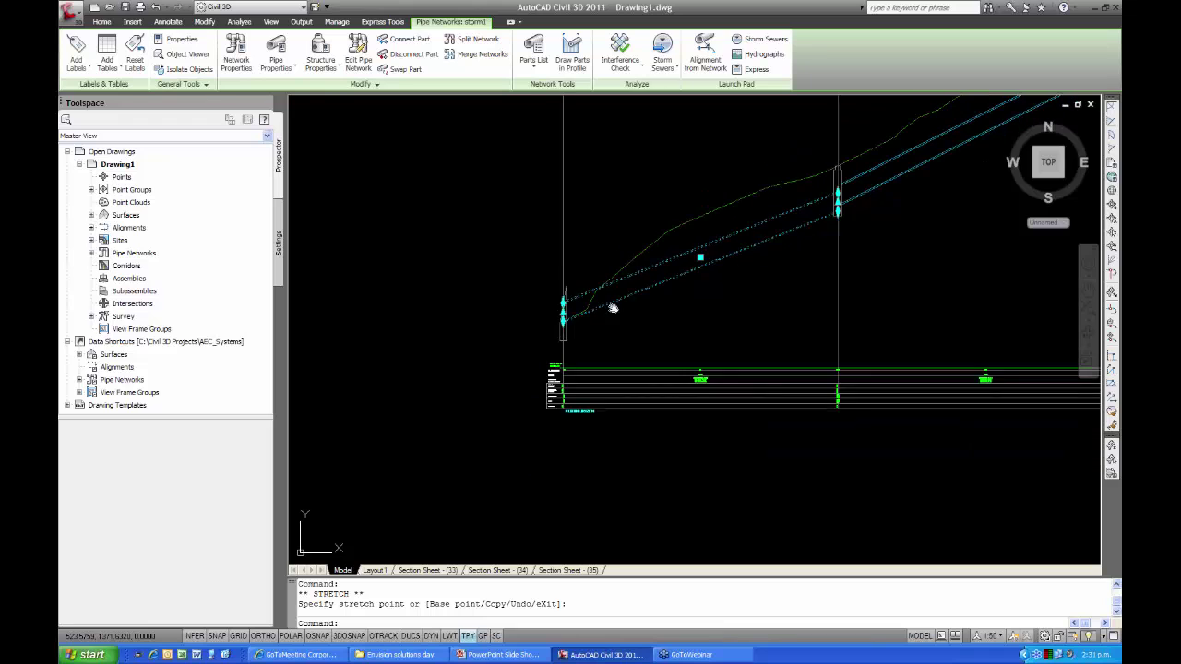
pyautogui.moveTo(613, 309); pyautogui.dragTo(597, 315, button='middle')
pyautogui.scroll(3, 541, 312)
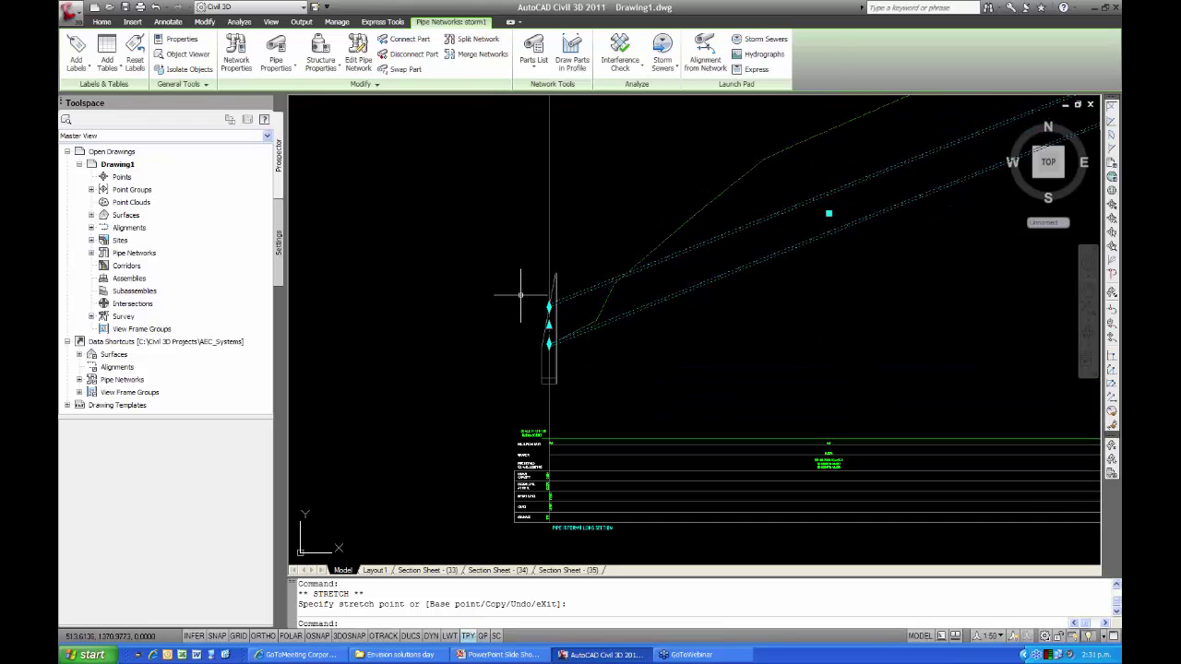
pyautogui.press('Escape')
# Grip-move the storm pipe's end structure further up the pipe in plan
pyautogui.scroll(-6, 521, 296)
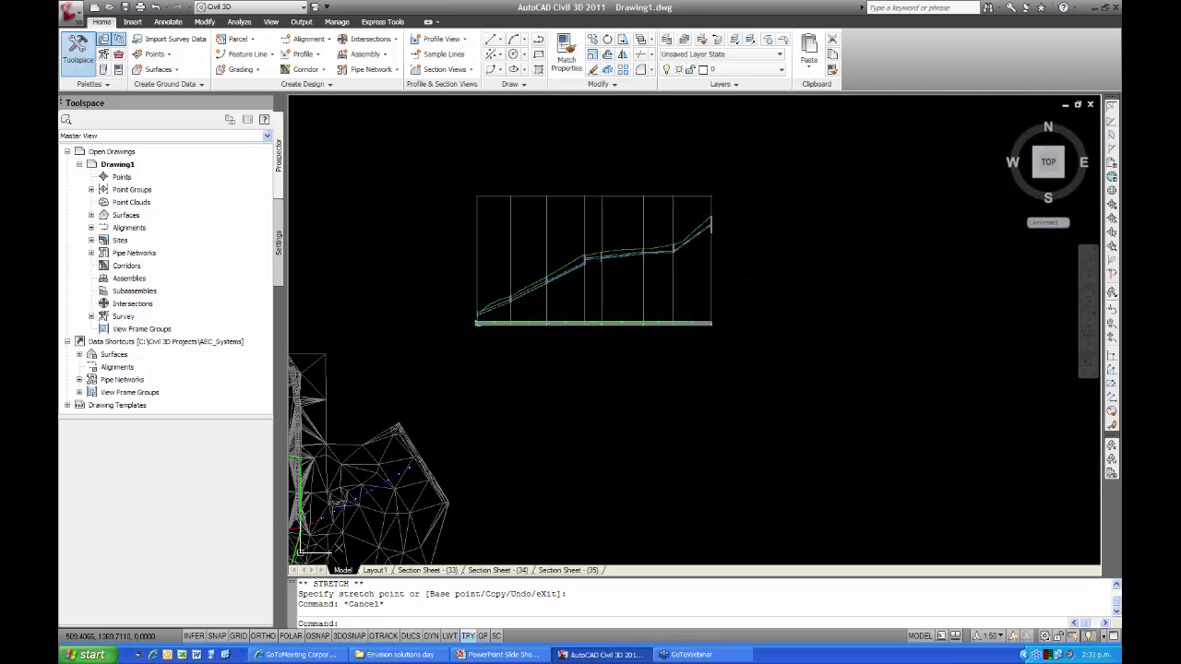
pyautogui.moveTo(483, 274); pyautogui.dragTo(701, 155, button='middle')
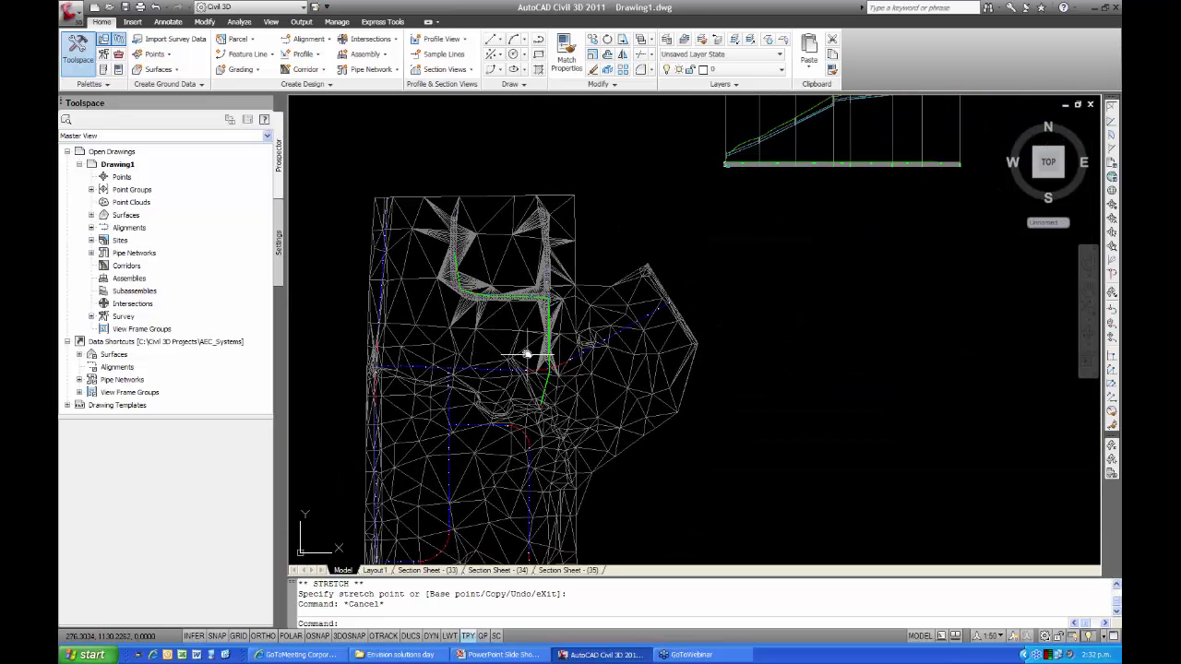
pyautogui.moveTo(526, 354); pyautogui.dragTo(578, 246, button='middle')
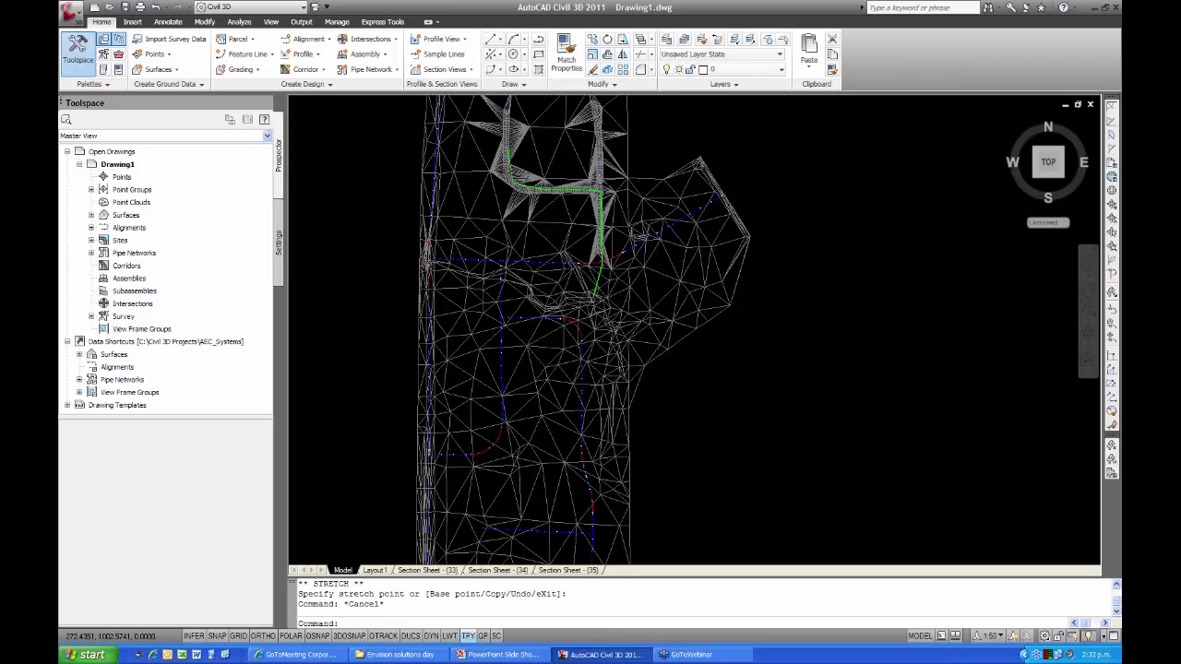
pyautogui.scroll(8, 592, 288)
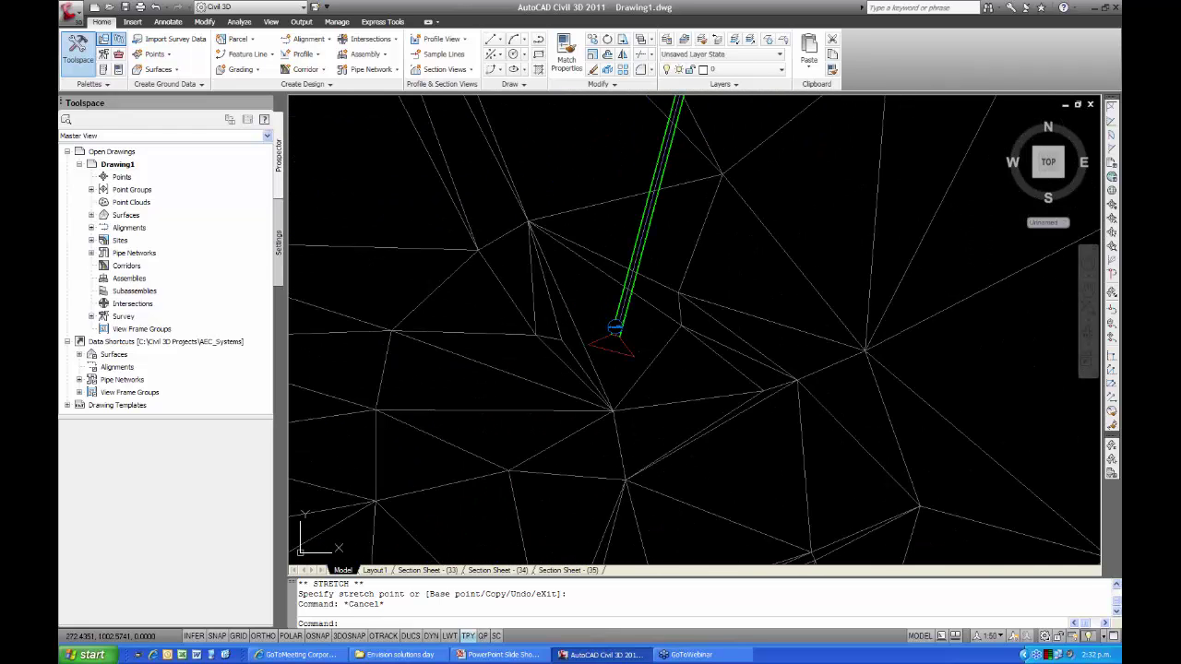
pyautogui.scroll(2, 590, 318)
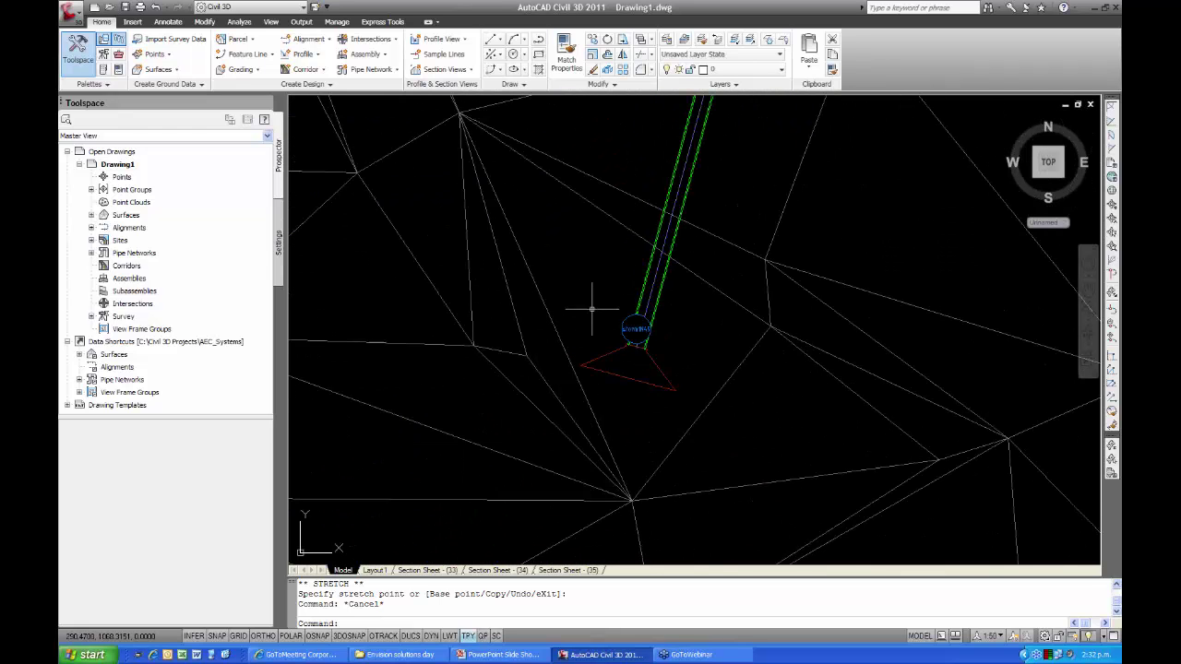
pyautogui.click(646, 357)
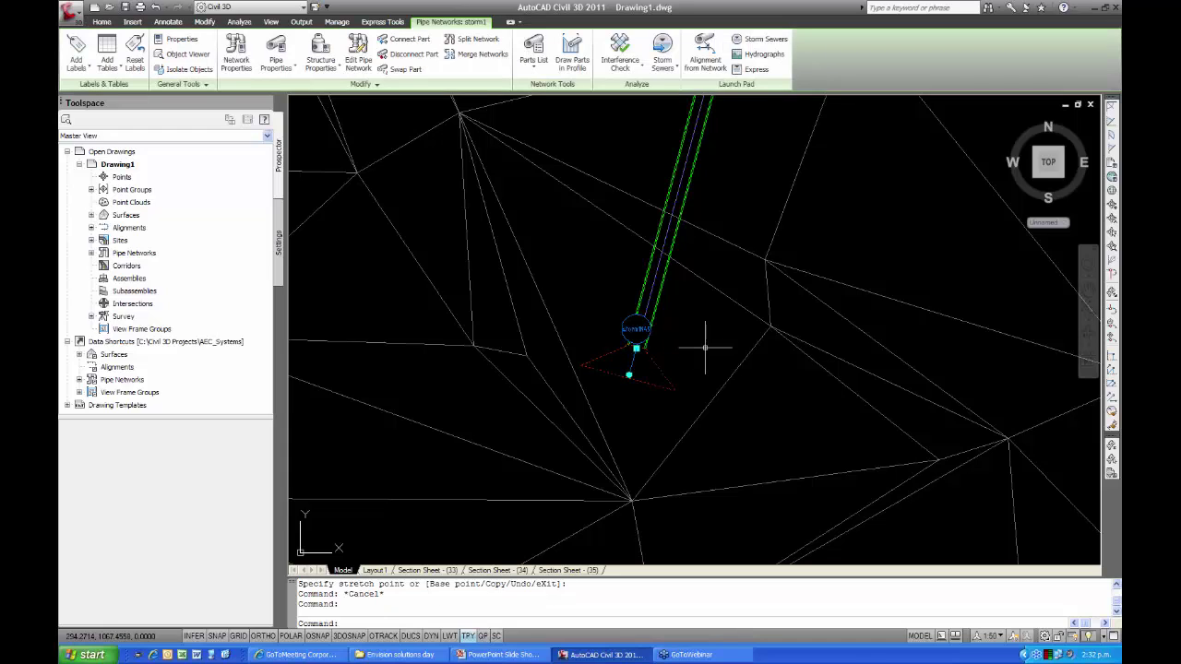
pyautogui.click(636, 348)
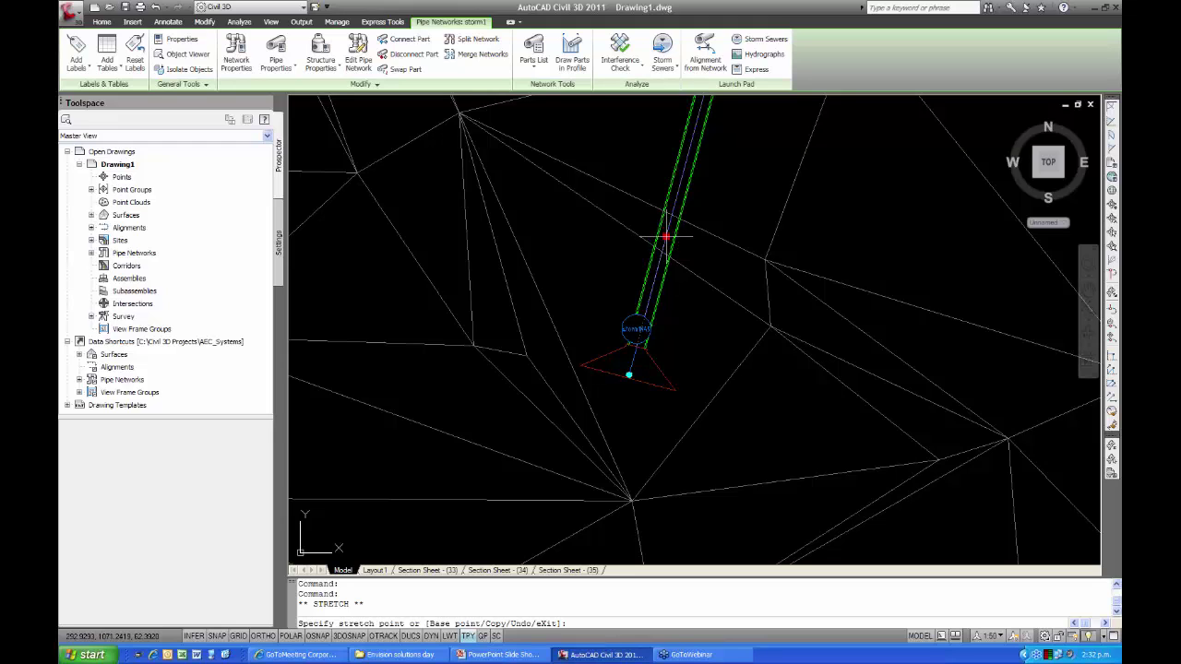
pyautogui.click(667, 237)
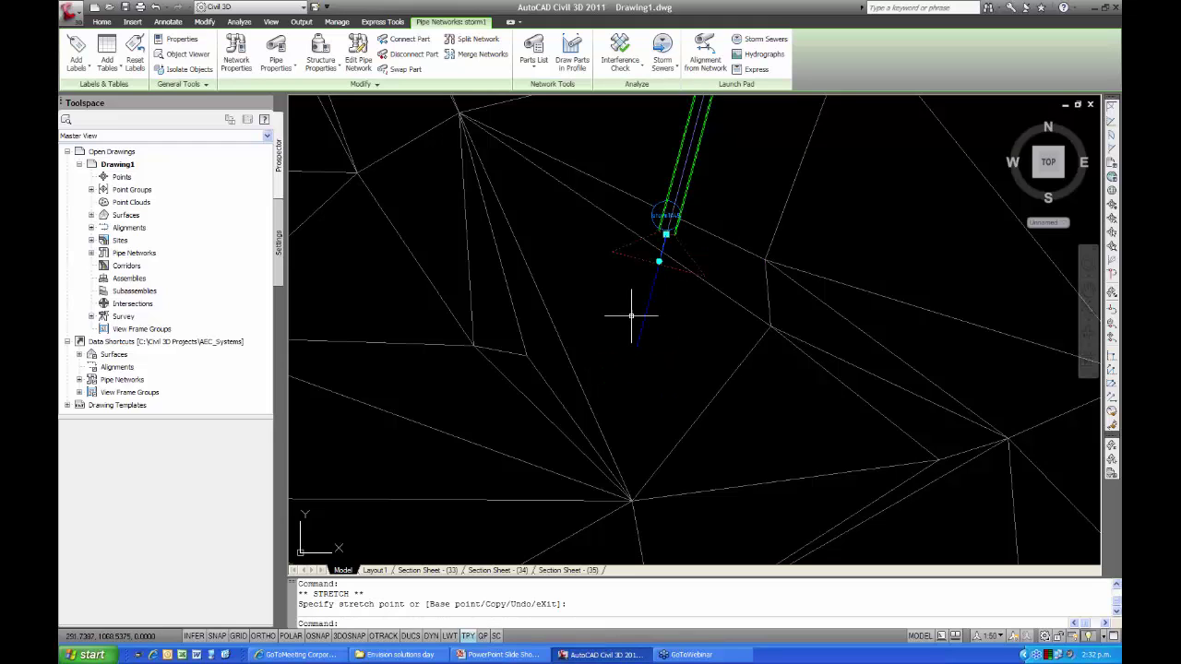
pyautogui.click(659, 262)
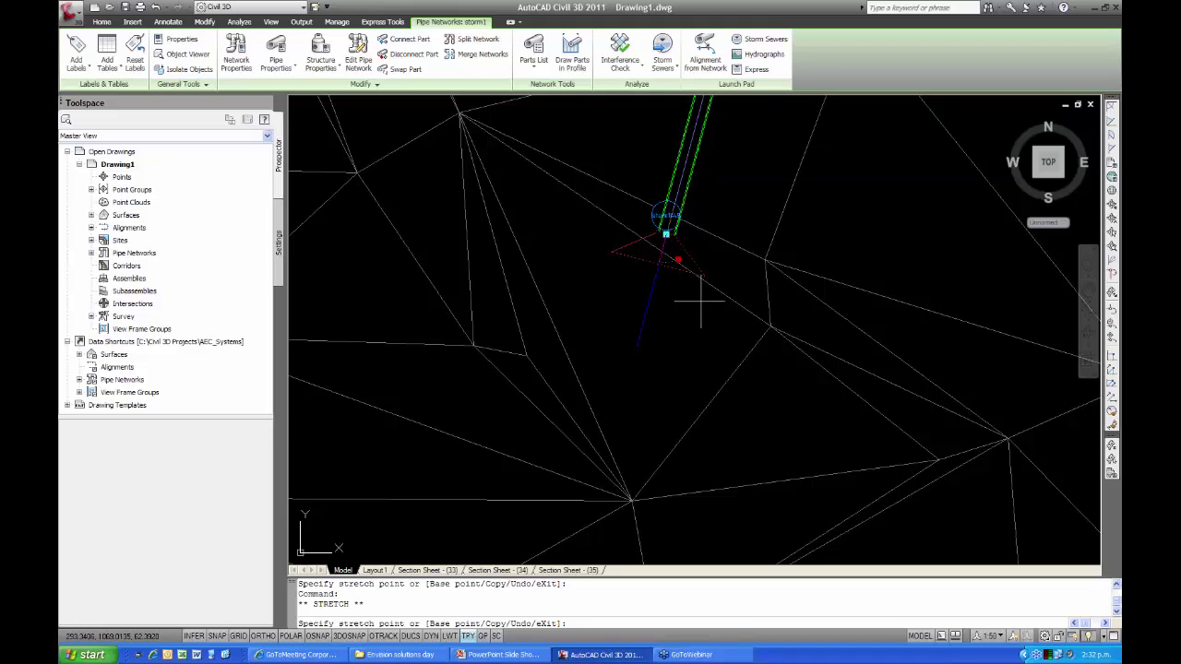
pyautogui.click(702, 300)
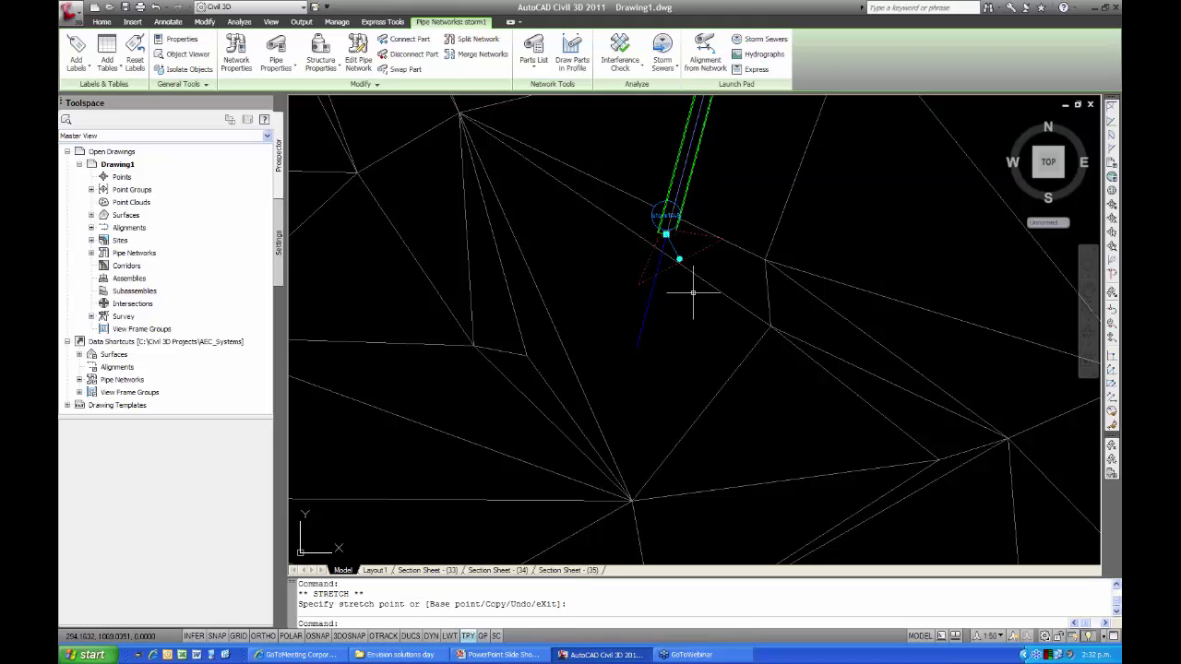
pyautogui.click(679, 259)
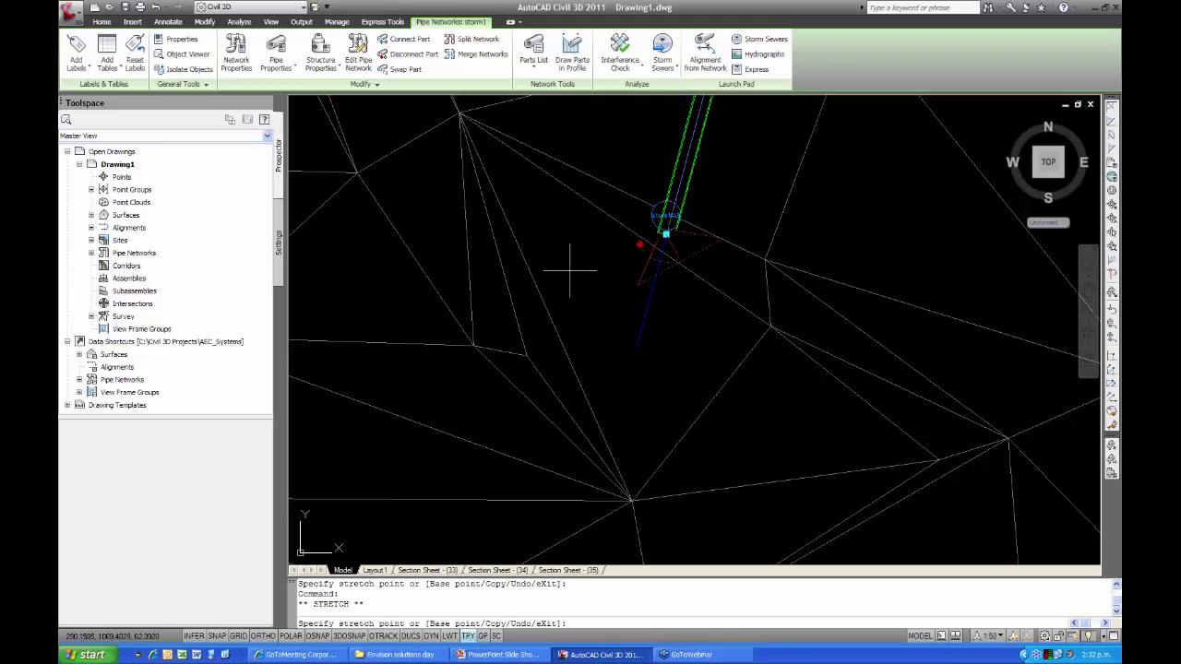
pyautogui.click(641, 245)
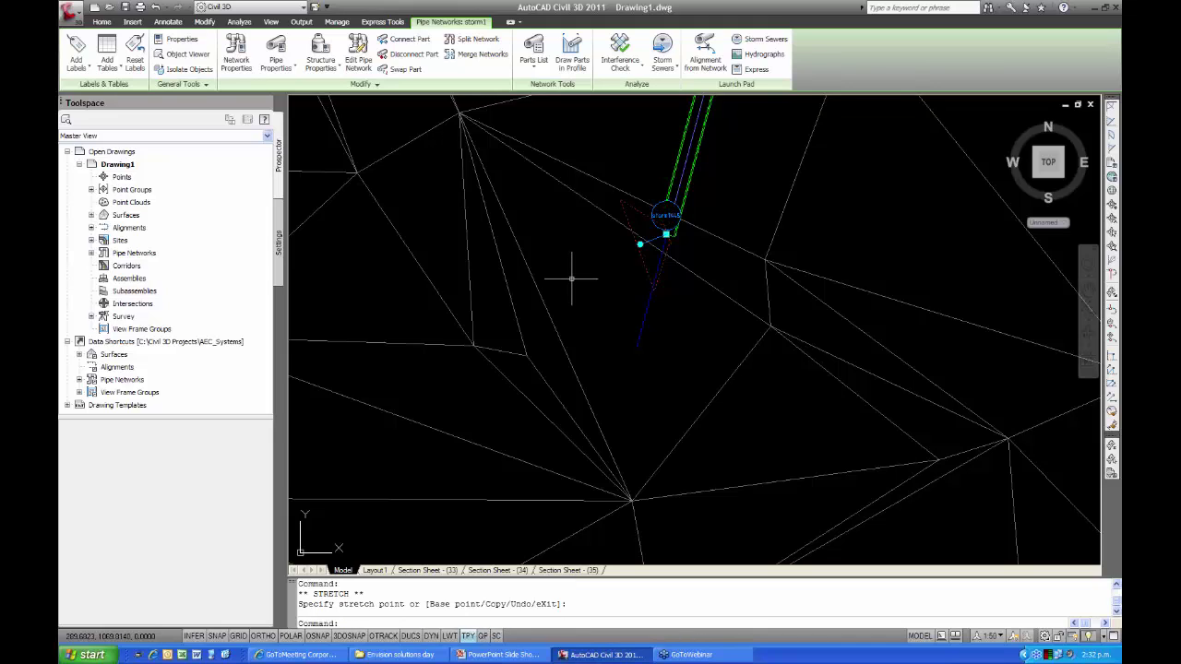
pyautogui.click(638, 245)
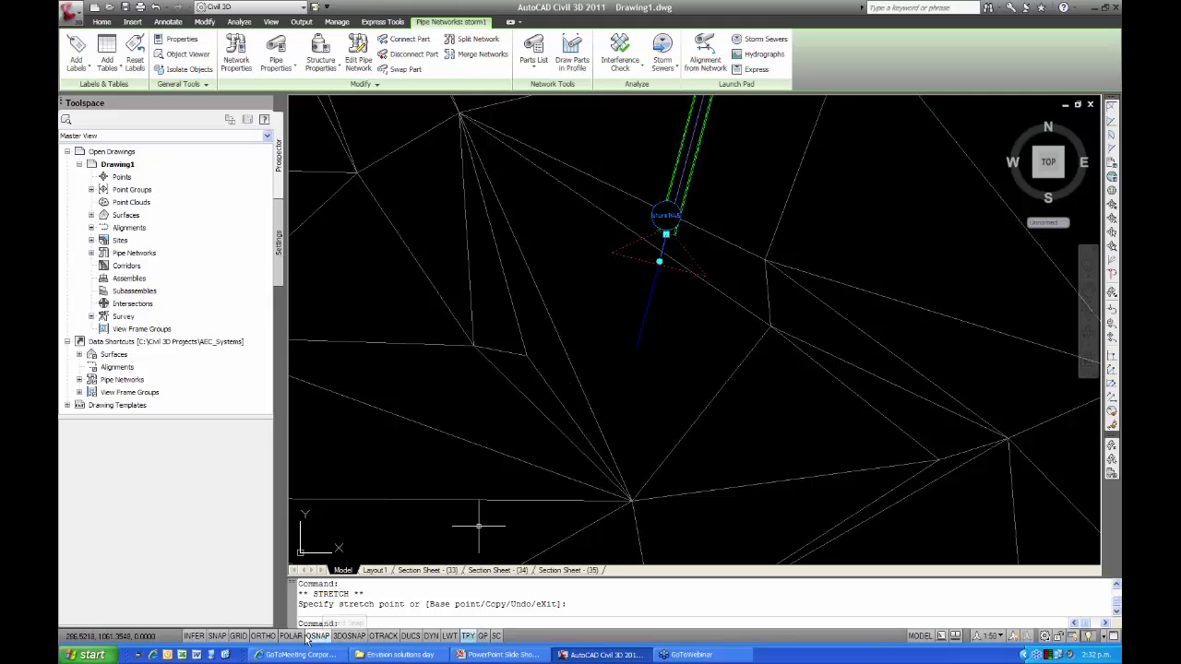
# Turn on OSNAP and stretch the pipe's end point to the structure
pyautogui.click(314, 636)
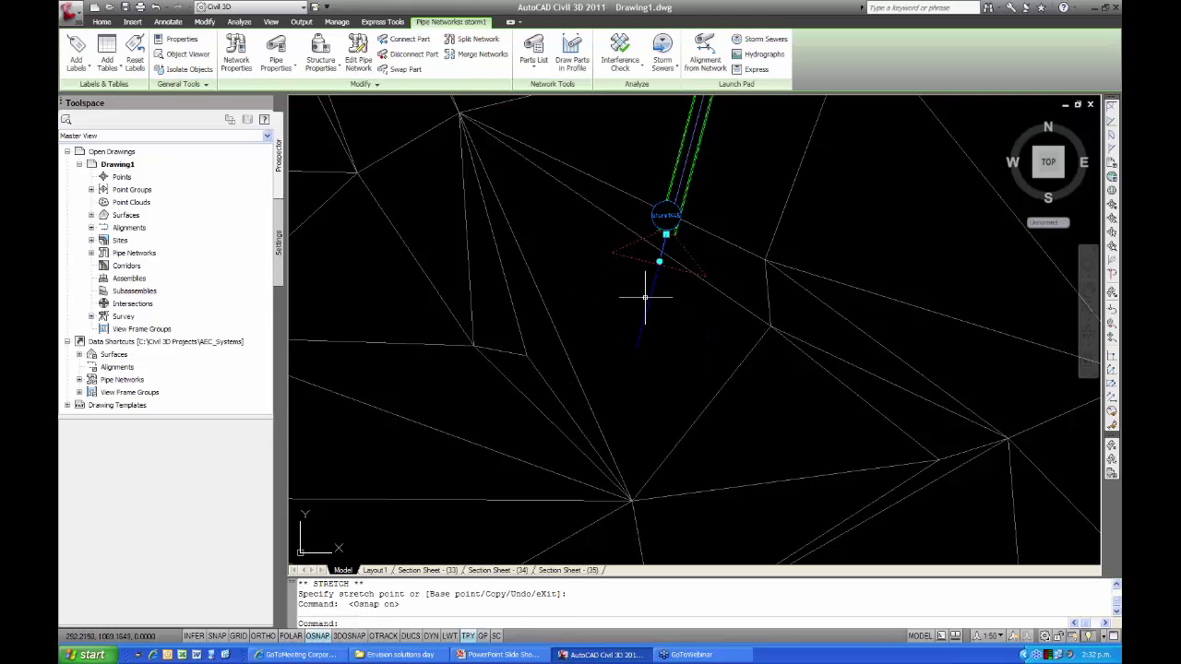
pyautogui.click(637, 349)
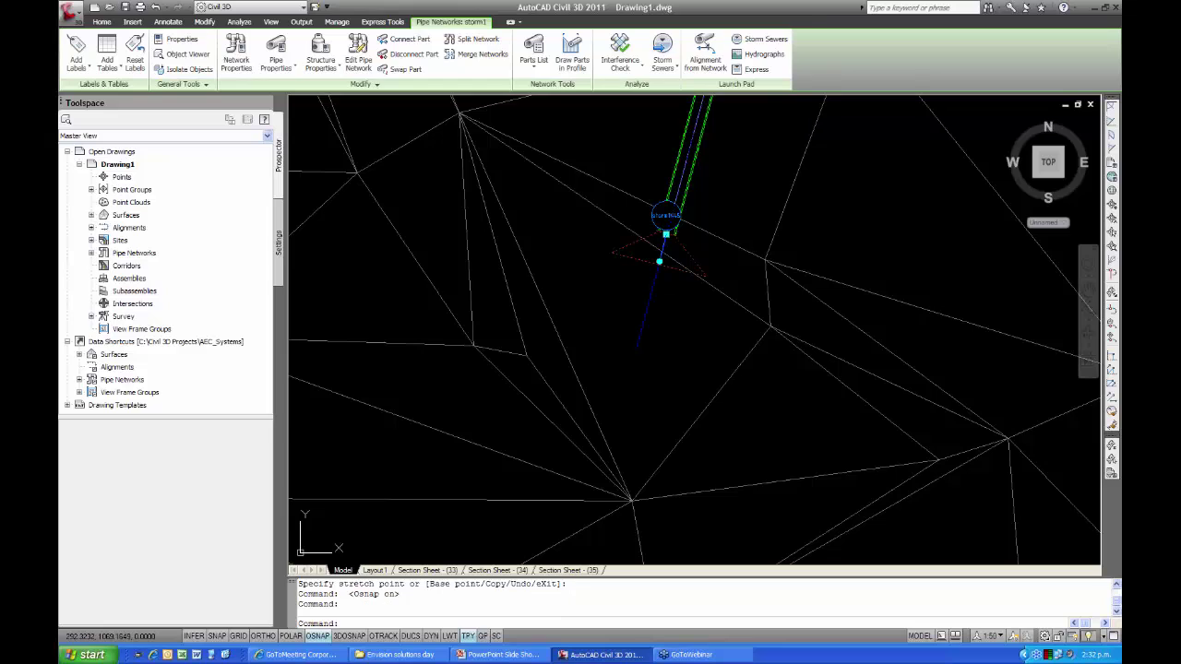
pyautogui.click(637, 349)
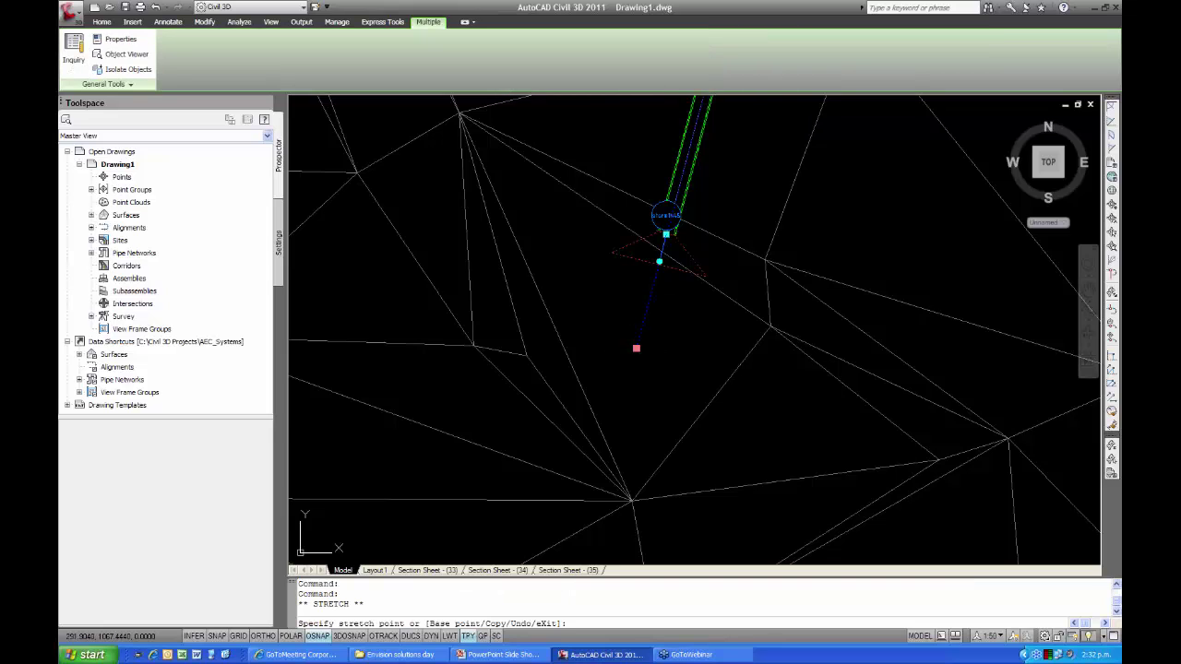
pyautogui.click(665, 234)
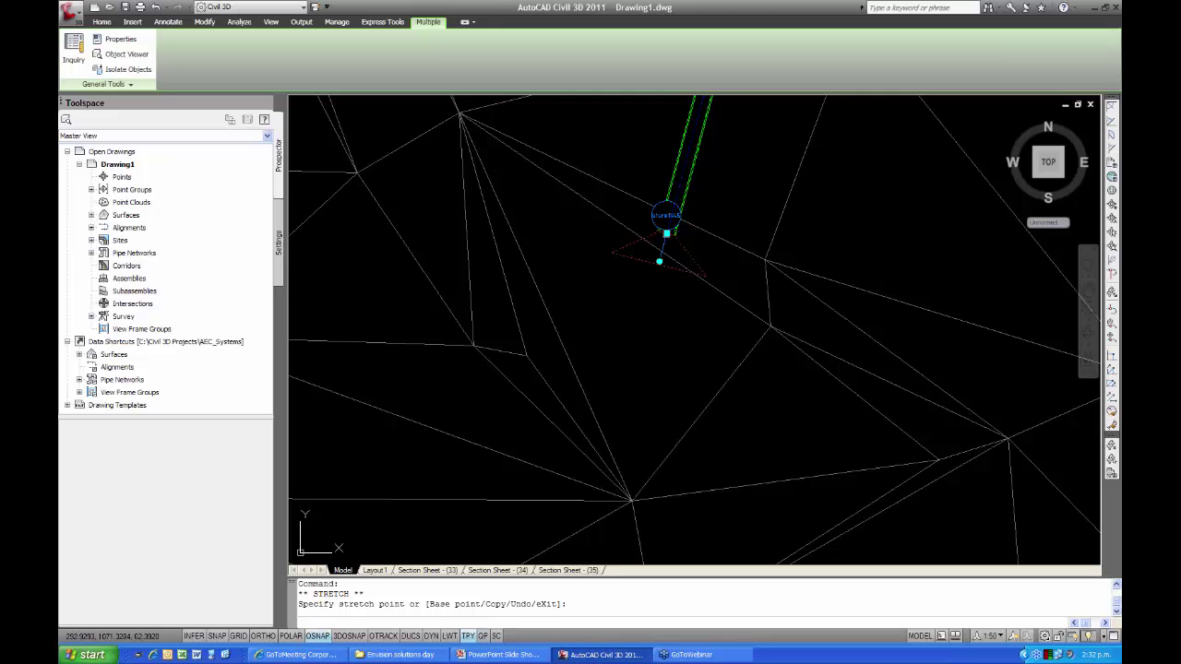
pyautogui.scroll(-4, 687, 349)
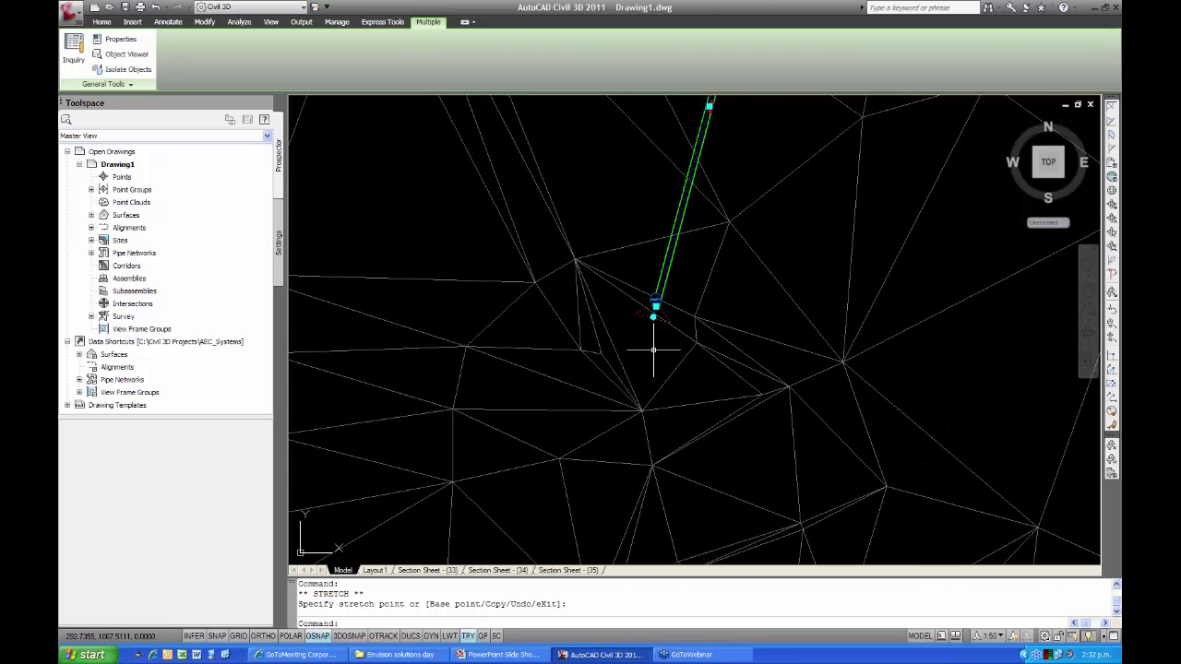
pyautogui.press('Escape')
pyautogui.scroll(-5, 654, 349)
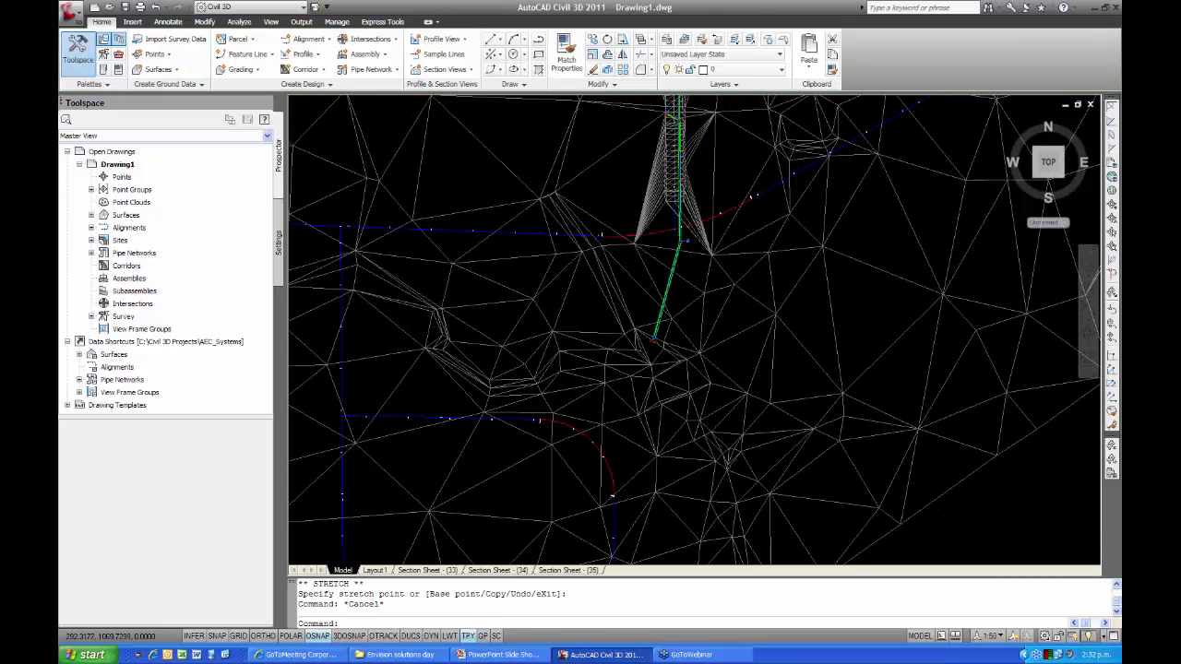
pyautogui.moveTo(654, 350); pyautogui.dragTo(698, 242, button='middle')
pyautogui.scroll(6, 588, 301)
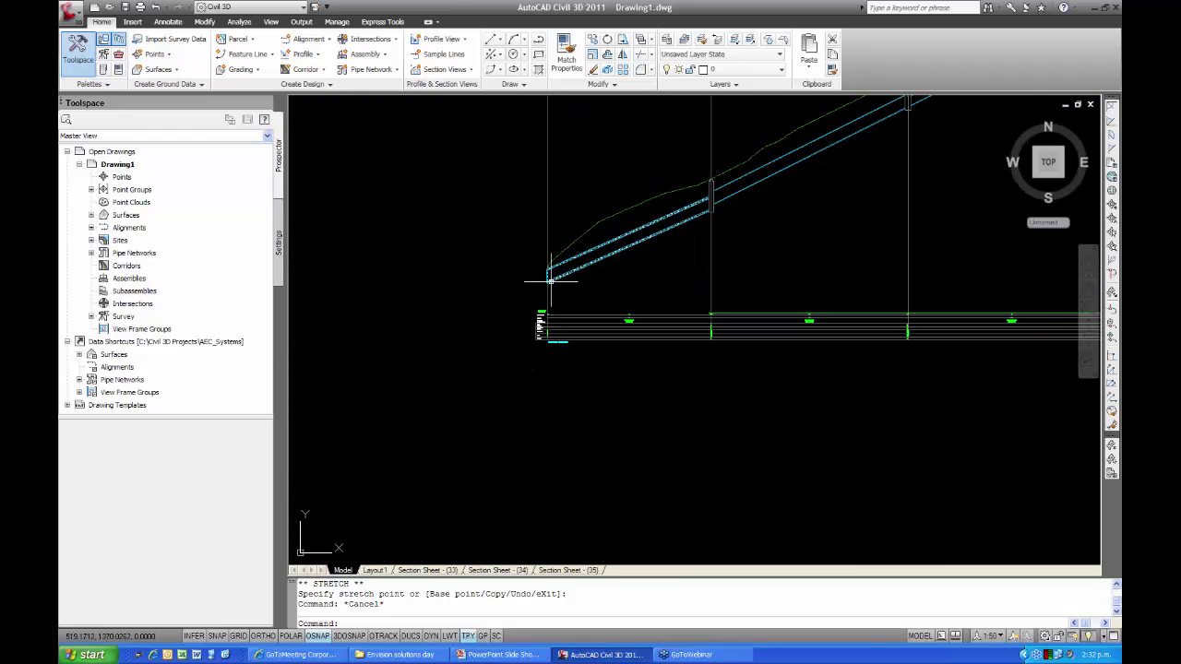
pyautogui.scroll(2, 559, 295)
pyautogui.click(556, 251)
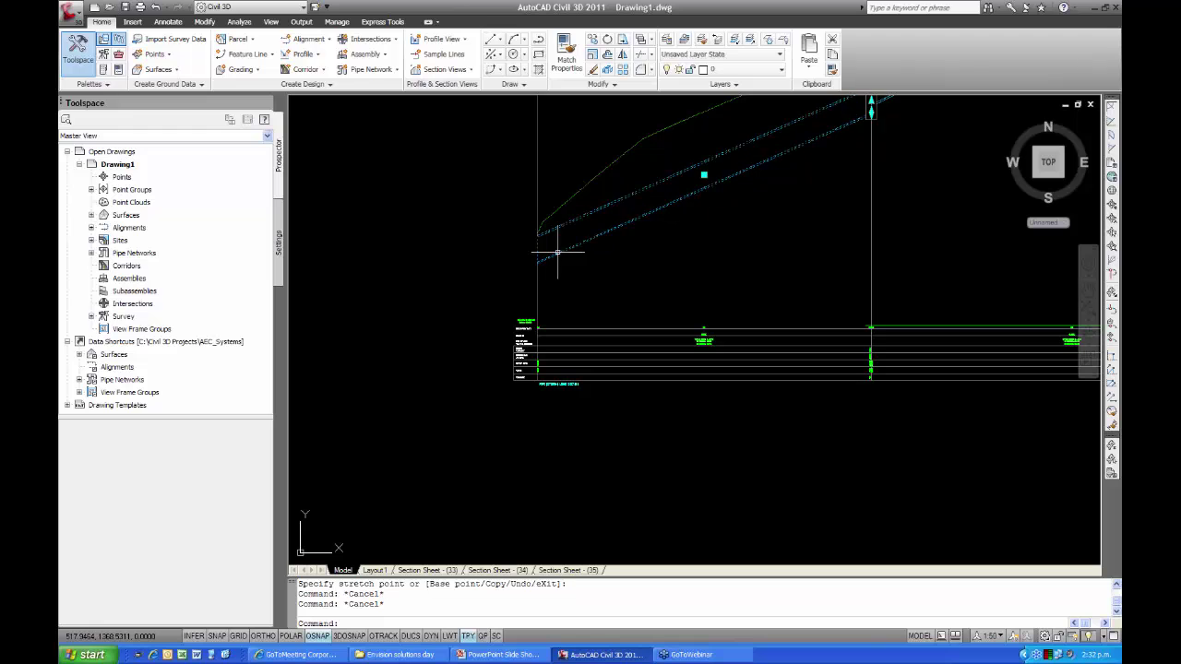
pyautogui.scroll(-3, 576, 274)
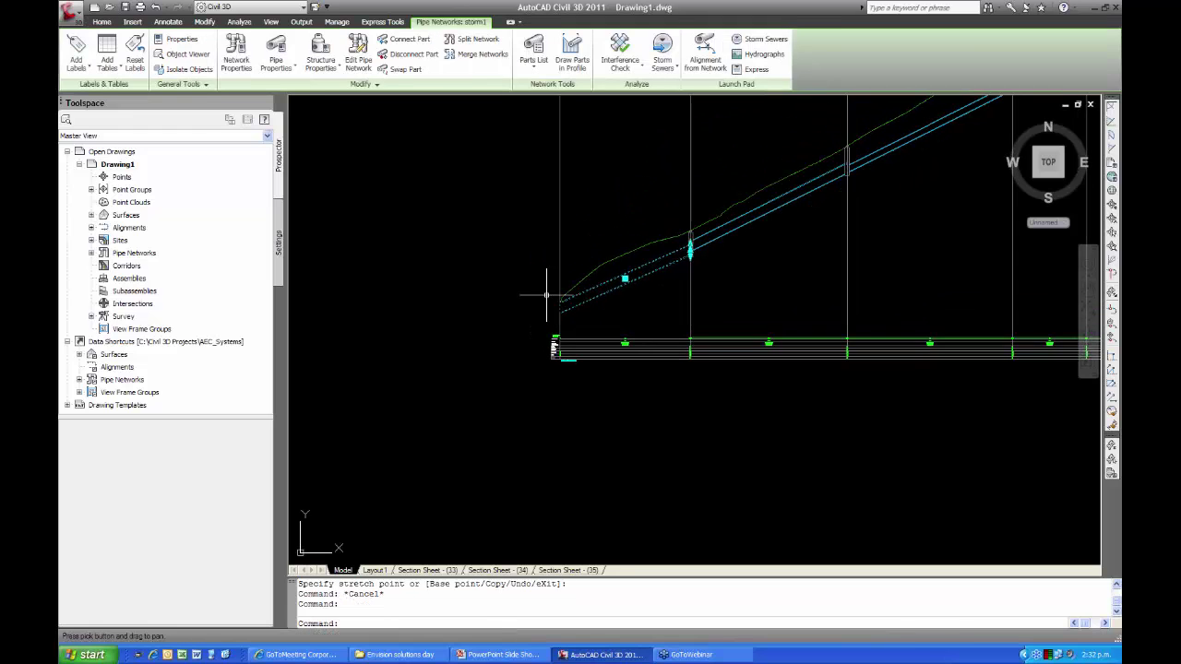
pyautogui.scroll(3, 558, 313)
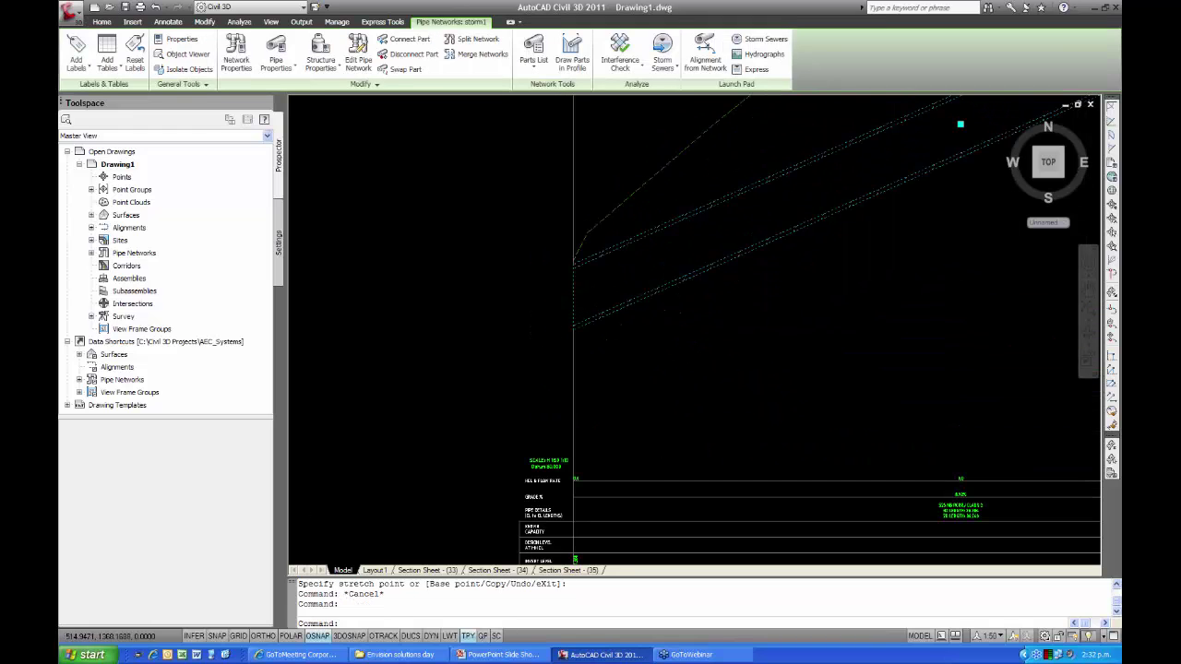
pyautogui.scroll(-3, 550, 235)
pyautogui.scroll(-3, 635, 336)
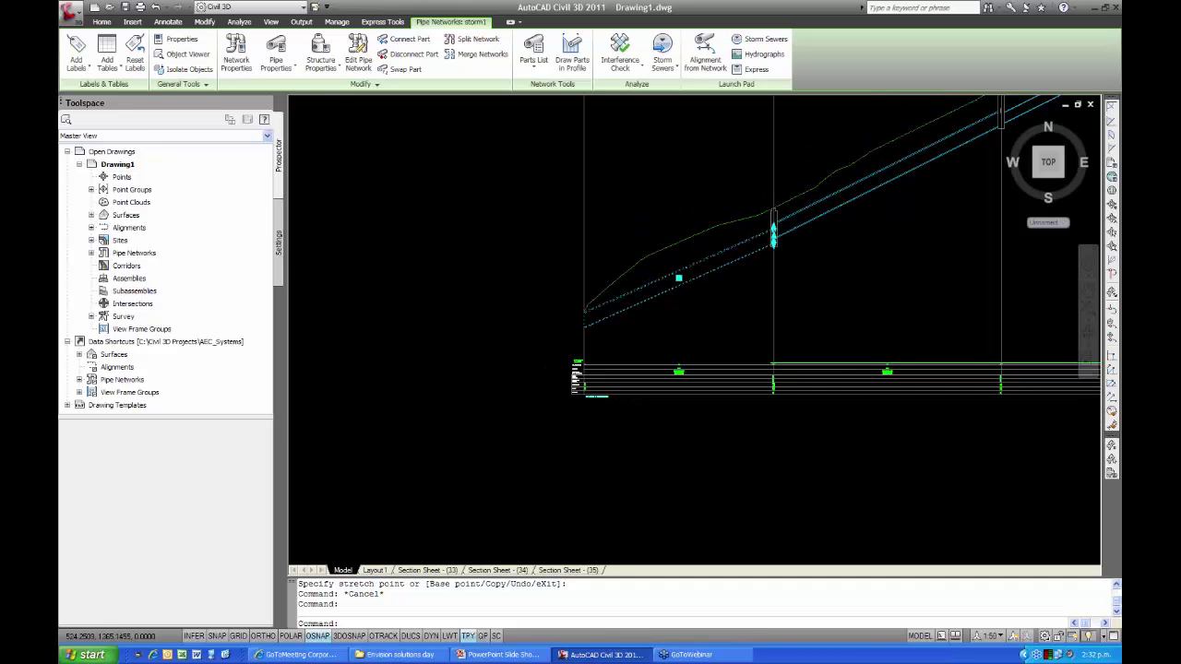
pyautogui.press('Escape')
pyautogui.scroll(-5, 624, 239)
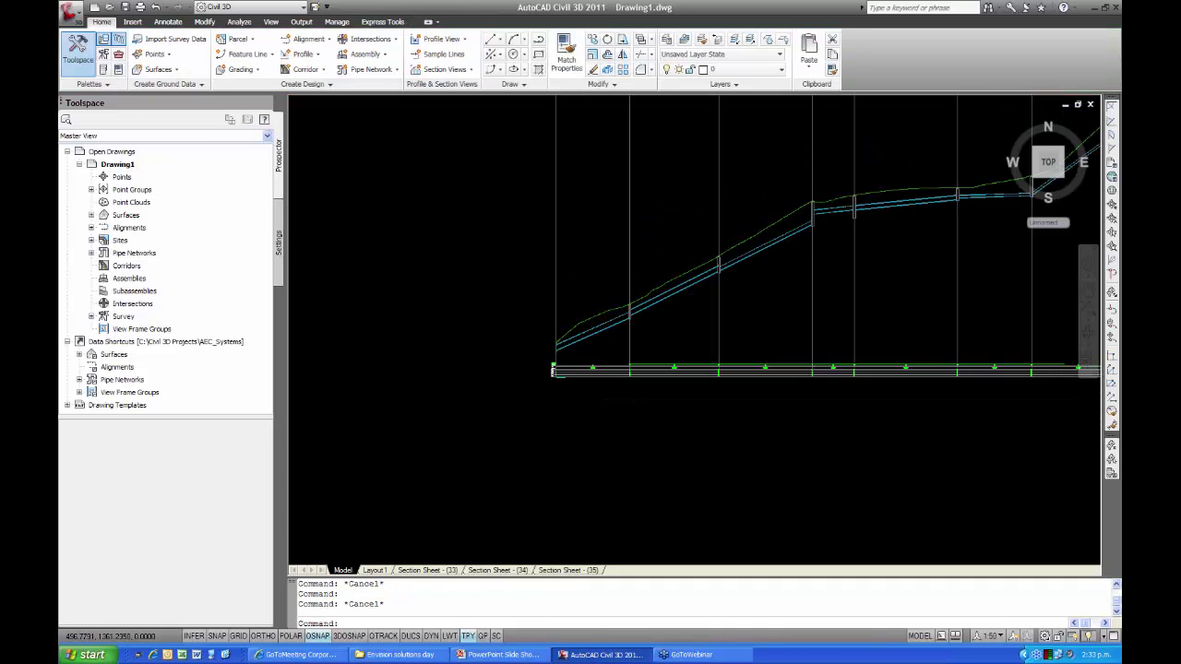
pyautogui.scroll(6, 561, 335)
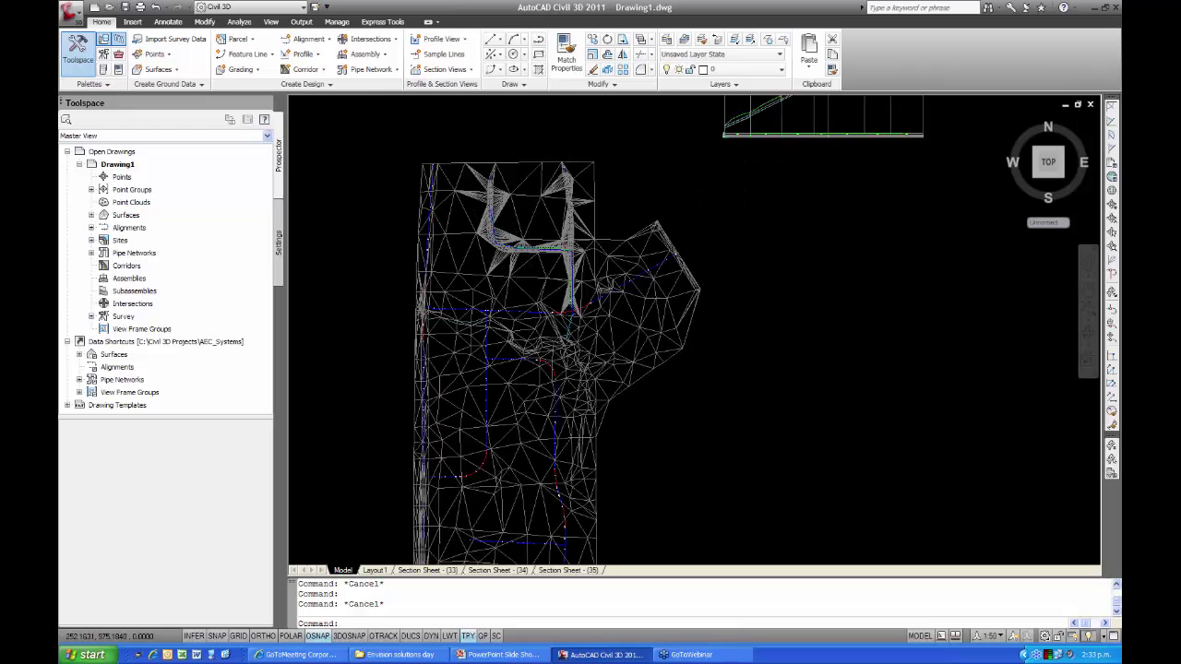
pyautogui.scroll(8, 561, 335)
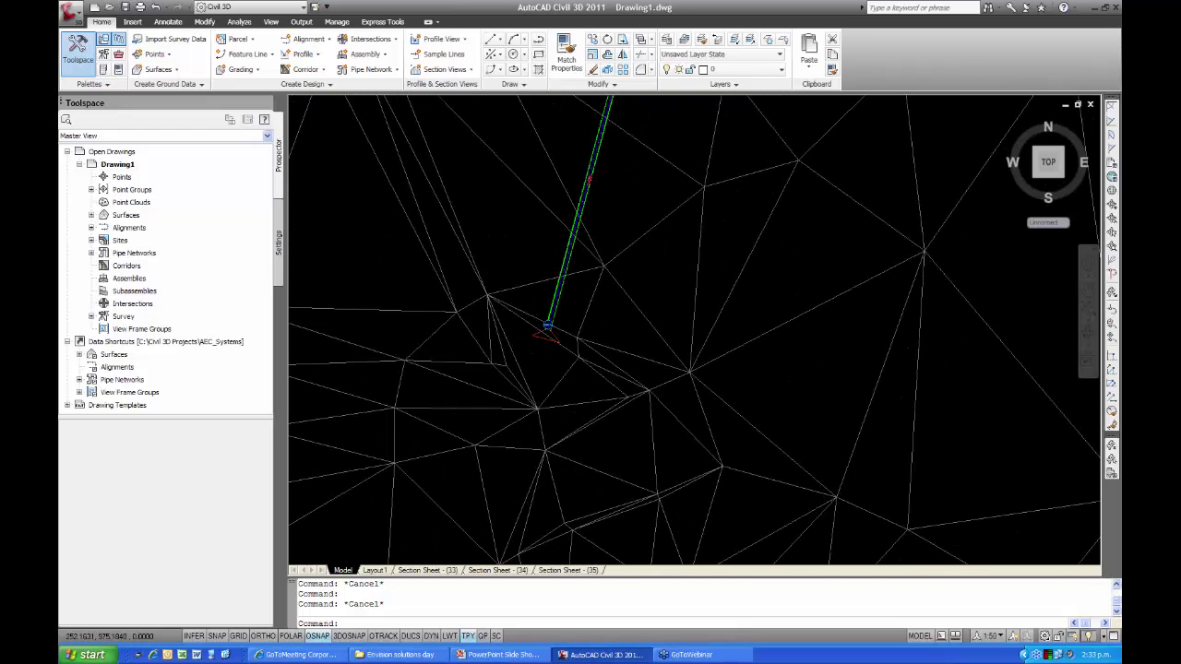
pyautogui.scroll(1, 564, 324)
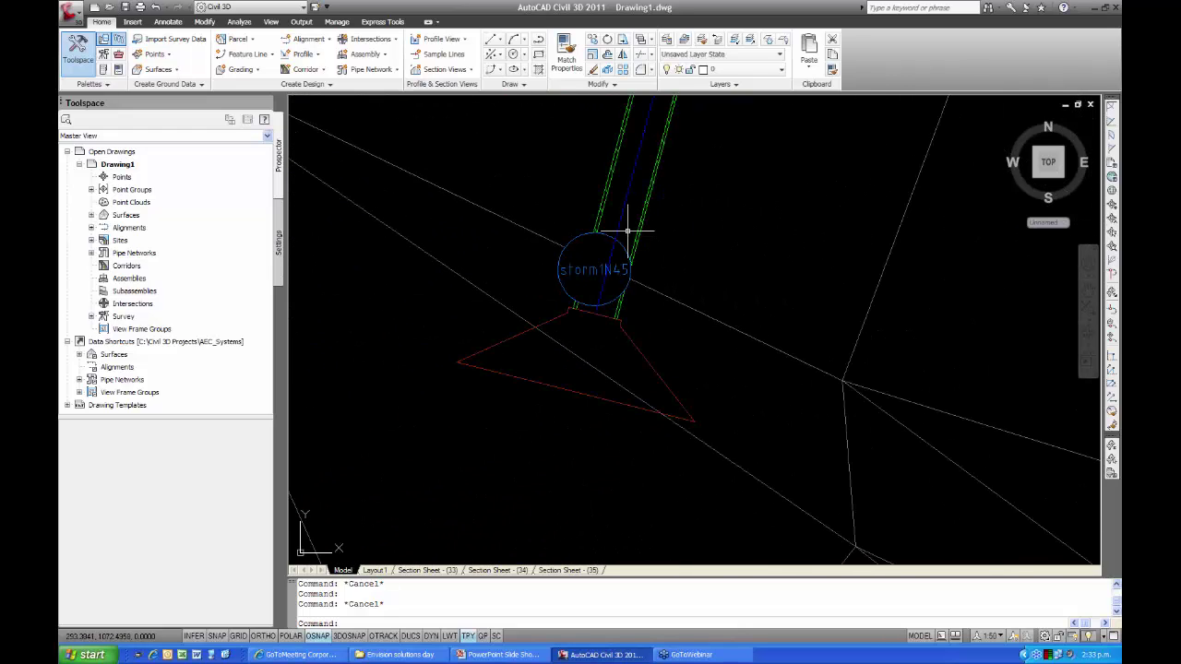
pyautogui.click(624, 223)
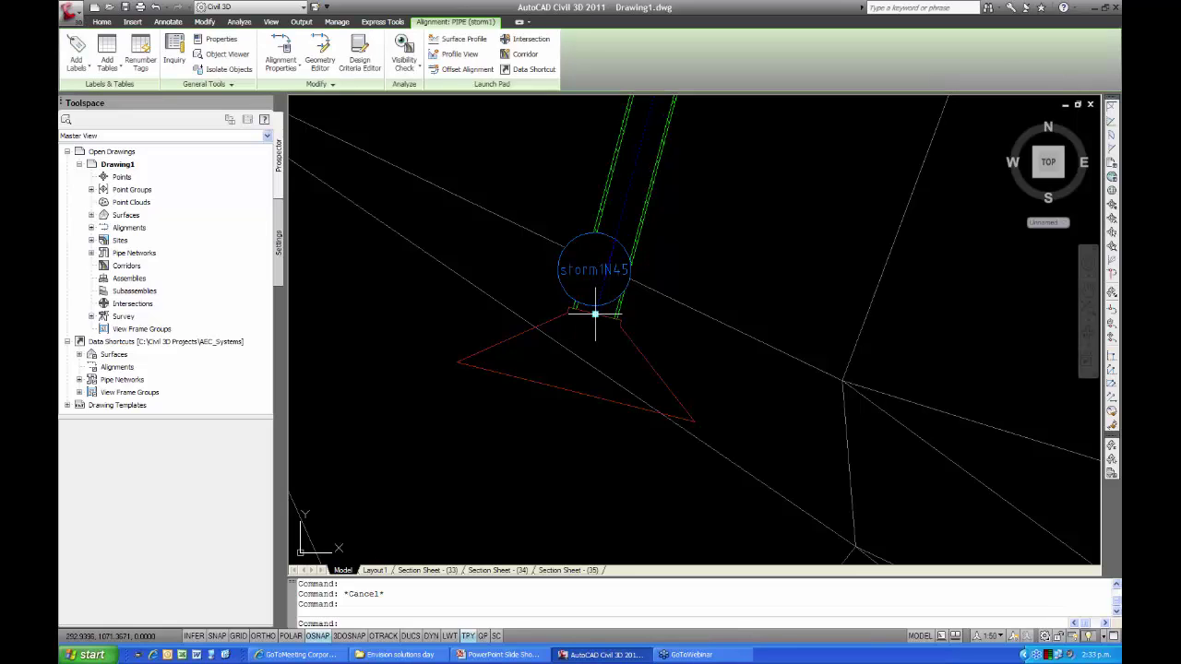
pyautogui.click(599, 320)
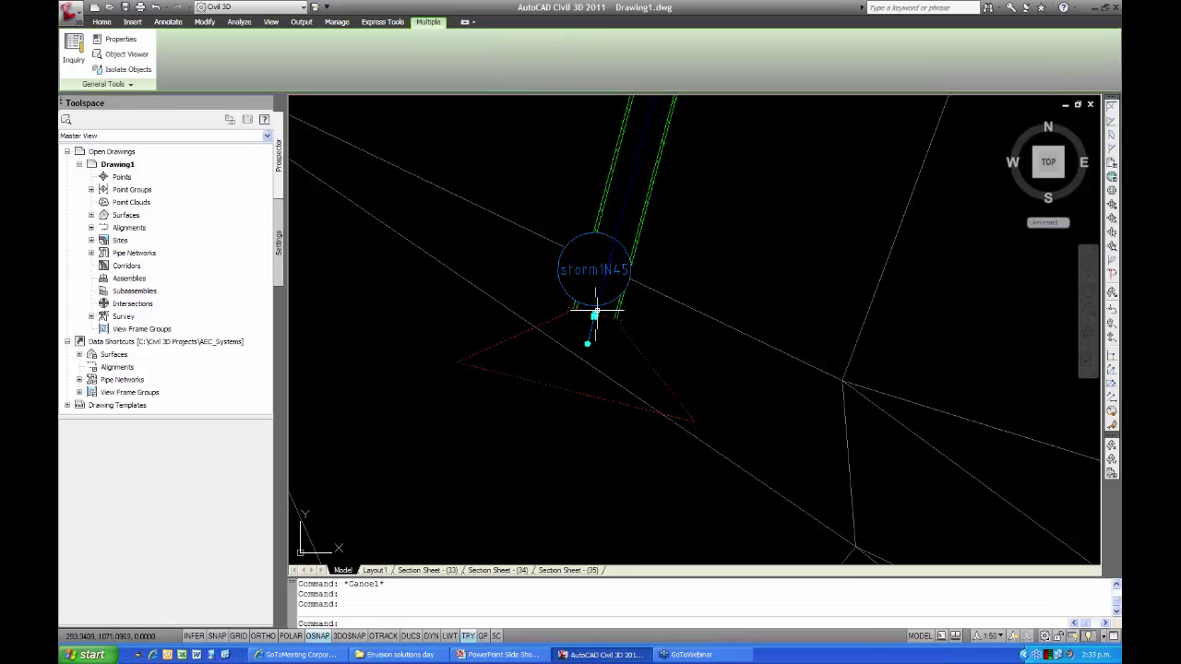
pyautogui.scroll(6, 595, 313)
pyautogui.click(581, 323)
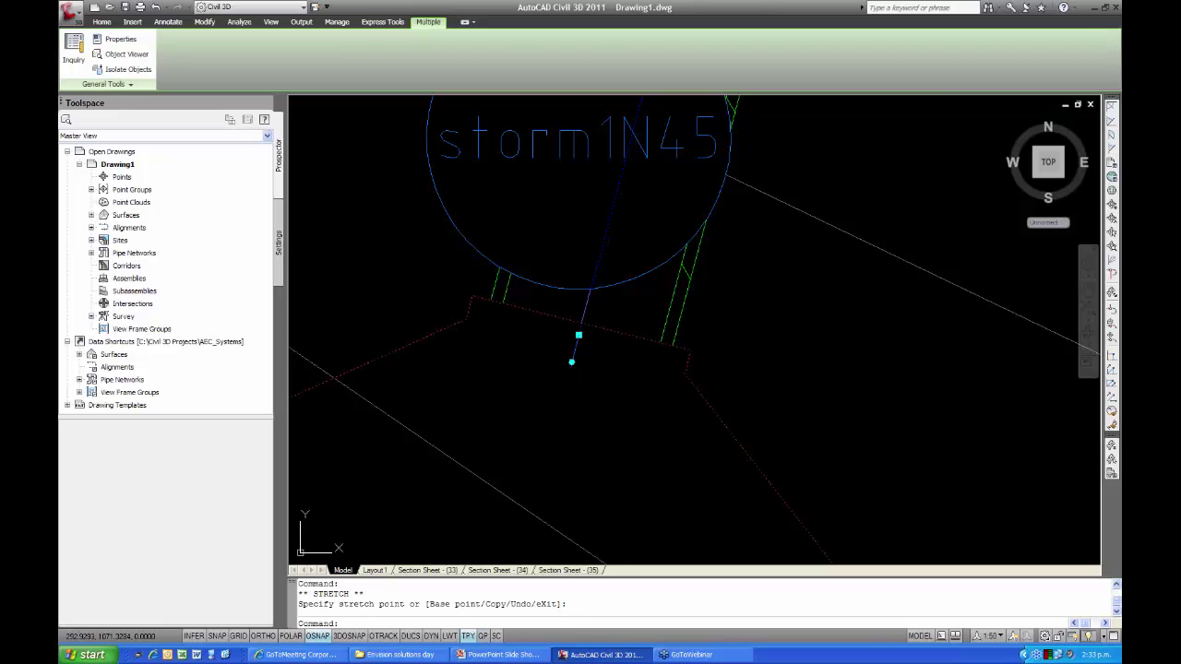
pyautogui.scroll(-4, 609, 333)
pyautogui.press('Escape')
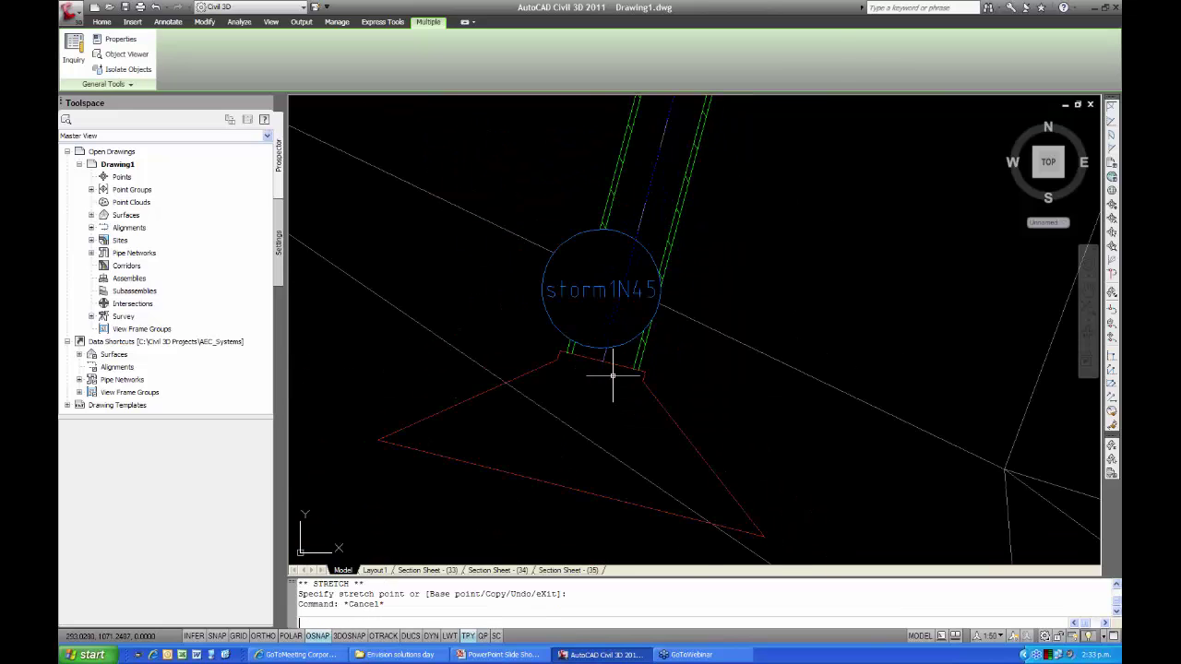
pyautogui.scroll(-4, 609, 374)
pyautogui.scroll(-8, 605, 369)
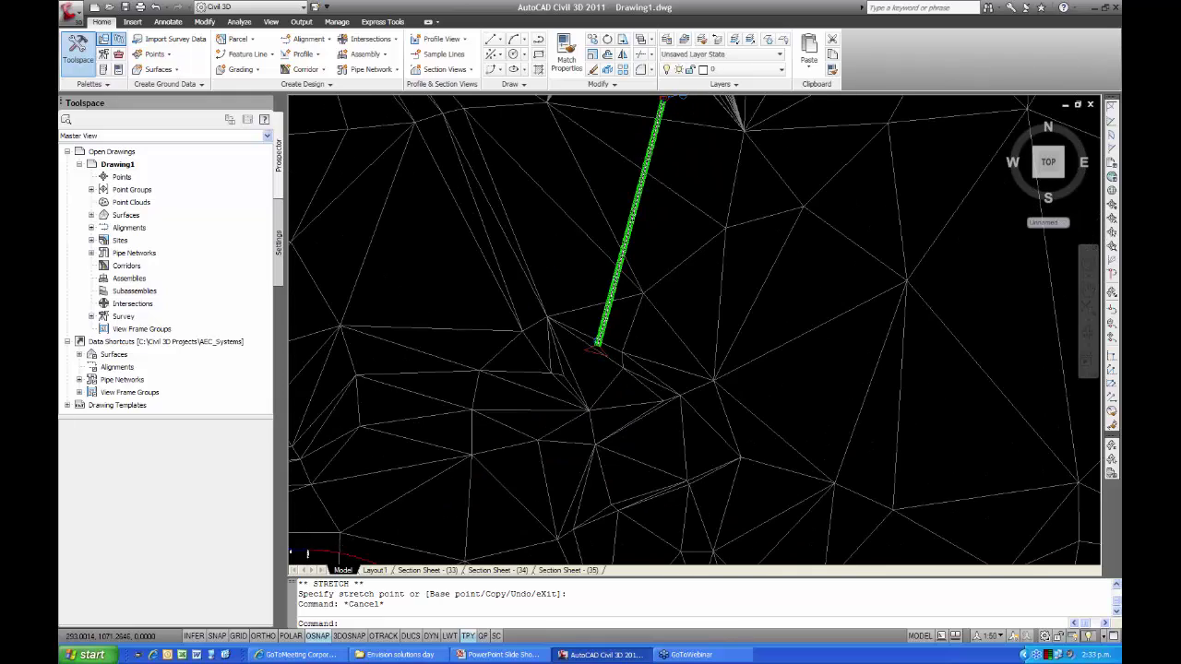
# Grip-stretch the top of the left-end storm1 structure upward to a higher point in the profile
pyautogui.scroll(-3, 765, 219)
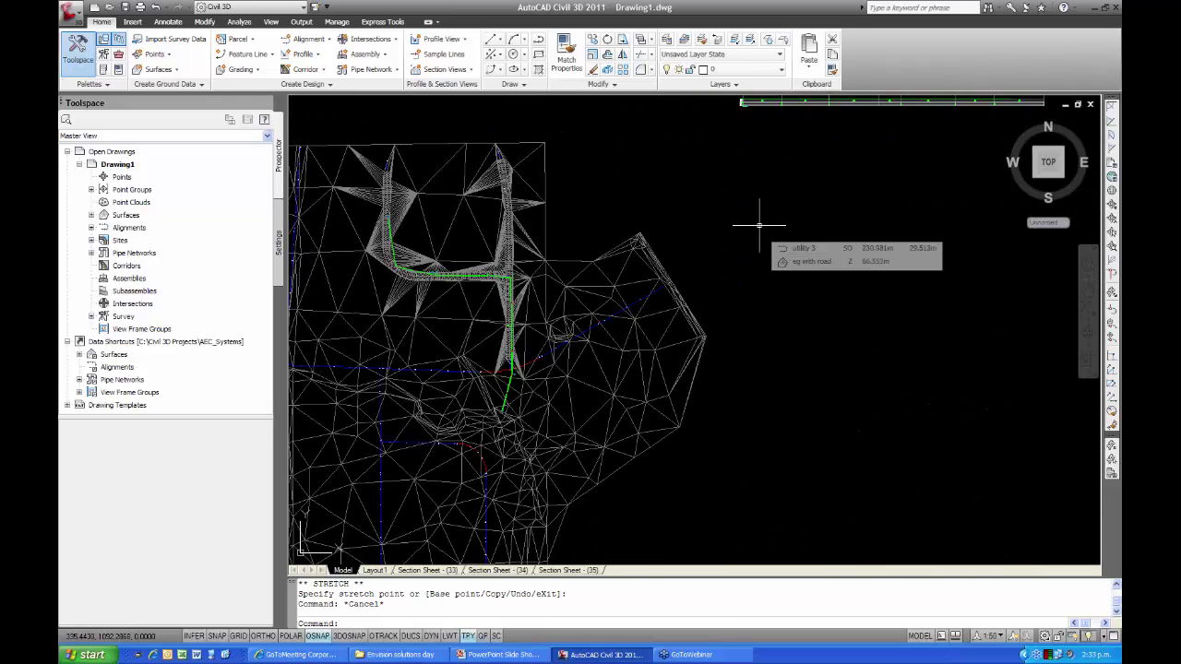
pyautogui.moveTo(765, 218)
pyautogui.mouseDown(button='middle')
pyautogui.moveTo(712, 369)
pyautogui.moveTo(697, 287)
pyautogui.mouseUp(button='middle')
pyautogui.scroll(8, 696, 281)
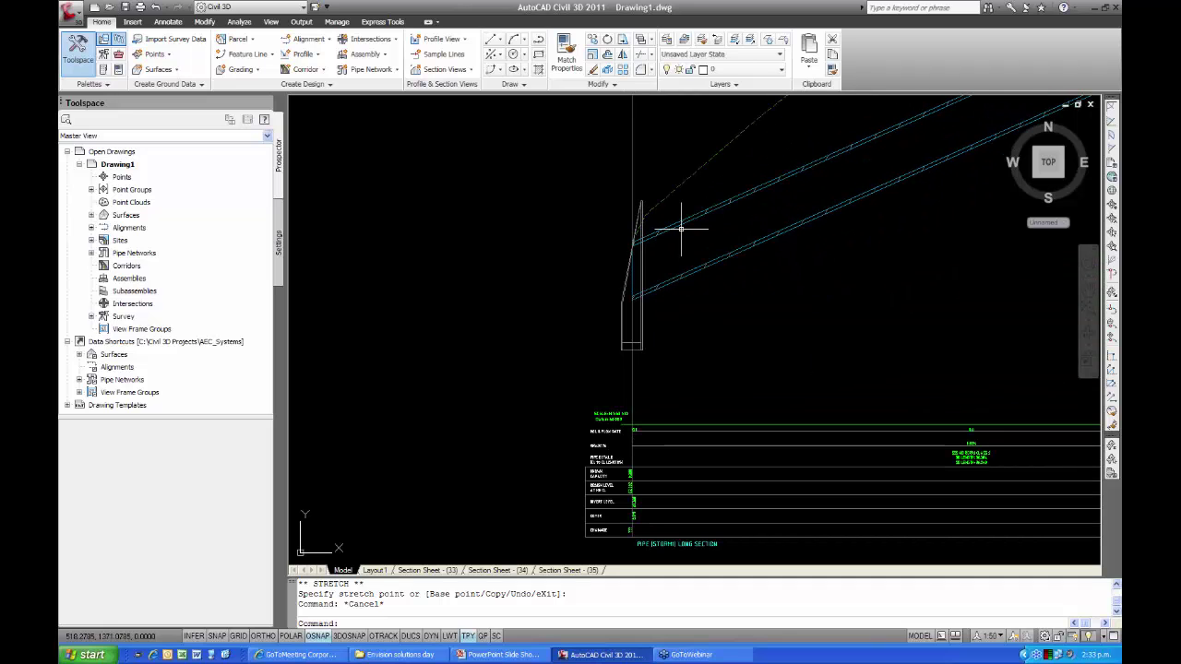
pyautogui.click(681, 226)
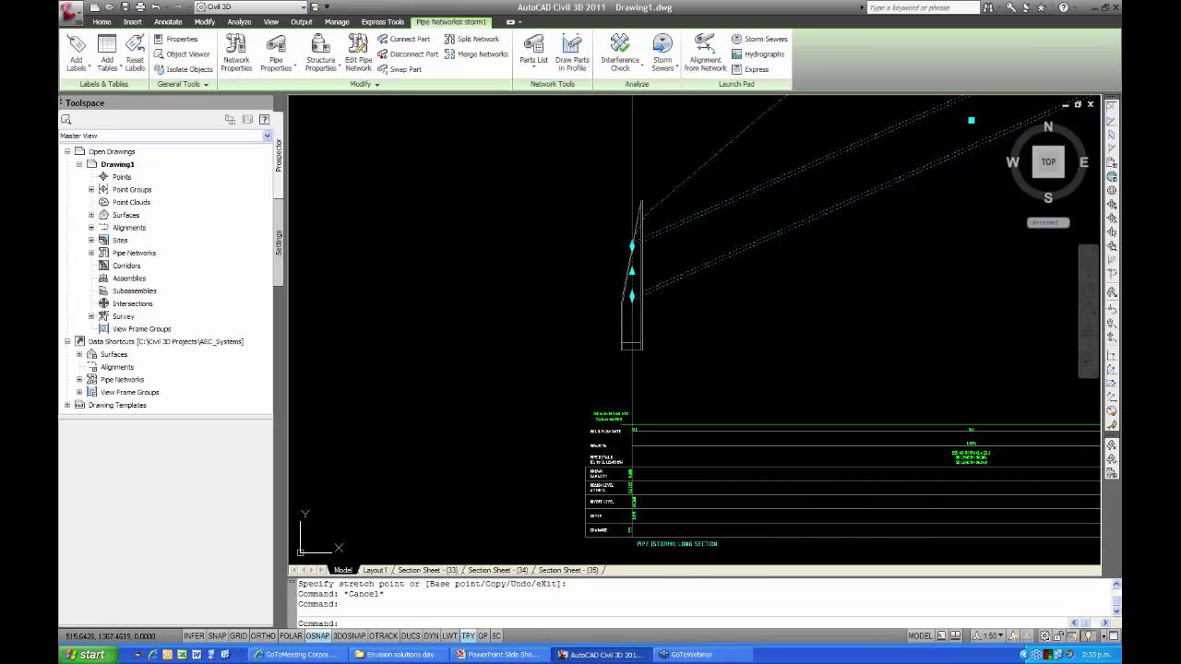
pyautogui.click(632, 295)
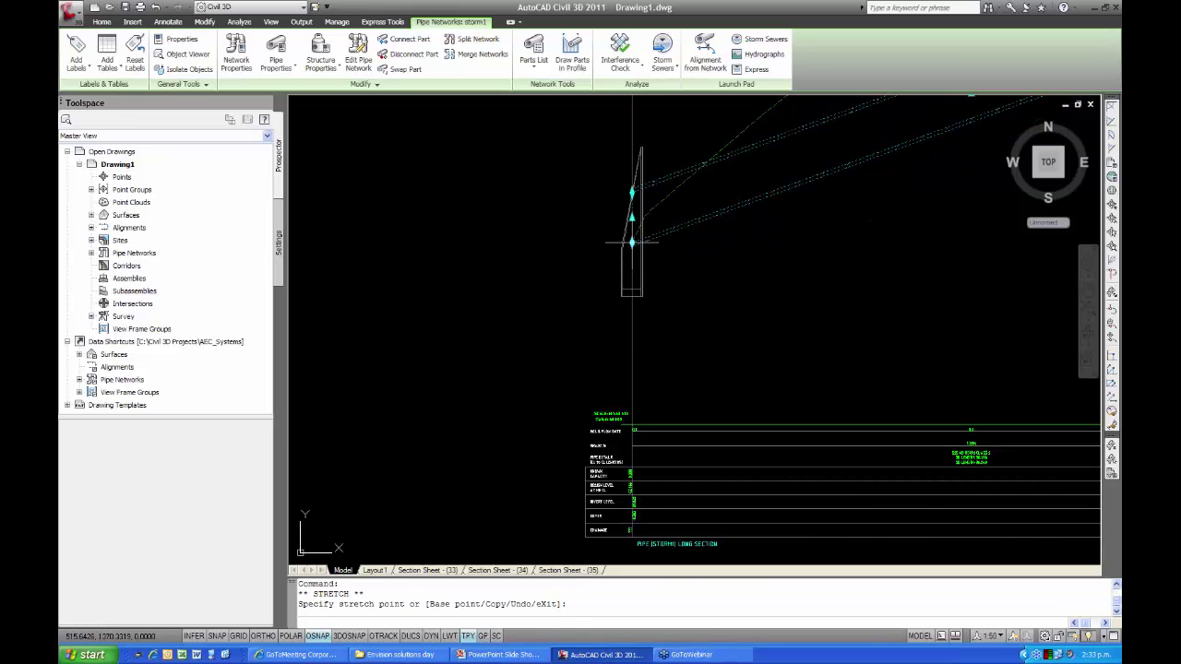
pyautogui.moveTo(658, 194); pyautogui.dragTo(646, 250, button='middle')
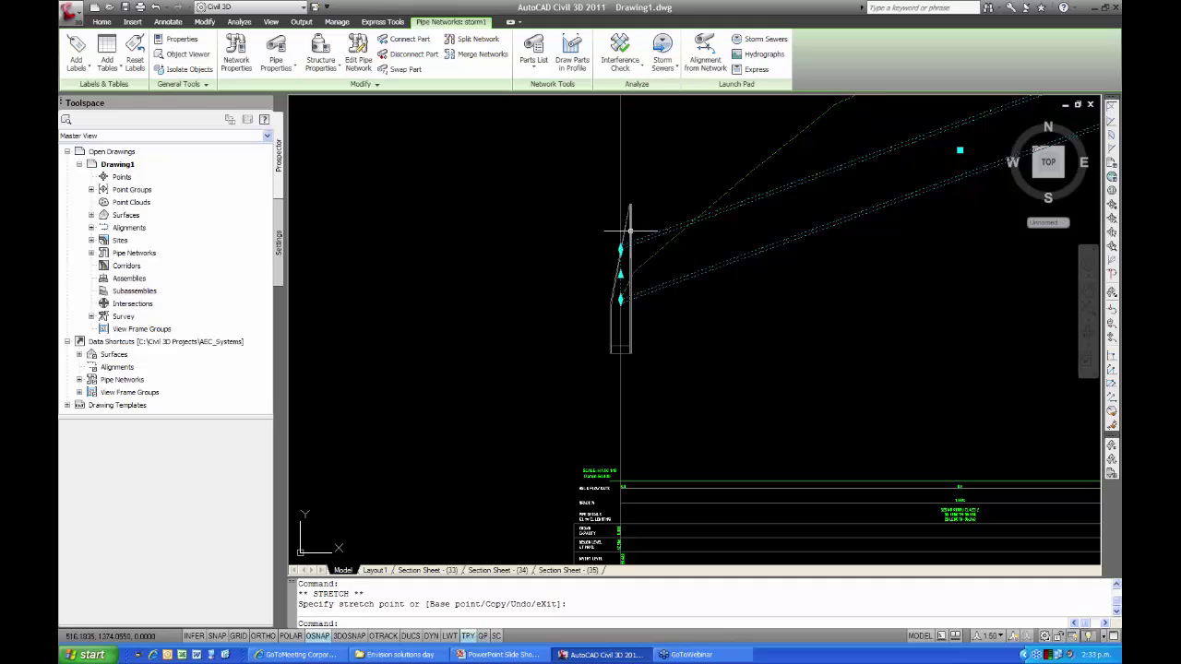
pyautogui.click(621, 203)
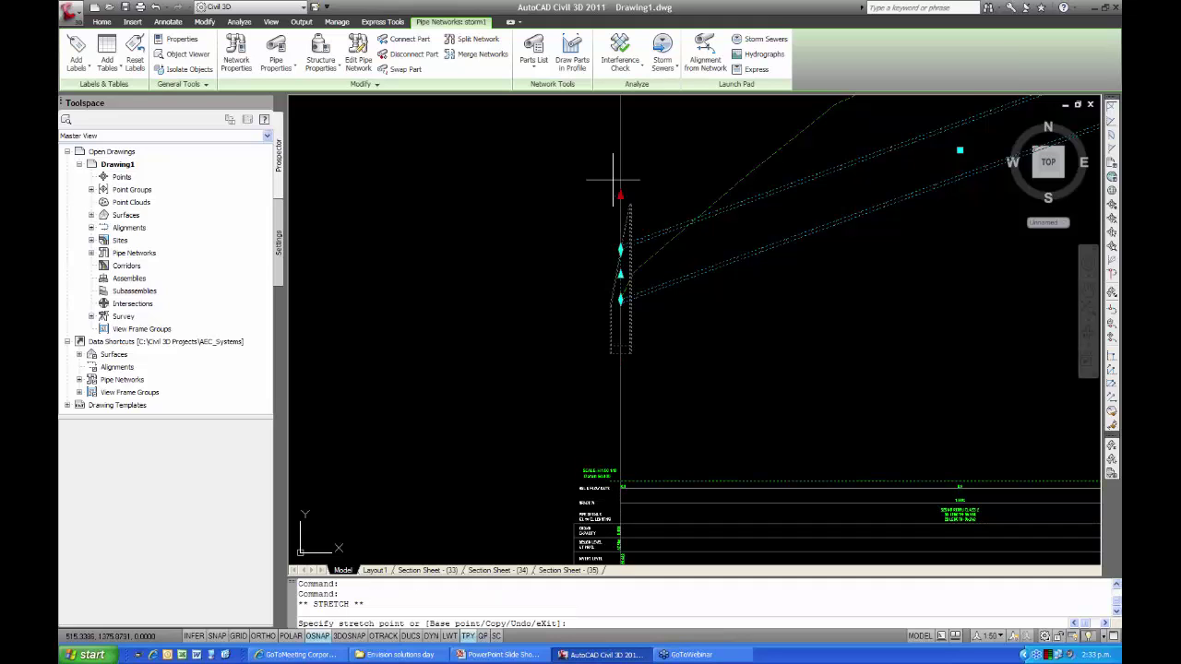
pyautogui.click(620, 169)
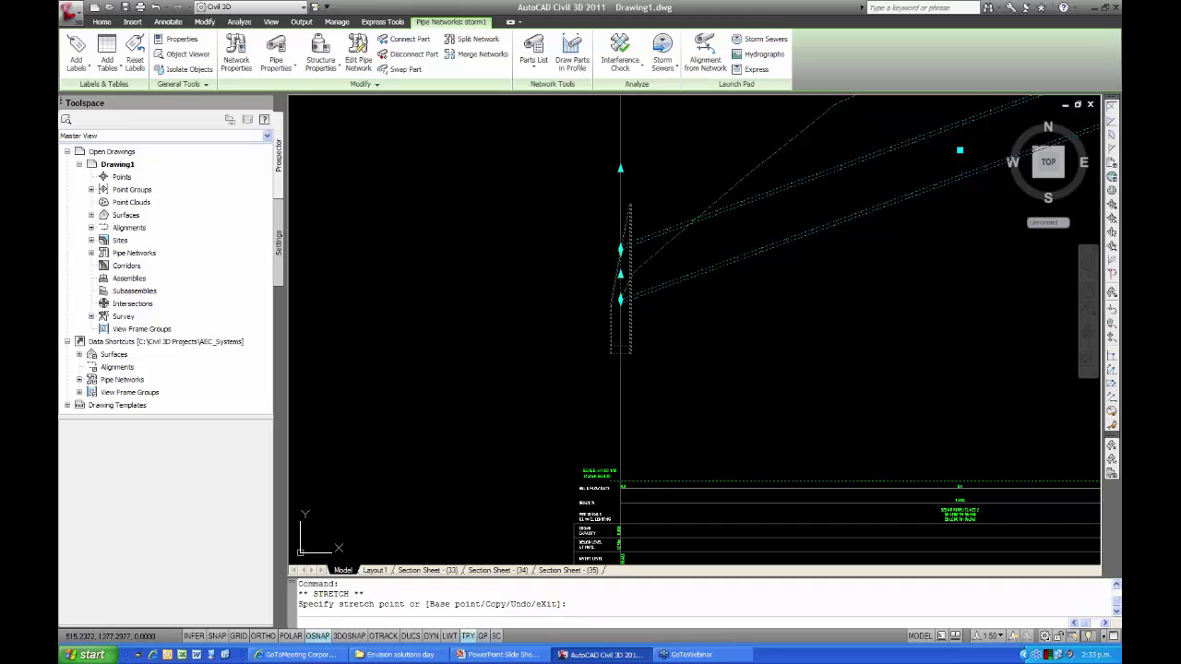
pyautogui.click(620, 169)
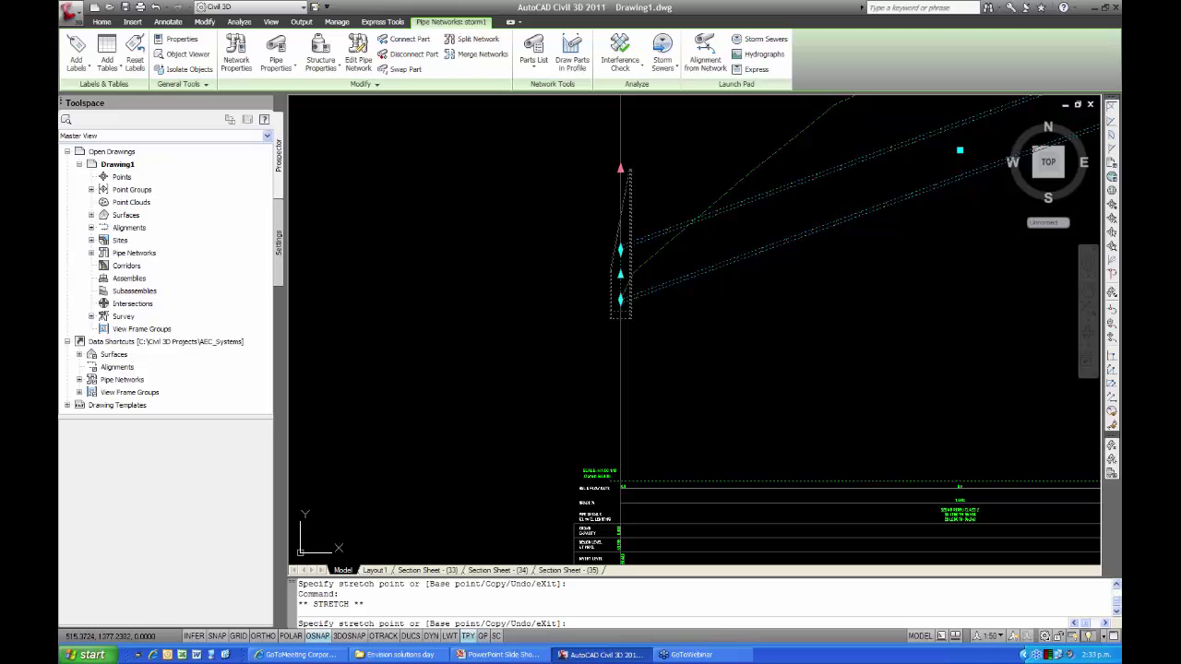
pyautogui.click(621, 161)
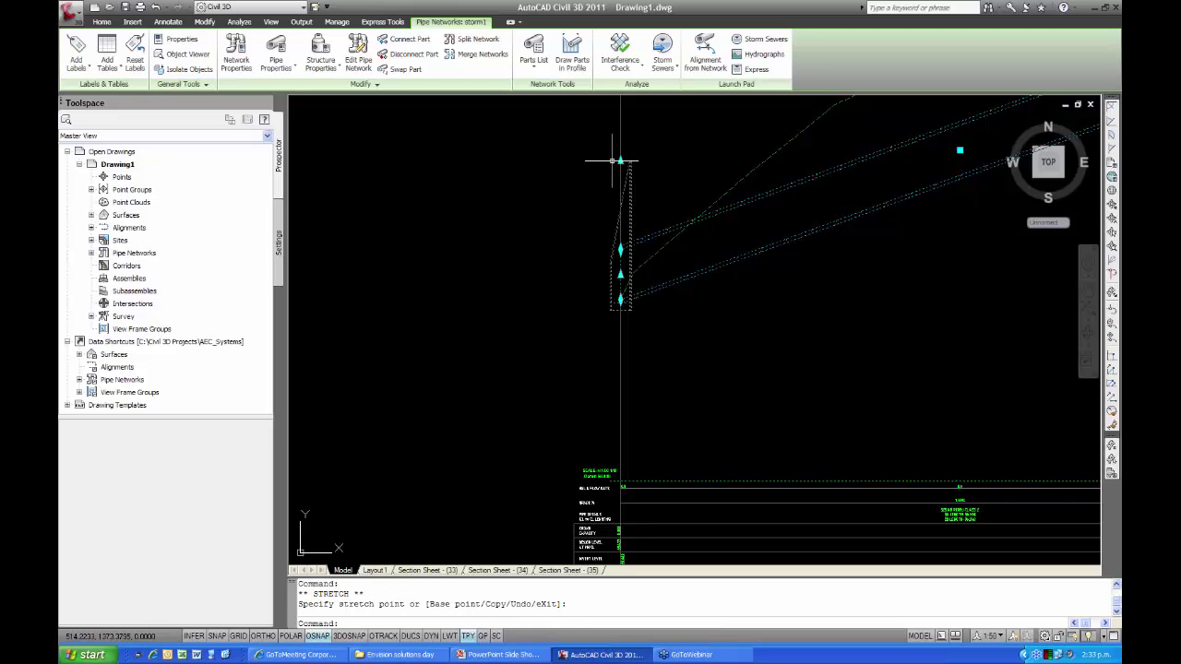
pyautogui.press('Escape')
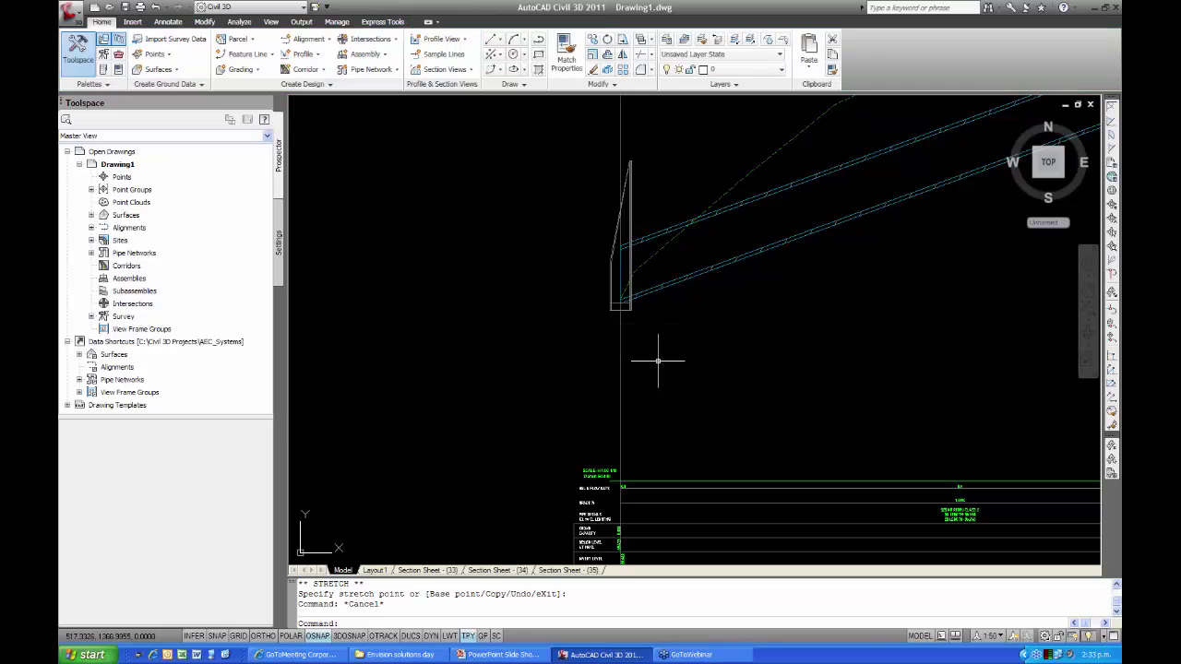
pyautogui.scroll(-5, 726, 360)
pyautogui.moveTo(726, 360); pyautogui.dragTo(603, 345, button='middle')
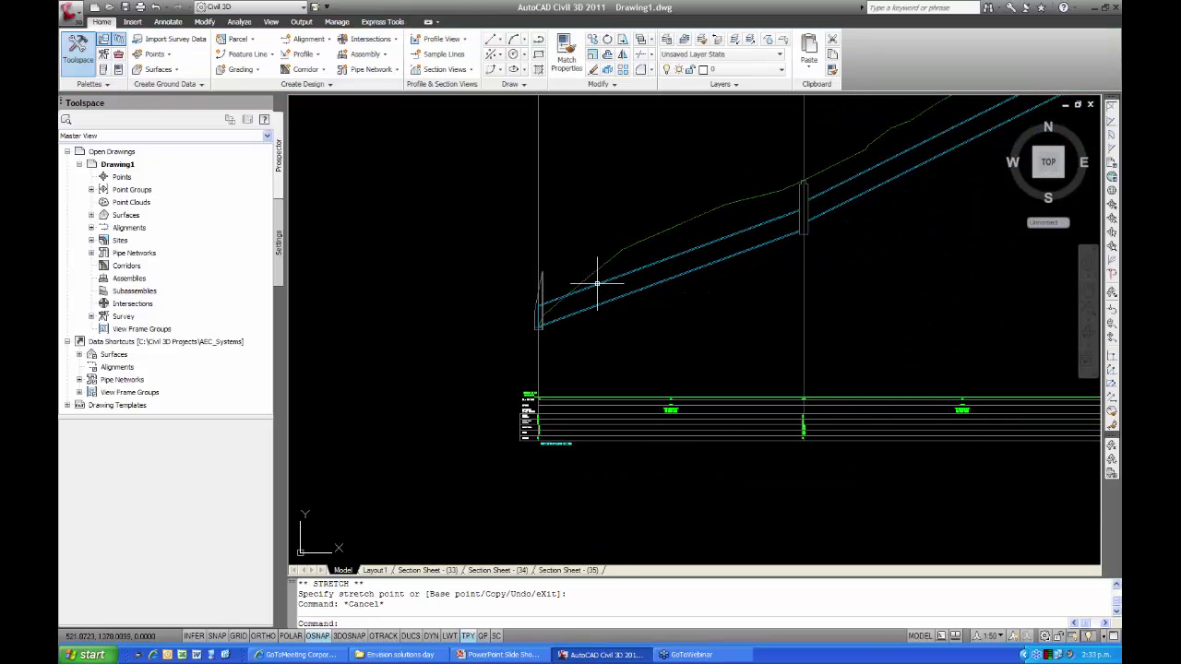
pyautogui.moveTo(646, 351); pyautogui.dragTo(530, 359, button='middle')
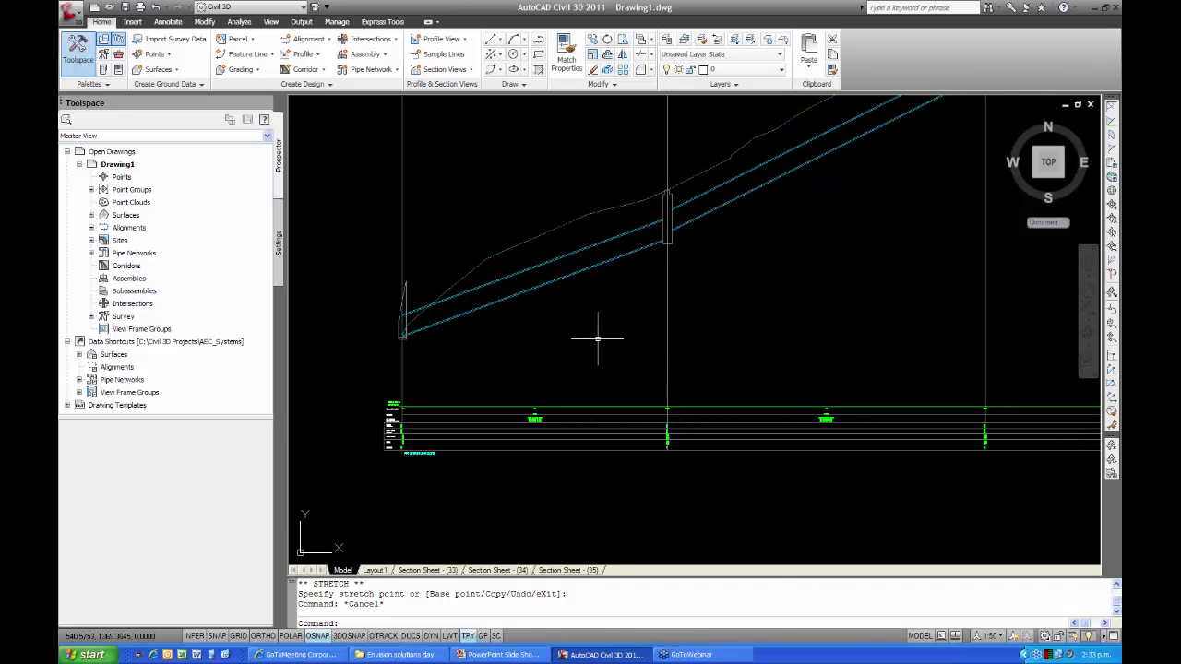
pyautogui.moveTo(604, 335); pyautogui.dragTo(525, 341, button='middle')
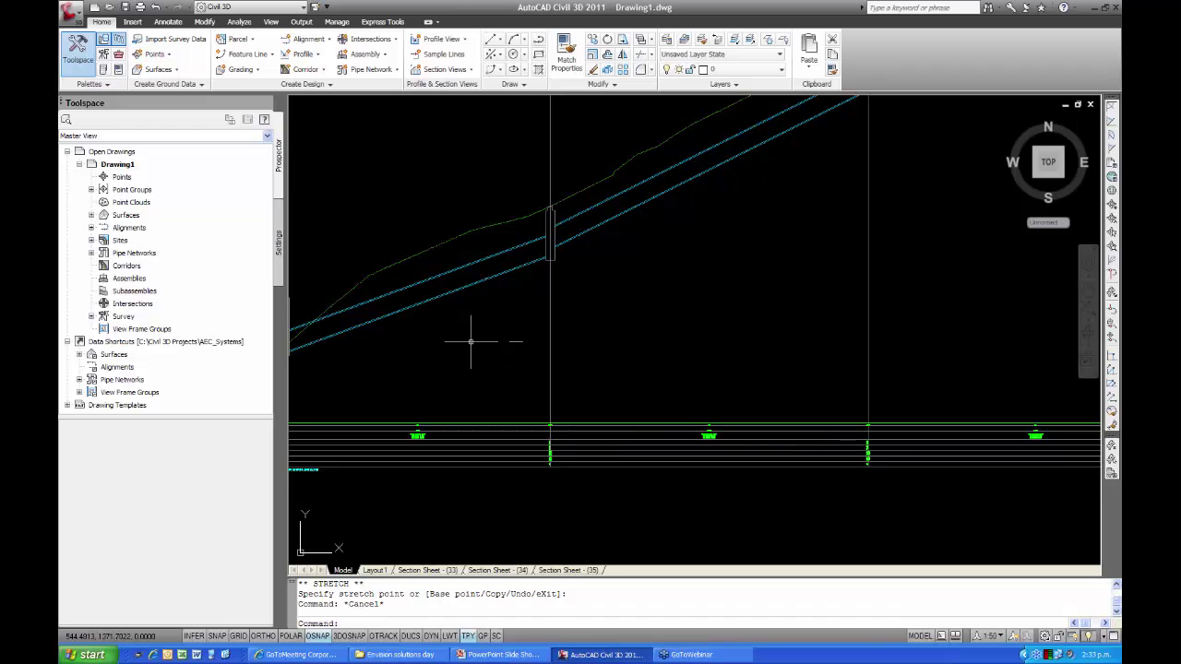
pyautogui.scroll(-2, 659, 295)
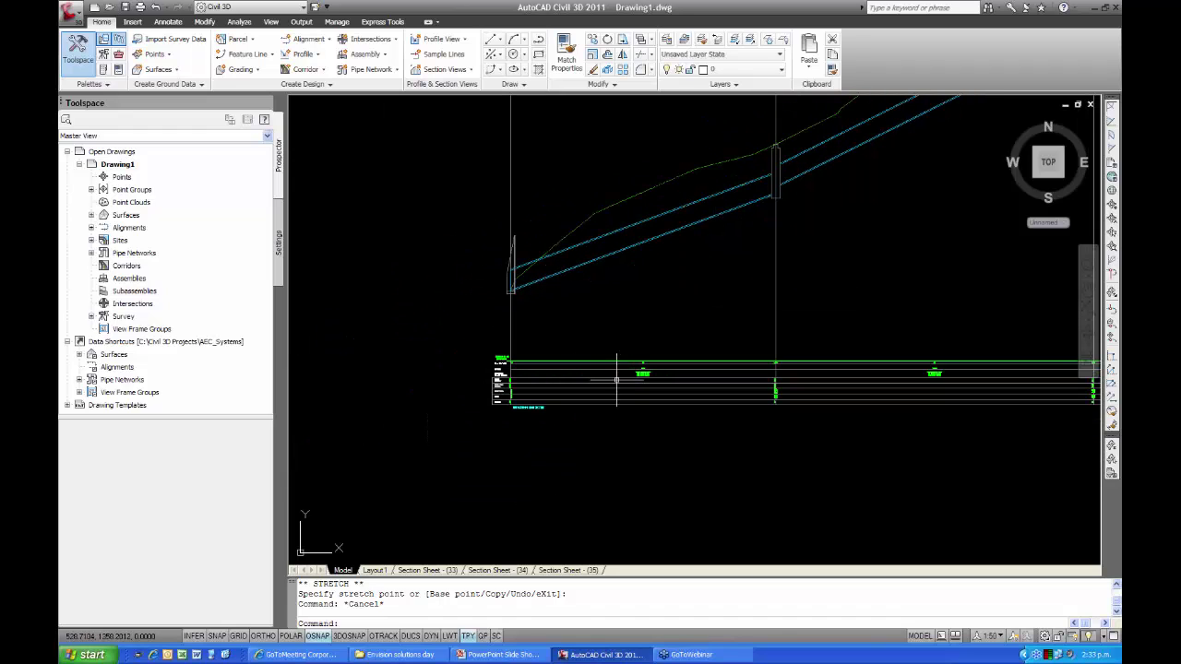
pyautogui.scroll(3, 630, 379)
pyautogui.scroll(5, 652, 369)
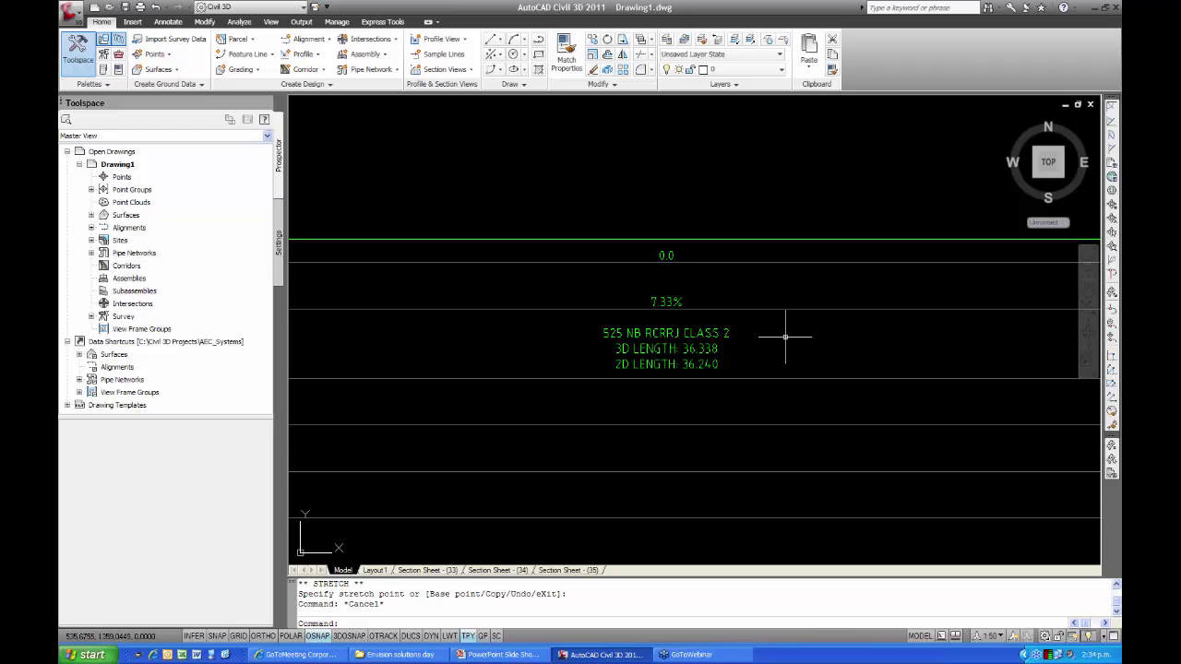
pyautogui.scroll(-5, 612, 368)
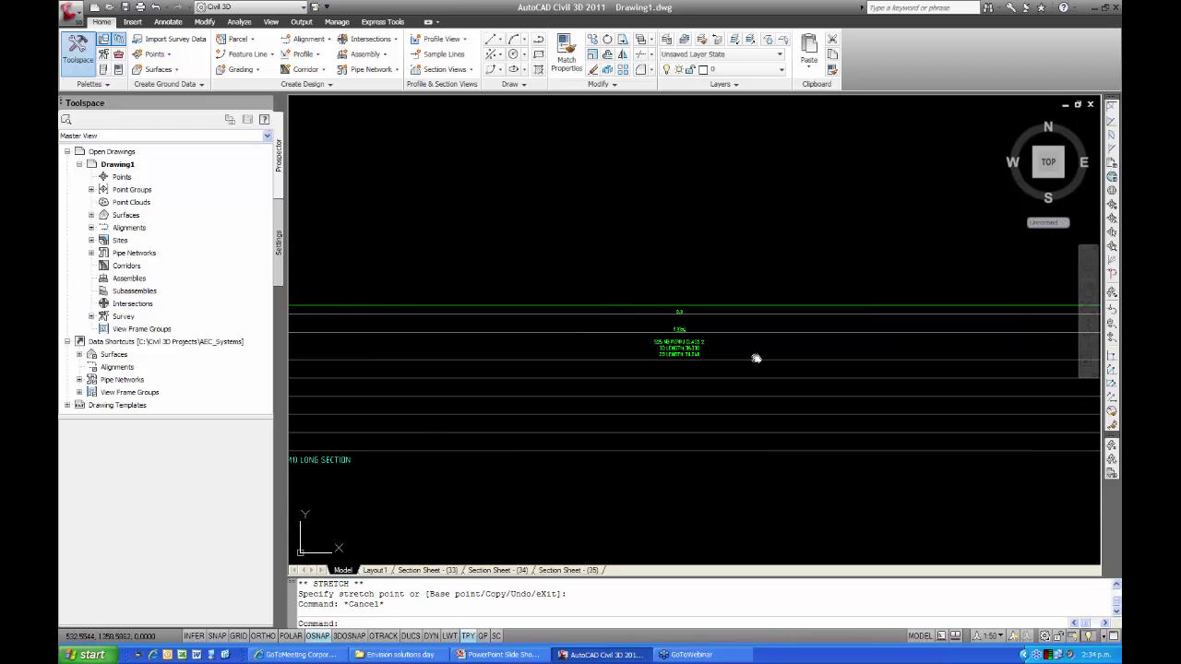
pyautogui.scroll(3, 503, 363)
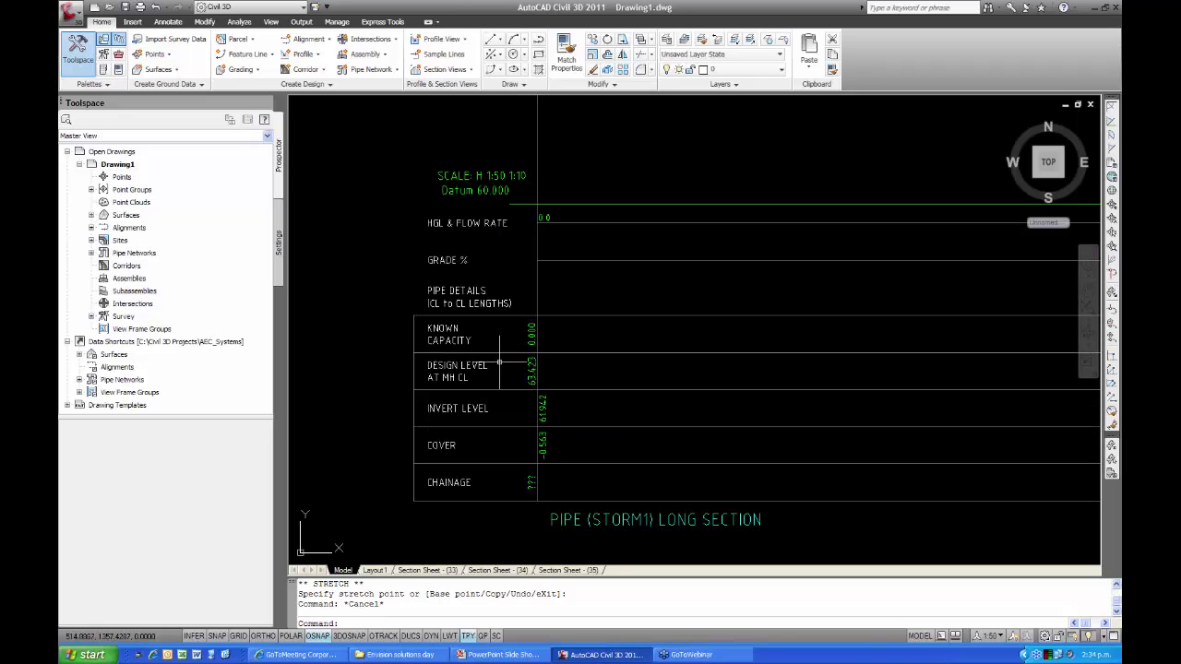
pyautogui.scroll(2, 546, 337)
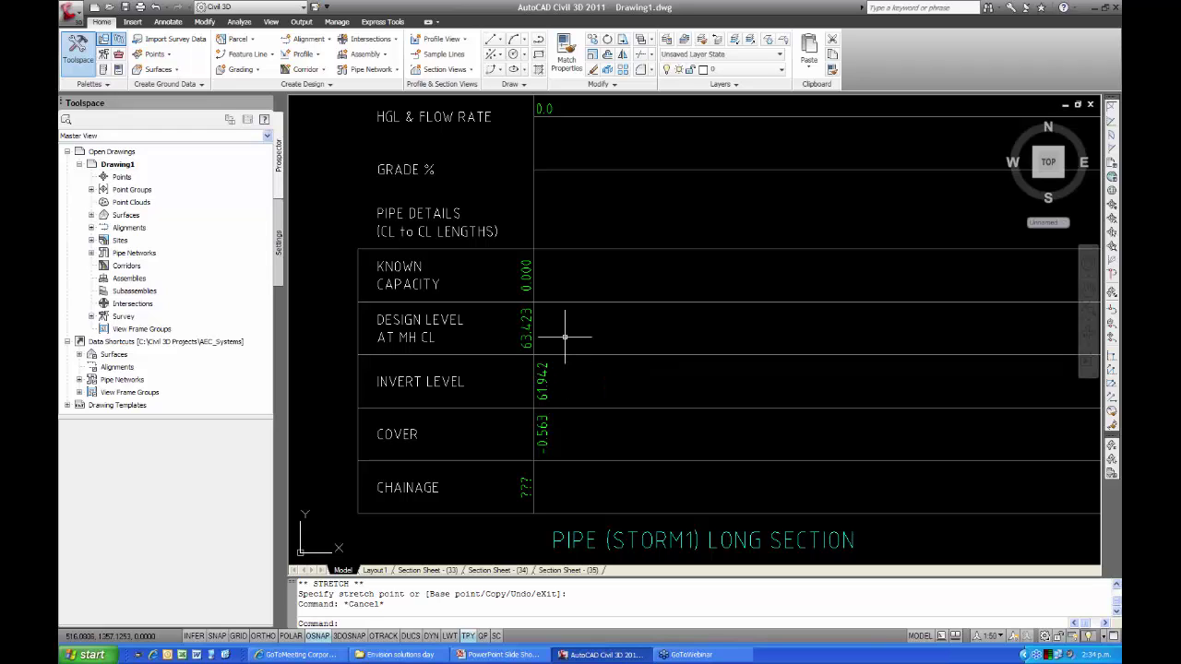
pyautogui.scroll(-4, 565, 337)
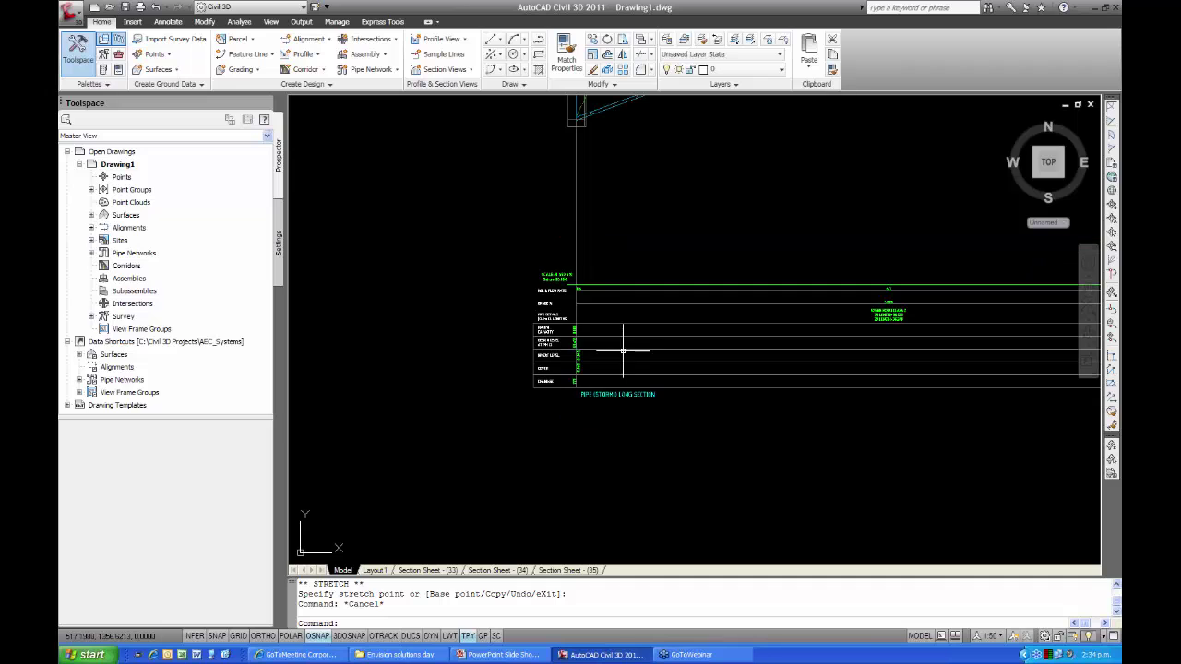
# Drag the first structure's bottom grip down to the profile datum line
pyautogui.click(598, 337)
pyautogui.scroll(6, 563, 358)
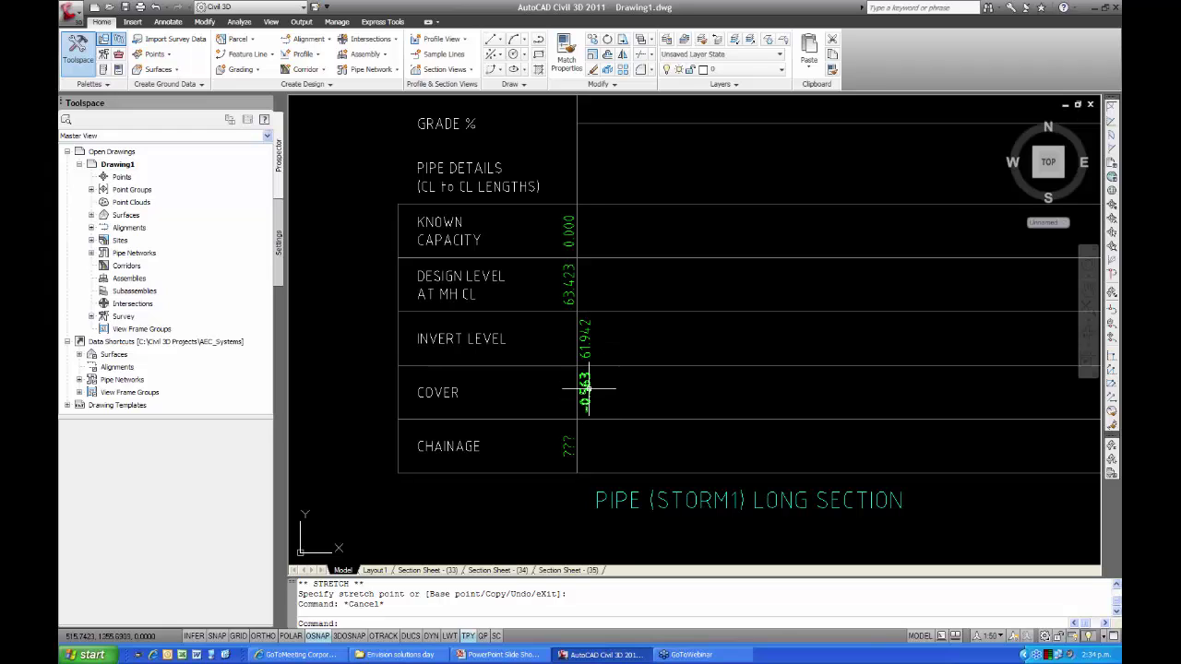
pyautogui.scroll(-4, 585, 392)
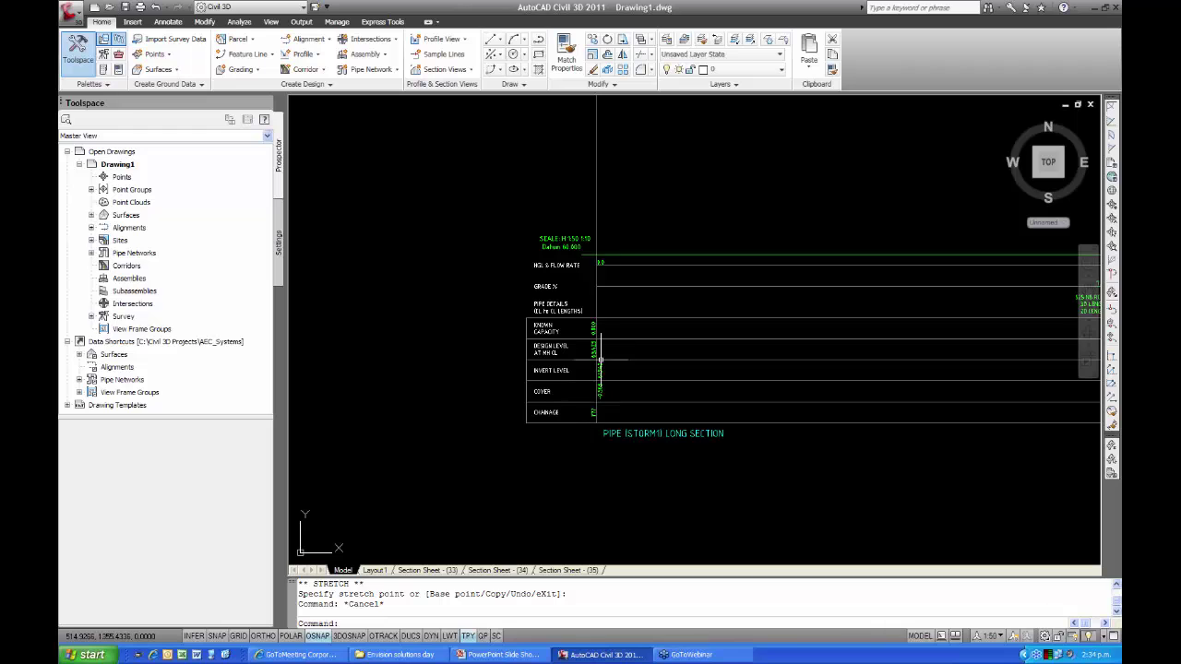
pyautogui.moveTo(612, 312); pyautogui.dragTo(596, 517, button='middle')
pyautogui.scroll(3, 628, 310)
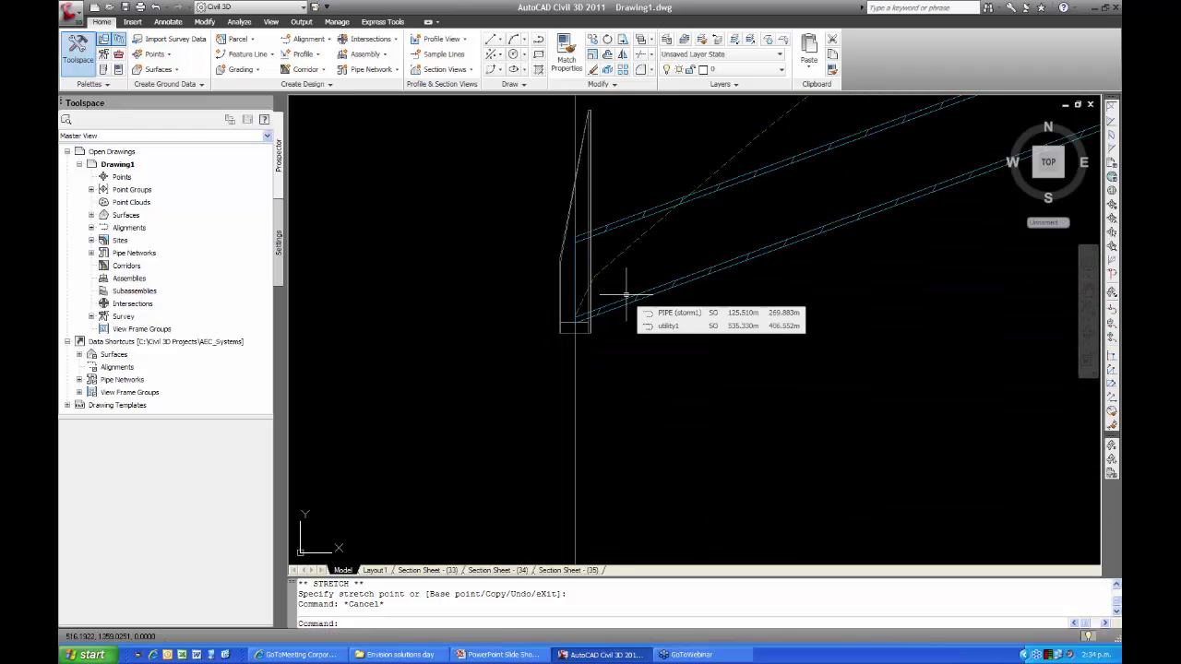
pyautogui.click(629, 300)
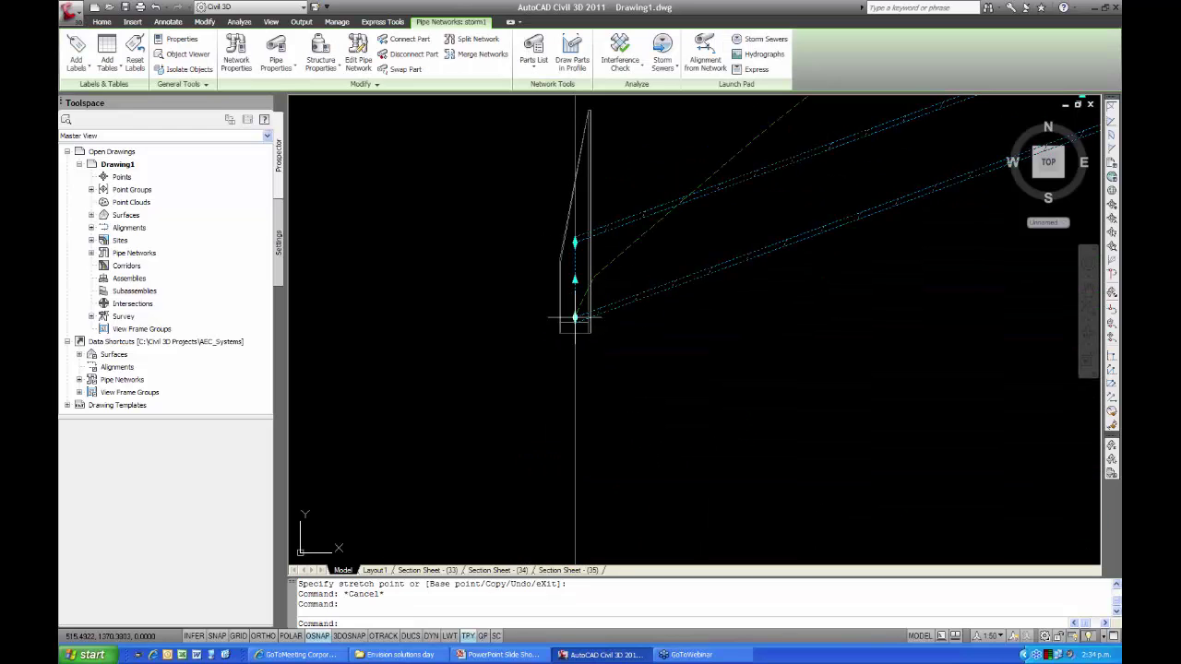
pyautogui.click(575, 318)
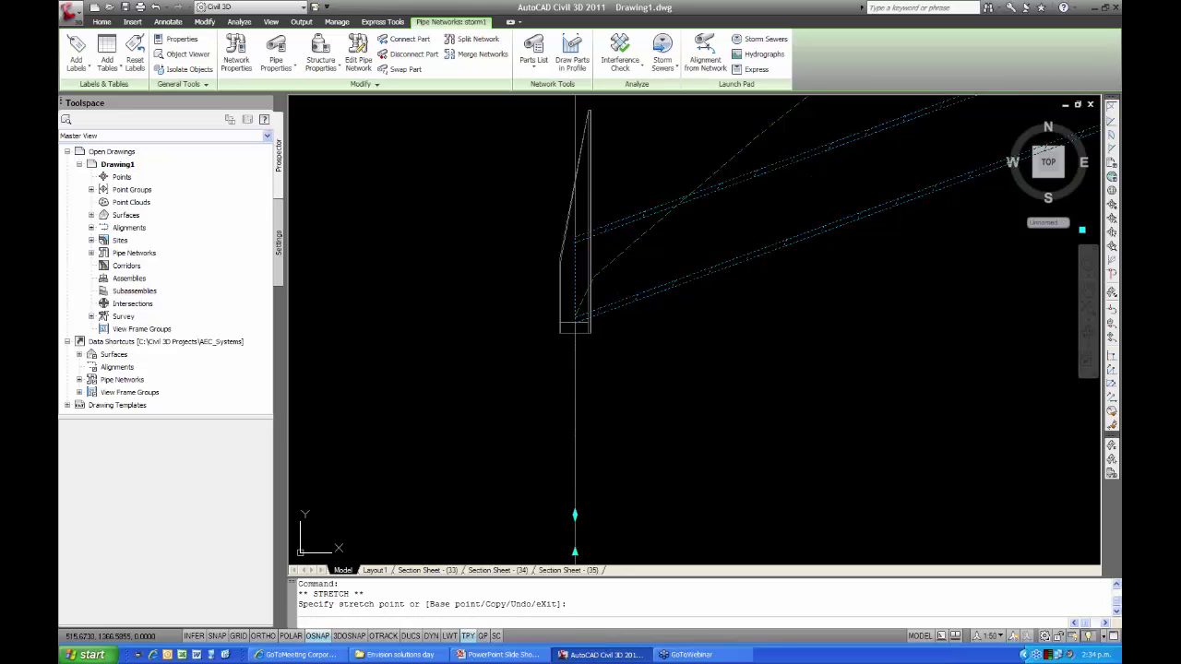
pyautogui.click(566, 390)
# Check the long-section bands: design level 61.024, invert level 60.000, cover 1.379
pyautogui.scroll(-5, 567, 390)
pyautogui.moveTo(567, 391); pyautogui.dragTo(554, 199, button='middle')
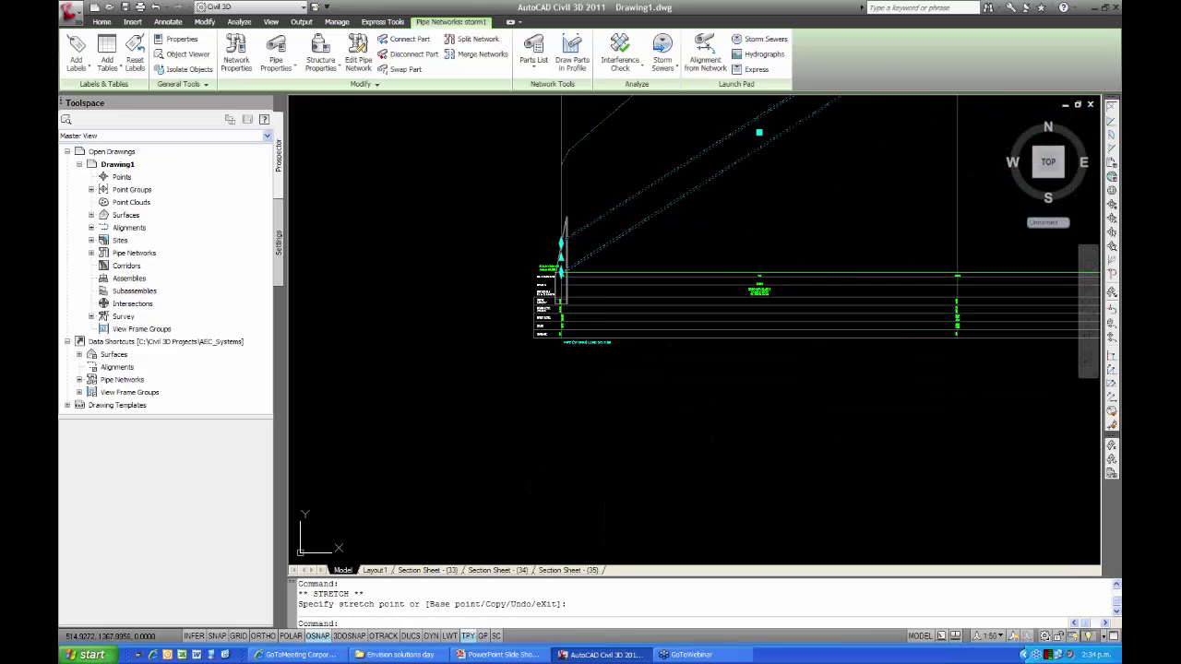
pyautogui.scroll(6, 565, 352)
pyautogui.scroll(-1, 565, 353)
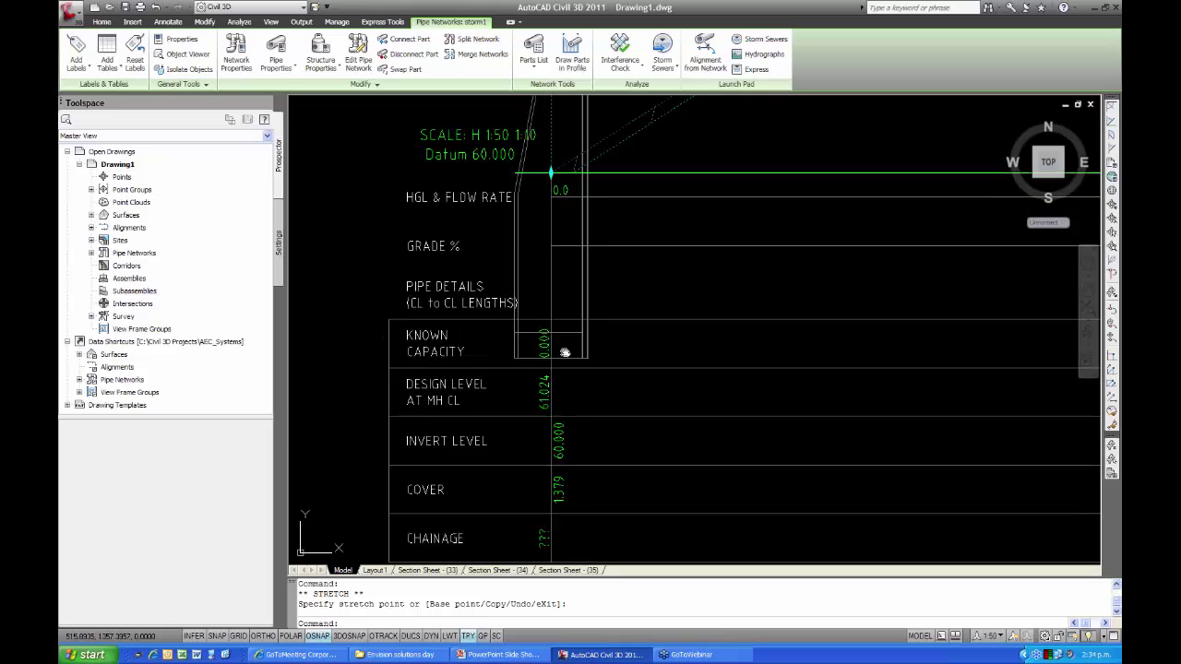
pyautogui.moveTo(565, 352); pyautogui.dragTo(581, 207, button='middle')
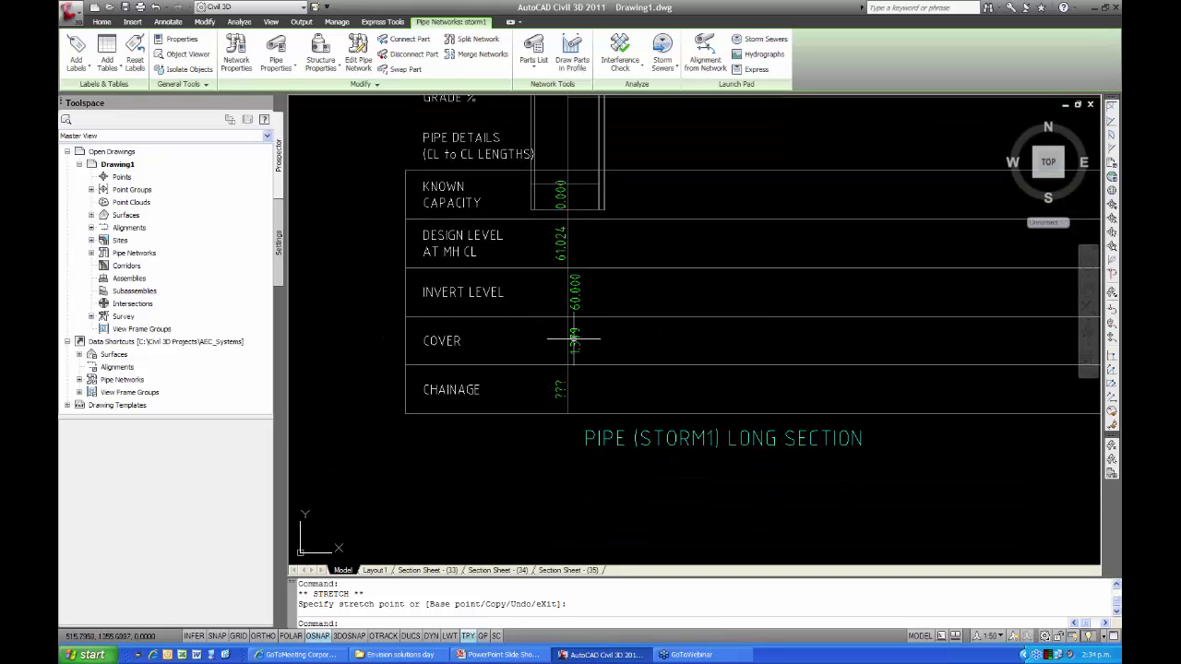
pyautogui.scroll(-2, 600, 343)
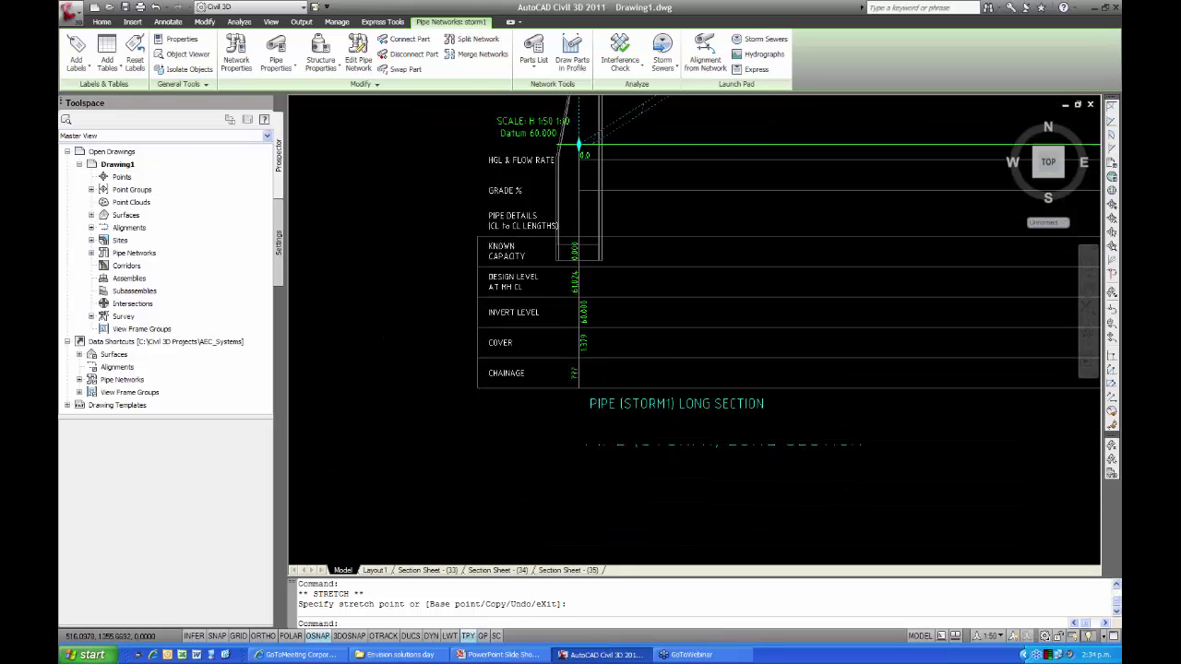
pyautogui.scroll(-2, 593, 338)
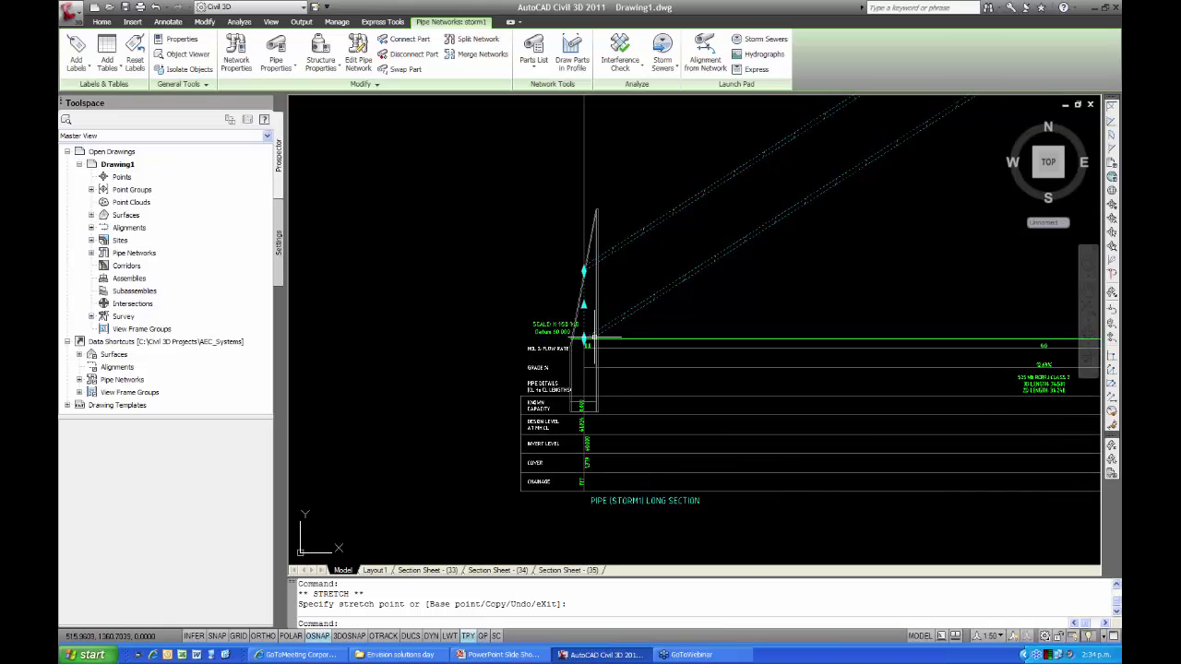
pyautogui.click(583, 221)
pyautogui.moveTo(583, 222); pyautogui.dragTo(609, 441, button='middle')
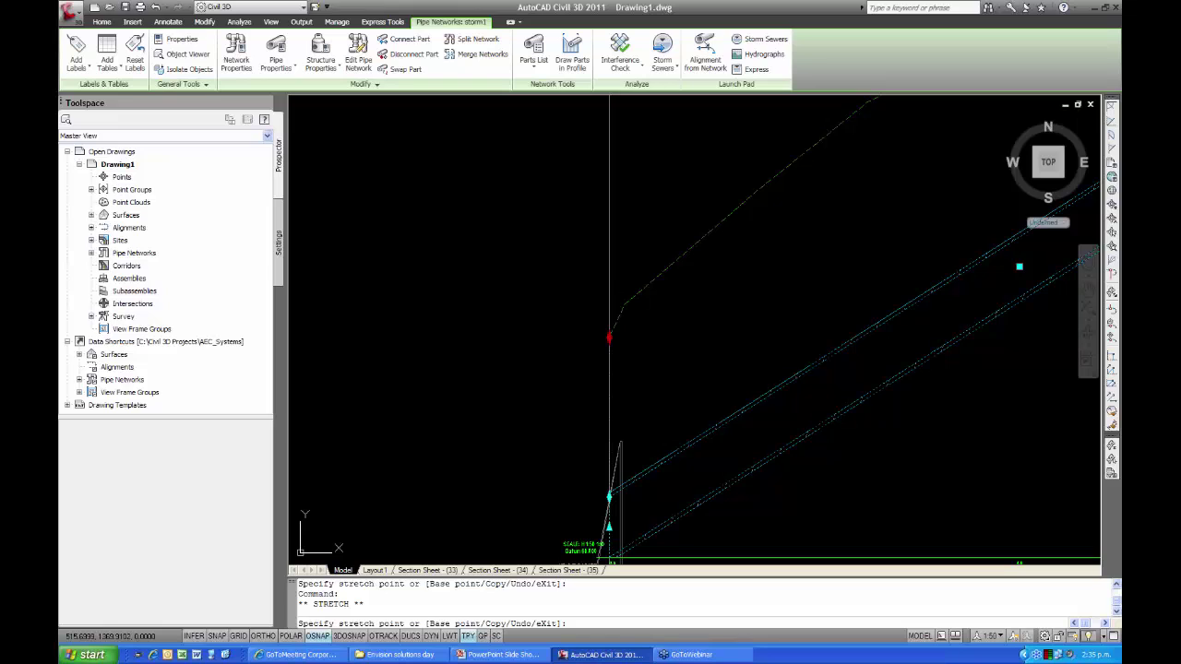
# Raise the top of the manhole at the pipe ends to a higher point
pyautogui.click(609, 277)
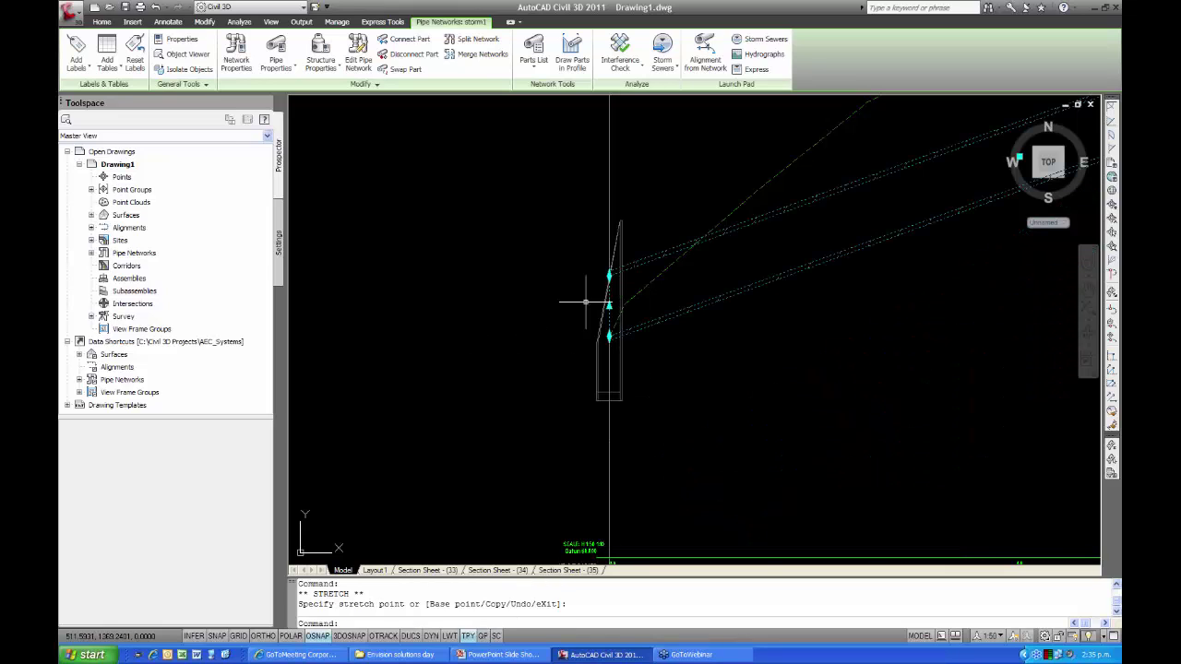
pyautogui.click(602, 245)
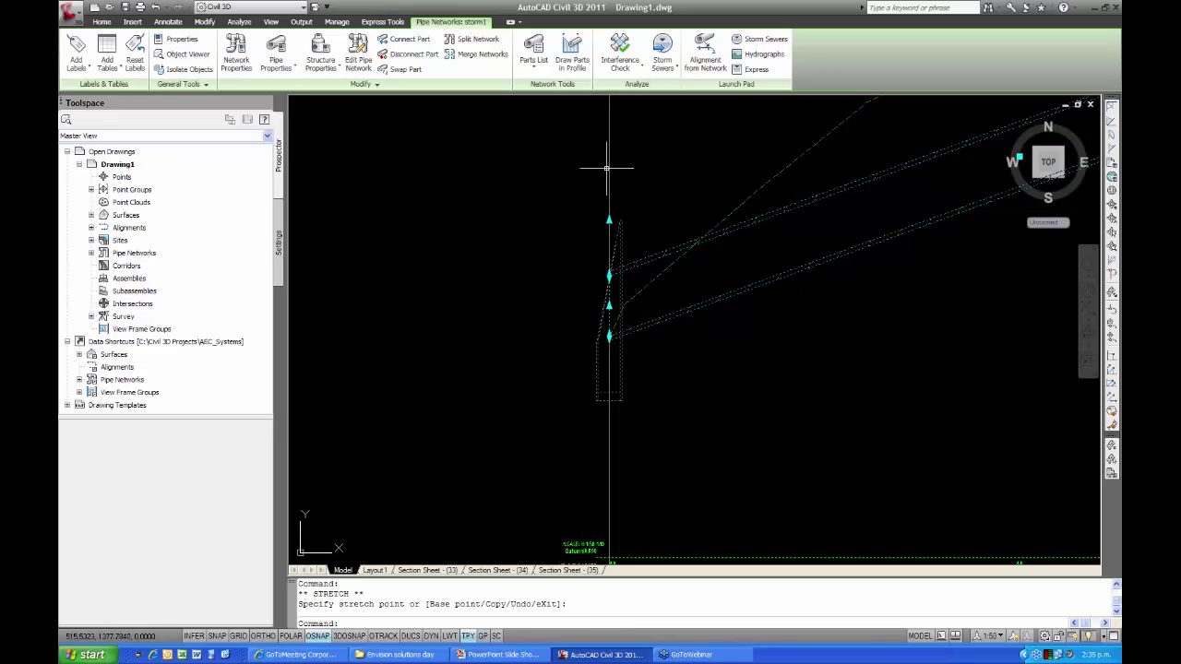
pyautogui.click(609, 219)
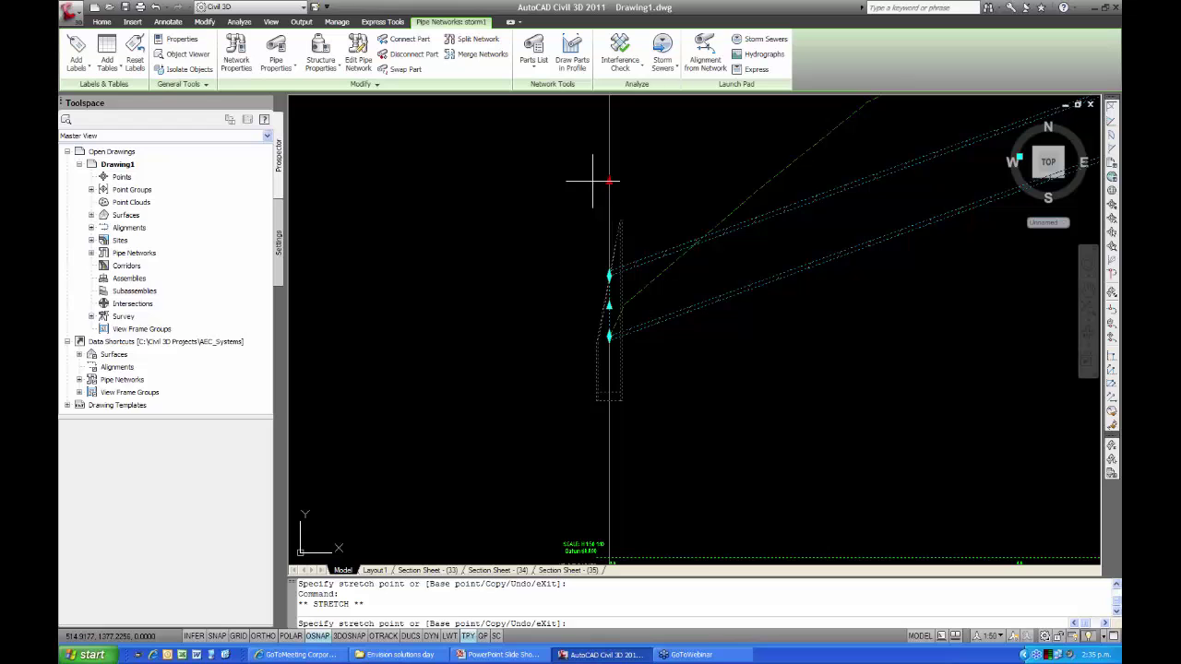
pyautogui.click(593, 182)
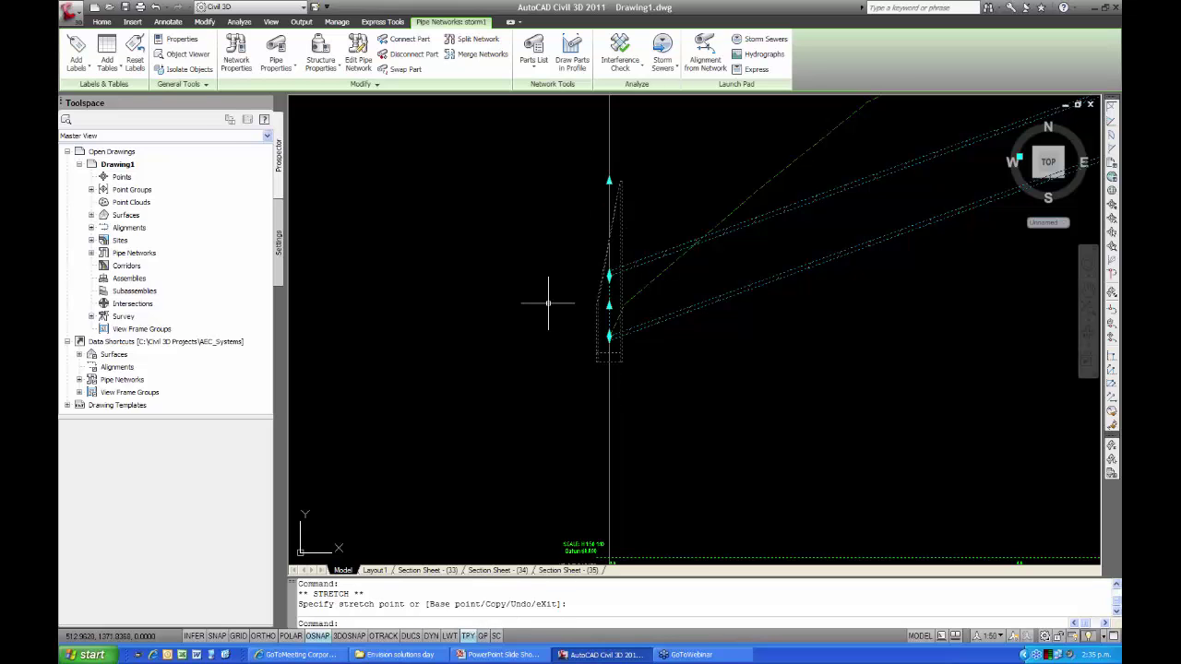
pyautogui.press('Escape')
# Re-stretch the left-end manhole, then pan along the storm1 pipe run
pyautogui.scroll(-2, 553, 305)
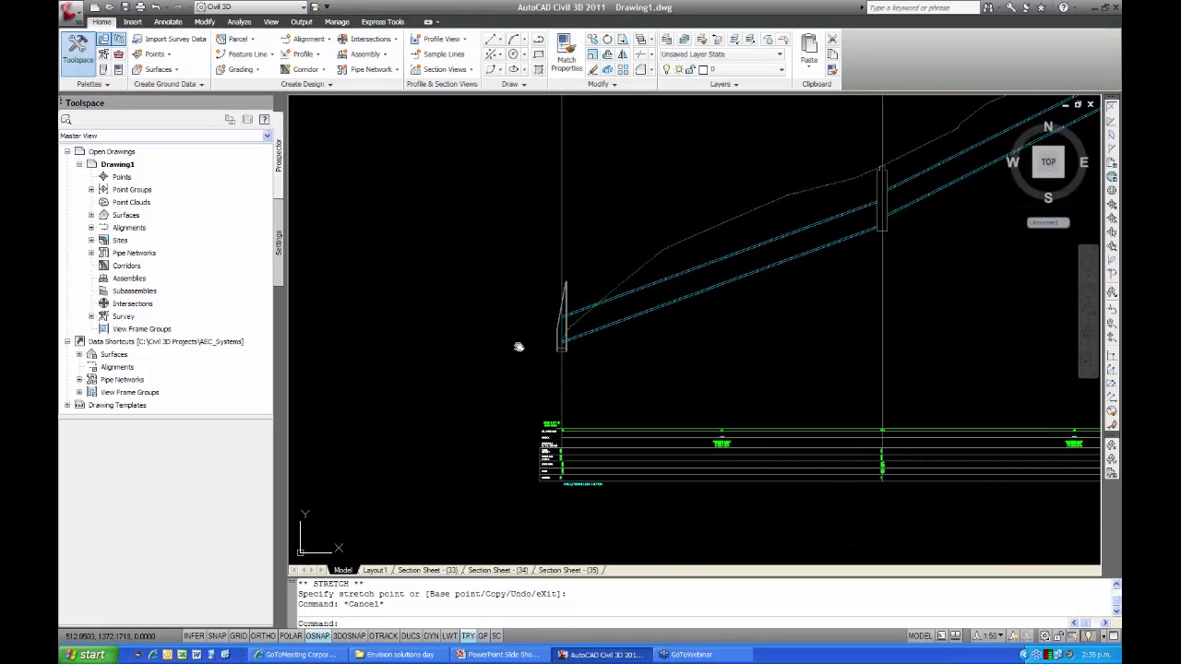
pyautogui.click(572, 300)
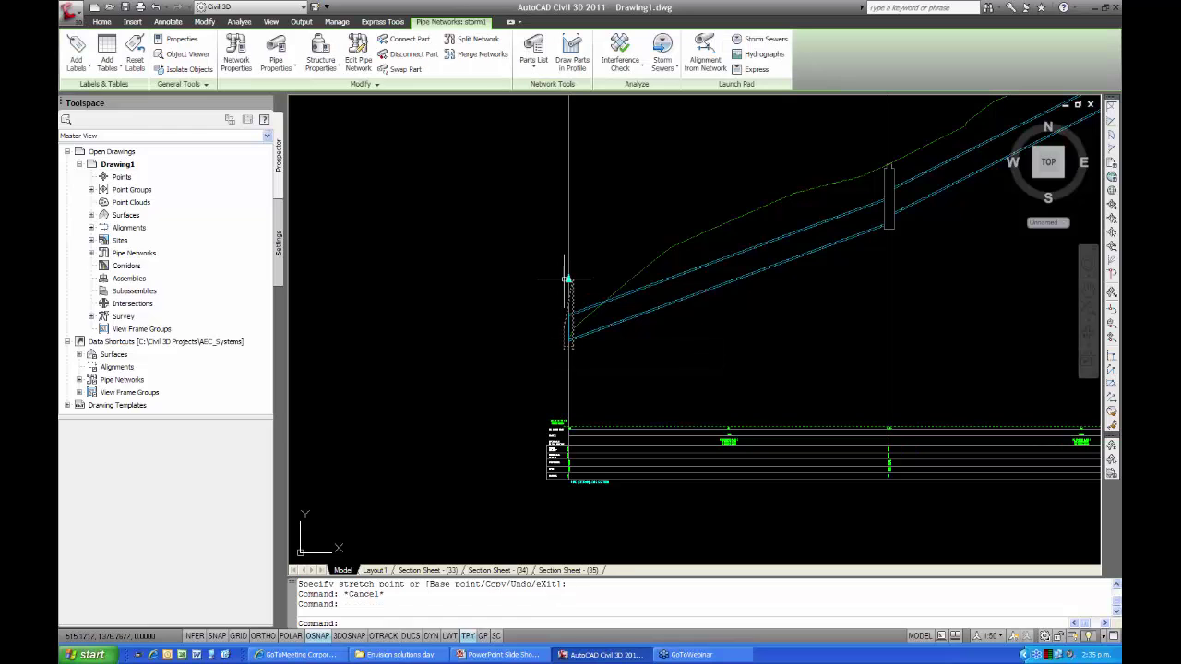
pyautogui.click(568, 278)
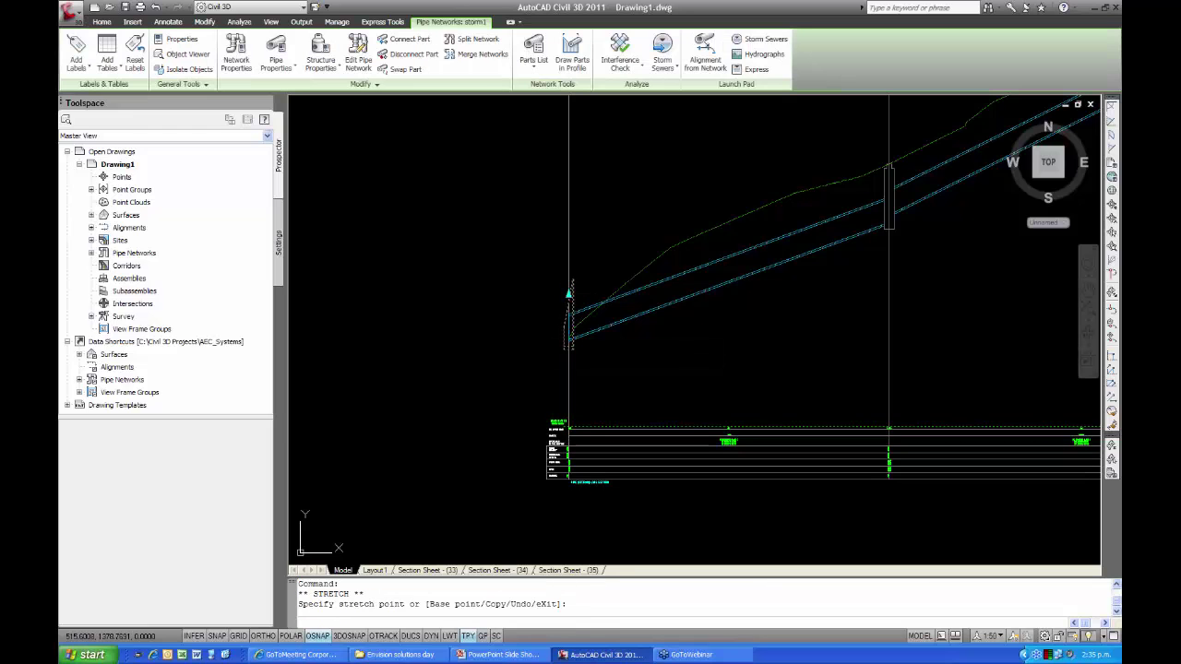
pyautogui.click(558, 317)
pyautogui.scroll(4, 561, 309)
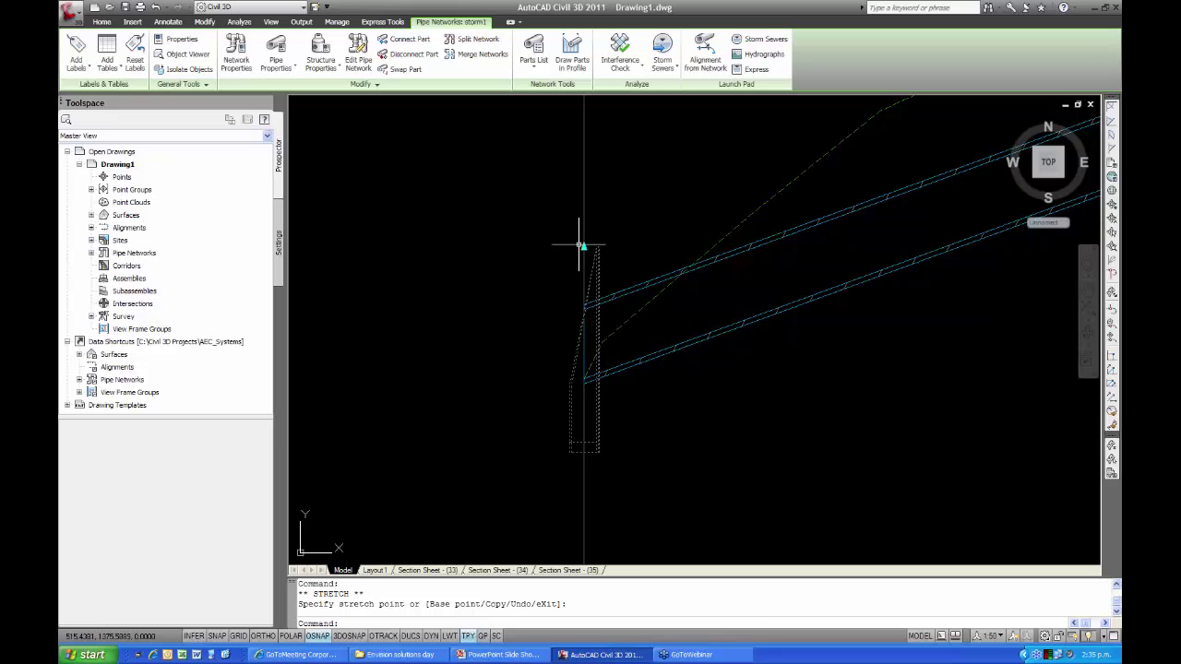
pyautogui.click(583, 247)
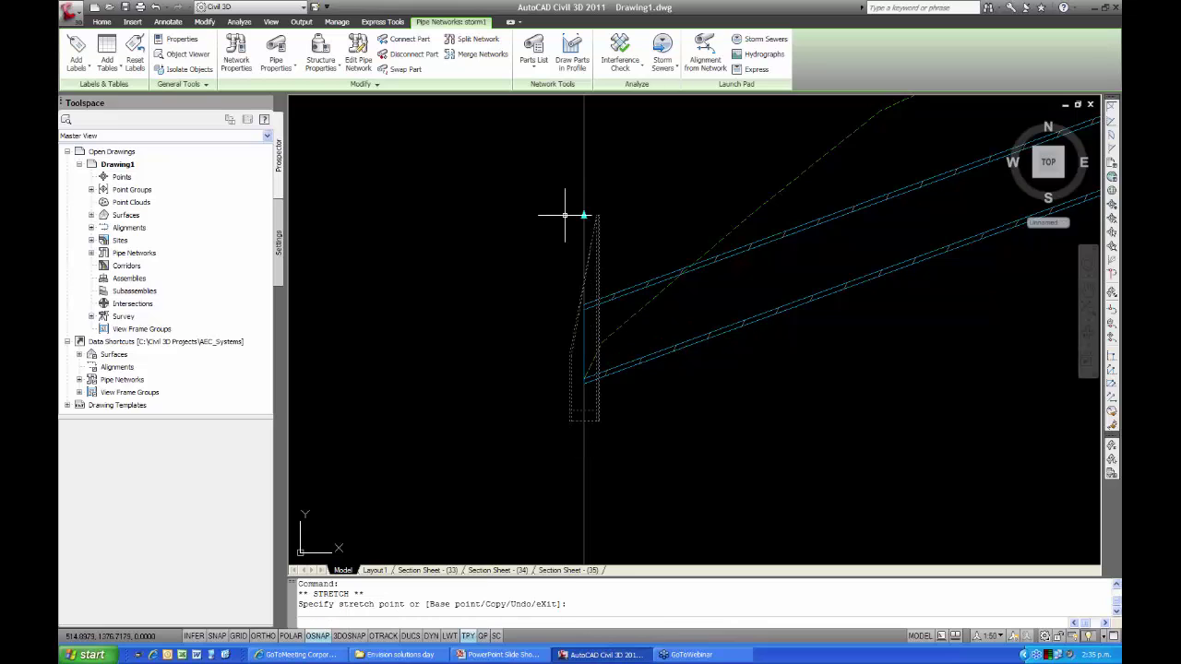
pyautogui.scroll(-3, 530, 277)
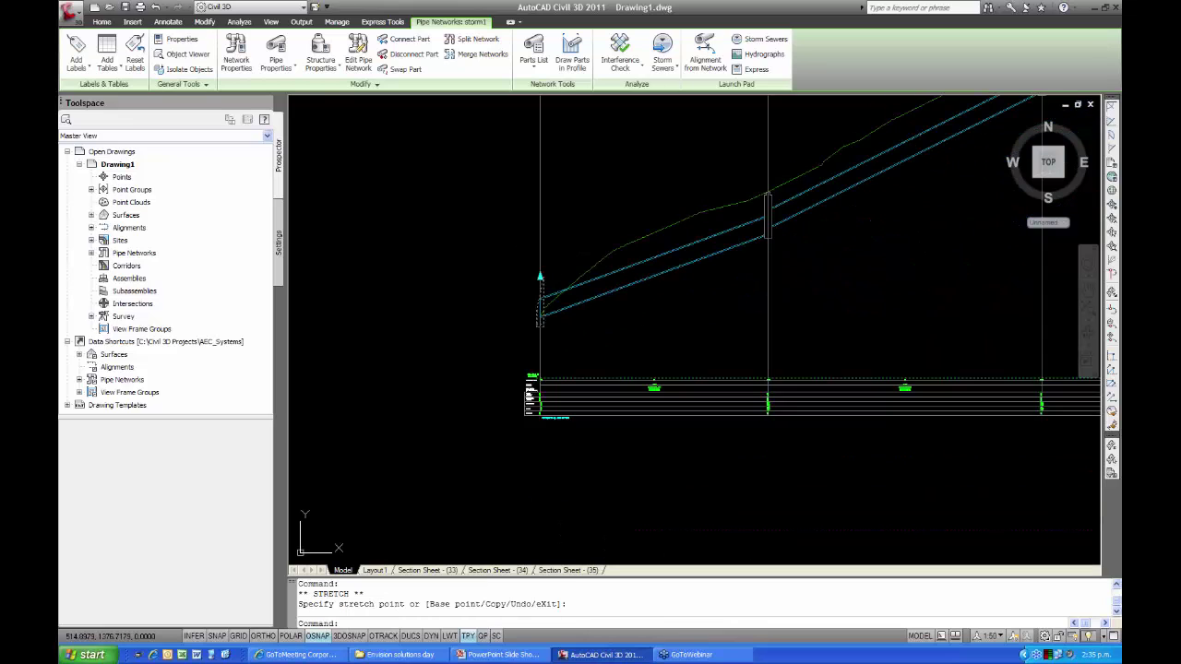
pyautogui.press('Escape')
pyautogui.moveTo(646, 301); pyautogui.dragTo(572, 330, button='middle')
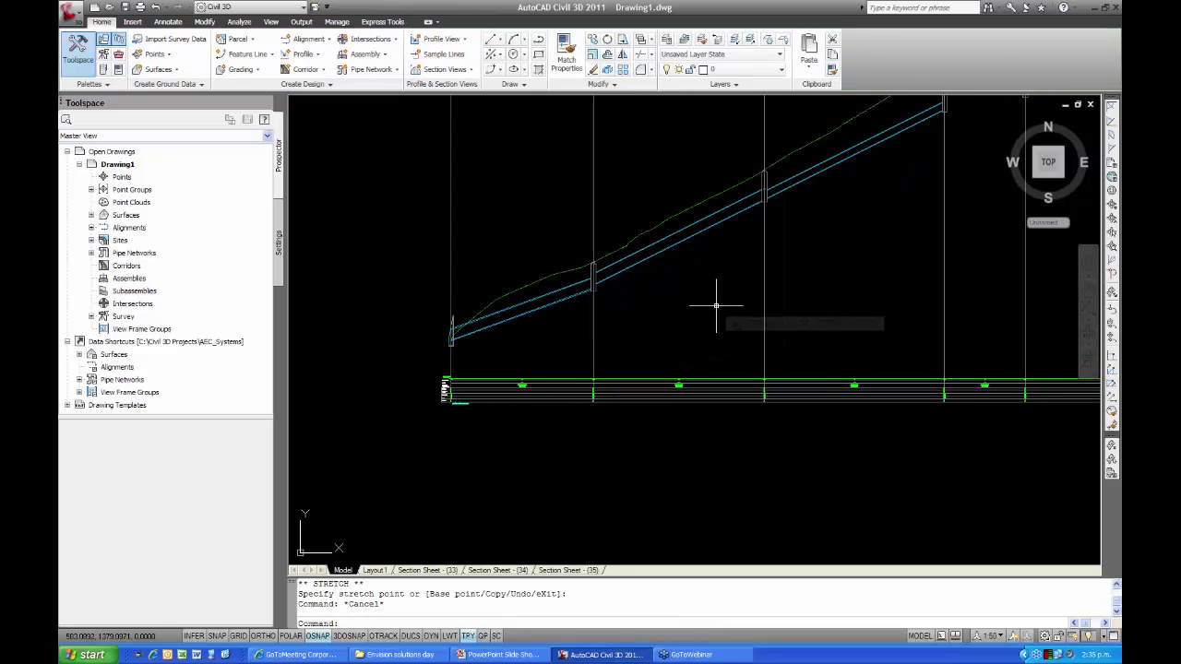
pyautogui.scroll(-1, 698, 327)
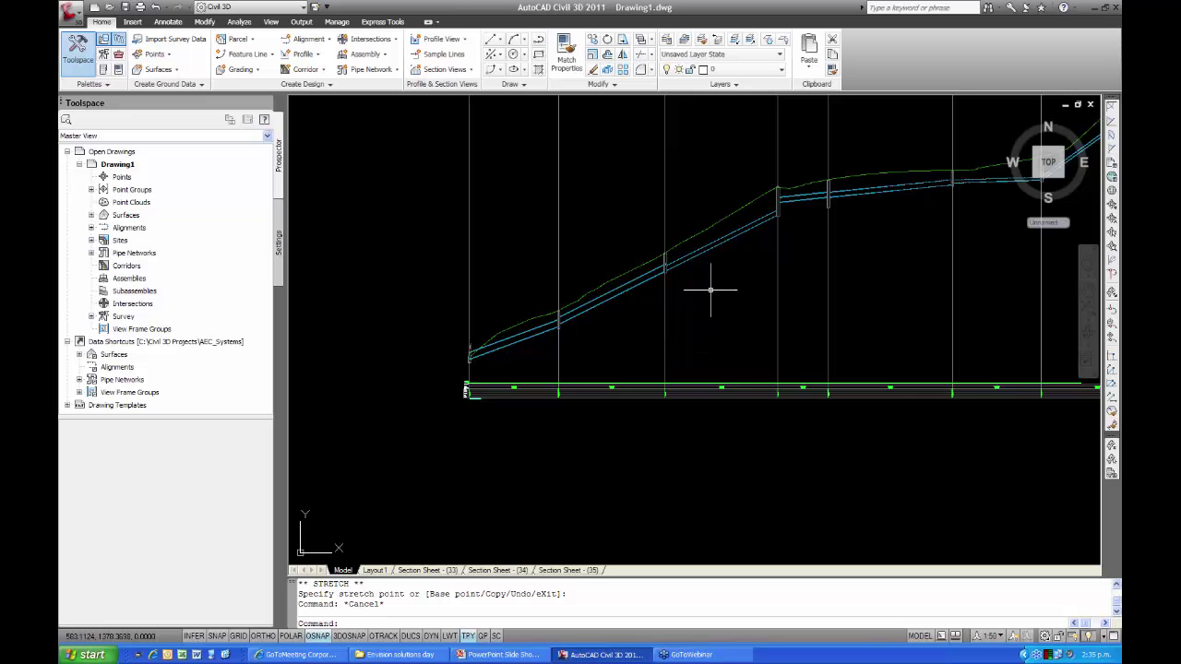
pyautogui.scroll(4, 669, 266)
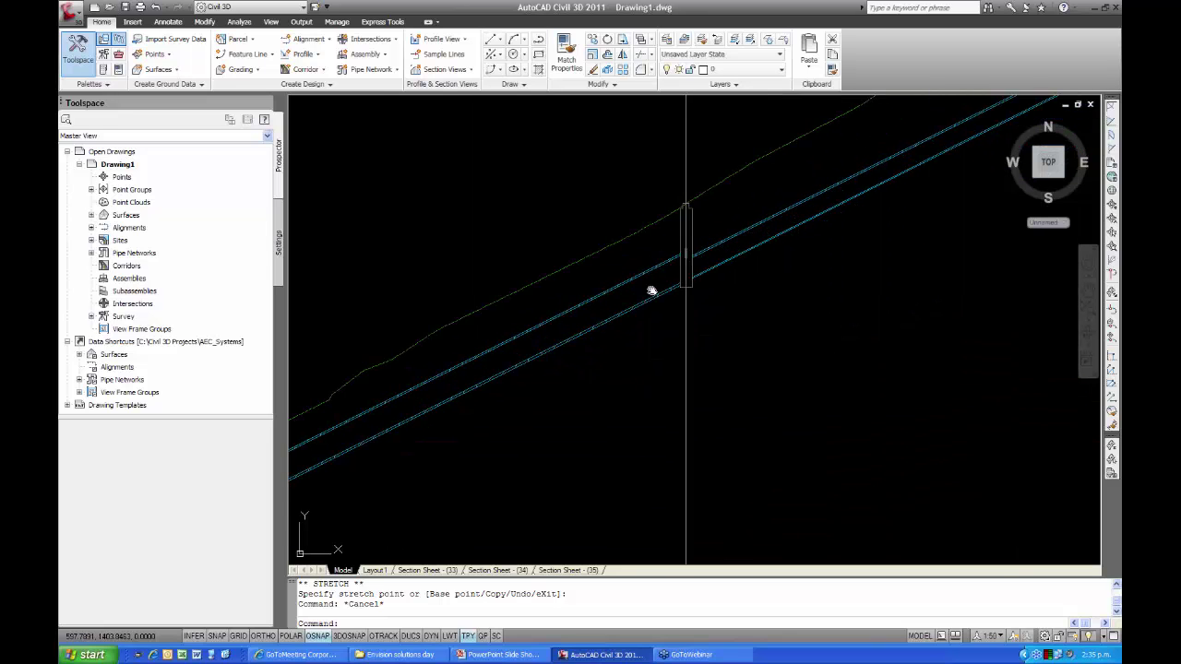
pyautogui.moveTo(651, 291); pyautogui.dragTo(640, 312, button='middle')
pyautogui.scroll(3, 639, 312)
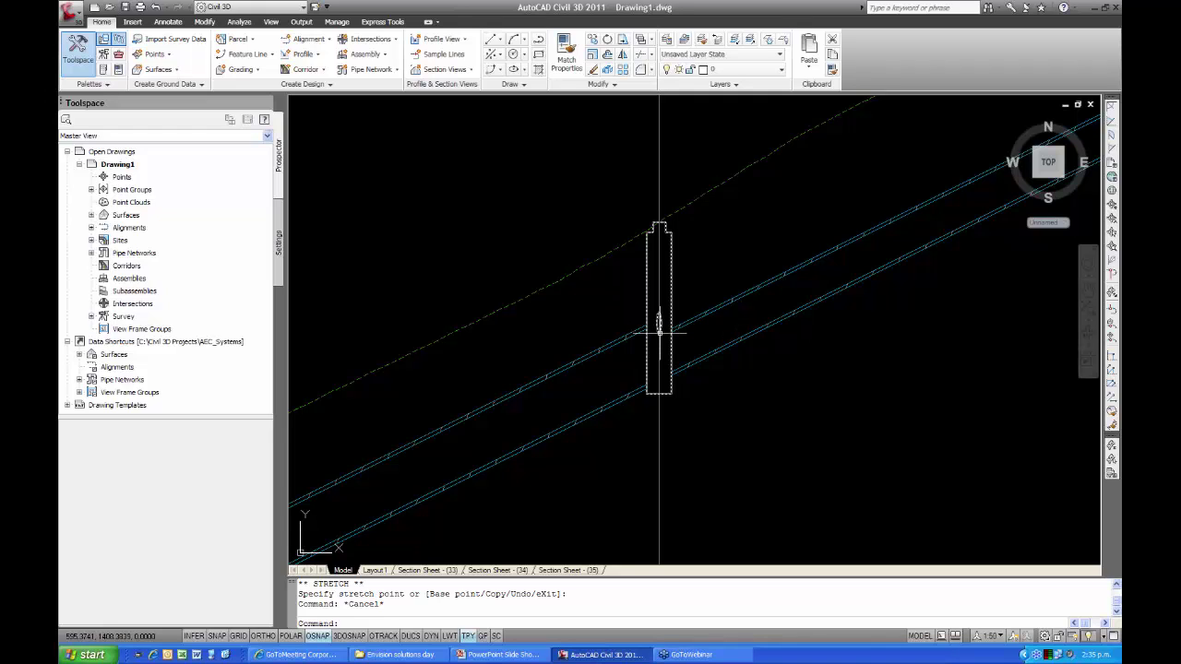
pyautogui.moveTo(659, 333)
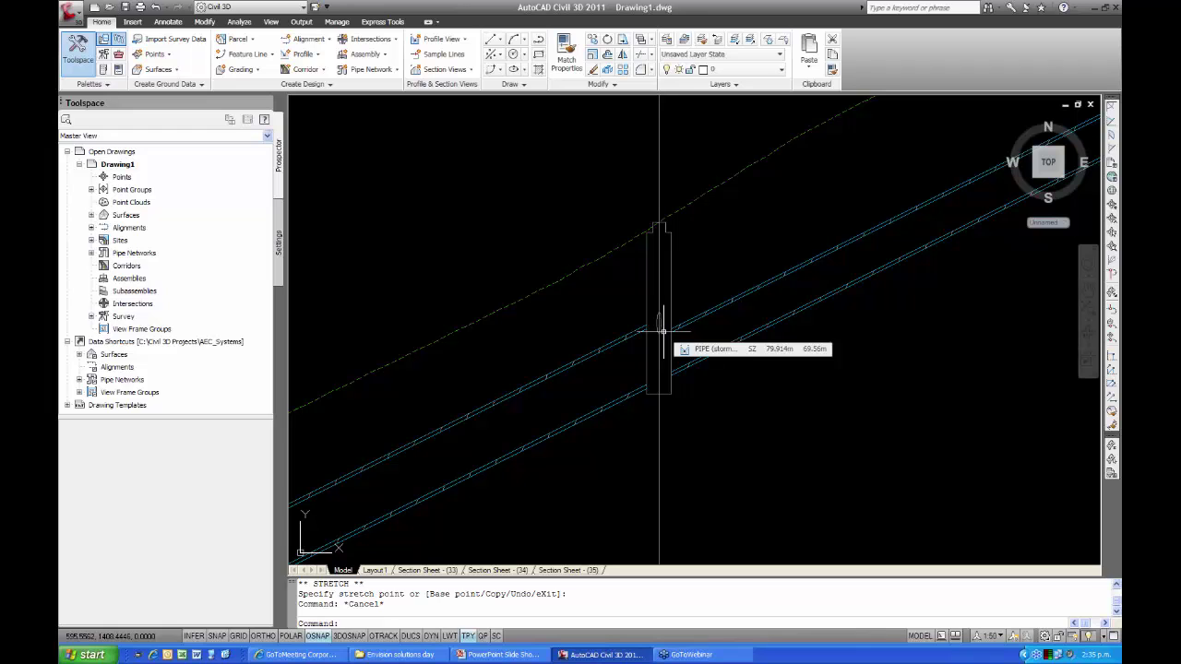
pyautogui.scroll(-5, 658, 325)
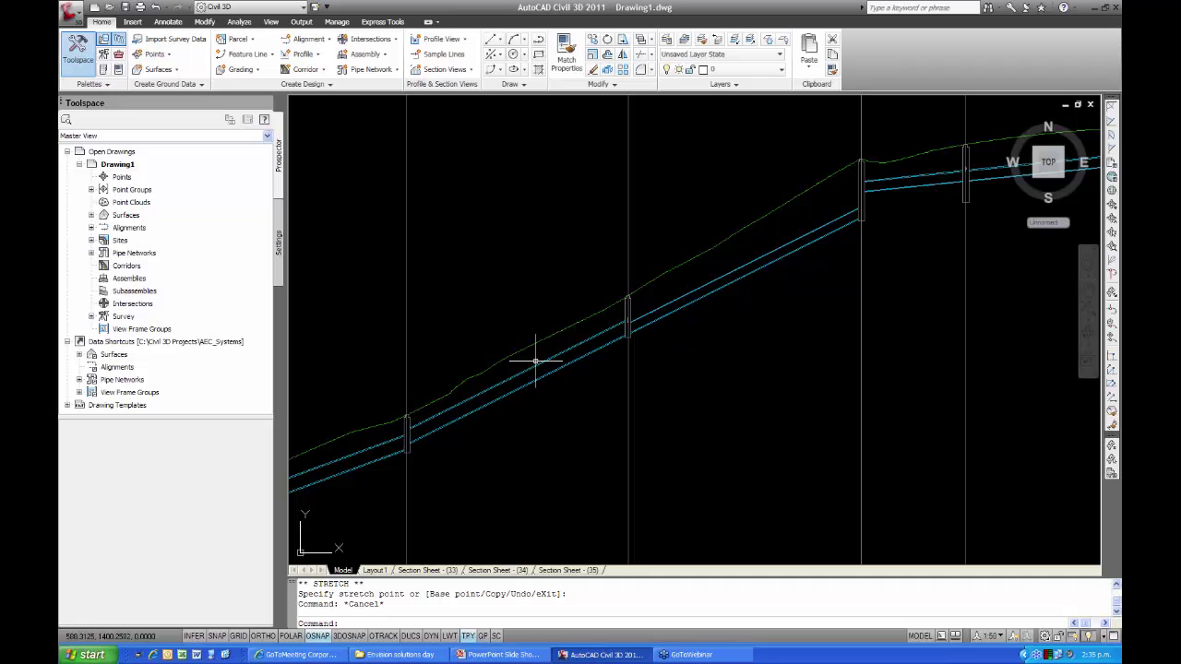
pyautogui.scroll(-3, 640, 274)
pyautogui.scroll(3, 743, 249)
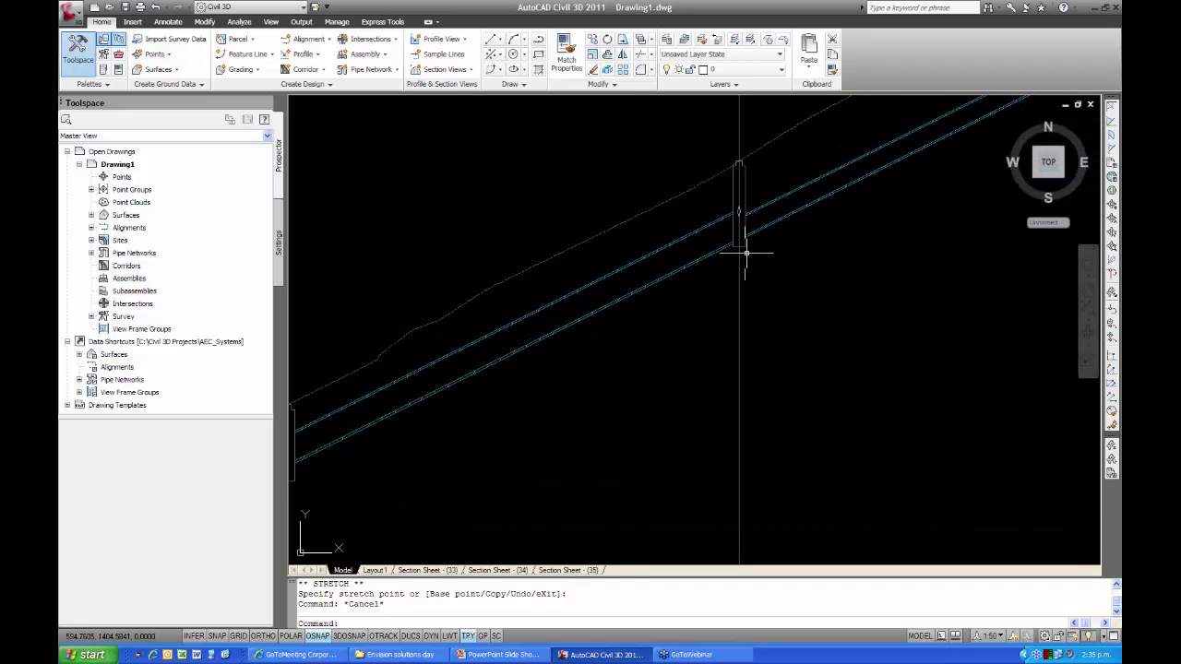
# Stretch the manhole's bottom grip down to make it deeper
pyautogui.click(729, 258)
pyautogui.moveTo(727, 261); pyautogui.dragTo(575, 338, button='middle')
pyautogui.click(593, 323)
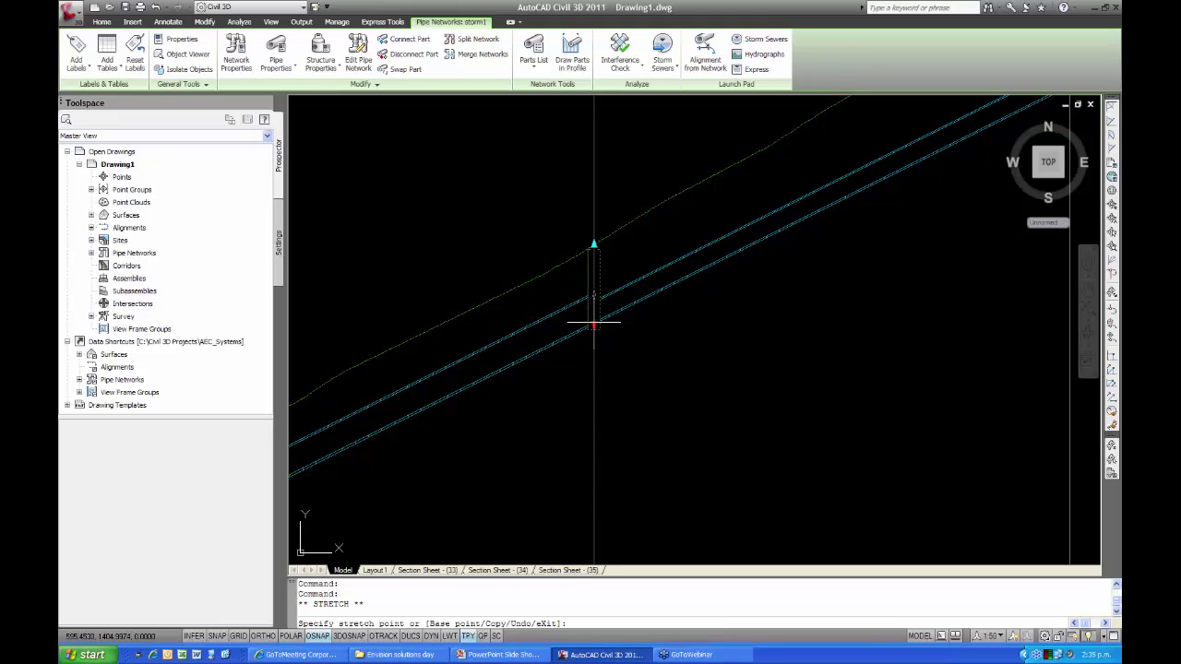
pyautogui.click(594, 422)
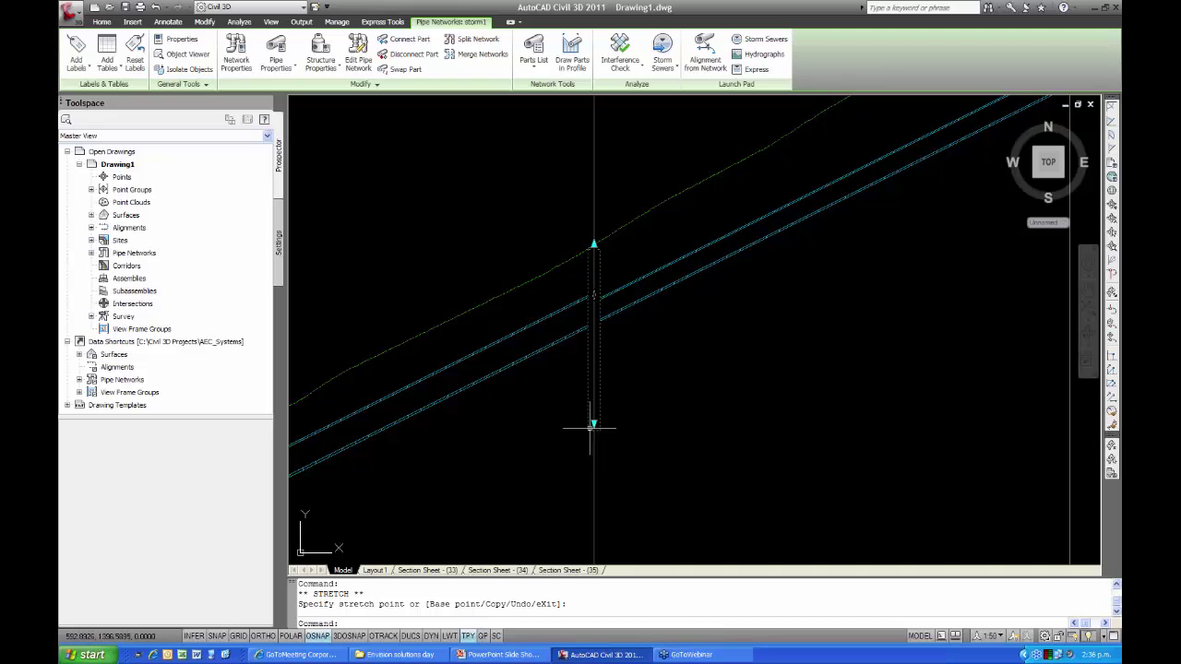
# With OSNAP off (F3), lower the incoming lower-left pipe's end further into the manhole
pyautogui.click(556, 342)
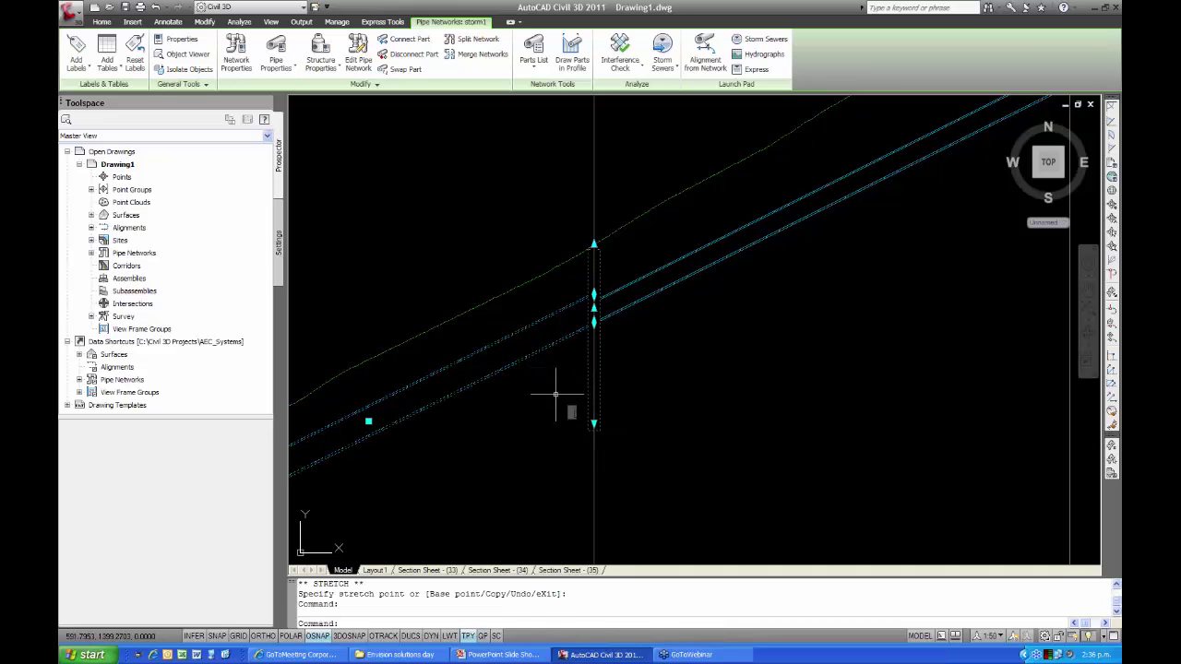
pyautogui.click(593, 323)
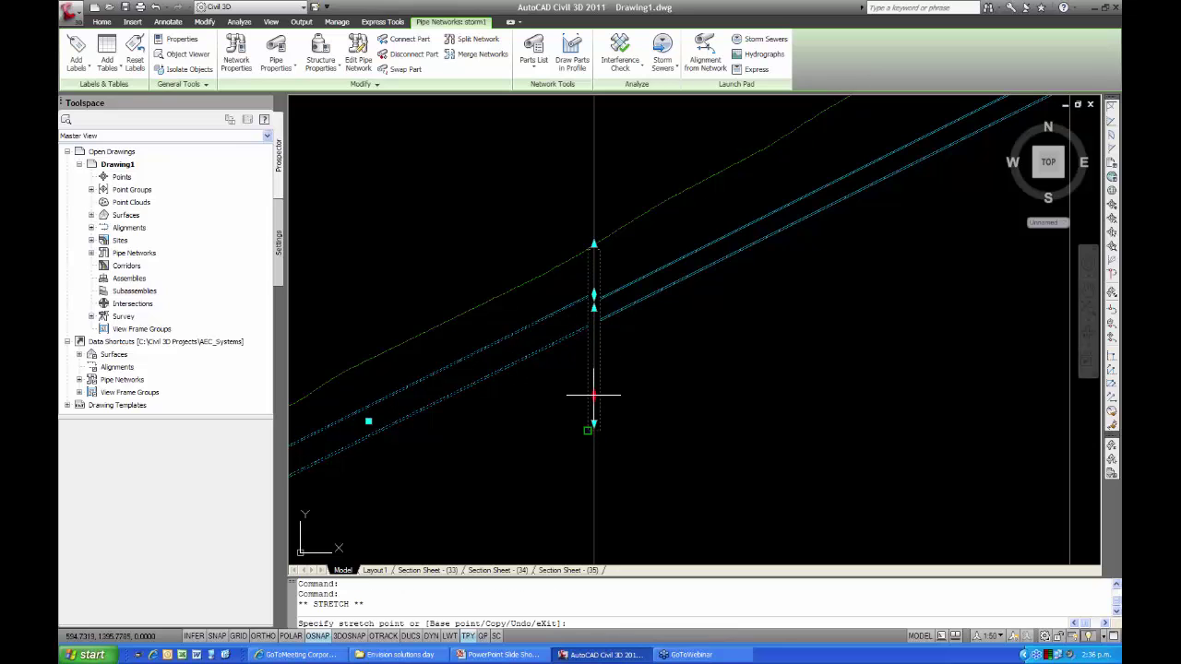
pyautogui.click(586, 392)
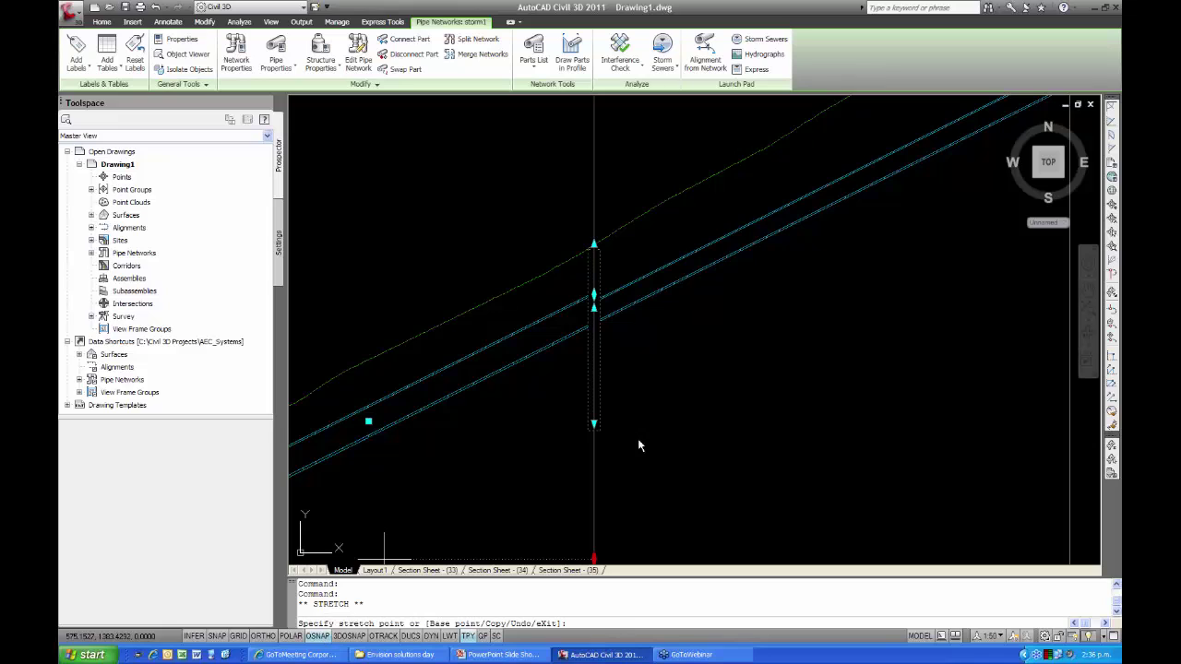
pyautogui.press('F3')
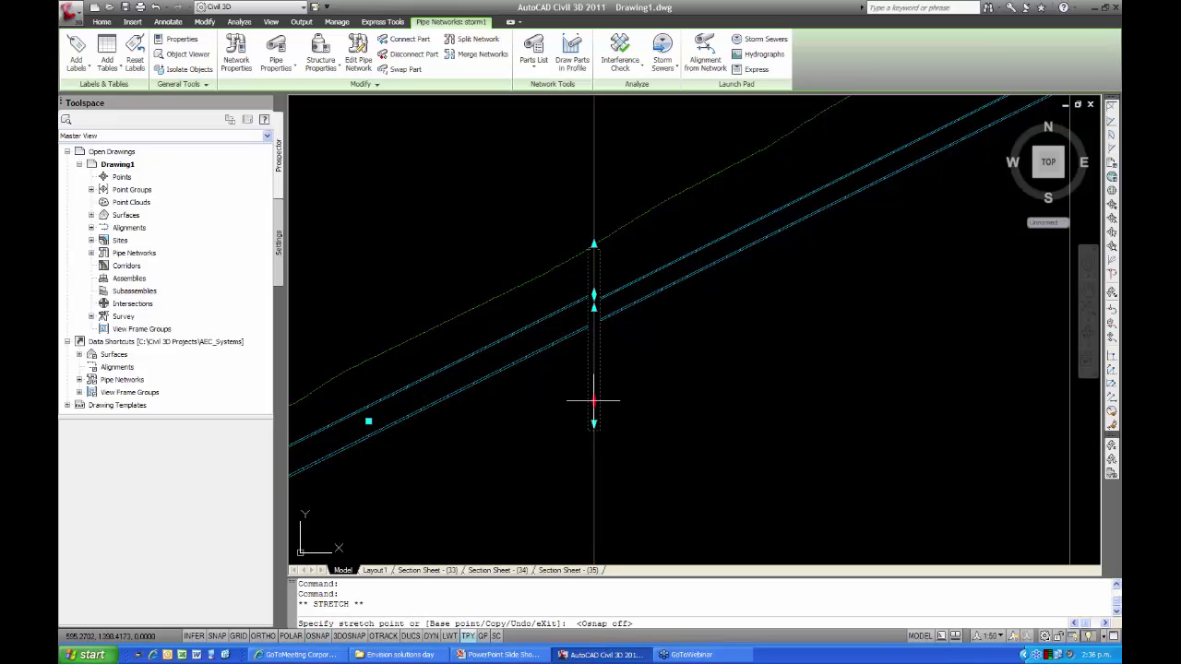
pyautogui.click(593, 399)
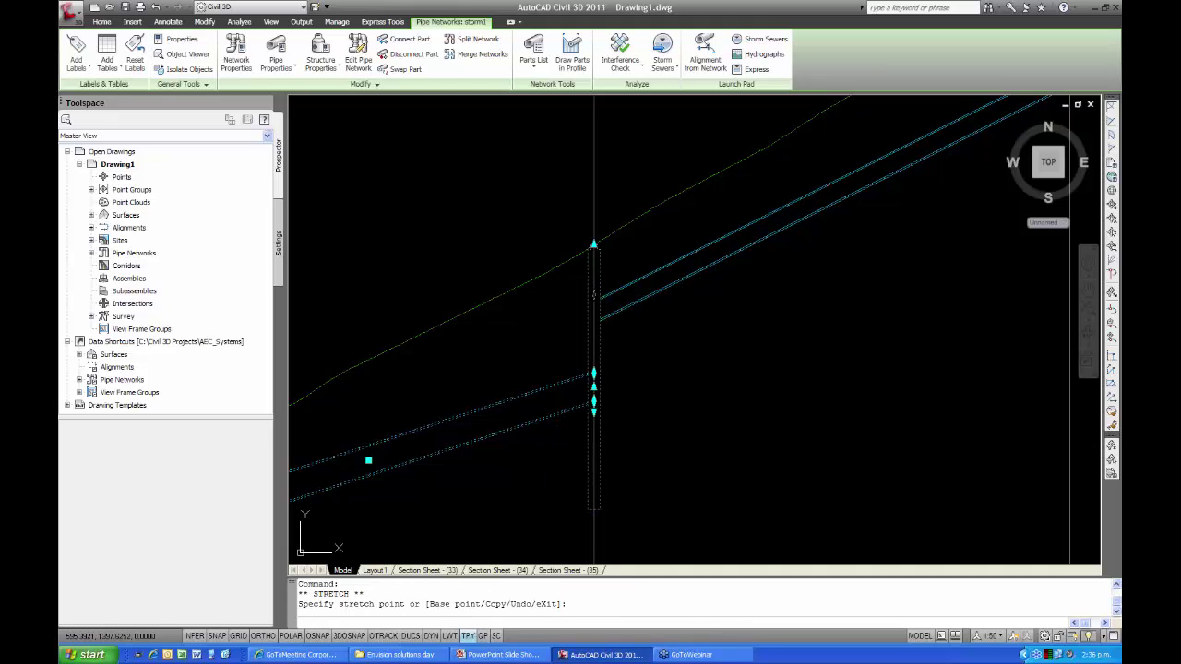
pyautogui.click(593, 413)
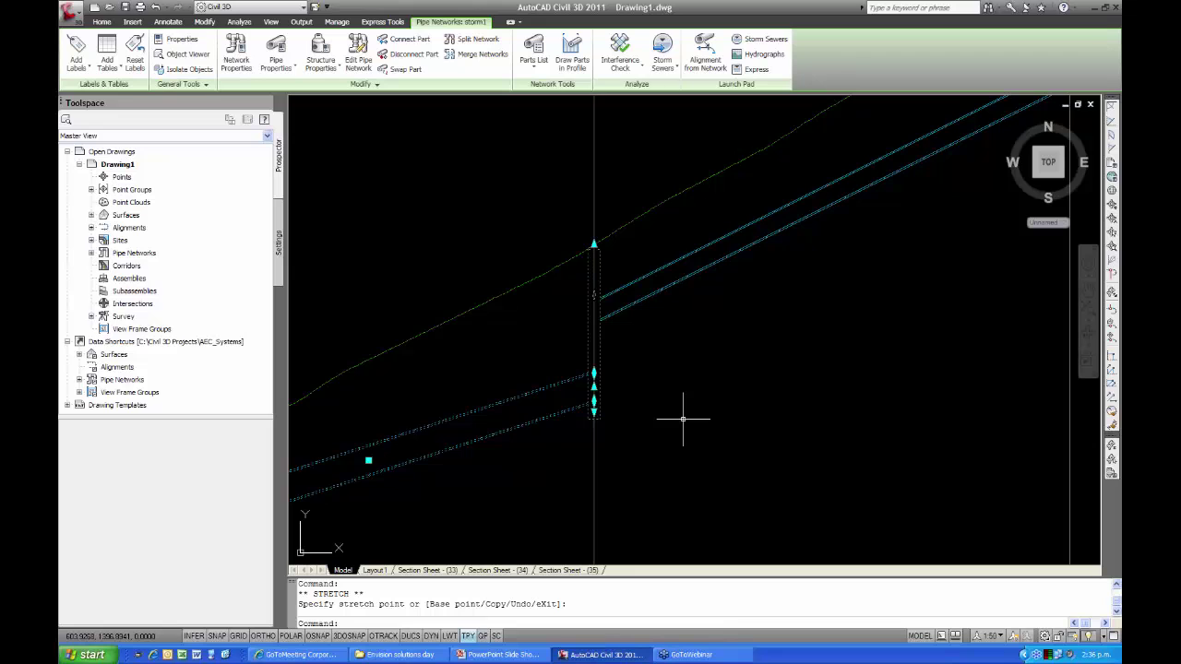
pyautogui.press('Escape')
pyautogui.scroll(-2, 686, 414)
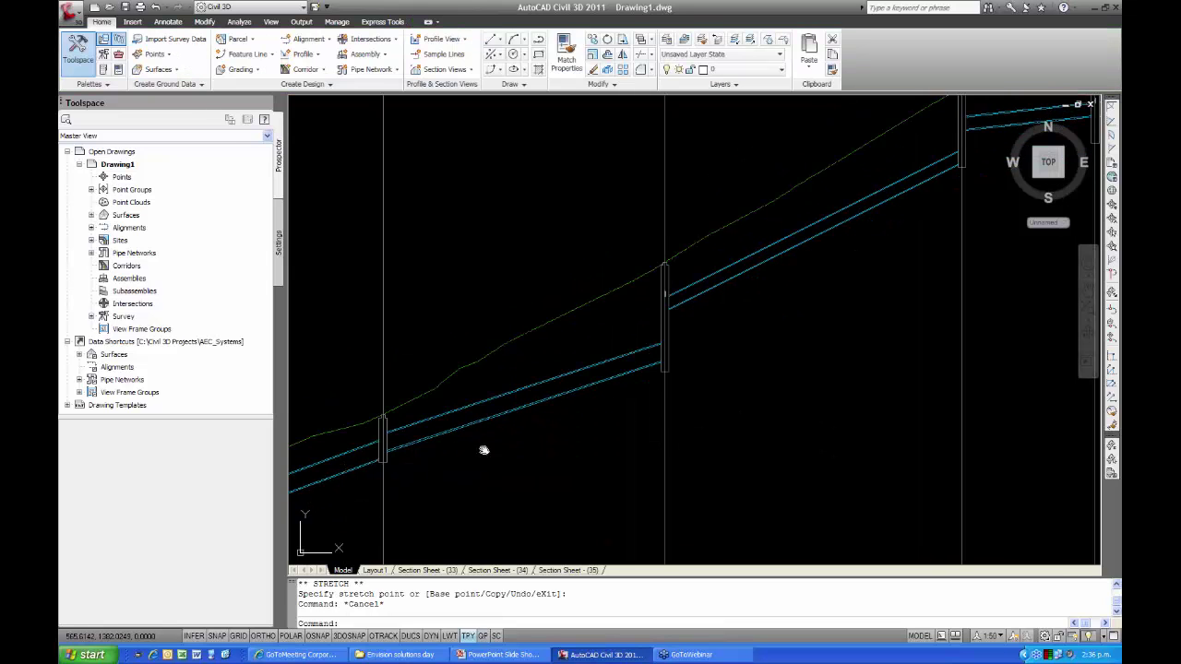
pyautogui.moveTo(483, 448)
pyautogui.mouseDown(button='middle')
pyautogui.moveTo(600, 359)
pyautogui.moveTo(501, 461)
pyautogui.mouseUp(button='middle')
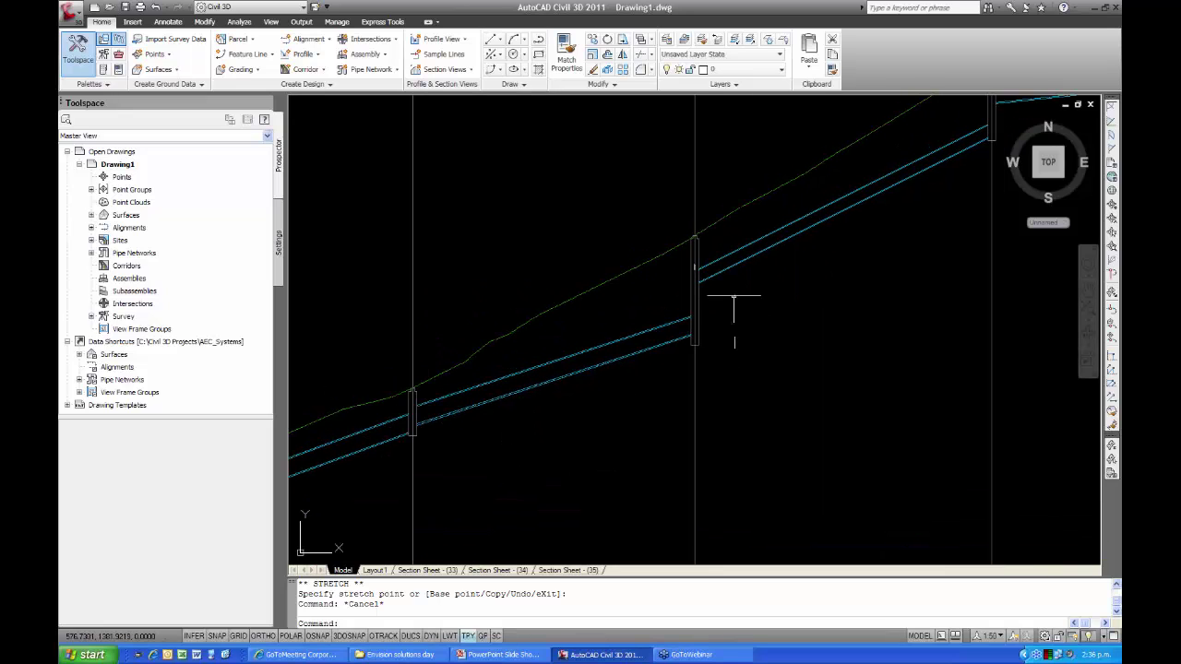
# Move the lower pipe's end grip up onto the manhole, then select the manhole
pyautogui.moveTo(704, 318); pyautogui.dragTo(585, 336, button='middle')
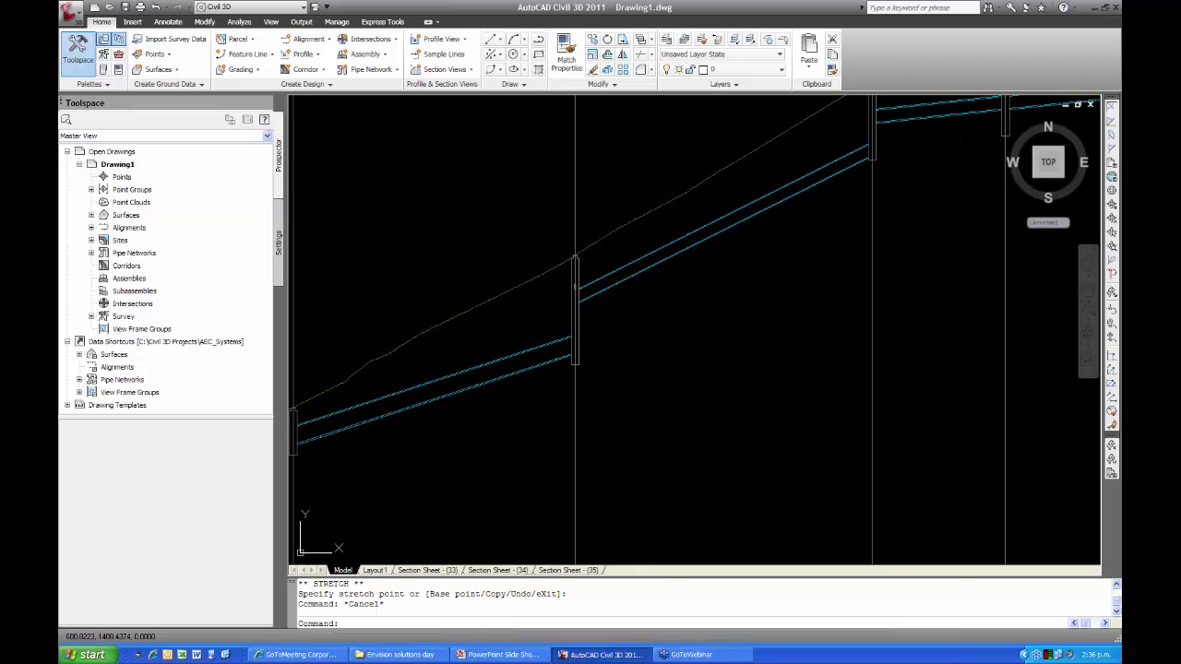
pyautogui.click(633, 275)
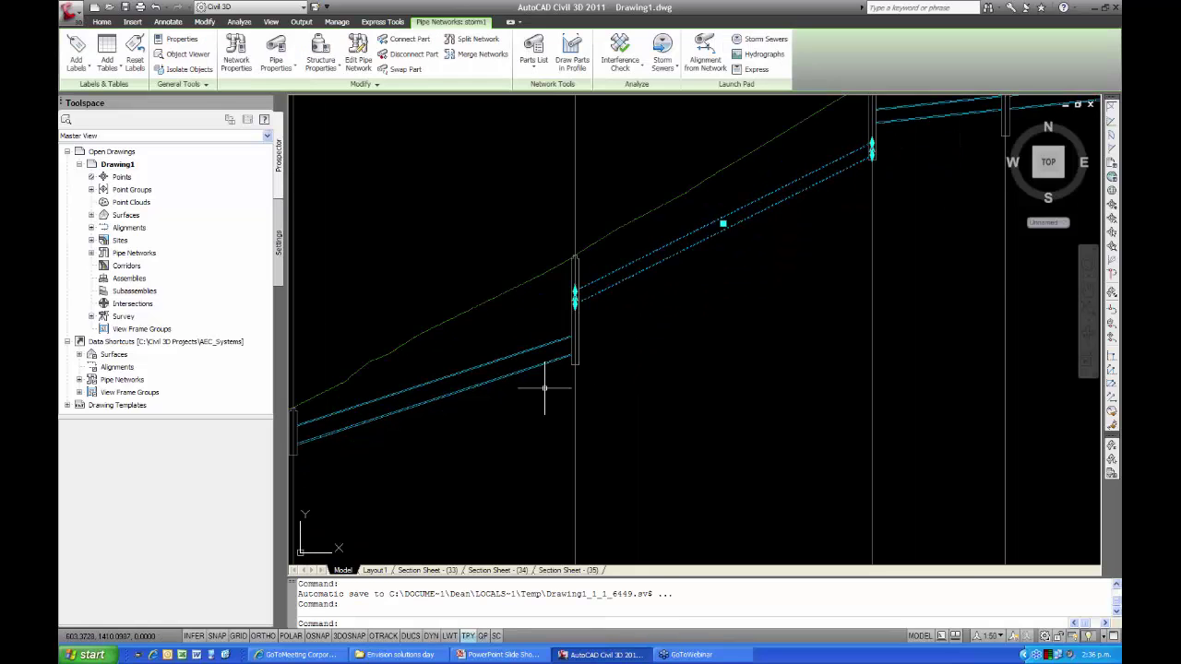
pyautogui.click(550, 345)
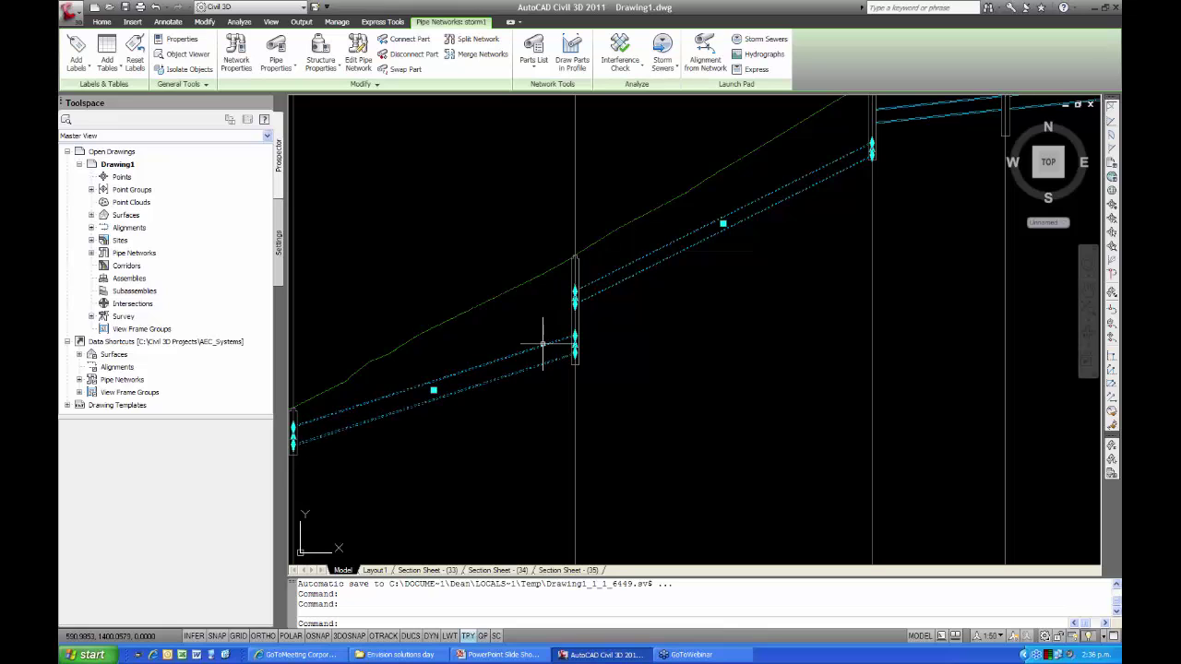
pyautogui.click(574, 353)
pyautogui.scroll(5, 570, 342)
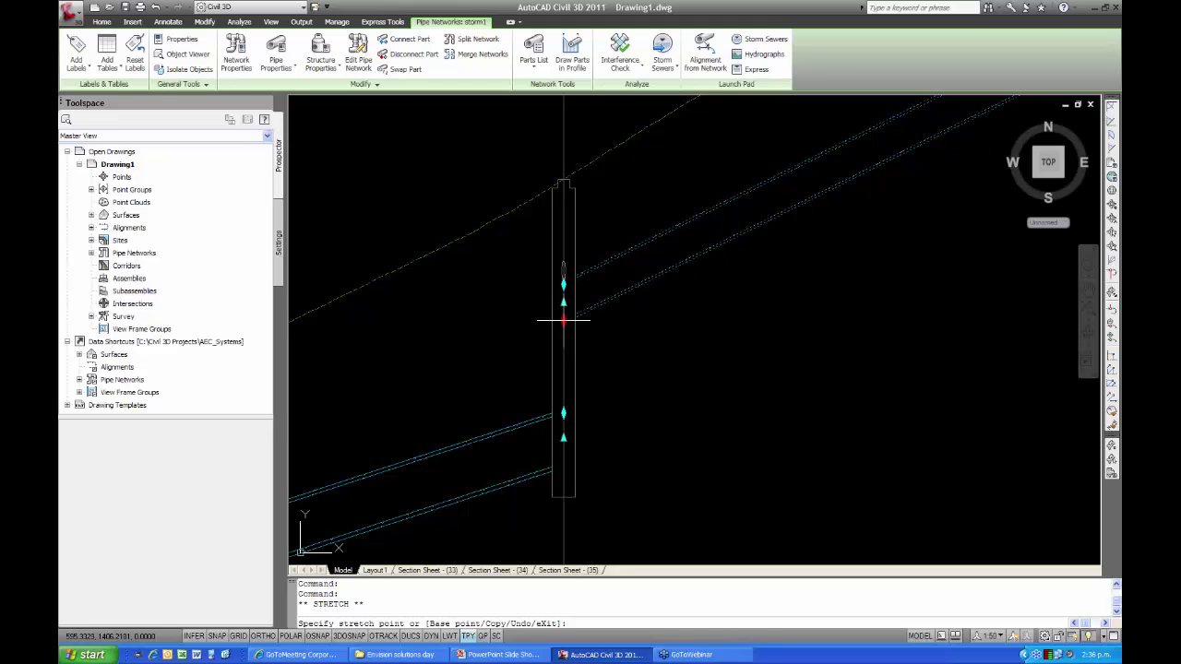
pyautogui.click(563, 320)
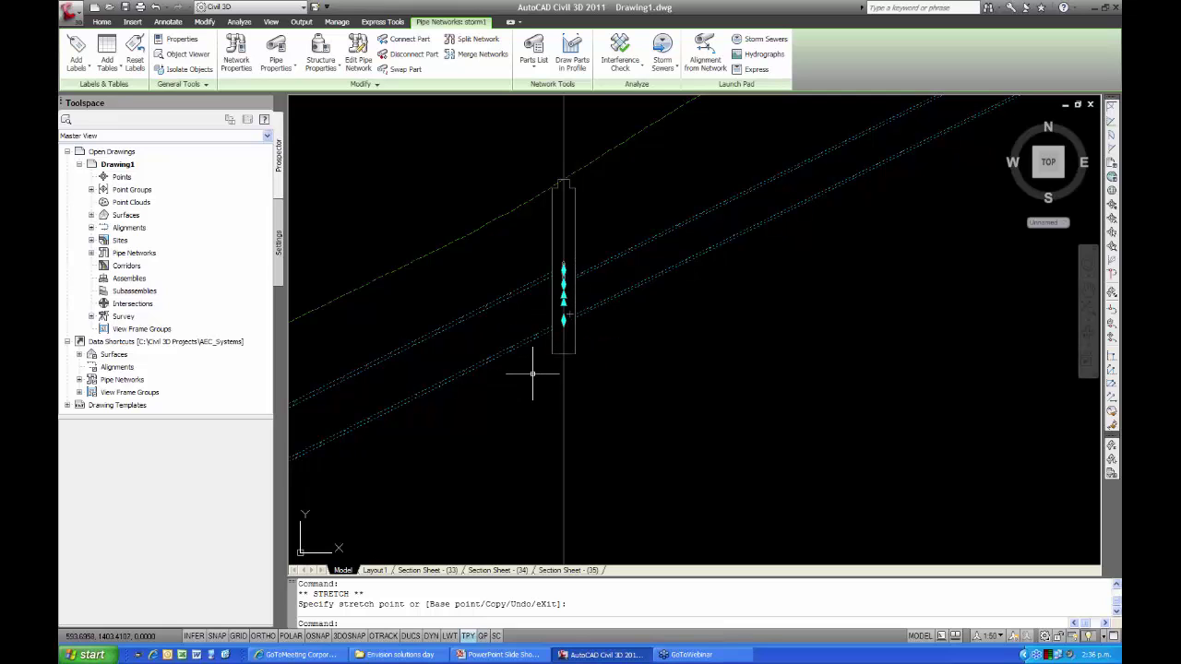
pyautogui.press('Escape')
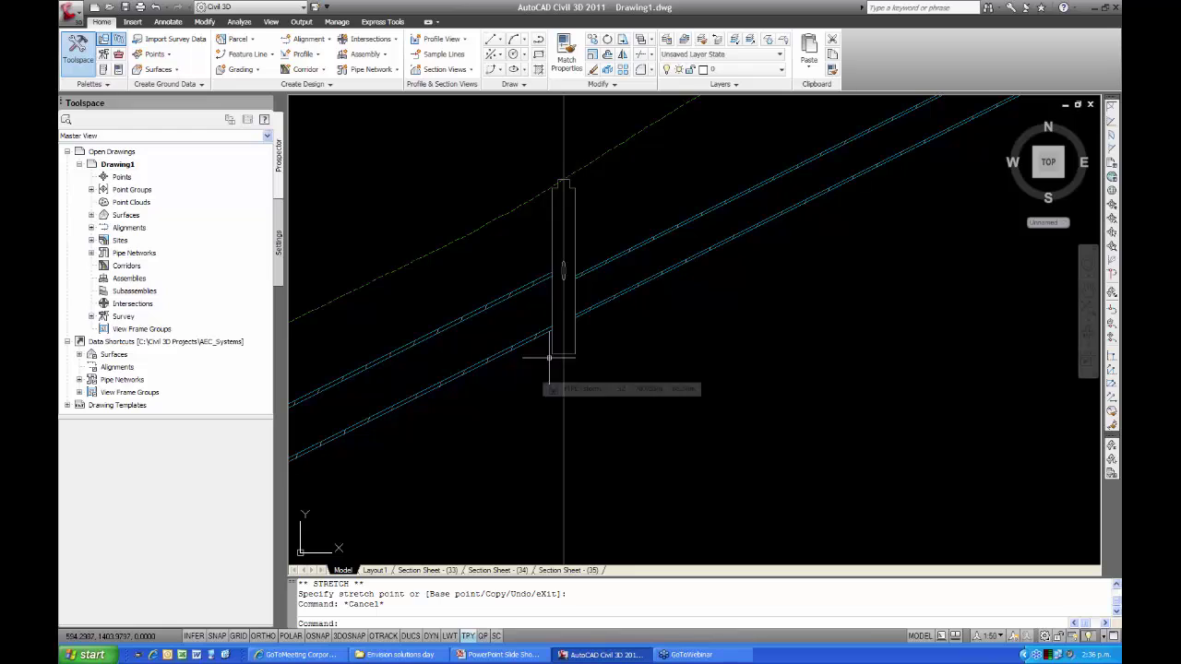
pyautogui.click(557, 353)
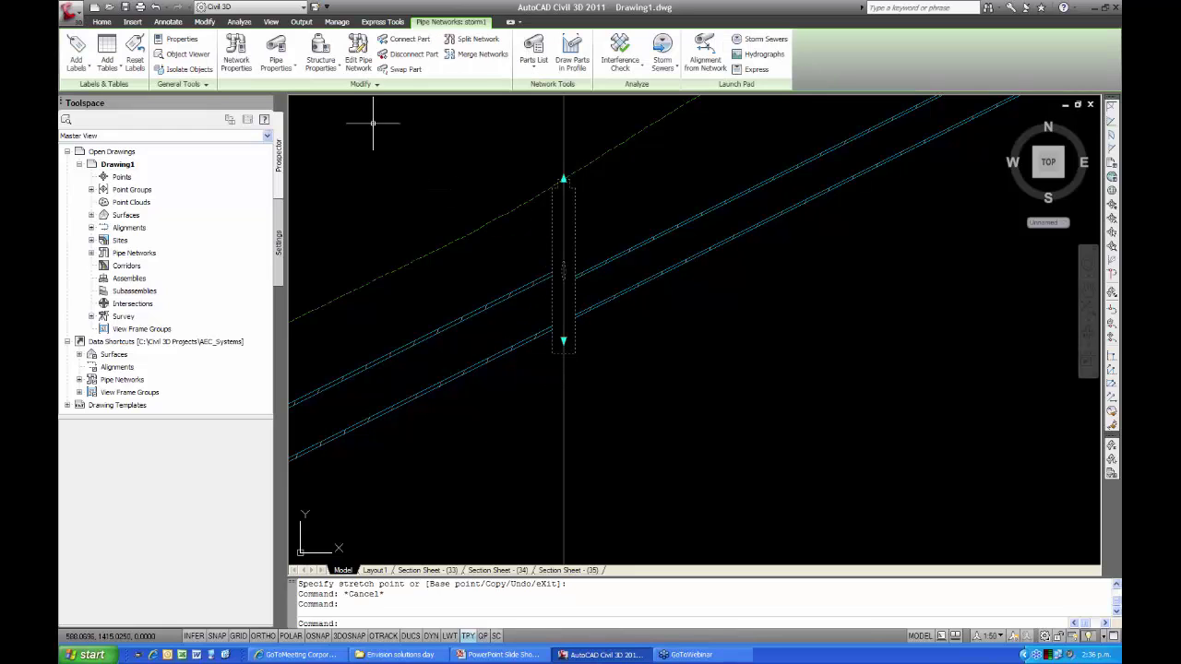
# Change the manhole's Sump Depth from 0.207 to 0 in Structure Properties
pyautogui.click(319, 55)
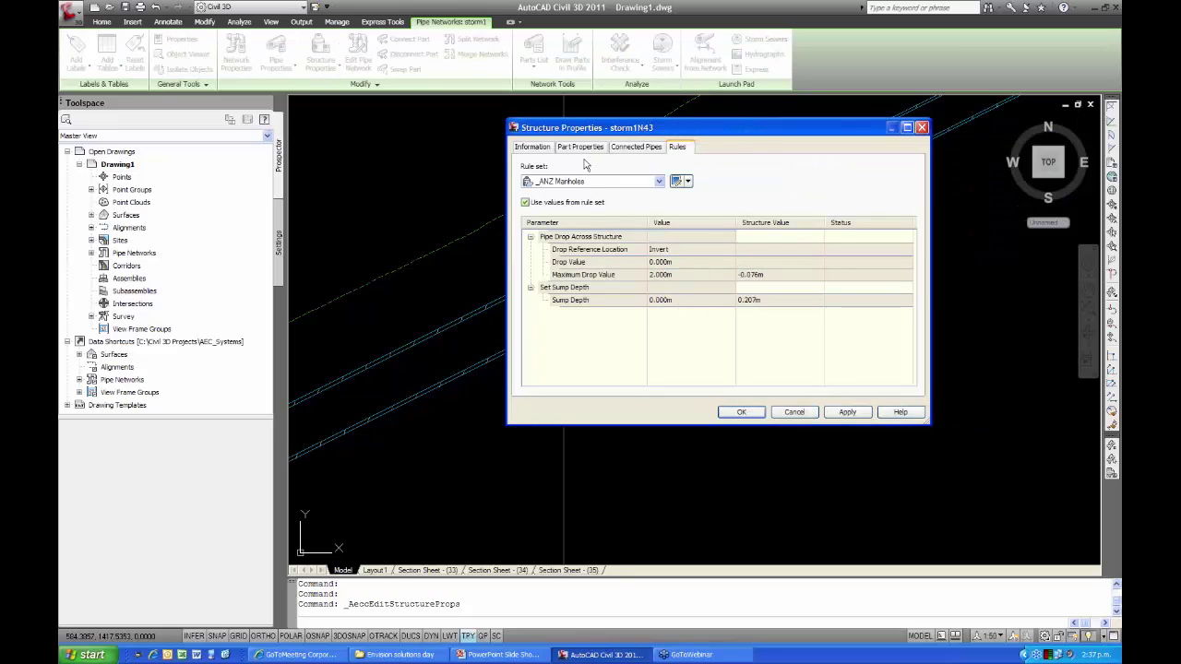
pyautogui.click(581, 147)
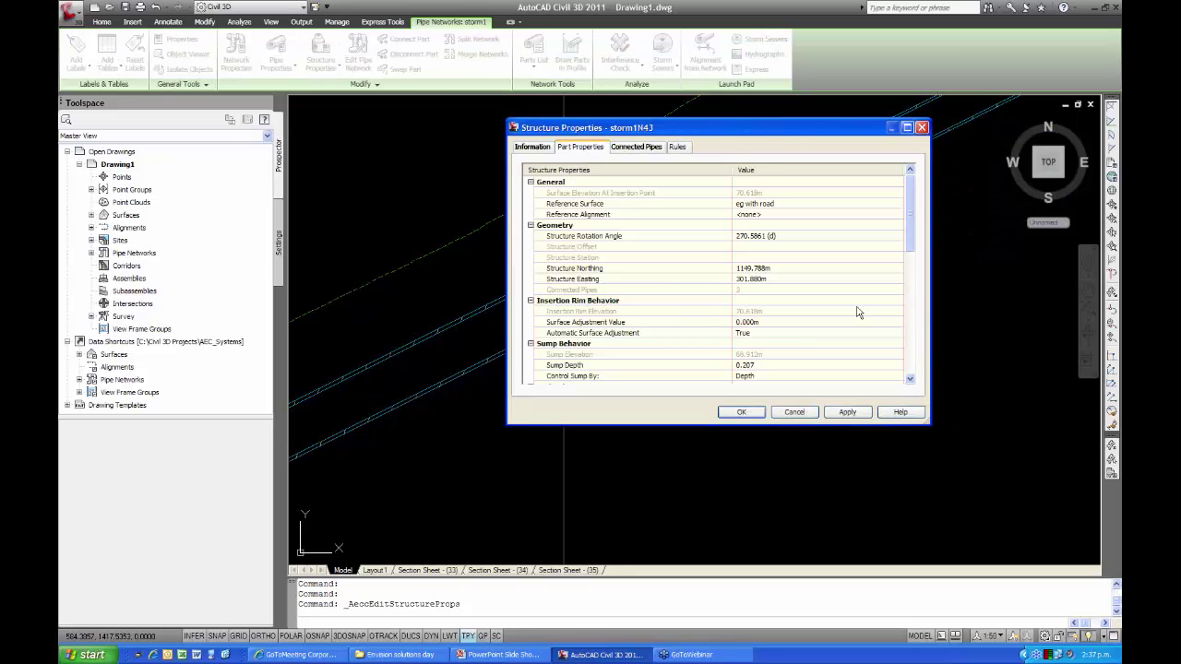
pyautogui.click(748, 366)
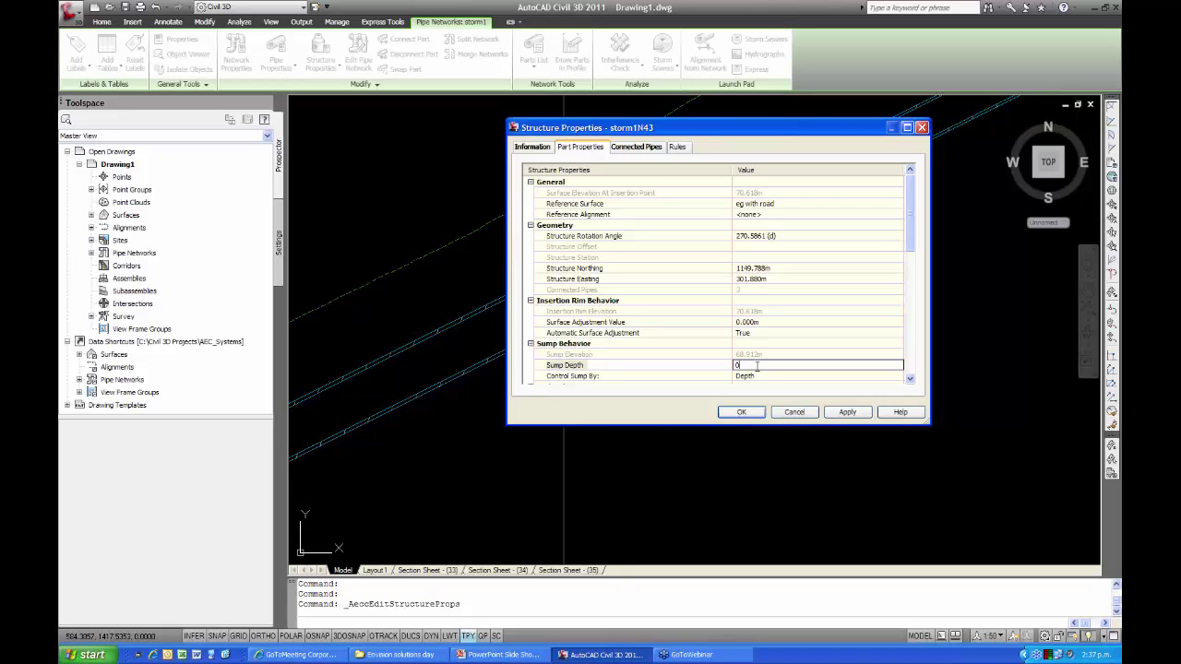
pyautogui.click(744, 414)
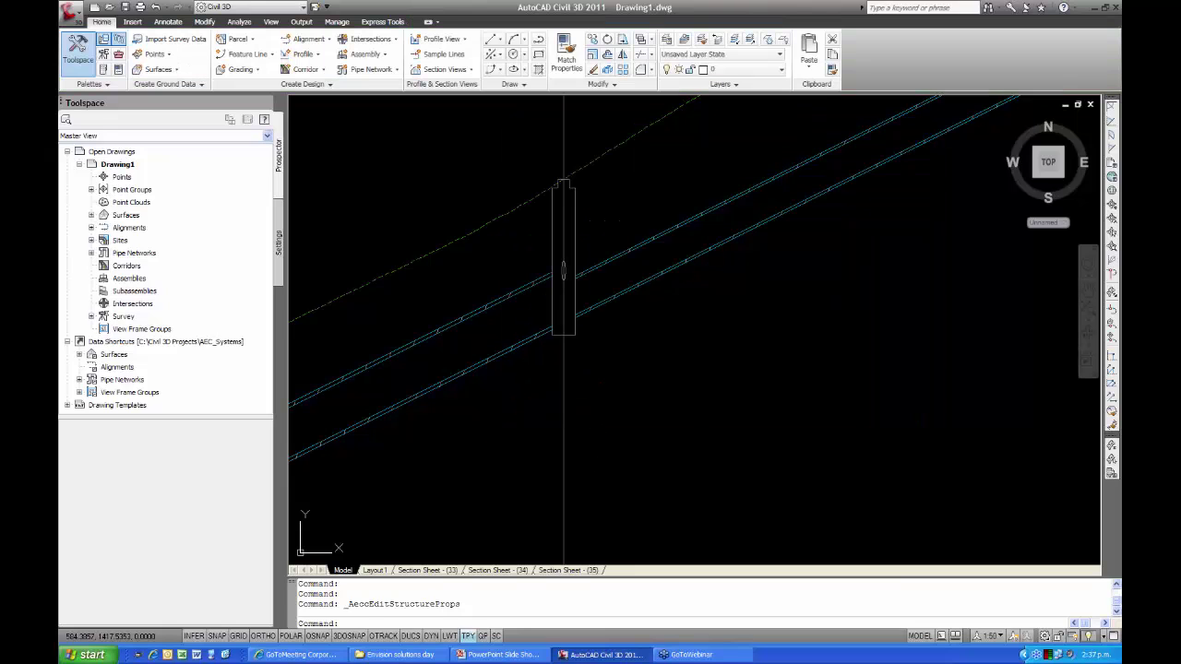
pyautogui.click(558, 337)
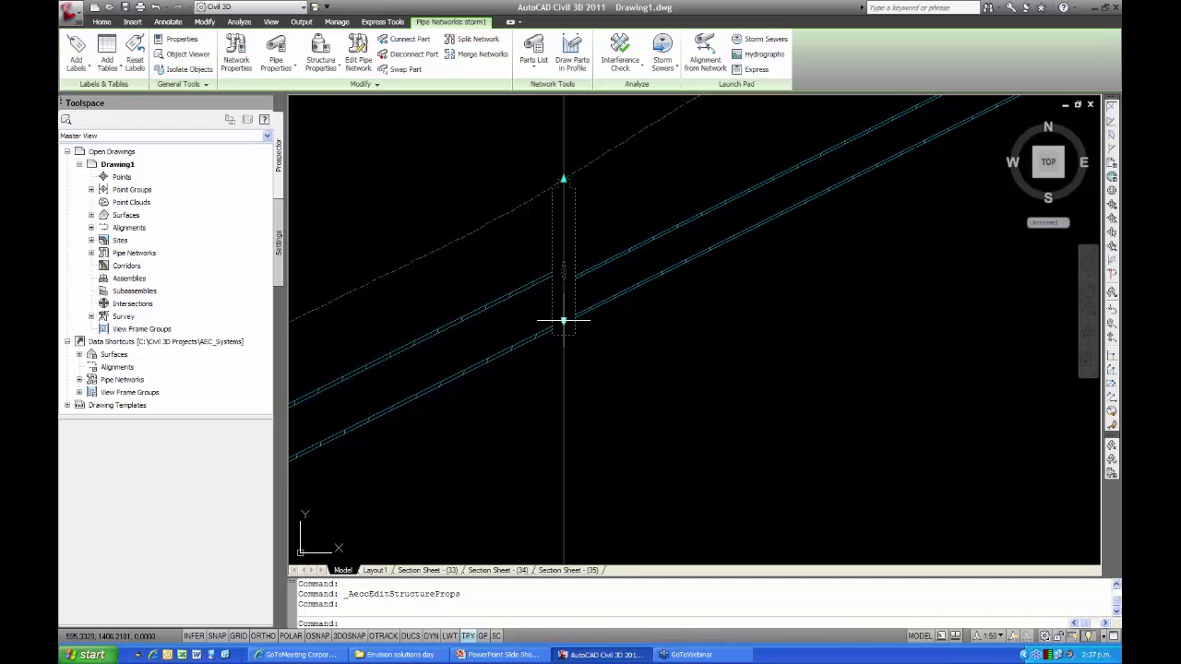
pyautogui.scroll(-4, 662, 359)
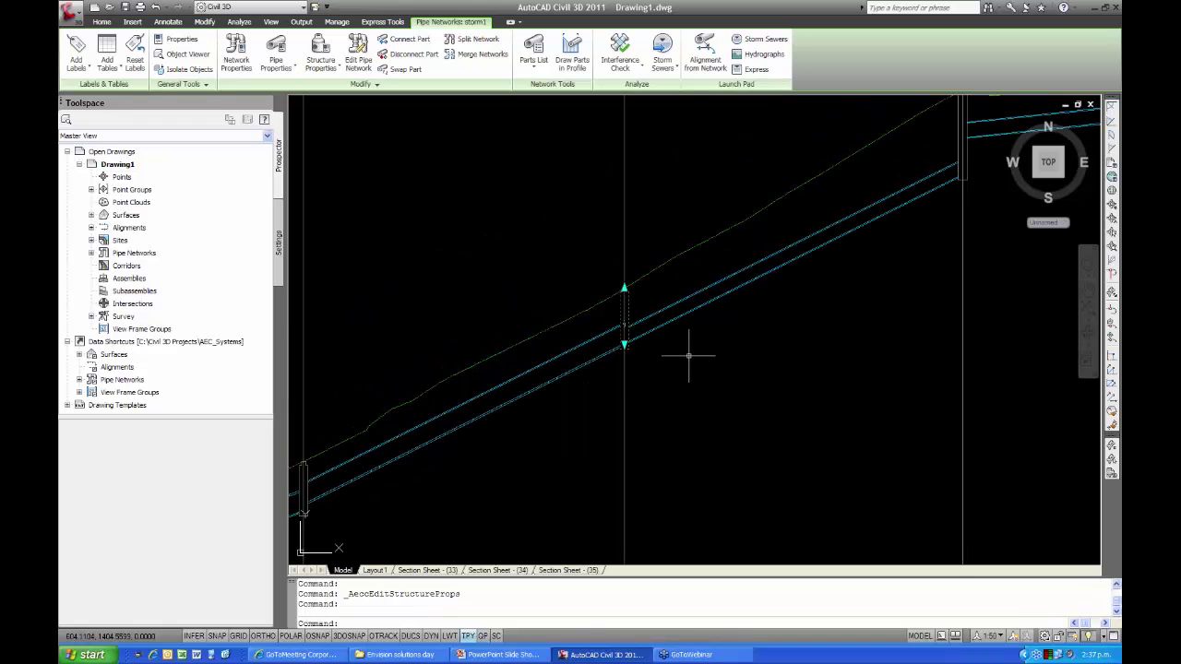
# Zoom out and select the PIPE (storm1) profile view, shifting it up on screen
pyautogui.moveTo(691, 348)
pyautogui.mouseDown(button='middle')
pyautogui.moveTo(620, 365)
pyautogui.moveTo(612, 332)
pyautogui.mouseUp(button='middle')
pyautogui.press('Escape')
pyautogui.scroll(-3, 619, 361)
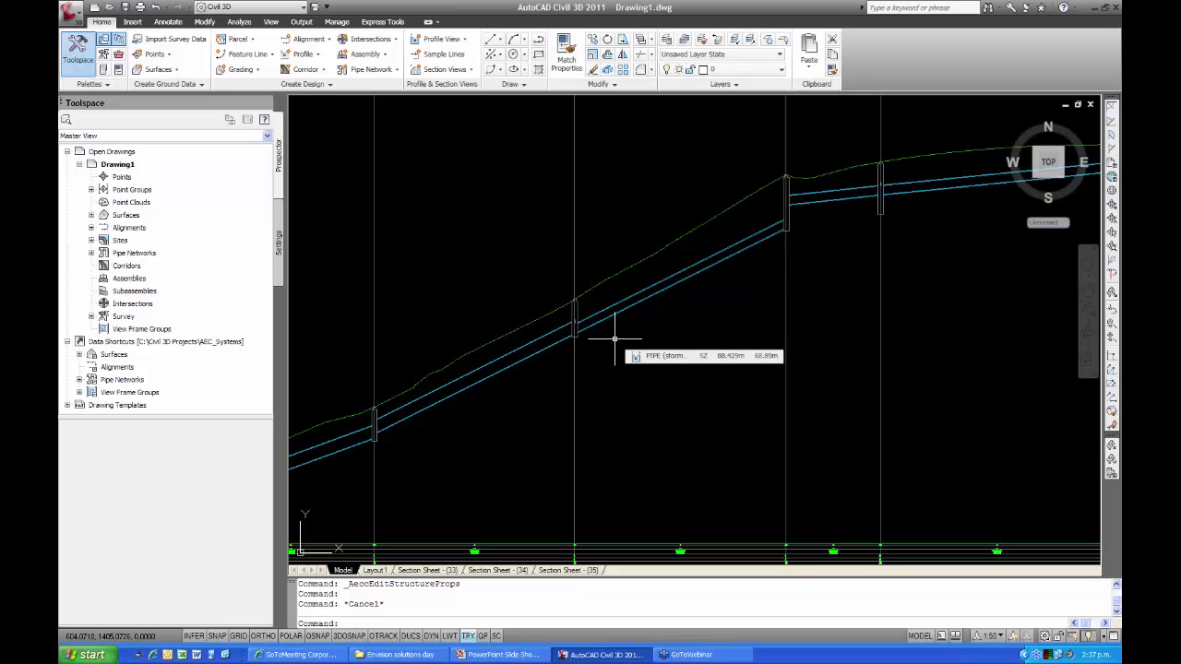
pyautogui.click(574, 394)
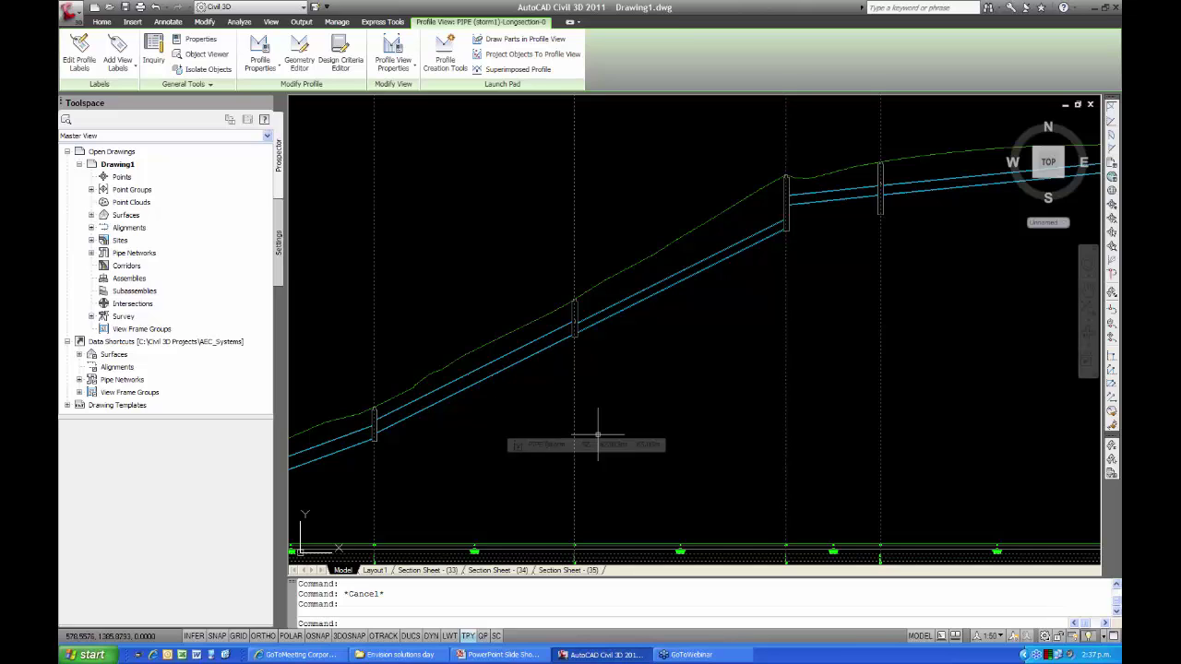
pyautogui.moveTo(535, 483); pyautogui.dragTo(540, 416, button='middle')
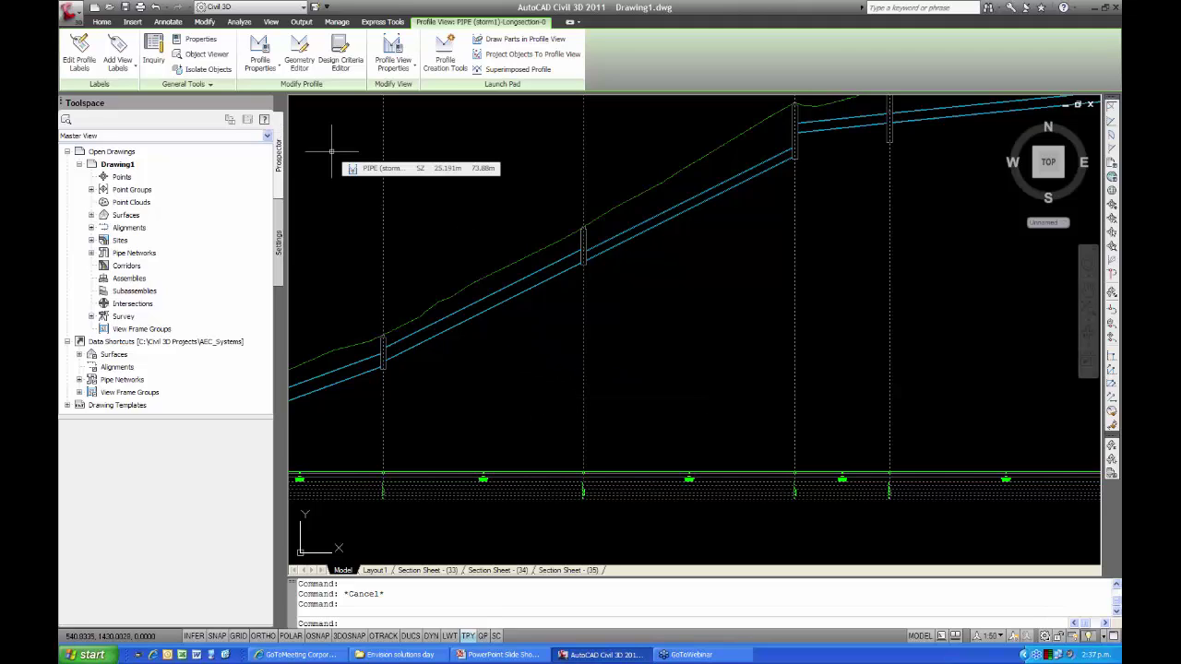
# In Profile View Properties, enable Draw for pipes storm1P33–P35 and structures storm1N46, N47, N49
pyautogui.click(393, 52)
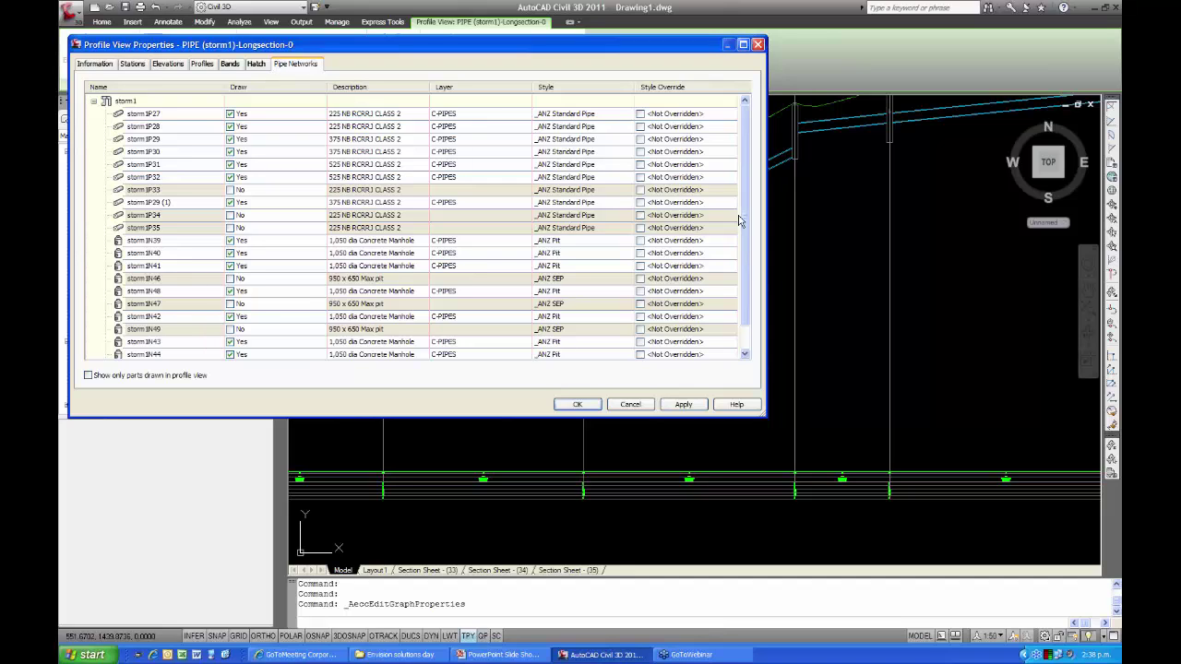
pyautogui.moveTo(747, 180)
pyautogui.mouseDown()
pyautogui.moveTo(747, 211)
pyautogui.moveTo(747, 178)
pyautogui.mouseUp()
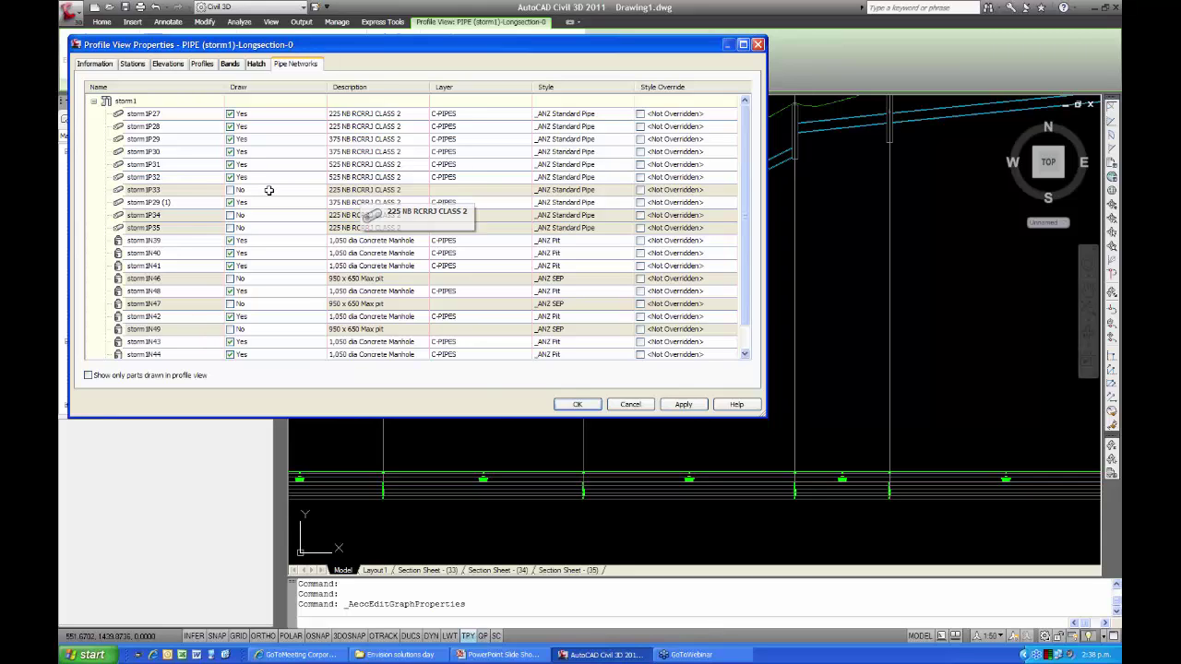
pyautogui.click(230, 190)
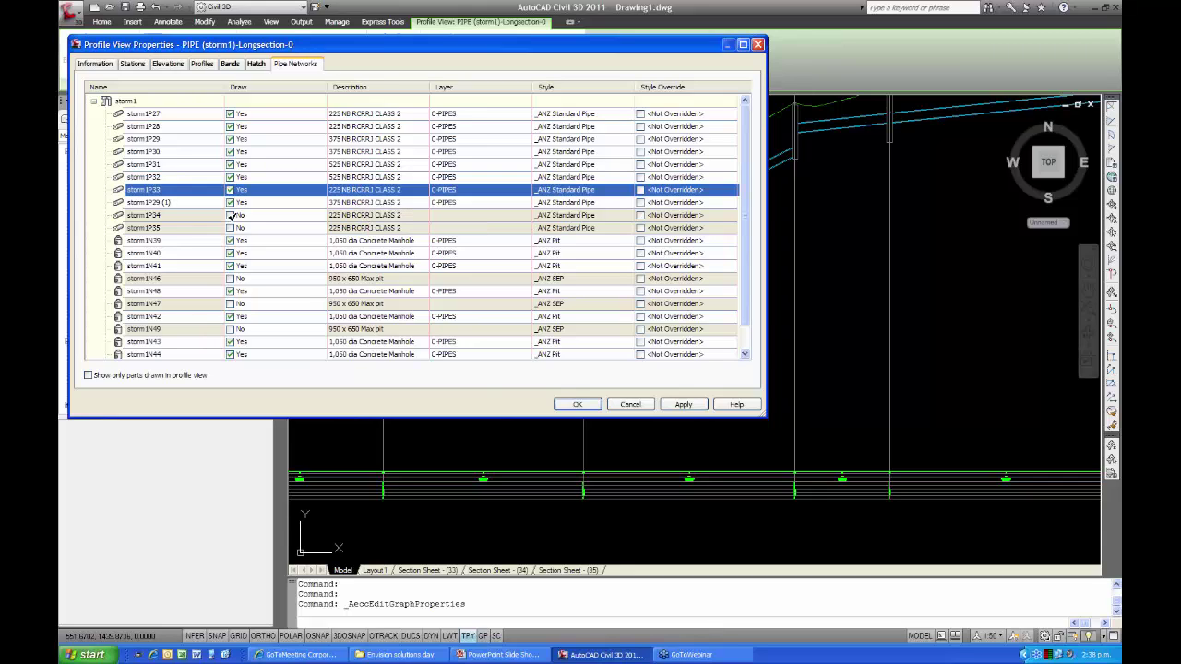
pyautogui.click(231, 215)
pyautogui.click(231, 228)
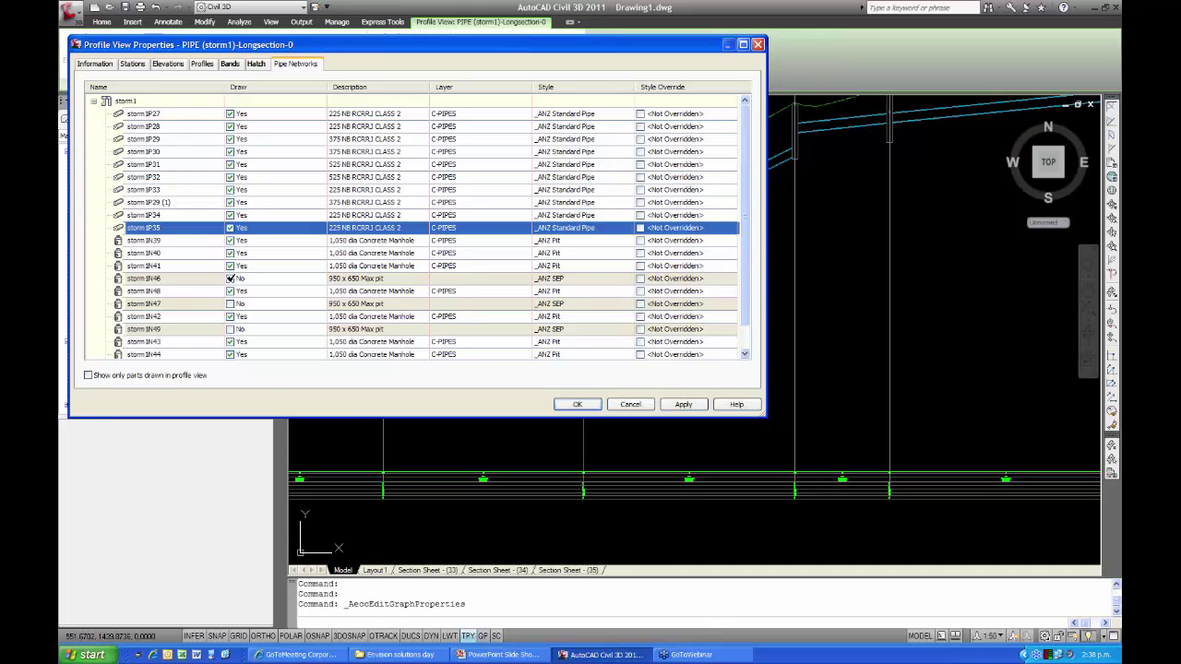
pyautogui.click(230, 278)
pyautogui.click(231, 304)
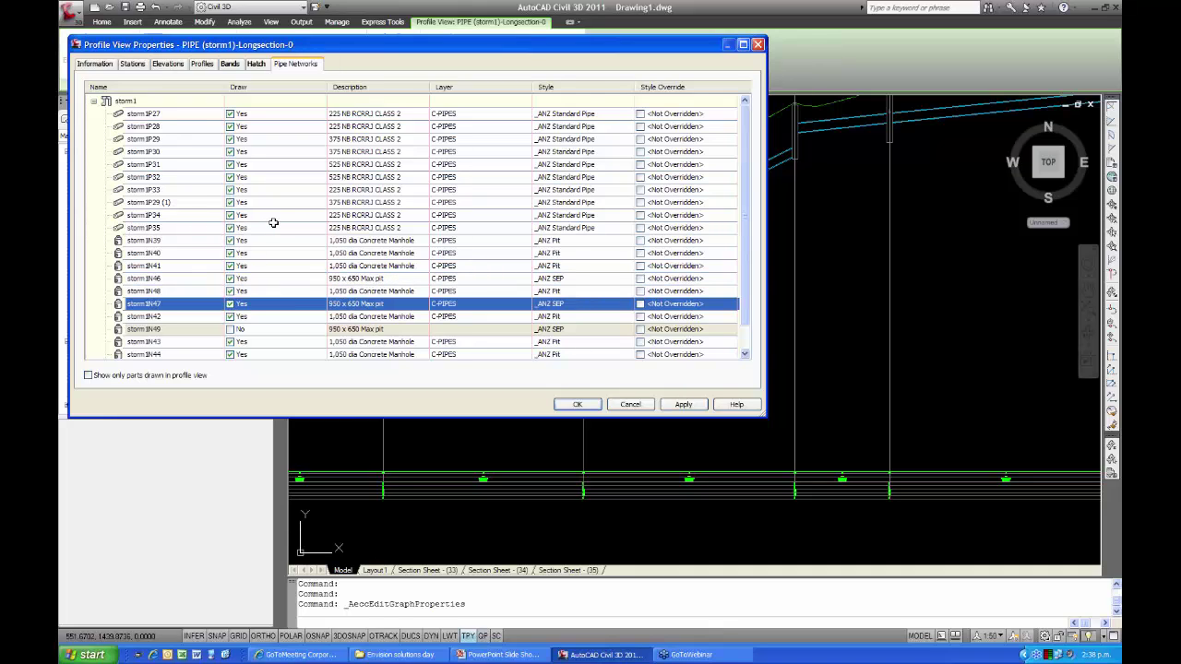
pyautogui.scroll(-1, 236, 305)
pyautogui.click(231, 304)
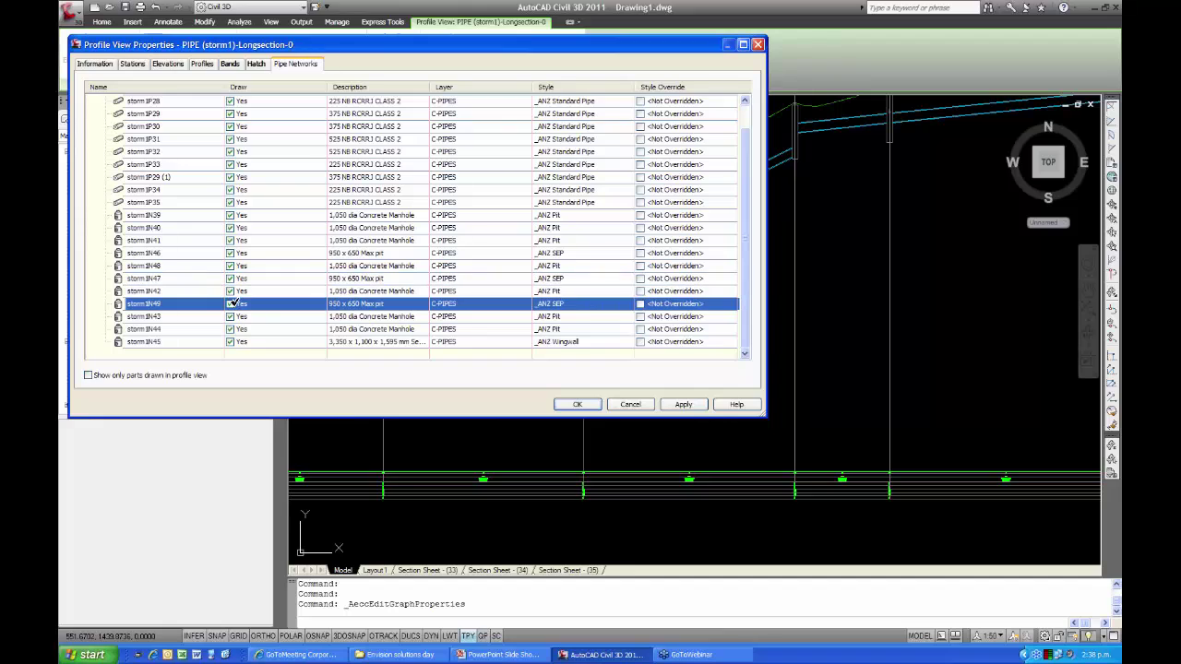
pyautogui.click(572, 406)
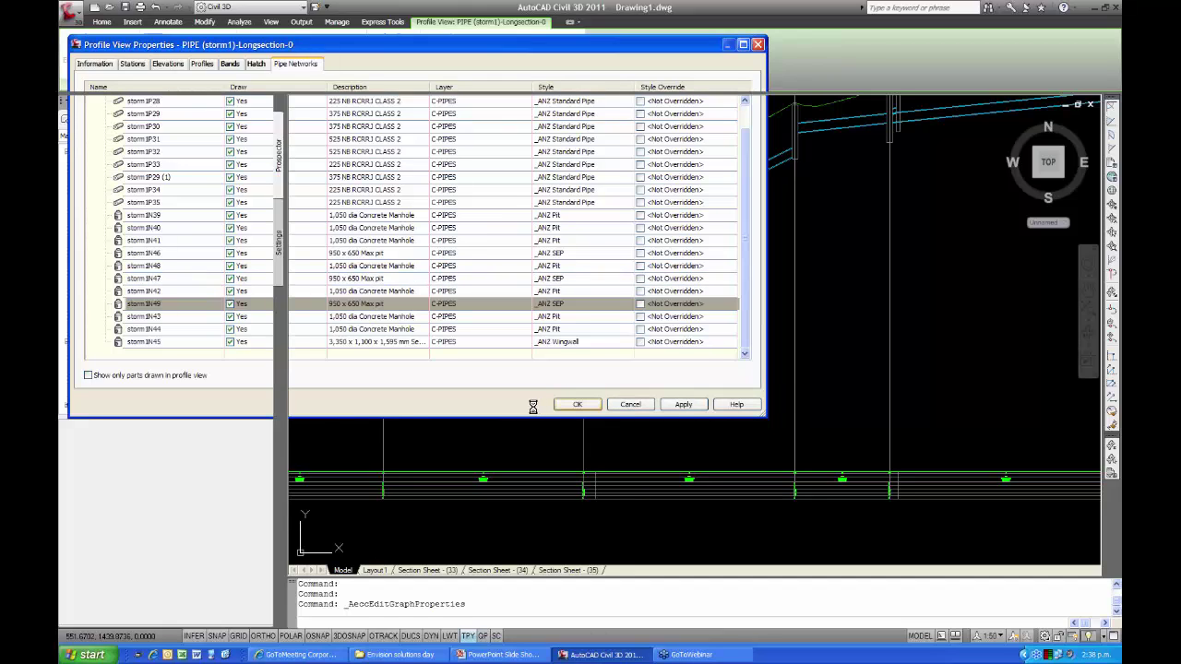
pyautogui.click(569, 408)
# Reattach the end of the pipe between the two structures to the right-hand structure
pyautogui.click(547, 364)
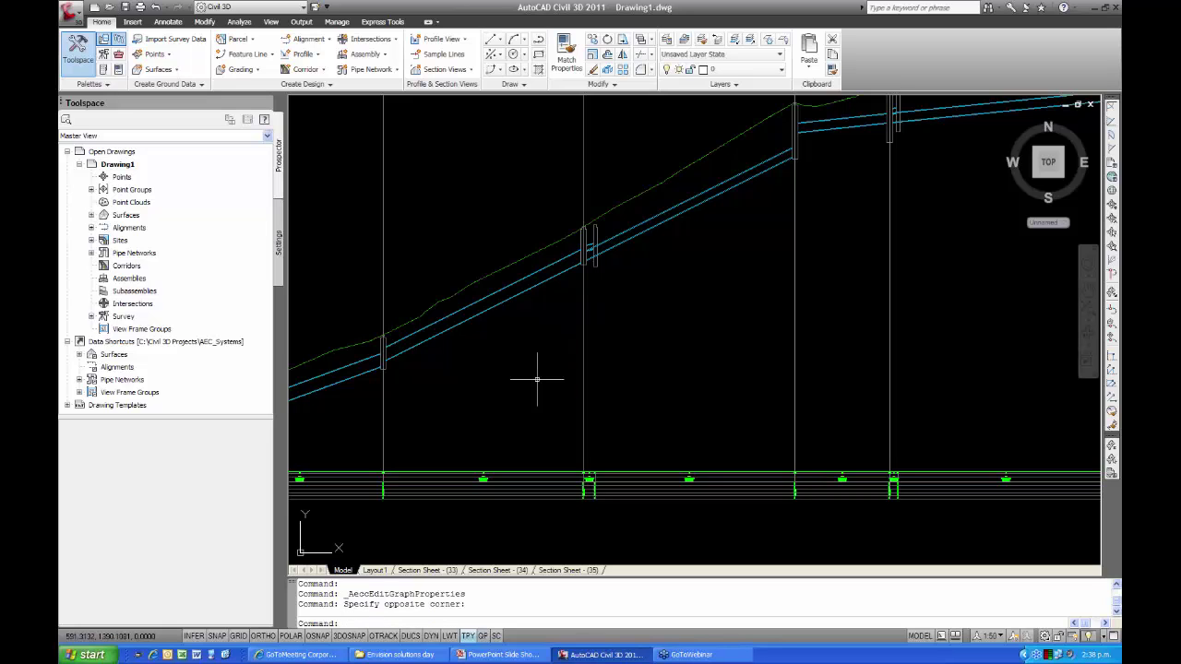
pyautogui.scroll(5, 572, 276)
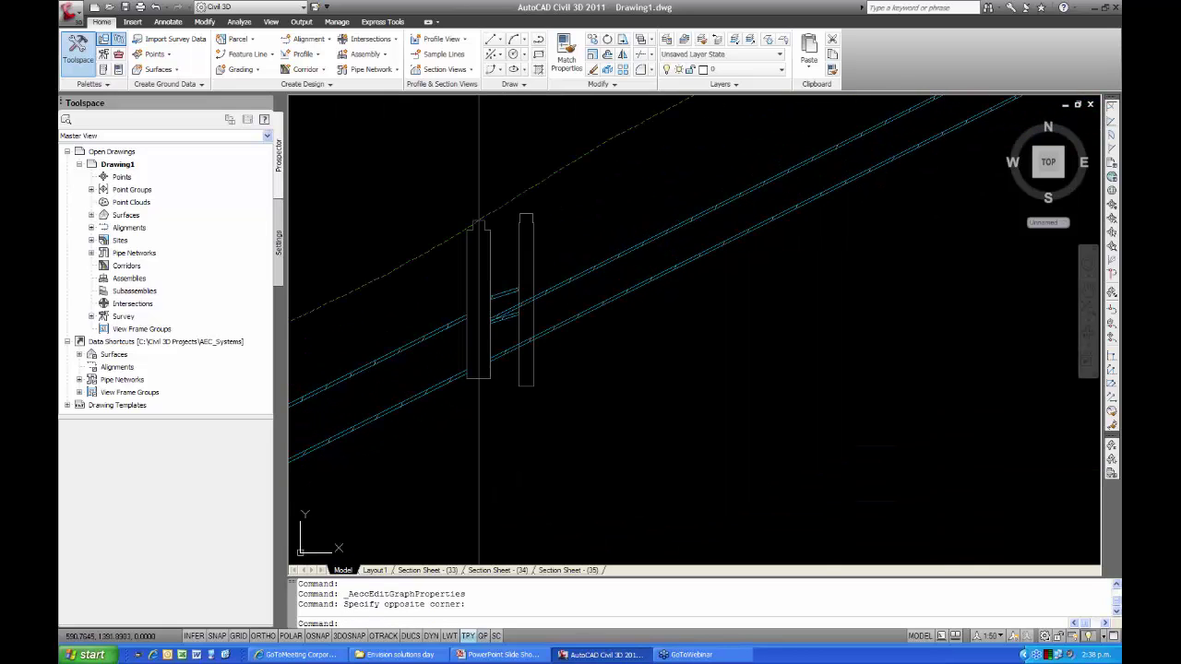
pyautogui.click(535, 256)
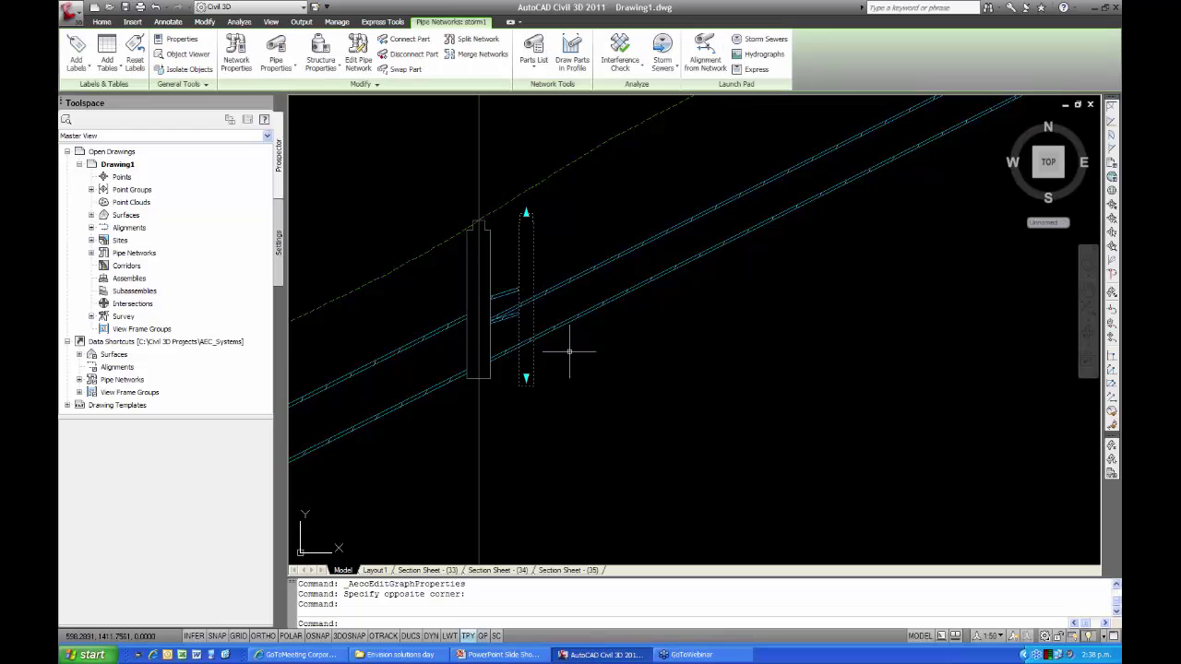
pyautogui.moveTo(567, 369); pyautogui.dragTo(508, 382, button='middle')
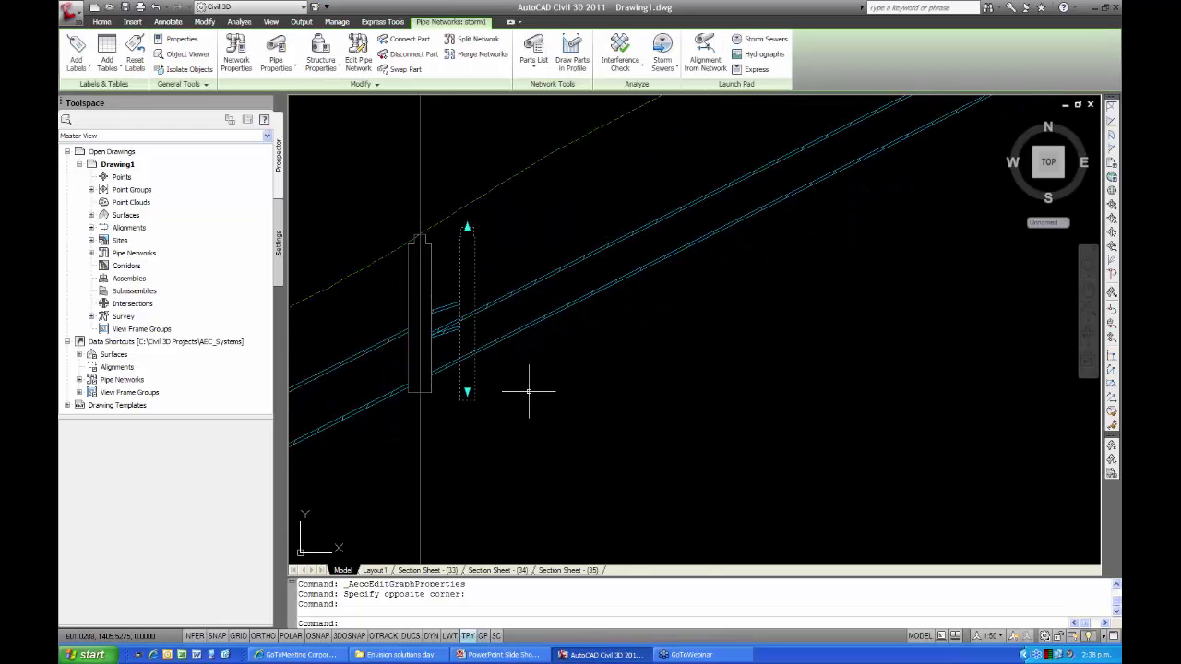
pyautogui.press('Escape')
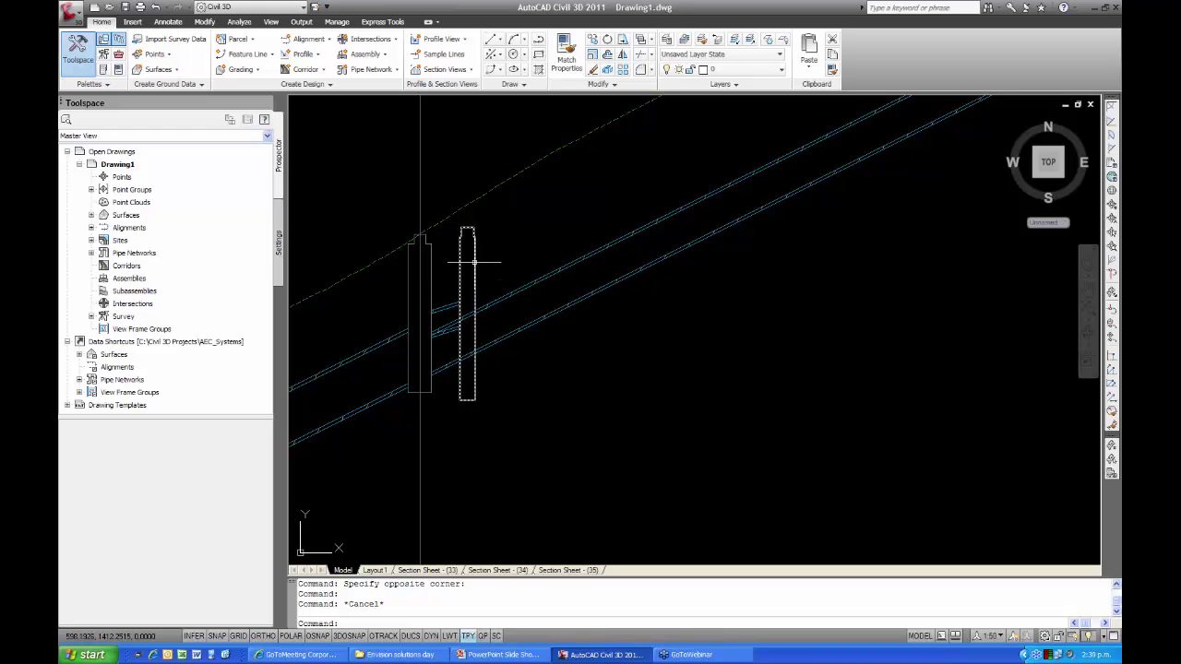
pyautogui.click(451, 304)
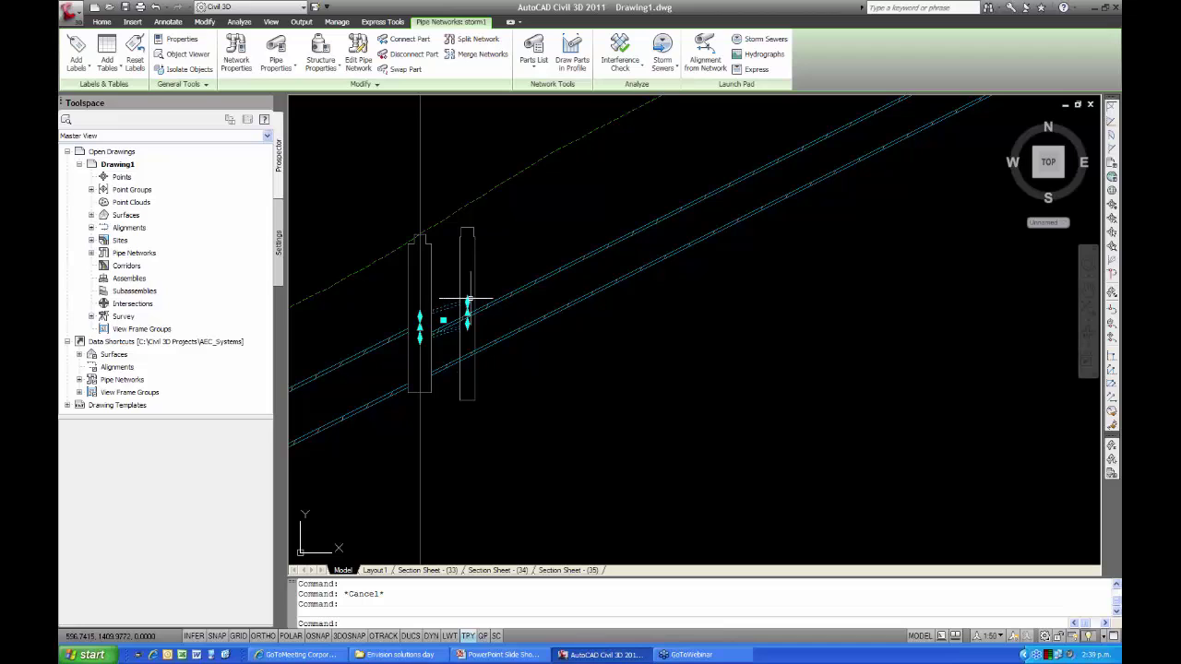
pyautogui.click(467, 305)
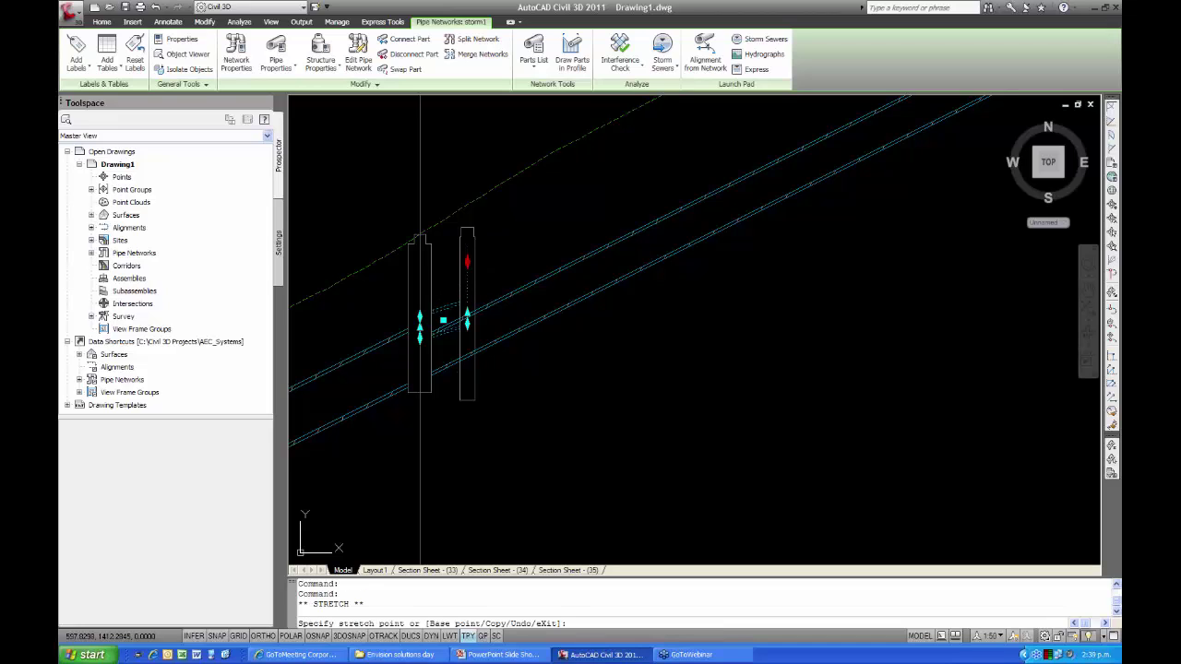
pyautogui.click(466, 269)
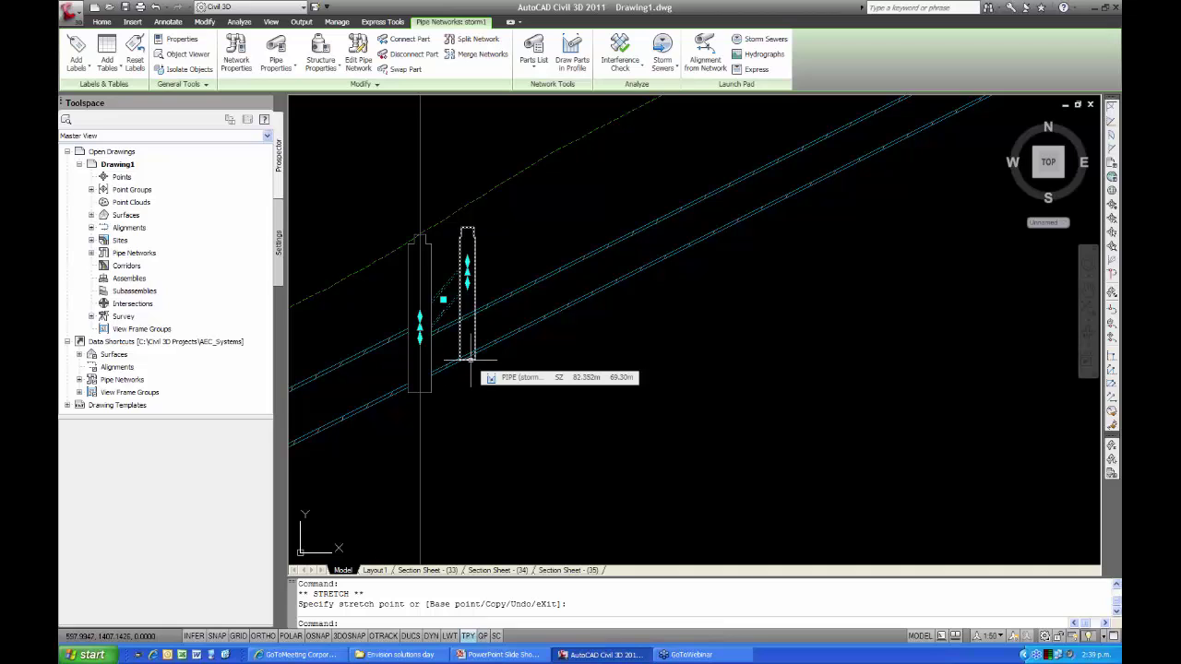
# Drag the right-hand structure's base grip well below the lower pipe, then reselect it
pyautogui.click(468, 359)
pyautogui.click(468, 350)
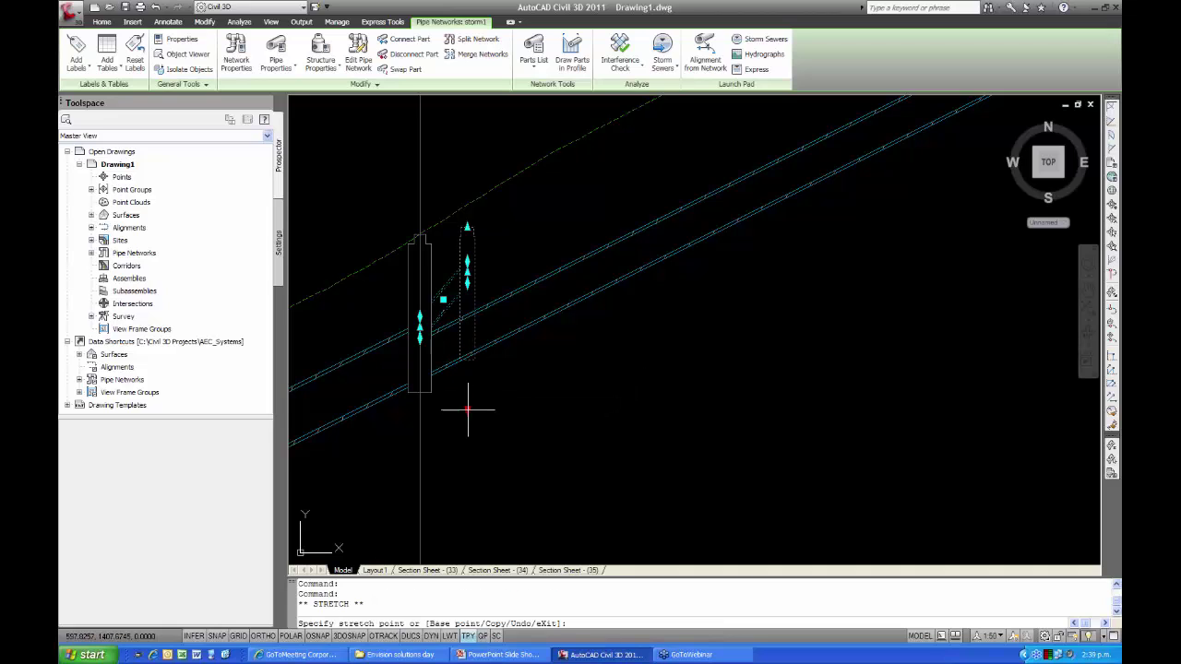
pyautogui.click(467, 409)
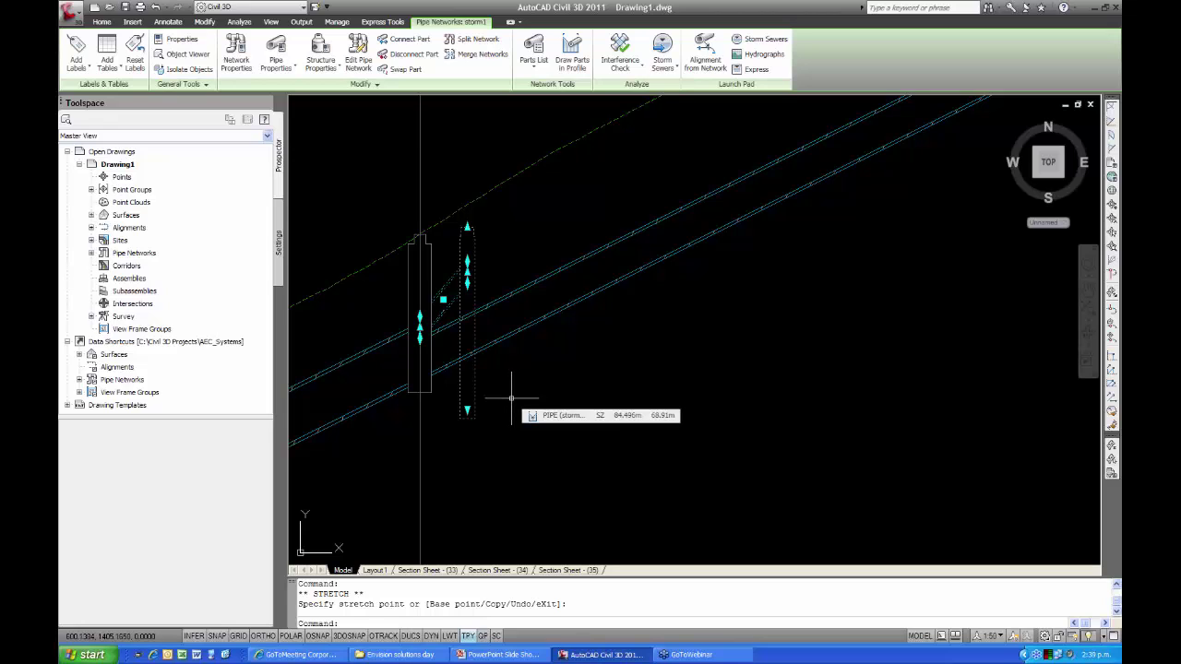
pyautogui.press('Escape')
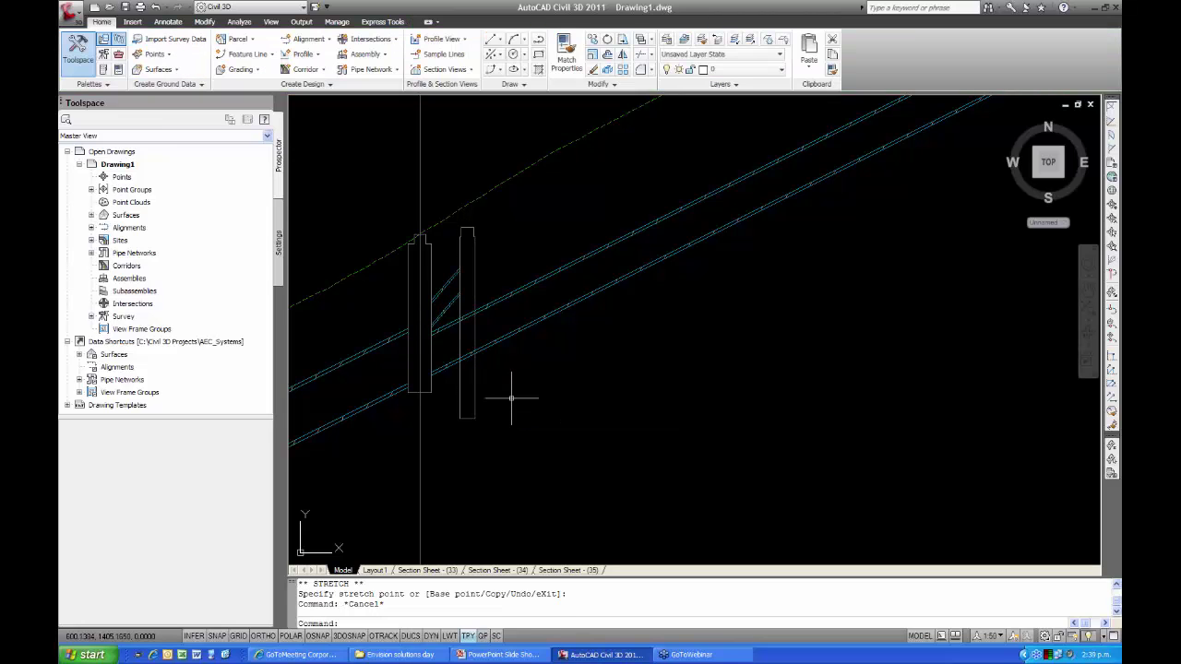
pyautogui.click(471, 274)
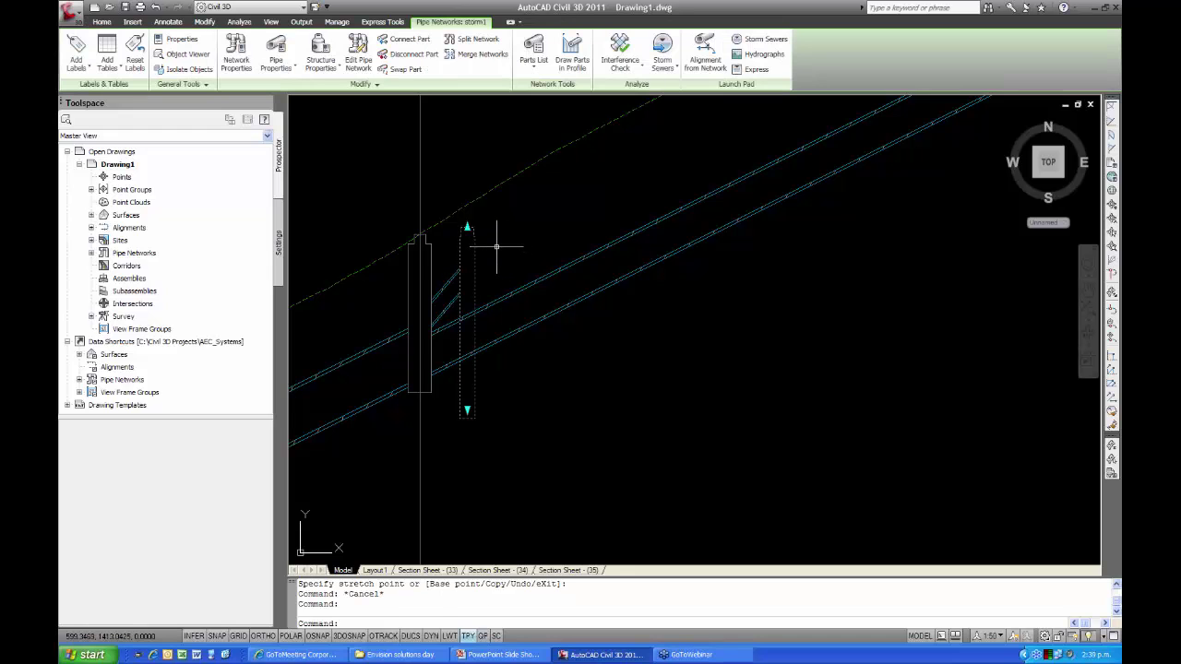
# Run Apply Rules on the stretched structure from its right-click menu
pyautogui.rightClick(498, 247)
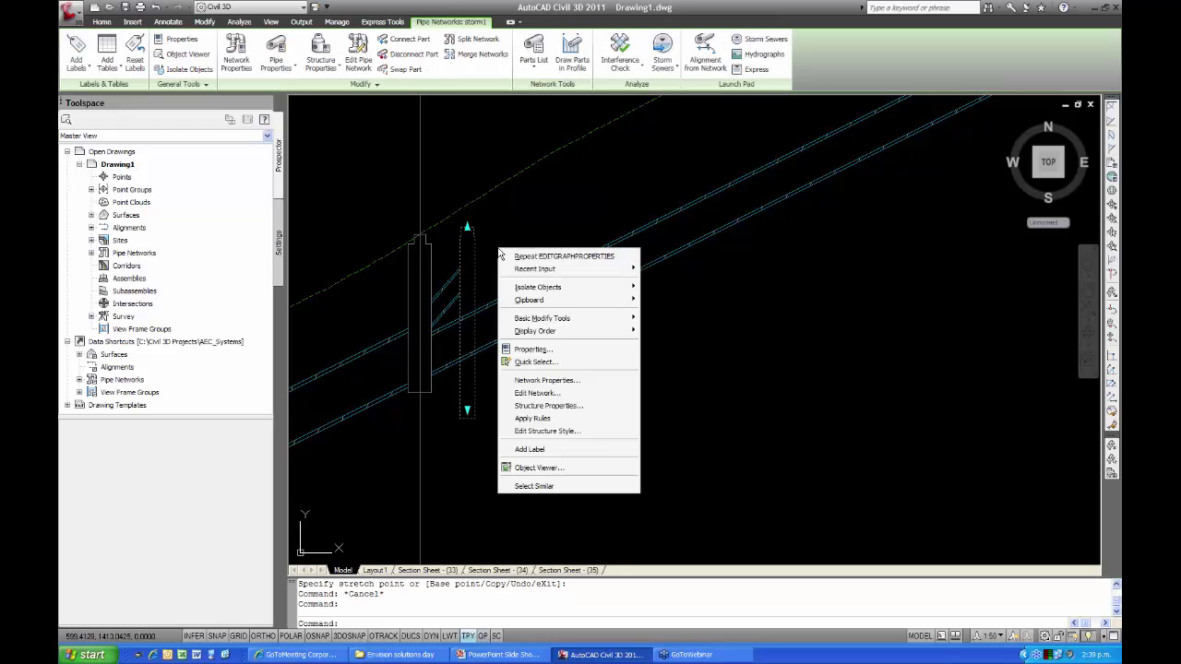
pyautogui.click(541, 421)
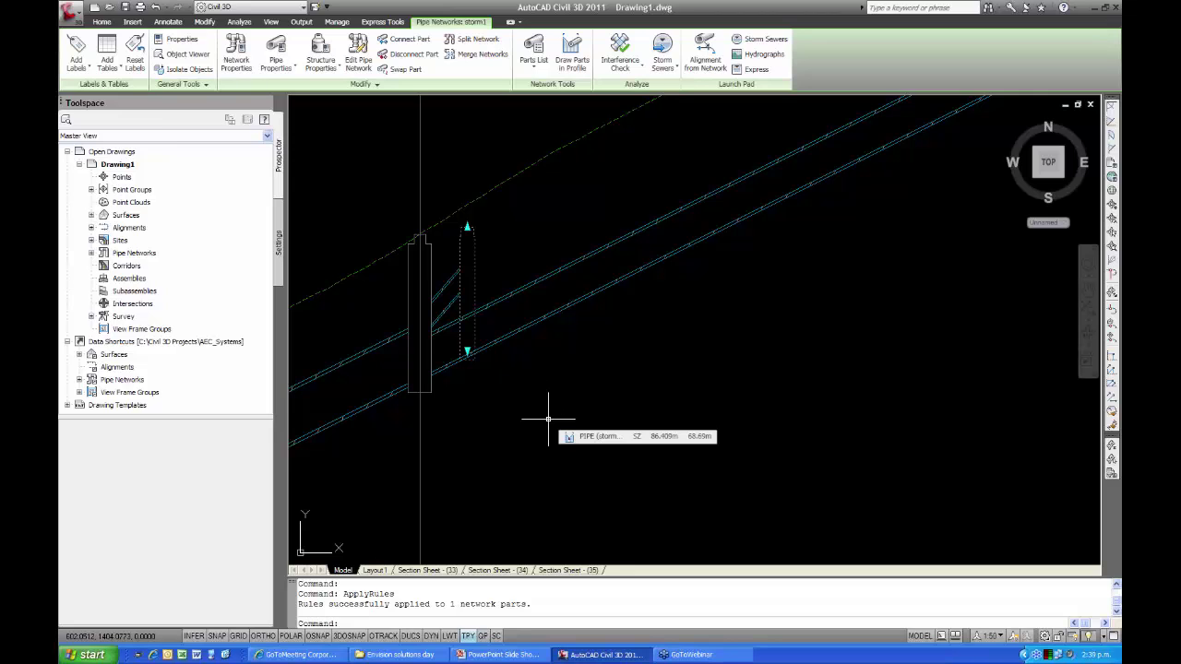
pyautogui.press('Escape')
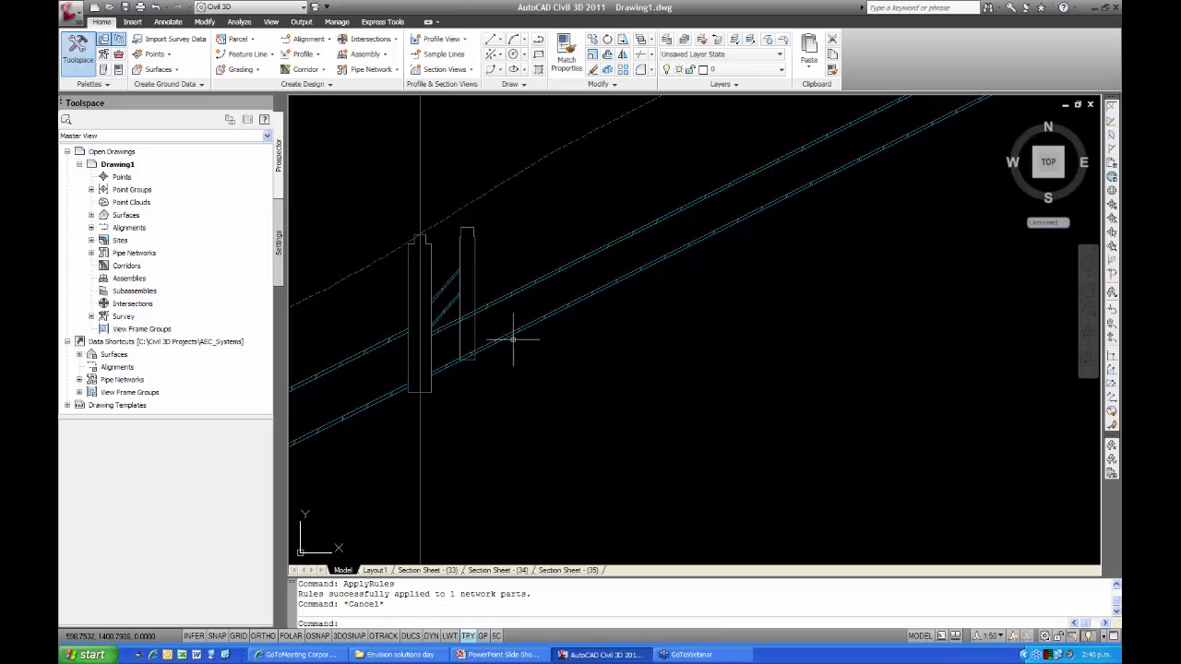
# Zoom out and pan along the storm1 profile, then zoom back in on the next structures
pyautogui.scroll(-5, 628, 337)
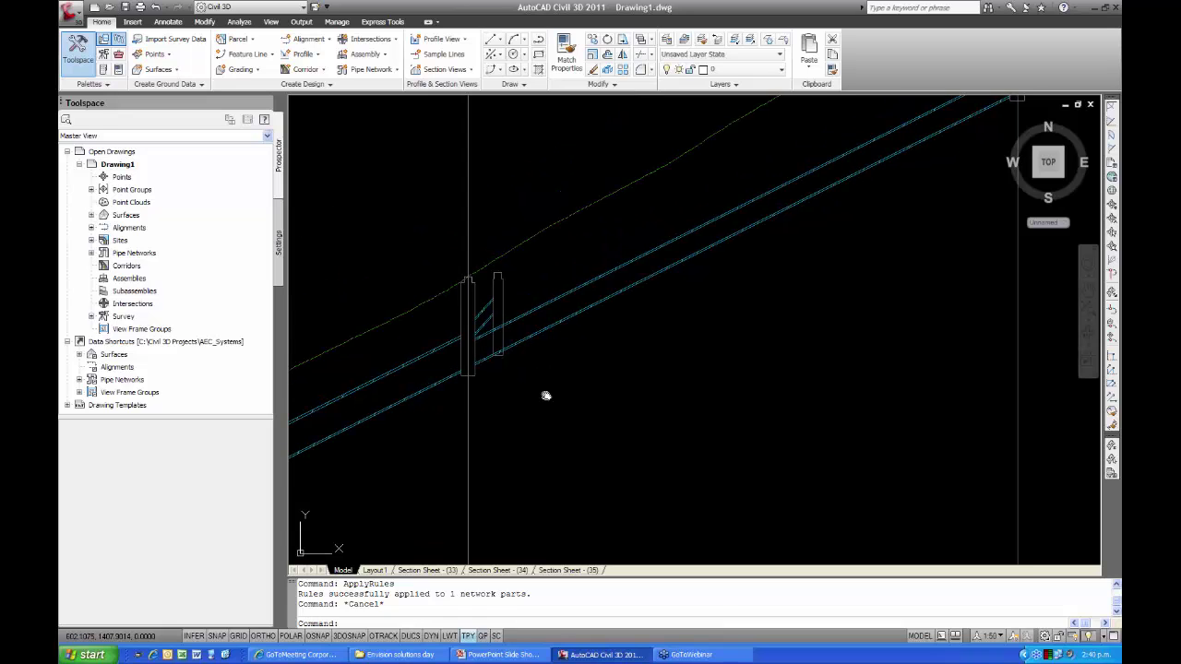
pyautogui.moveTo(565, 399); pyautogui.dragTo(530, 406, button='middle')
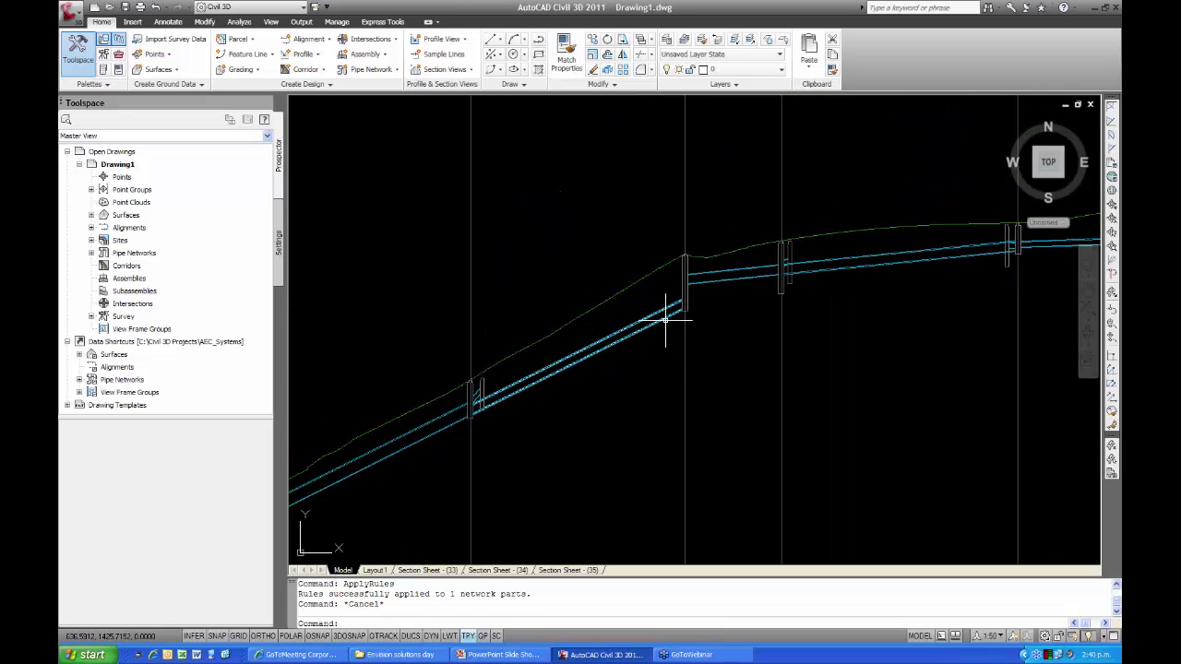
pyautogui.scroll(4, 711, 279)
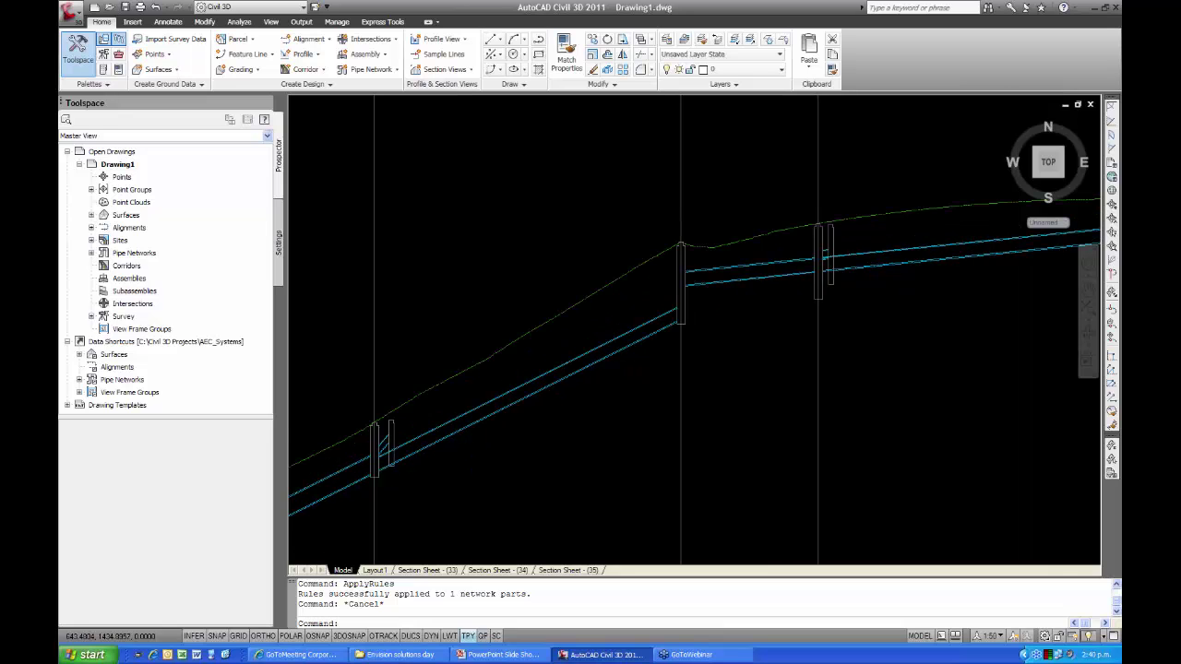
pyautogui.scroll(-5, 609, 286)
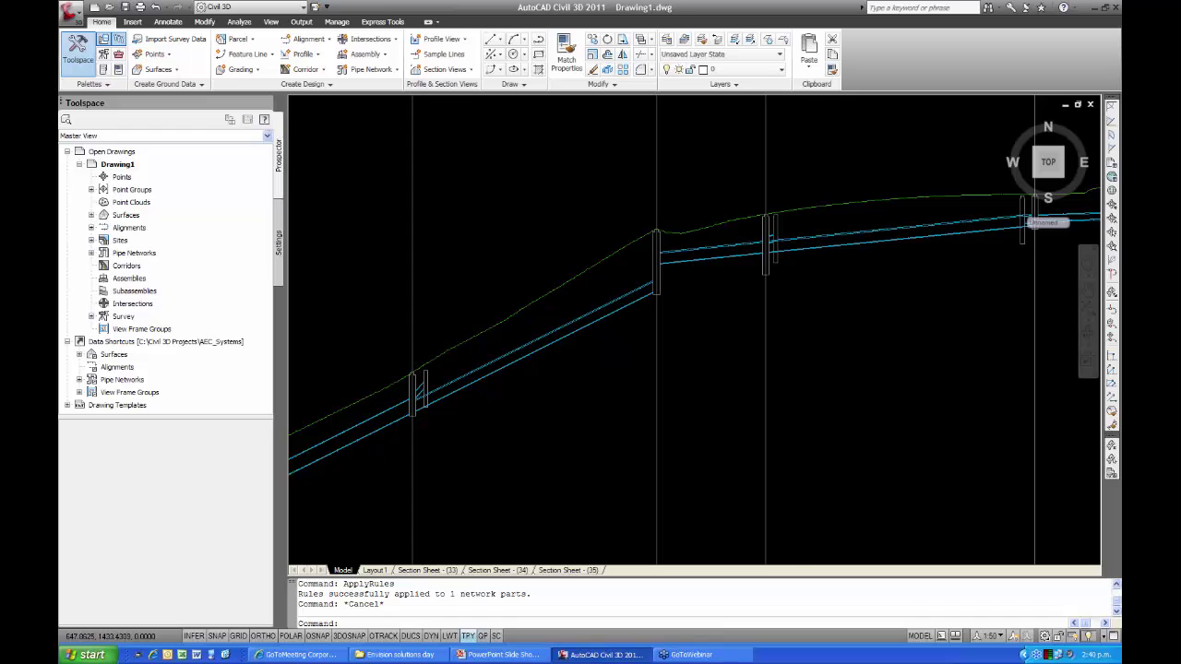
pyautogui.scroll(2, 694, 269)
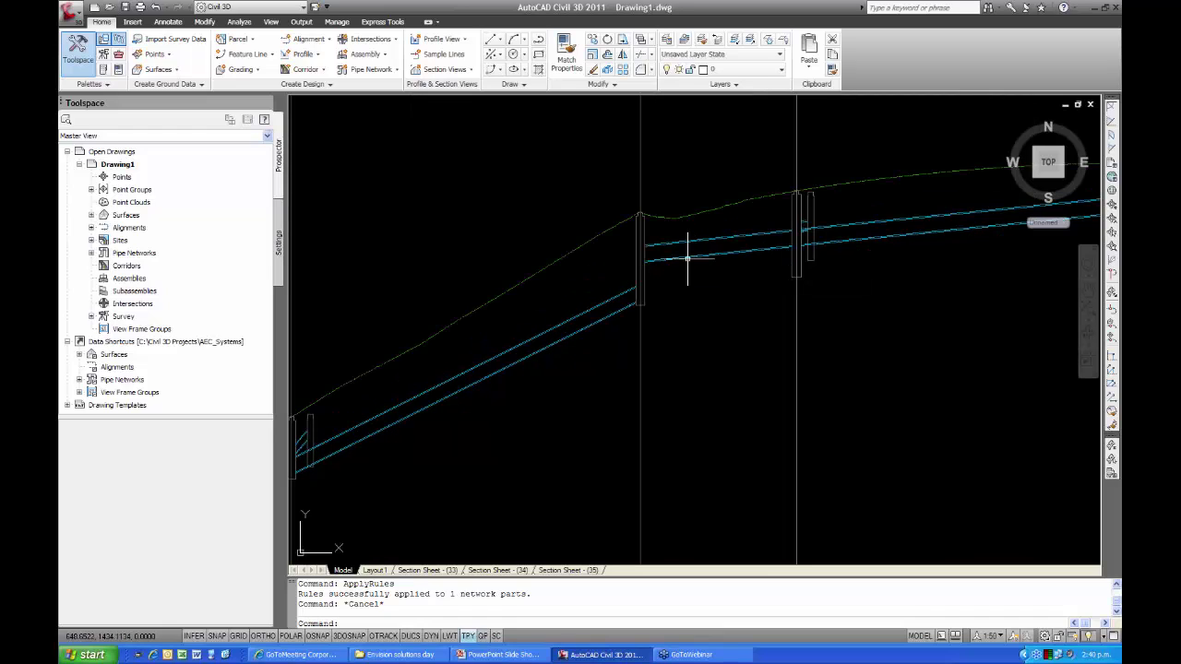
# Stretch the steep lower pipe's upper end higher on the structure, in line with the outgoing pipes
pyautogui.click(685, 255)
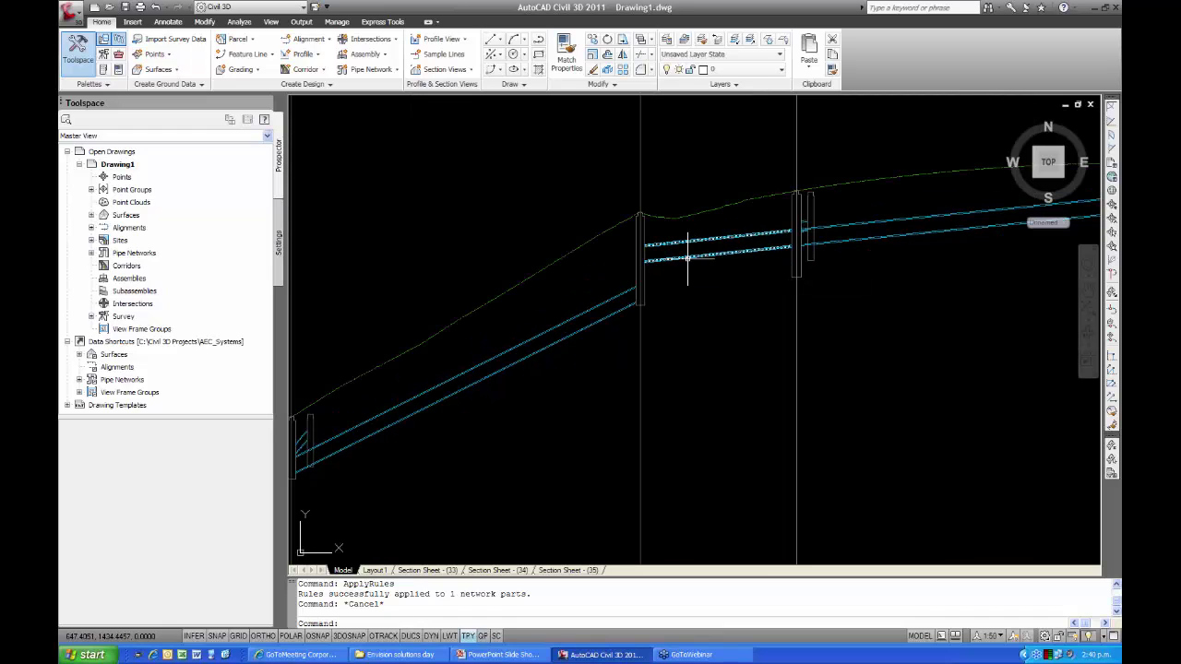
pyautogui.click(627, 296)
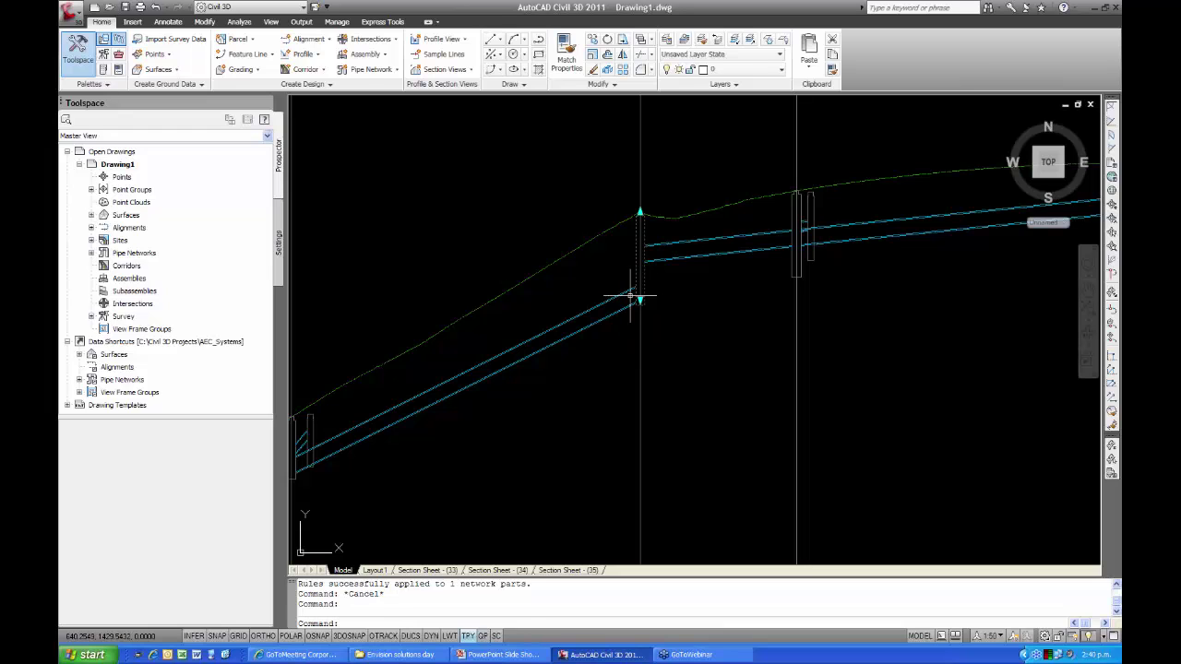
pyautogui.click(639, 286)
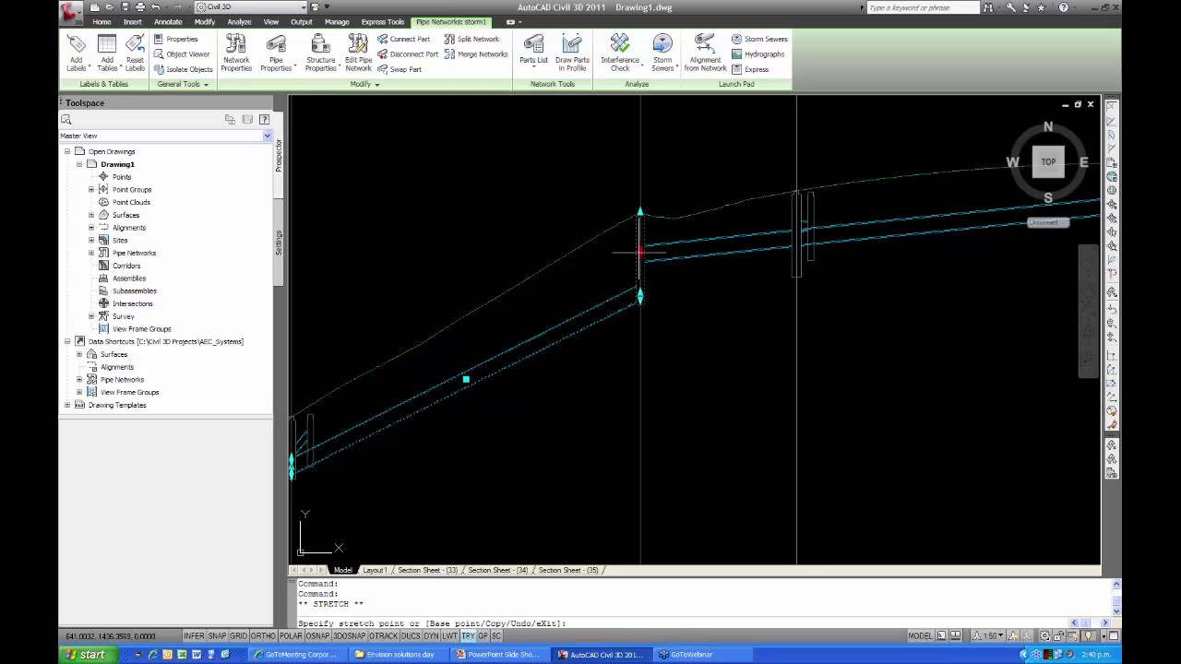
pyautogui.click(639, 249)
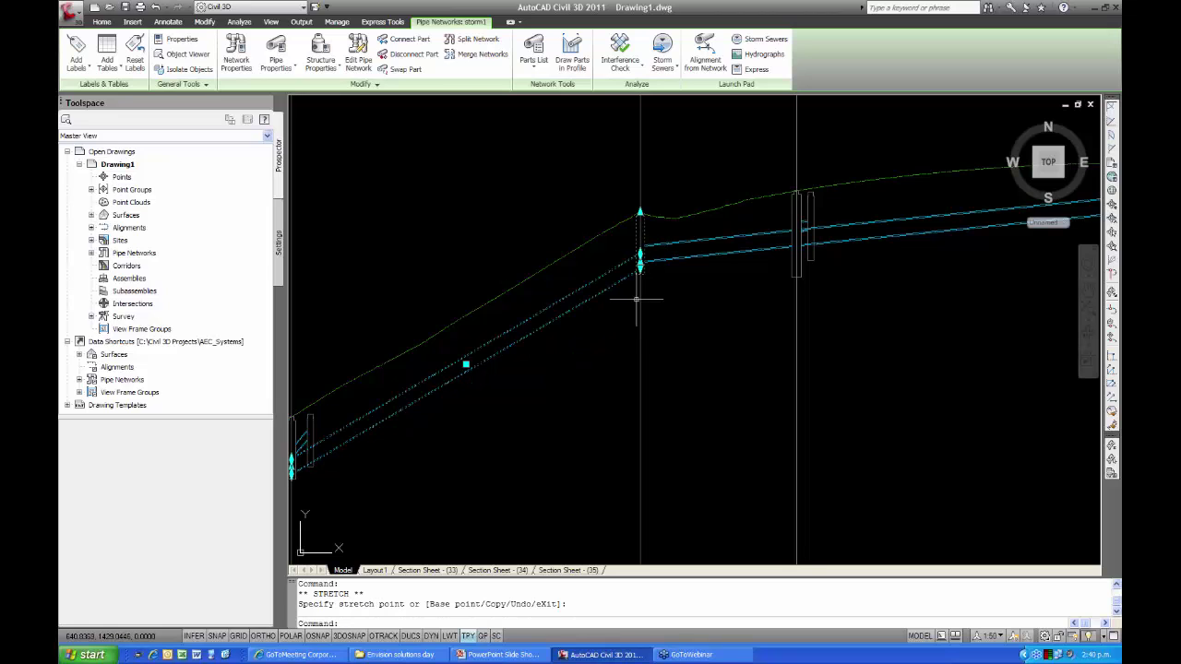
pyautogui.press('Escape')
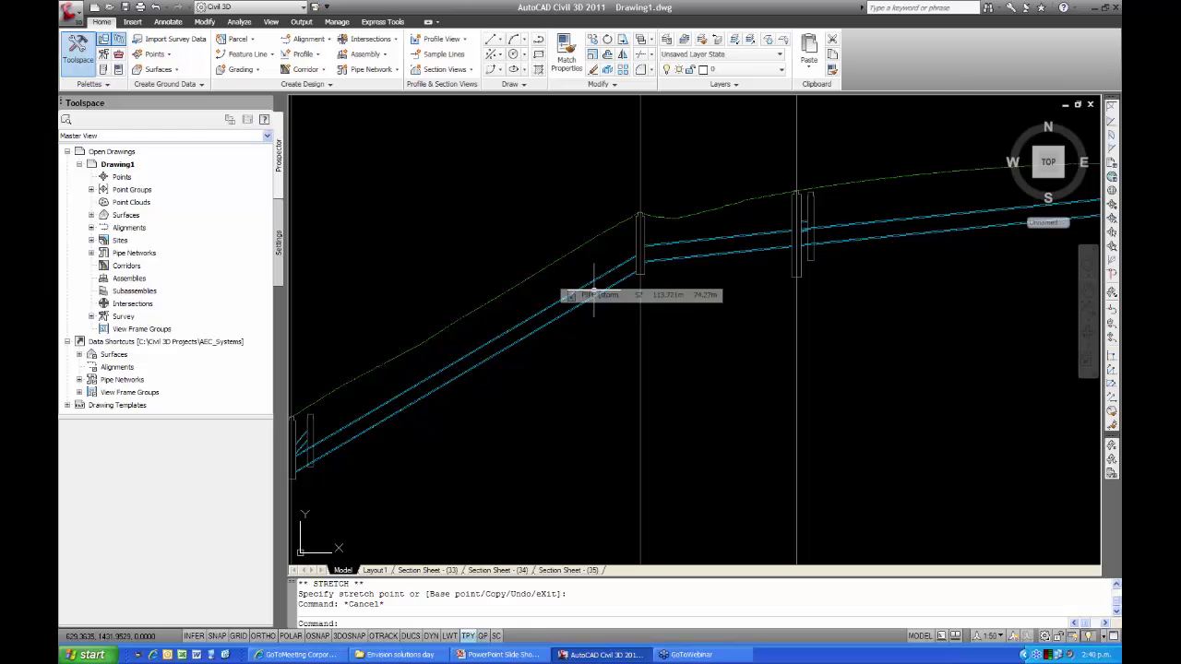
pyautogui.moveTo(545, 315); pyautogui.dragTo(672, 234, button='middle')
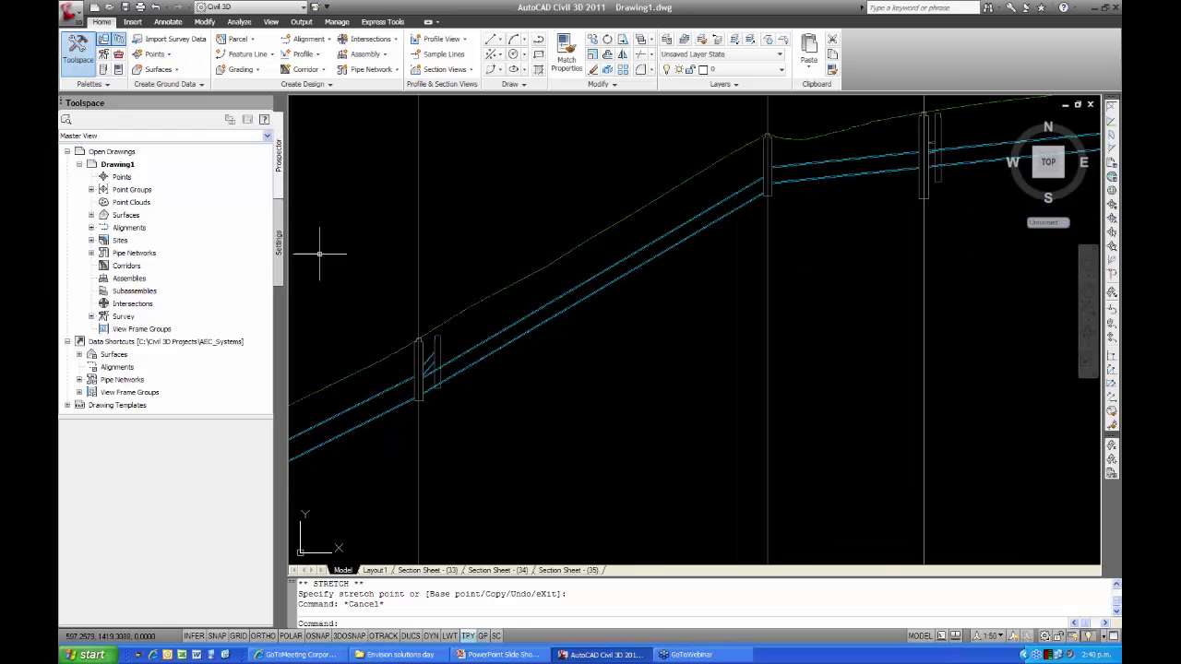
# Open the _ANZ Storm Drainage Pipes rule set for editing from Settings > Pipe > Pipe Rule Set
pyautogui.click(280, 242)
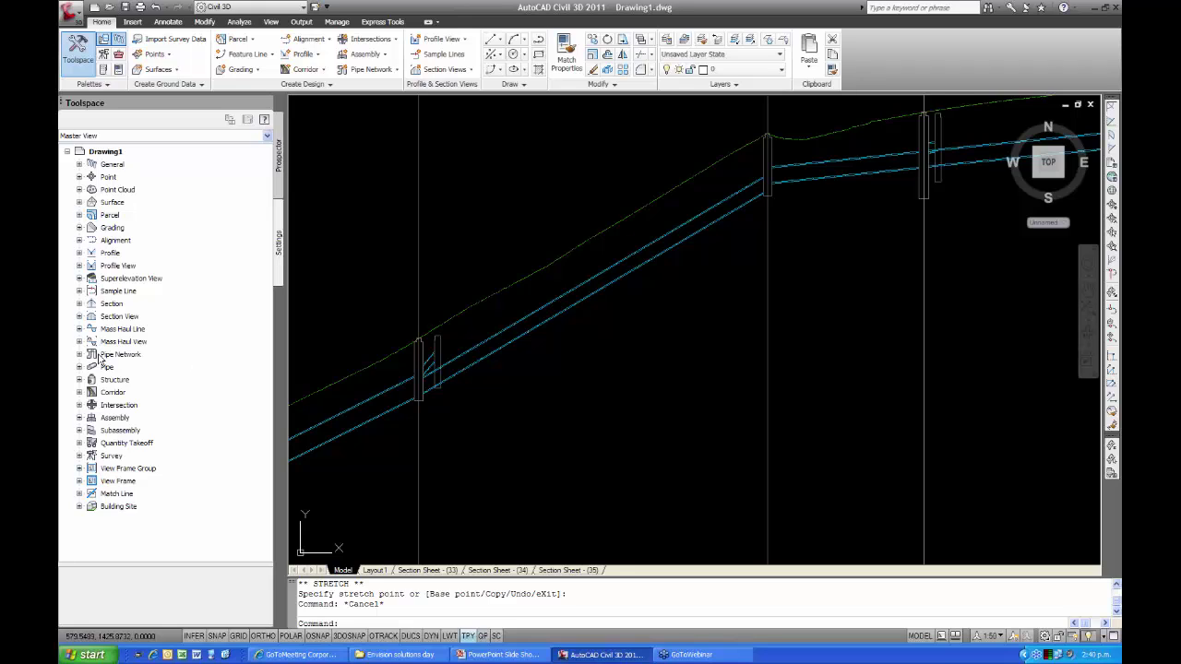
pyautogui.click(79, 367)
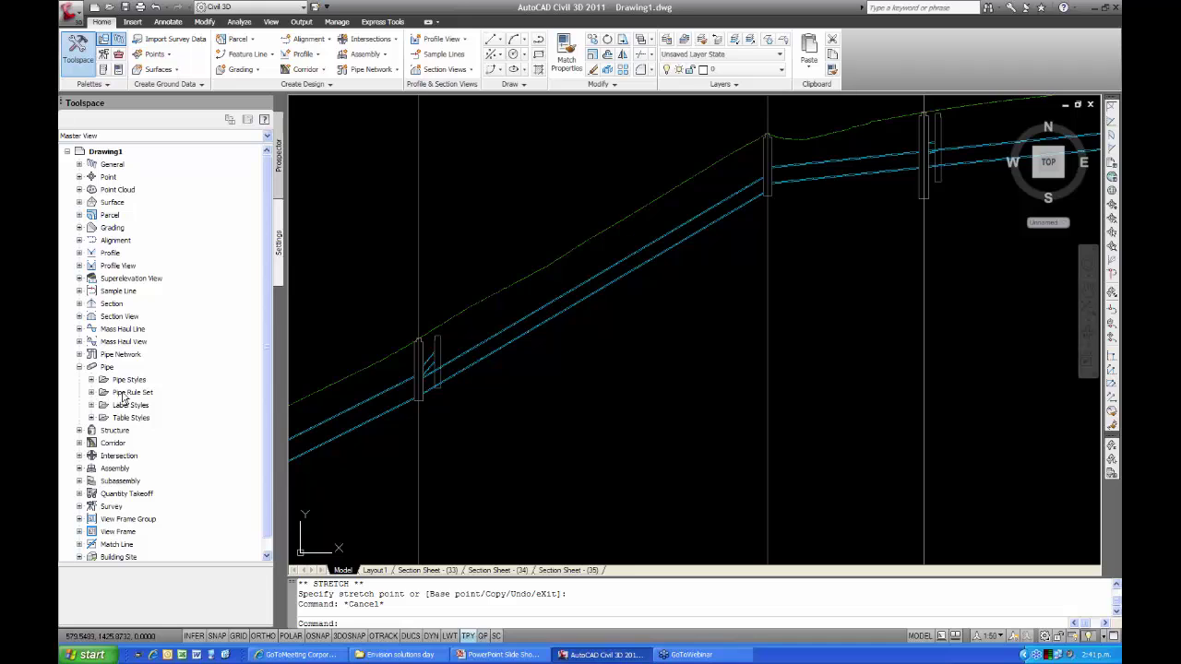
pyautogui.click(91, 393)
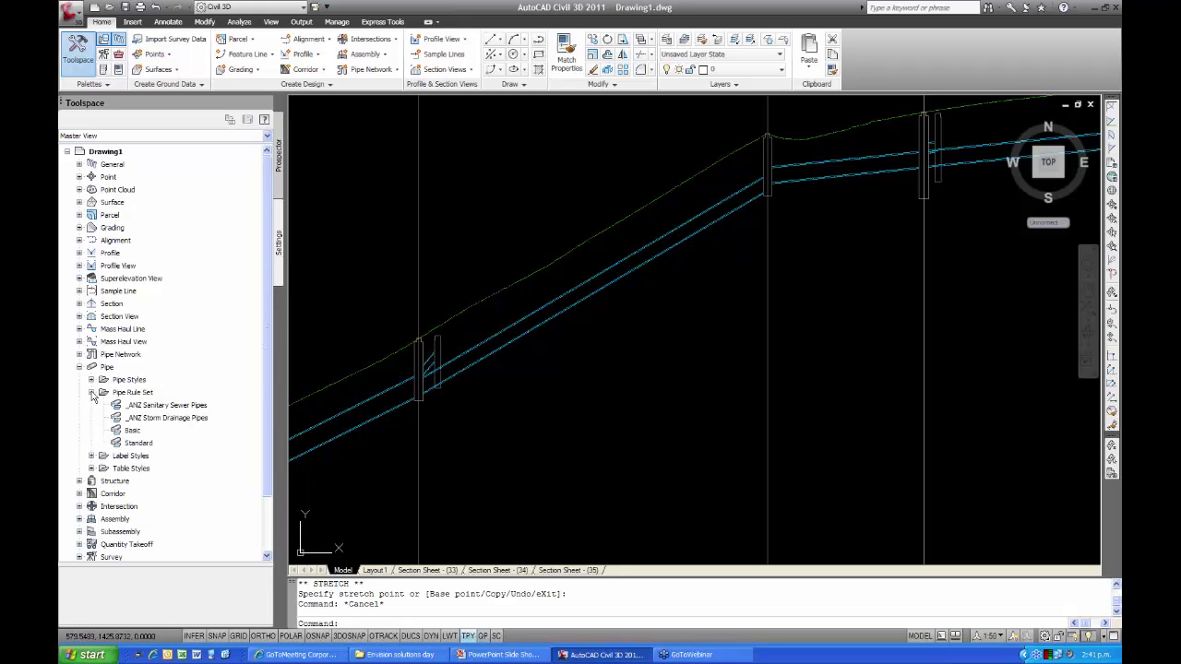
pyautogui.rightClick(157, 418)
pyautogui.click(332, 342)
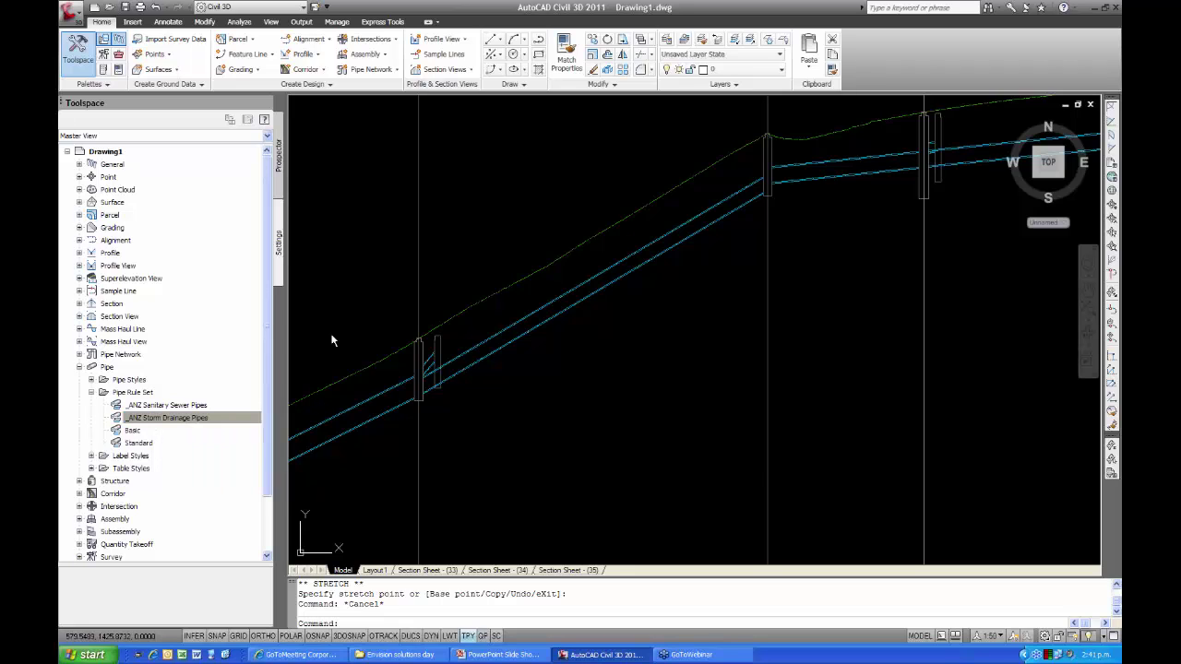
# Inspect the rules: 50.000m maximum length, 0.750m minimum cover, 1.00% minimum slope, invert matching
pyautogui.click(437, 199)
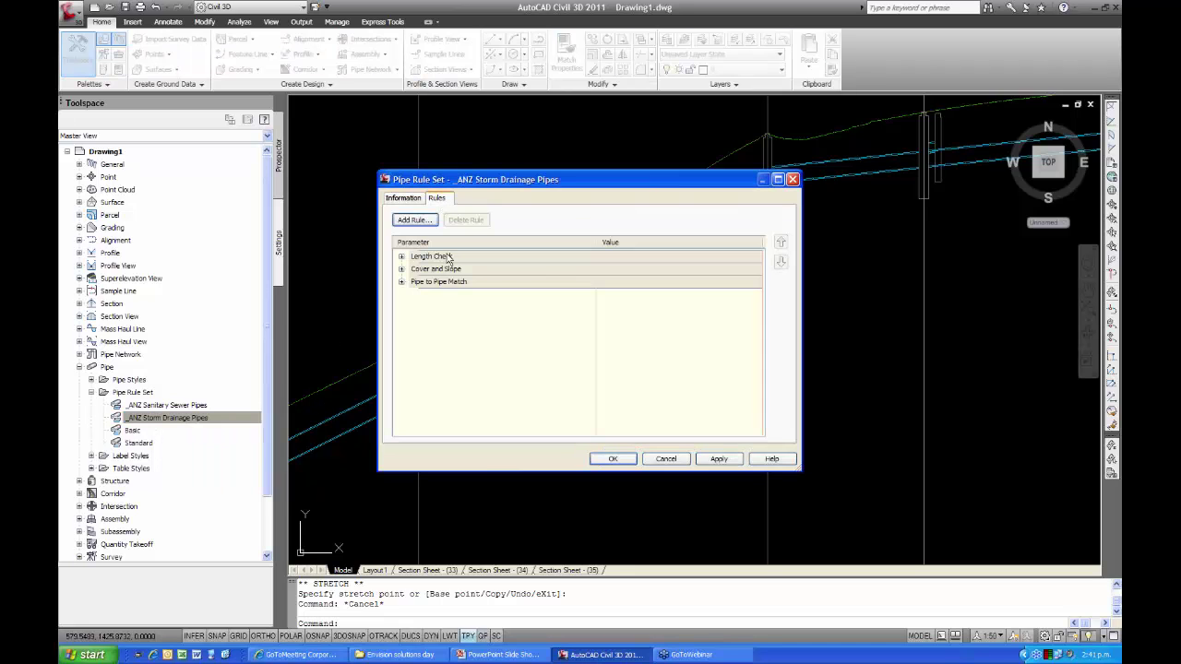
pyautogui.click(401, 256)
pyautogui.click(402, 295)
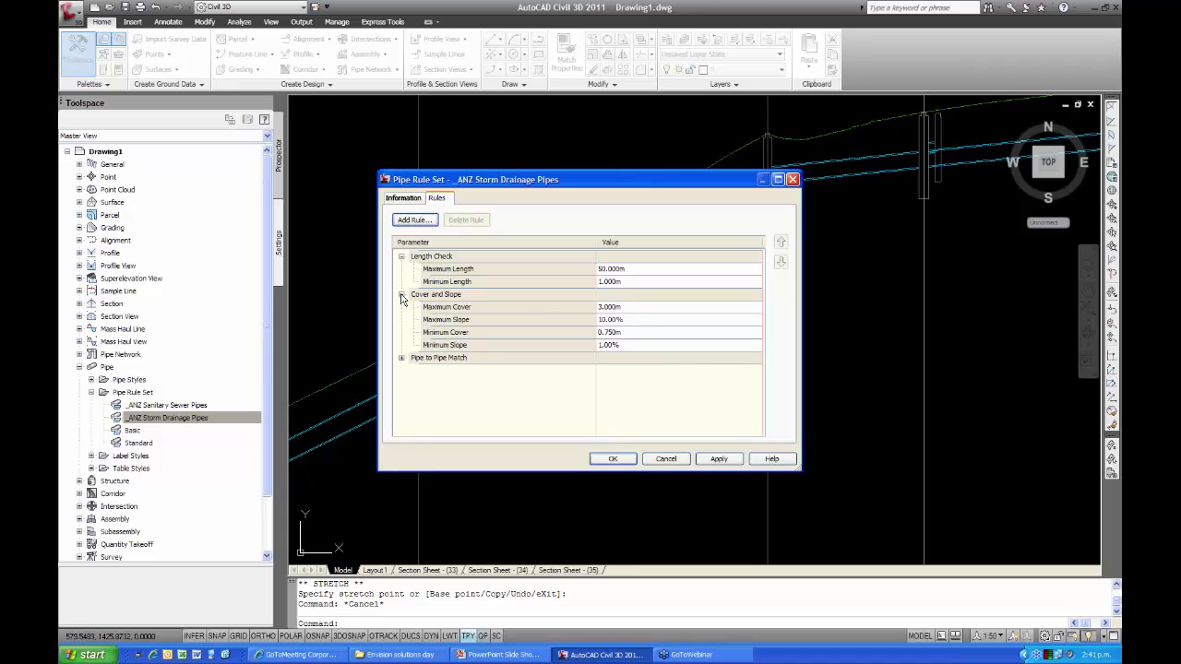
pyautogui.click(401, 358)
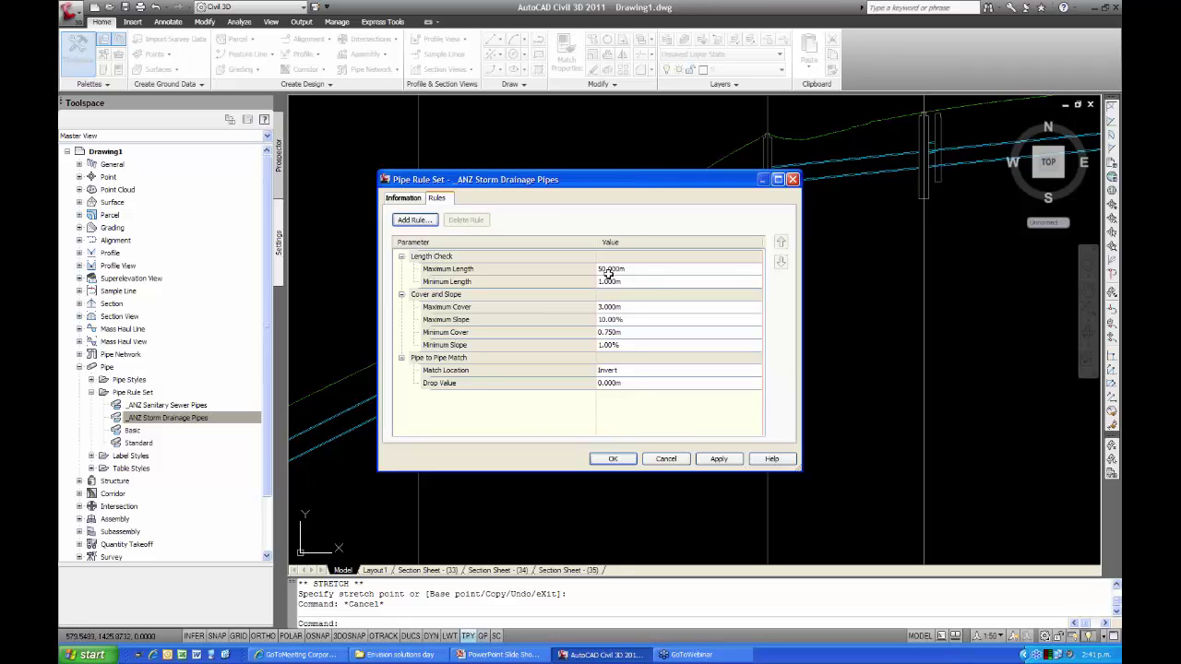
pyautogui.click(621, 458)
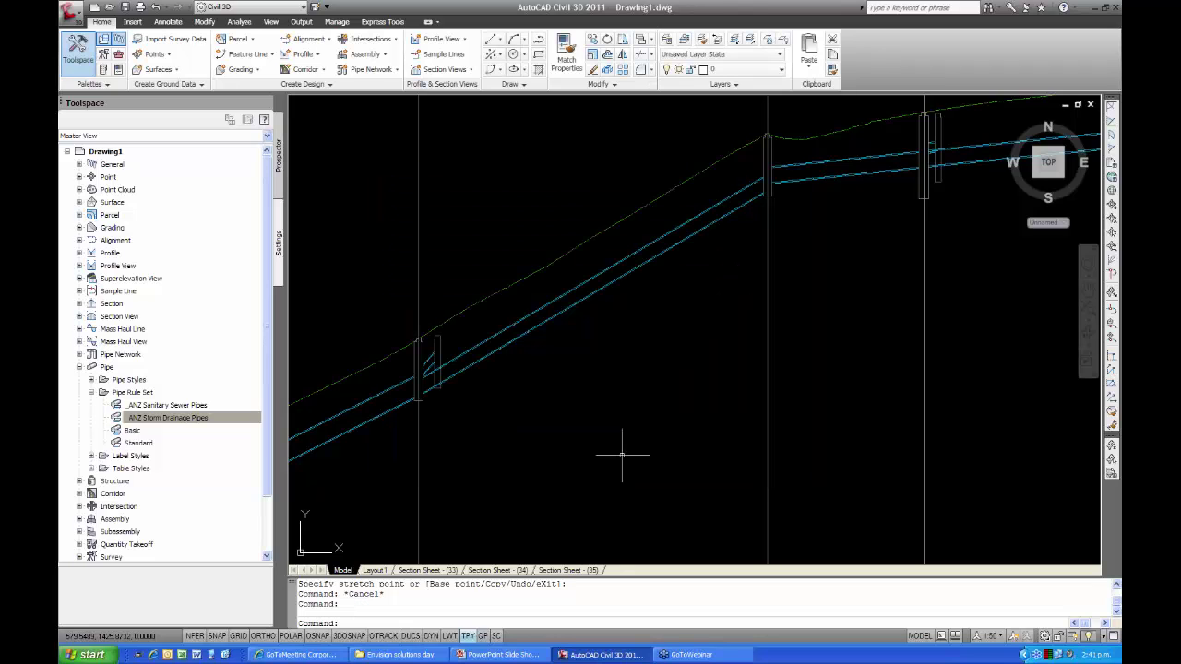
pyautogui.scroll(-5, 559, 378)
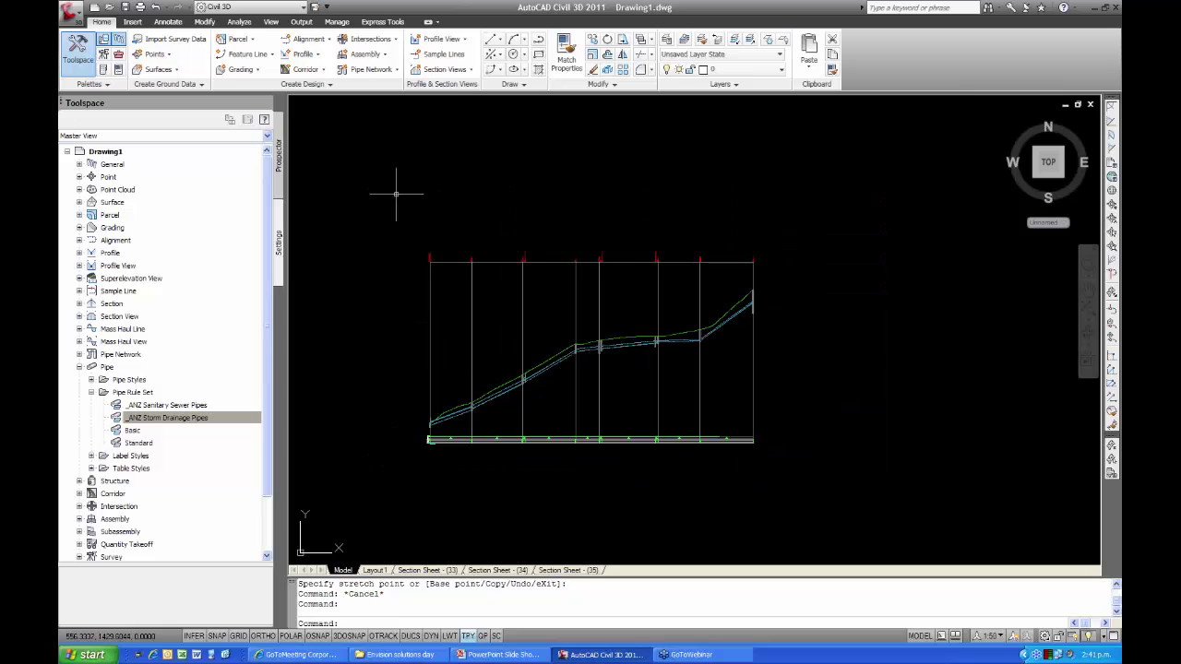
pyautogui.click(511, 389)
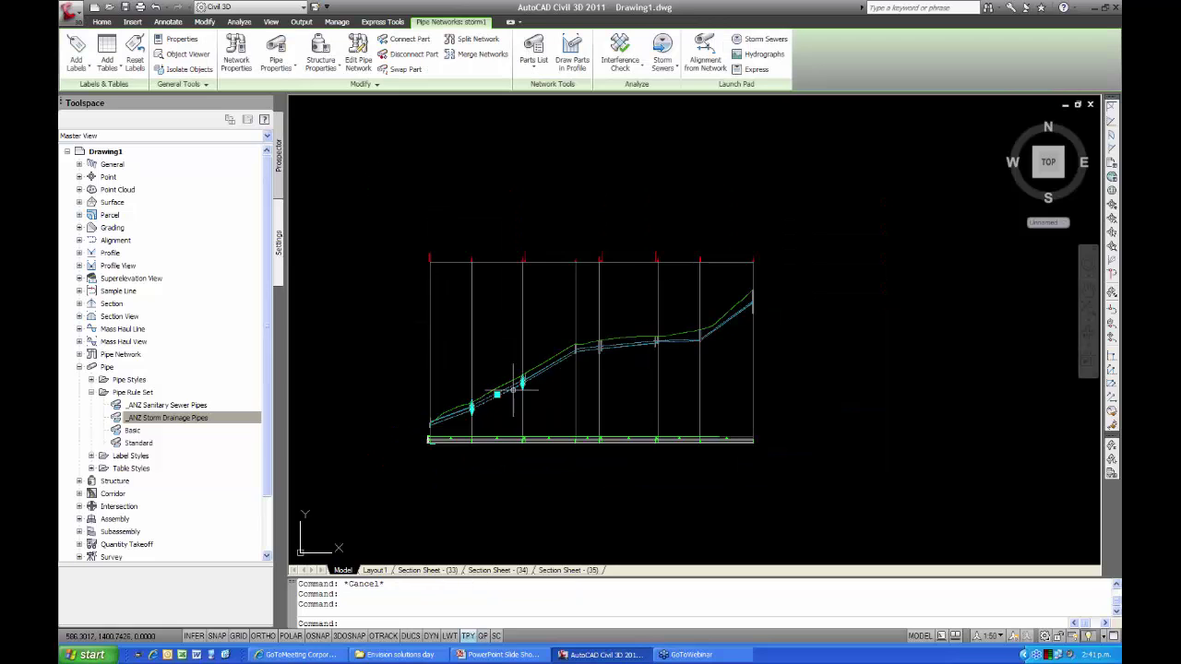
pyautogui.click(361, 85)
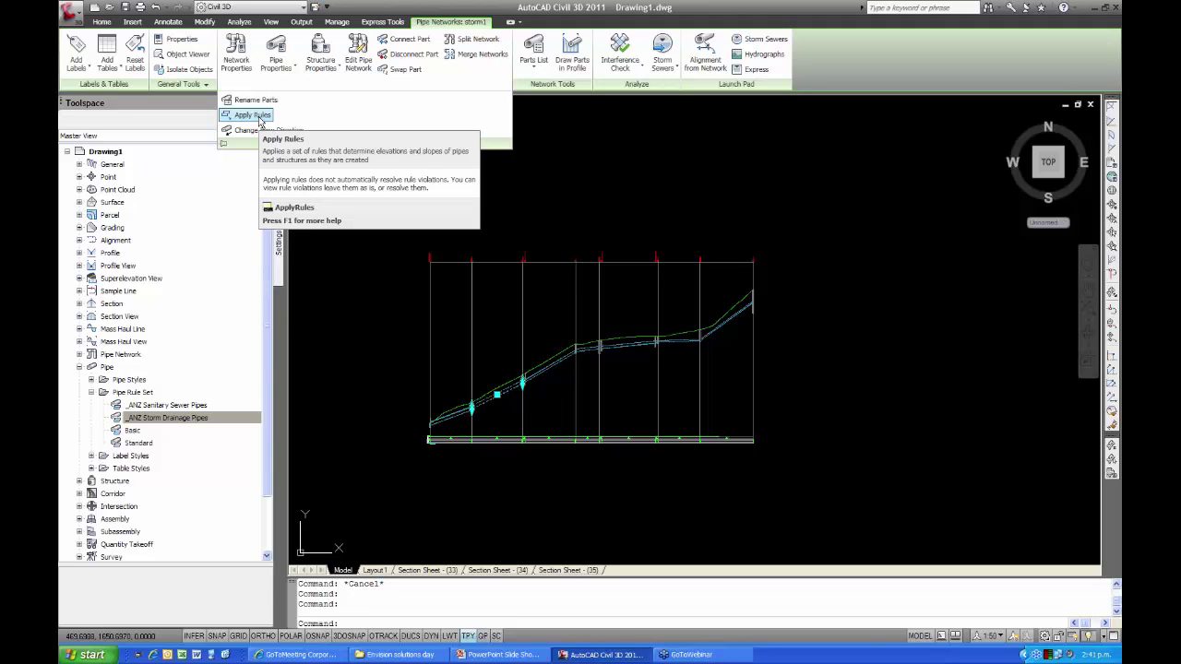
pyautogui.click(336, 217)
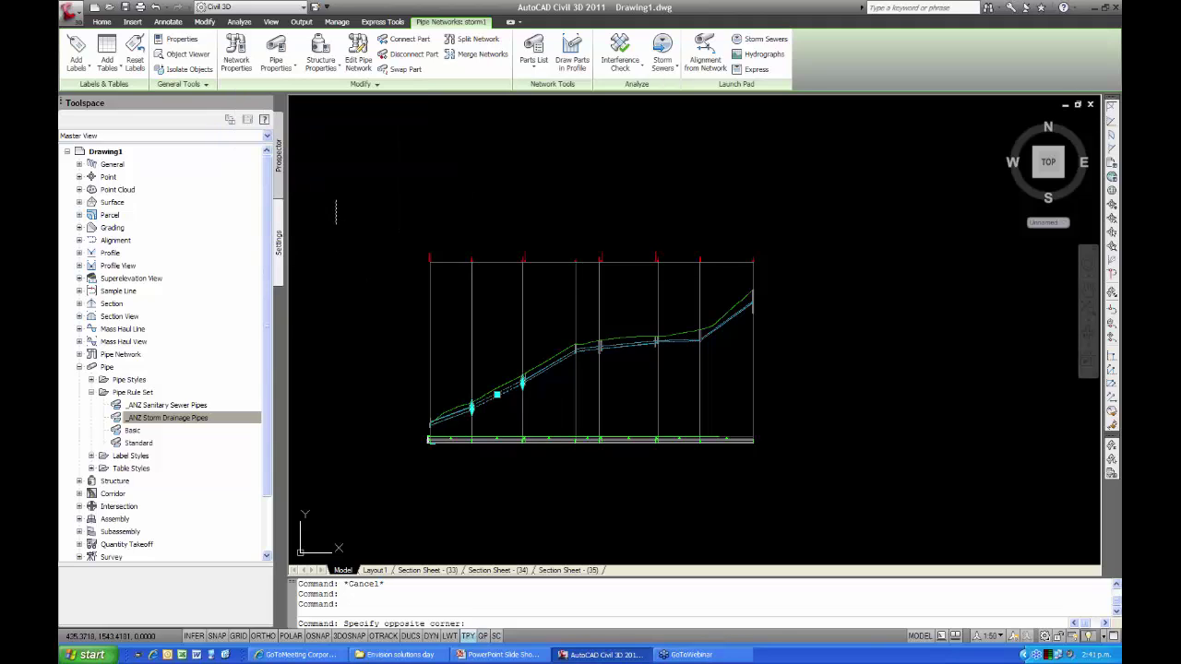
pyautogui.scroll(3, 480, 360)
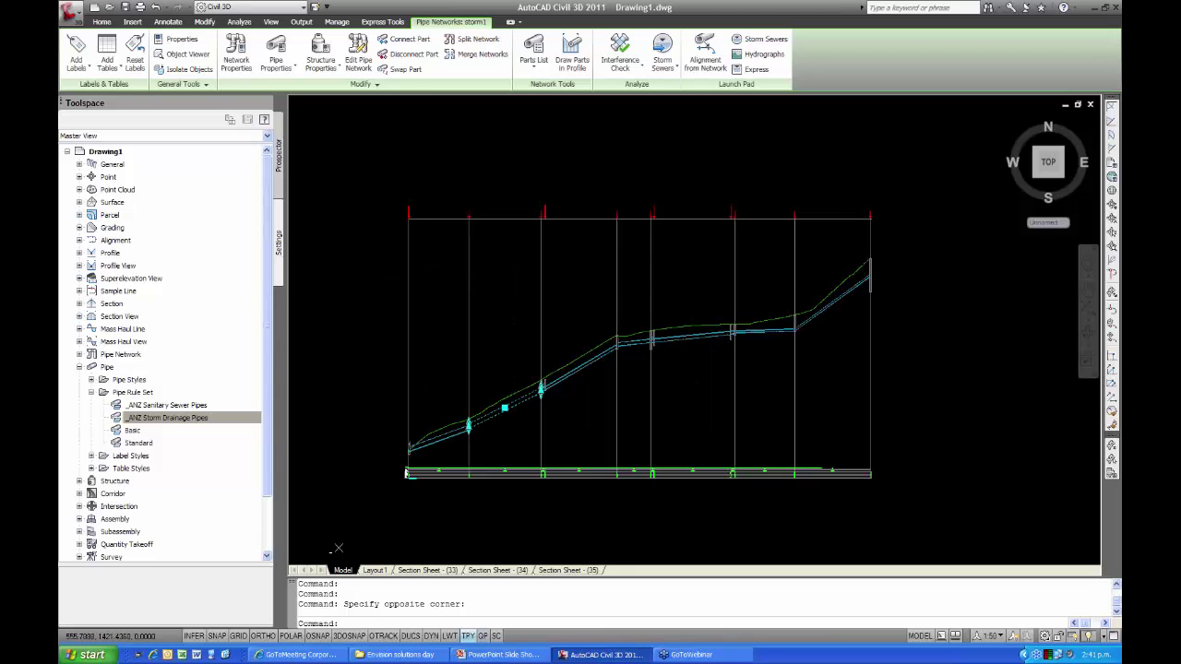
pyautogui.moveTo(486, 356); pyautogui.dragTo(470, 283, button='middle')
pyautogui.press('Escape')
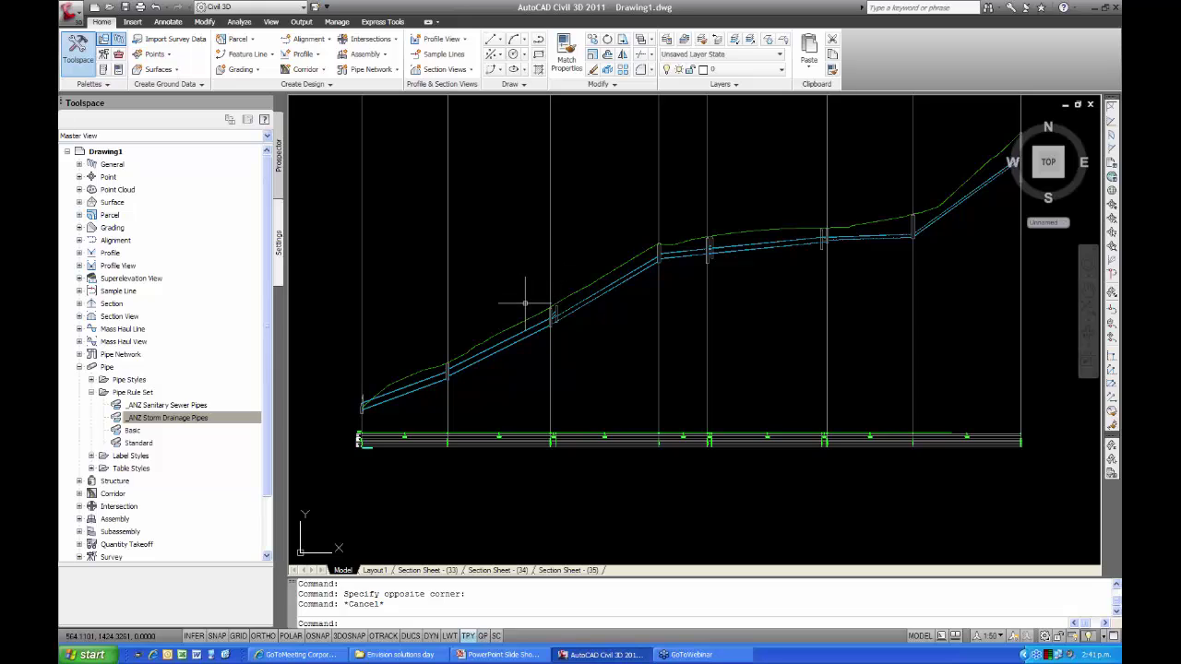
pyautogui.moveTo(600, 304)
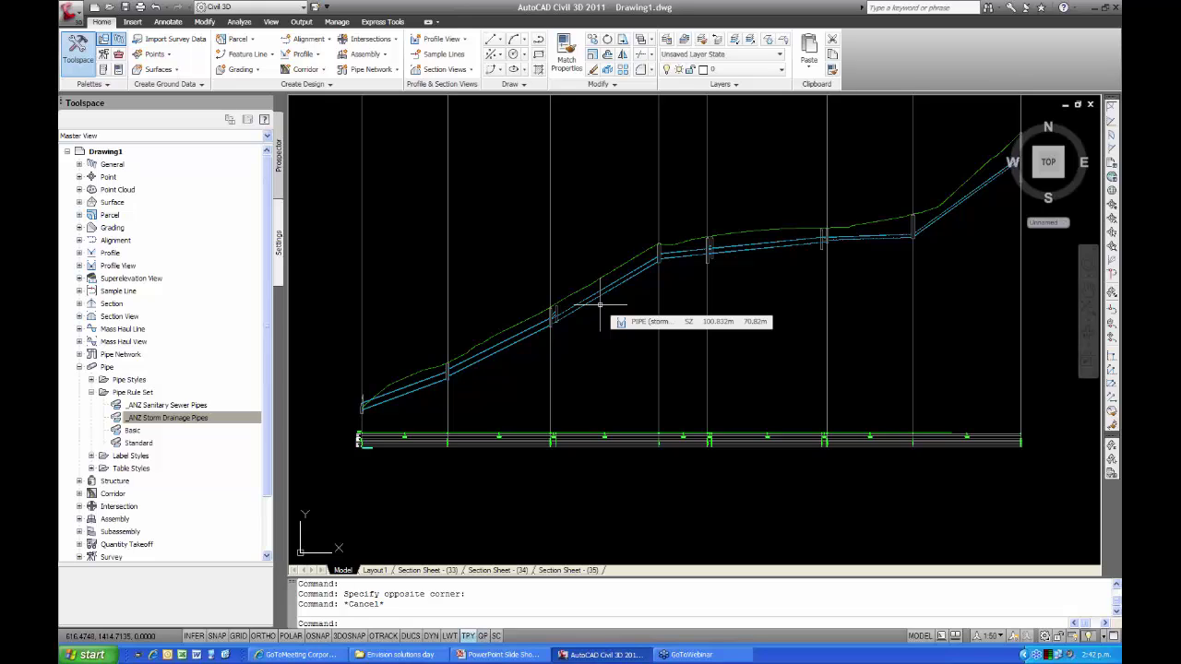
pyautogui.moveTo(527, 343); pyautogui.dragTo(575, 276, button='middle')
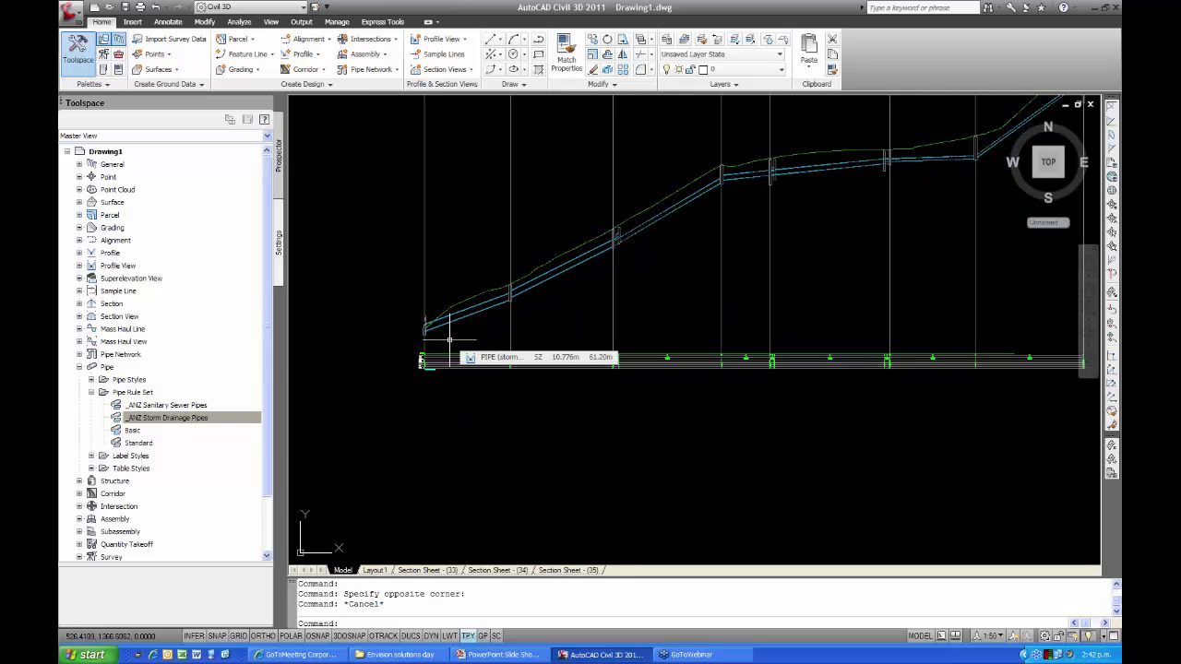
pyautogui.scroll(4, 417, 374)
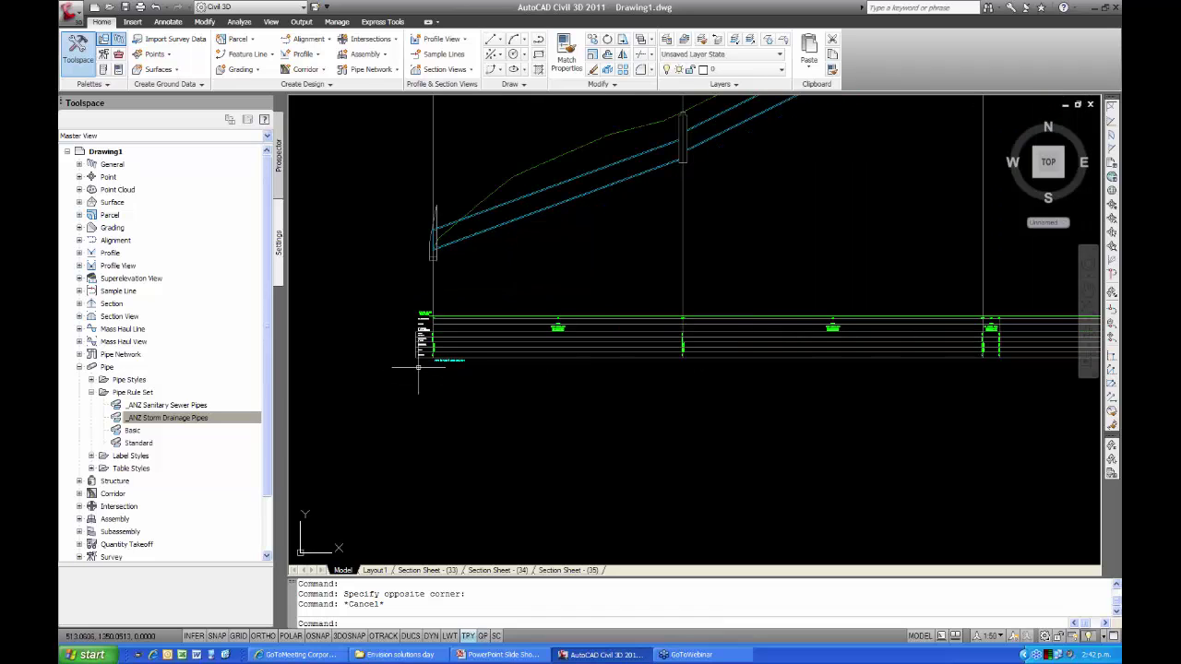
pyautogui.scroll(2, 418, 367)
pyautogui.scroll(2, 423, 360)
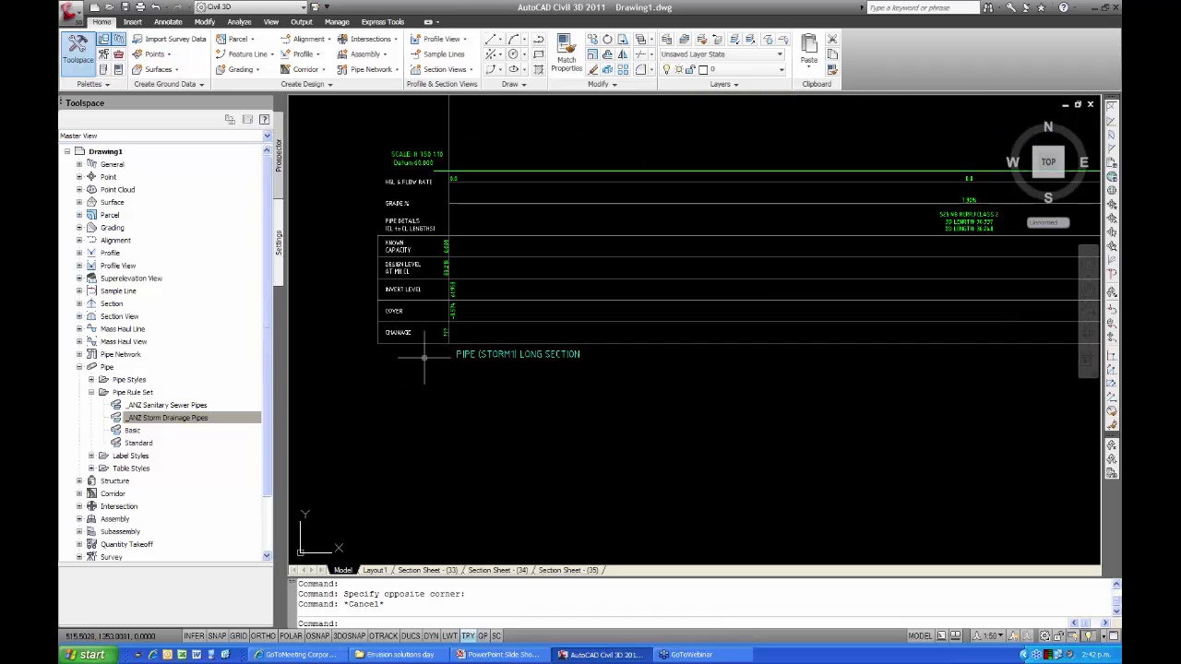
pyautogui.scroll(6, 424, 357)
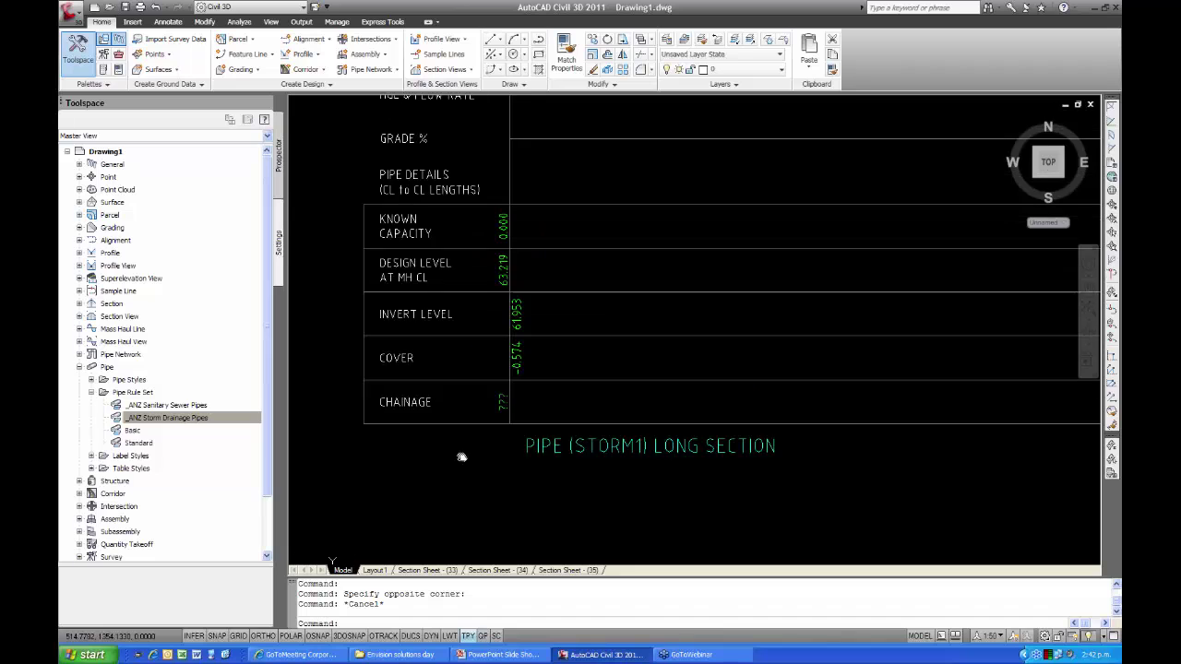
pyautogui.scroll(2, 461, 458)
pyautogui.scroll(1, 451, 481)
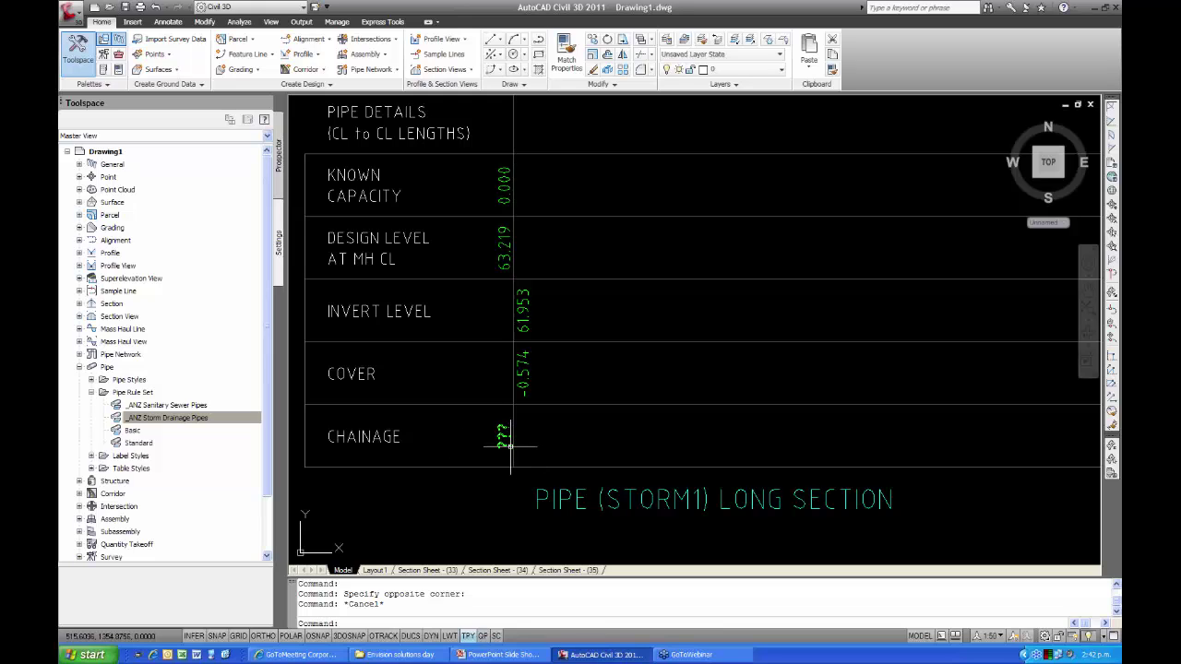
pyautogui.moveTo(509, 445)
pyautogui.scroll(-5, 451, 450)
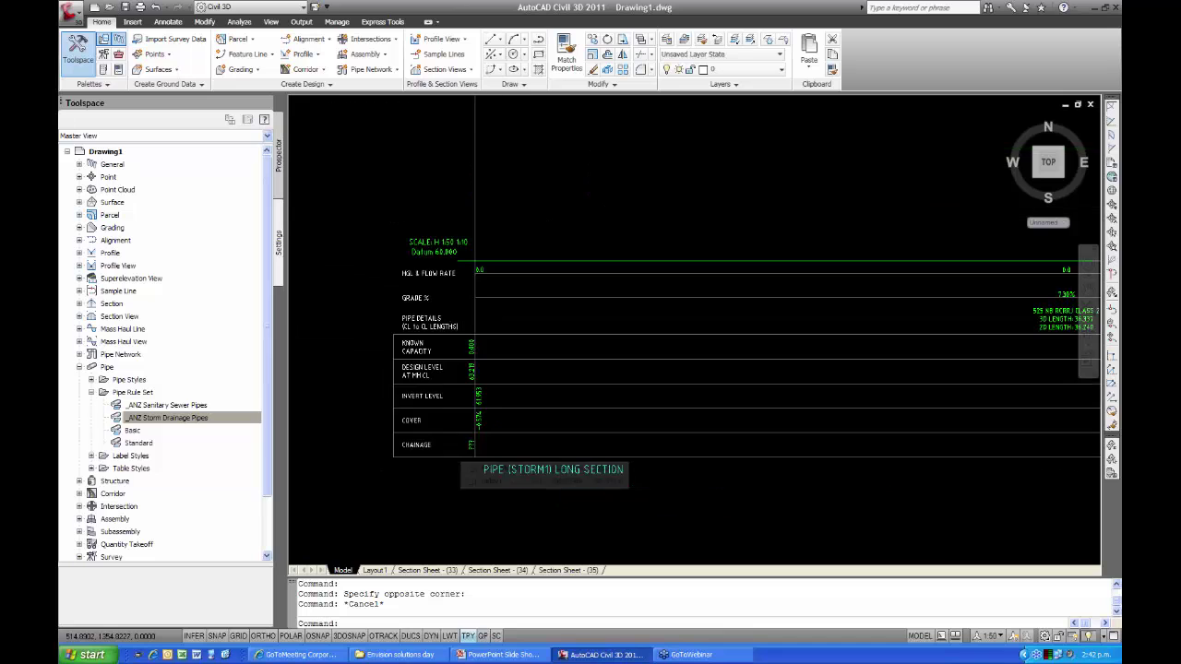
pyautogui.moveTo(369, 480); pyautogui.dragTo(516, 353, button='middle')
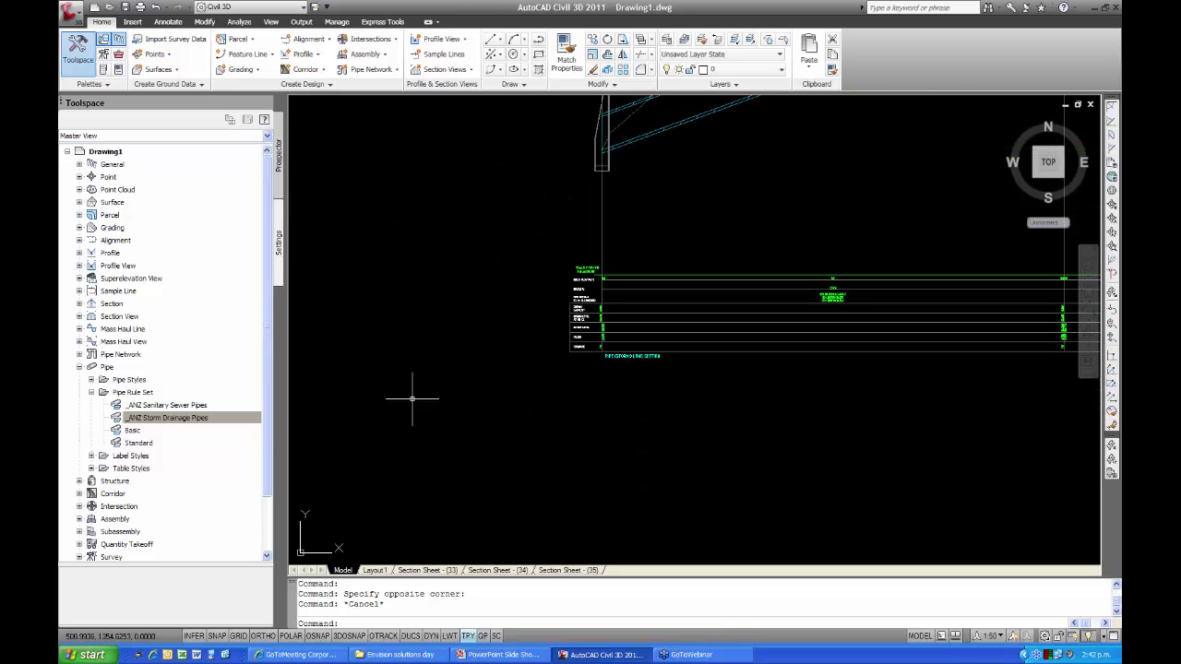
# In Prospector, expand Pipe Networks > Networks > storm1 and list its structures
pyautogui.click(278, 181)
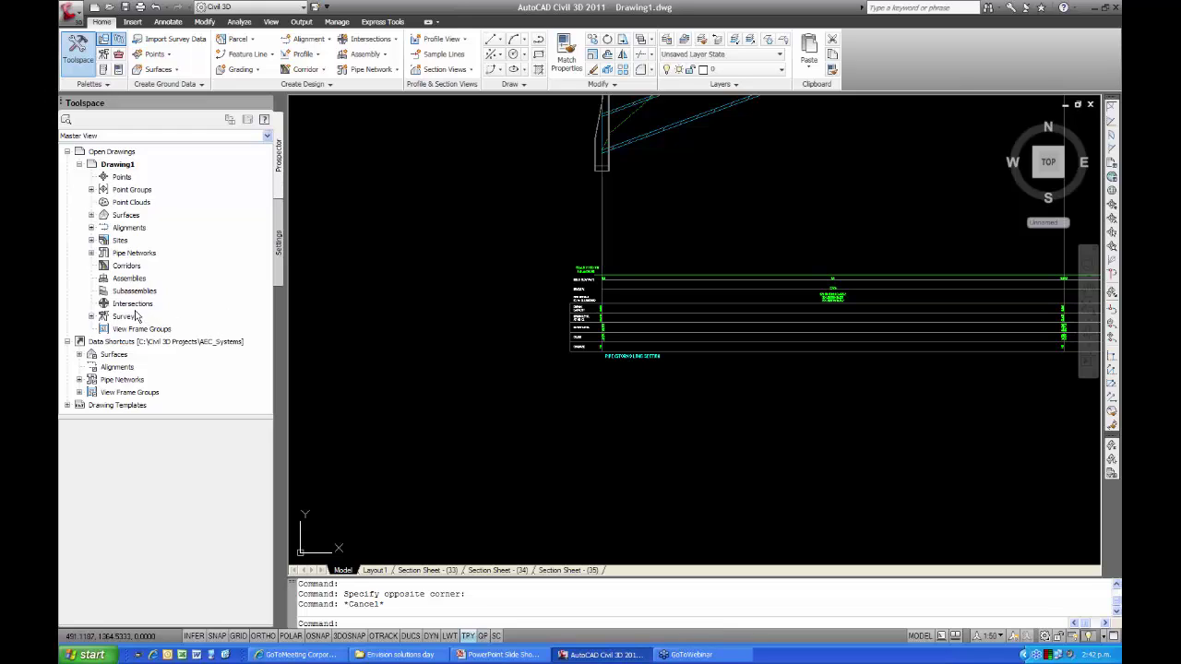
pyautogui.click(91, 253)
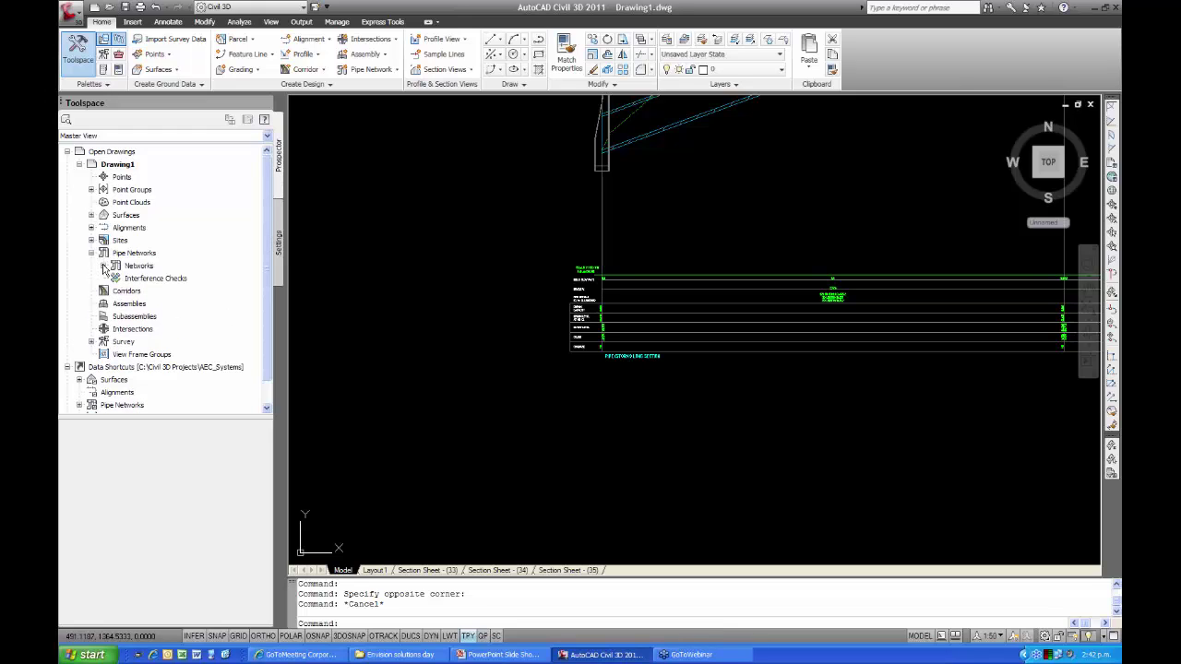
pyautogui.click(105, 267)
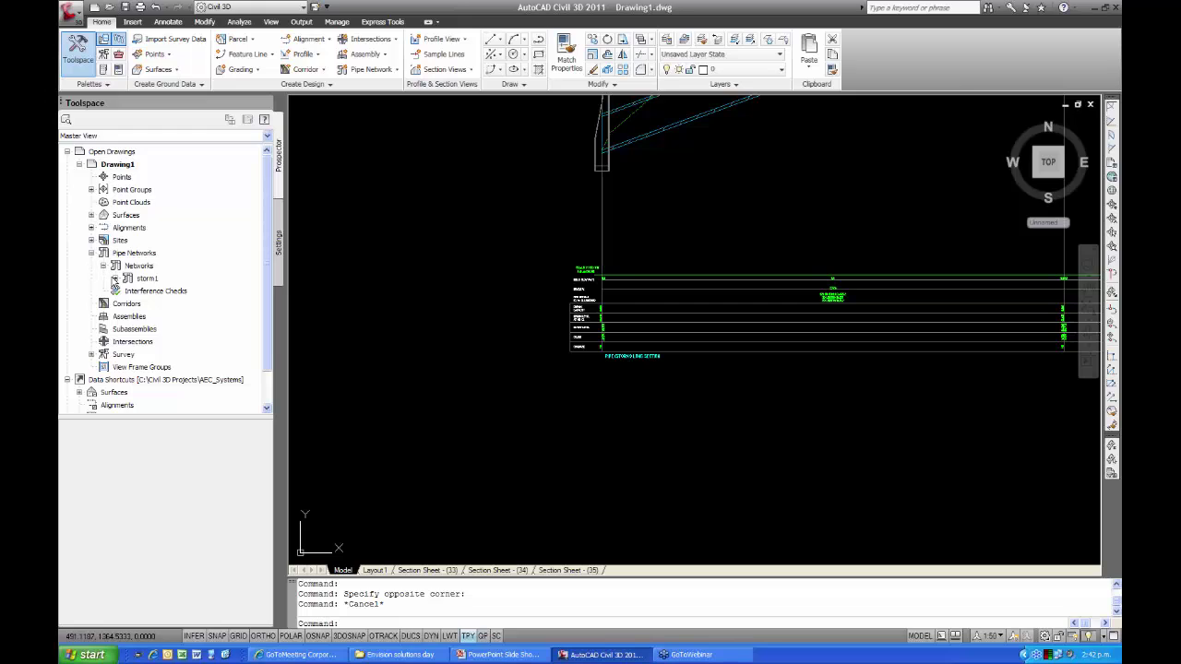
pyautogui.click(115, 278)
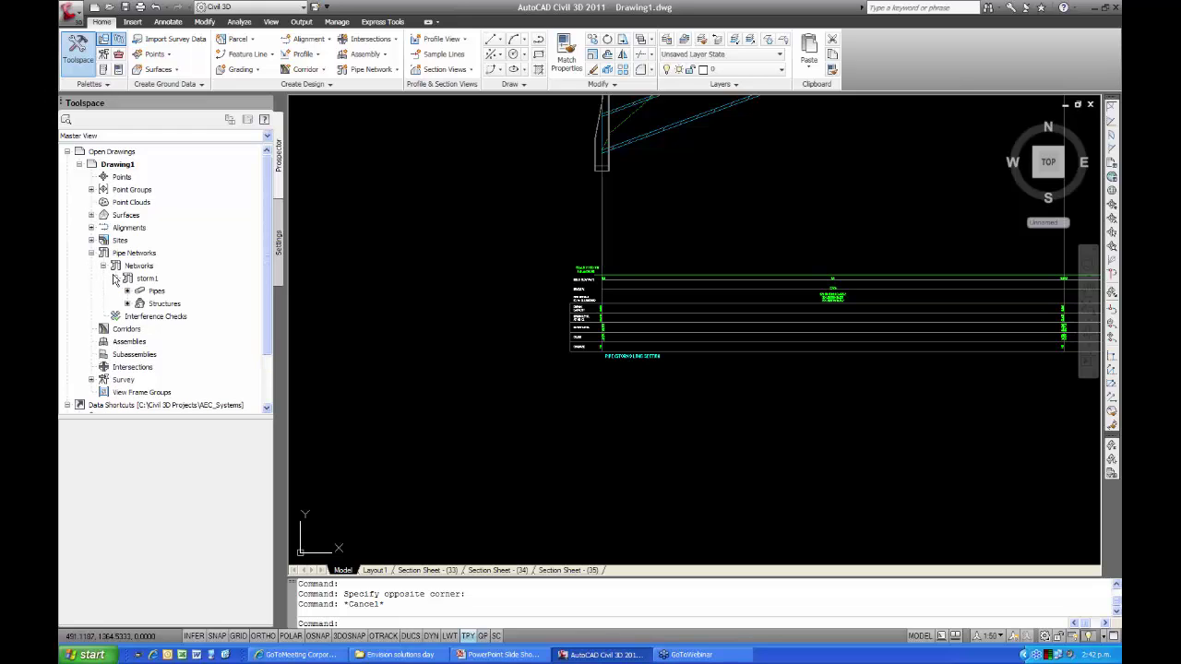
pyautogui.click(162, 304)
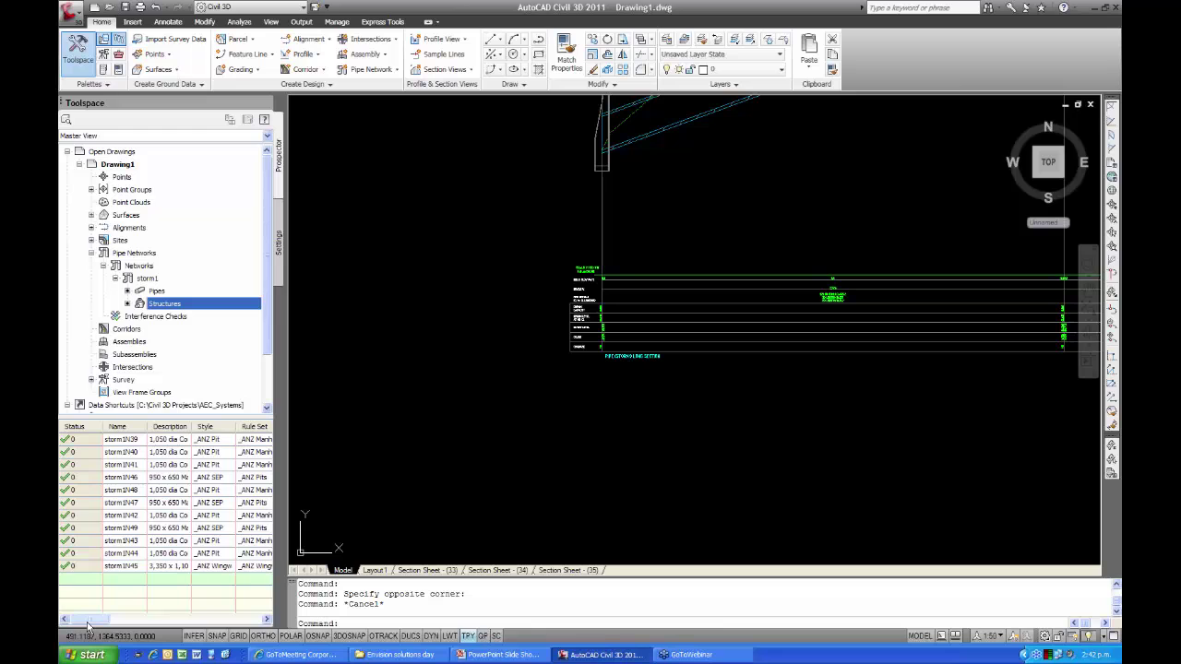
# Widen the Reference Alignment column and select all 11 structure rows
pyautogui.moveTo(88, 627); pyautogui.dragTo(183, 627)
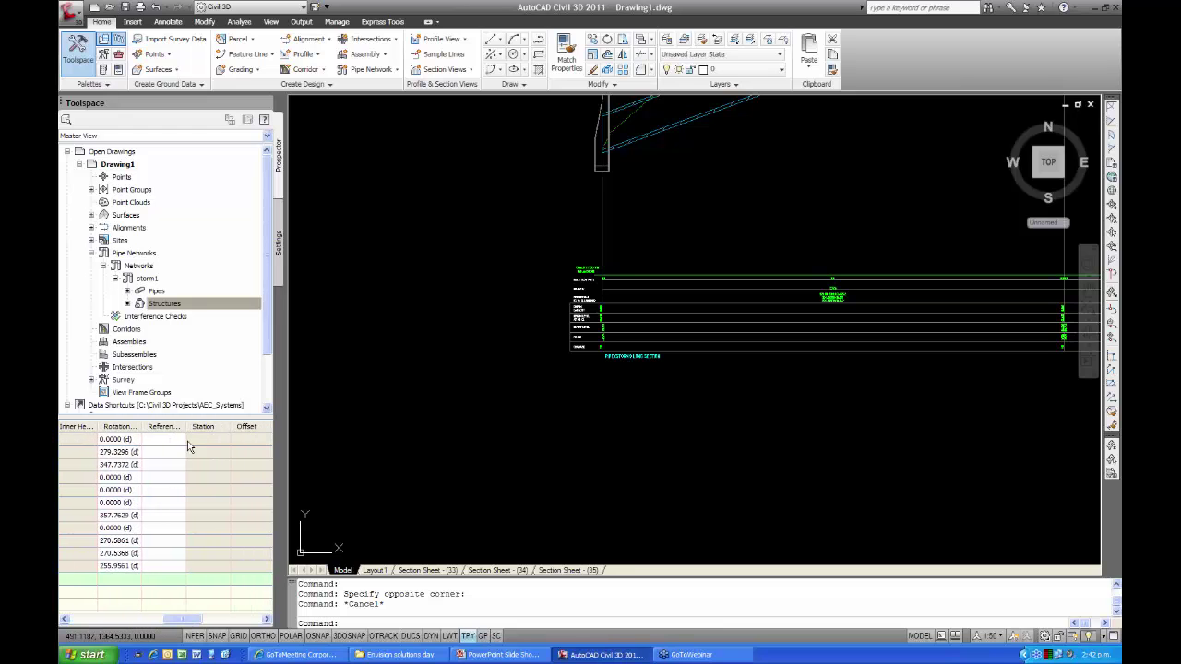
pyautogui.moveTo(186, 426); pyautogui.dragTo(232, 426)
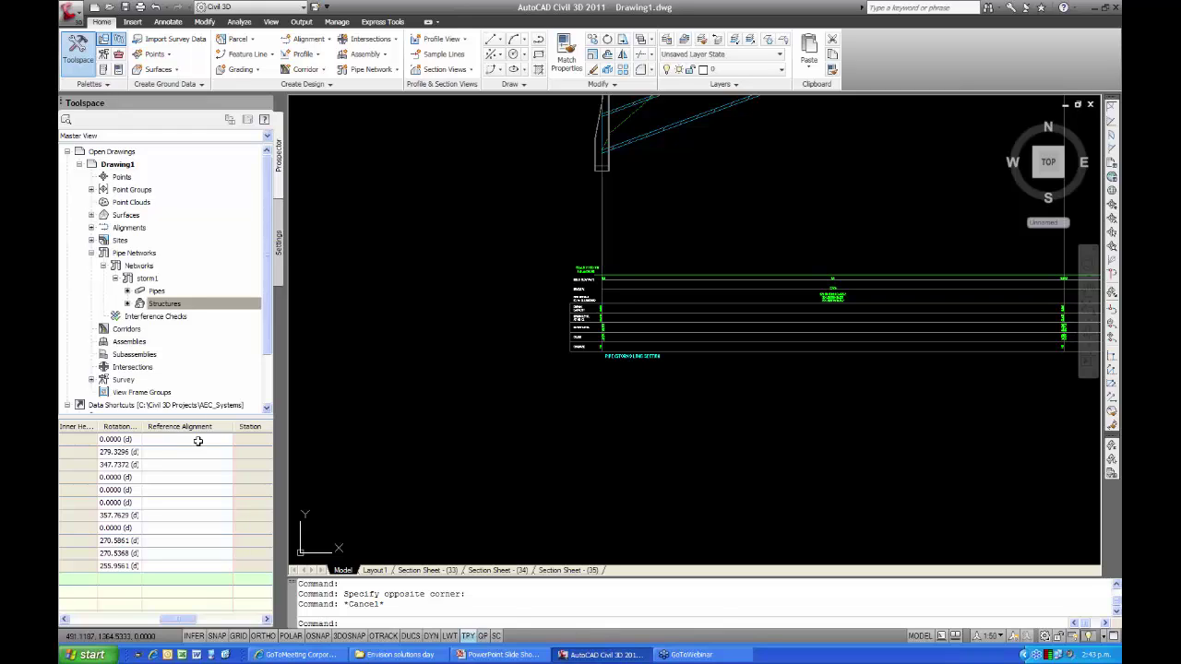
pyautogui.click(198, 441)
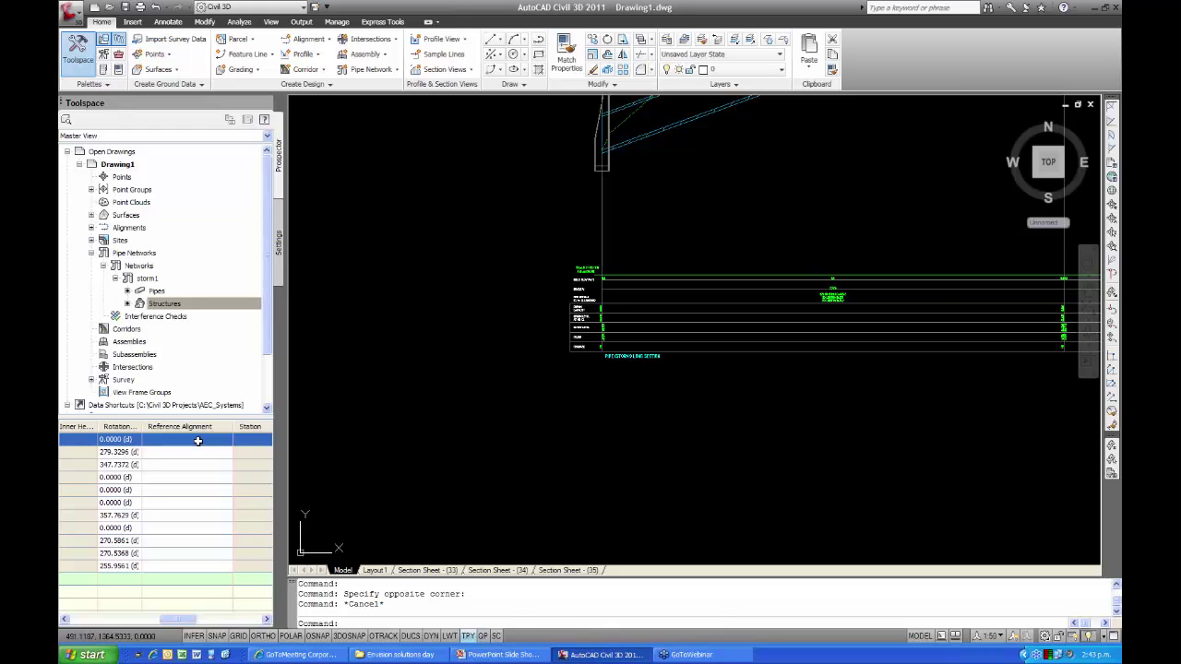
pyautogui.keyDown('shift'); pyautogui.click(190, 566); pyautogui.keyUp('shift')
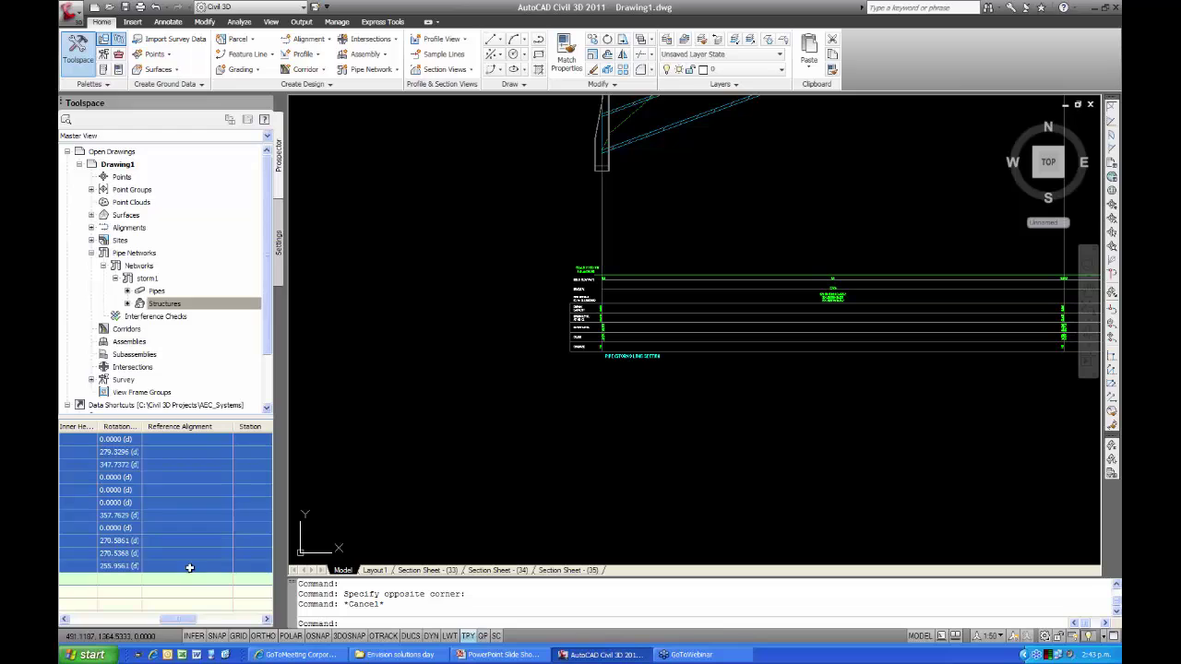
# Set the Reference Alignment of all 11 selected structures to PIPE (storm1)
pyautogui.rightClick(189, 432)
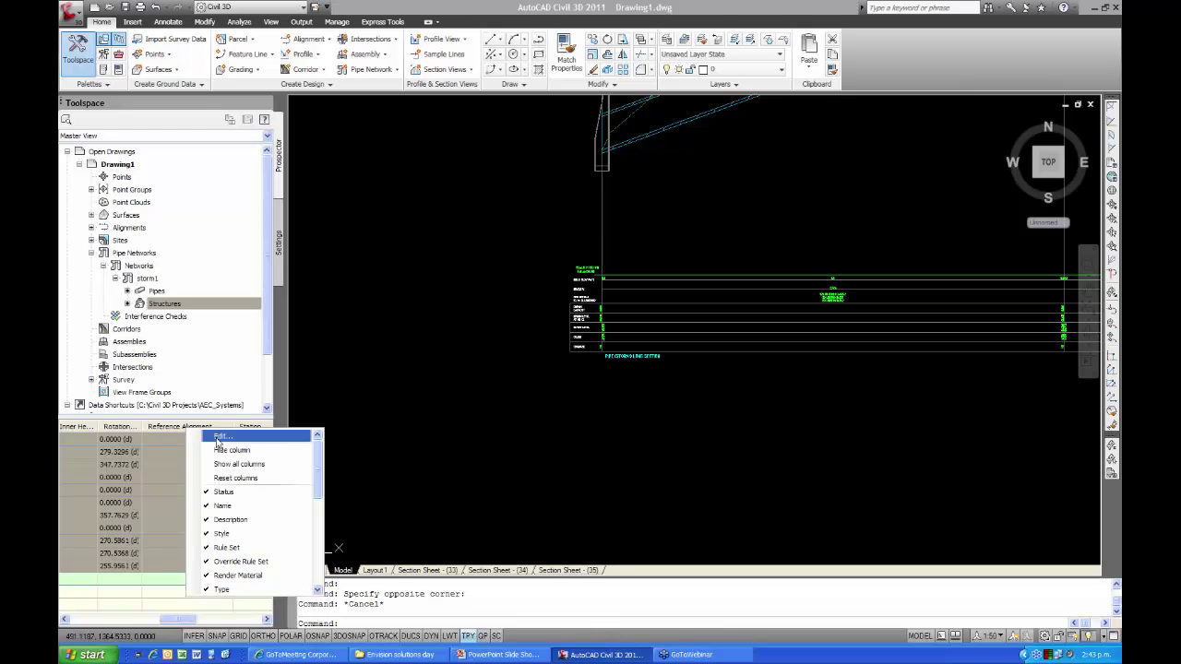
pyautogui.click(215, 442)
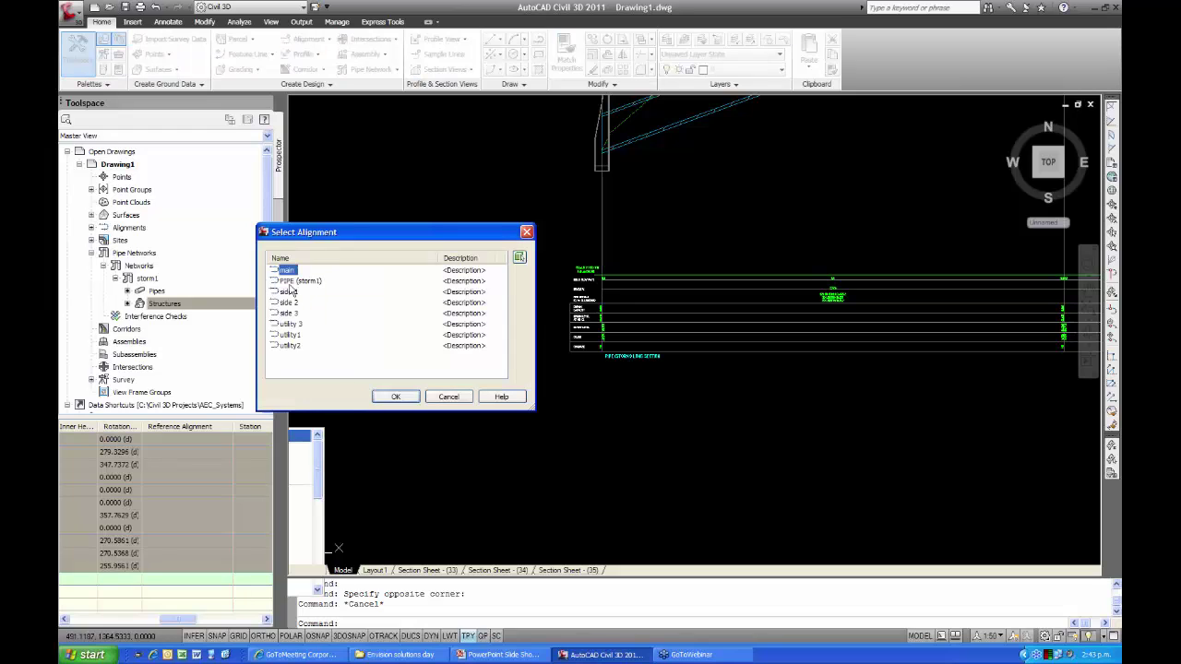
pyautogui.click(299, 280)
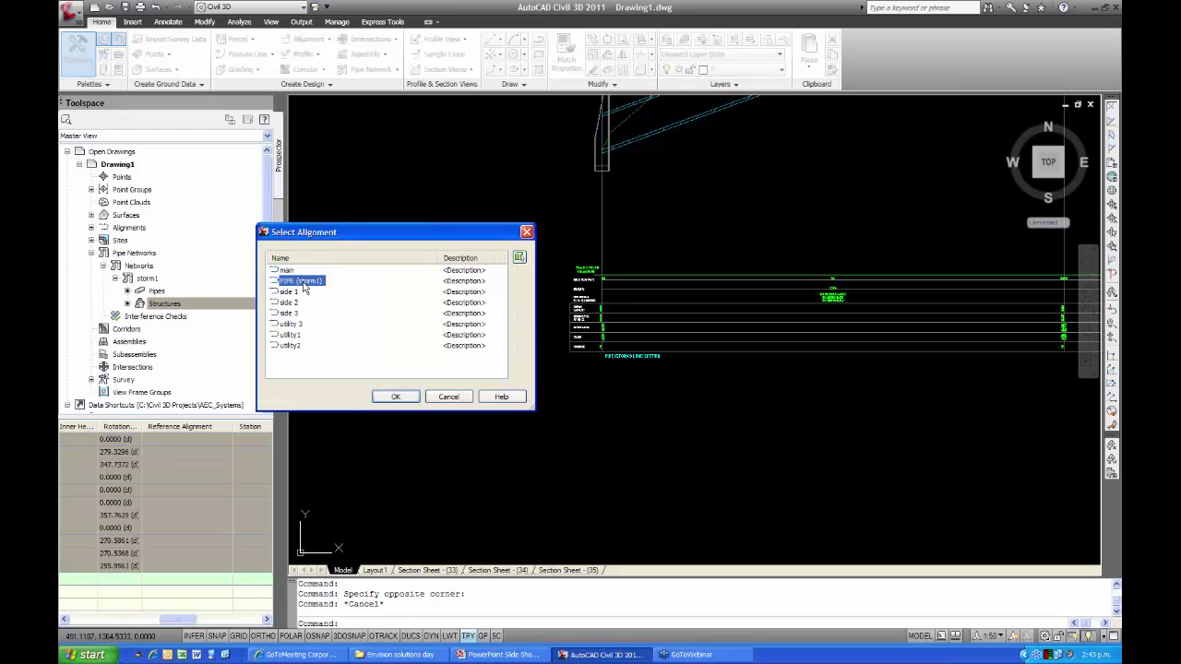
pyautogui.click(396, 397)
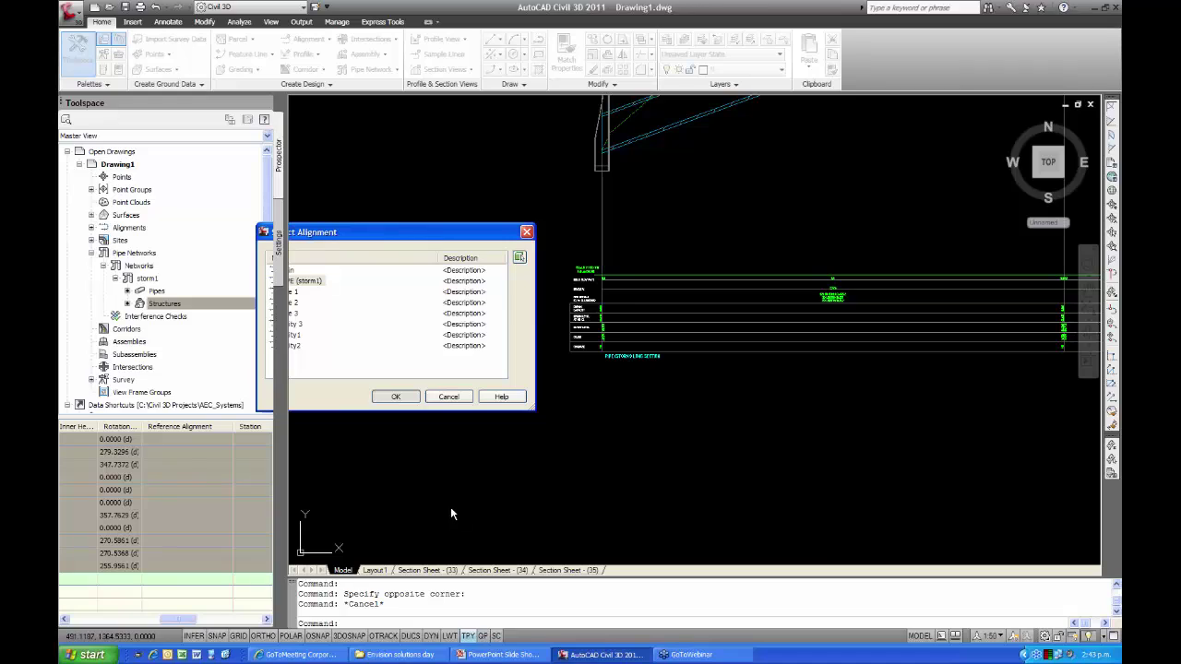
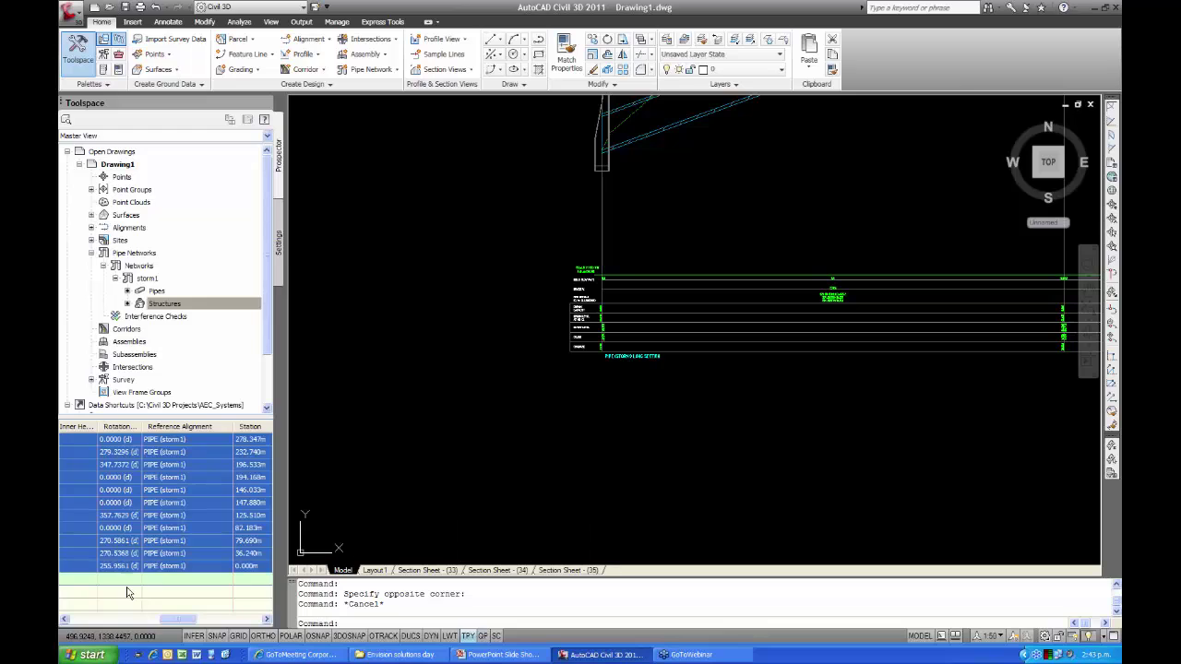
# Clear the selected structure rows and pan the profile to read the data band cover values
pyautogui.click(186, 600)
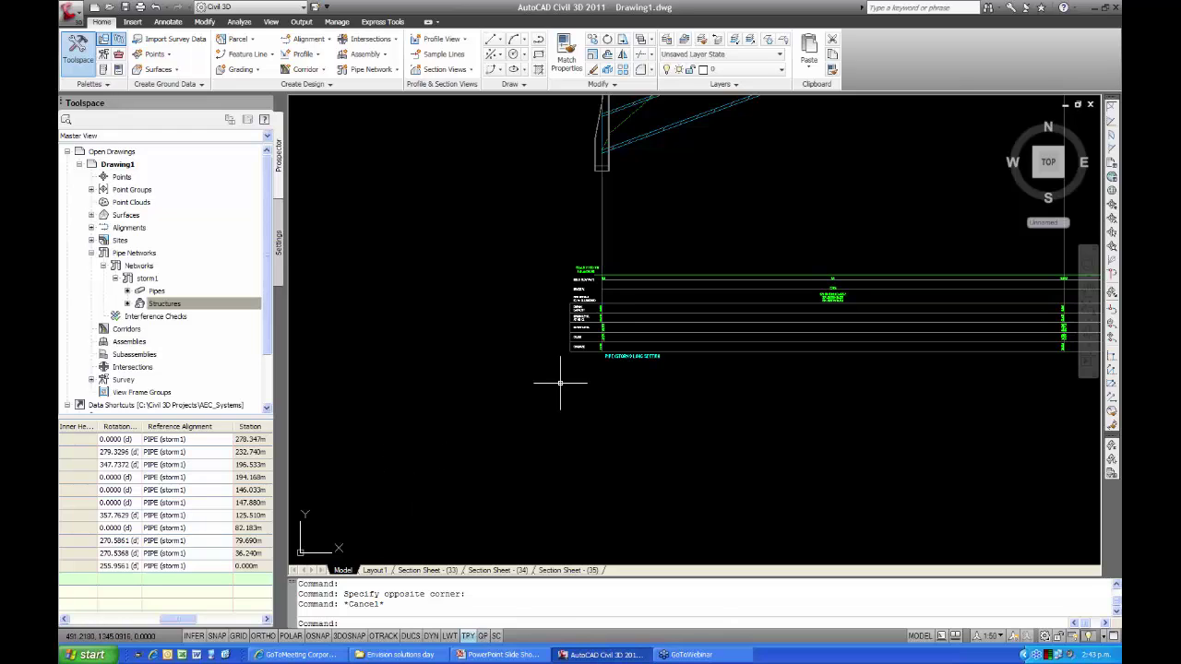
pyautogui.scroll(8, 602, 351)
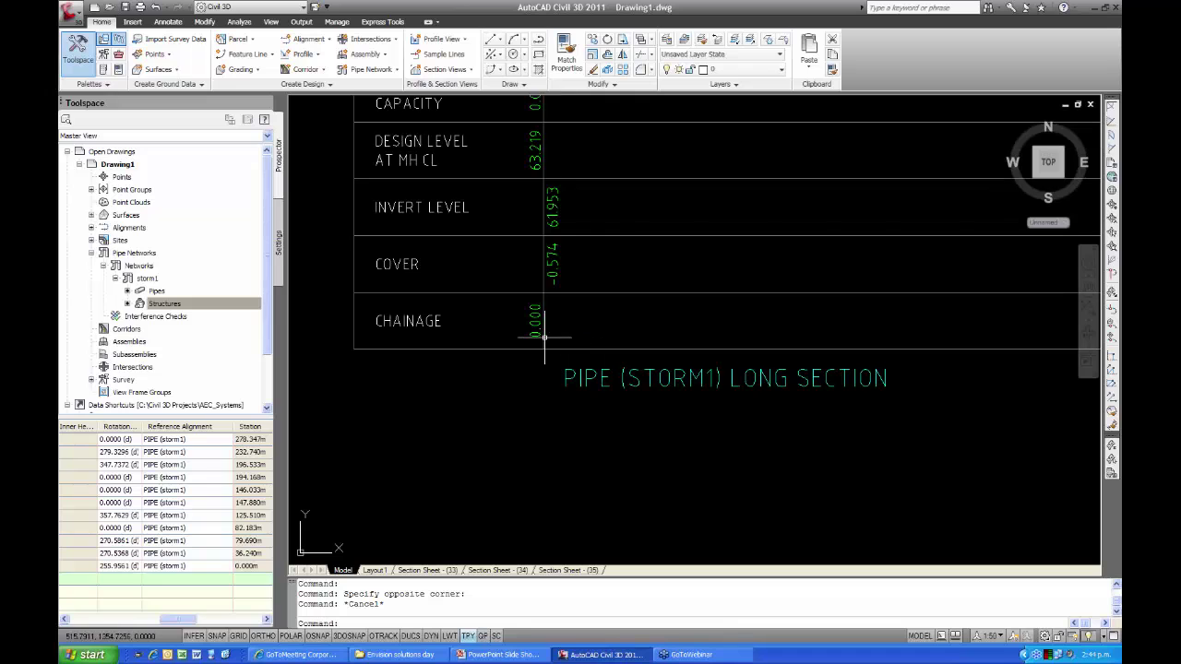
pyautogui.scroll(-6, 544, 337)
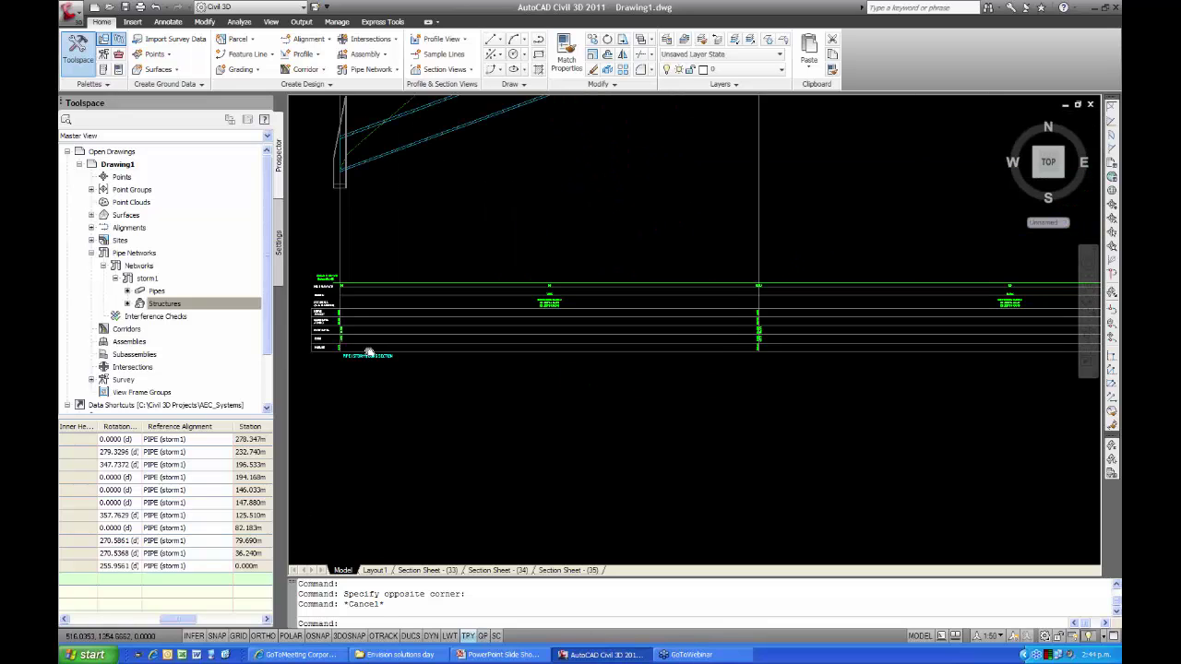
pyautogui.scroll(8, 720, 351)
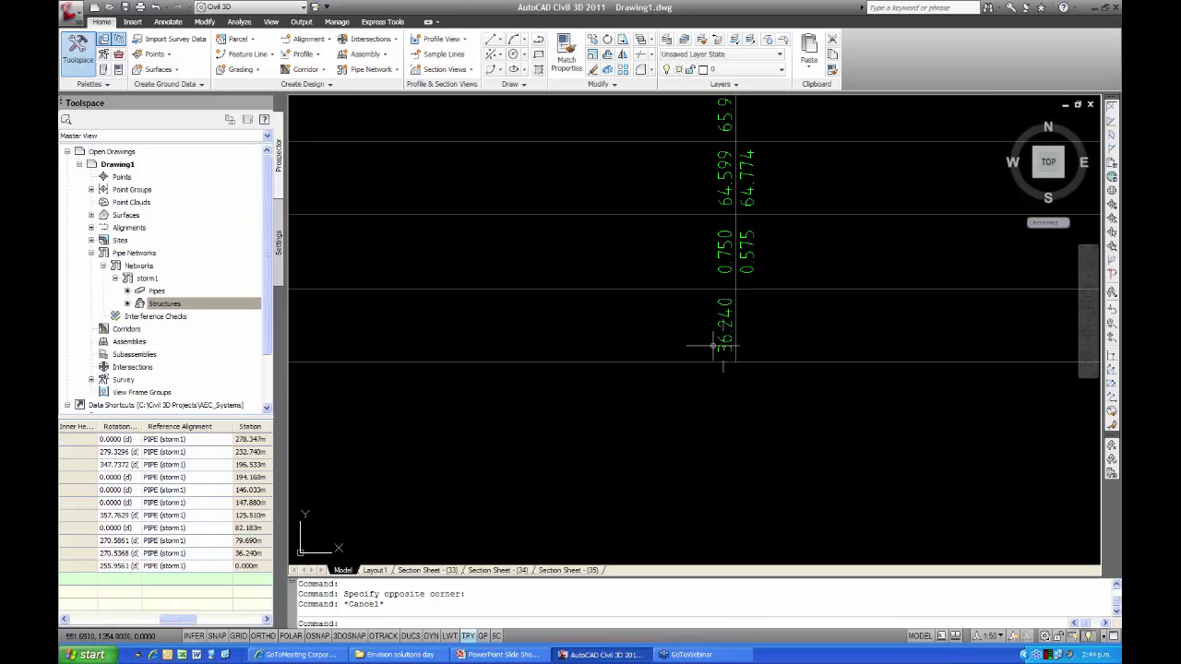
pyautogui.scroll(4, 724, 346)
pyautogui.moveTo(704, 340); pyautogui.dragTo(527, 501, button='middle')
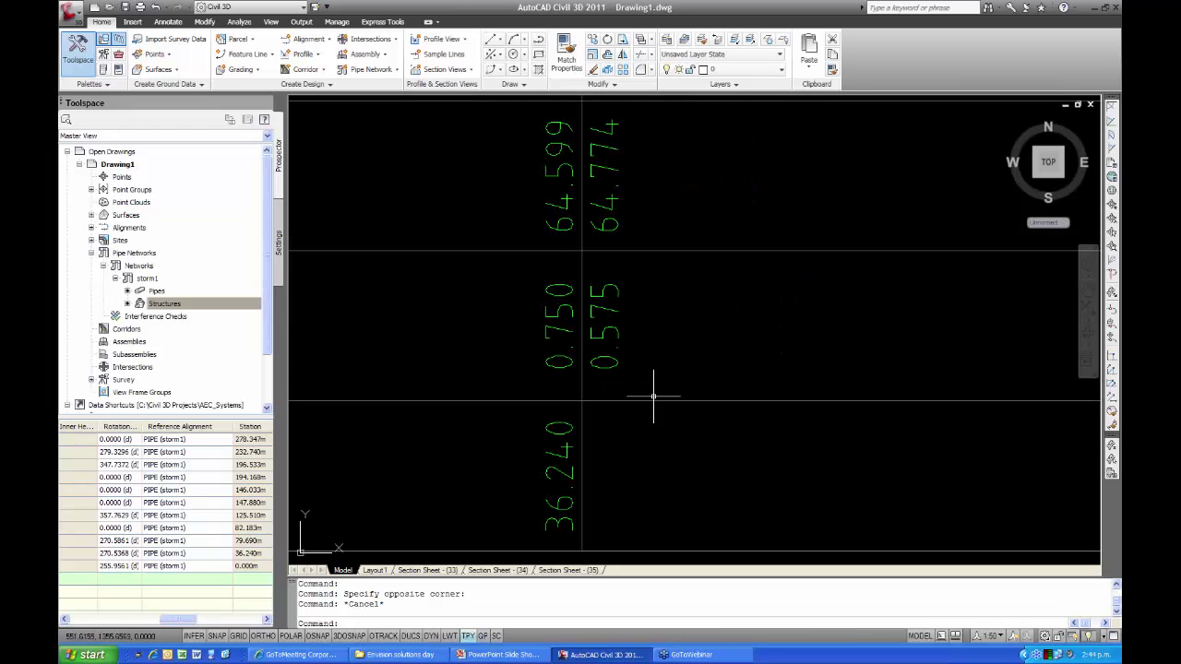
pyautogui.scroll(-3, 609, 355)
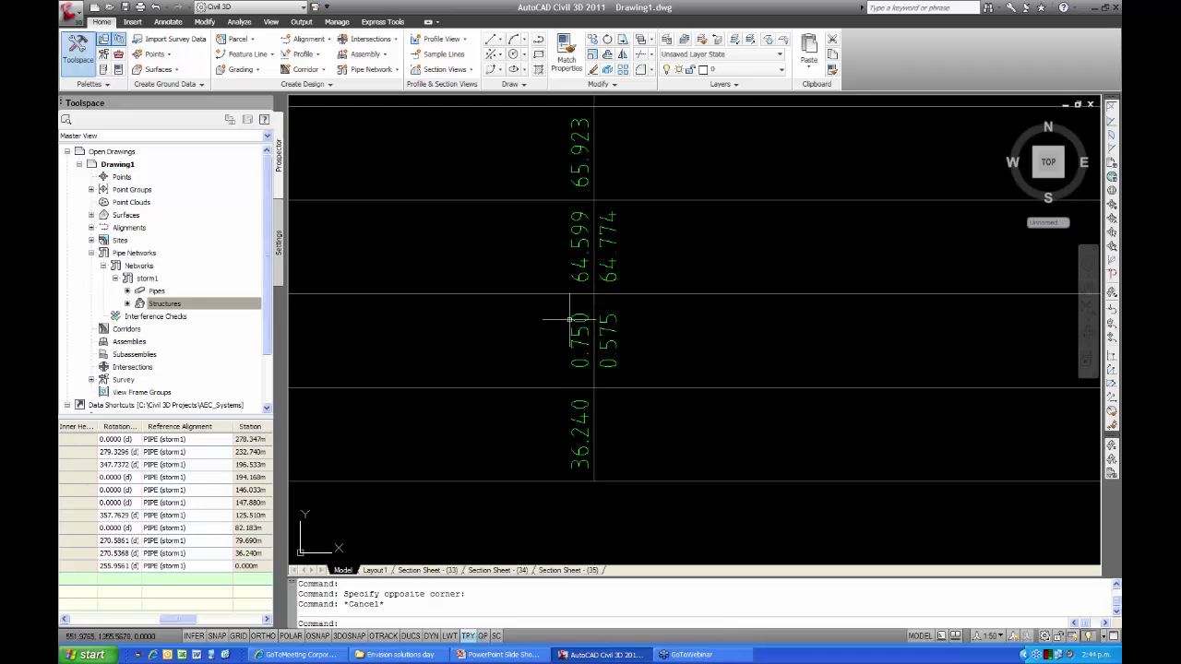
pyautogui.scroll(-4, 581, 327)
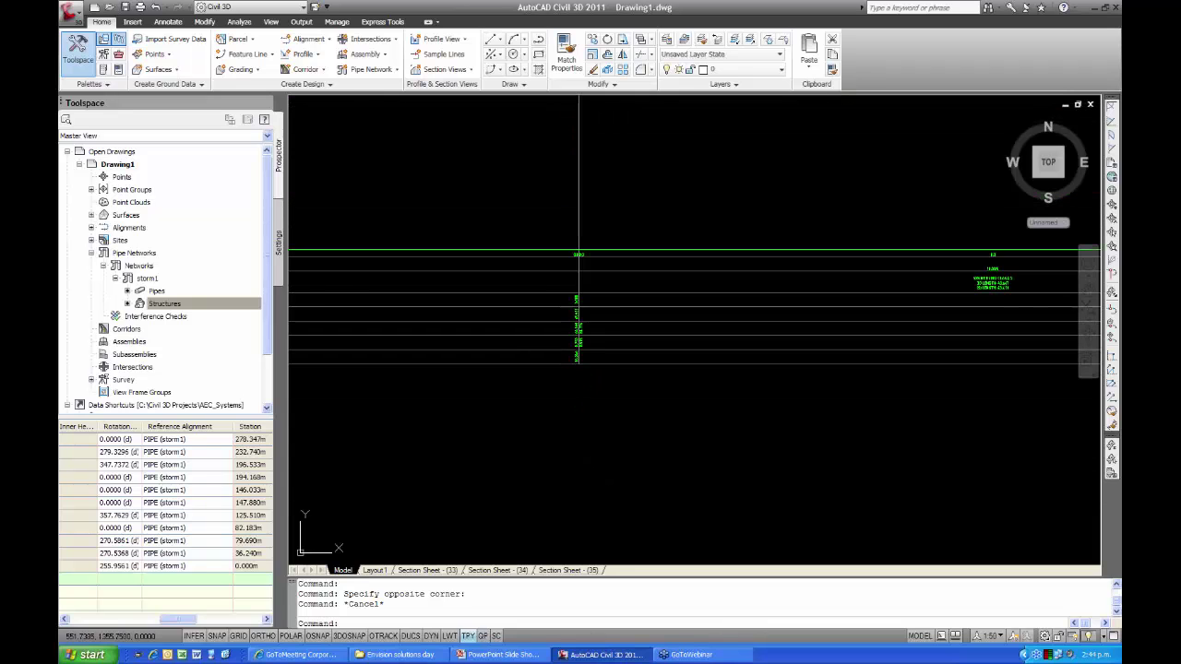
pyautogui.scroll(6, 567, 316)
pyautogui.moveTo(548, 264); pyautogui.dragTo(520, 406, button='middle')
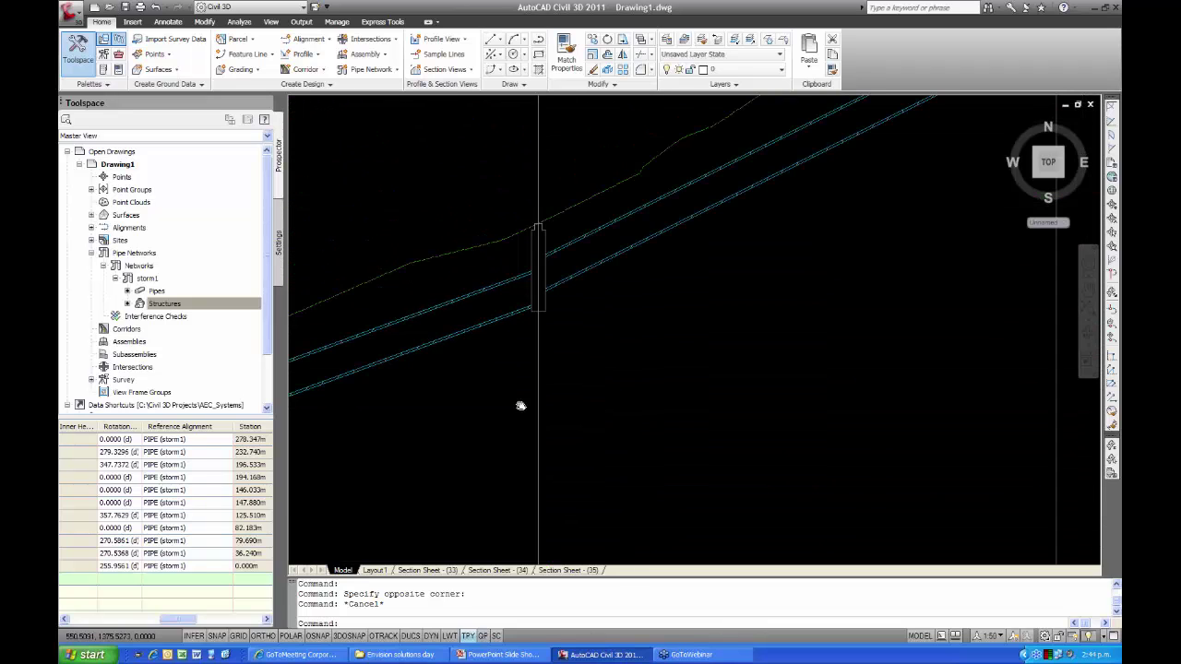
# Grip-stretch the storm1 manhole's bottom to a lower level, then cancel with Esc
pyautogui.click(536, 312)
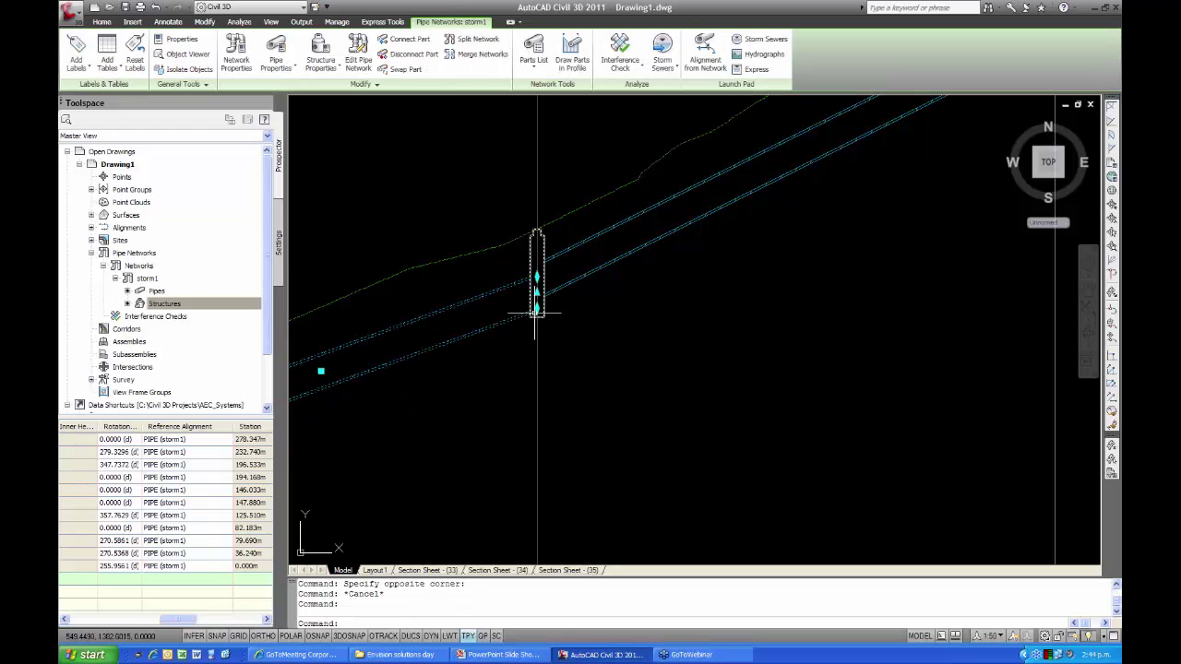
pyautogui.click(537, 308)
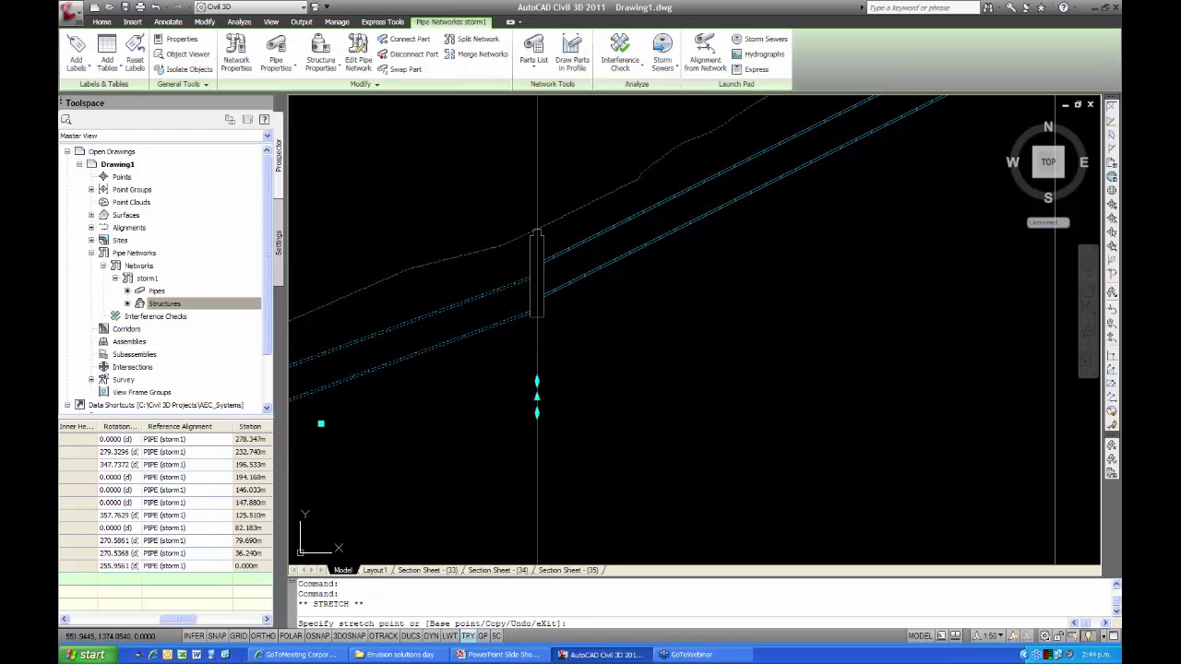
pyautogui.click(530, 439)
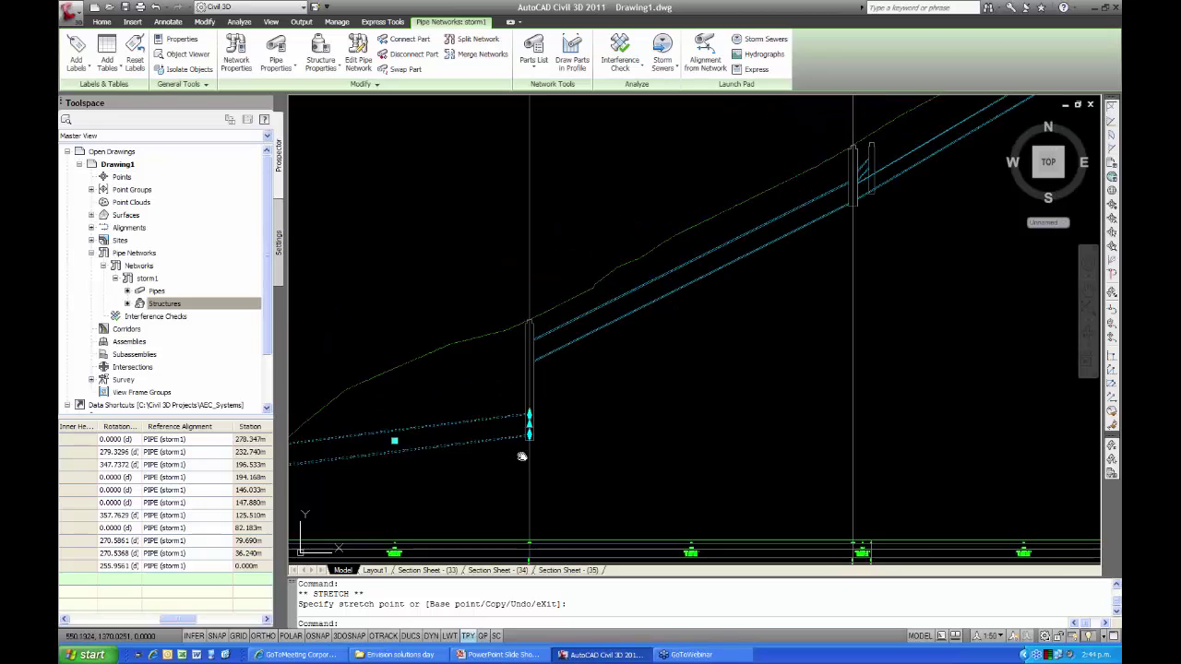
pyautogui.moveTo(522, 457)
pyautogui.mouseDown(button='middle')
pyautogui.moveTo(542, 375)
pyautogui.moveTo(551, 182)
pyautogui.mouseUp(button='middle')
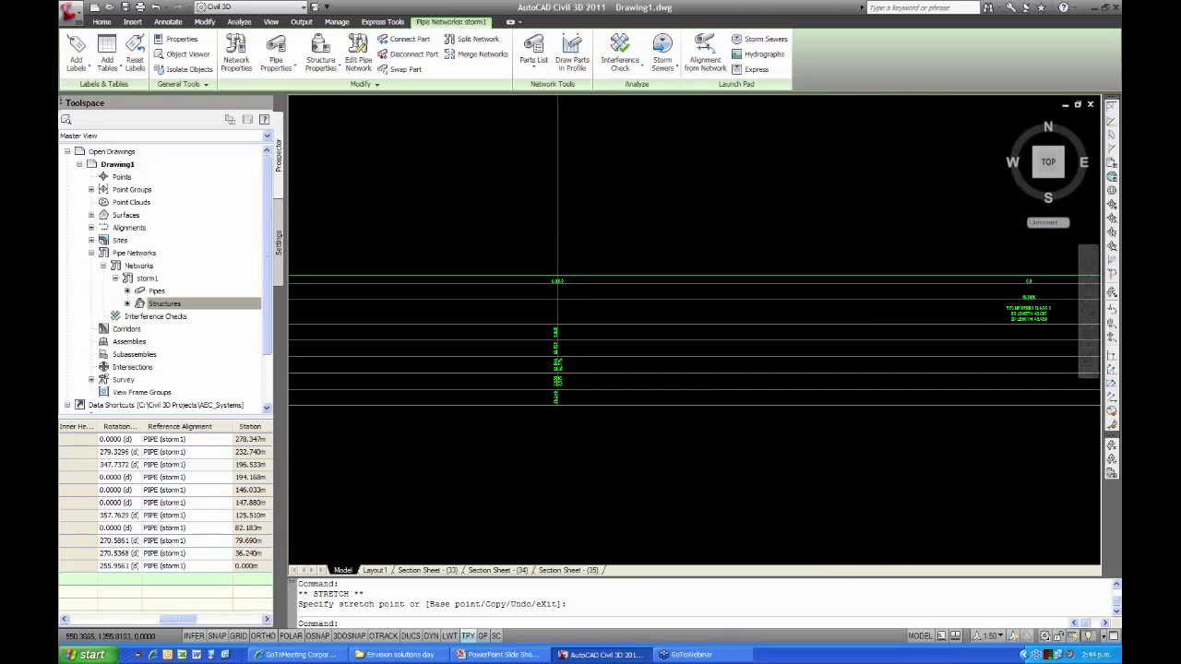
pyautogui.scroll(3, 560, 388)
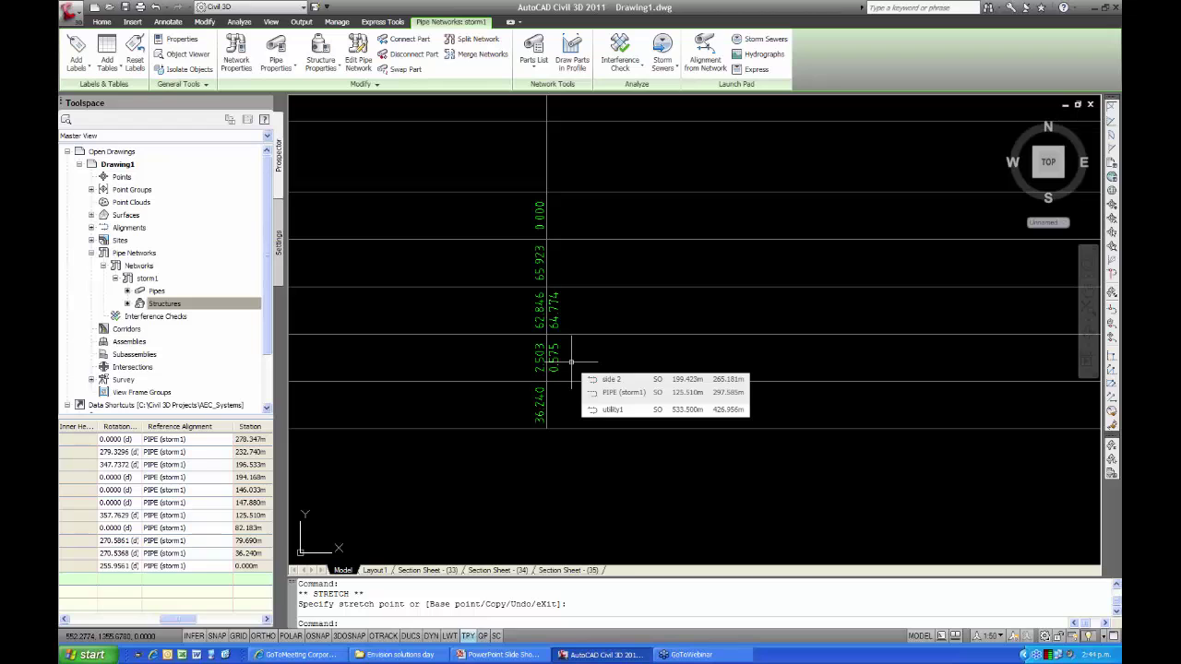
pyautogui.scroll(-6, 571, 361)
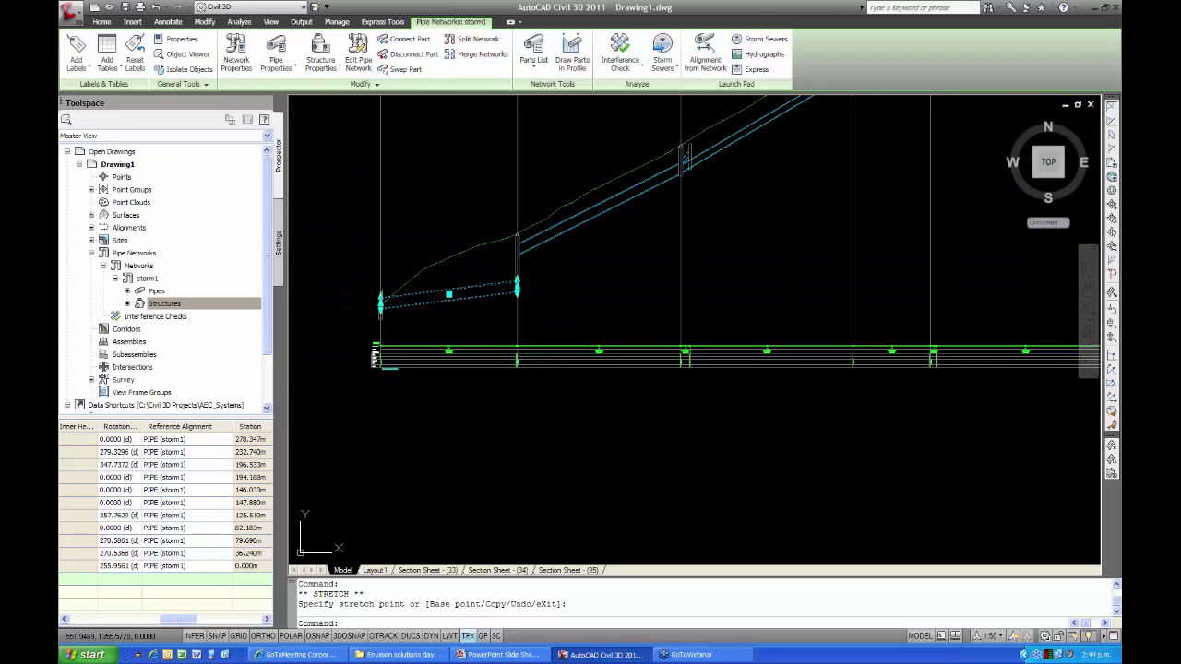
pyautogui.moveTo(559, 322); pyautogui.dragTo(581, 387, button='middle')
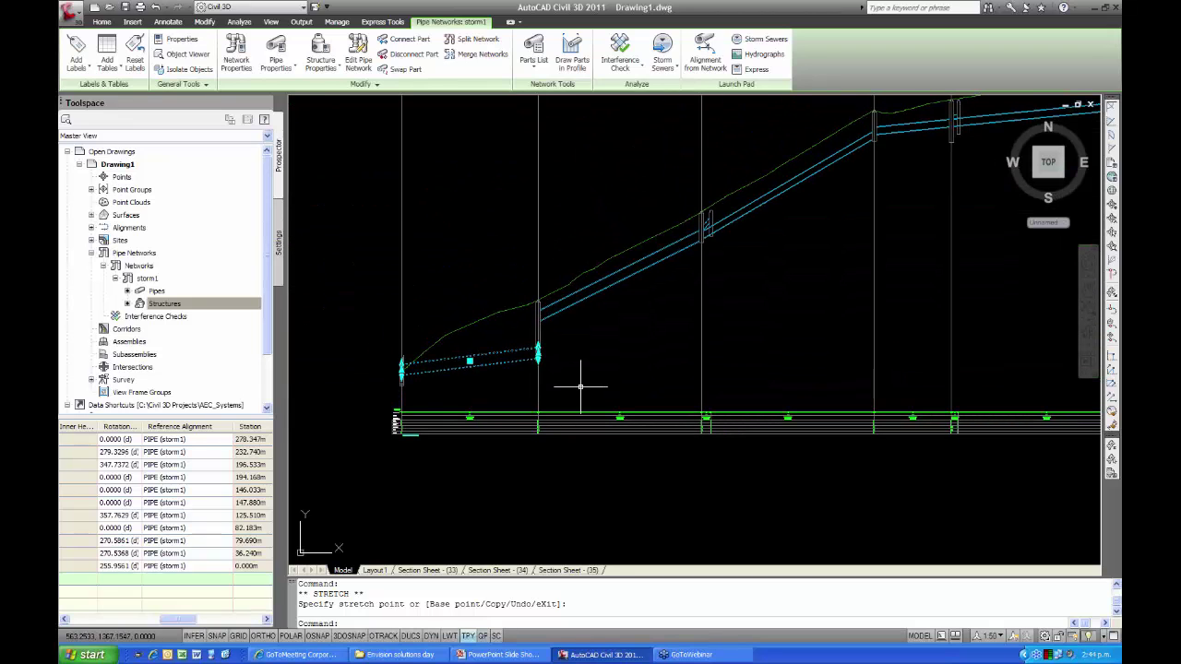
pyautogui.press('Escape')
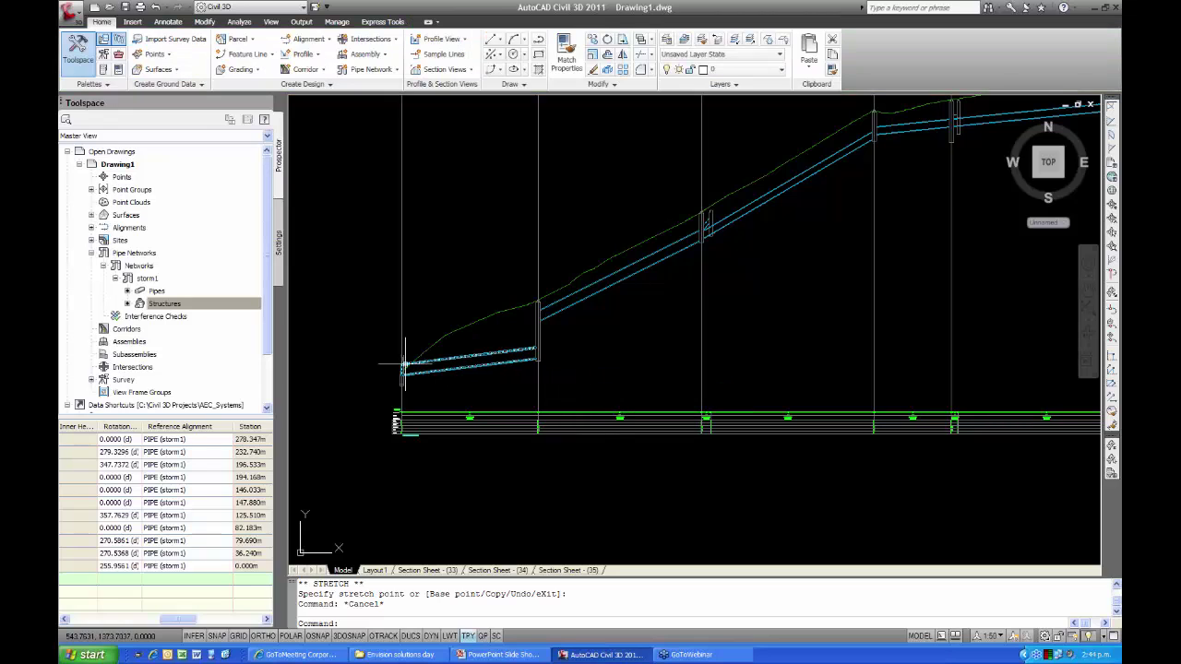
pyautogui.scroll(-4, 403, 364)
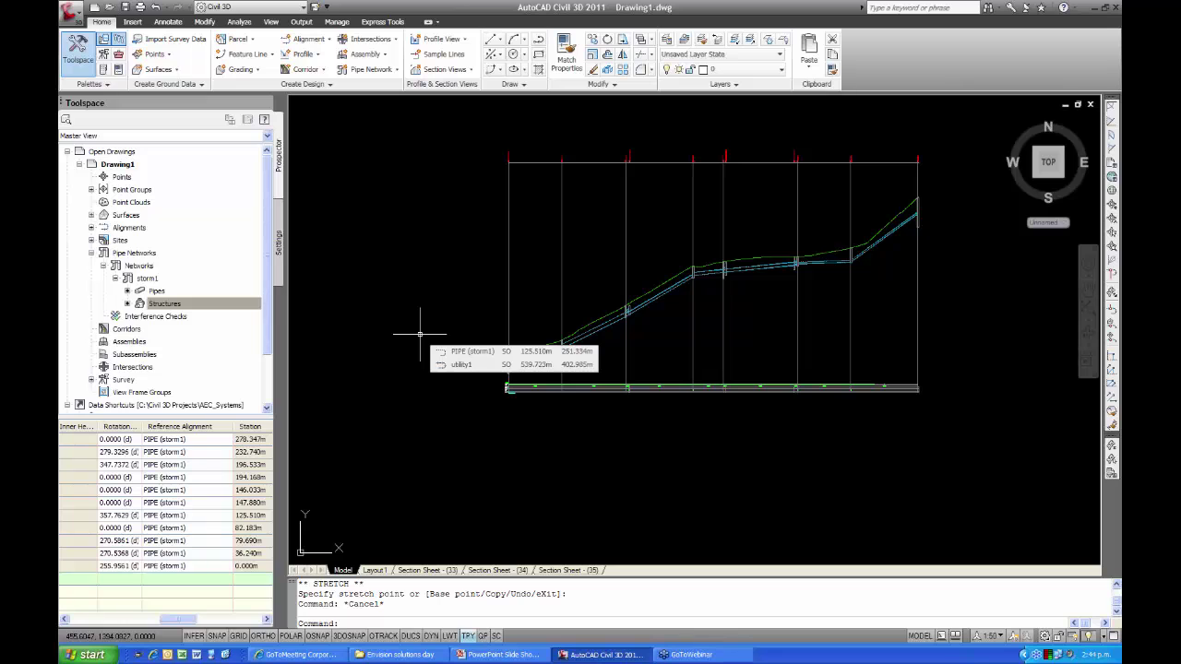
pyautogui.scroll(-3, 419, 334)
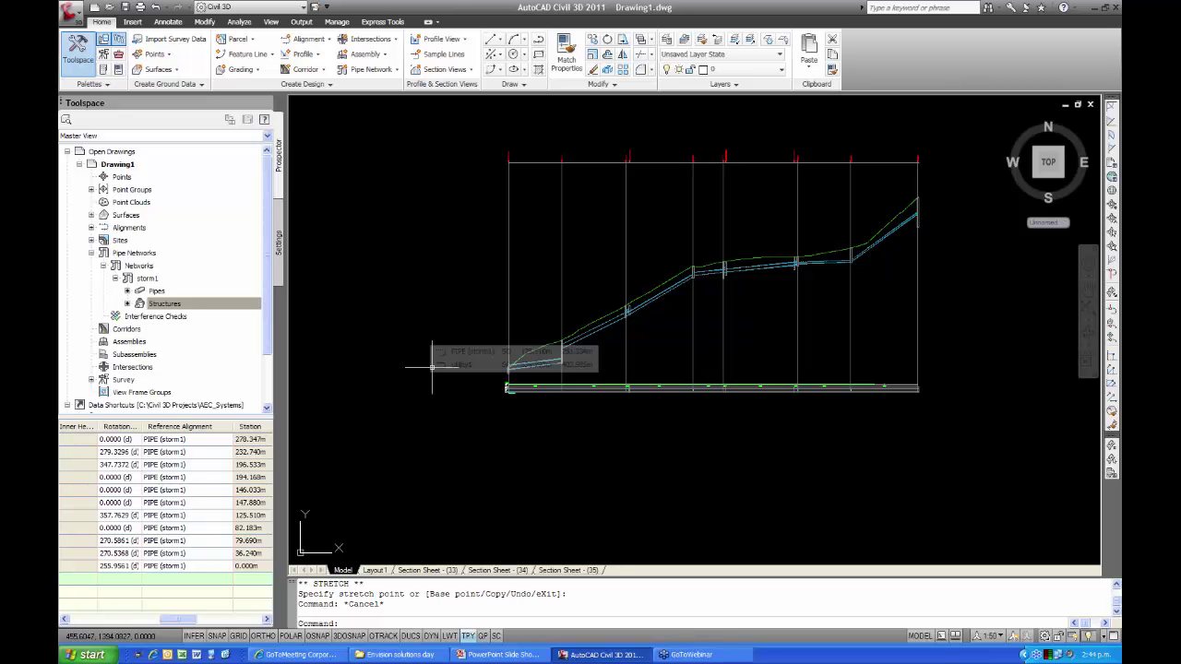
pyautogui.moveTo(475, 351)
pyautogui.mouseDown(button='middle')
pyautogui.moveTo(635, 354)
pyautogui.moveTo(668, 299)
pyautogui.mouseUp(button='middle')
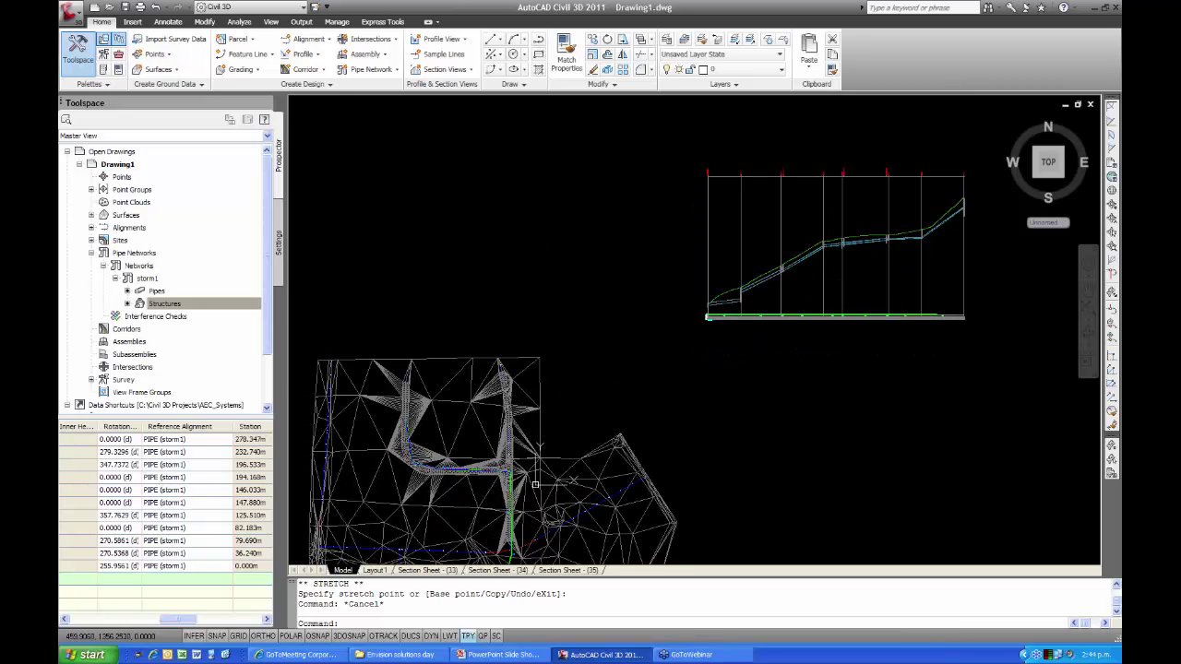
pyautogui.moveTo(391, 489); pyautogui.dragTo(441, 407, button='middle')
pyautogui.scroll(6, 441, 407)
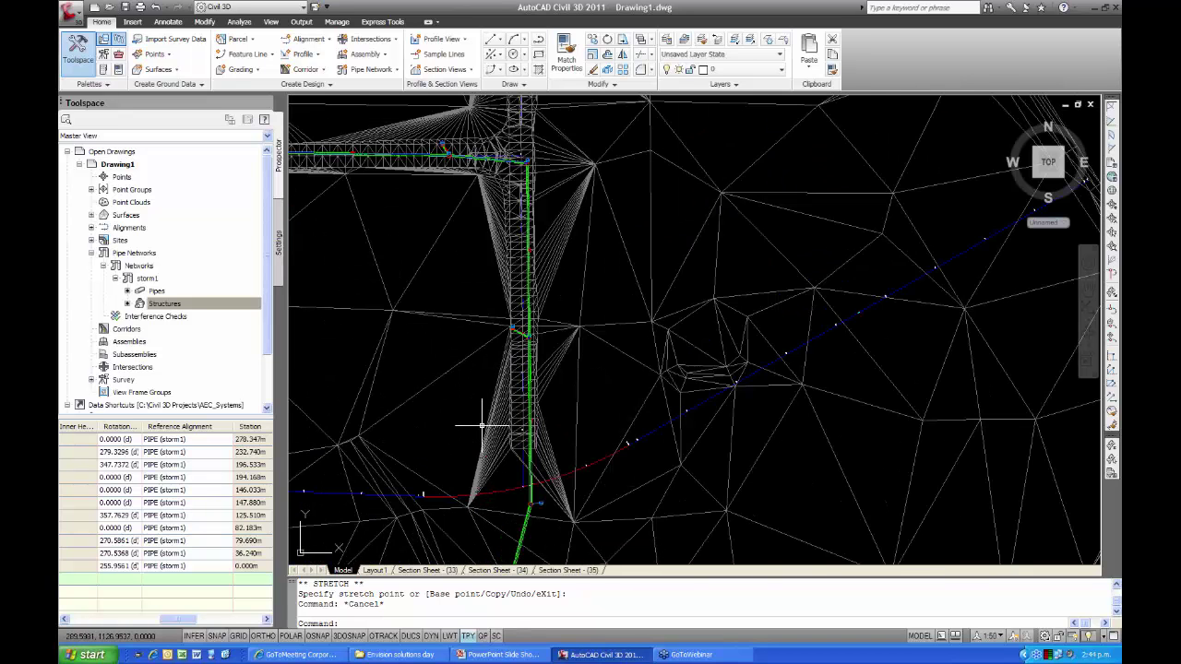
# Create network 'crossing' on eg with road, with _ANZ Pit Name and _ANZ Pipe Name label styles
pyautogui.moveTo(482, 426)
pyautogui.click(369, 70)
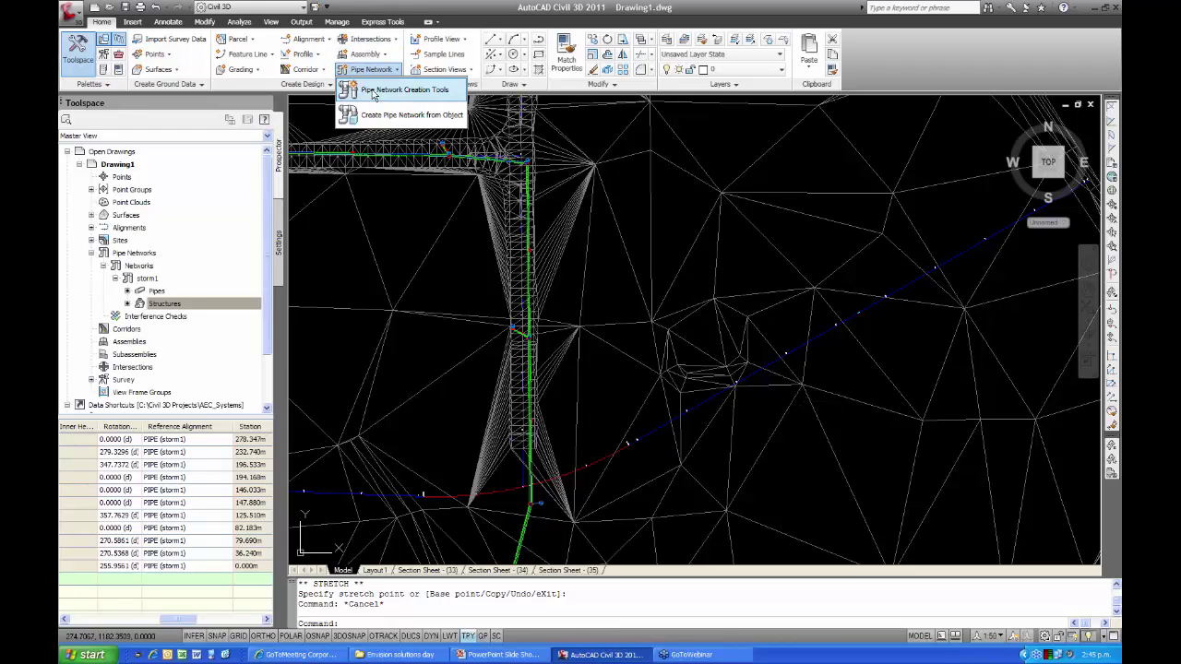
pyautogui.click(388, 90)
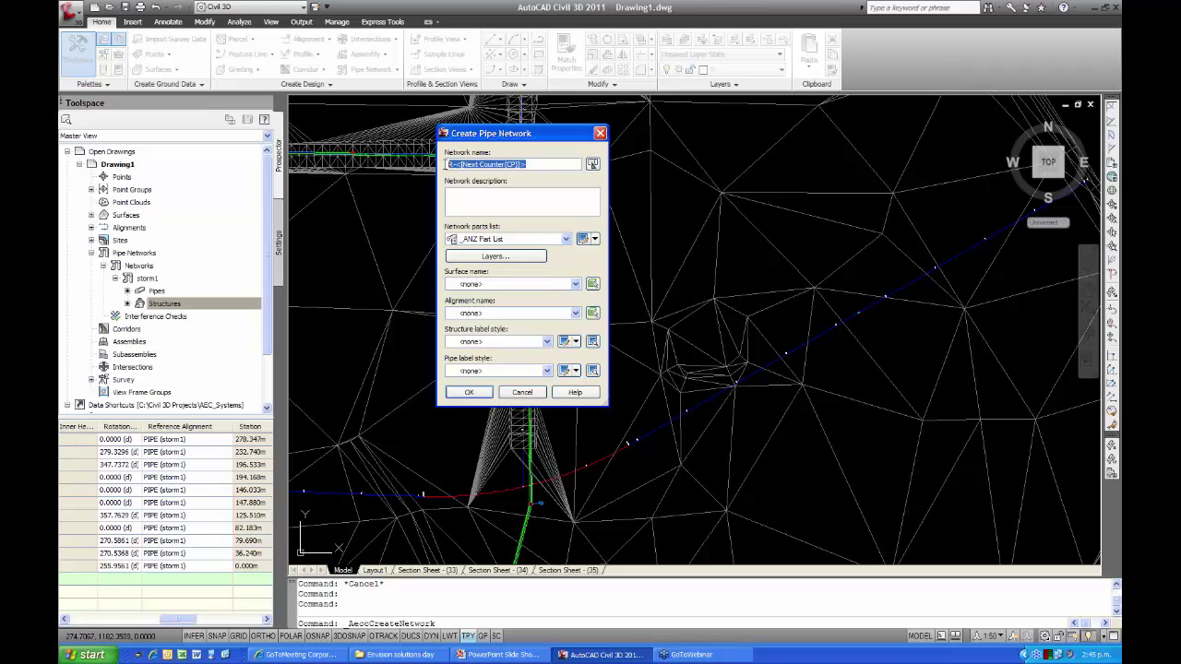
pyautogui.write('crossing')
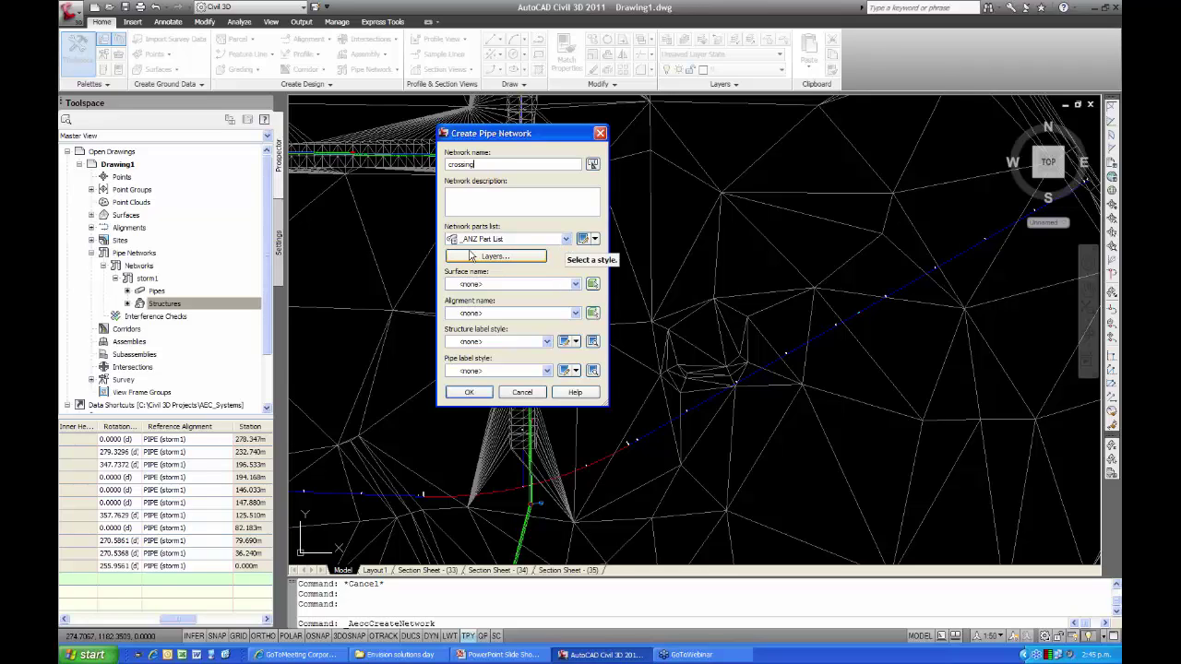
pyautogui.click(577, 285)
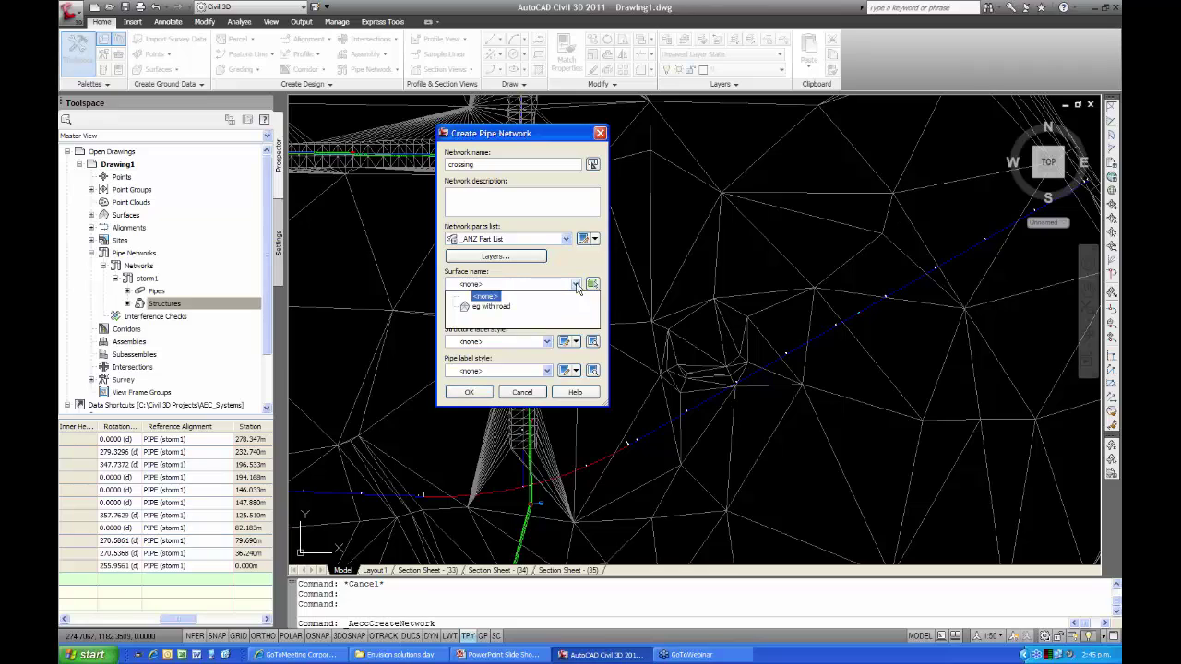
pyautogui.click(498, 306)
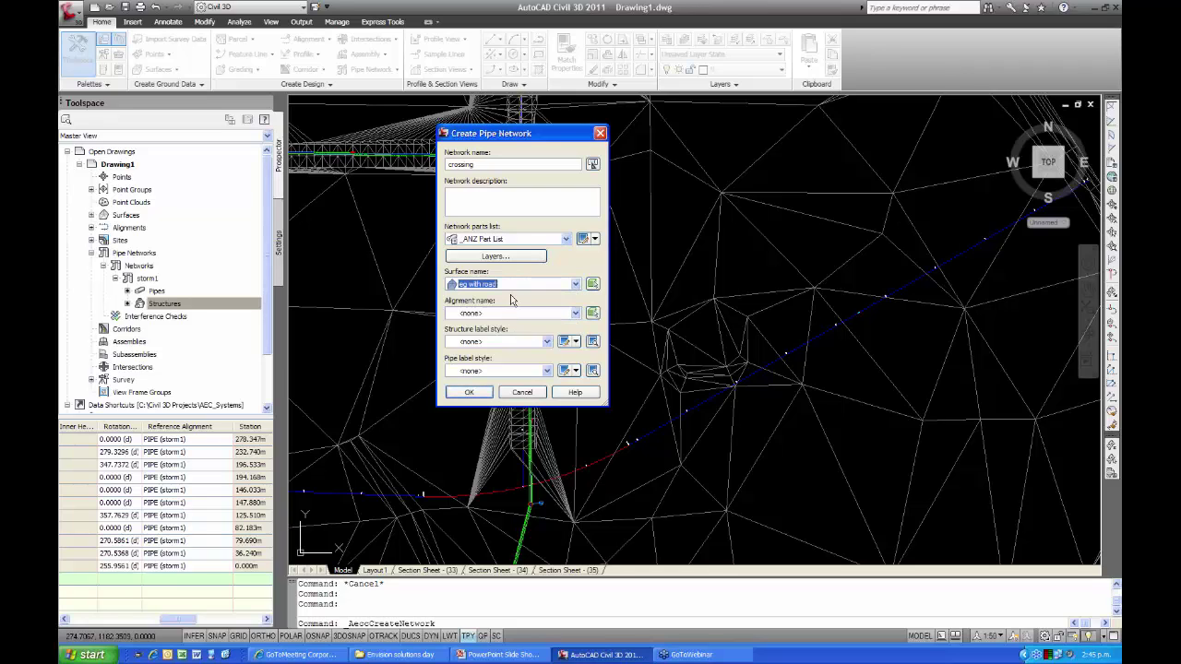
pyautogui.click(547, 342)
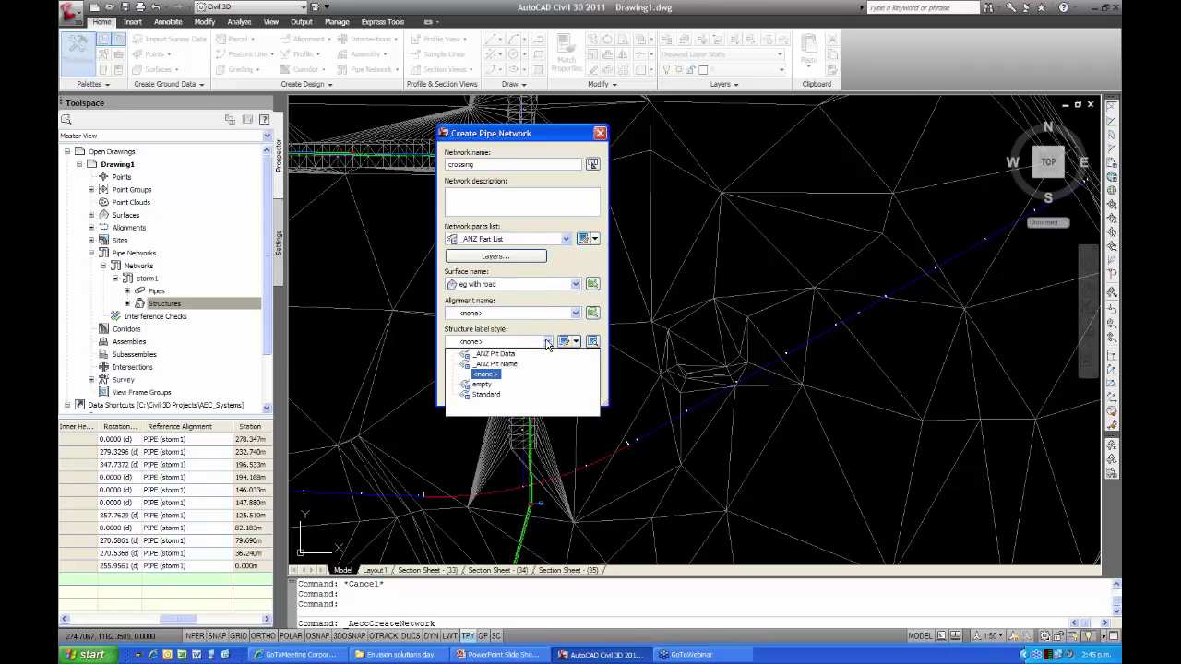
pyautogui.click(498, 366)
pyautogui.click(547, 371)
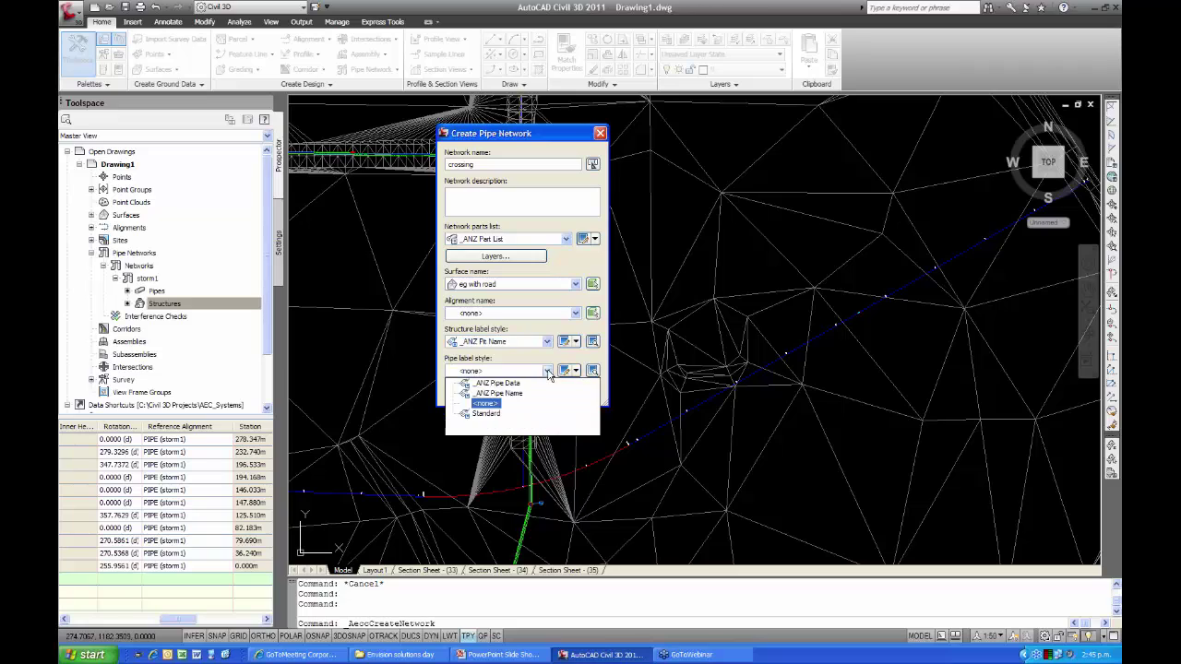
pyautogui.click(507, 395)
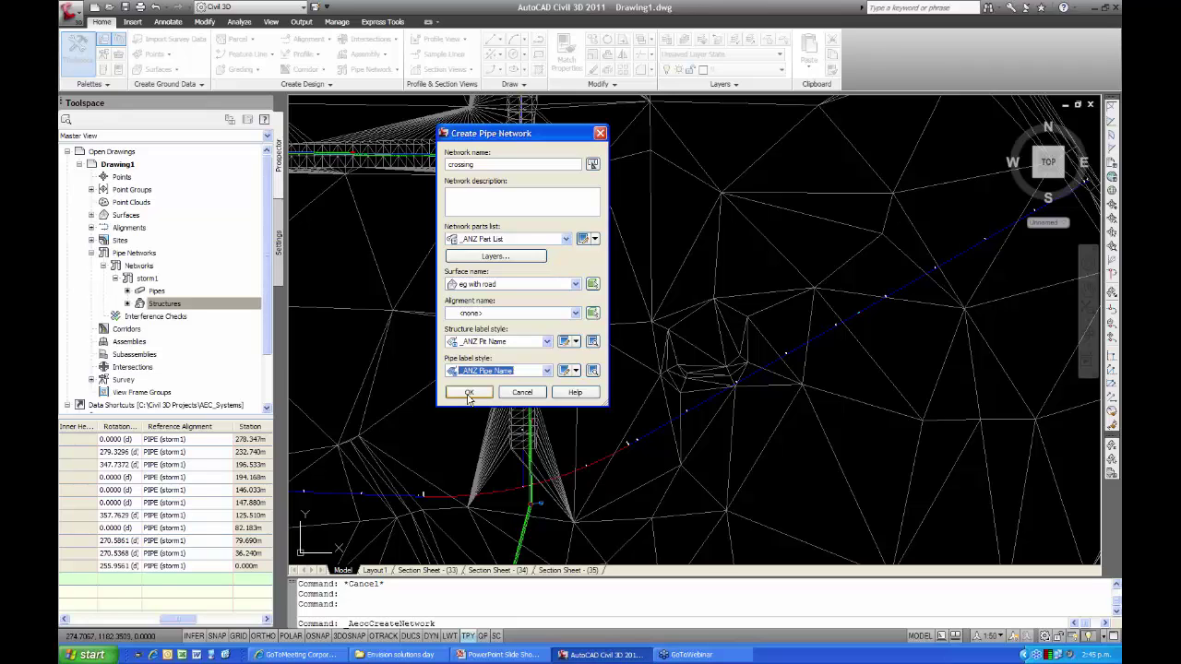
pyautogui.click(469, 392)
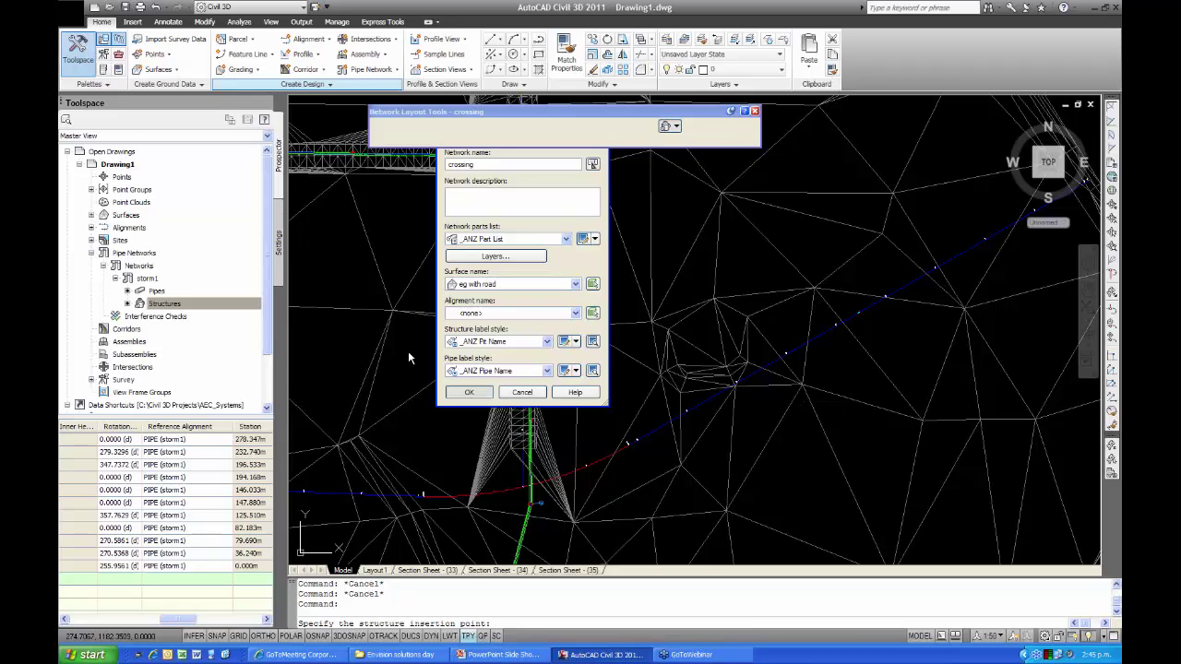
# Create the network, select 65 NB UPVC PN 9 pipe, and set drawing to Pipes Only
pyautogui.press('Return')
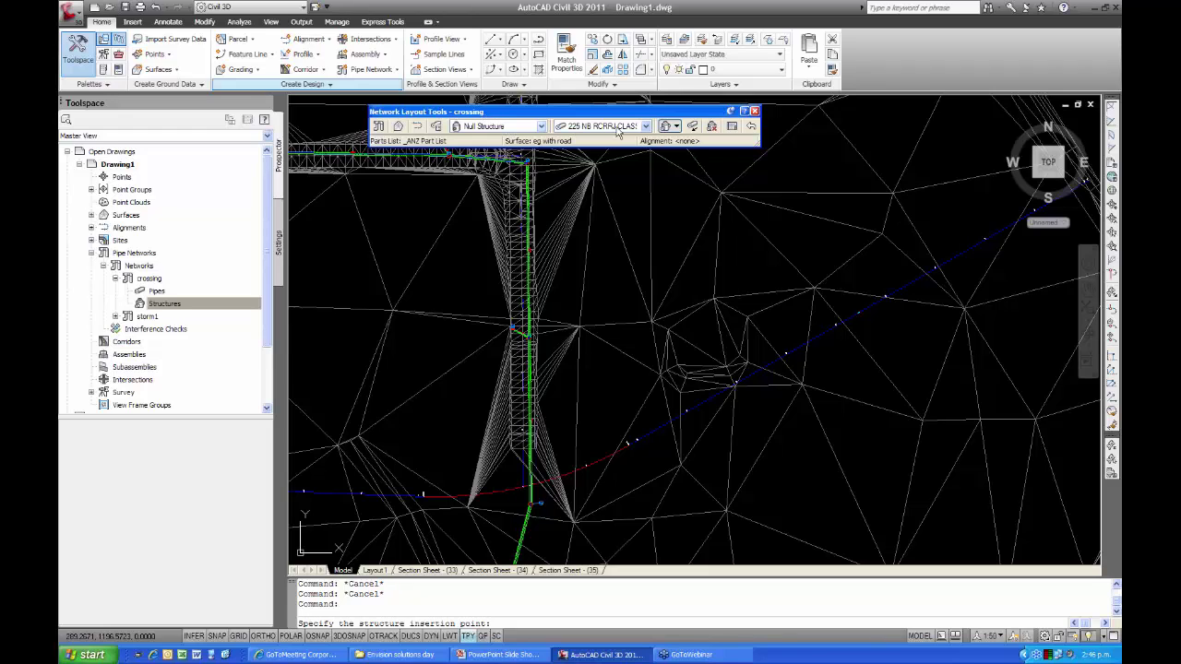
pyautogui.click(646, 125)
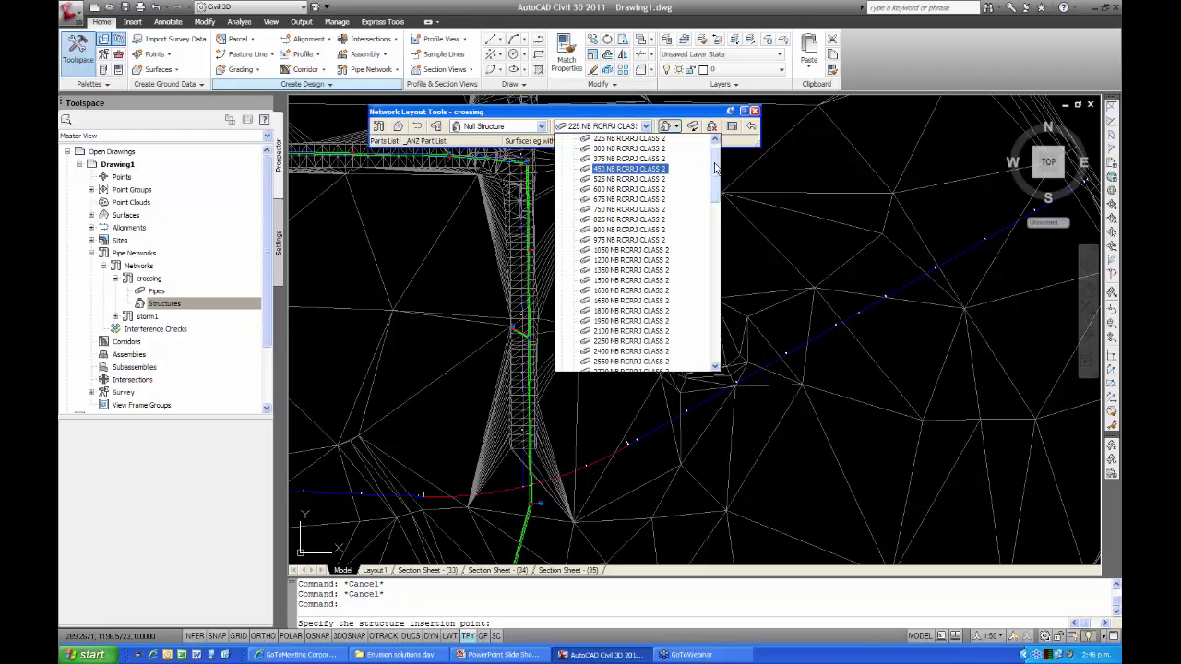
pyautogui.moveTo(714, 168); pyautogui.dragTo(557, 143)
pyautogui.click(562, 139)
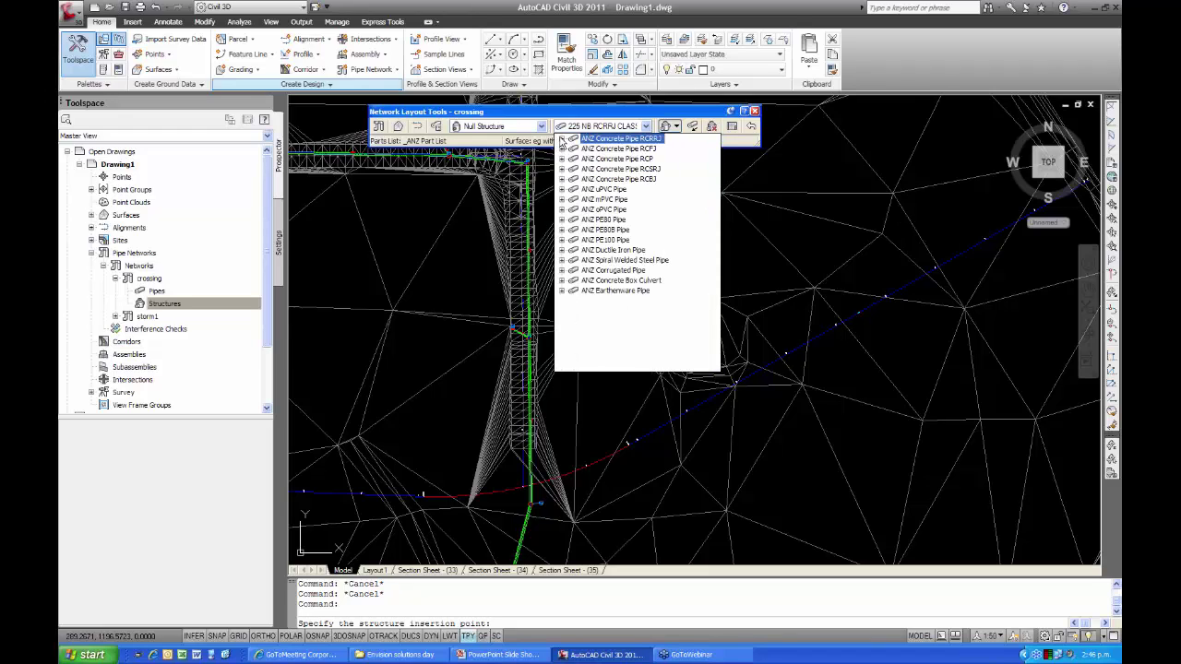
pyautogui.click(562, 189)
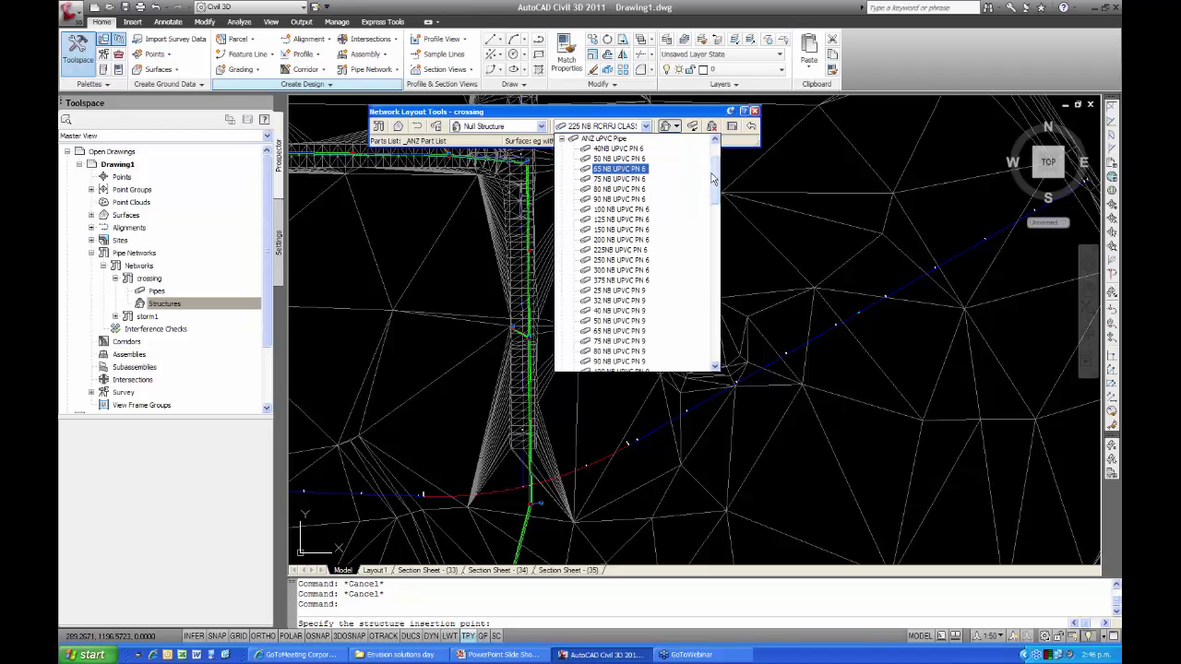
pyautogui.moveTo(713, 178); pyautogui.dragTo(710, 214)
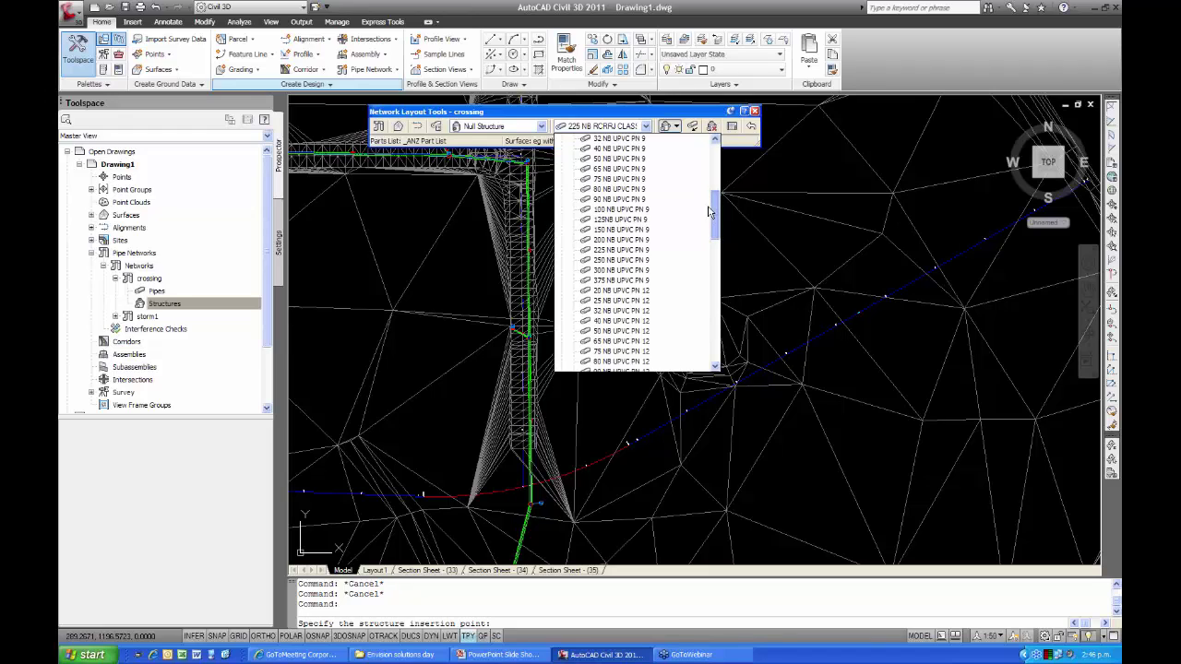
pyautogui.scroll(1, 636, 198)
pyautogui.click(636, 181)
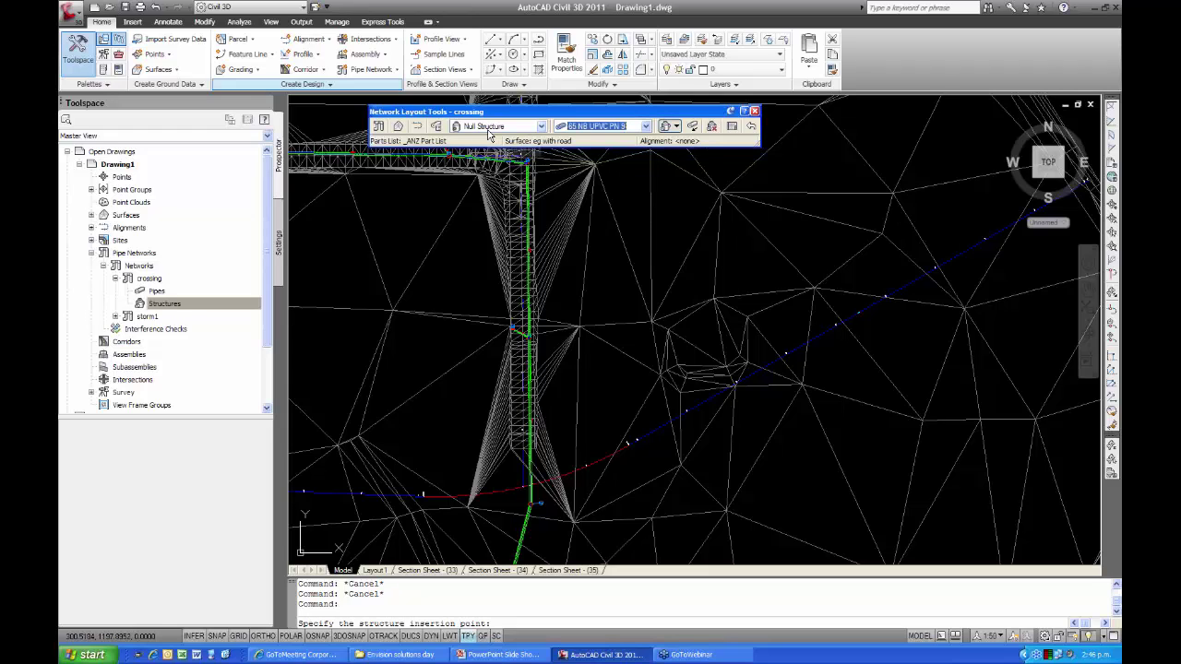
pyautogui.click(676, 127)
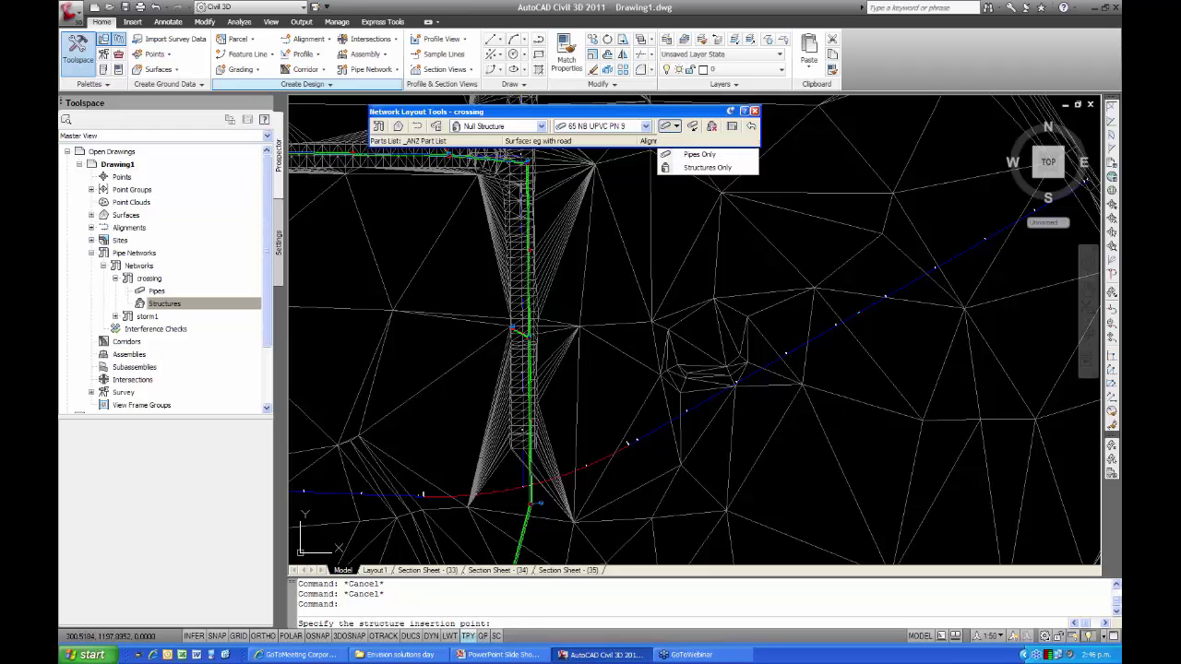
pyautogui.click(699, 155)
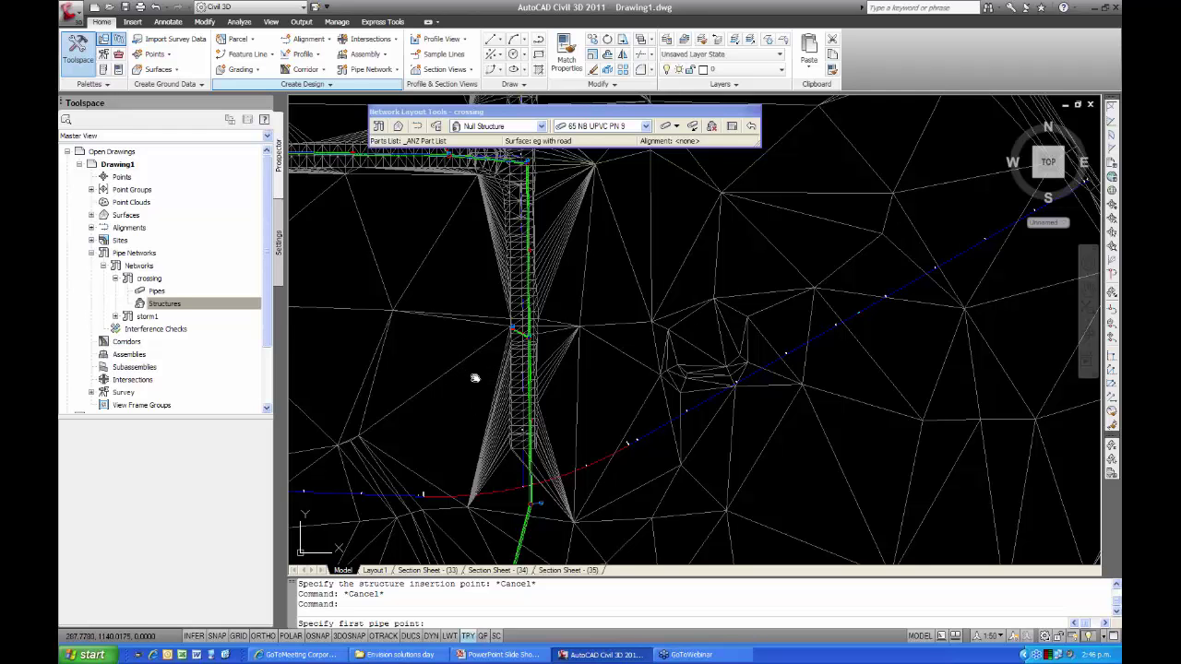
# Lay a straight 65 NB pipe length, then a curved length ending at the bend
pyautogui.moveTo(475, 376)
pyautogui.mouseDown(button='middle')
pyautogui.moveTo(493, 443)
pyautogui.moveTo(489, 429)
pyautogui.mouseUp(button='middle')
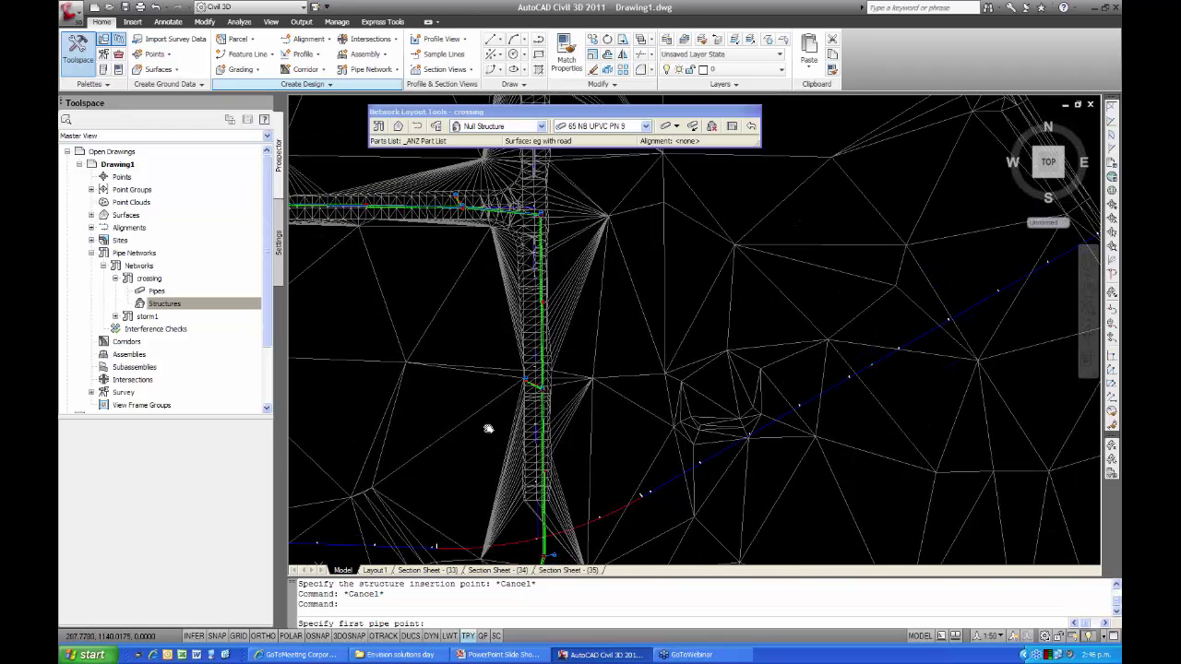
pyautogui.scroll(5, 496, 408)
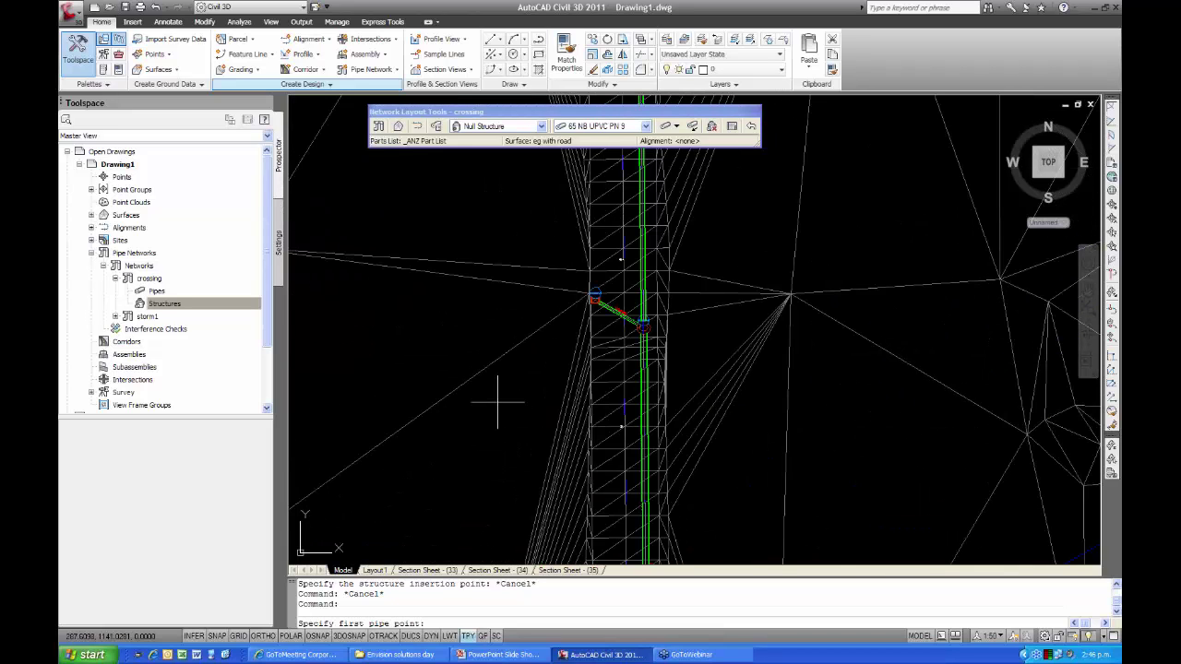
pyautogui.click(497, 402)
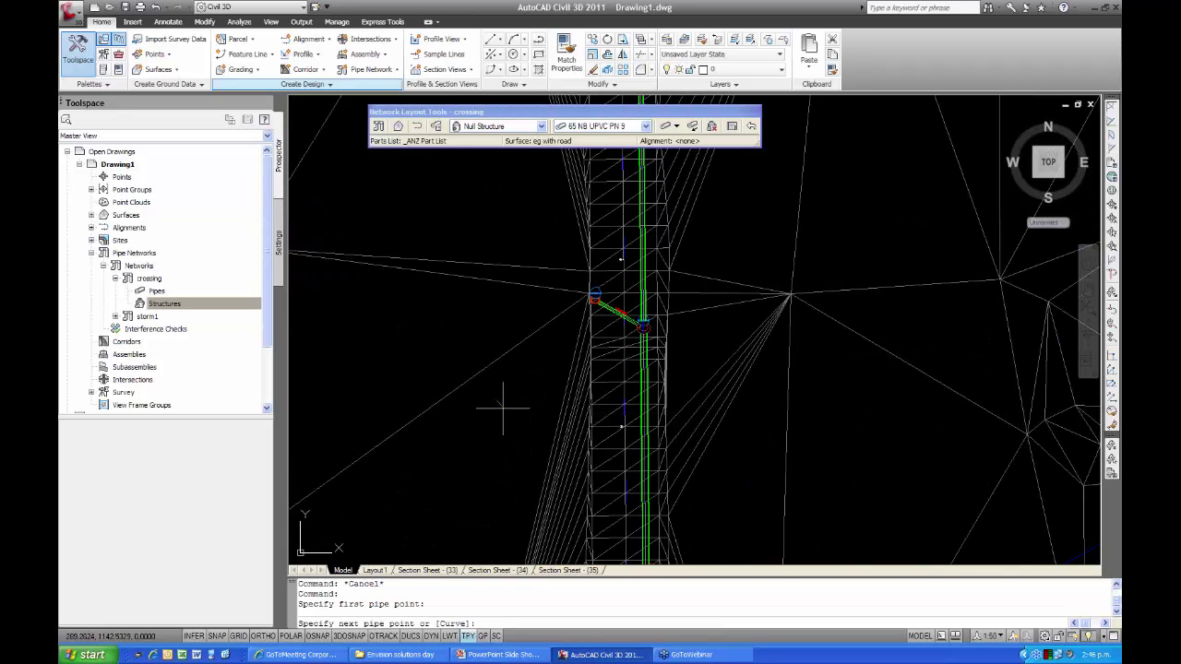
pyautogui.scroll(3, 527, 422)
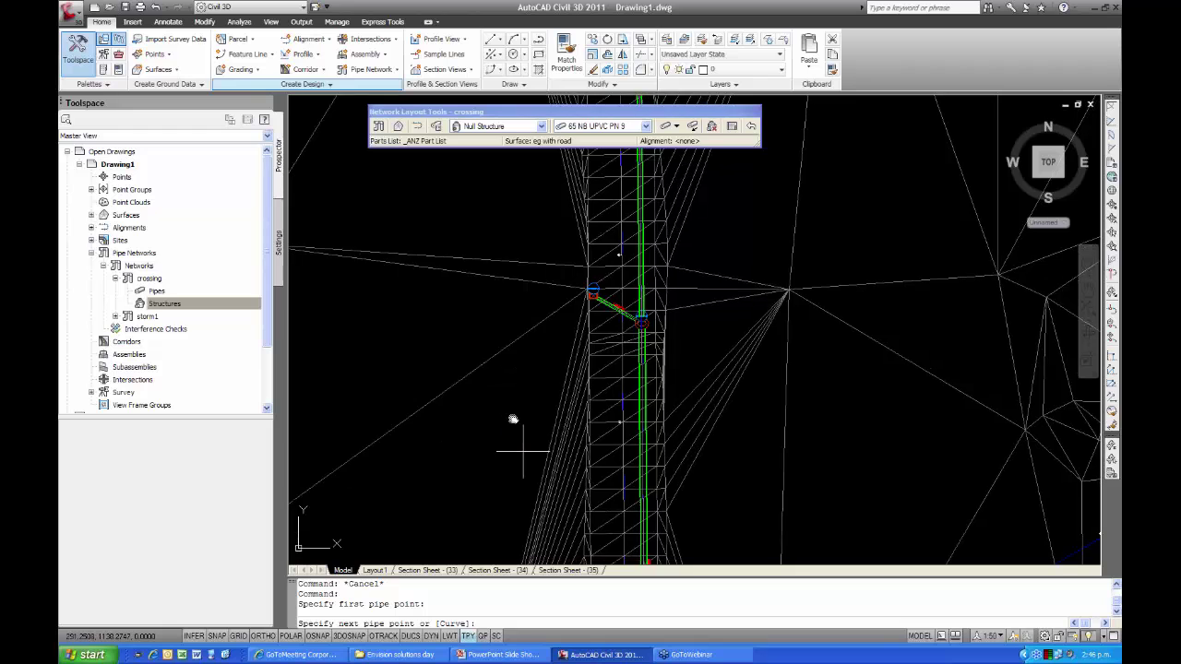
pyautogui.scroll(2, 507, 363)
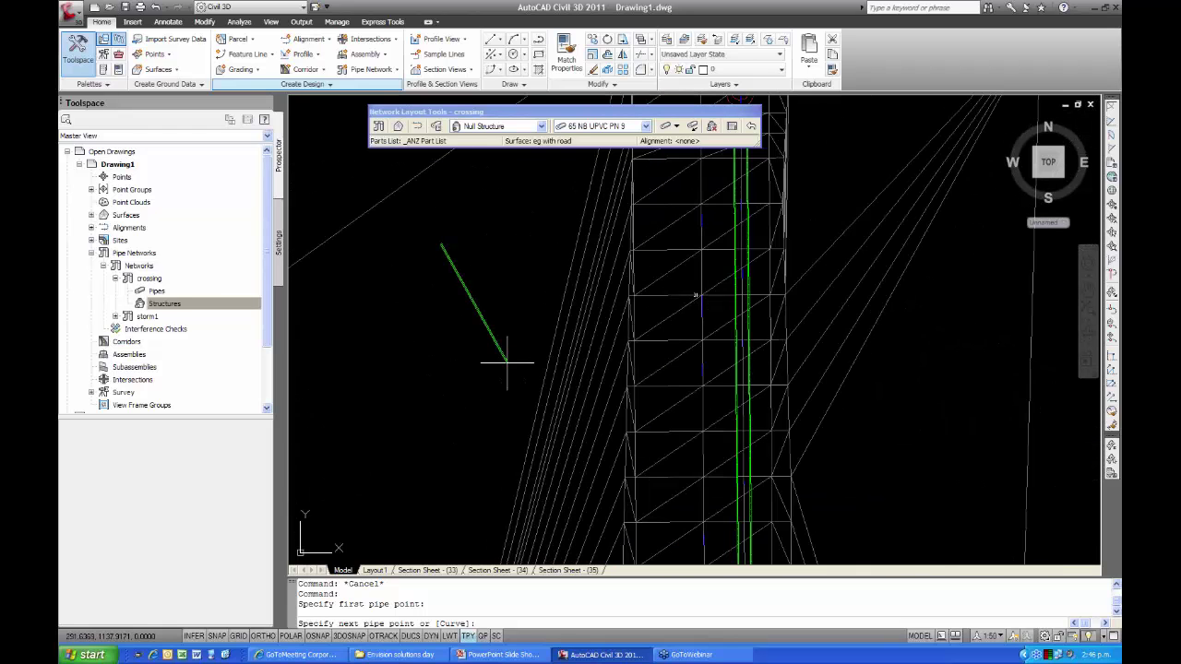
pyautogui.click(507, 362)
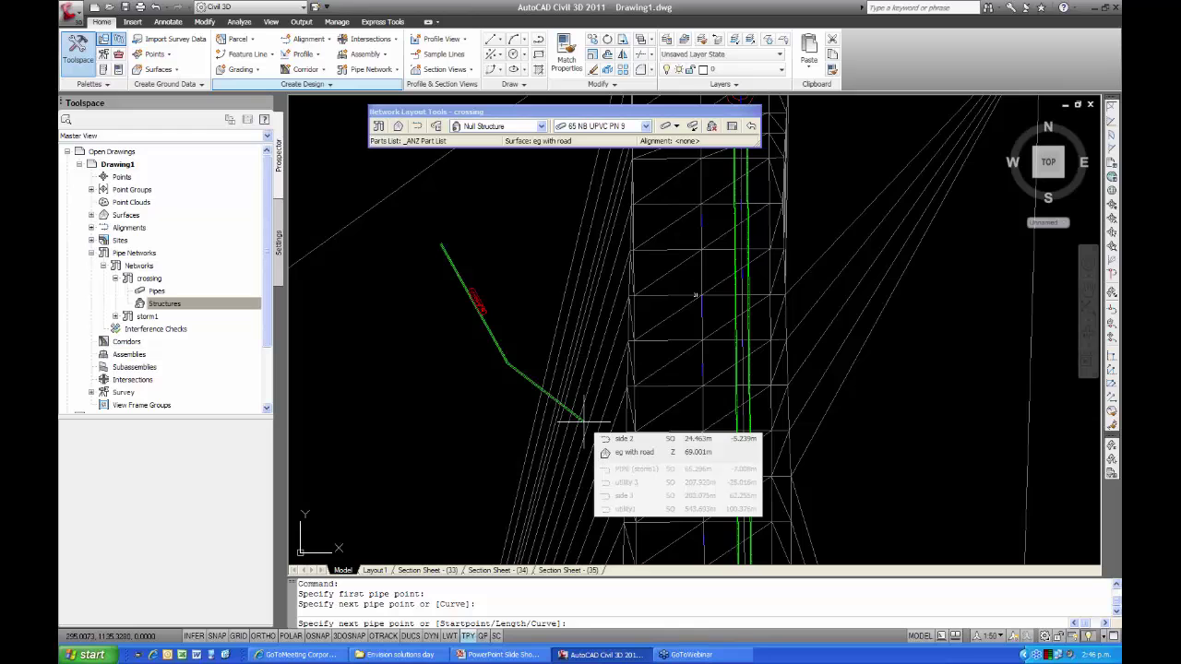
pyautogui.write('c')
pyautogui.press('Return')
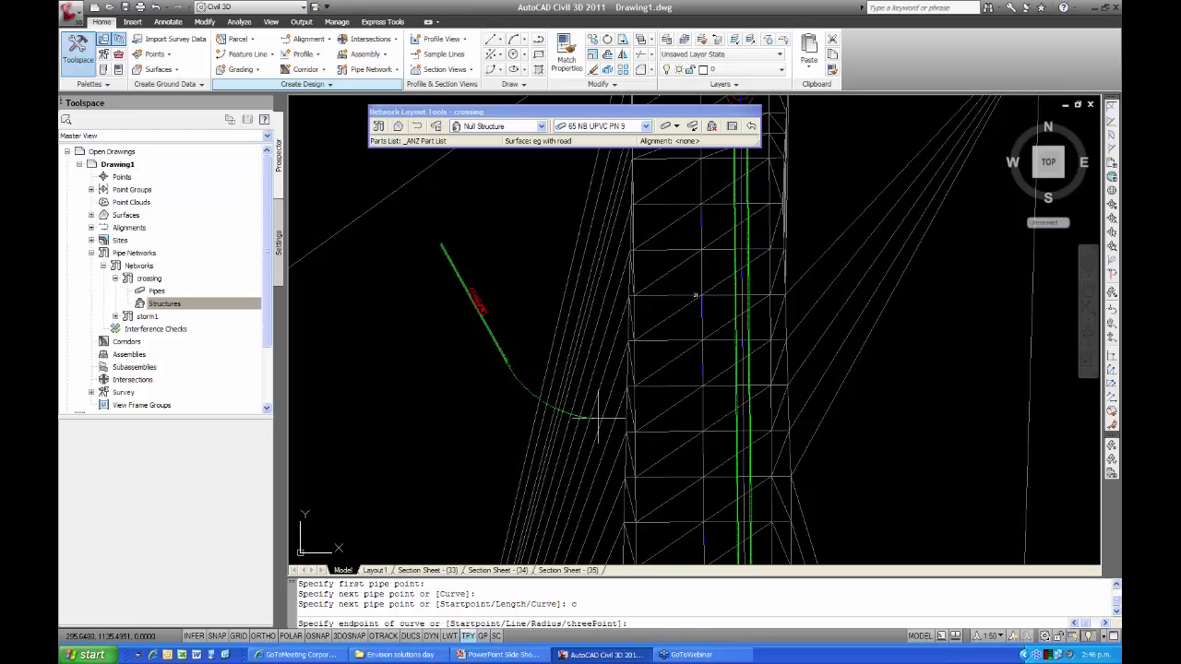
pyautogui.click(597, 417)
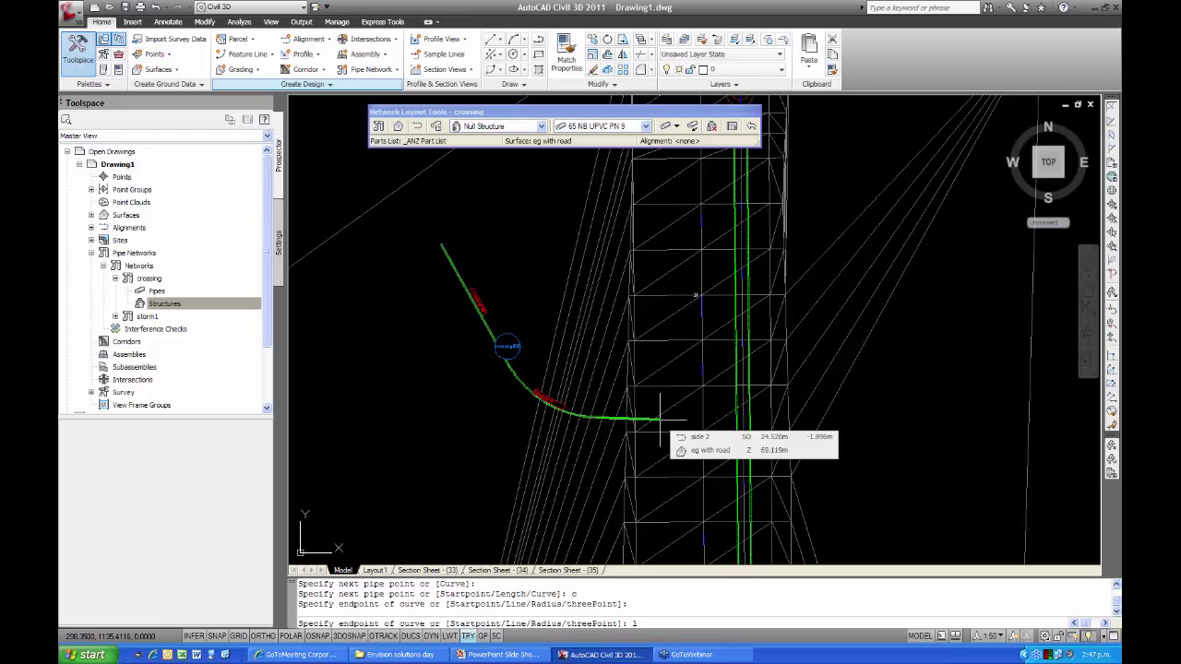
# Continue with a straight pipe beyond the green pipe line and finish the run
pyautogui.write('l')
pyautogui.press('Return')
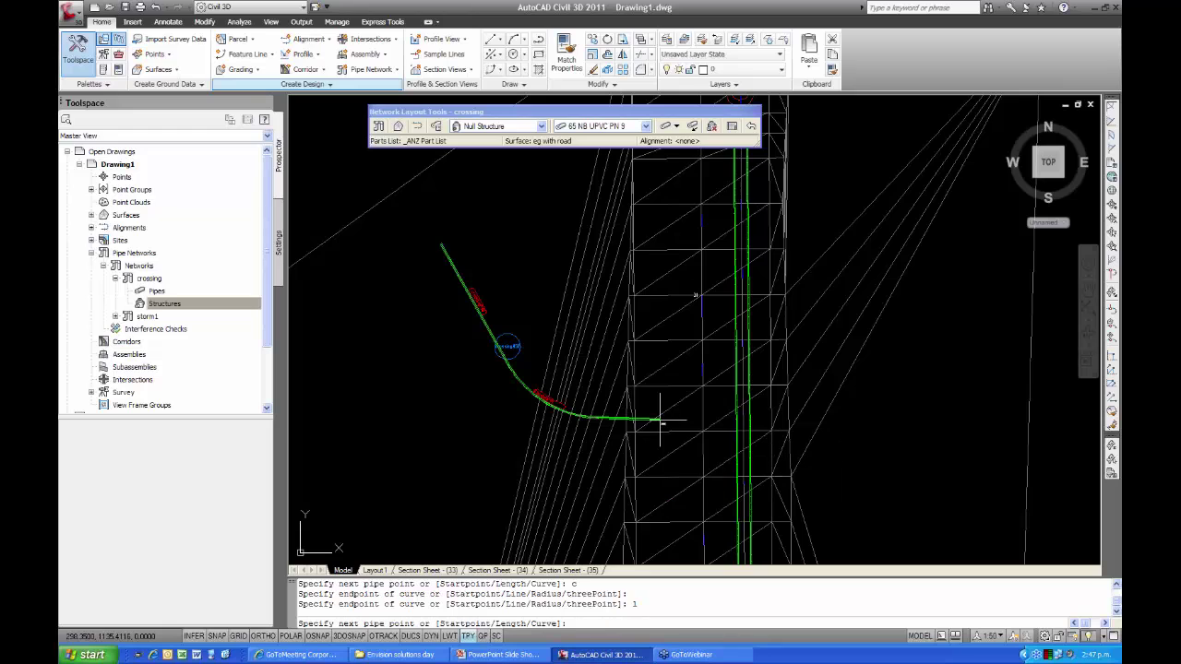
pyautogui.click(867, 420)
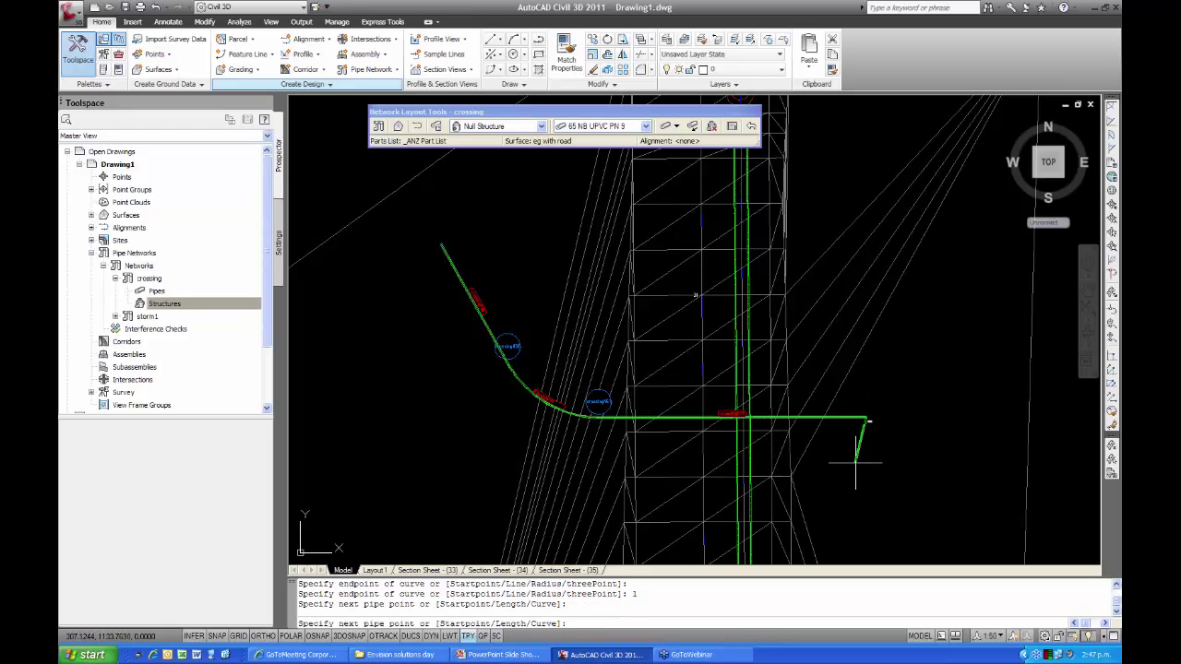
pyautogui.press('Return')
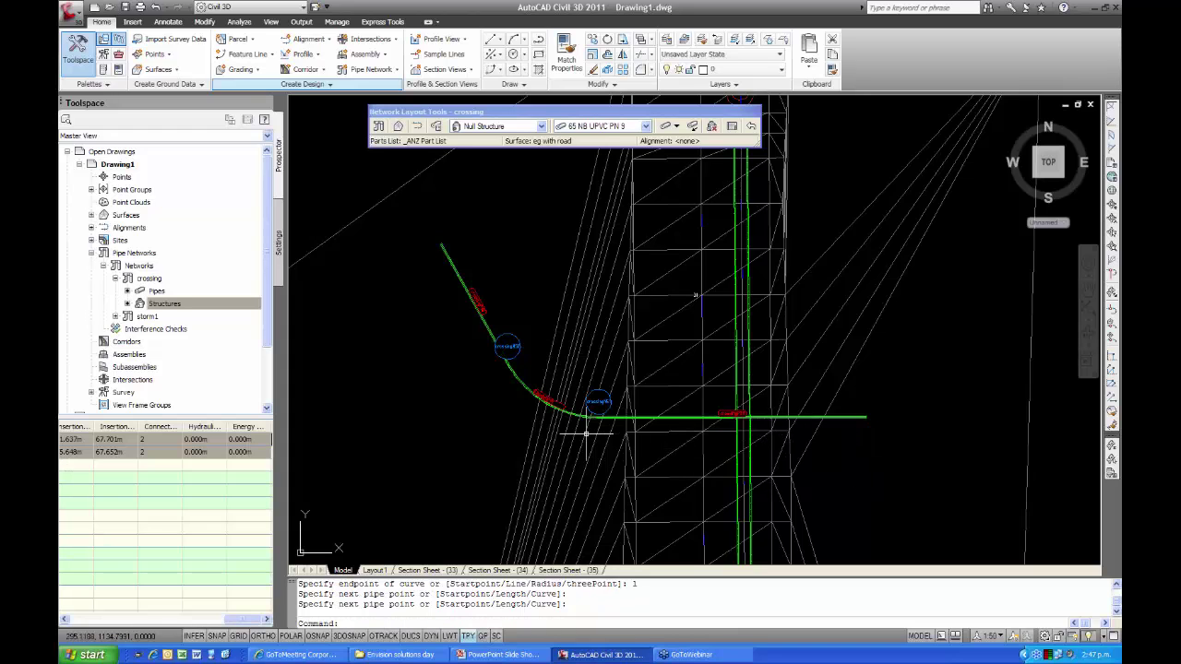
pyautogui.scroll(5, 567, 417)
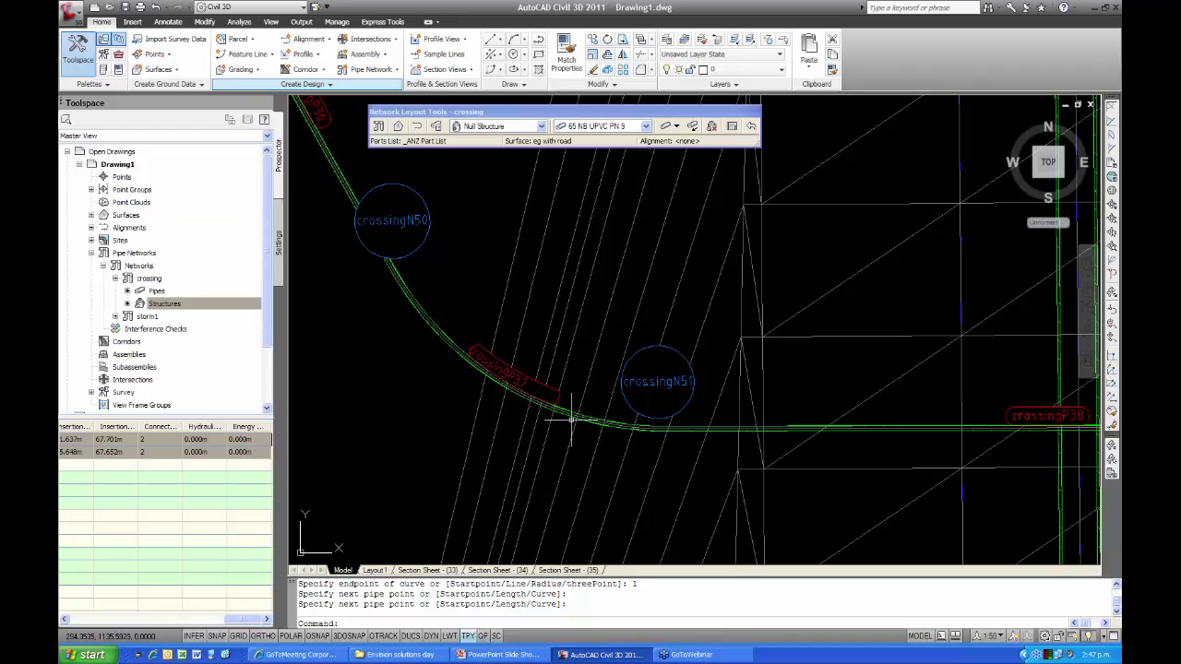
pyautogui.moveTo(570, 417)
pyautogui.scroll(-2, 553, 424)
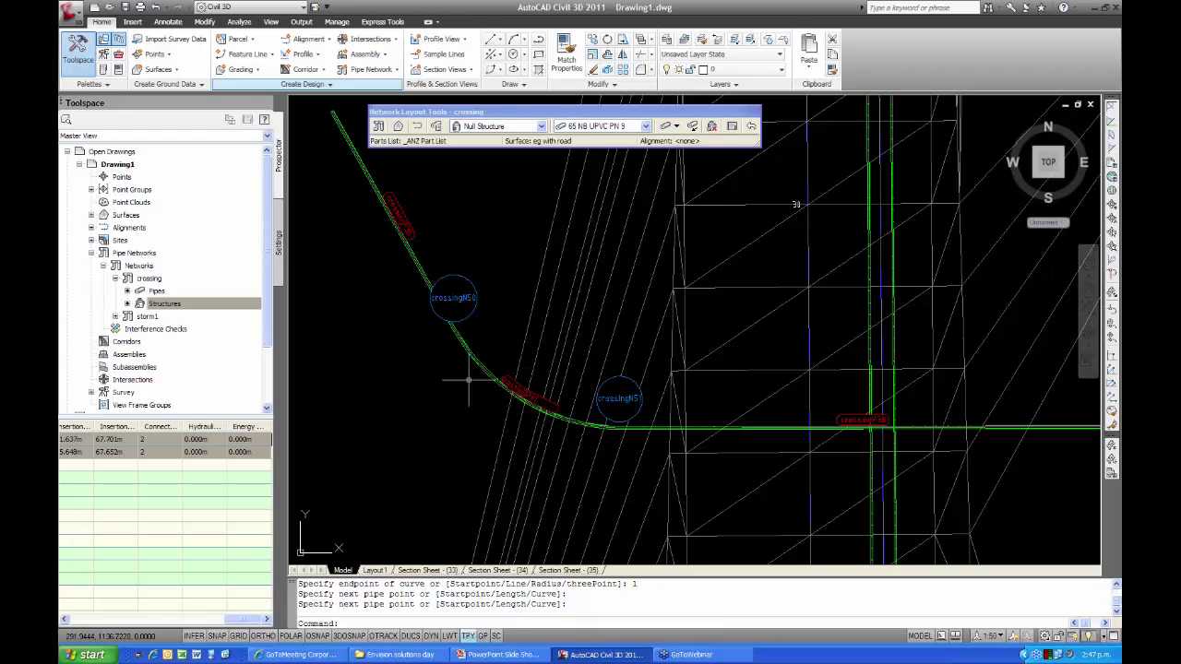
# Close the network layout tools and bring the storm1 profile view into sight
pyautogui.click(754, 112)
pyautogui.scroll(-4, 583, 386)
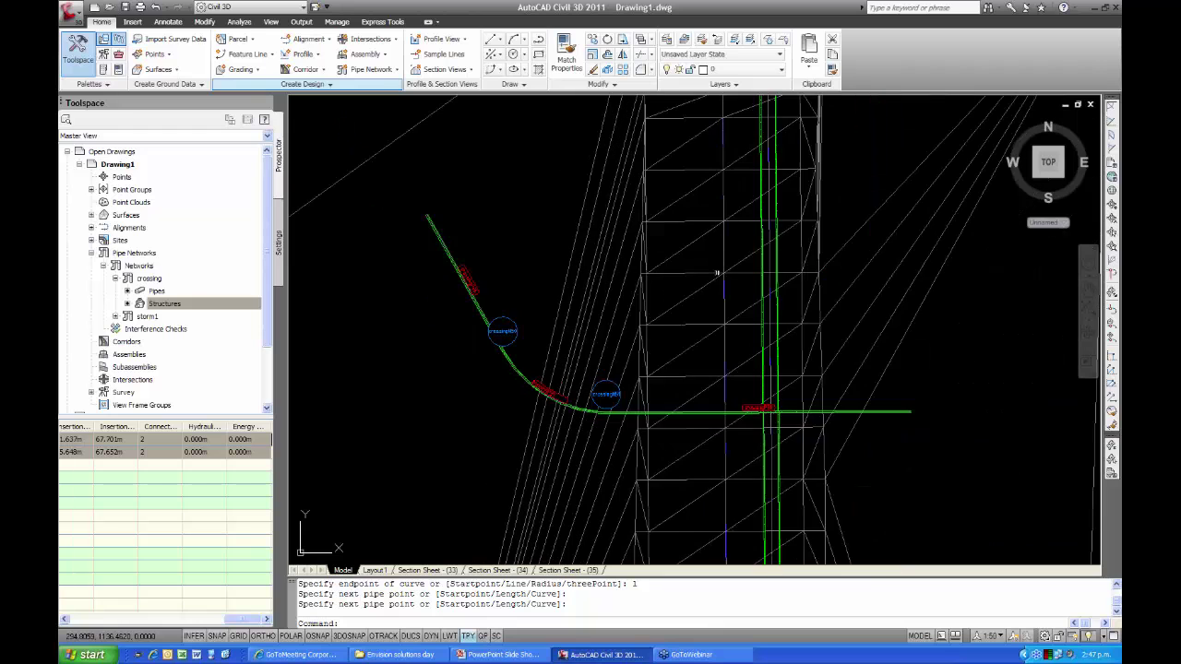
pyautogui.moveTo(582, 384); pyautogui.dragTo(530, 362, button='middle')
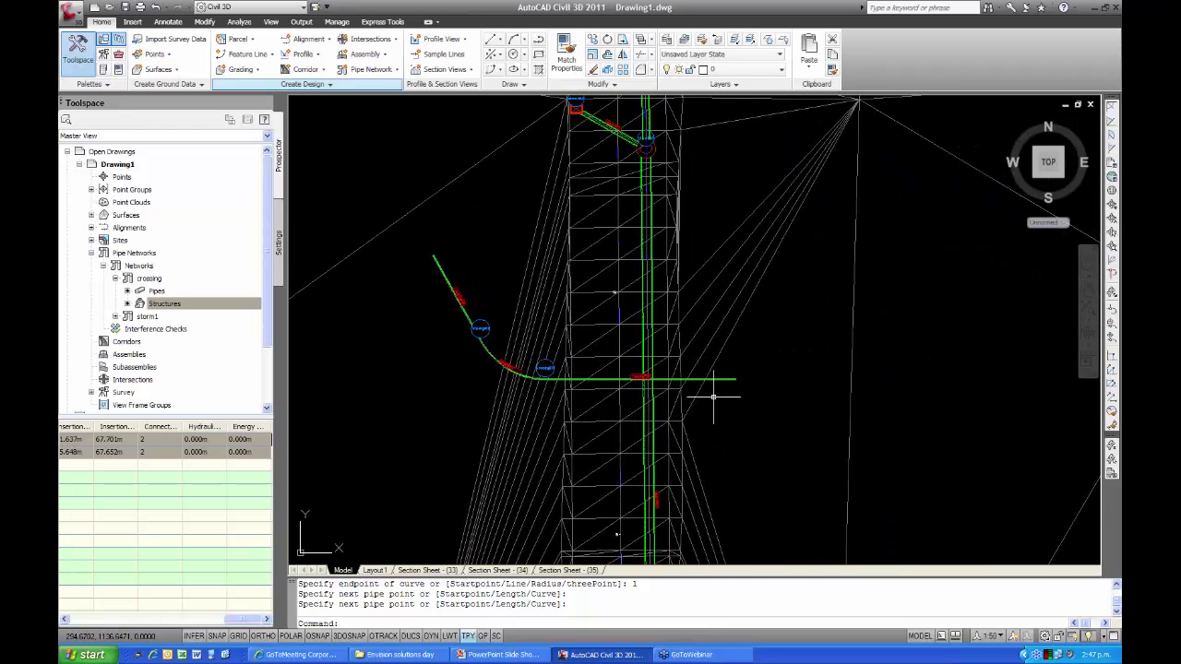
pyautogui.scroll(-5, 717, 391)
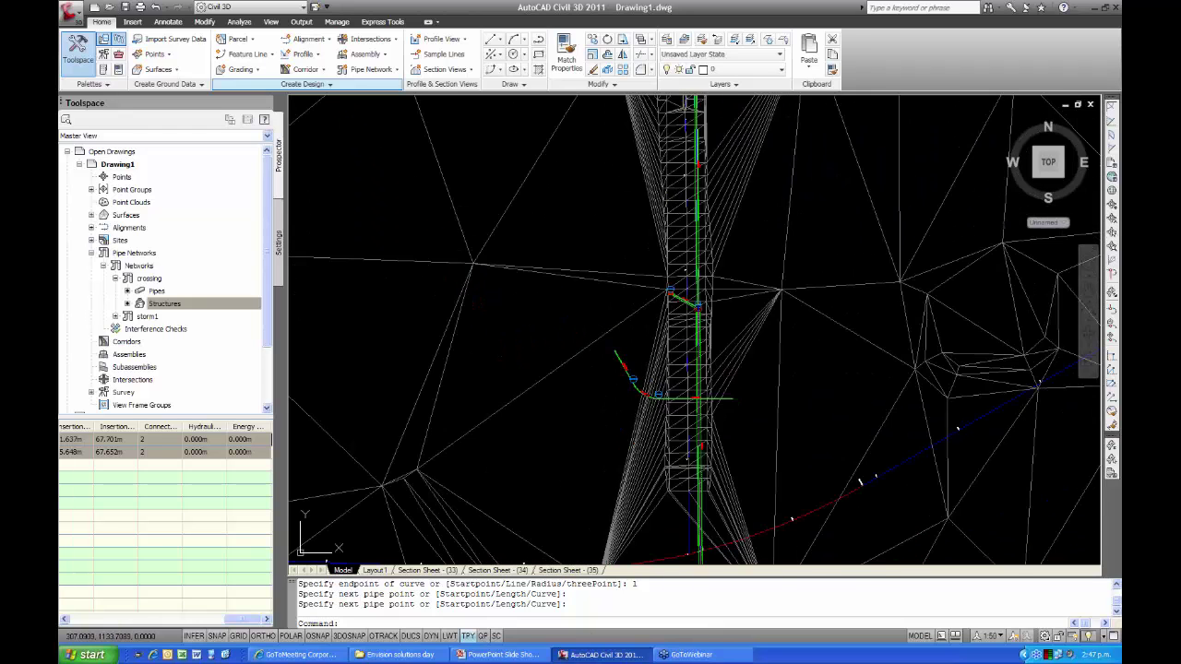
pyautogui.scroll(-3, 744, 414)
pyautogui.moveTo(633, 416)
pyautogui.mouseDown(button='middle')
pyautogui.moveTo(612, 388)
pyautogui.moveTo(612, 498)
pyautogui.mouseUp(button='middle')
pyautogui.scroll(5, 613, 346)
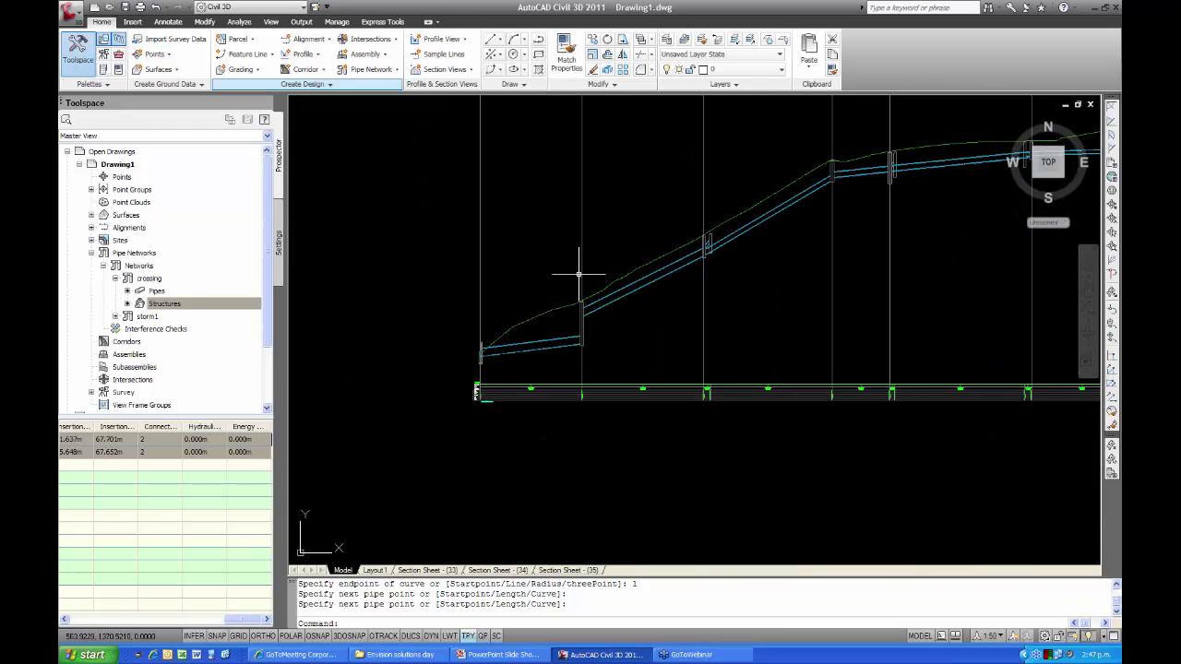
# Turn on Draw for crossingP36, crossingP37 and crossingP38 in the profile view properties
pyautogui.click(577, 259)
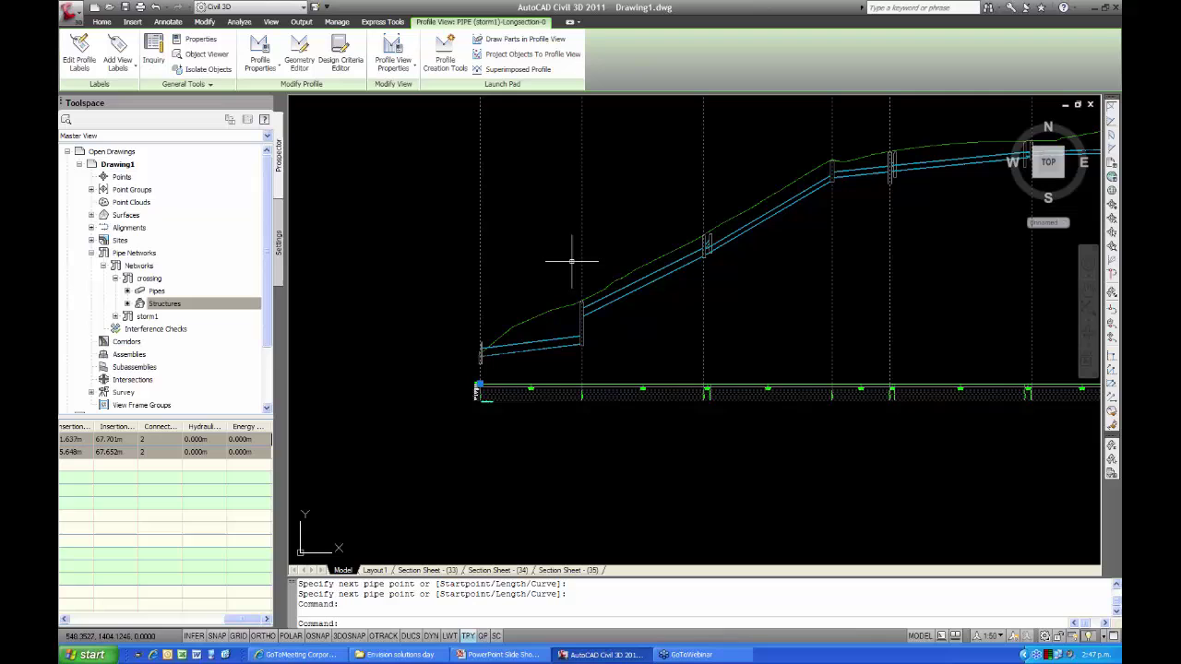
pyautogui.rightClick(421, 275)
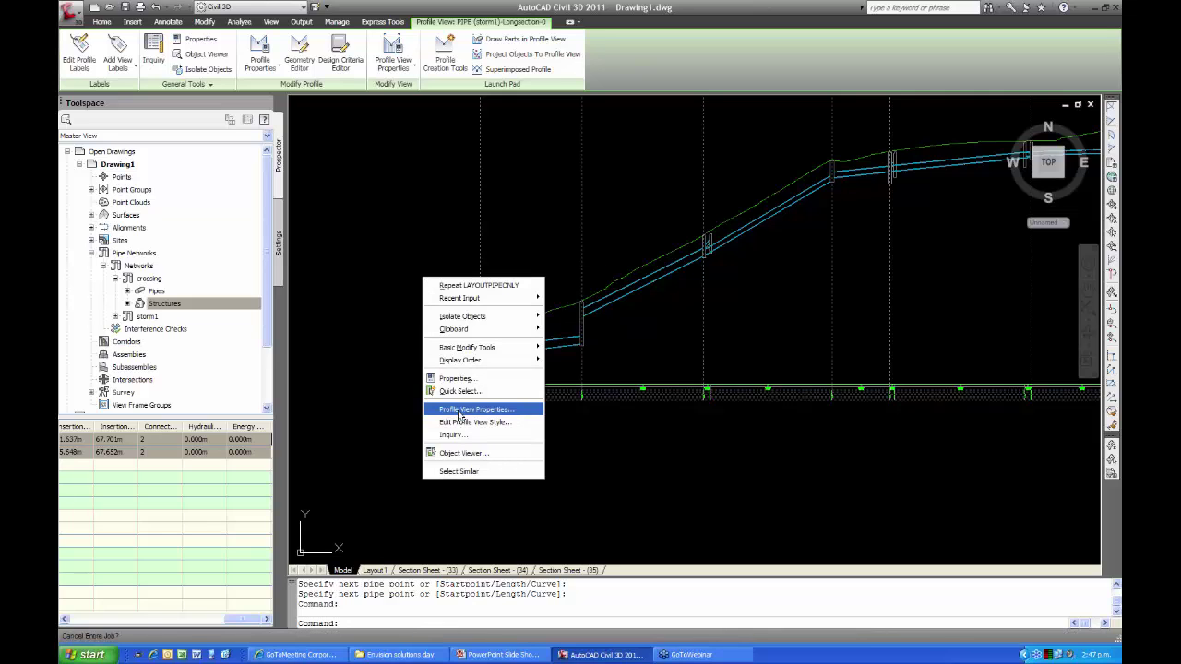
pyautogui.click(459, 410)
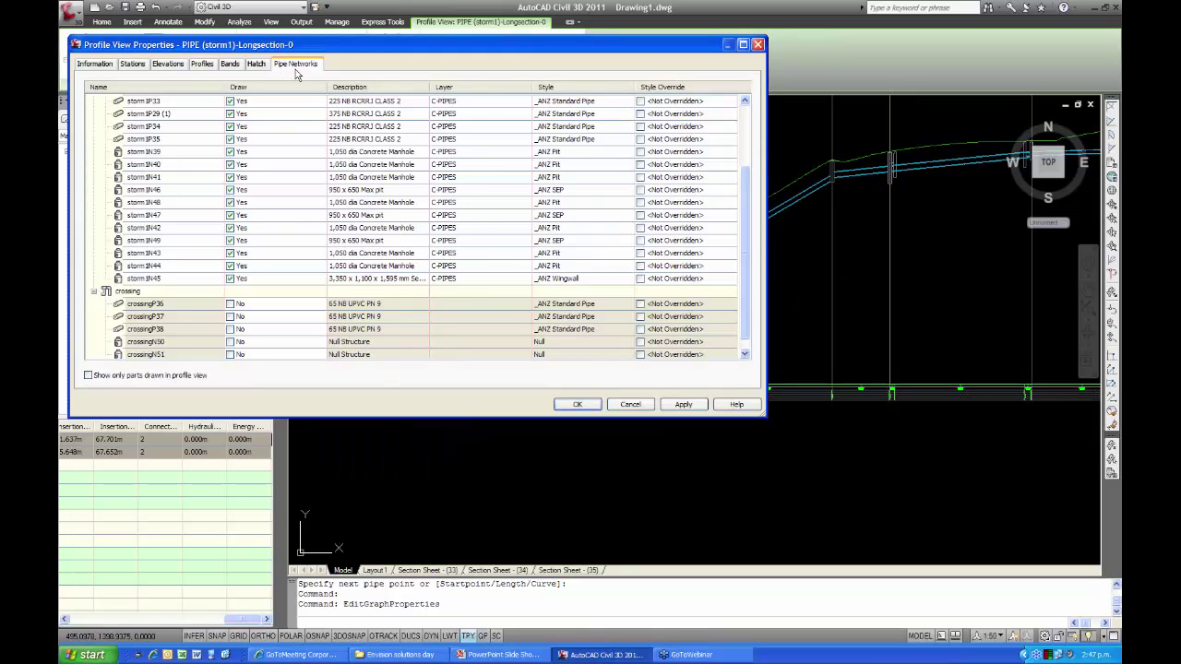
pyautogui.scroll(-1, 750, 258)
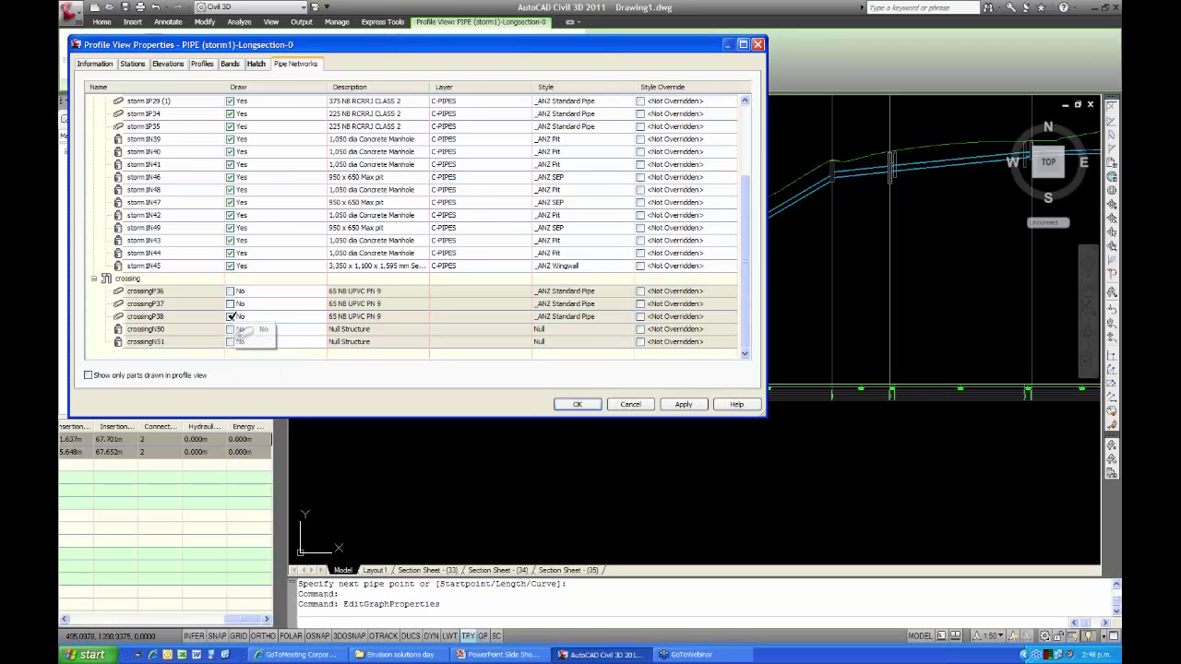
pyautogui.click(230, 316)
pyautogui.click(230, 303)
pyautogui.click(230, 290)
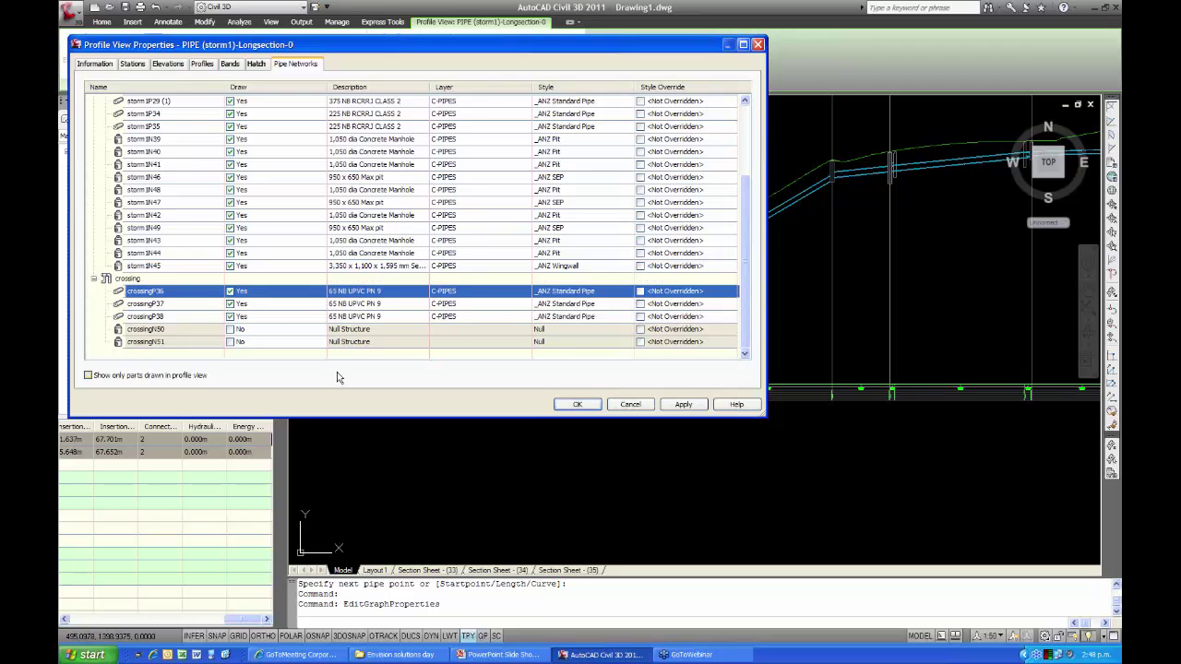
pyautogui.click(579, 405)
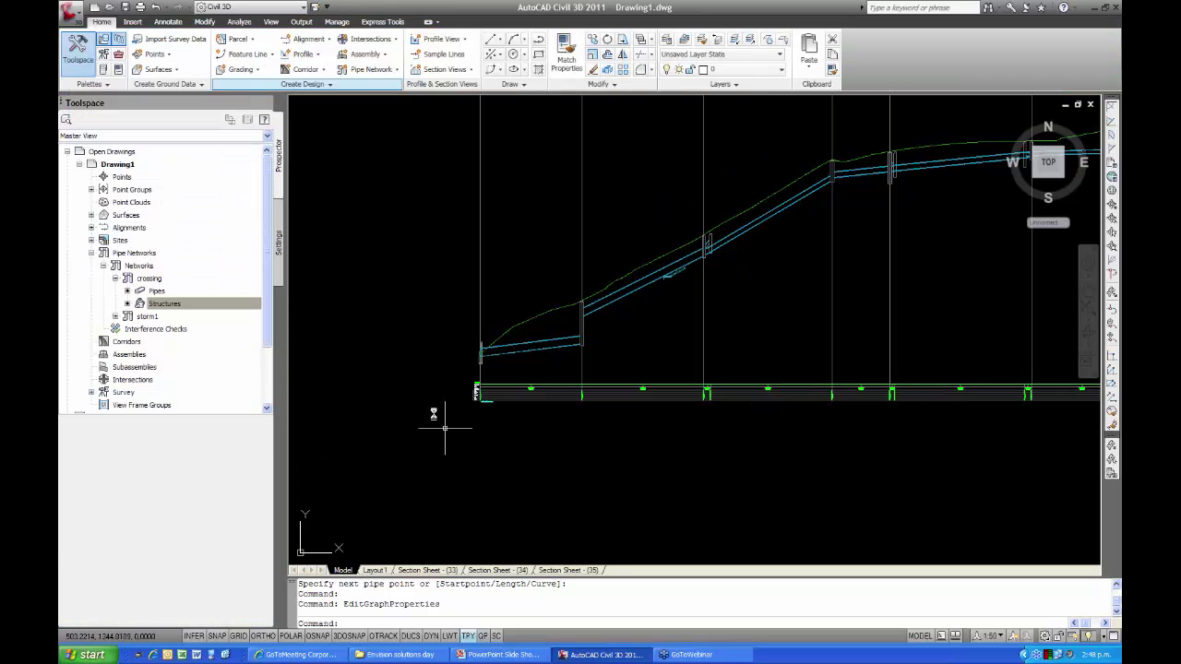
# Zoom into the pipe clash, grip-stretch the crossing structure to a new point, then cancel
pyautogui.scroll(6, 676, 302)
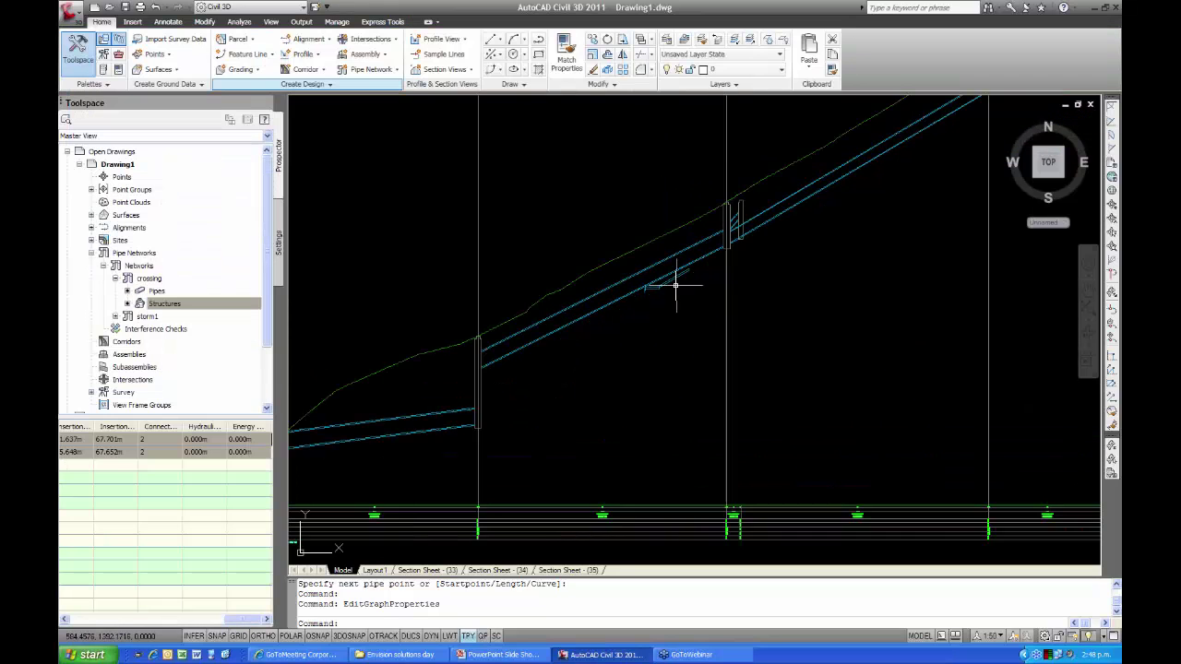
pyautogui.scroll(2, 631, 304)
pyautogui.moveTo(634, 316); pyautogui.dragTo(545, 356, button='middle')
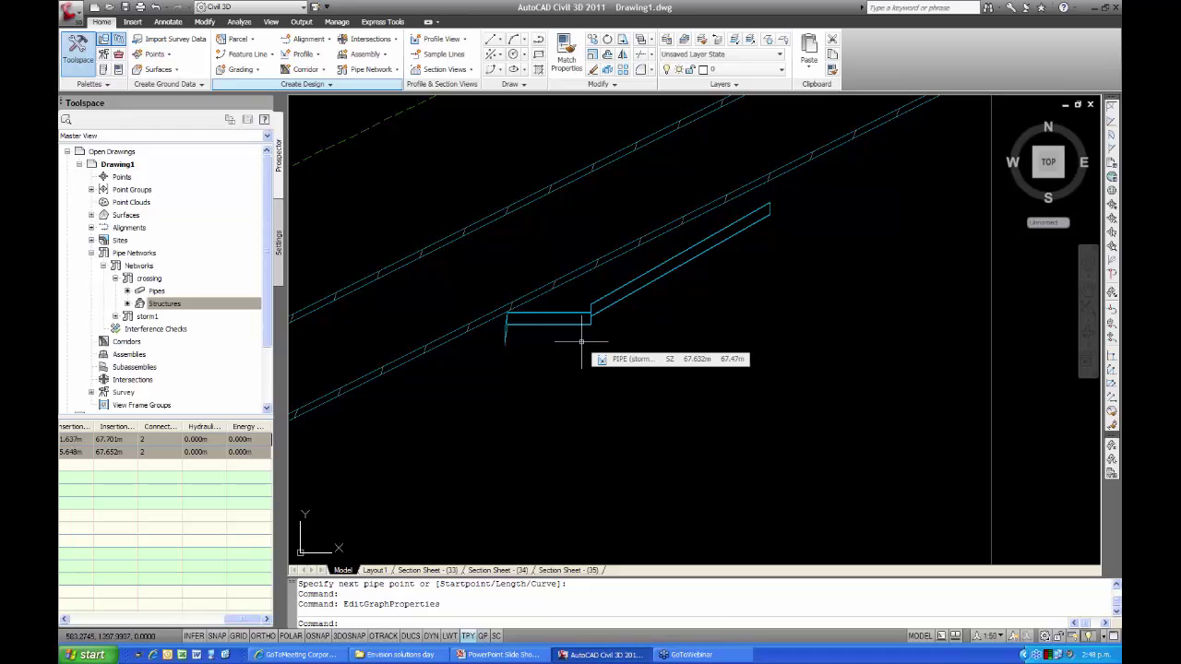
pyautogui.scroll(3, 578, 318)
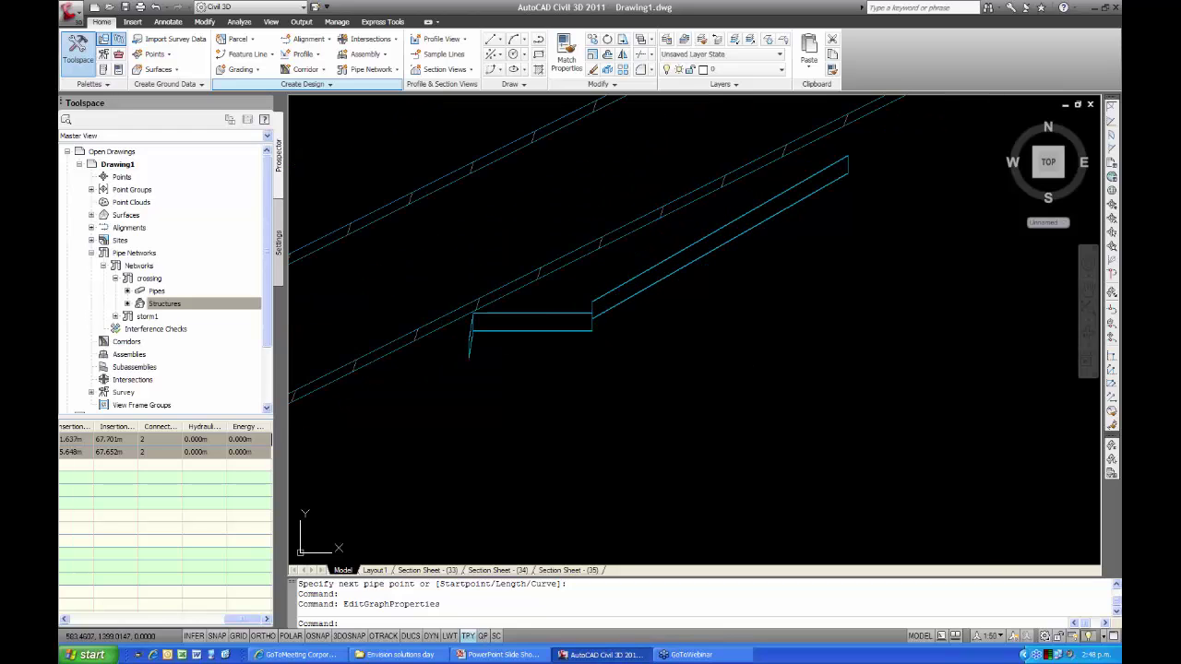
pyautogui.click(572, 314)
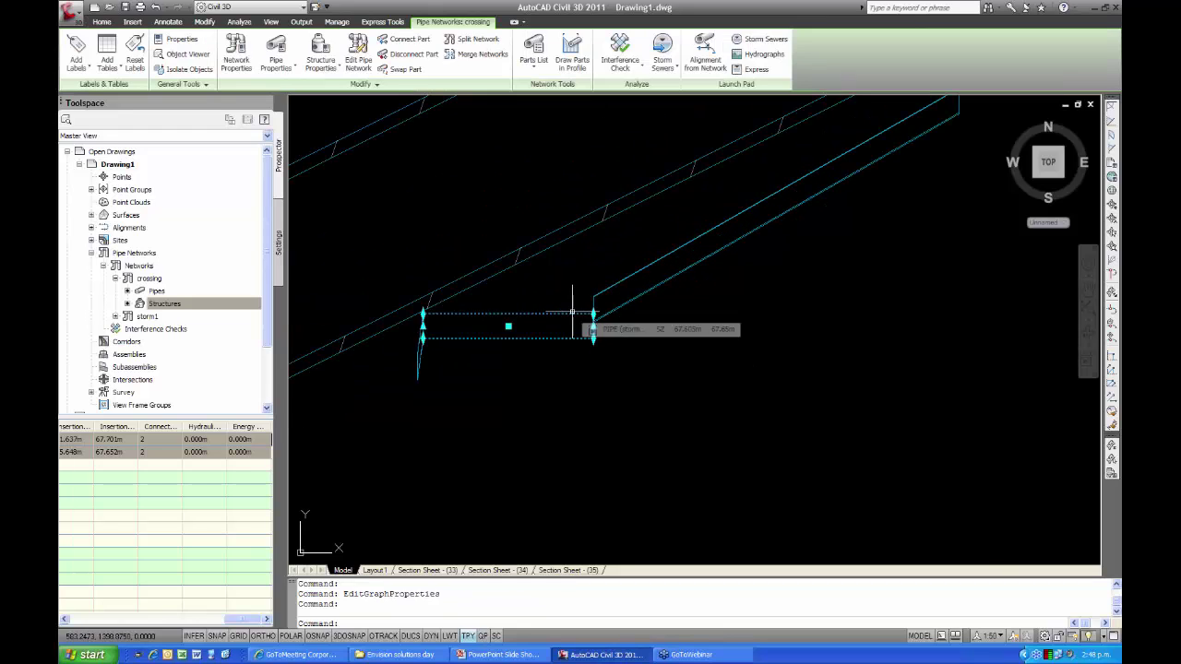
pyautogui.click(609, 286)
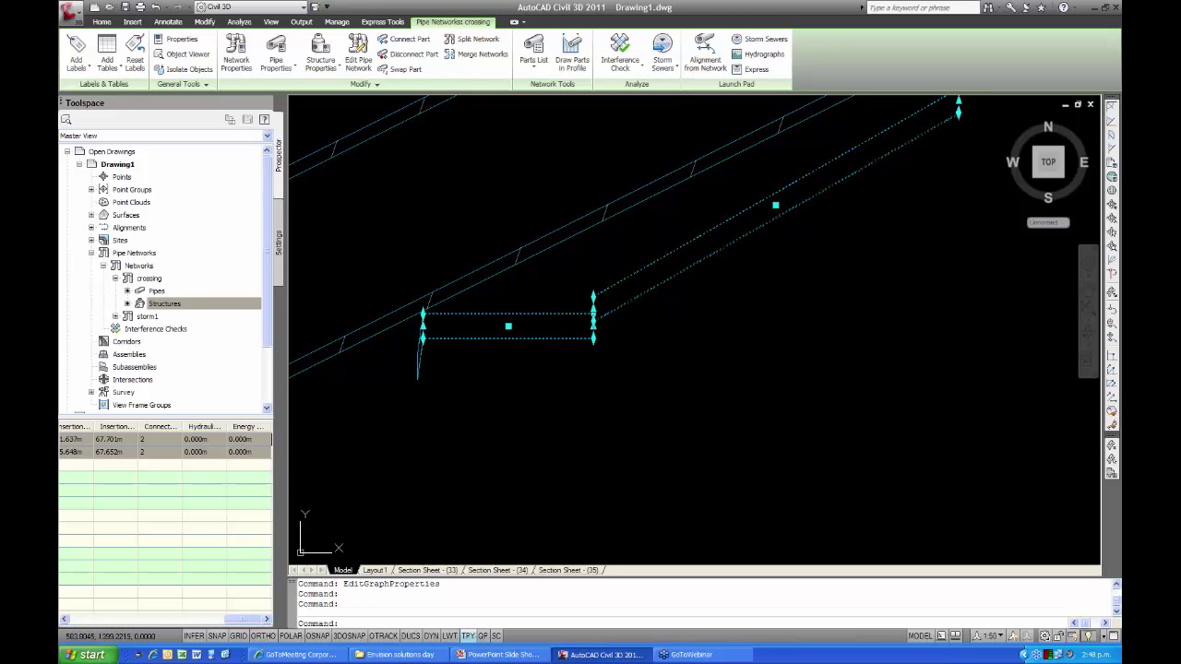
pyautogui.scroll(2, 588, 336)
pyautogui.click(598, 313)
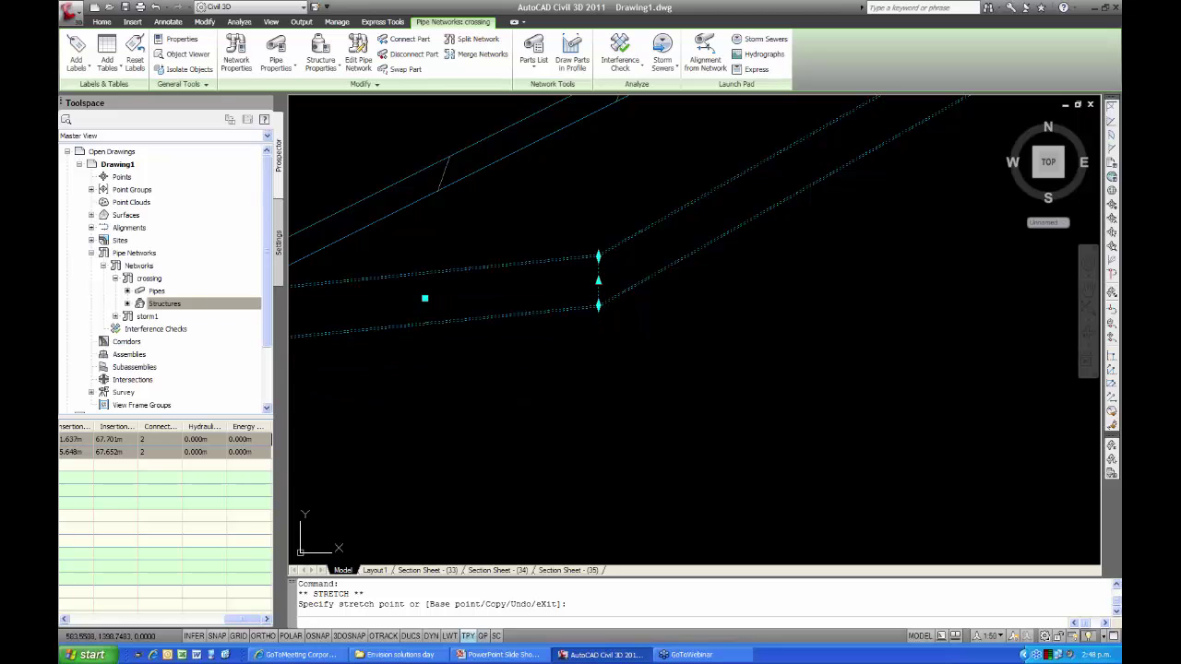
pyautogui.click(560, 319)
pyautogui.moveTo(564, 317); pyautogui.dragTo(589, 300, button='middle')
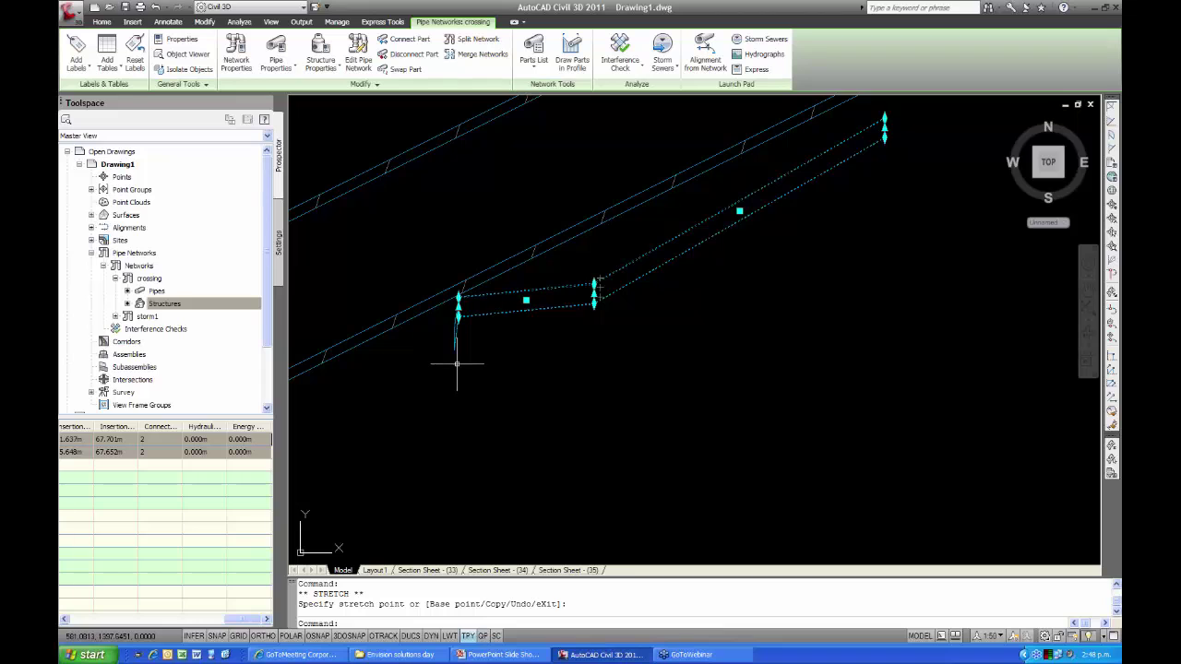
pyautogui.press('Escape')
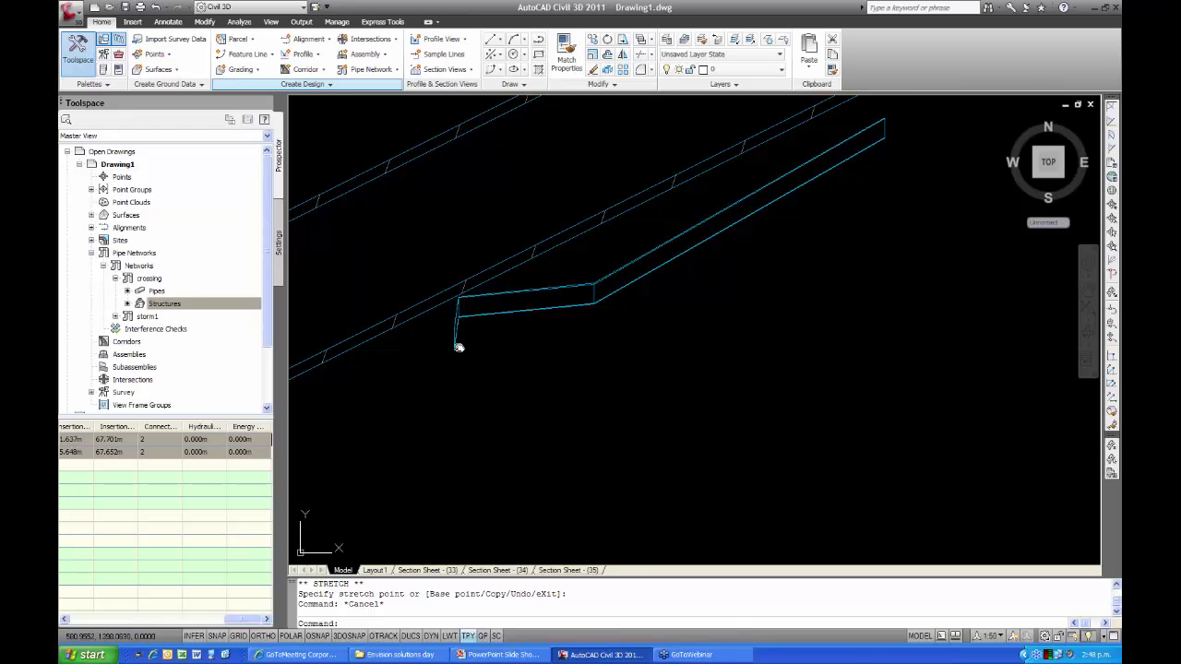
pyautogui.moveTo(458, 347); pyautogui.dragTo(530, 342, button='middle')
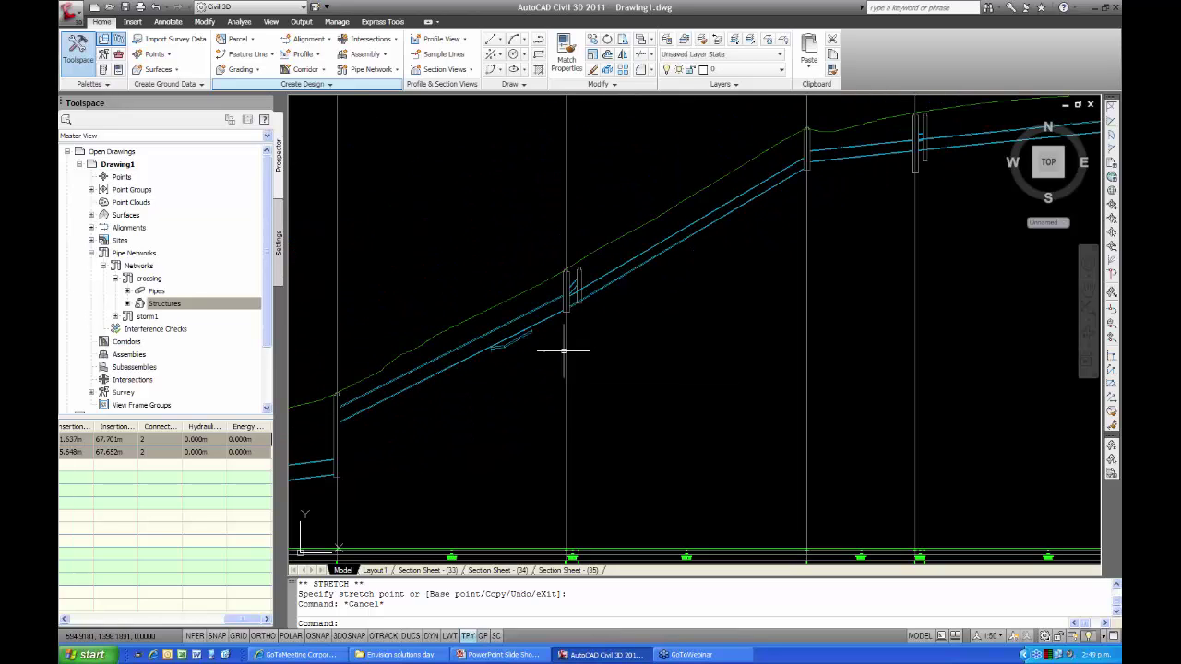
# In the profile view properties, turn off Draw for crossingP36 and crossingP37
pyautogui.click(566, 350)
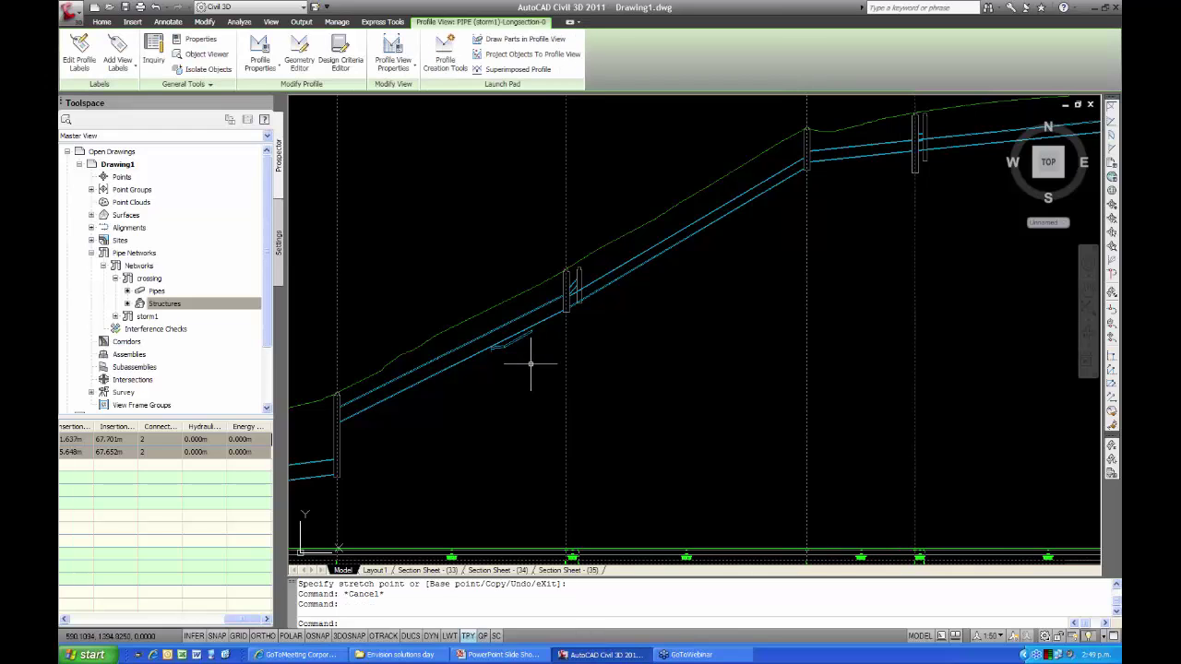
pyautogui.rightClick(532, 371)
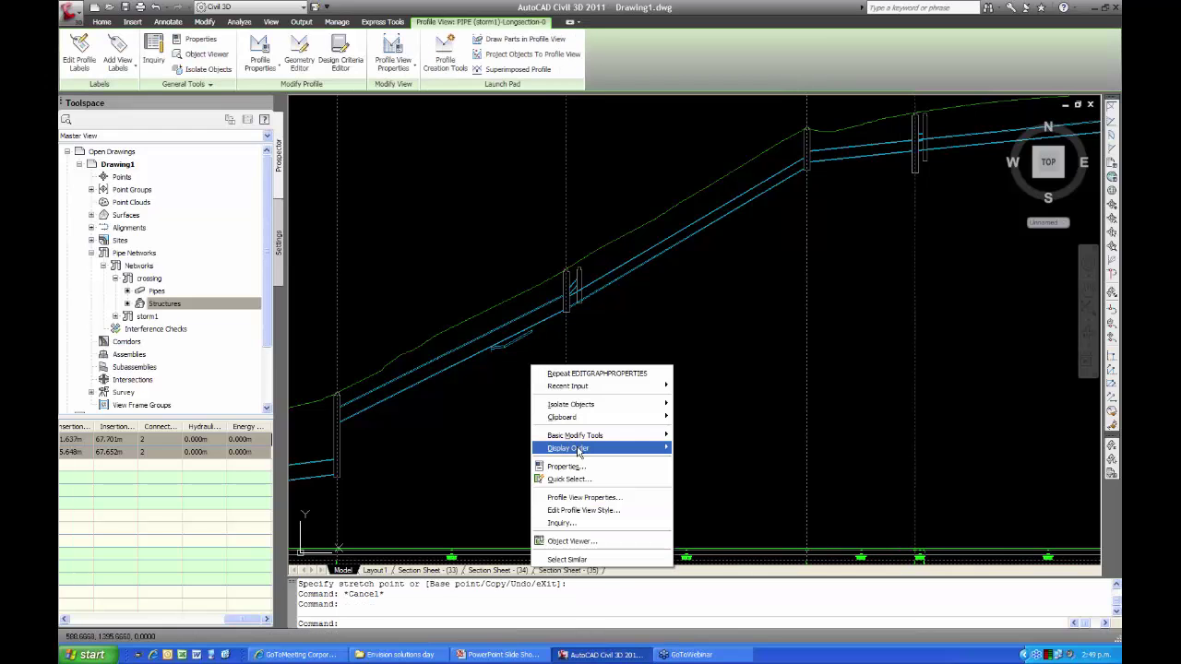
pyautogui.click(569, 499)
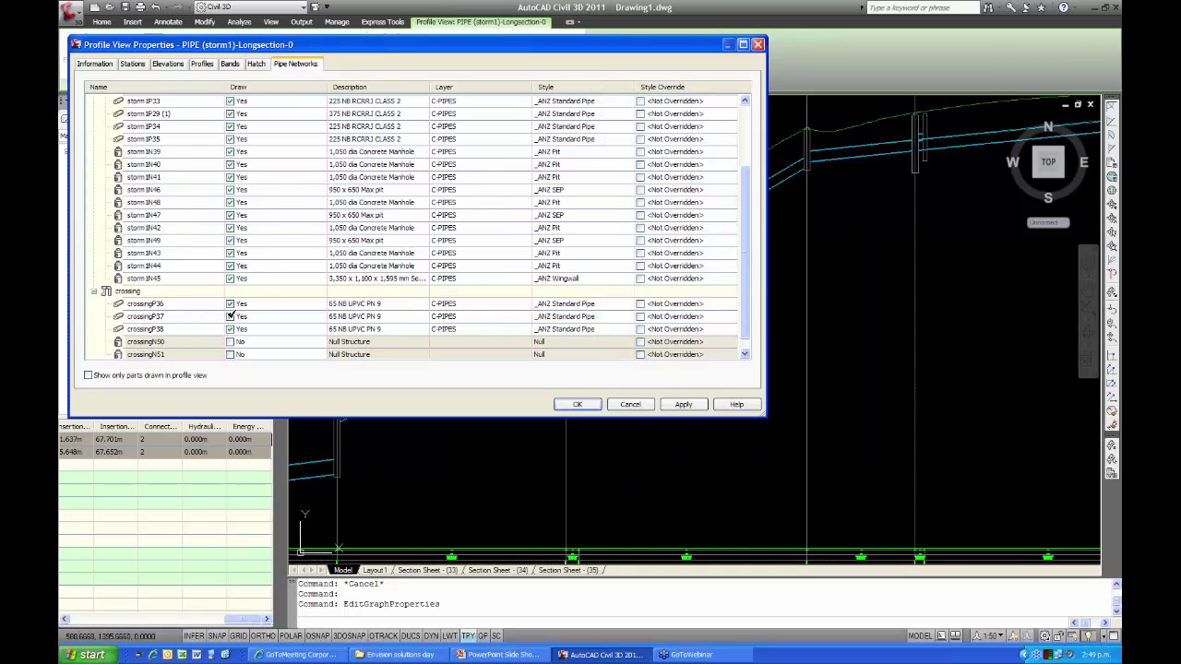
pyautogui.click(230, 317)
pyautogui.click(230, 303)
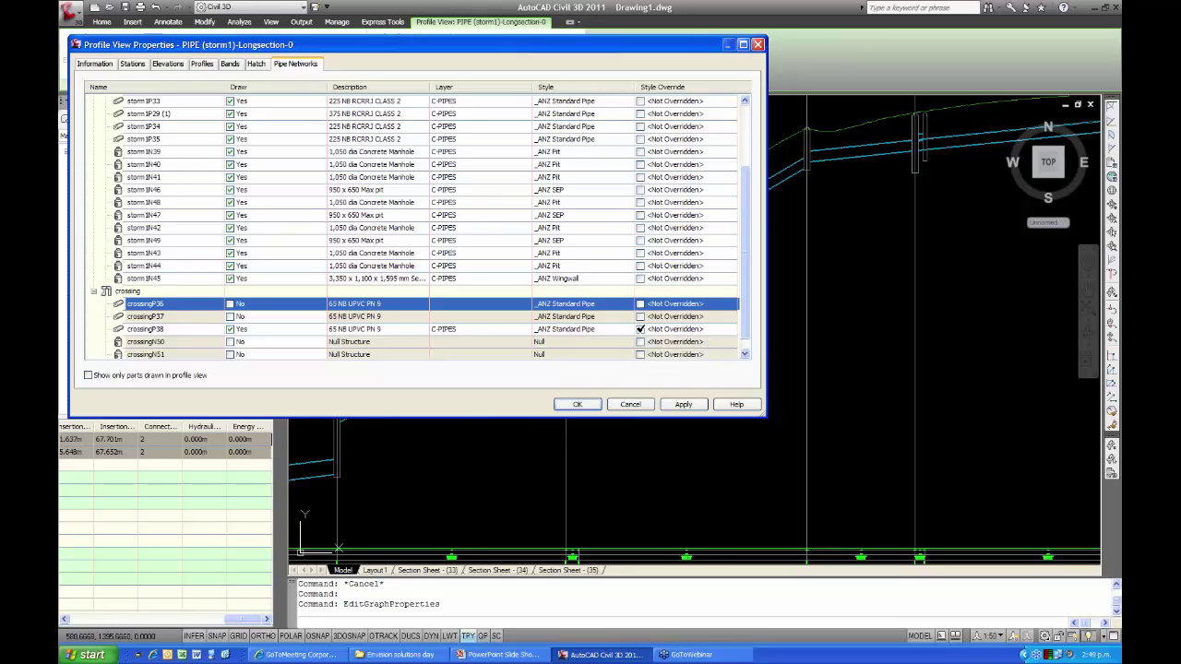
# Override crossingP38's style to _ANZ_Crossing Service - Profile- (X Section) only and apply
pyautogui.click(641, 330)
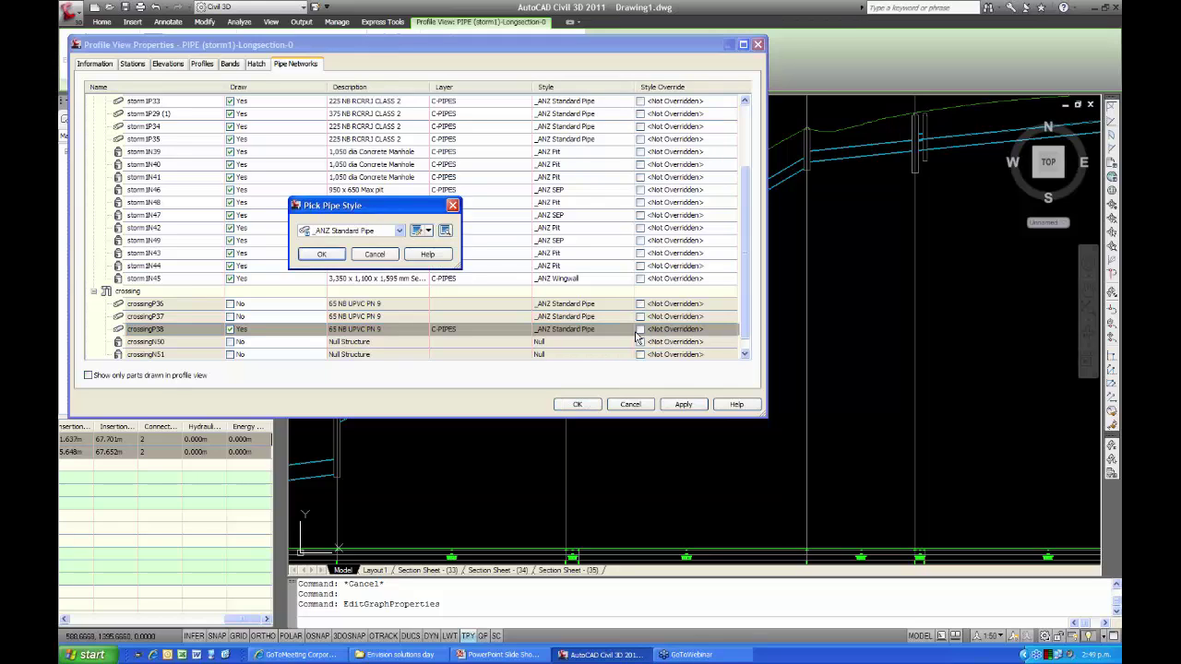
pyautogui.click(401, 231)
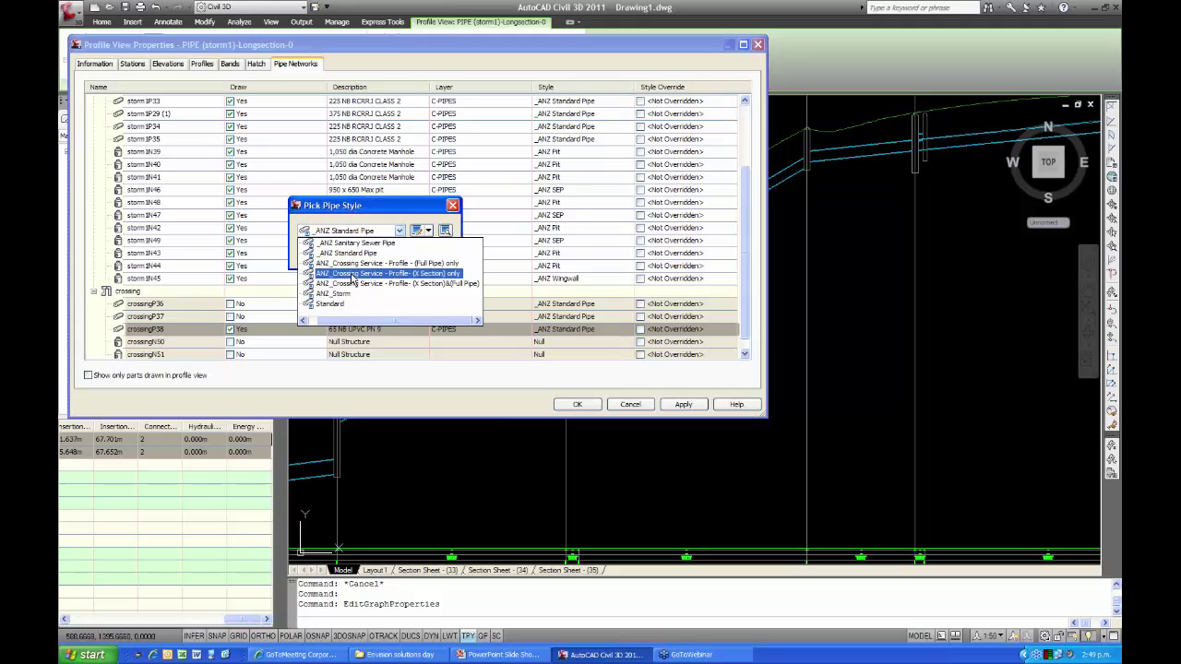
pyautogui.click(430, 274)
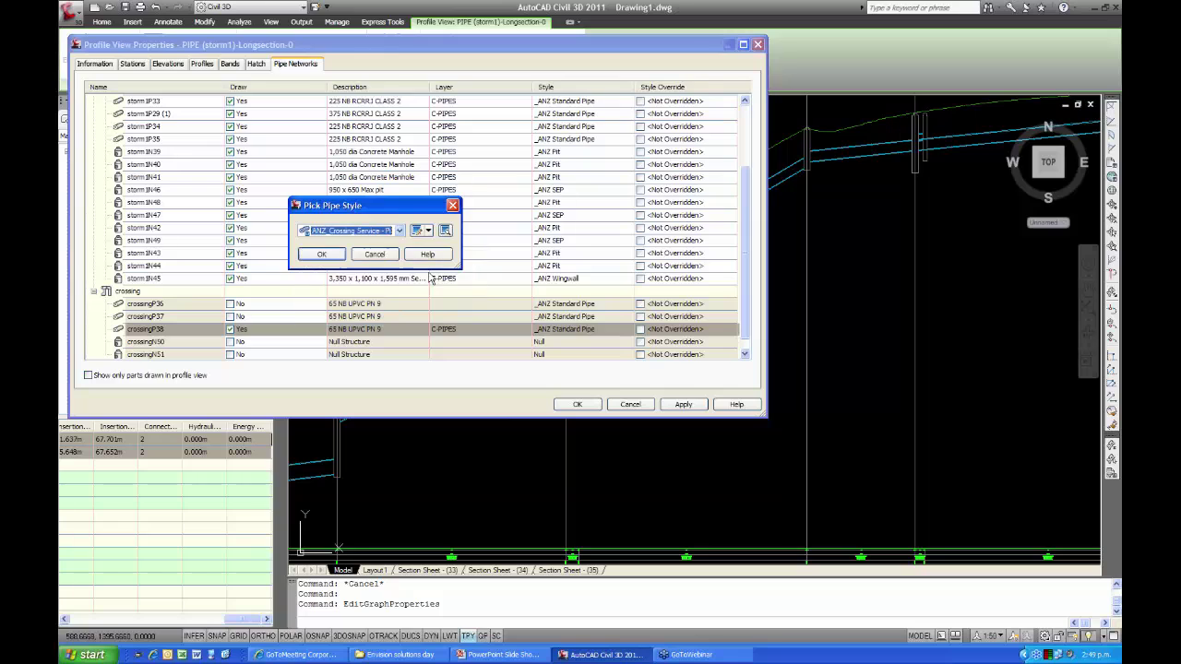
pyautogui.click(325, 256)
pyautogui.click(583, 408)
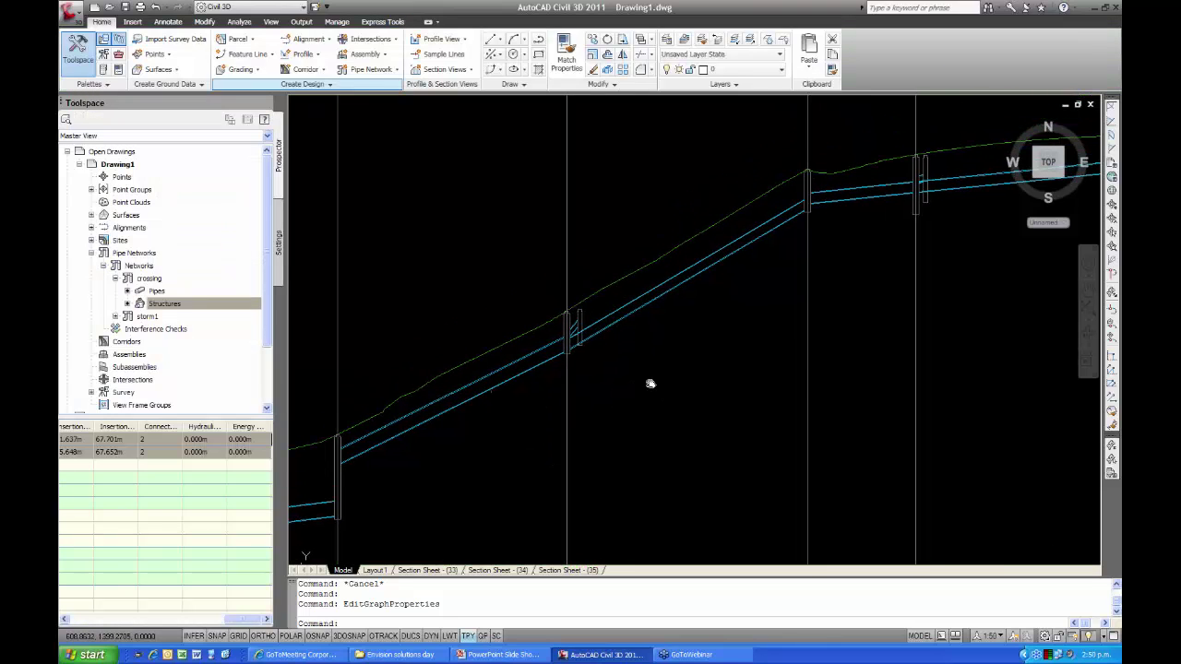
# Zoom in on the restyled pipes and select the lower pipe
pyautogui.moveTo(649, 385); pyautogui.dragTo(692, 412, button='middle')
pyautogui.scroll(8, 522, 377)
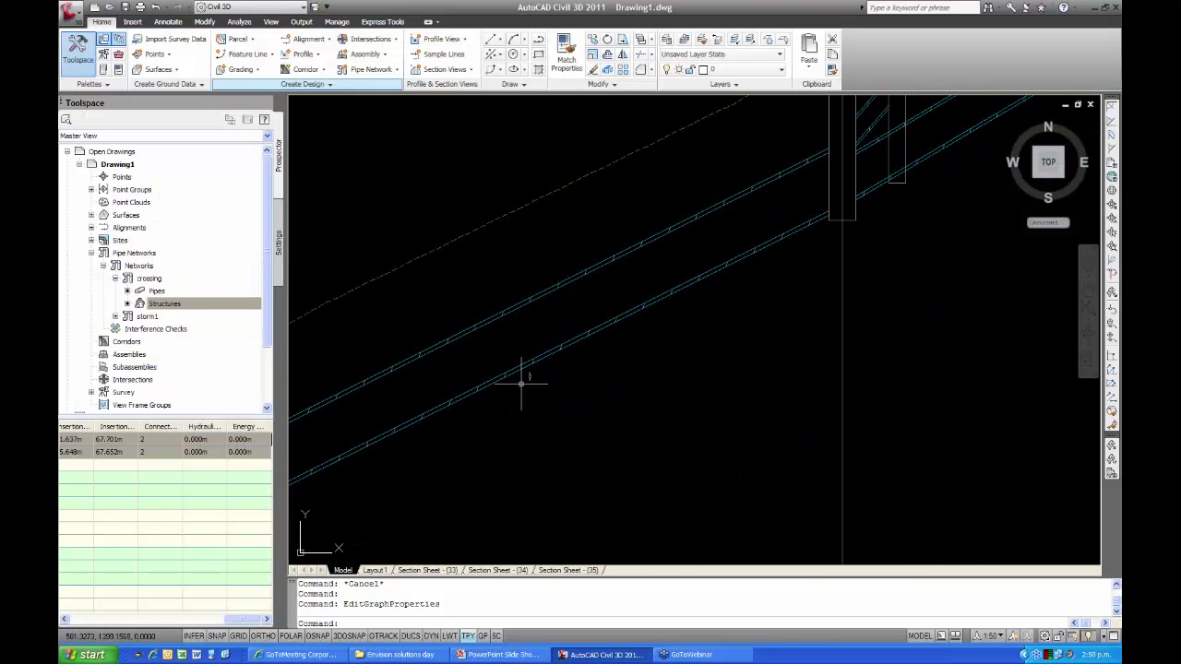
pyautogui.scroll(2, 538, 369)
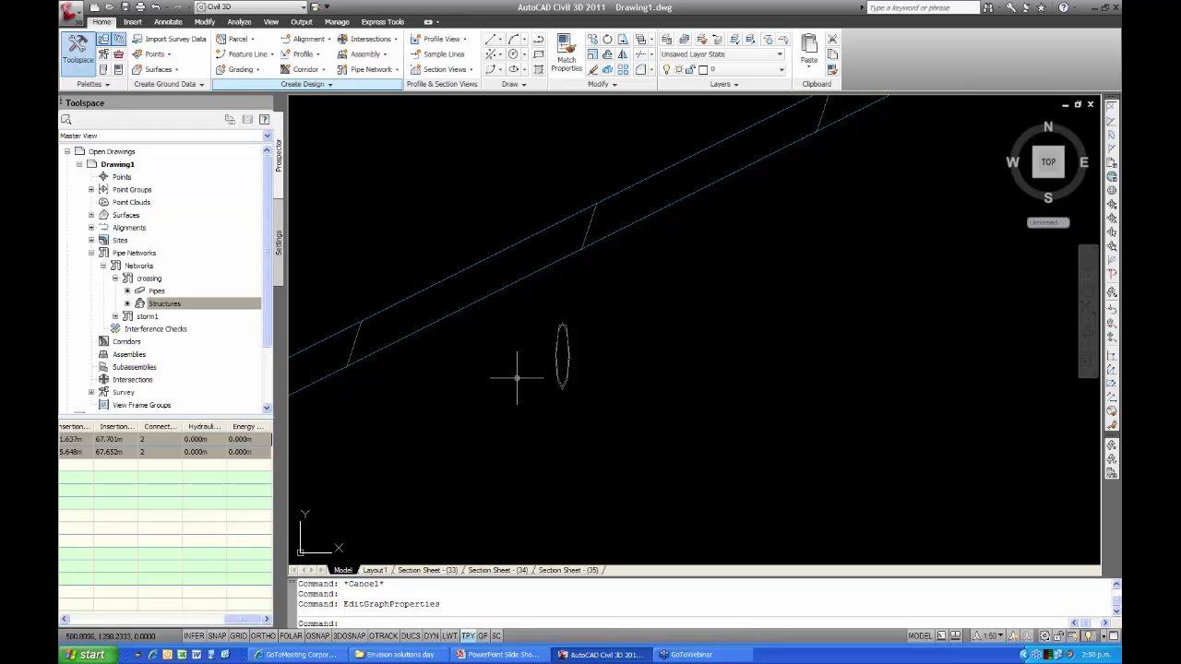
pyautogui.scroll(-5, 516, 378)
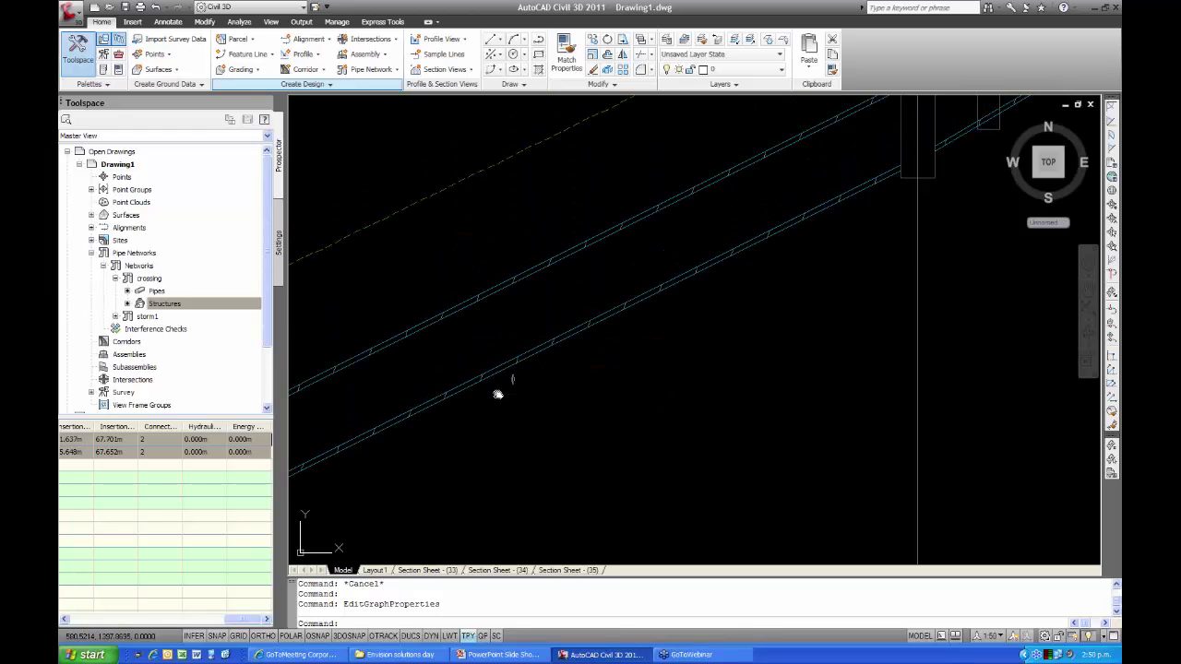
pyautogui.moveTo(497, 395)
pyautogui.mouseDown(button='middle')
pyautogui.moveTo(520, 377)
pyautogui.moveTo(482, 400)
pyautogui.mouseUp(button='middle')
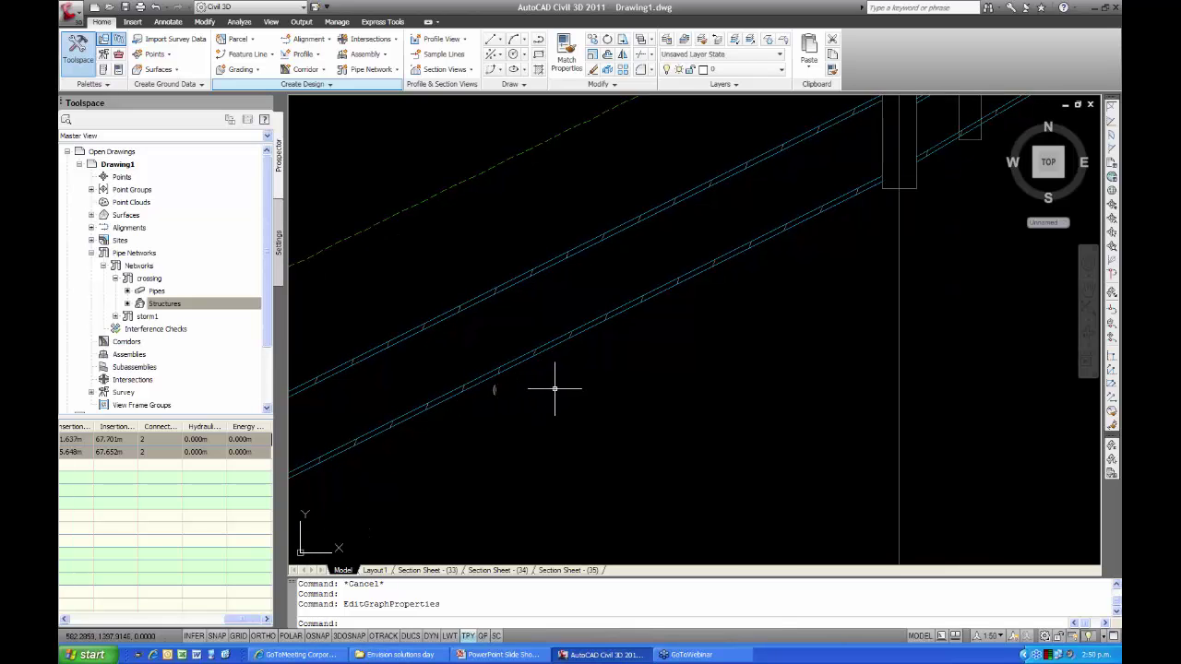
pyautogui.click(548, 342)
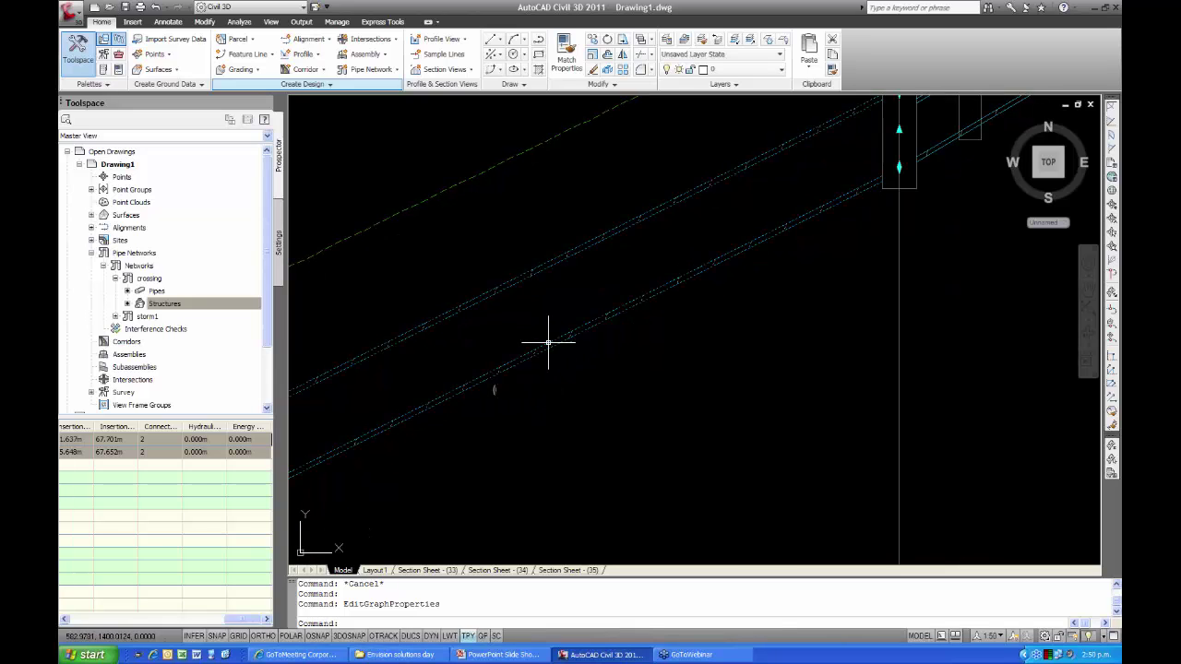
pyautogui.moveTo(596, 375)
pyautogui.mouseDown(button='middle')
pyautogui.moveTo(548, 388)
pyautogui.moveTo(596, 363)
pyautogui.mouseUp(button='middle')
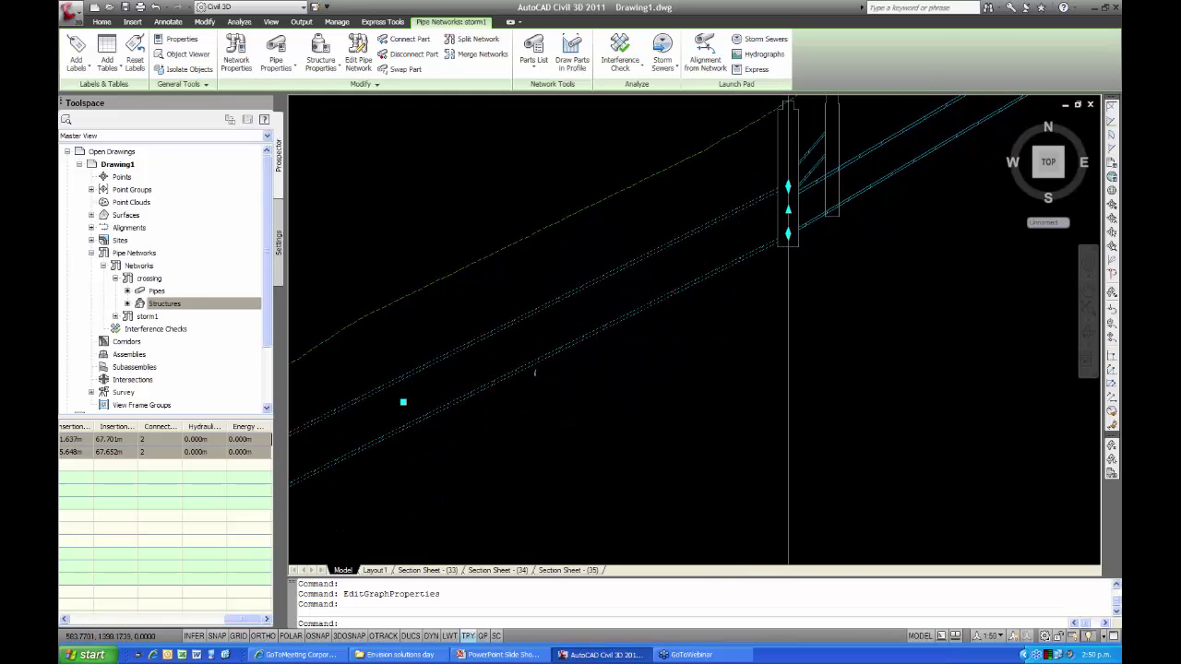
pyautogui.scroll(-2, 654, 286)
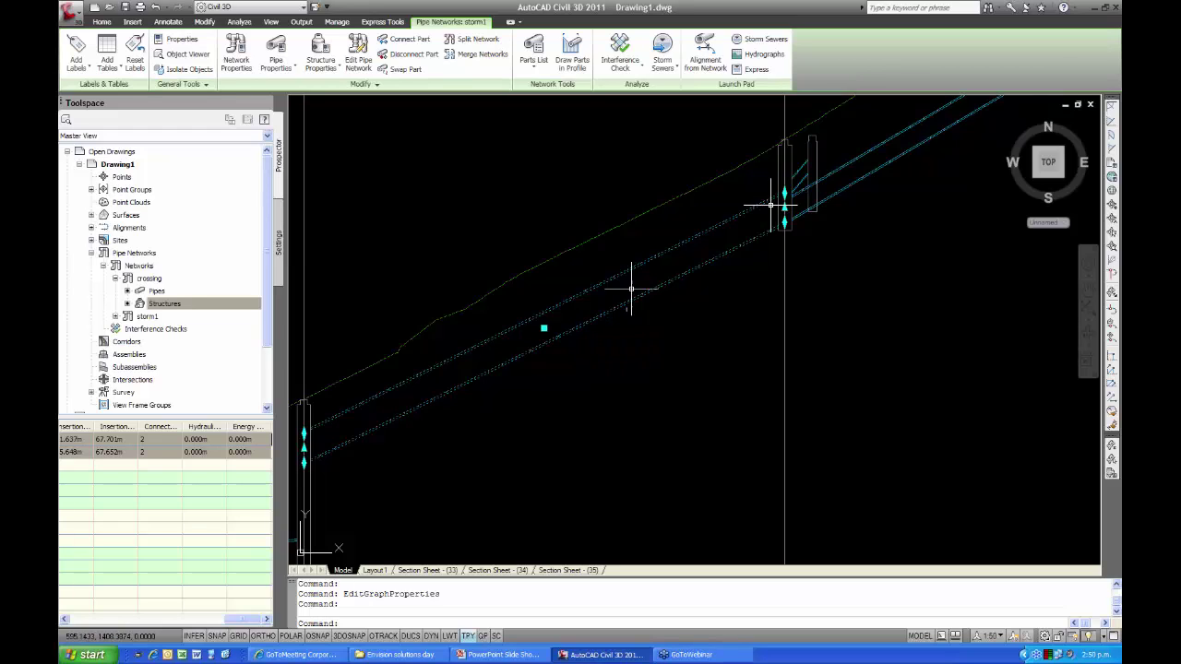
# Stretch the lower pipe's grip slightly higher, cancel with Esc, and zoom out to neighbouring structures
pyautogui.click(544, 328)
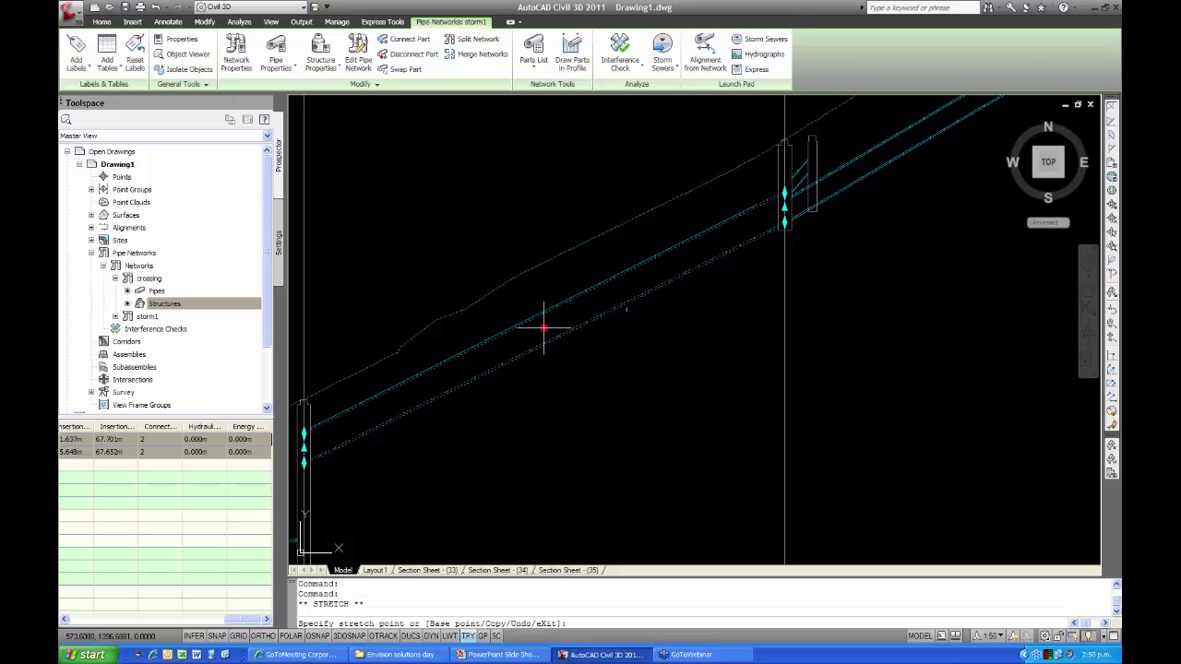
pyautogui.click(543, 322)
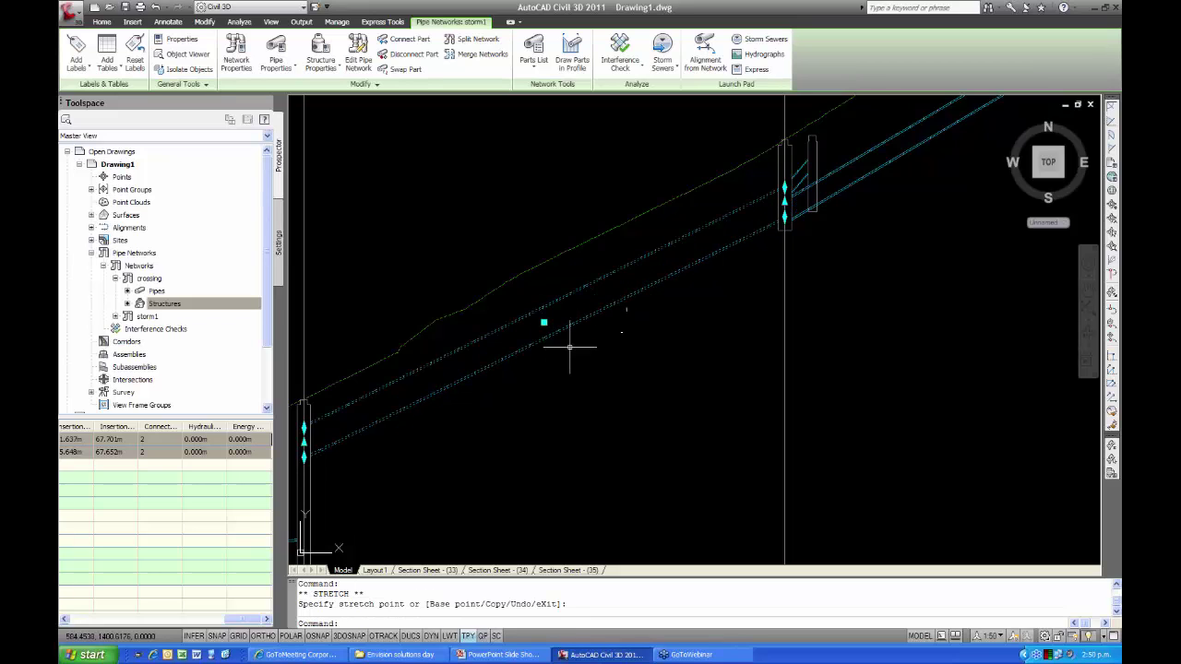
pyautogui.scroll(2, 585, 335)
pyautogui.moveTo(585, 351); pyautogui.dragTo(576, 391, button='middle')
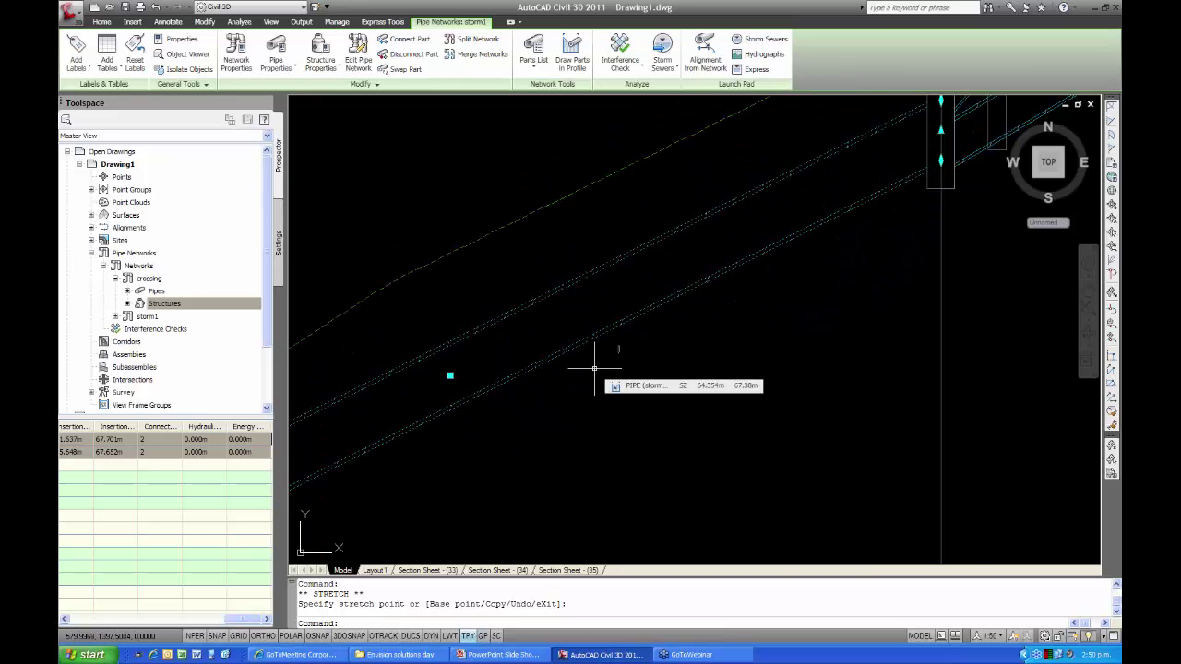
pyautogui.press('Escape')
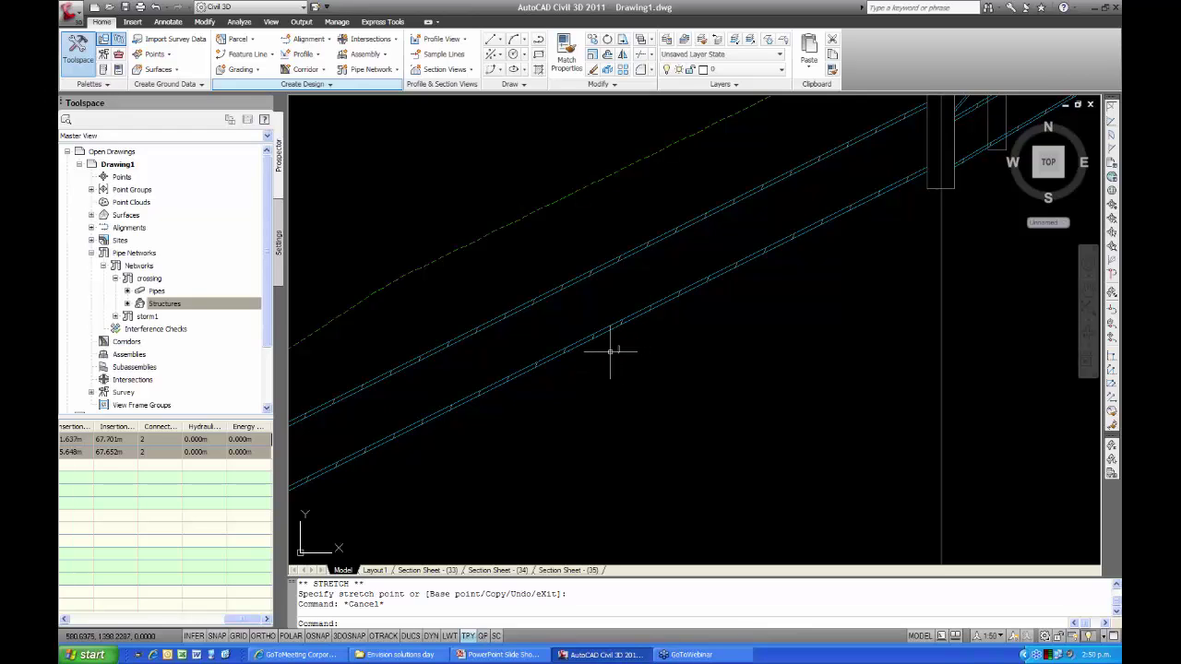
pyautogui.moveTo(610, 350)
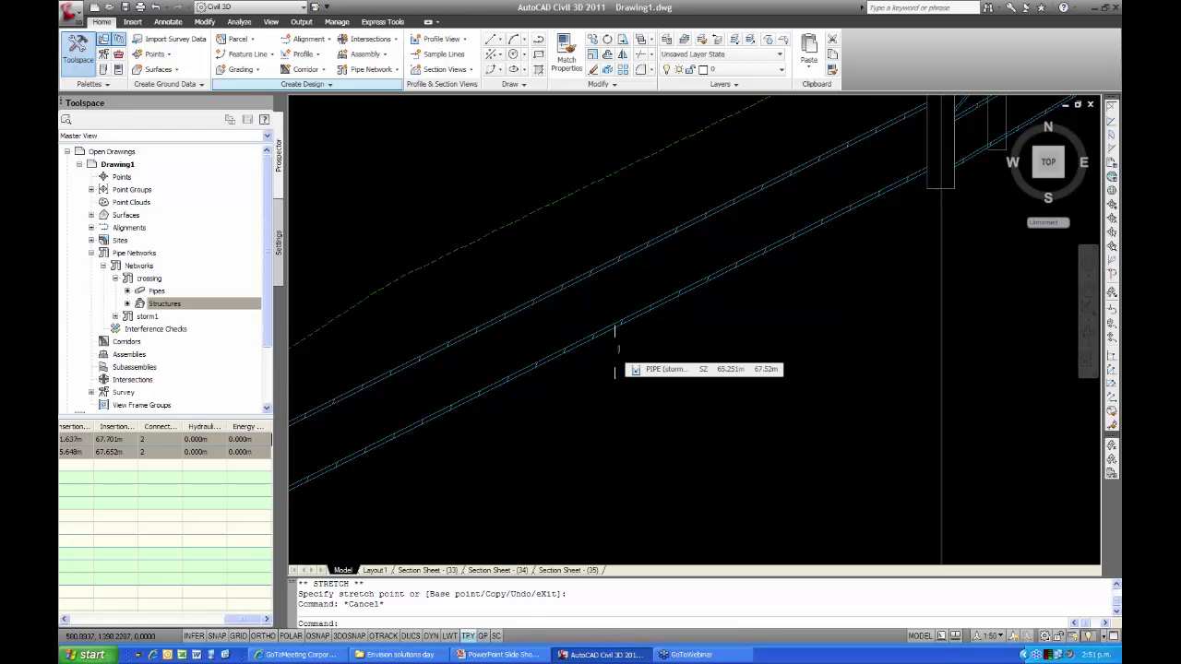
pyautogui.scroll(-5, 615, 349)
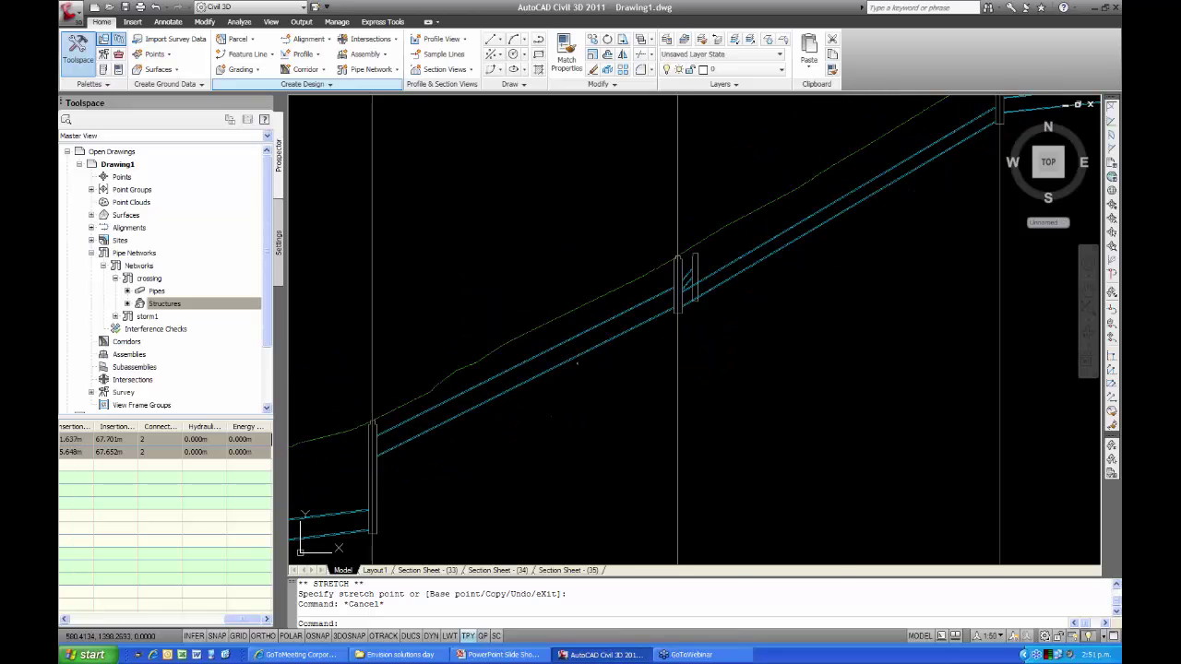
pyautogui.moveTo(515, 469); pyautogui.dragTo(576, 404, button='middle')
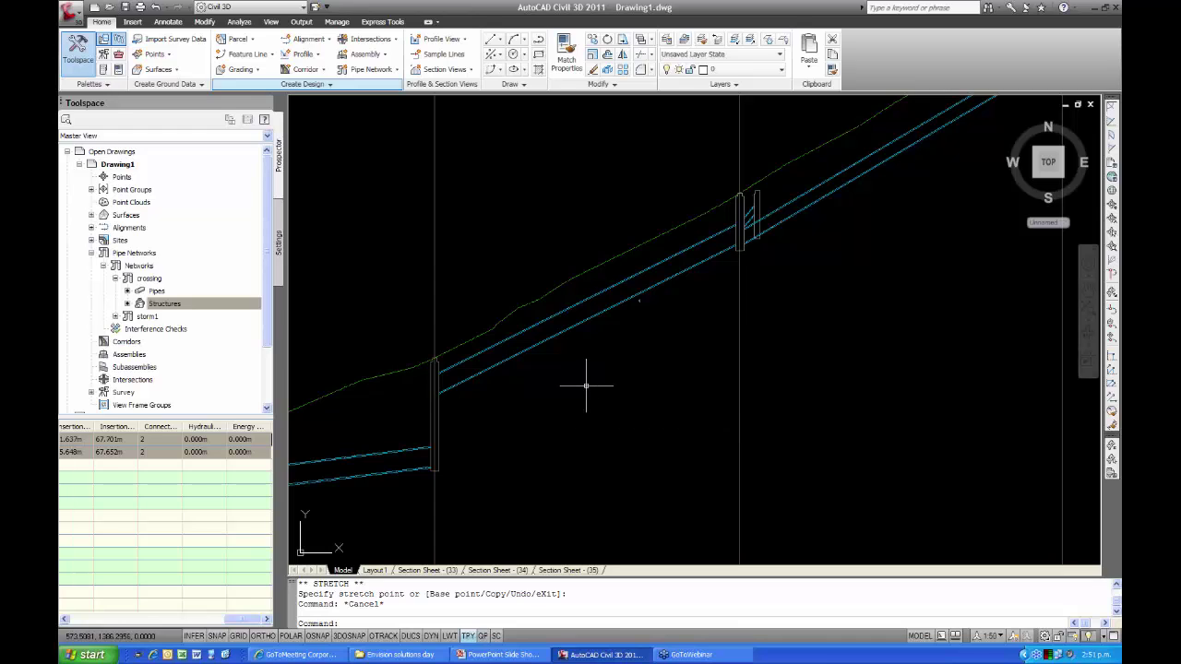
# Zoom the plan view to where the curved crossing pipe meets storm1, and collapse 'crossing' in Prospector
pyautogui.scroll(-6, 541, 400)
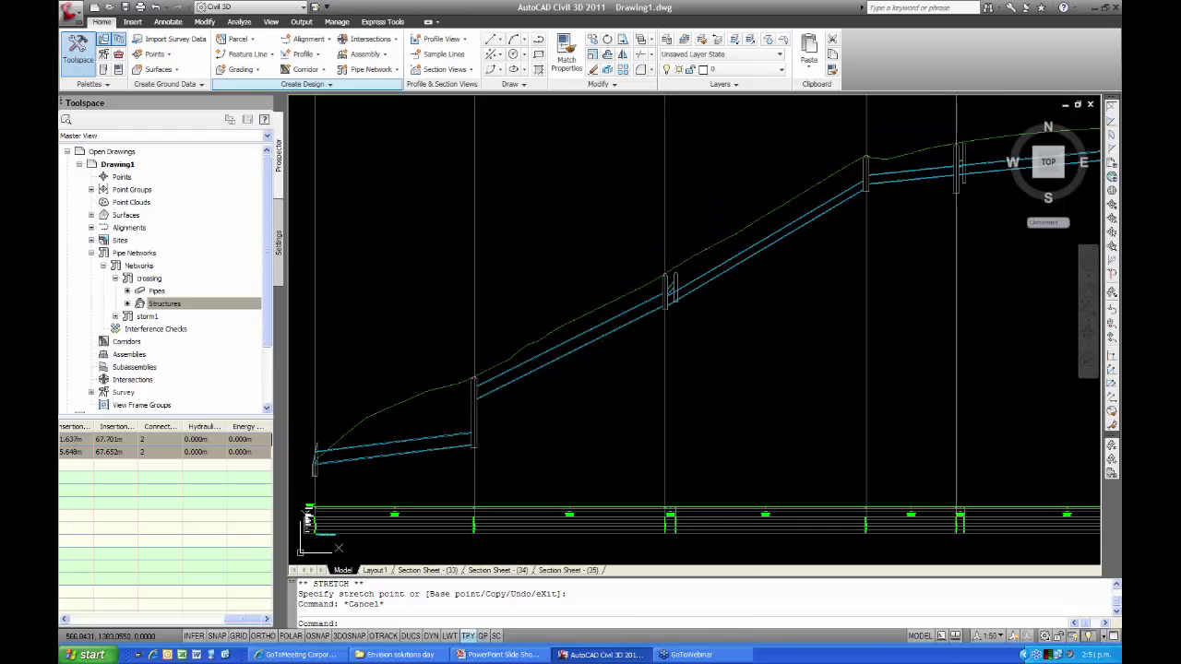
pyautogui.moveTo(366, 427); pyautogui.dragTo(624, 316, button='middle')
pyautogui.scroll(5, 572, 388)
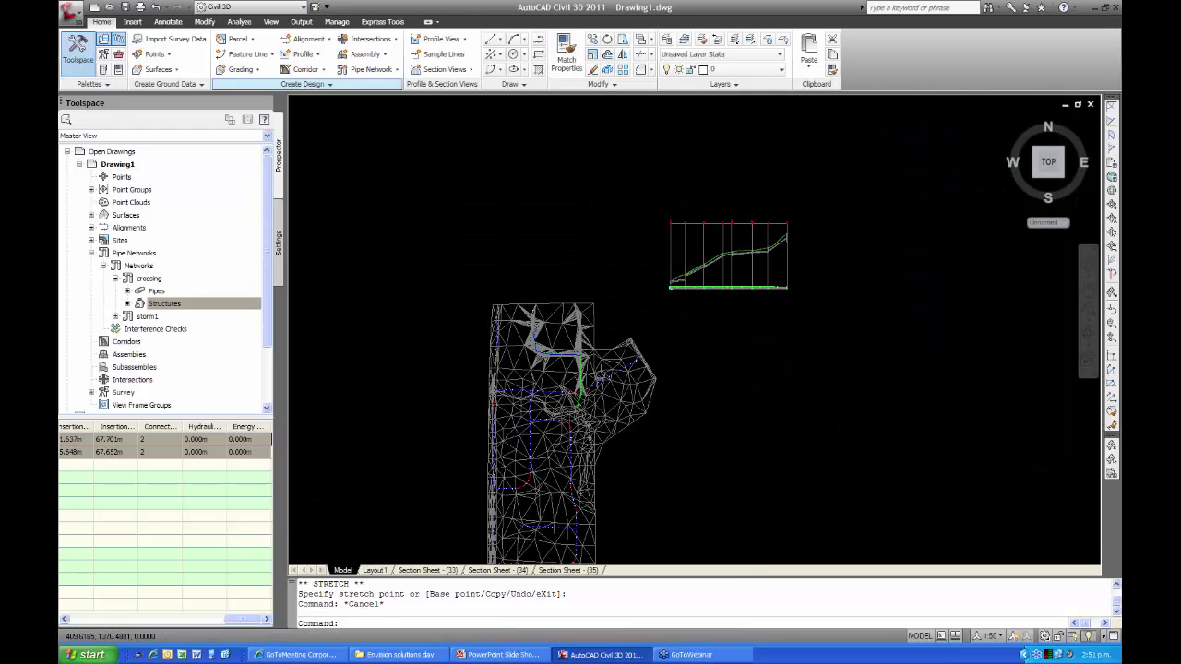
pyautogui.scroll(4, 584, 369)
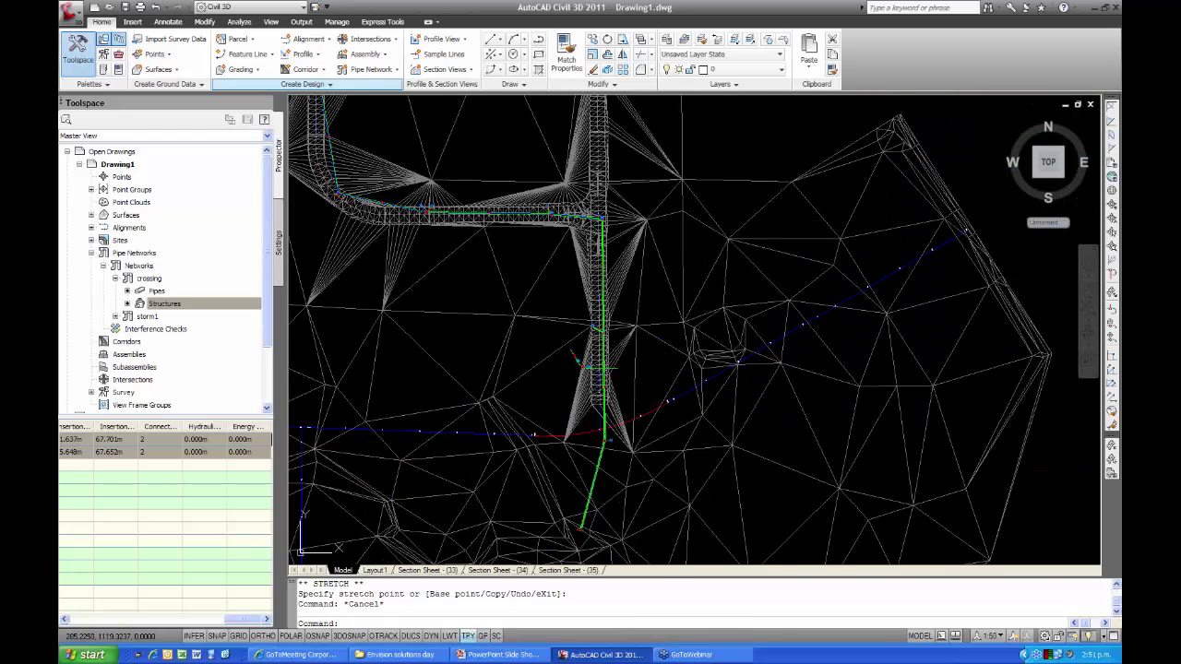
pyautogui.scroll(3, 582, 369)
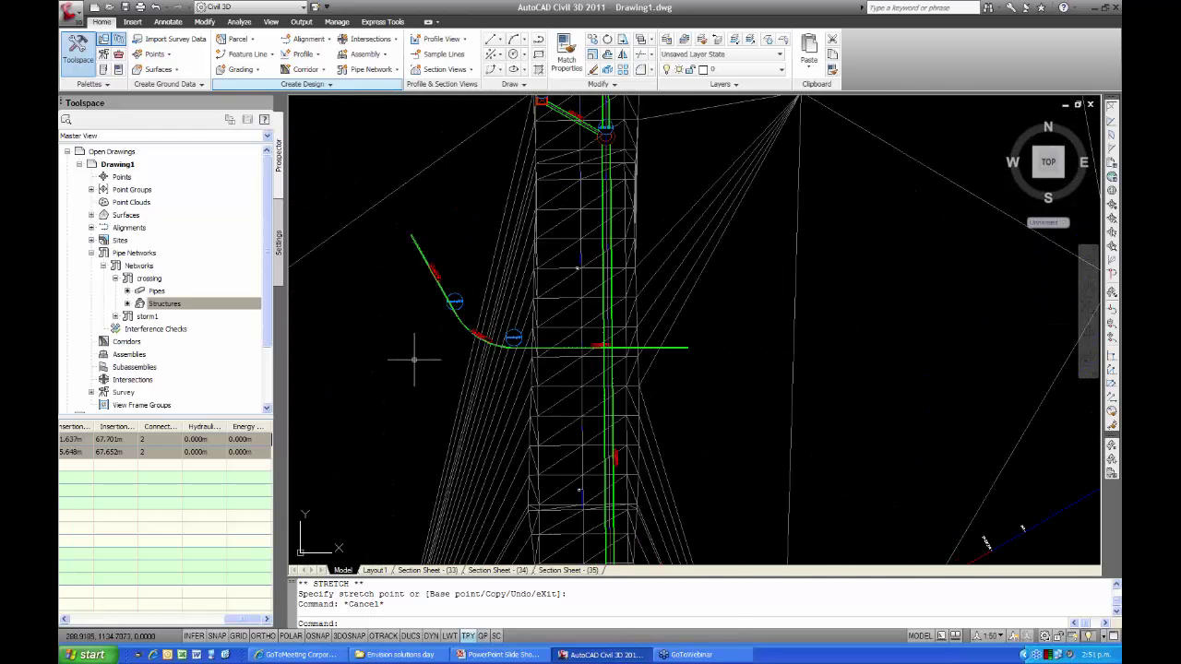
pyautogui.moveTo(414, 361)
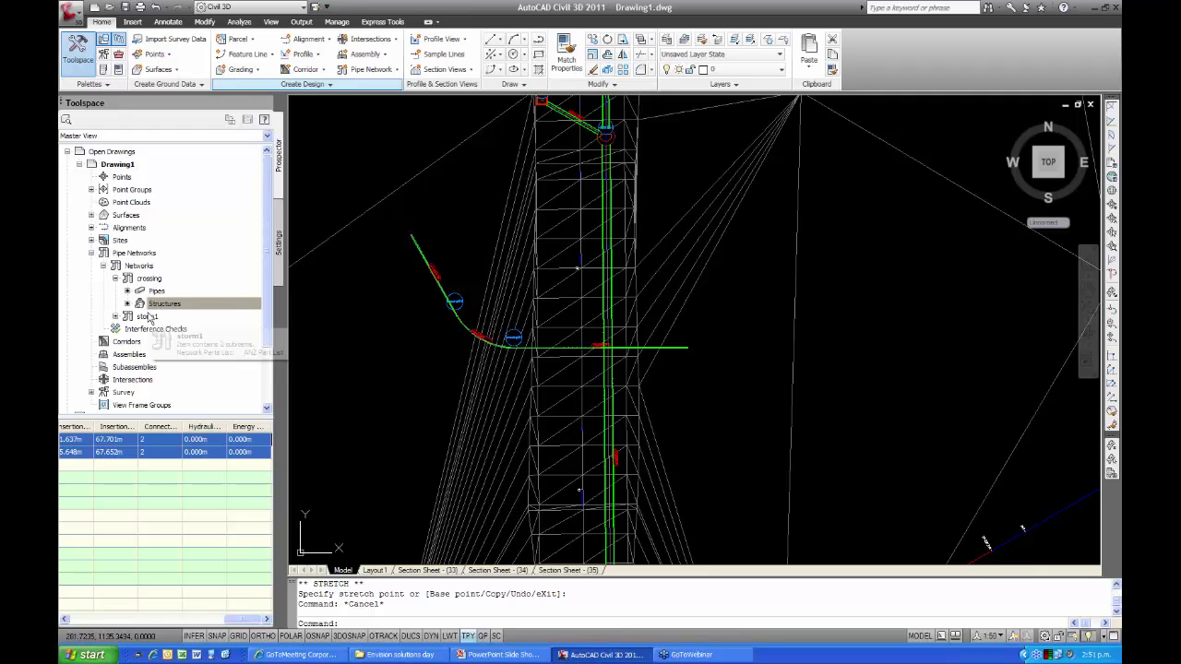
pyautogui.doubleClick(125, 277)
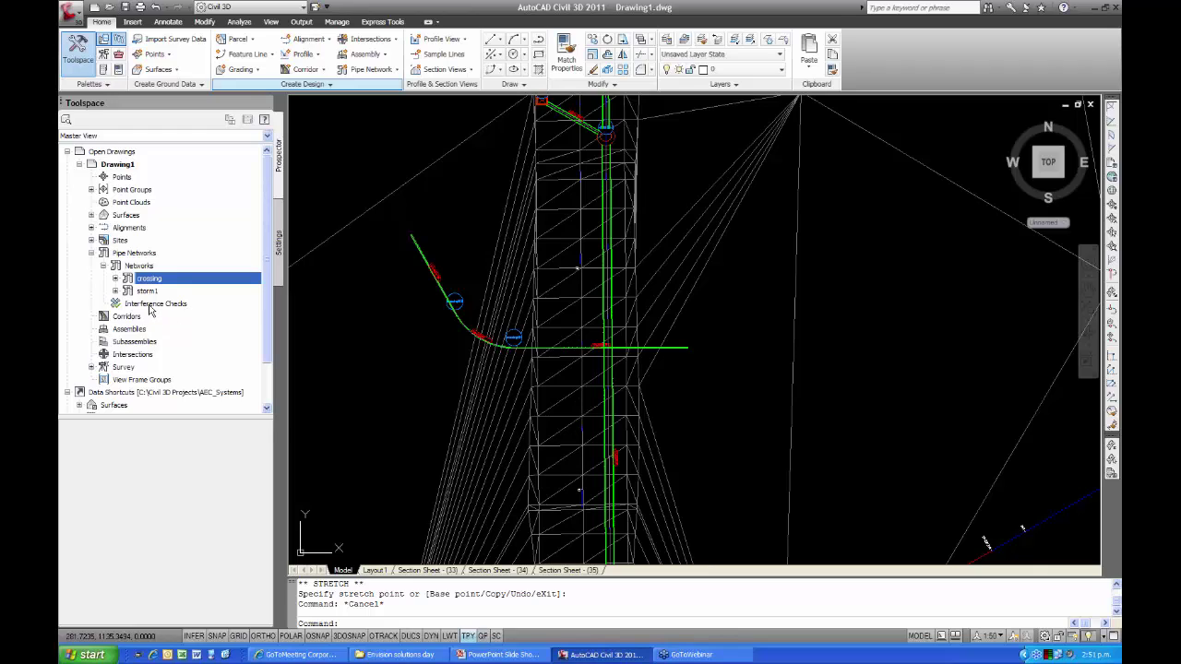
# Create an interference check by picking a crossing network pipe, then a storm1 pipe near stormIN48
pyautogui.rightClick(170, 305)
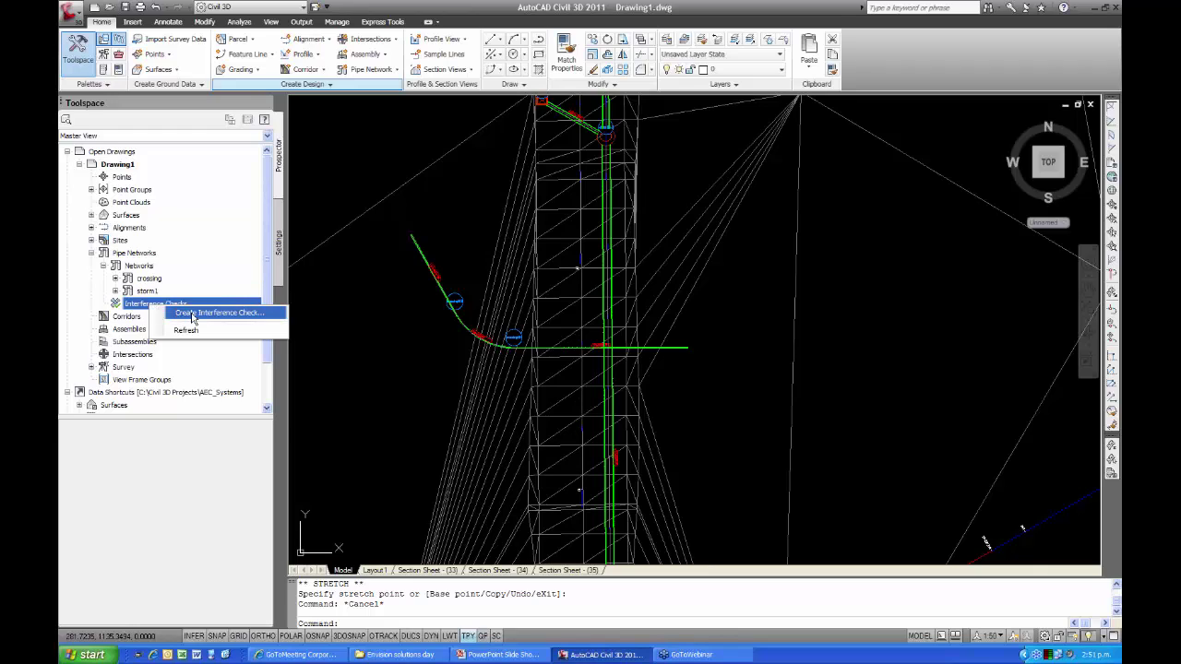
pyautogui.click(194, 314)
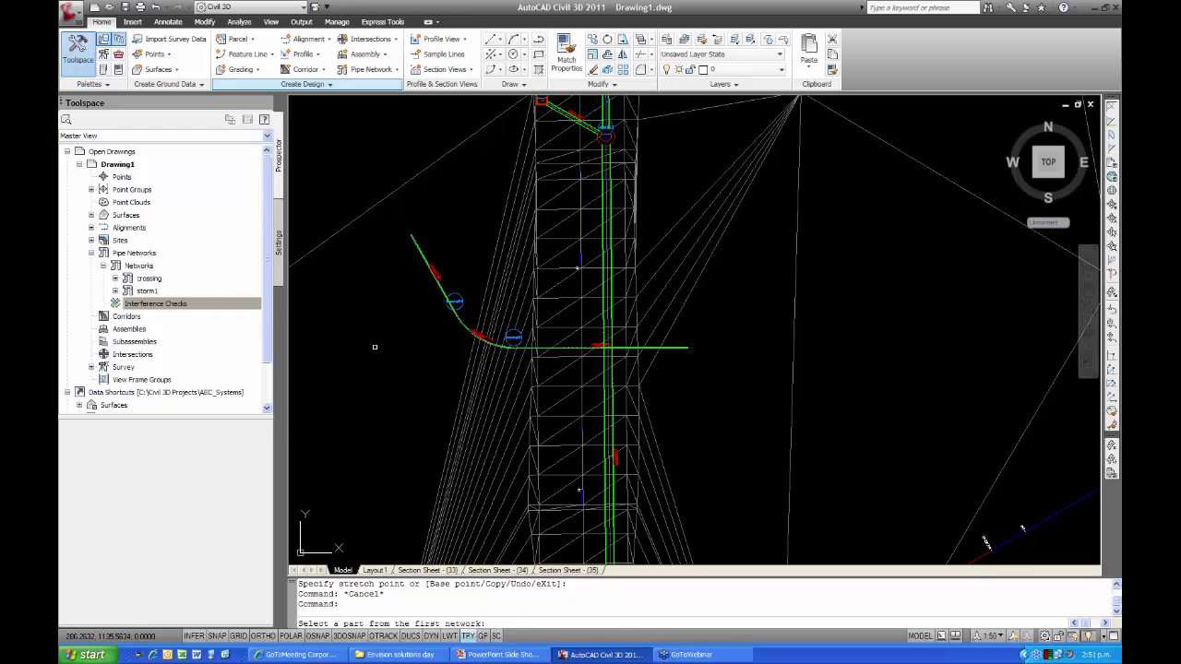
pyautogui.moveTo(375, 347)
pyautogui.click(412, 239)
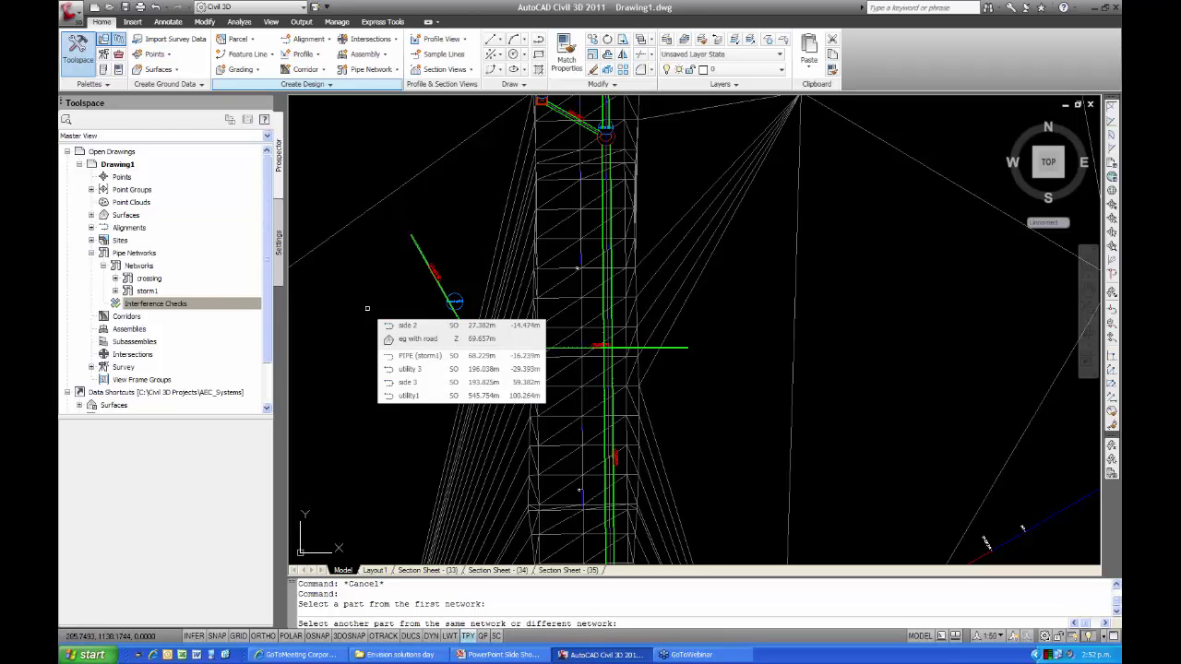
pyautogui.scroll(3, 367, 309)
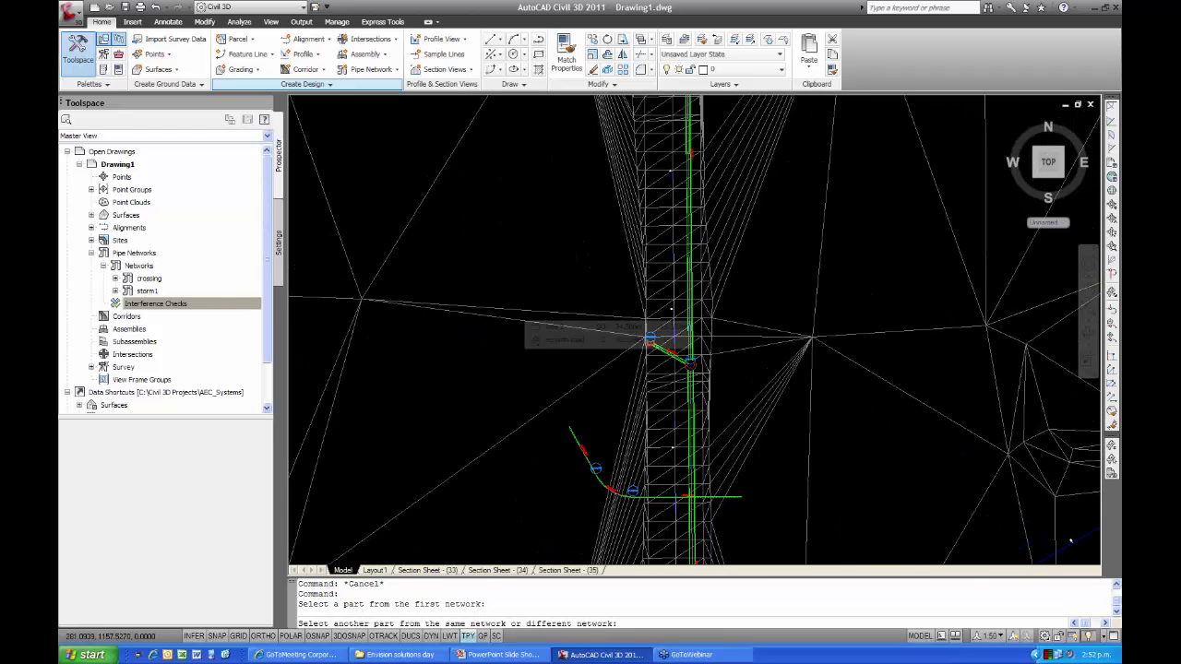
pyautogui.scroll(-3, 548, 430)
pyautogui.scroll(5, 636, 288)
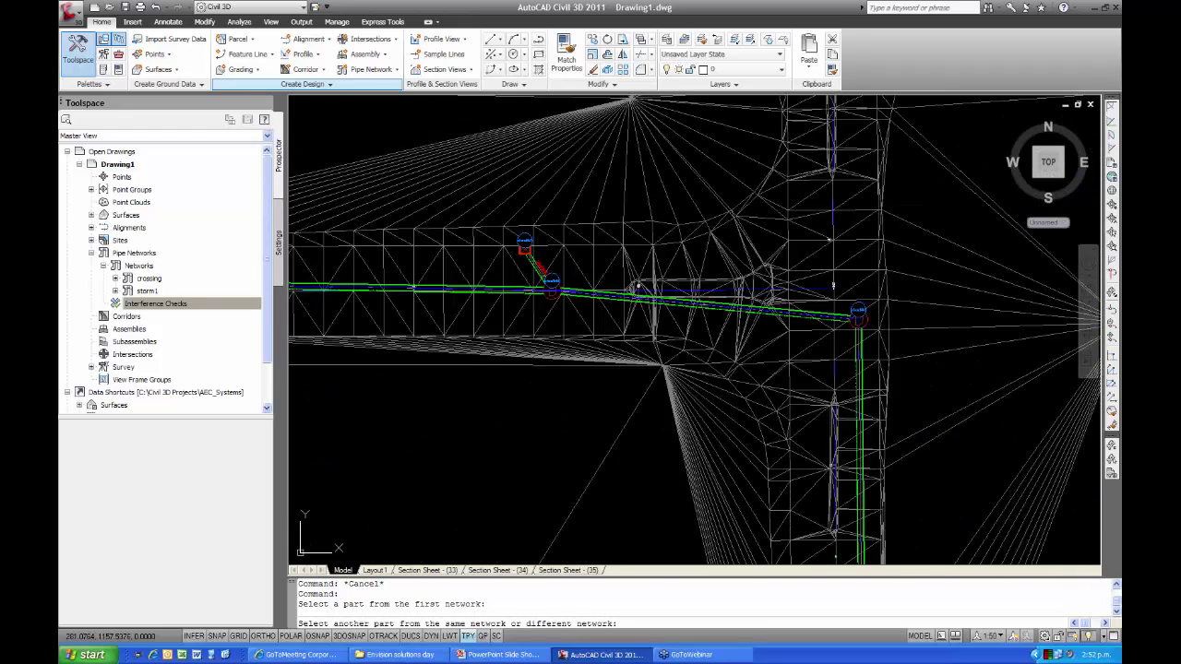
pyautogui.scroll(4, 530, 300)
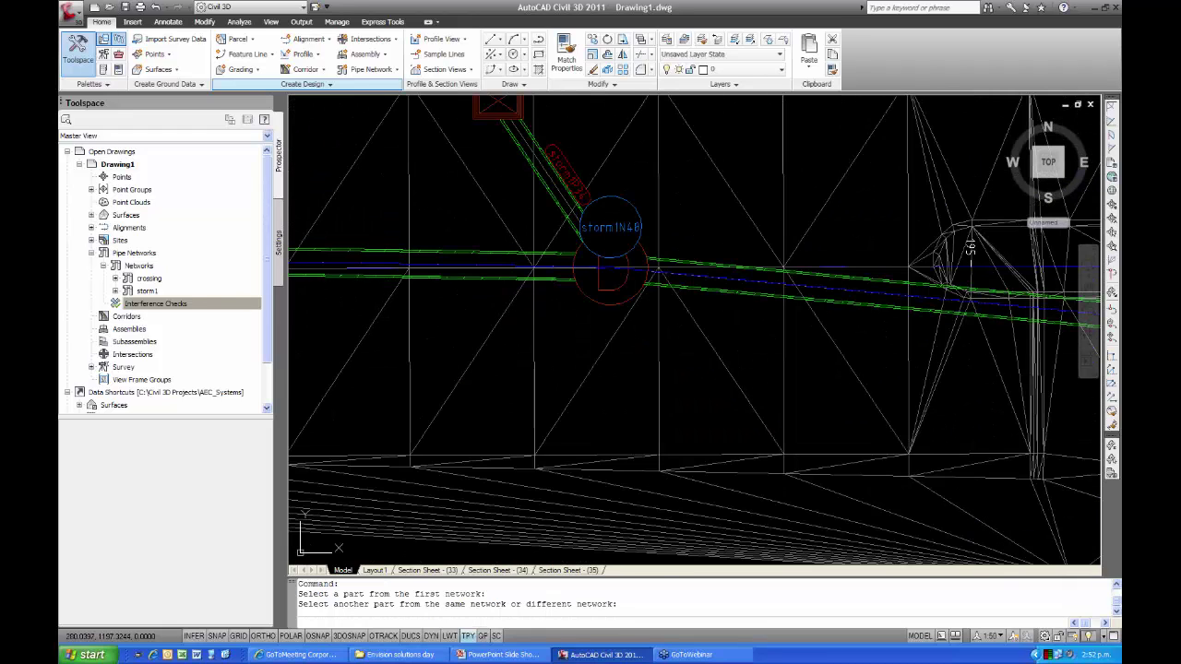
pyautogui.click(650, 271)
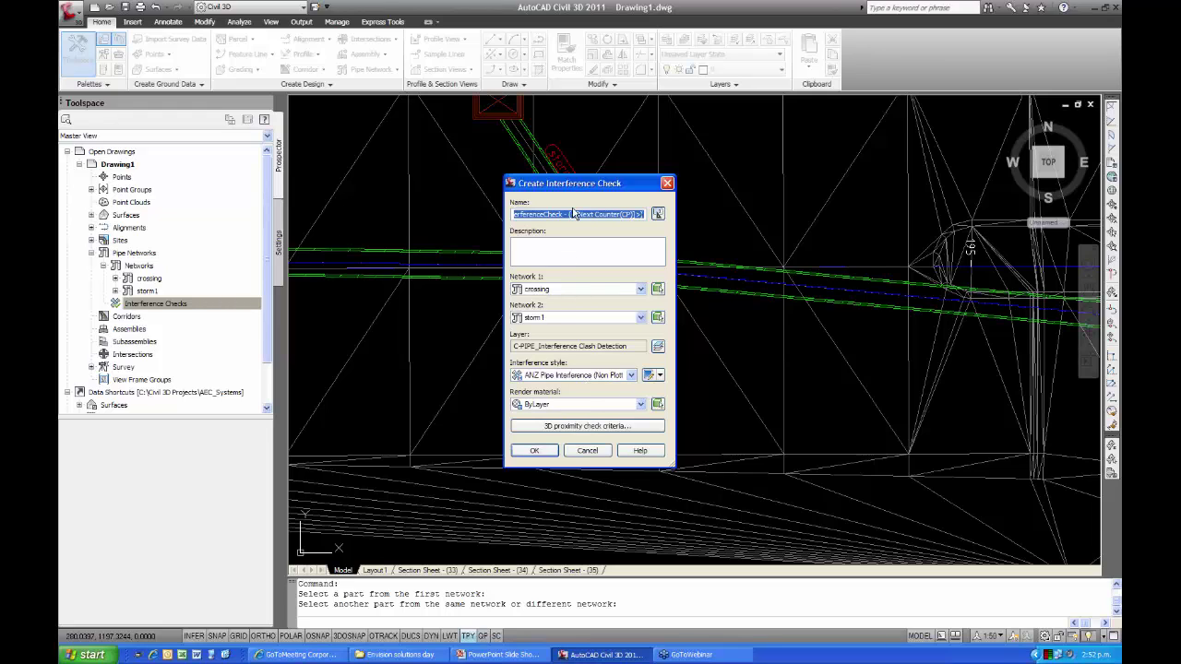
# Enable the 3D proximity check at 0.5 m and create the crossing–storm1 interference check
pyautogui.moveTo(583, 190); pyautogui.dragTo(581, 158)
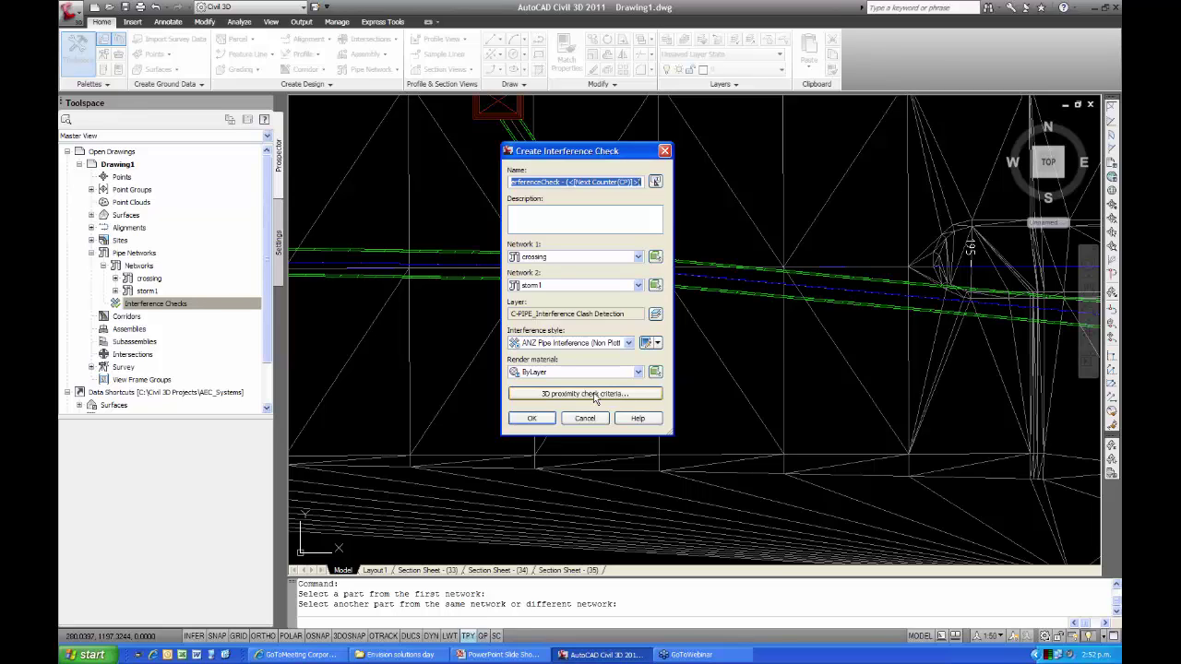
pyautogui.click(595, 394)
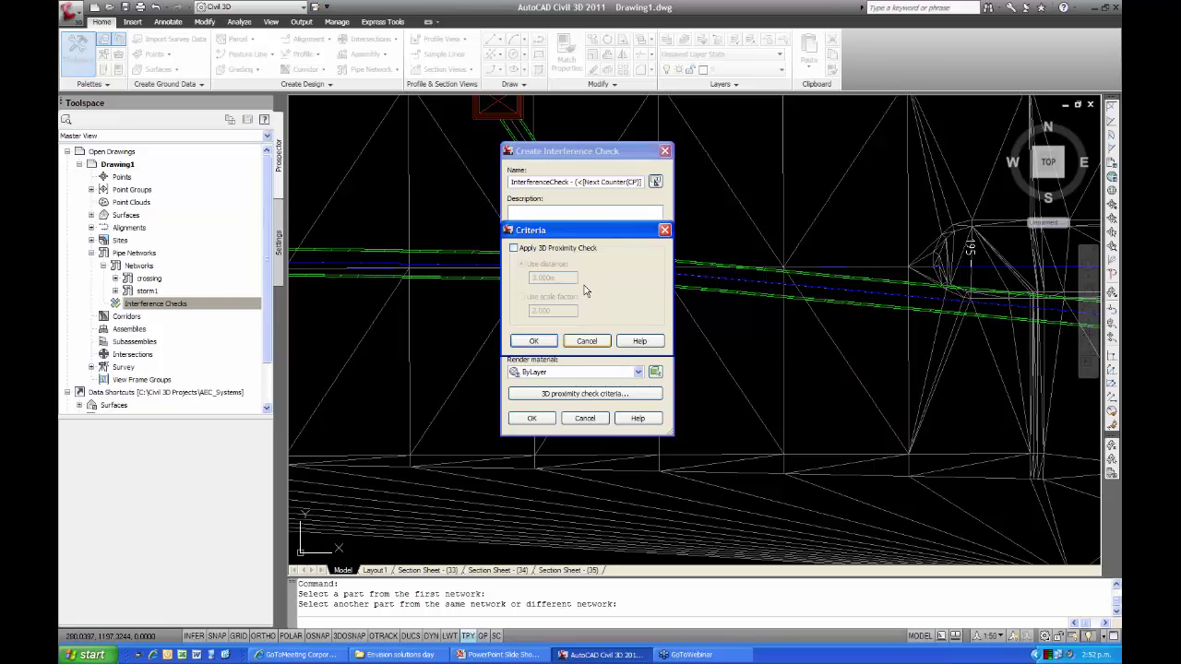
pyautogui.click(514, 249)
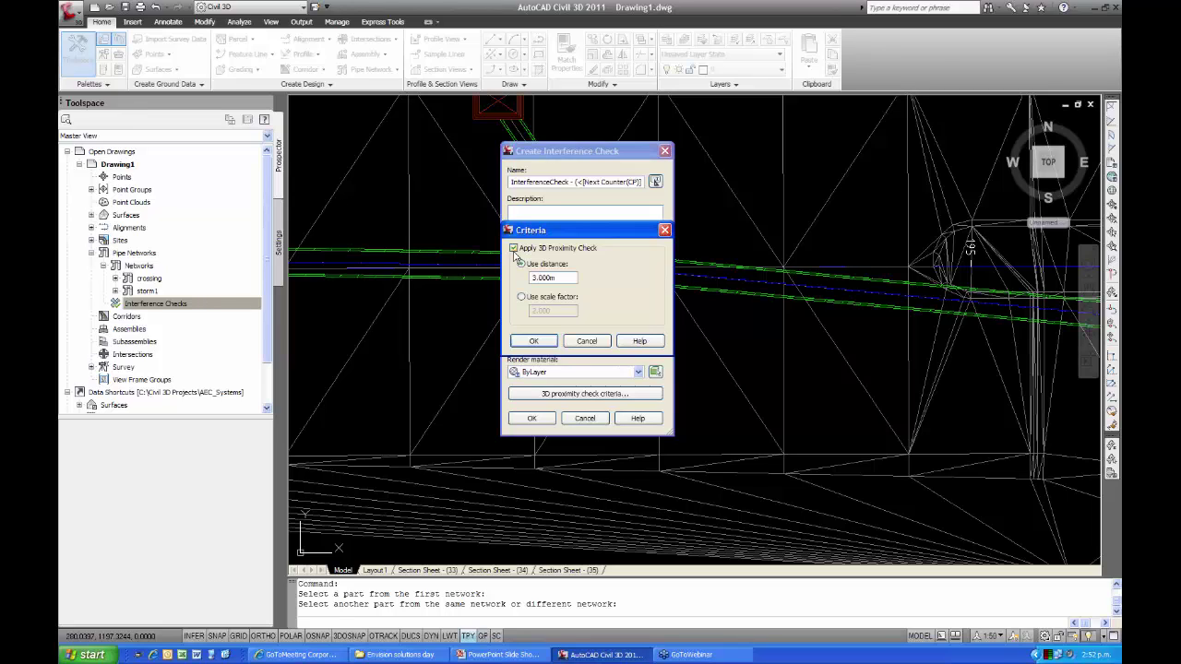
pyautogui.moveTo(571, 278); pyautogui.dragTo(528, 277)
pyautogui.write('.5')
pyautogui.click(534, 343)
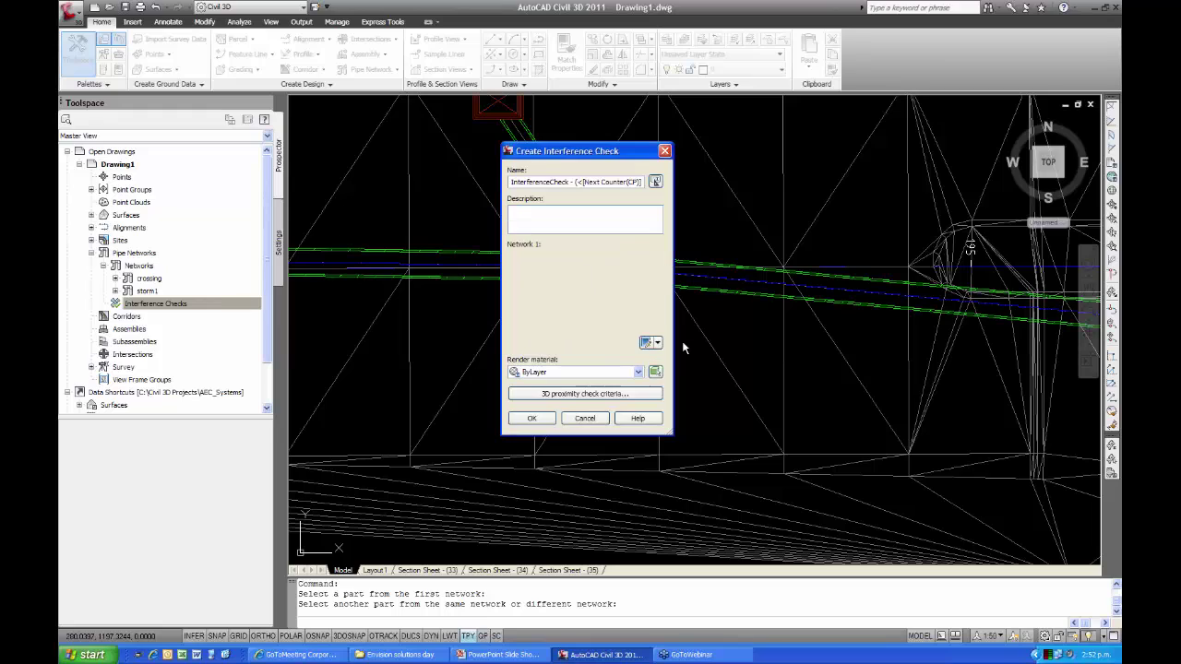
pyautogui.click(525, 424)
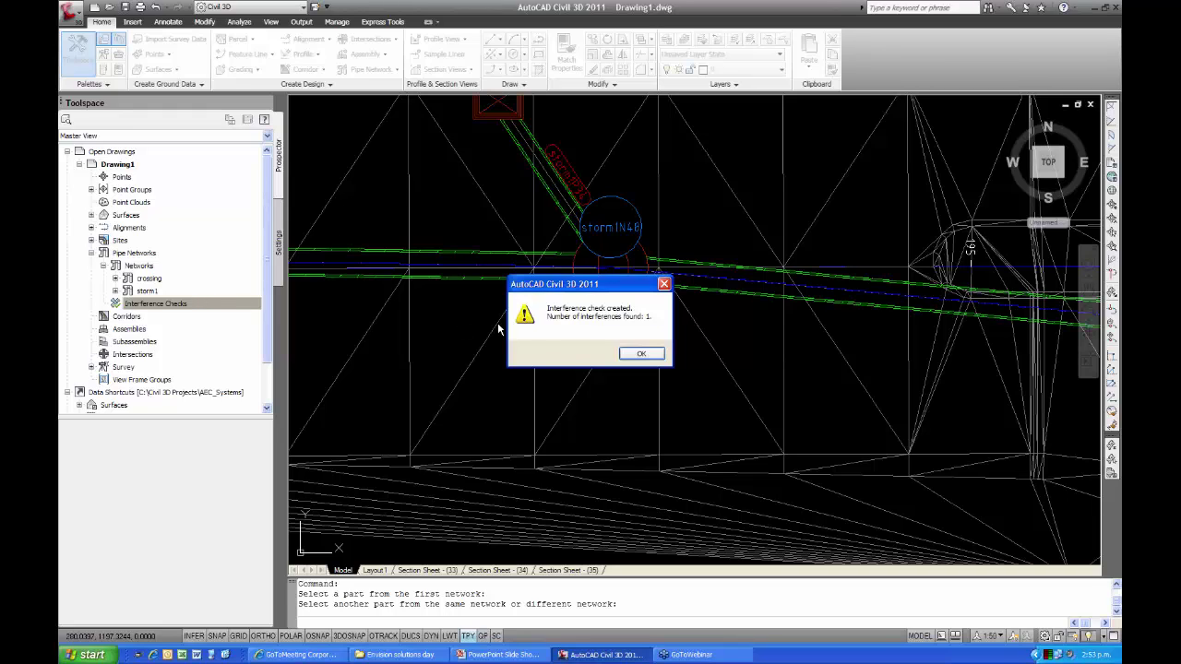
# List CHK-(1) under InterferenceCheck - (1) in Prospector and zoom the drawing to it
pyautogui.click(641, 353)
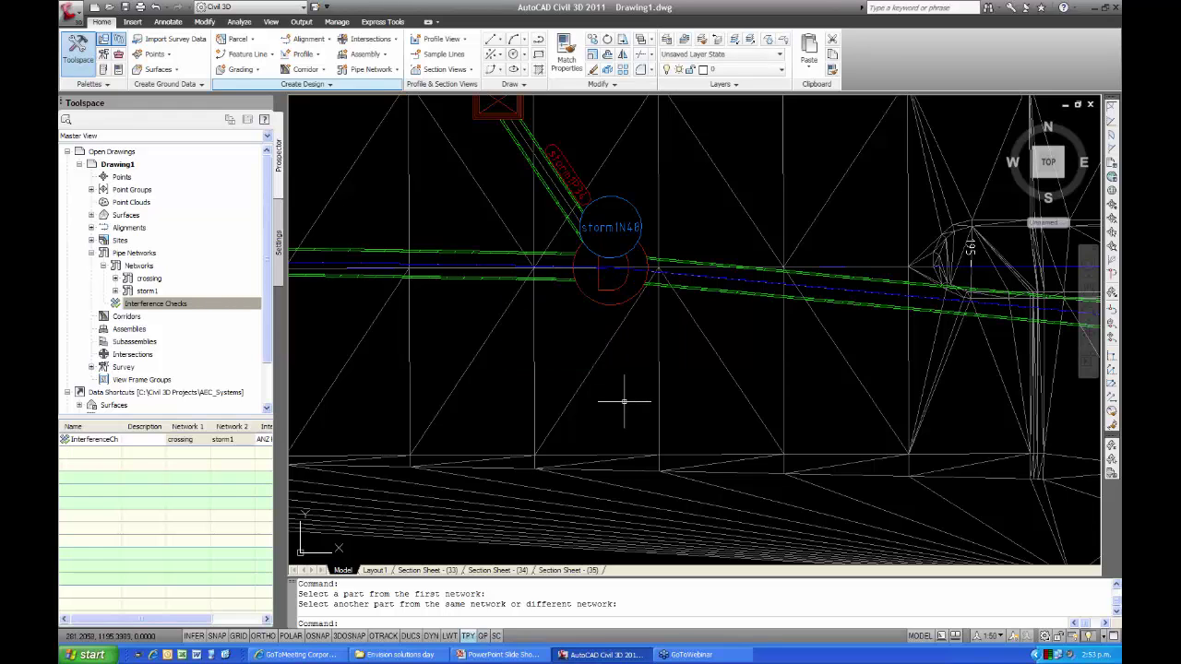
pyautogui.click(154, 305)
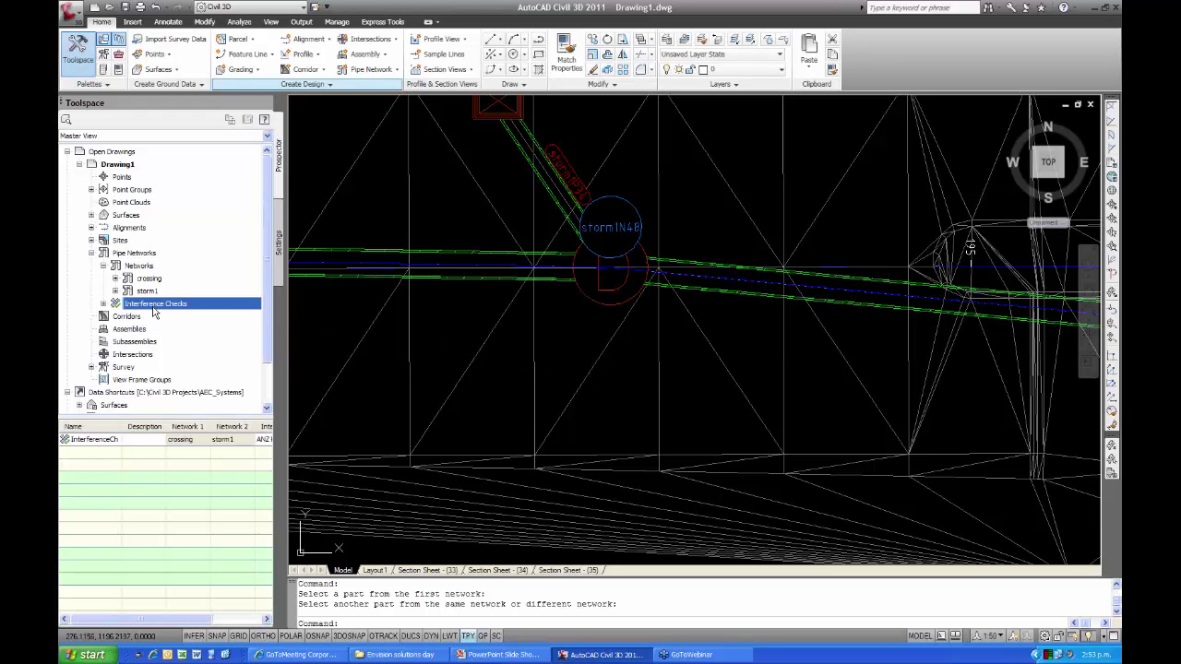
pyautogui.click(103, 305)
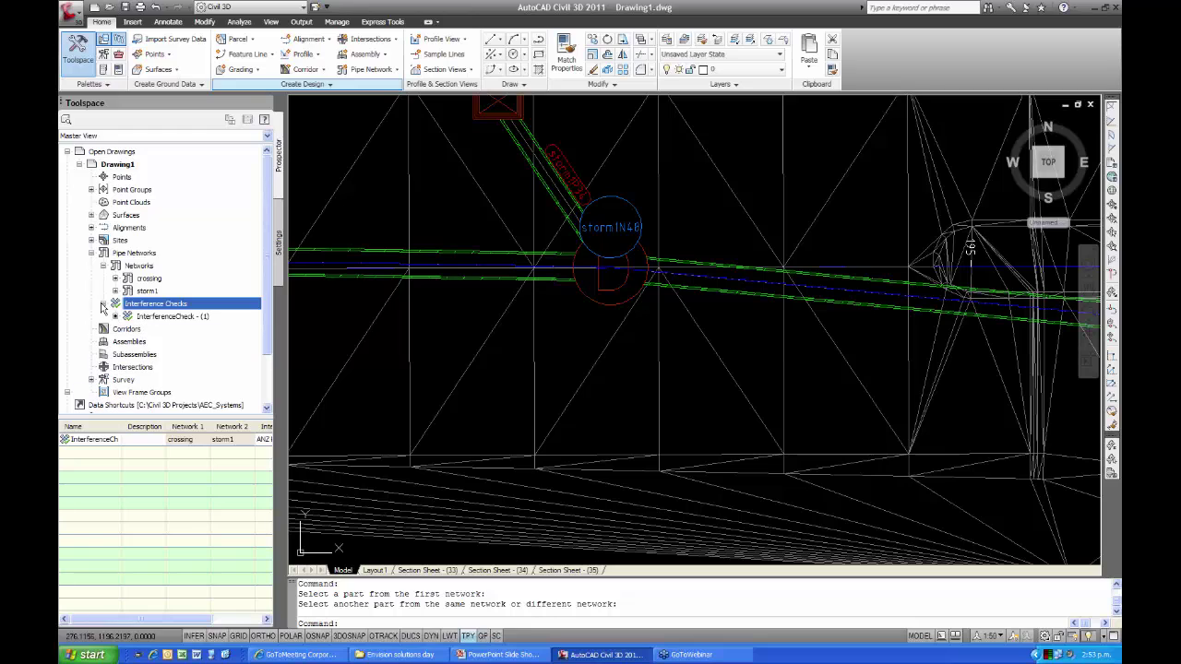
pyautogui.click(155, 320)
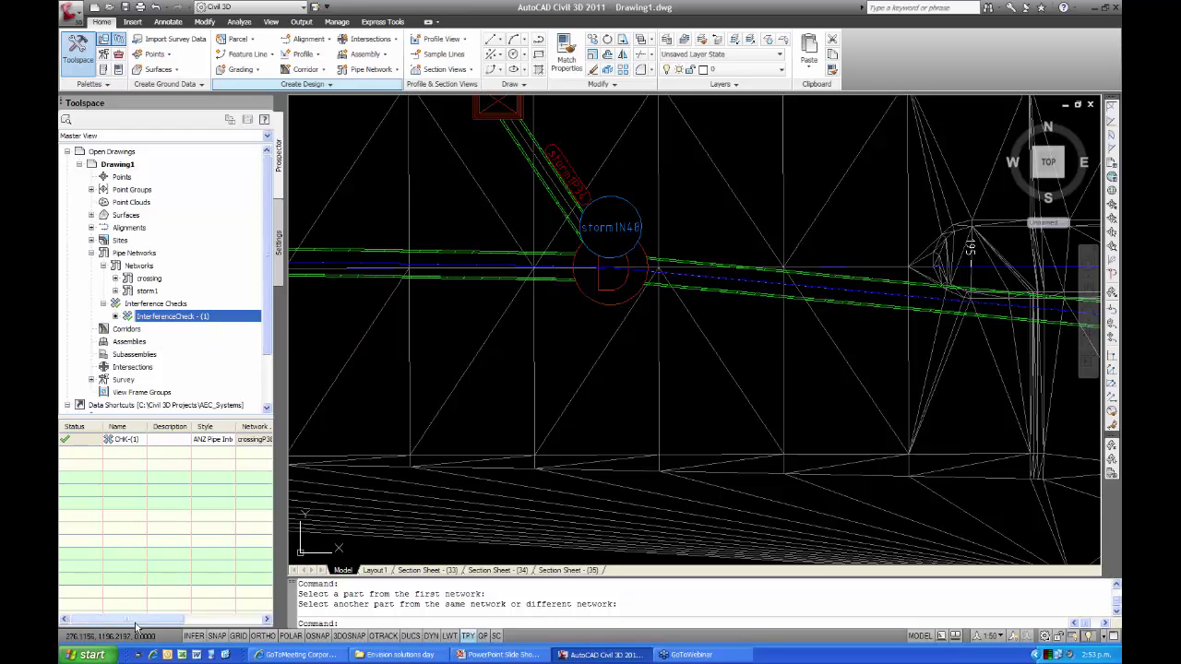
pyautogui.moveTo(135, 627)
pyautogui.mouseDown()
pyautogui.moveTo(238, 622)
pyautogui.moveTo(157, 621)
pyautogui.mouseUp()
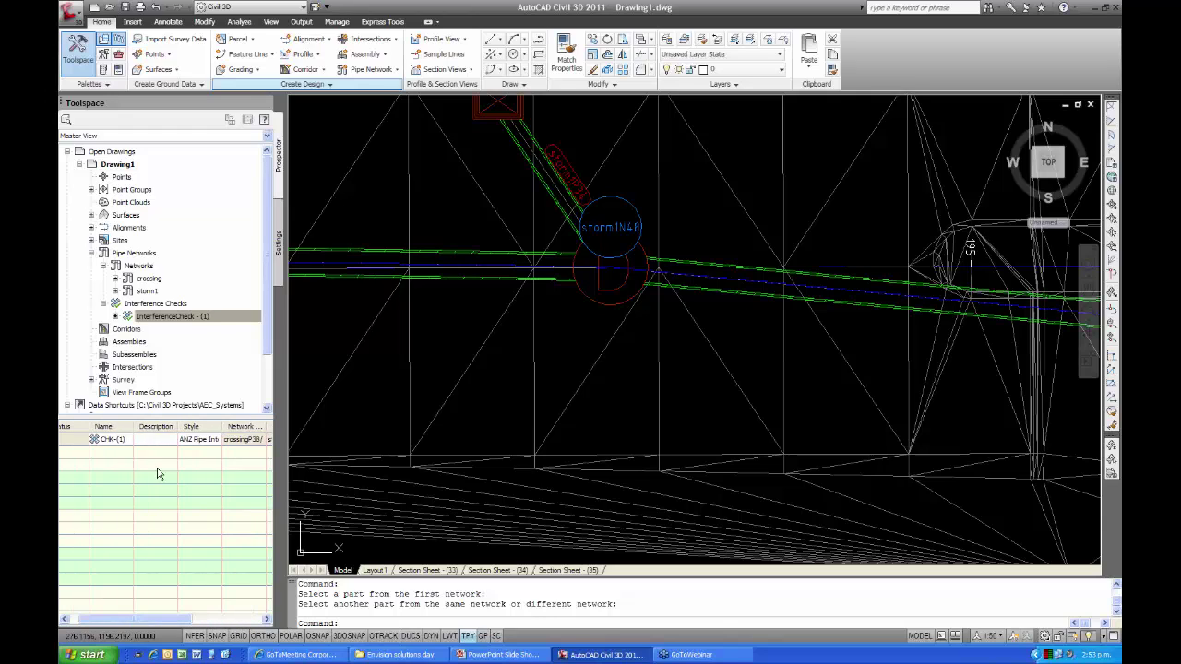
pyautogui.rightClick(152, 440)
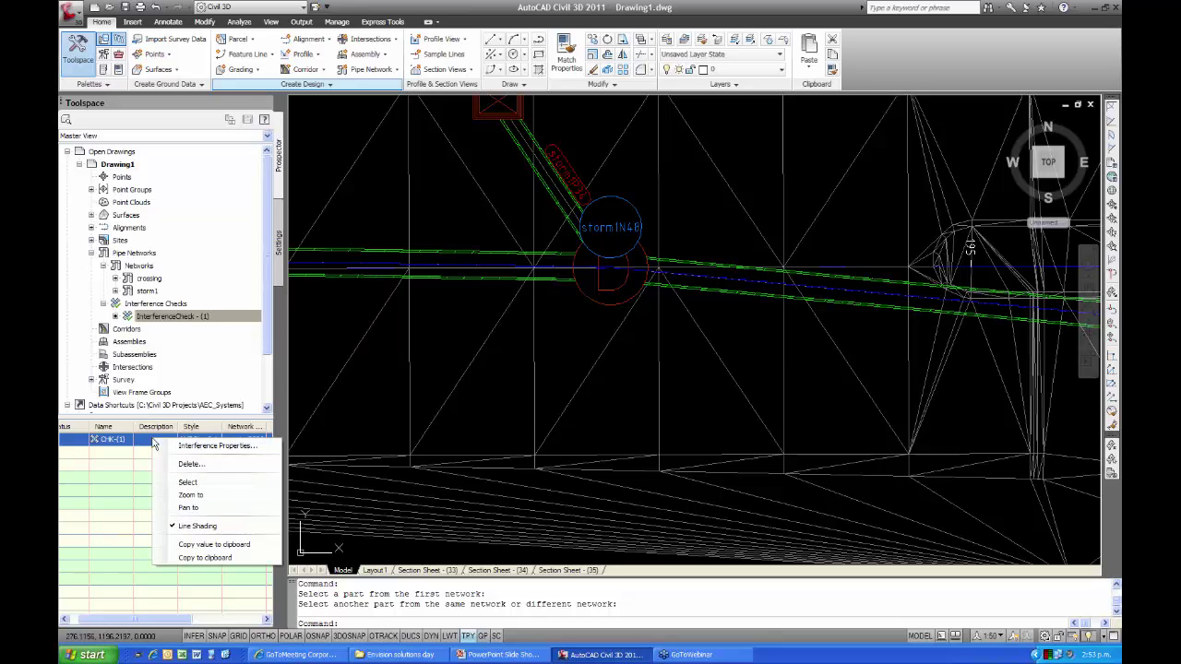
pyautogui.click(190, 495)
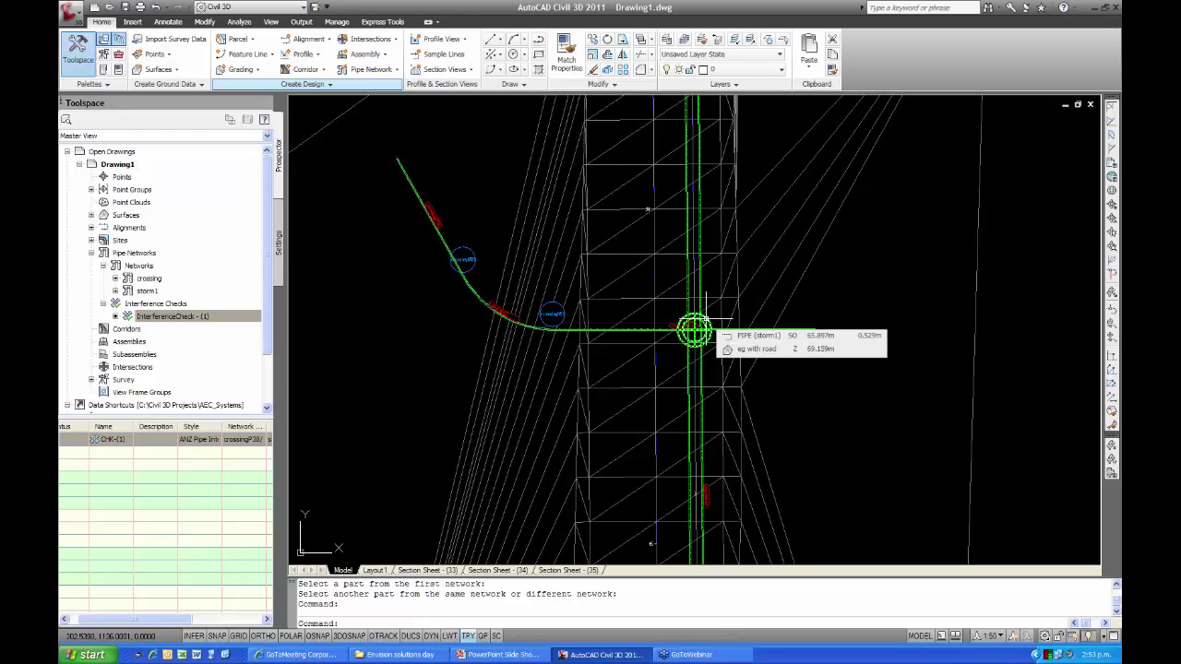
# Select the horizontal and vertical pipes crossing at the CHK-(1) marker
pyautogui.moveTo(706, 318); pyautogui.dragTo(653, 330, button='middle')
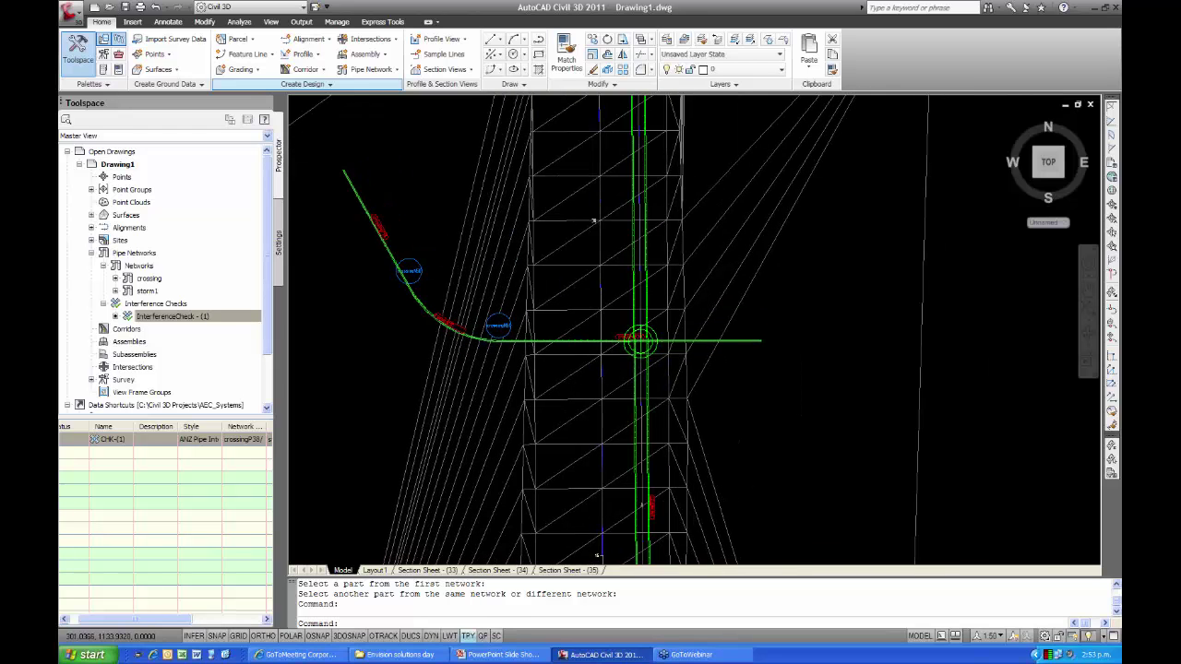
pyautogui.scroll(6, 613, 360)
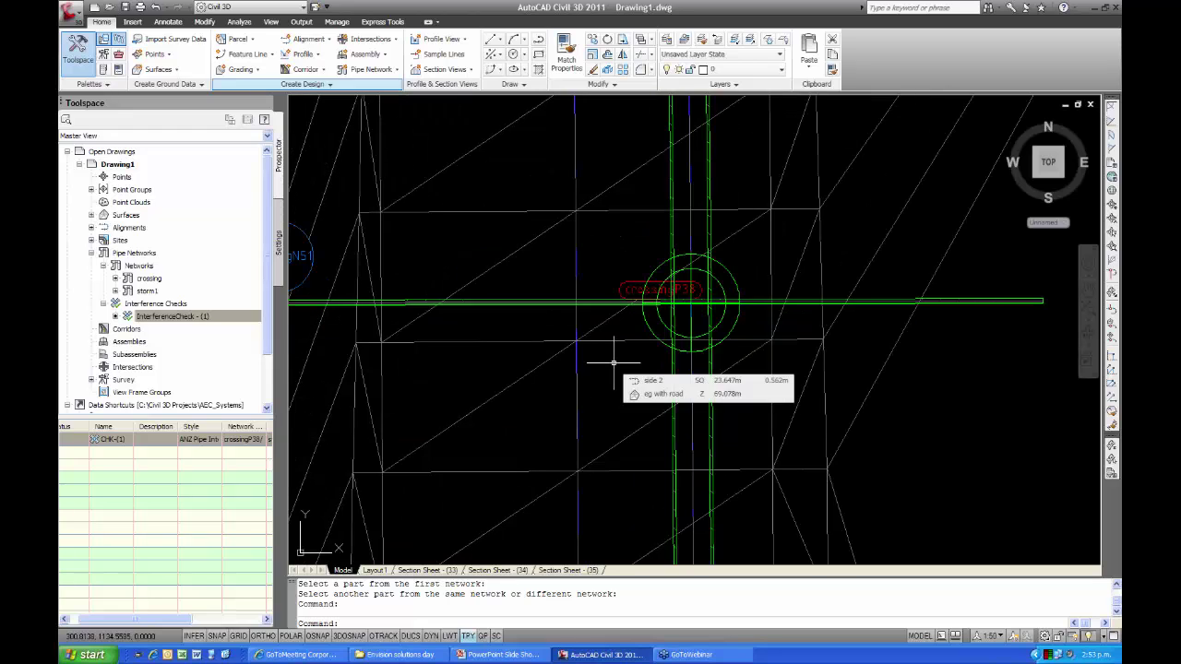
pyautogui.click(605, 294)
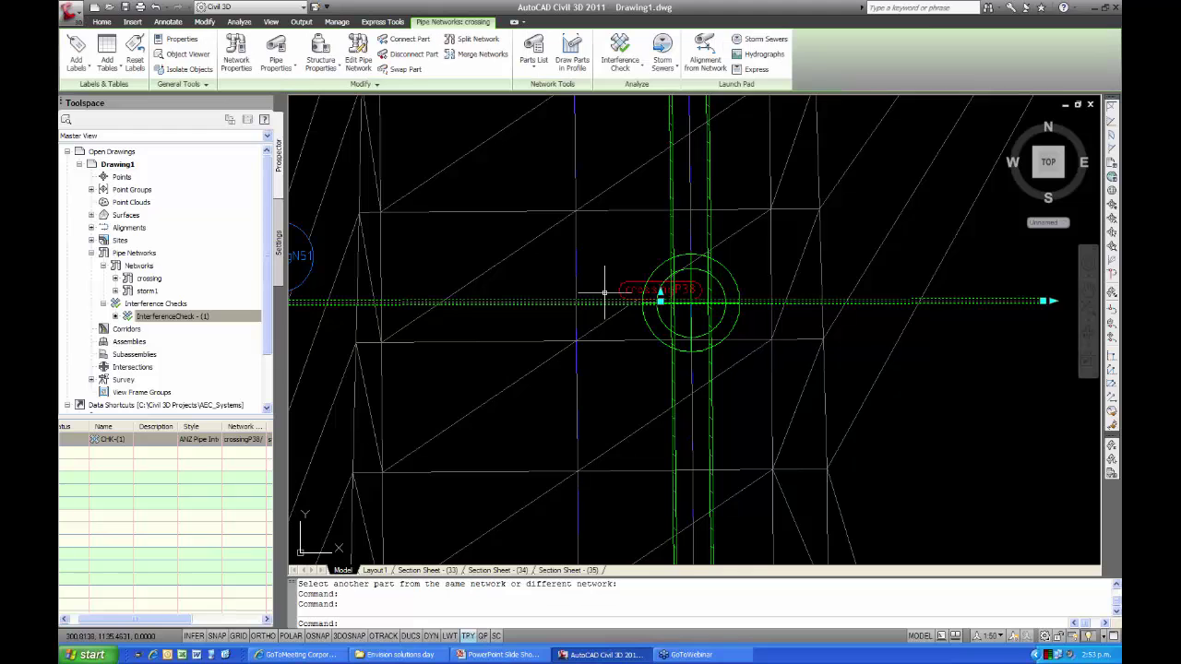
pyautogui.click(673, 239)
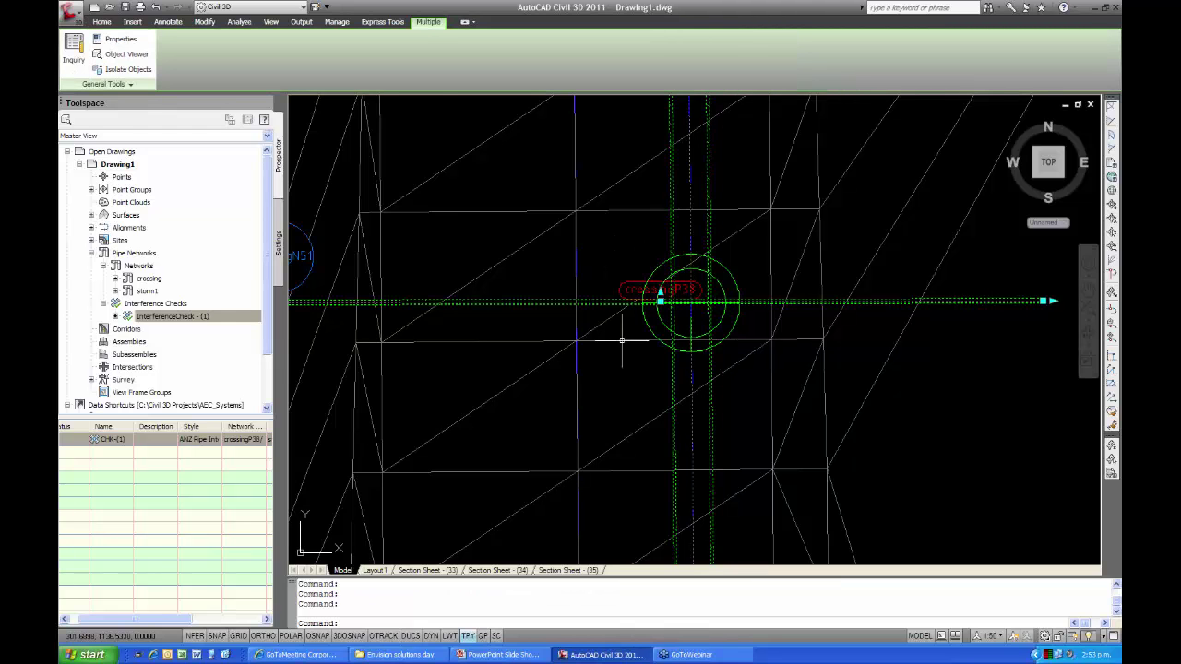
# Orbit into a tilted 3D view and zoom to inspect where the pipes meet
pyautogui.keyDown('shift'); pyautogui.moveTo(622, 341); pyautogui.dragTo(646, 420, button='middle'); pyautogui.keyUp('shift')
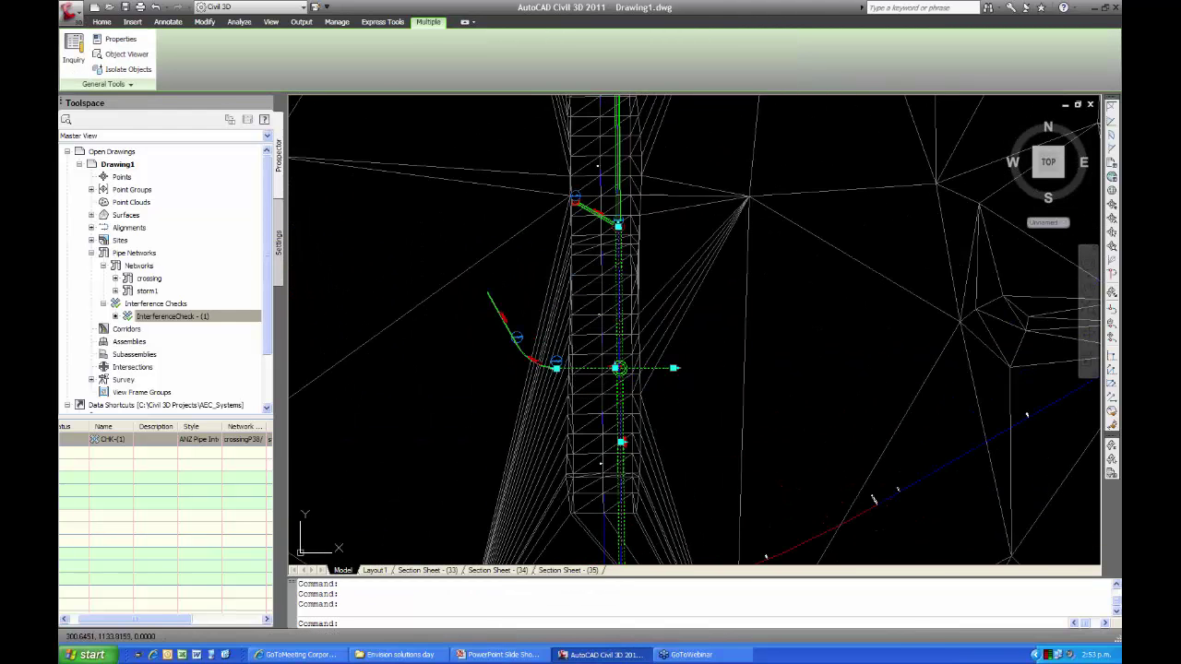
pyautogui.scroll(5, 570, 434)
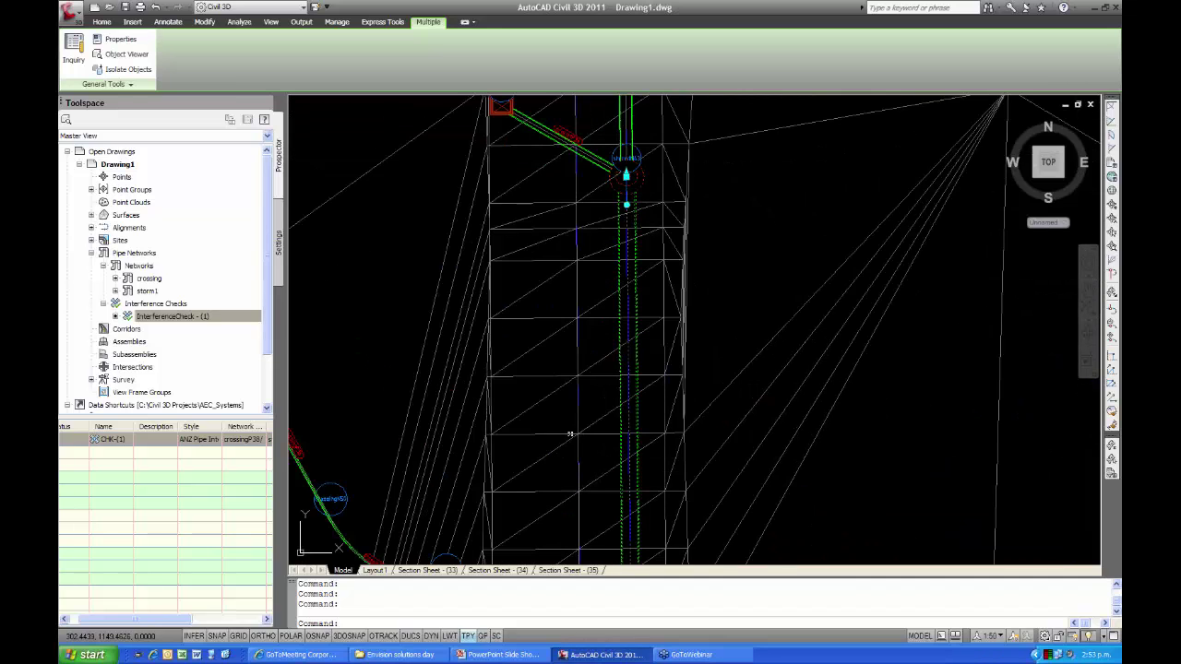
pyautogui.scroll(-5, 580, 392)
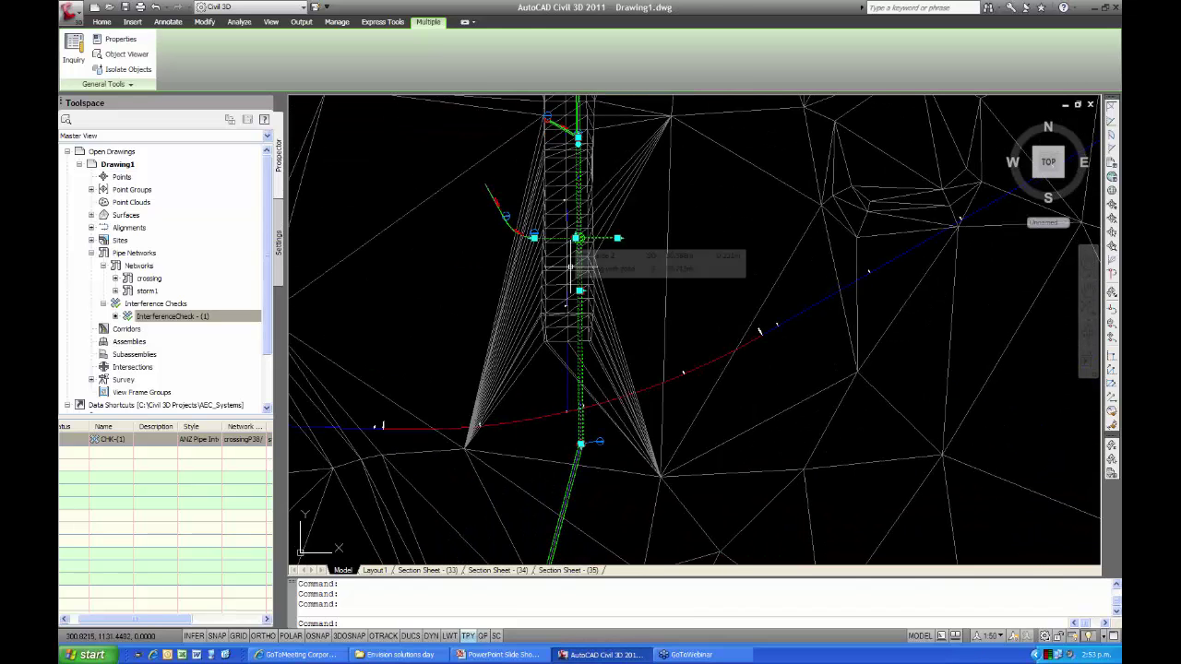
pyautogui.scroll(3, 568, 434)
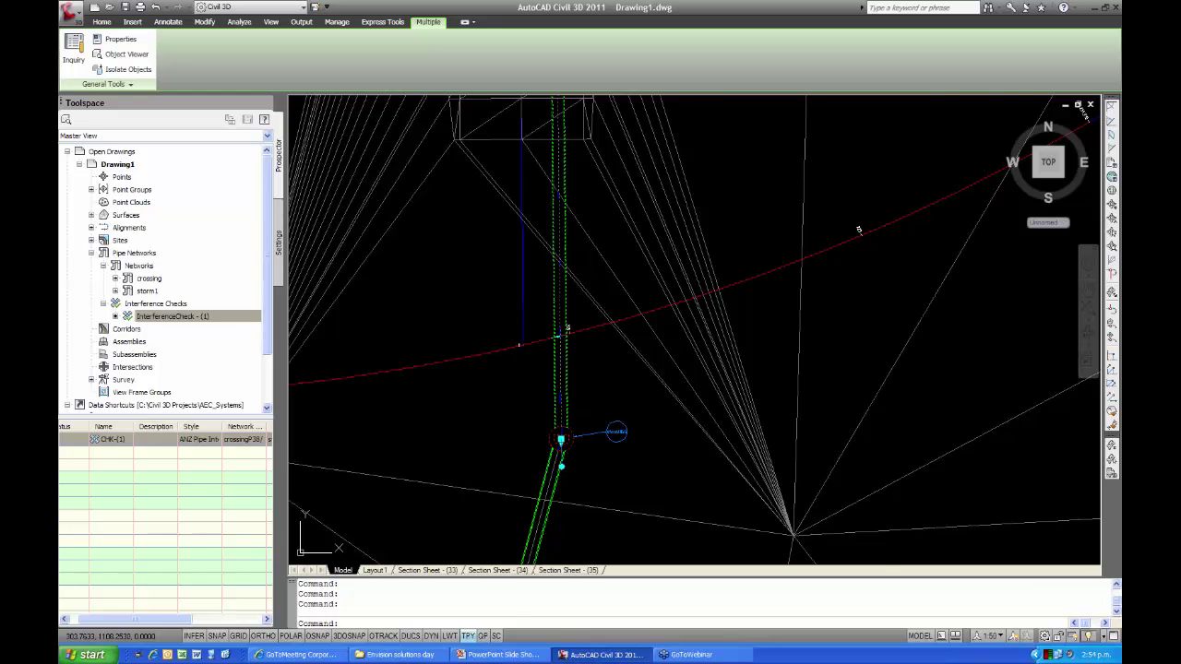
pyautogui.scroll(5, 560, 440)
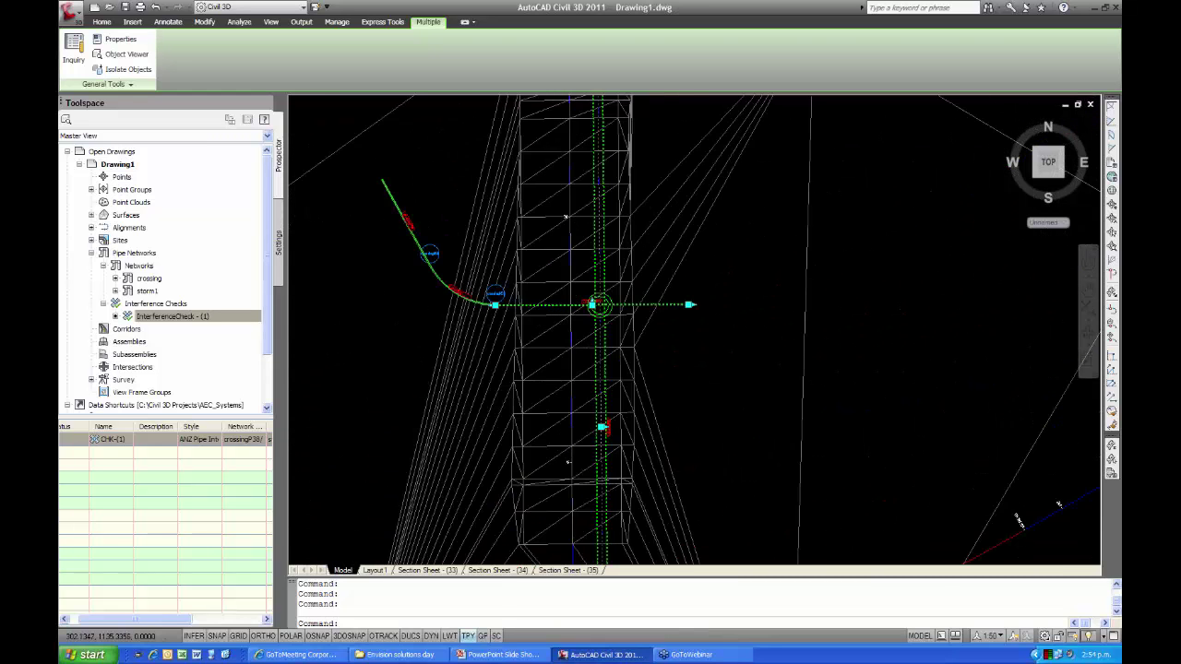
pyautogui.scroll(3, 604, 309)
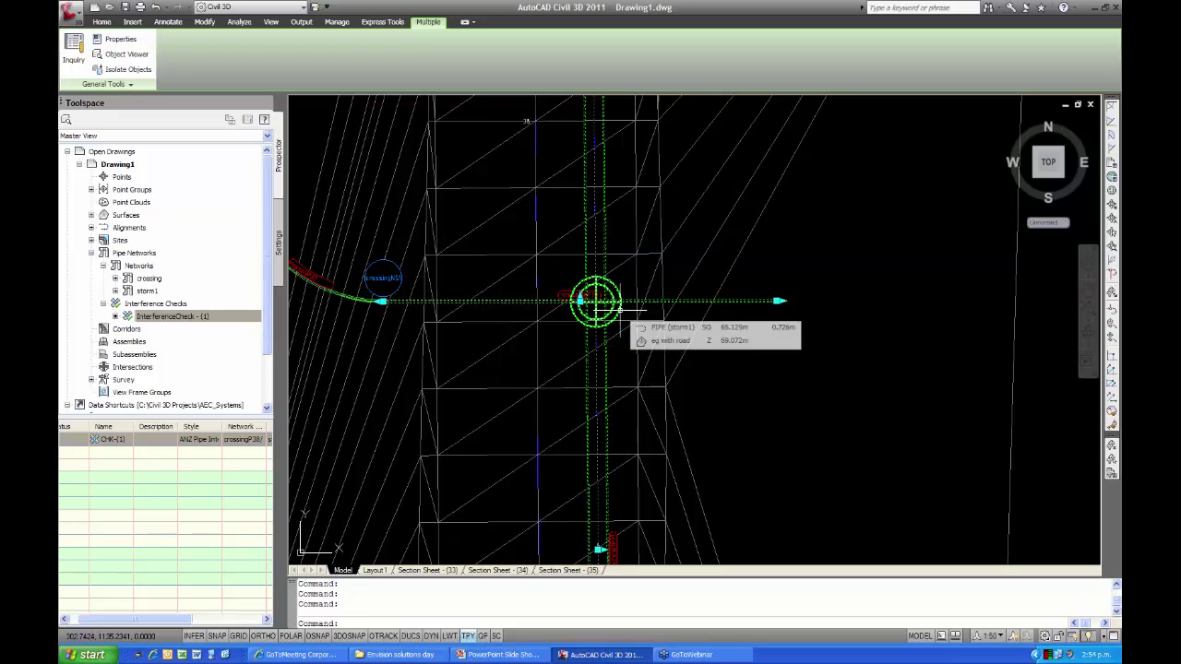
# Open the two selected pipes in the Object Viewer and orbit them into 3D
pyautogui.rightClick(556, 349)
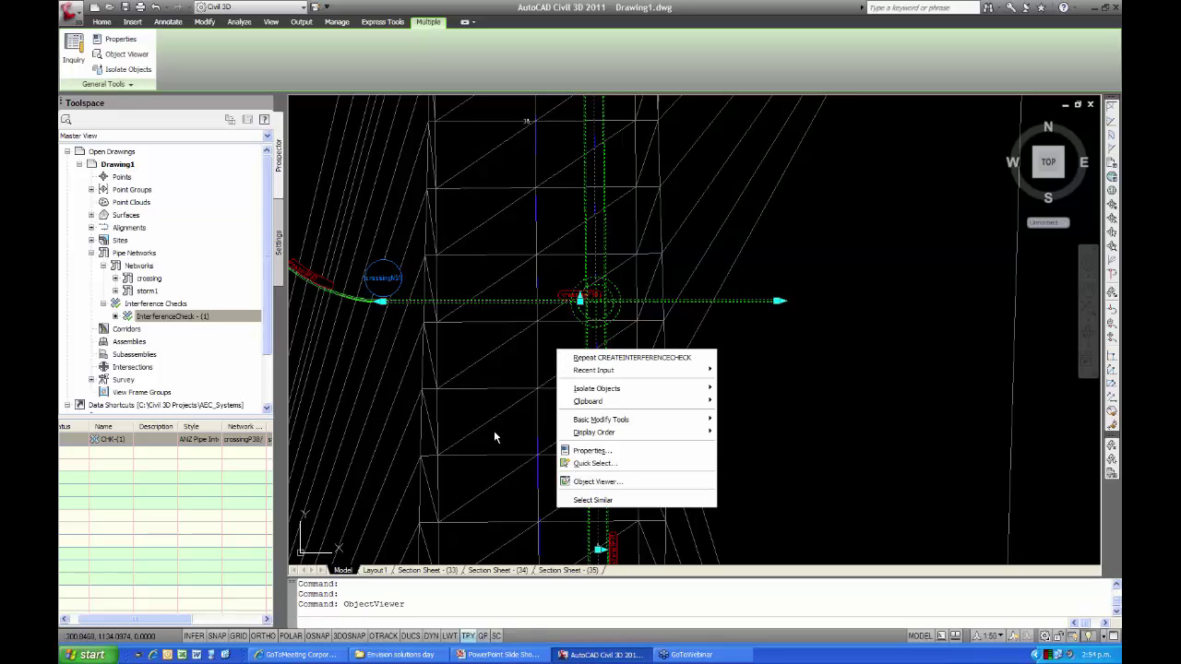
pyautogui.click(584, 484)
pyautogui.moveTo(542, 490); pyautogui.dragTo(517, 286)
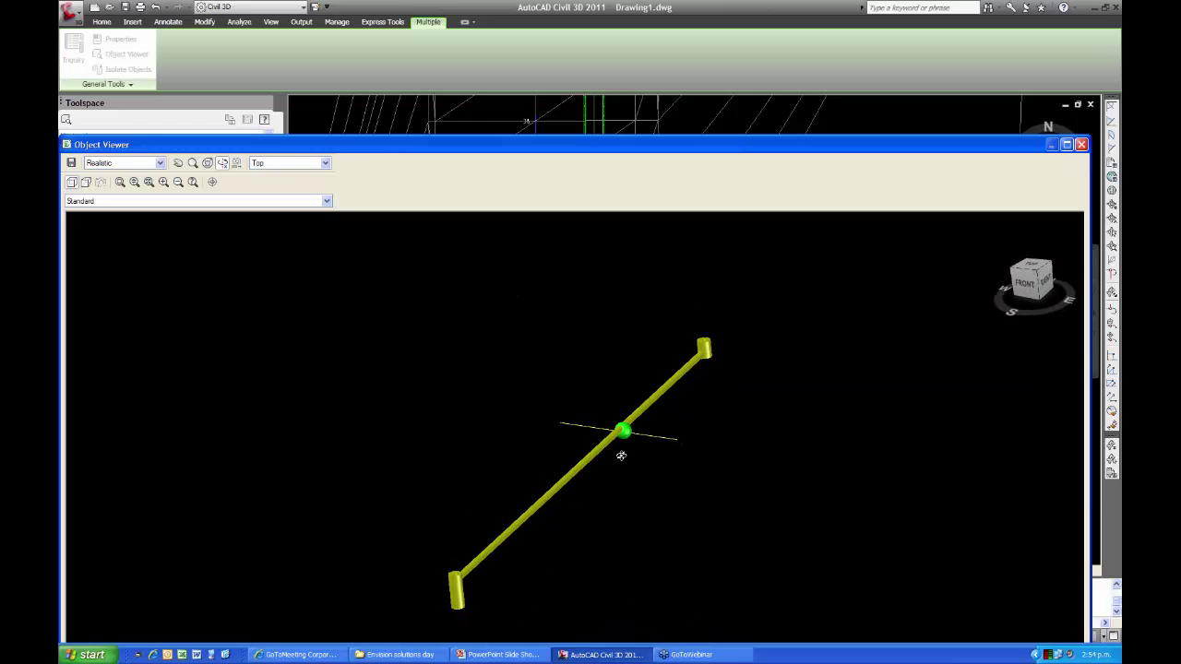
pyautogui.scroll(2, 624, 458)
pyautogui.moveTo(645, 468); pyautogui.dragTo(529, 427, button='middle')
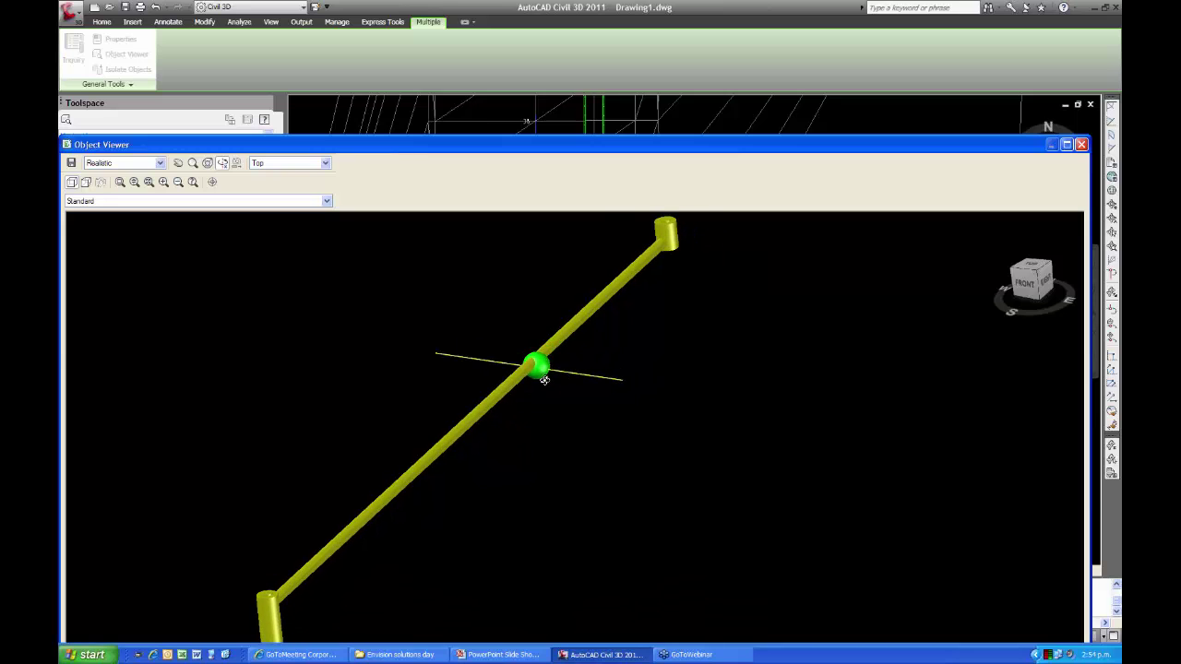
# Zoom and pan around the pipes' clash sphere, then move the viewer aside
pyautogui.scroll(5, 545, 379)
pyautogui.scroll(-2, 548, 556)
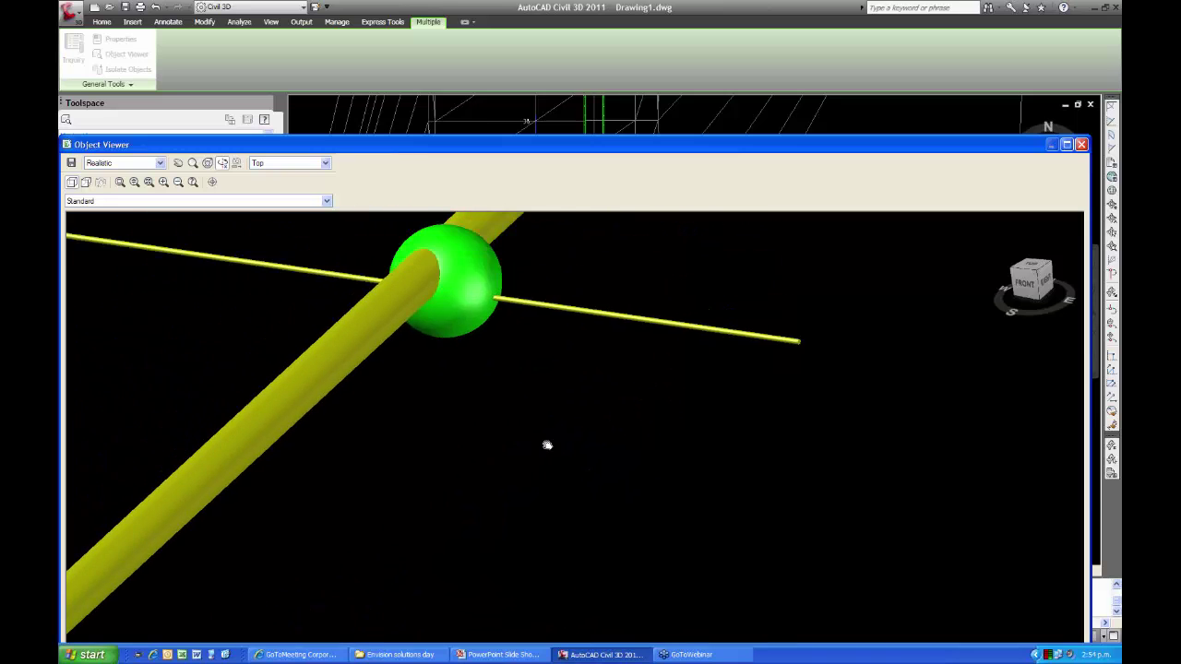
pyautogui.moveTo(548, 446); pyautogui.dragTo(548, 444, button='middle')
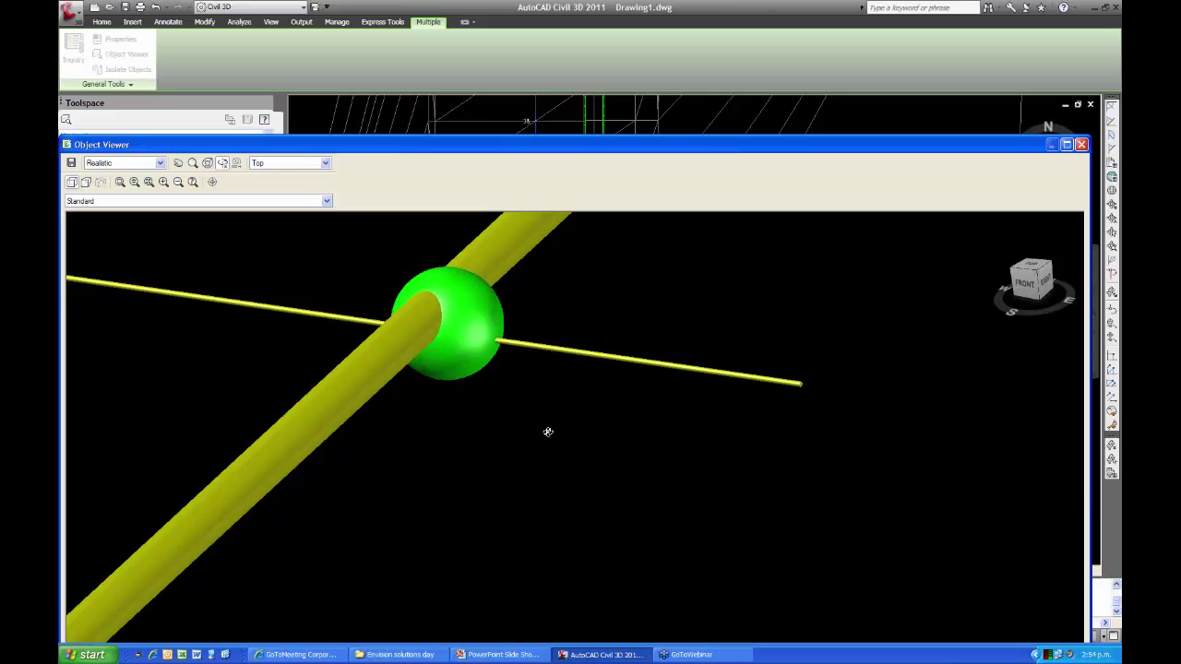
pyautogui.scroll(-4, 546, 432)
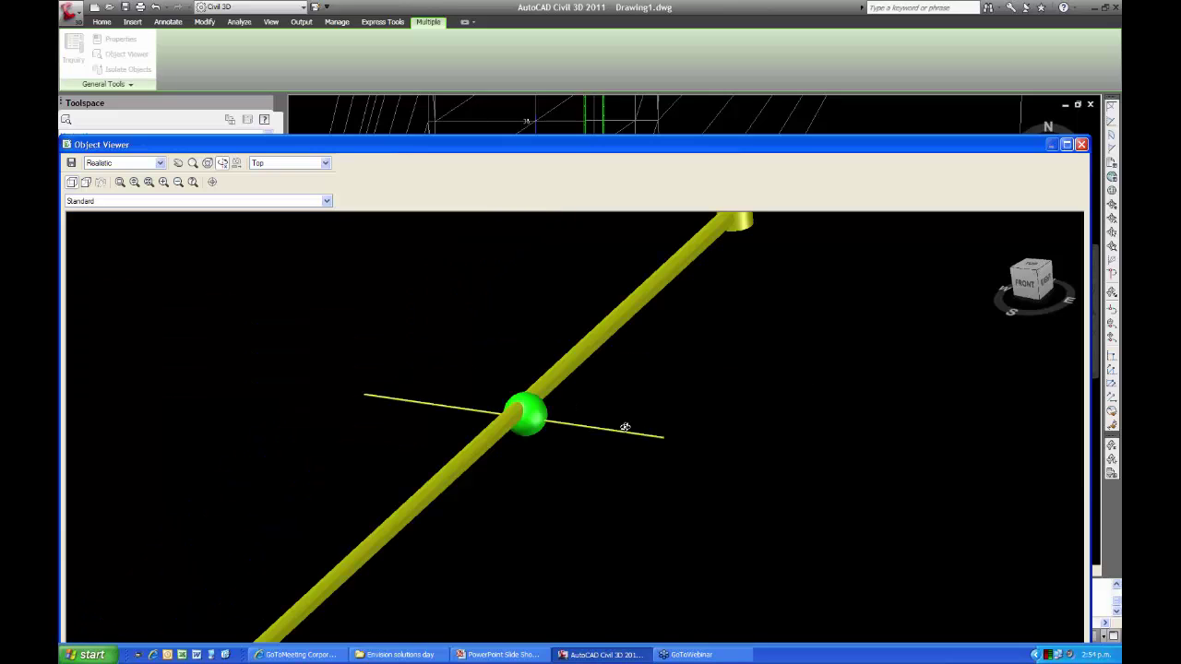
pyautogui.scroll(-3, 625, 420)
pyautogui.moveTo(633, 404); pyautogui.dragTo(609, 346, button='middle')
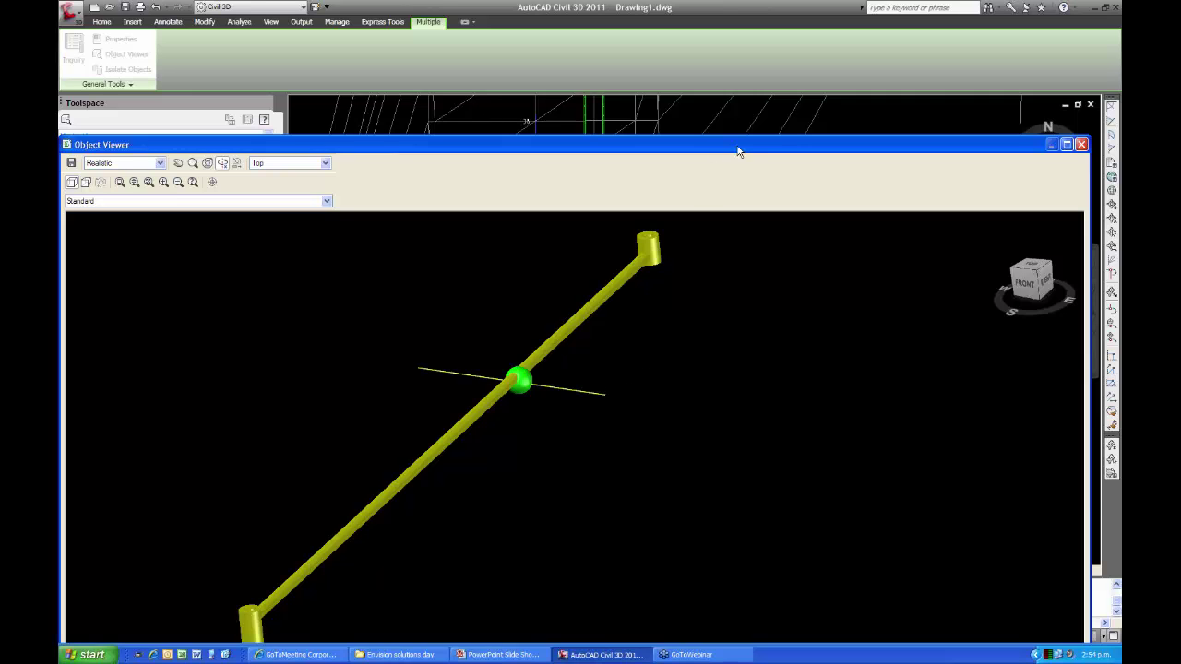
pyautogui.moveTo(738, 151); pyautogui.dragTo(498, 167)
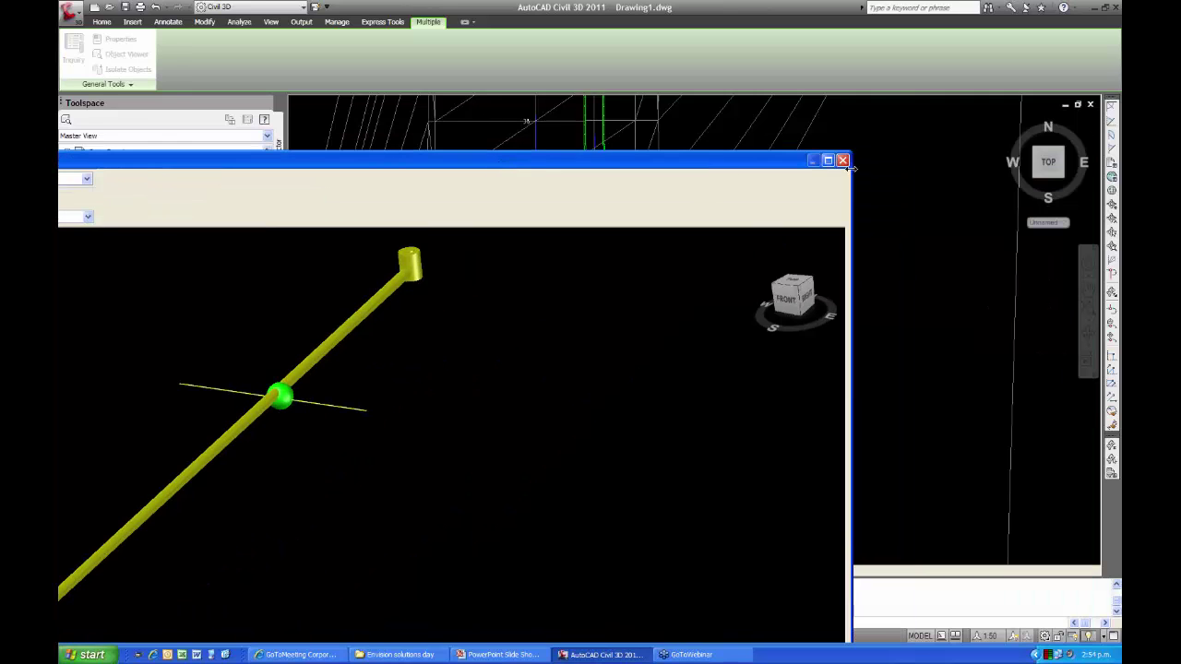
# Close the Object Viewer and re-centre the plan view
pyautogui.click(842, 161)
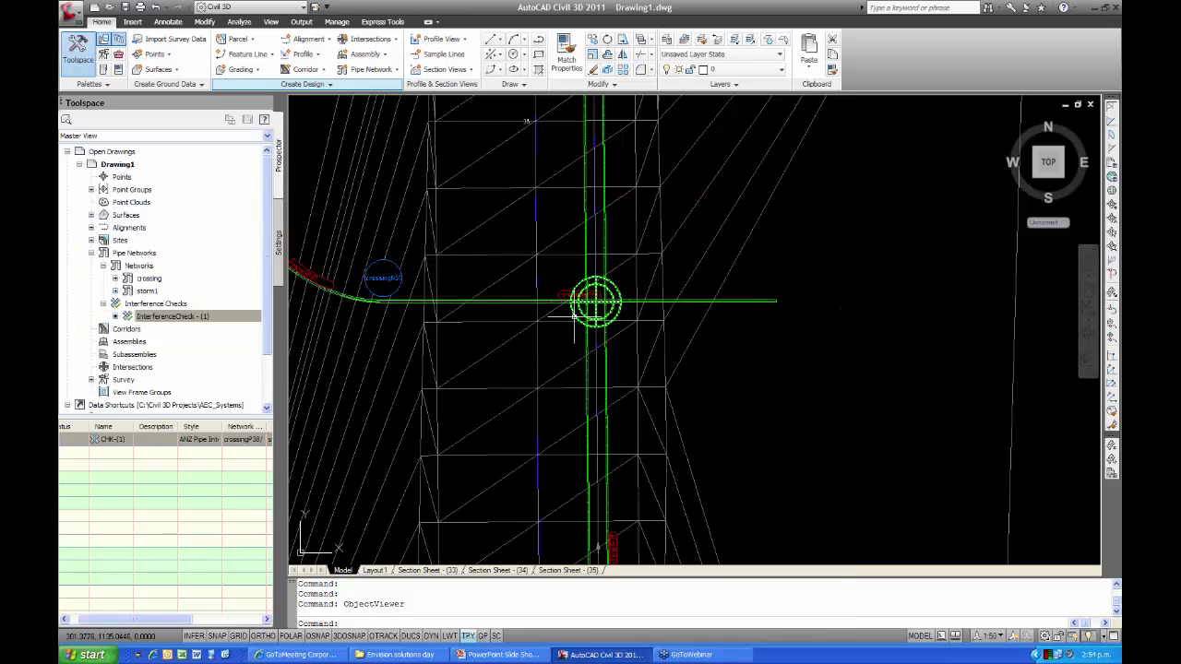
pyautogui.moveTo(595, 319)
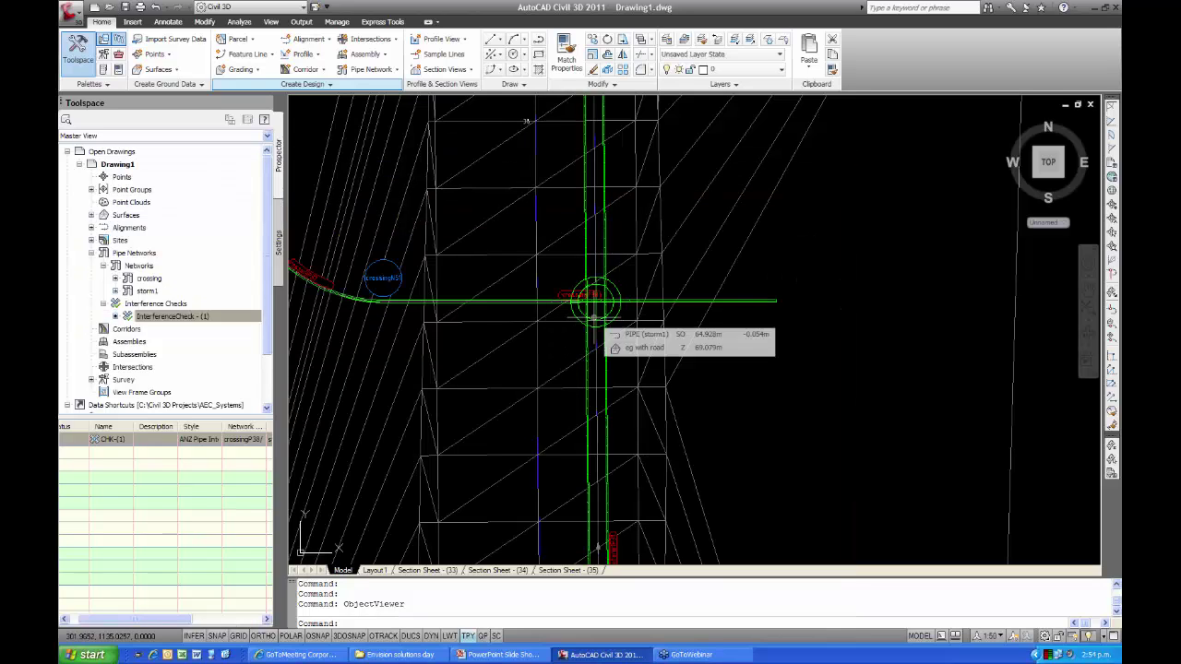
pyautogui.scroll(-2, 549, 376)
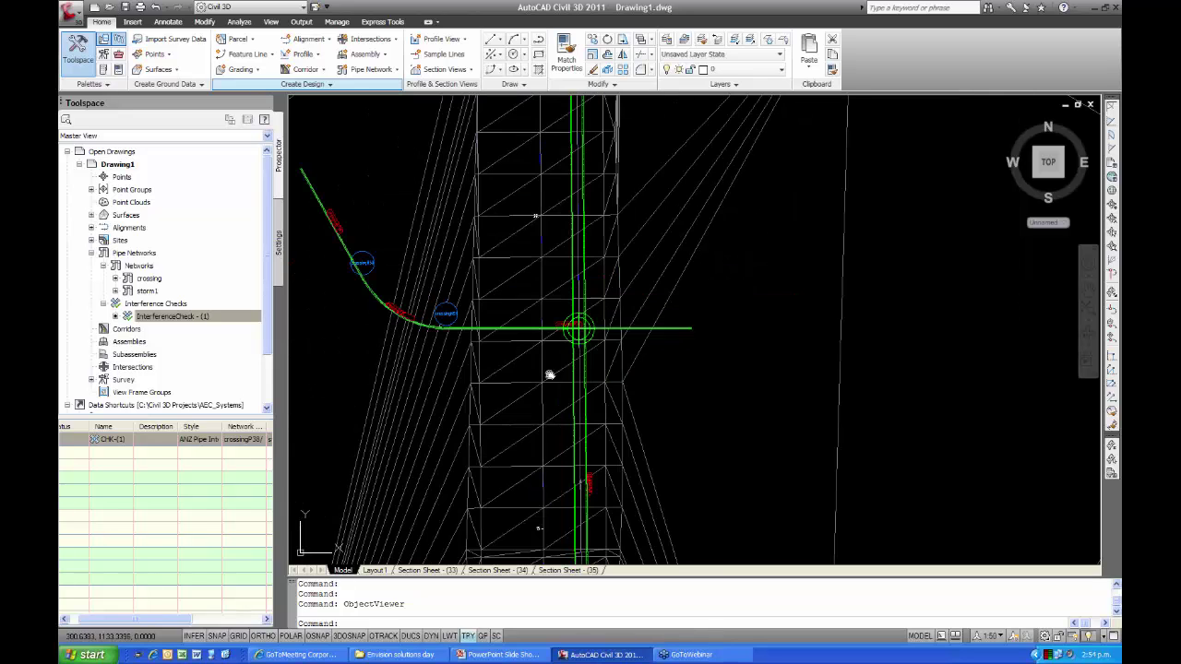
pyautogui.moveTo(549, 375); pyautogui.dragTo(556, 376, button='middle')
pyautogui.moveTo(556, 375)
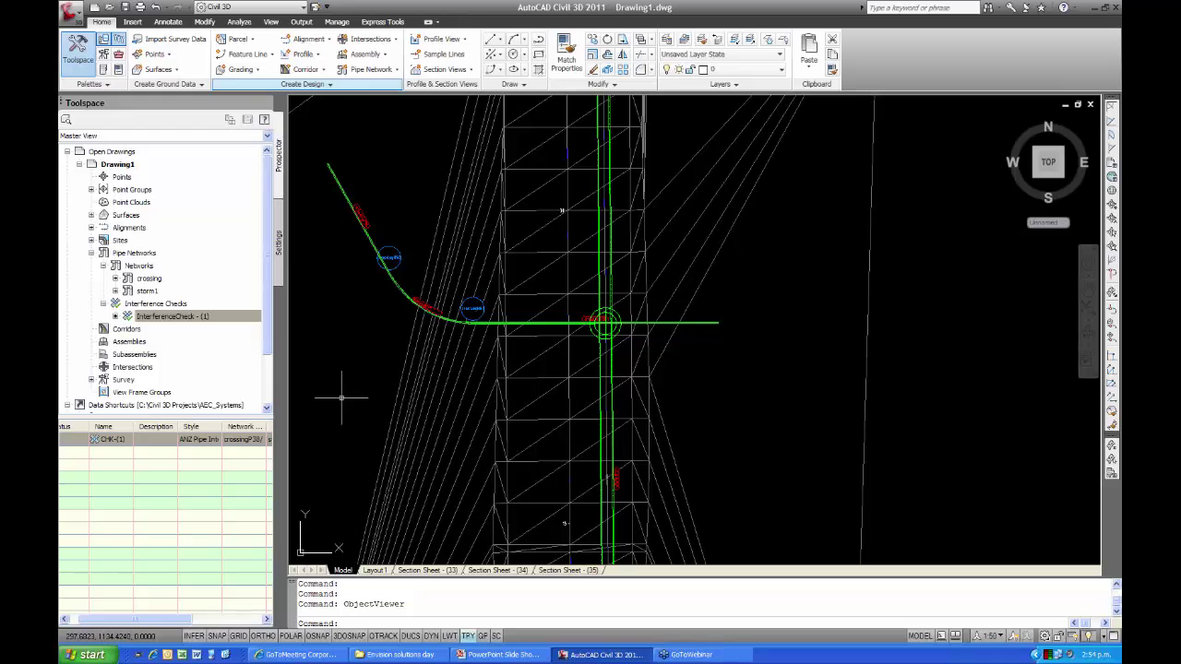
pyautogui.moveTo(343, 390); pyautogui.dragTo(382, 395, button='middle')
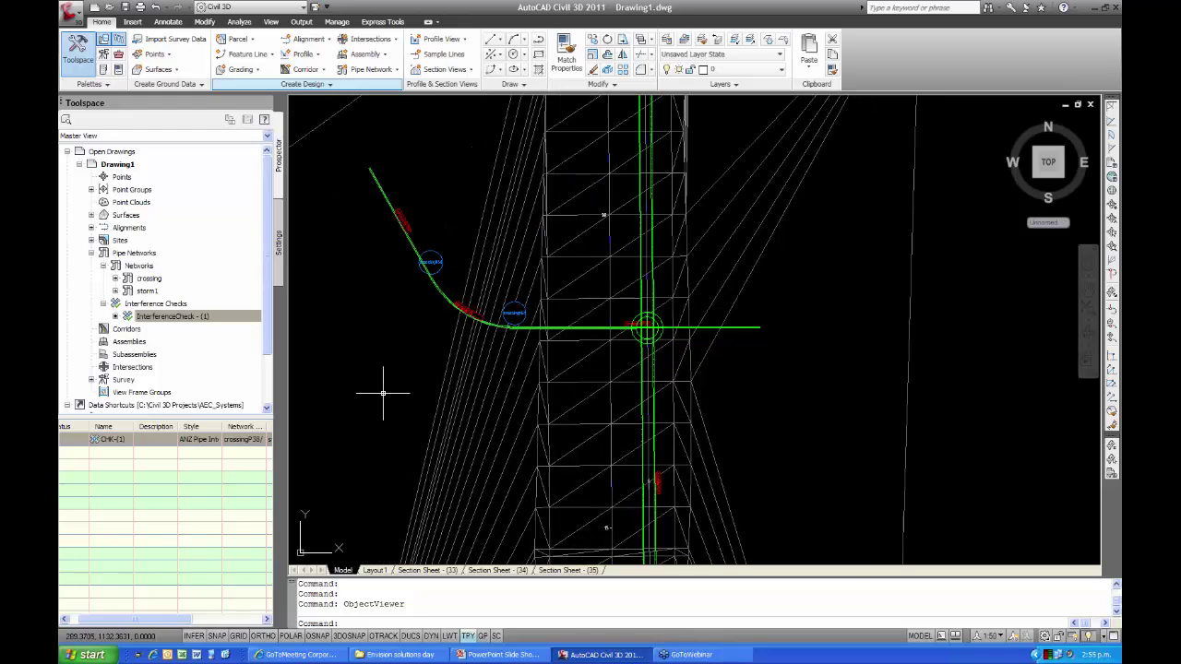
# Delete InterferenceCheck - (1) from Prospector, confirming with Yes
pyautogui.rightClick(197, 319)
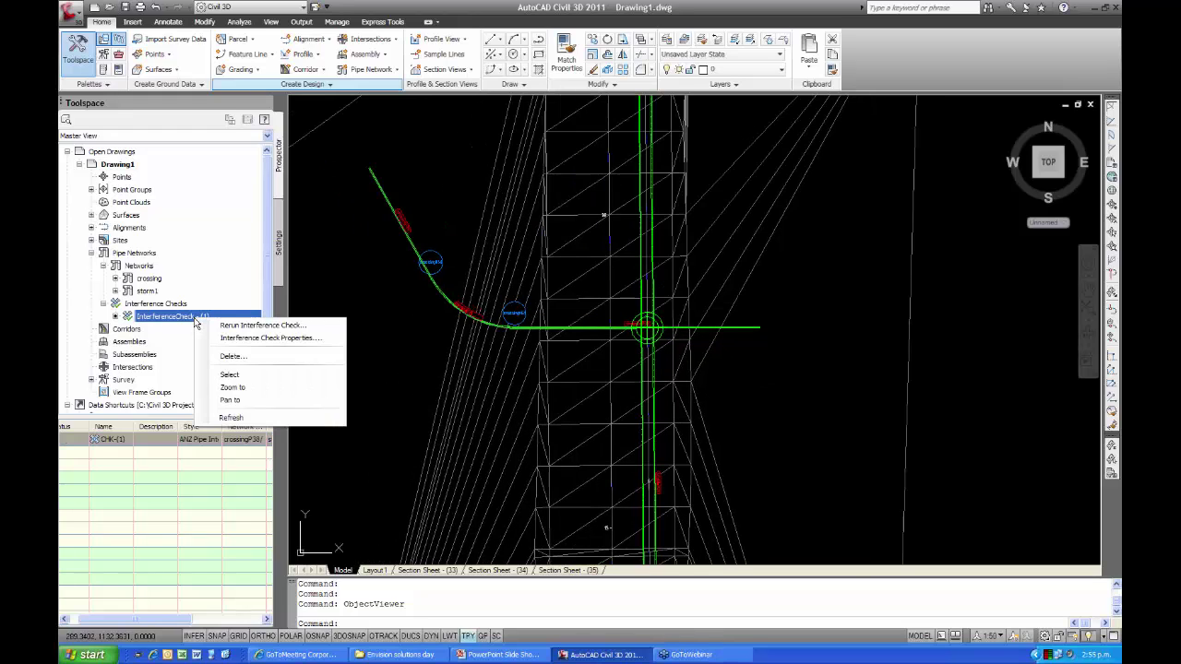
pyautogui.click(231, 358)
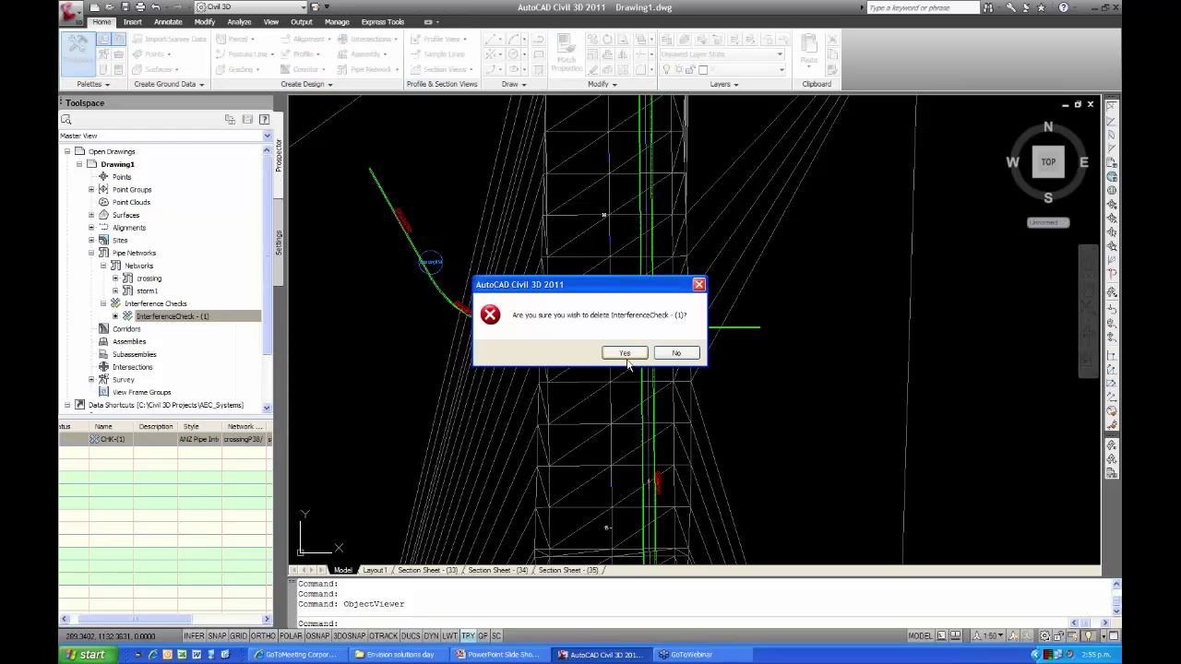
pyautogui.click(626, 354)
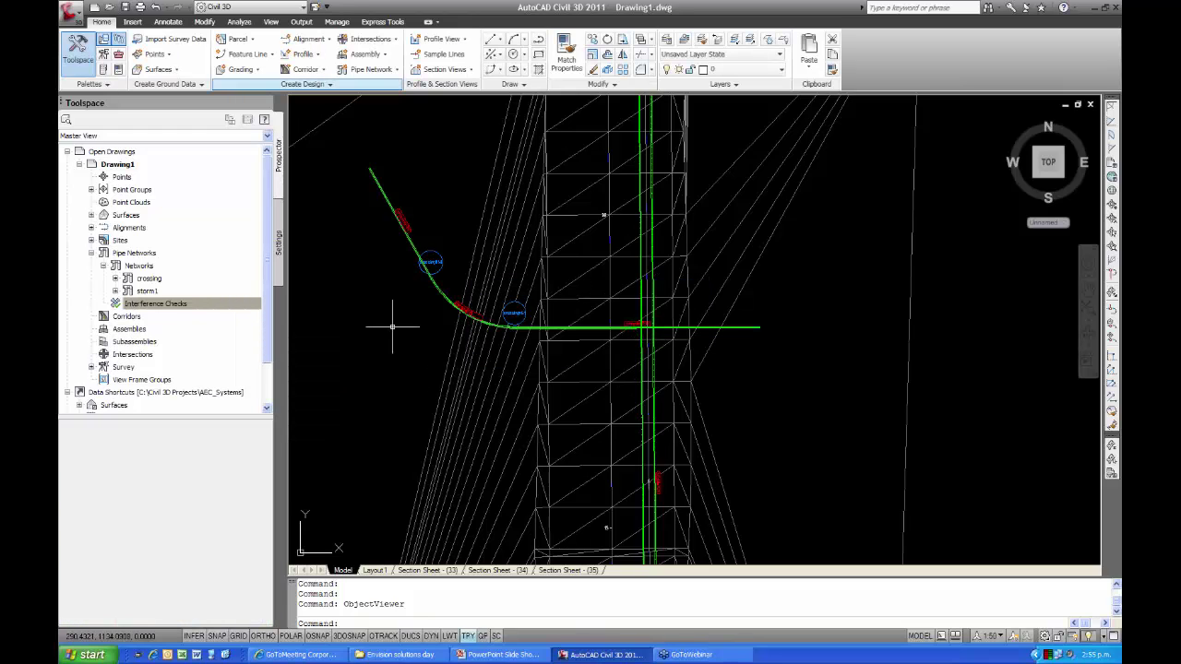
pyautogui.moveTo(393, 327)
pyautogui.scroll(-3, 392, 327)
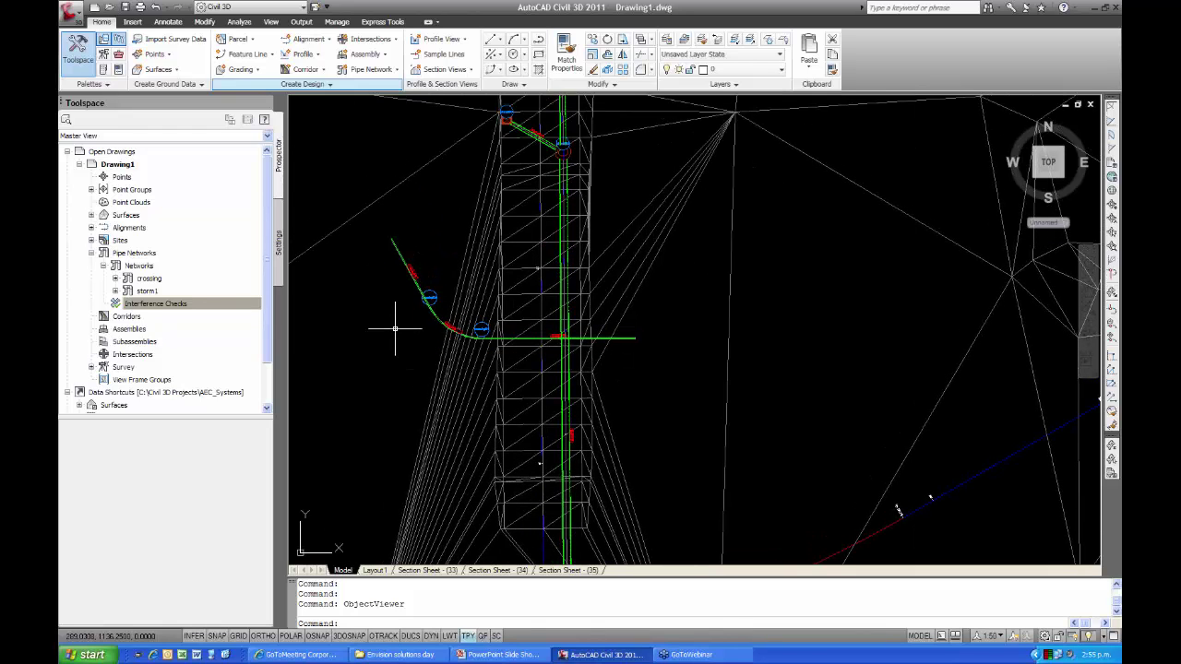
pyautogui.scroll(-3, 393, 333)
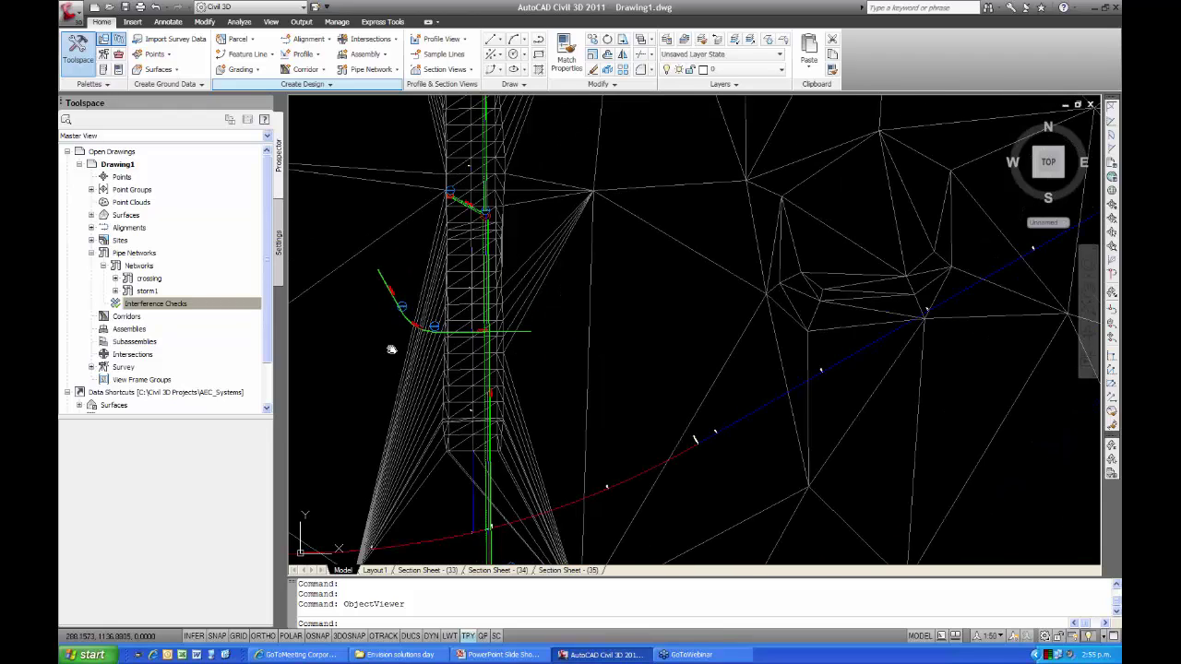
pyautogui.moveTo(391, 349)
pyautogui.mouseDown(button='middle')
pyautogui.moveTo(396, 259)
pyautogui.moveTo(474, 361)
pyautogui.moveTo(494, 289)
pyautogui.moveTo(630, 256)
pyautogui.moveTo(606, 296)
pyautogui.mouseUp(button='middle')
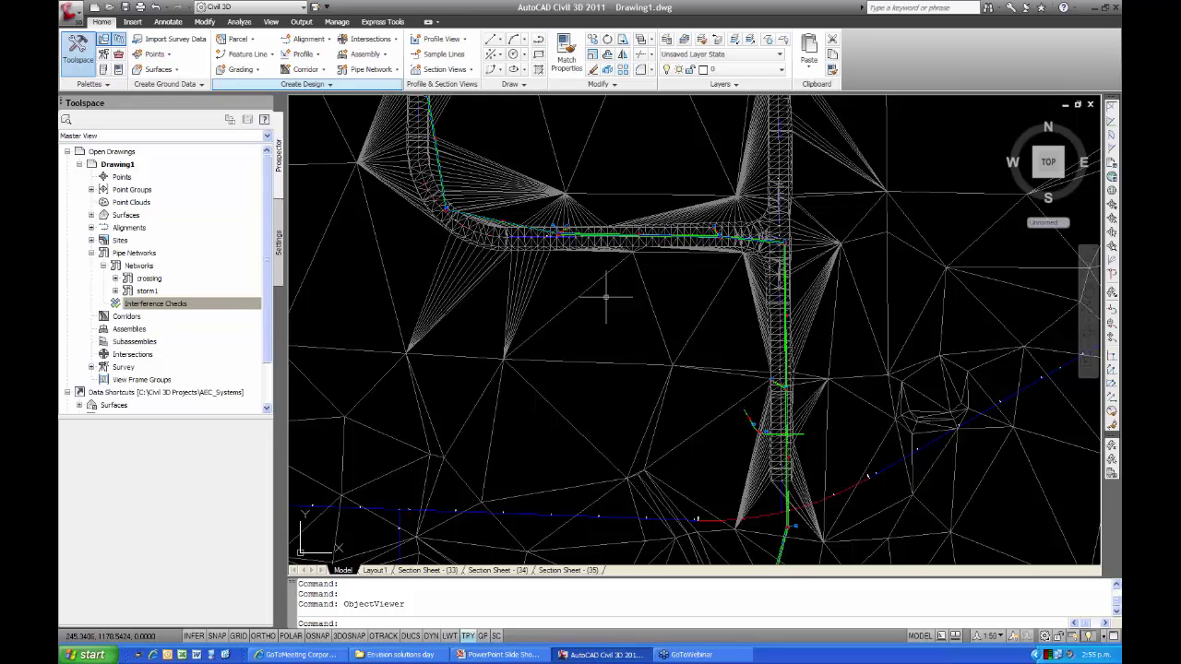
pyautogui.moveTo(606, 295)
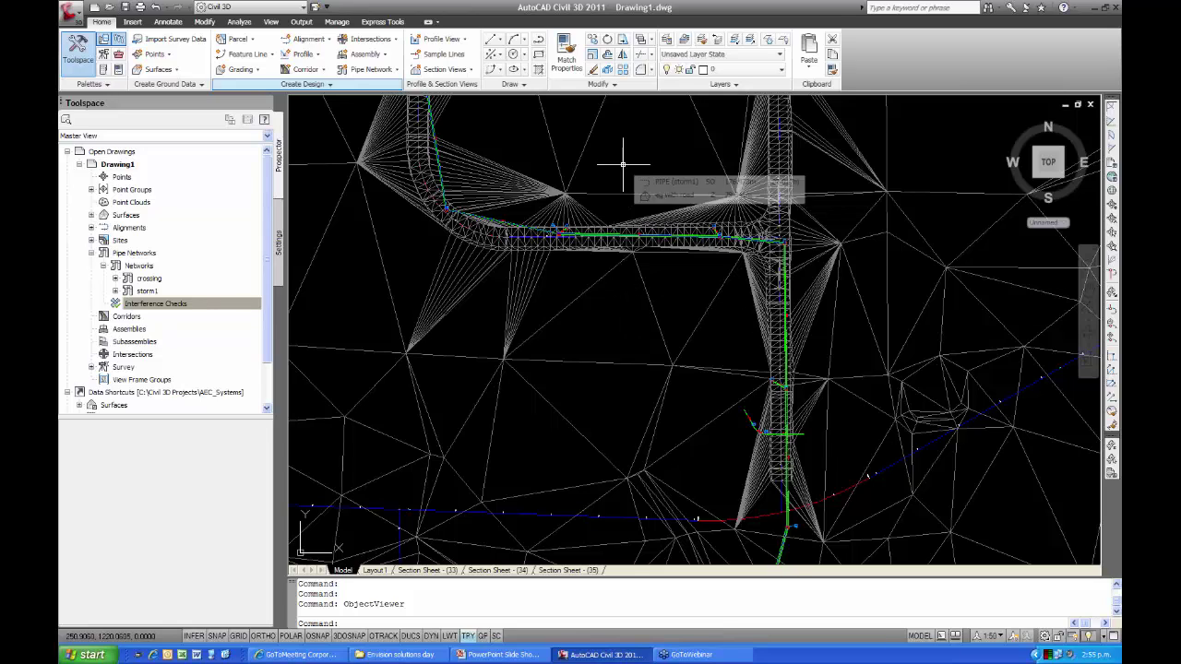
# Export the drawing's civil objects to LandXML as Drawing1.xml on the Desktop
pyautogui.click(300, 23)
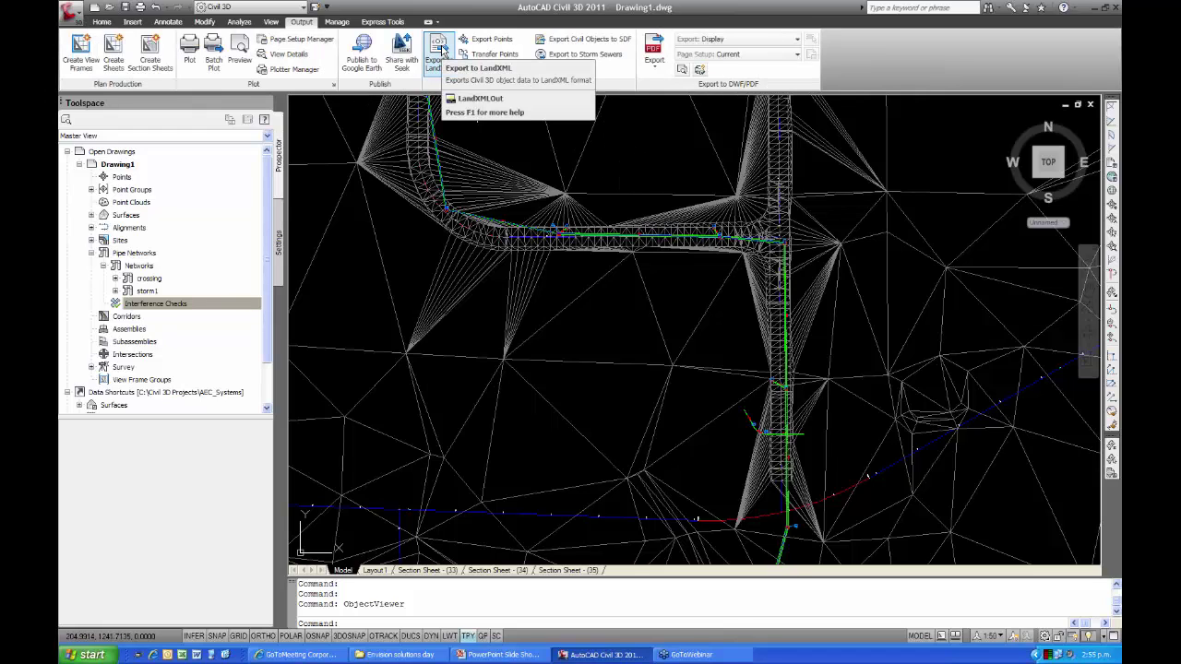
pyautogui.click(440, 51)
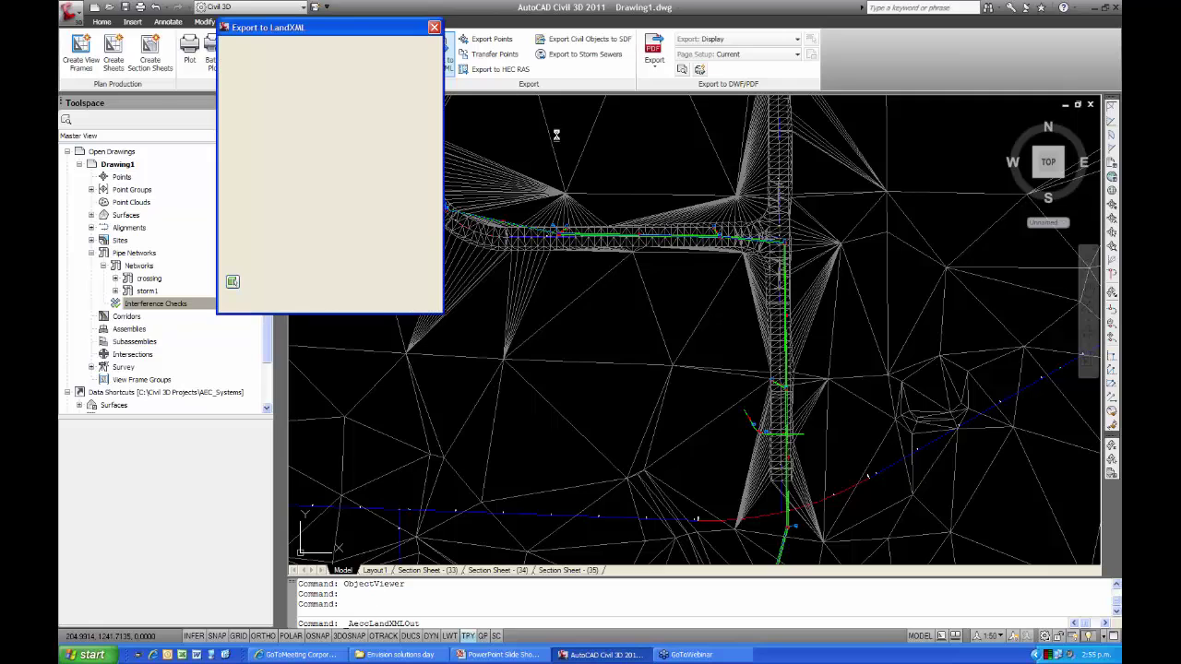
pyautogui.moveTo(389, 29); pyautogui.dragTo(689, 116)
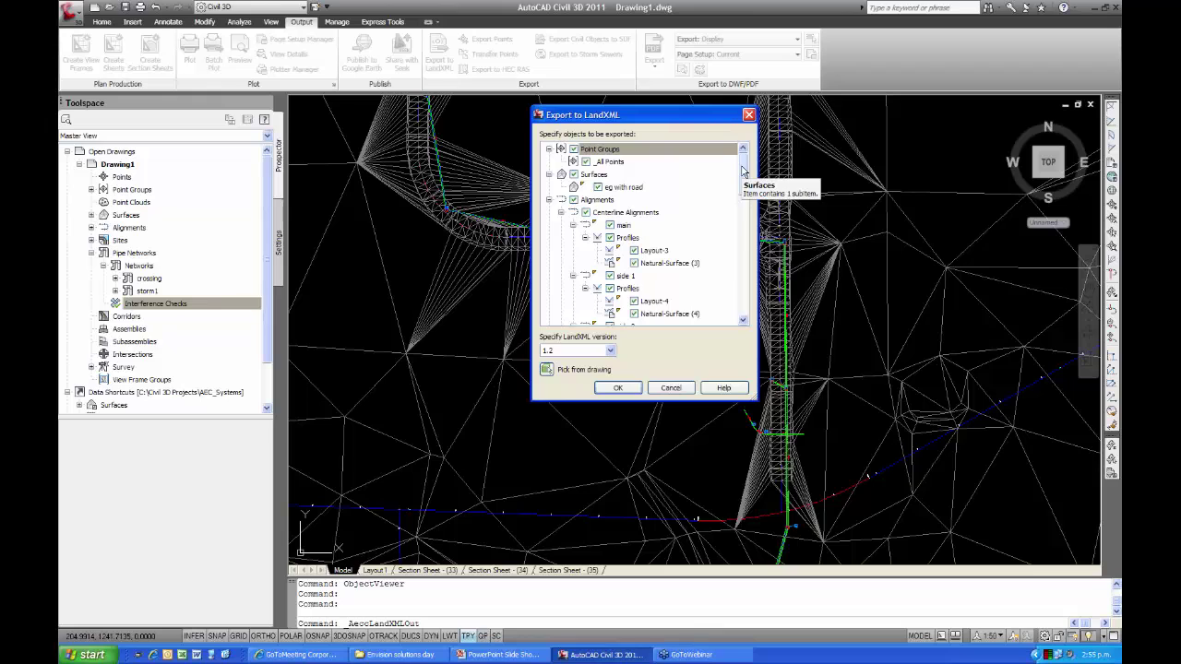
pyautogui.click(613, 388)
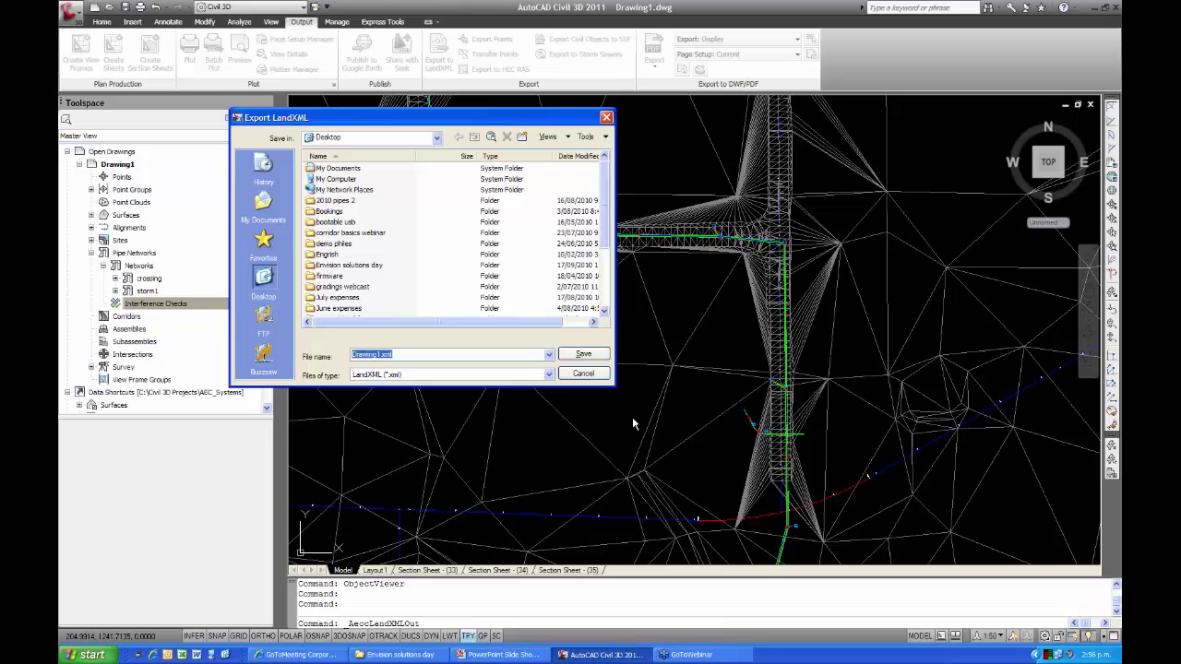
pyautogui.click(265, 277)
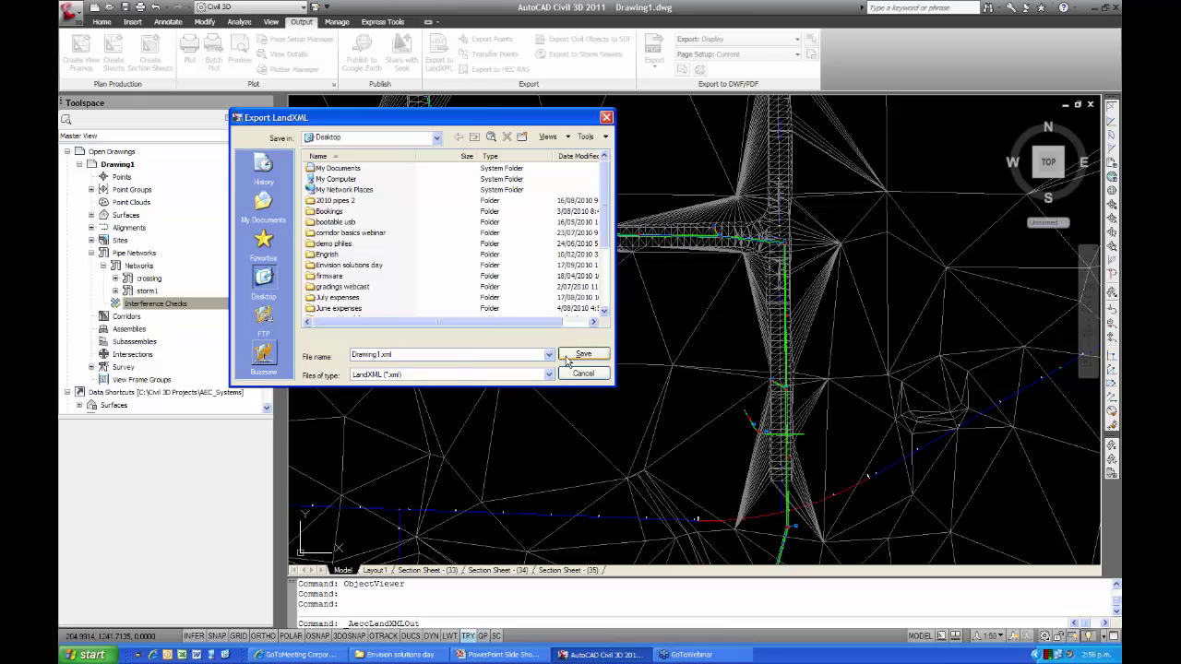
pyautogui.click(567, 359)
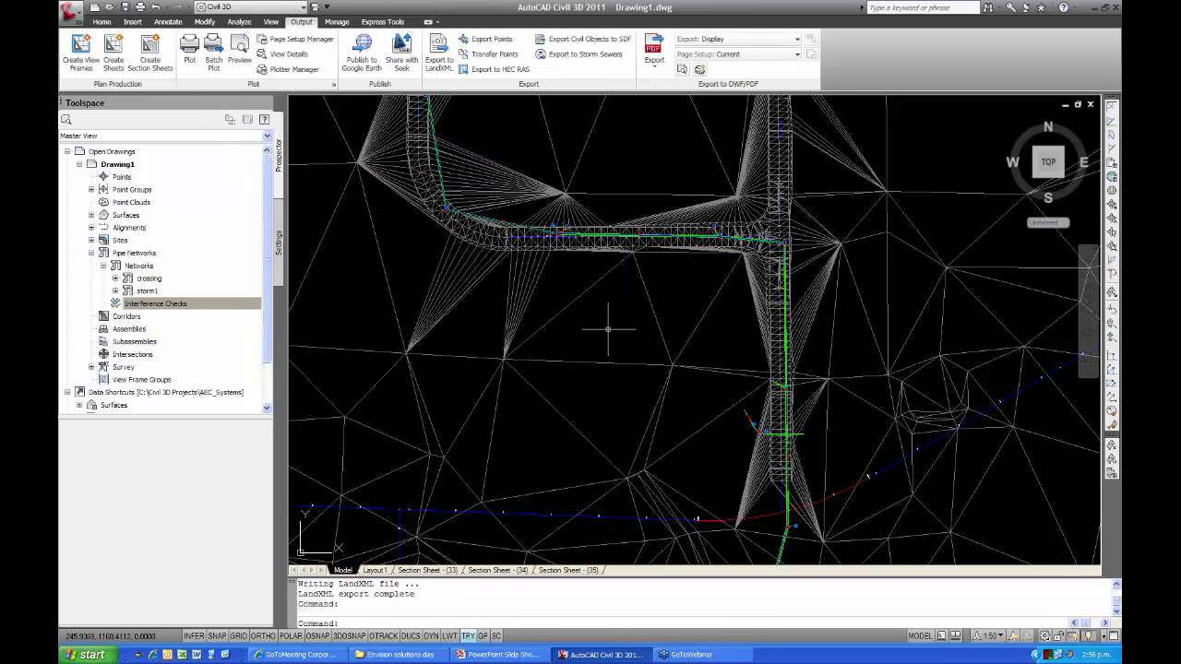
pyautogui.moveTo(604, 326); pyautogui.dragTo(579, 392, button='middle')
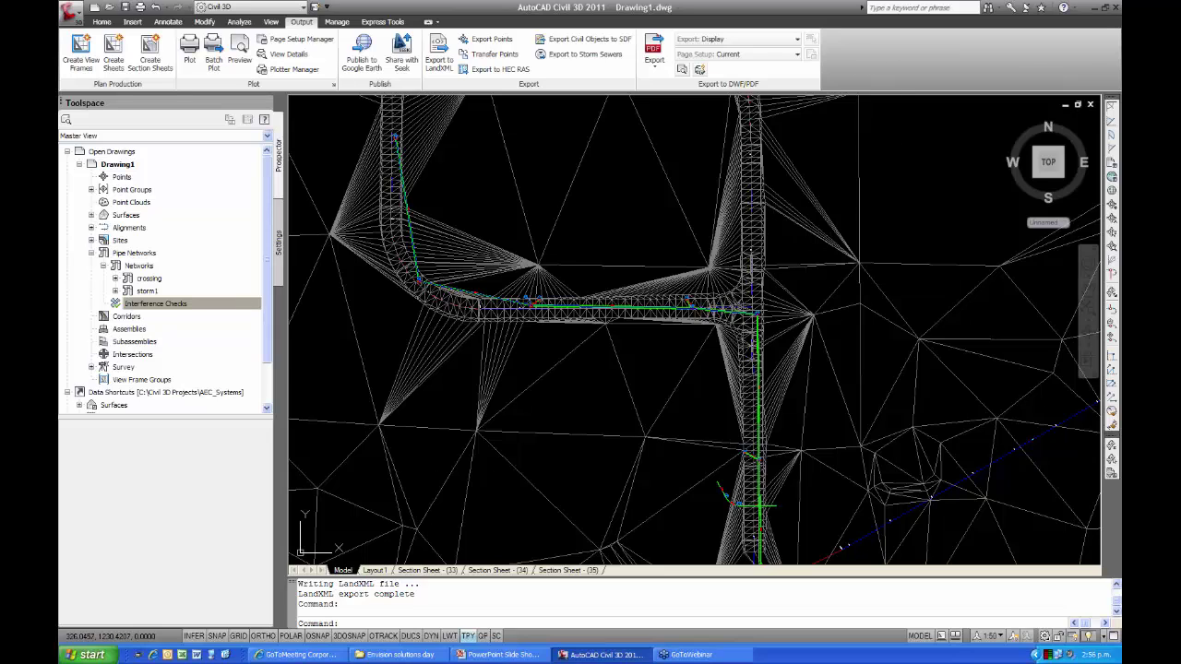
# Show the desktop and launch Storm and Sanitary Analysis from its shortcut
pyautogui.click(225, 656)
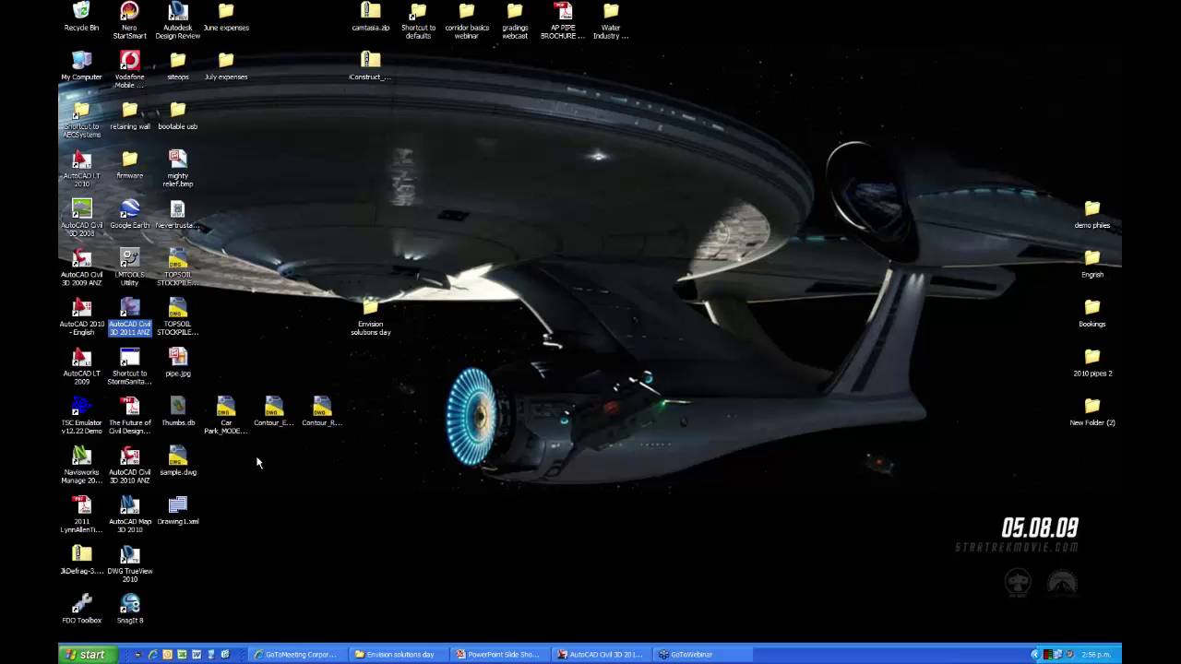
pyautogui.click(134, 364)
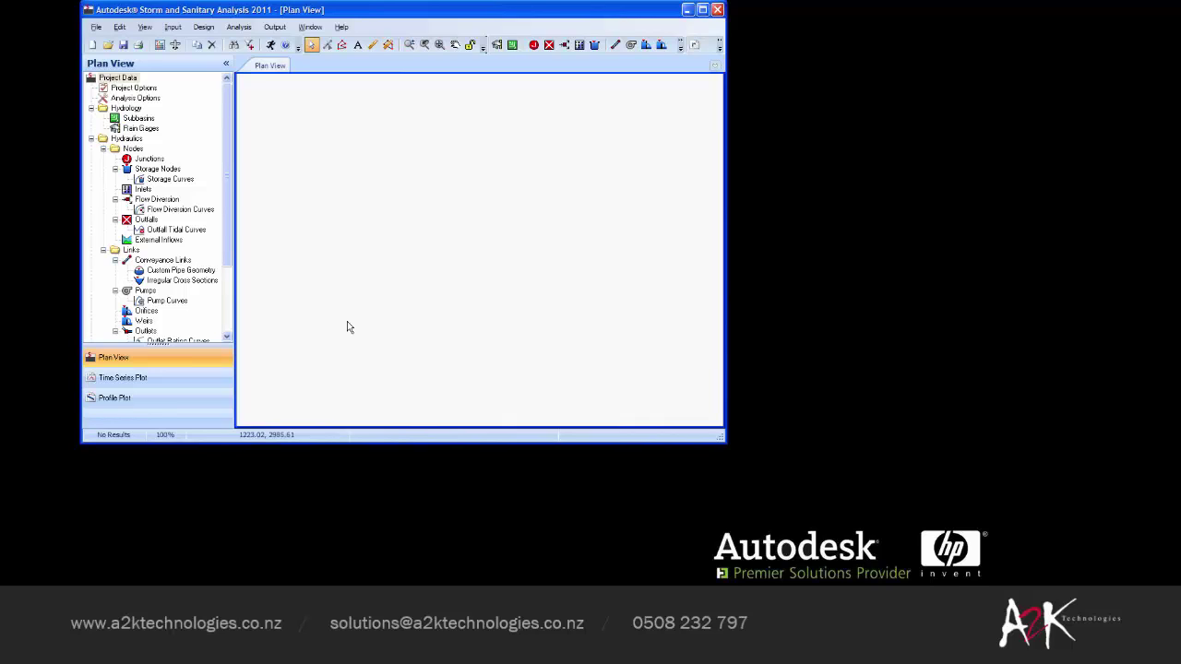
# Import Drawing1.xml from the Desktop through File > Import > LandXML File
pyautogui.moveTo(251, 9); pyautogui.dragTo(285, 50)
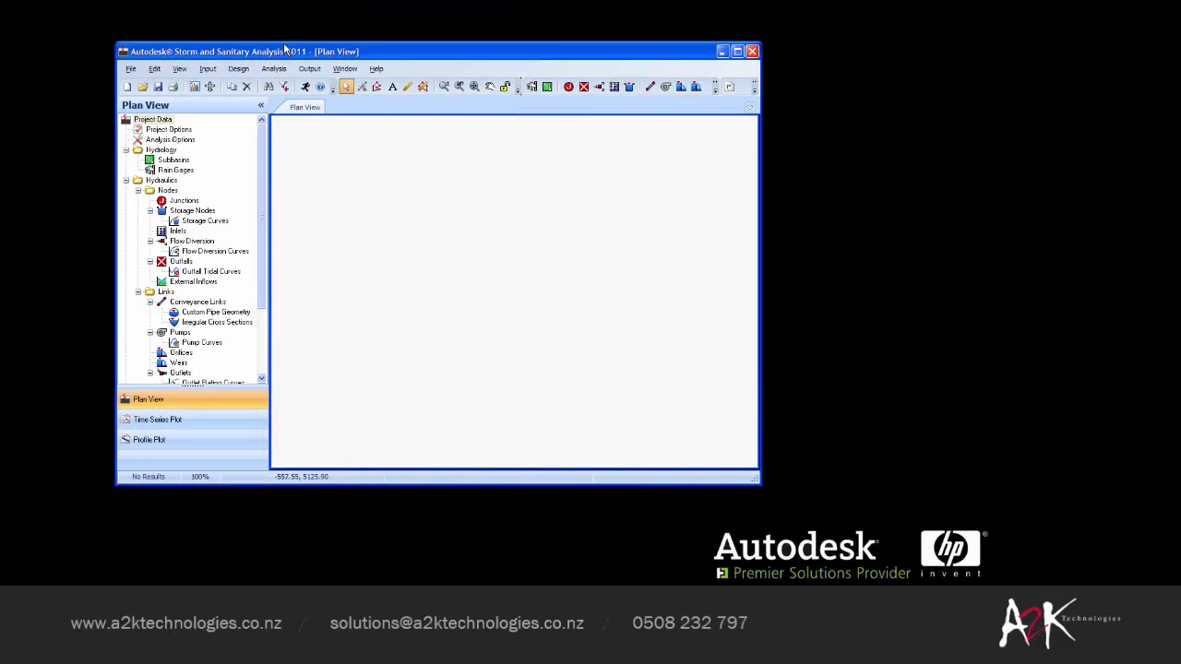
pyautogui.click(131, 70)
pyautogui.moveTo(160, 188)
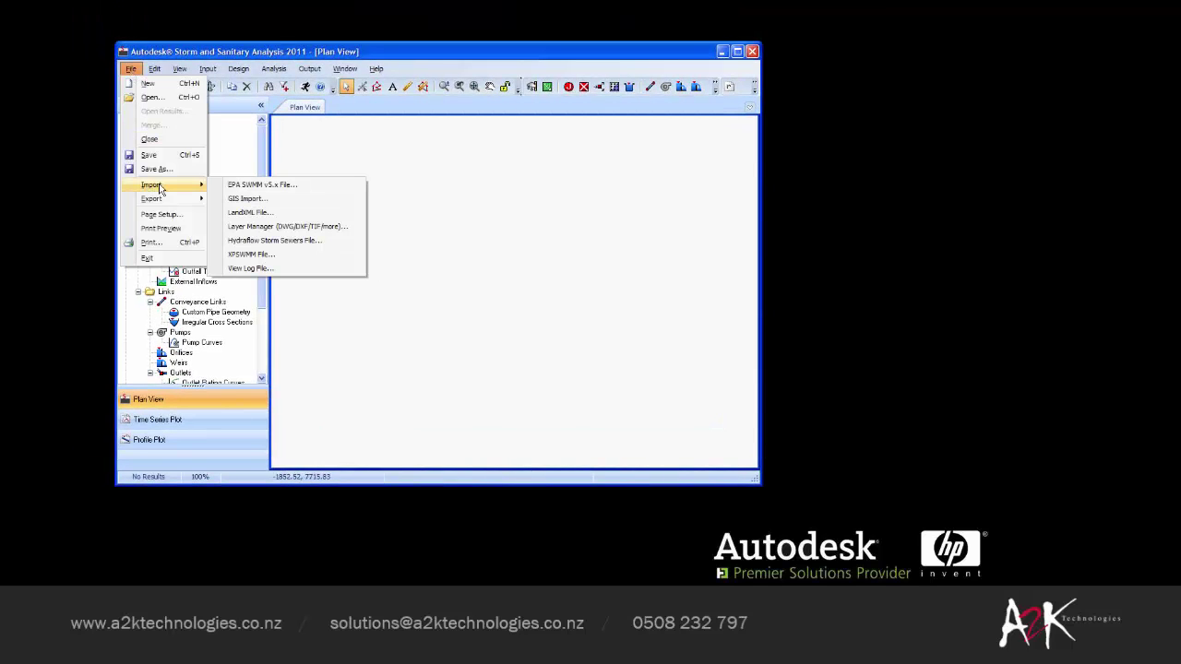
pyautogui.click(238, 213)
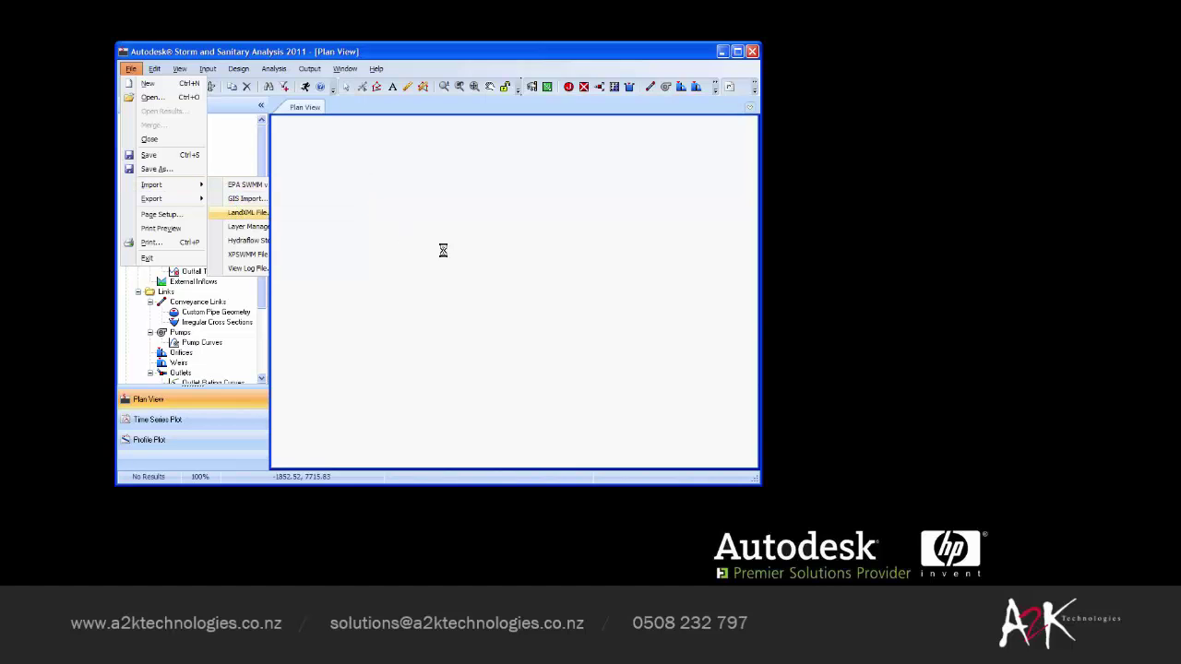
pyautogui.click(638, 213)
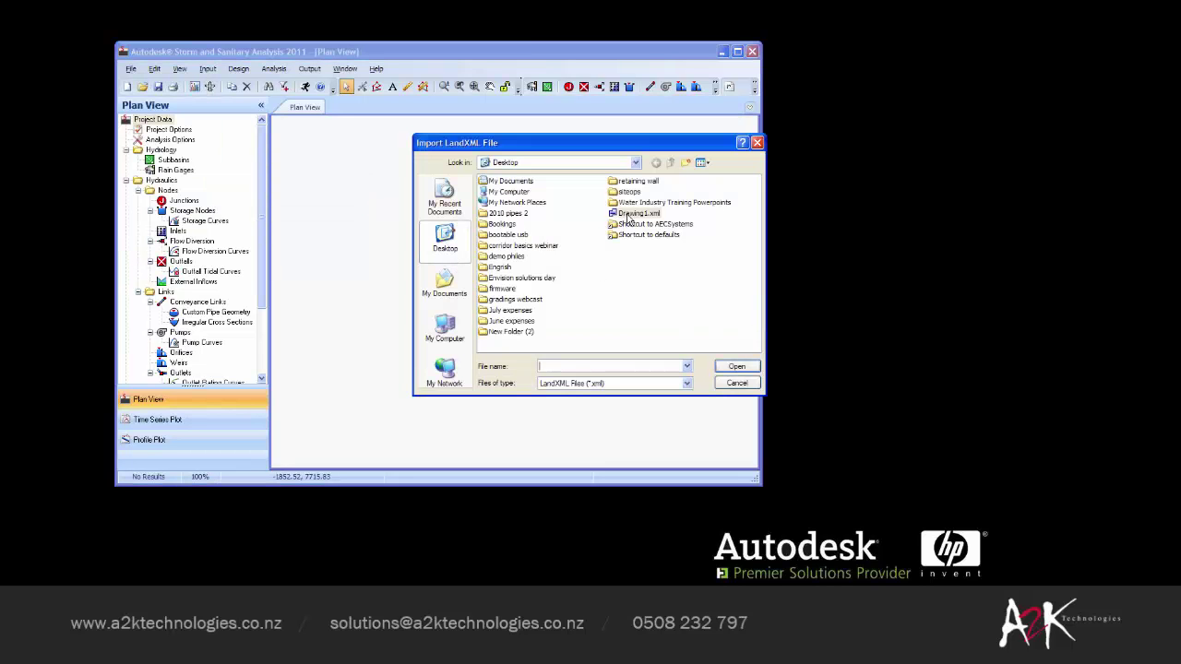
pyautogui.click(736, 367)
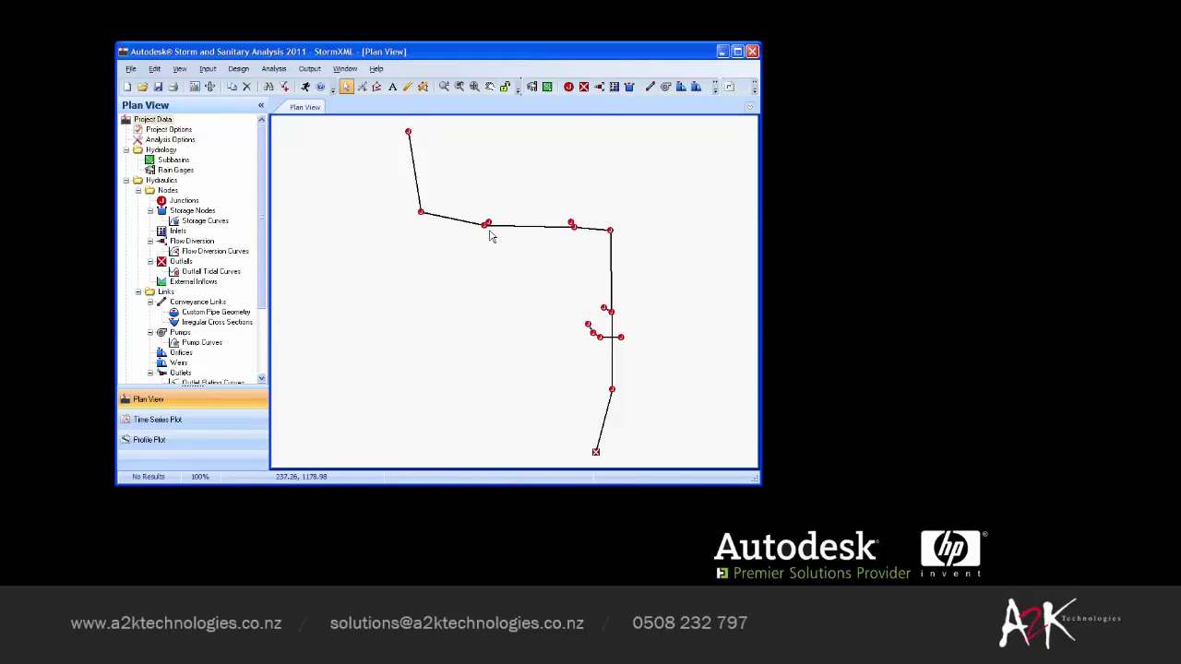
# Open the 3.224 m pipe's Conveyance Links properties, check its diameter, and show it in the plan
pyautogui.scroll(5, 574, 238)
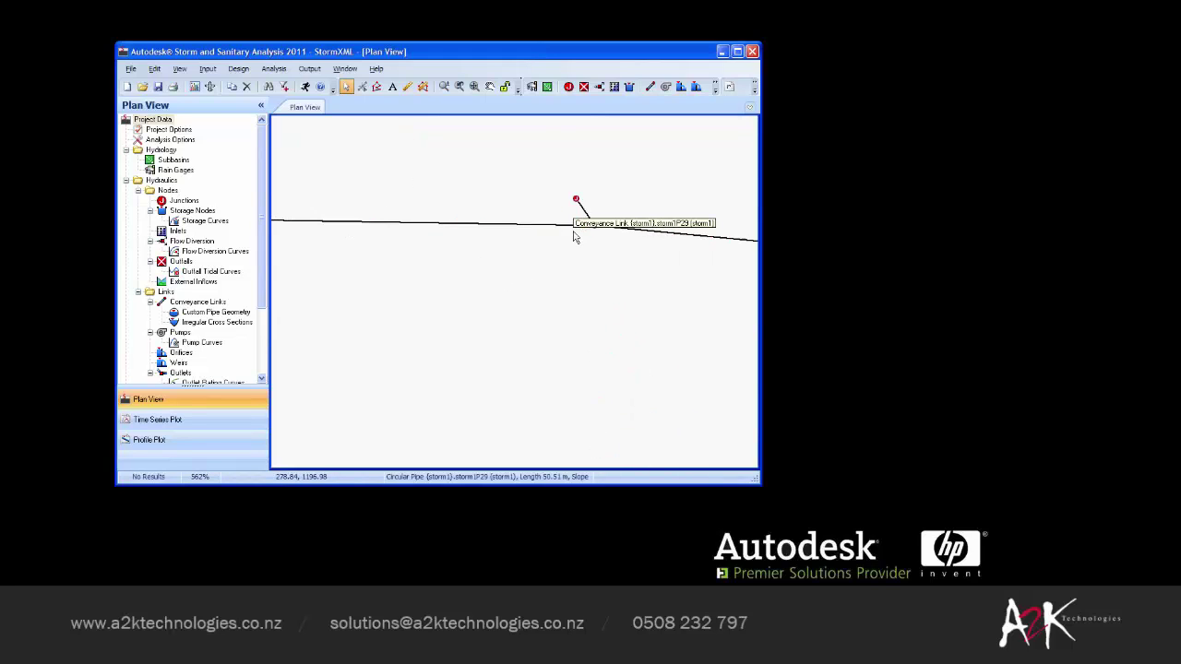
pyautogui.moveTo(574, 238); pyautogui.dragTo(507, 354, button='middle')
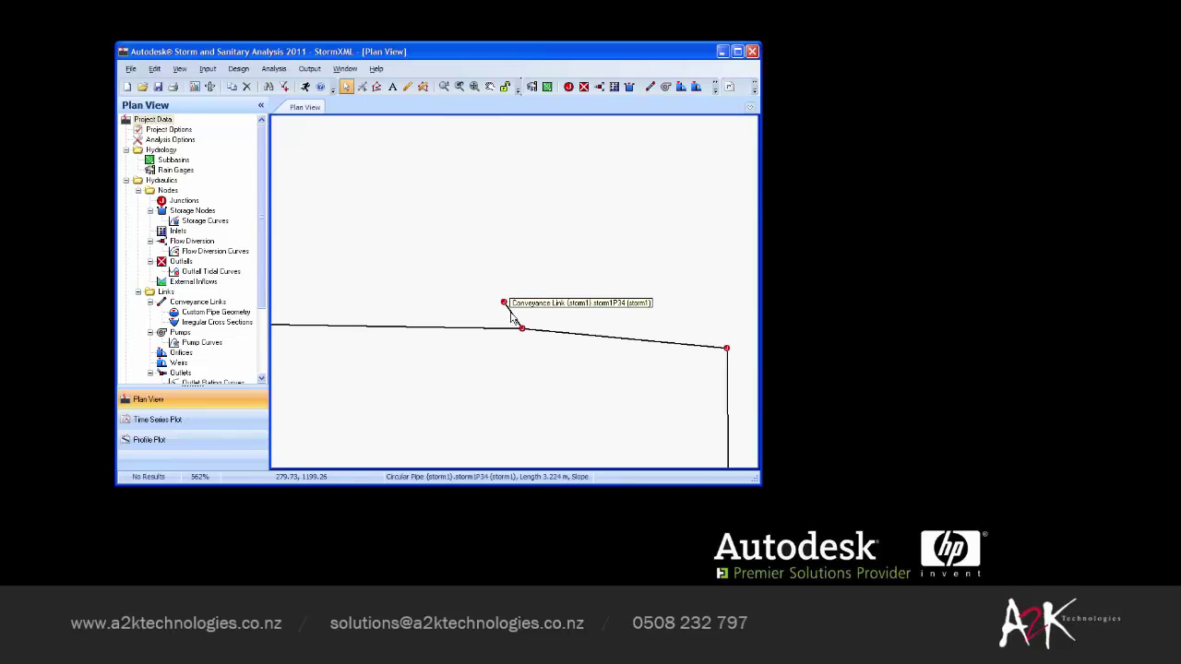
pyautogui.doubleClick(513, 317)
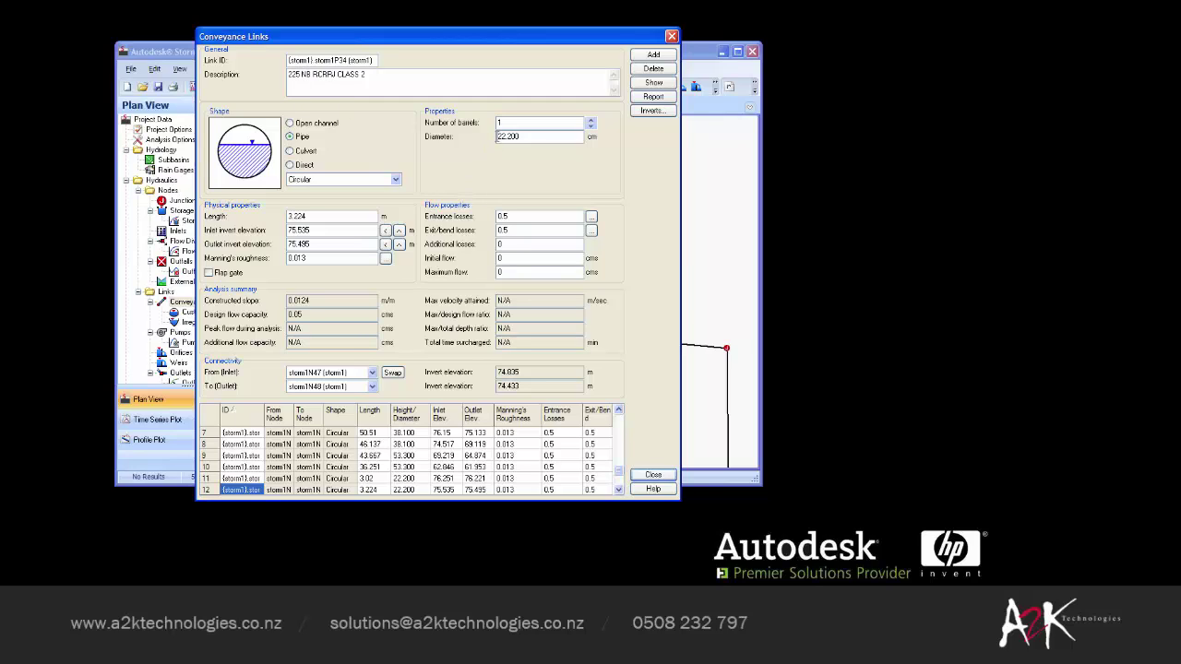
pyautogui.click(499, 135)
pyautogui.click(653, 82)
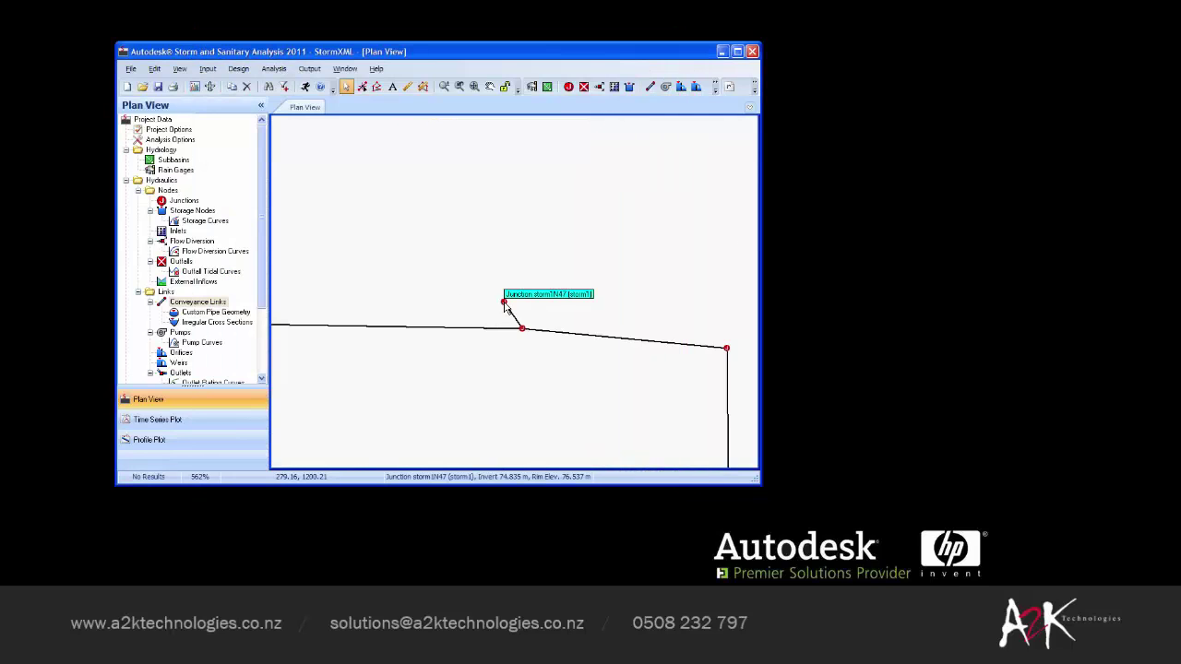
# Review junction storm1N47's elevations, then exit the program without saving
pyautogui.doubleClick(504, 304)
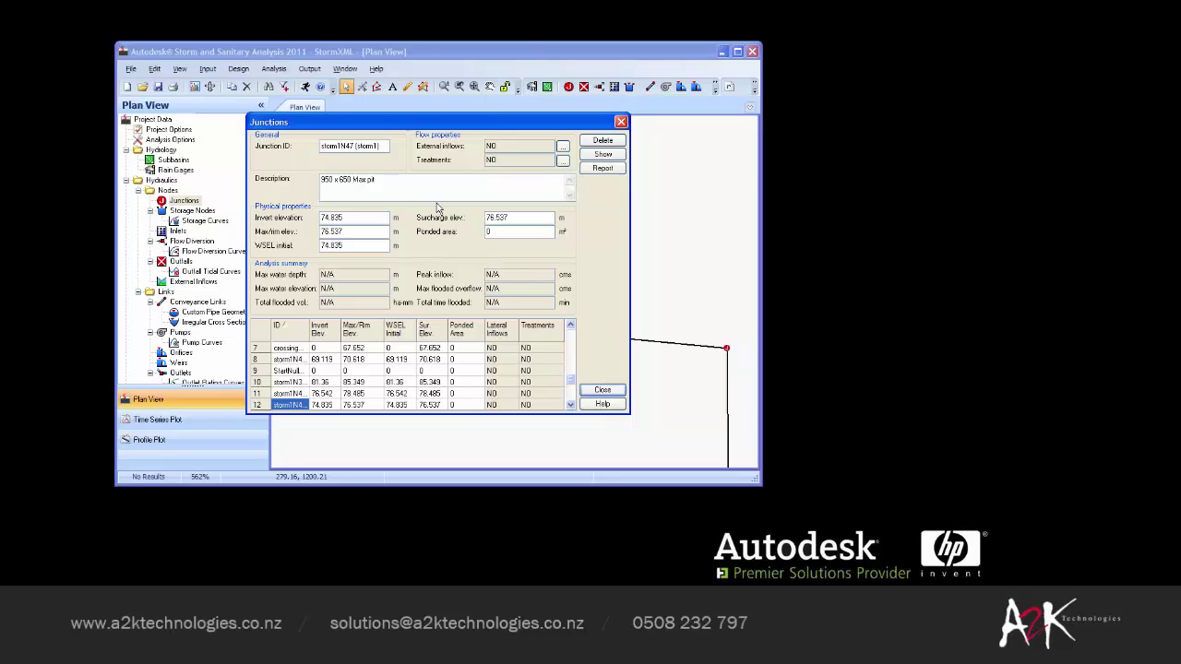
pyautogui.click(602, 390)
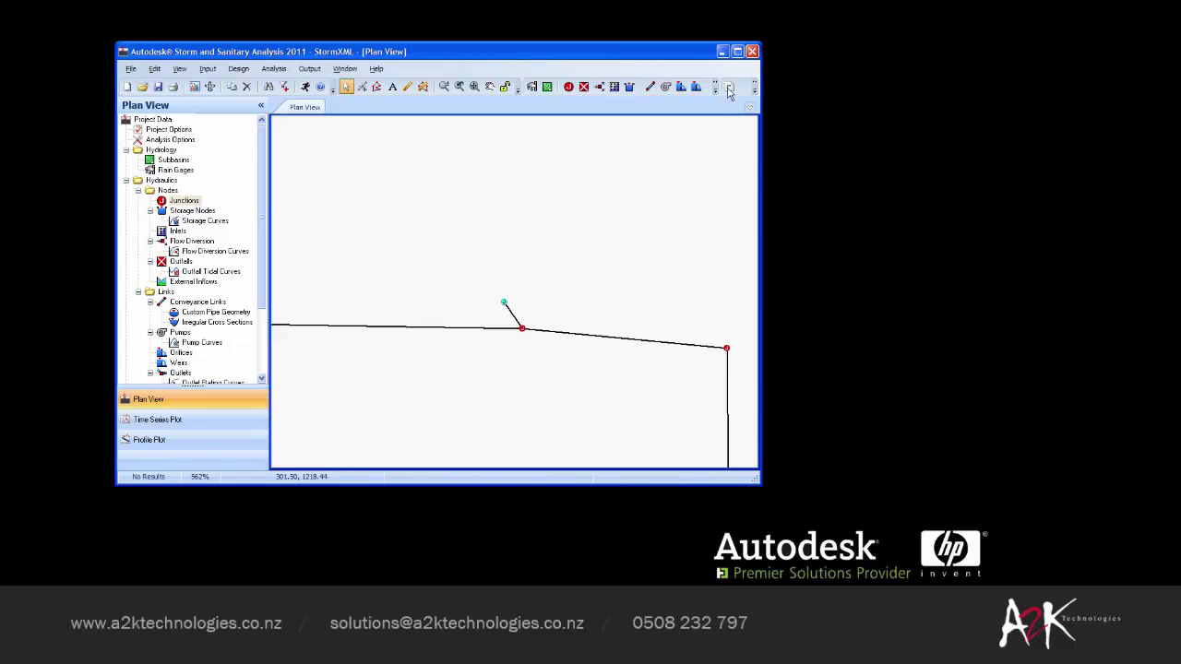
pyautogui.click(752, 51)
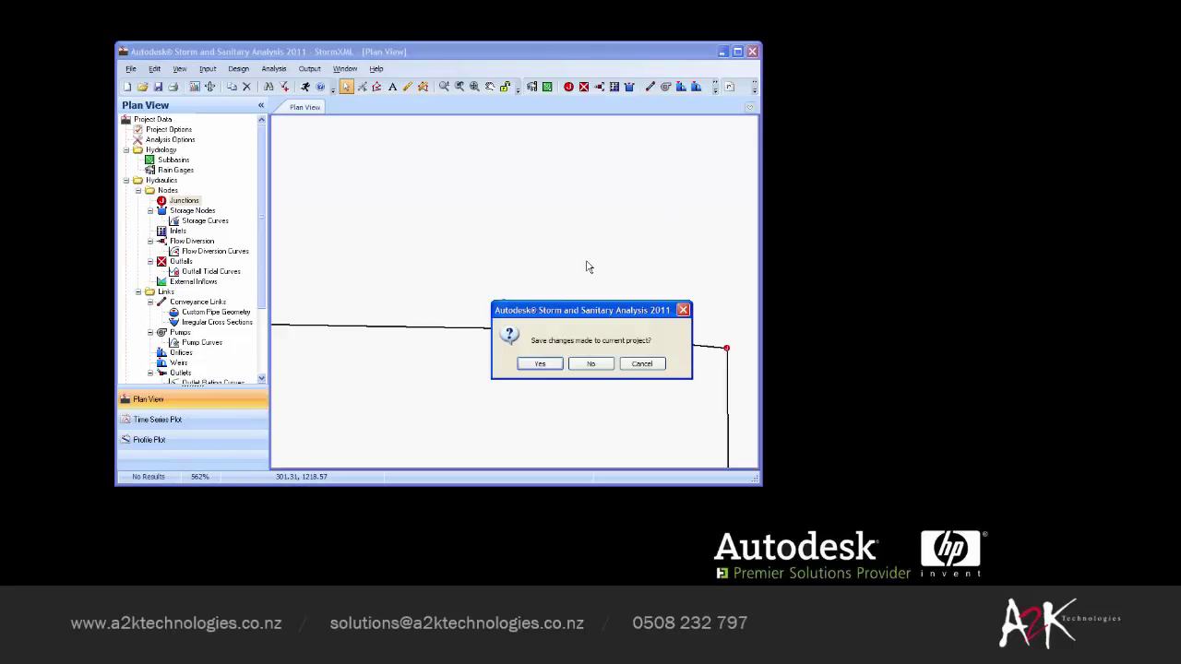
pyautogui.click(598, 365)
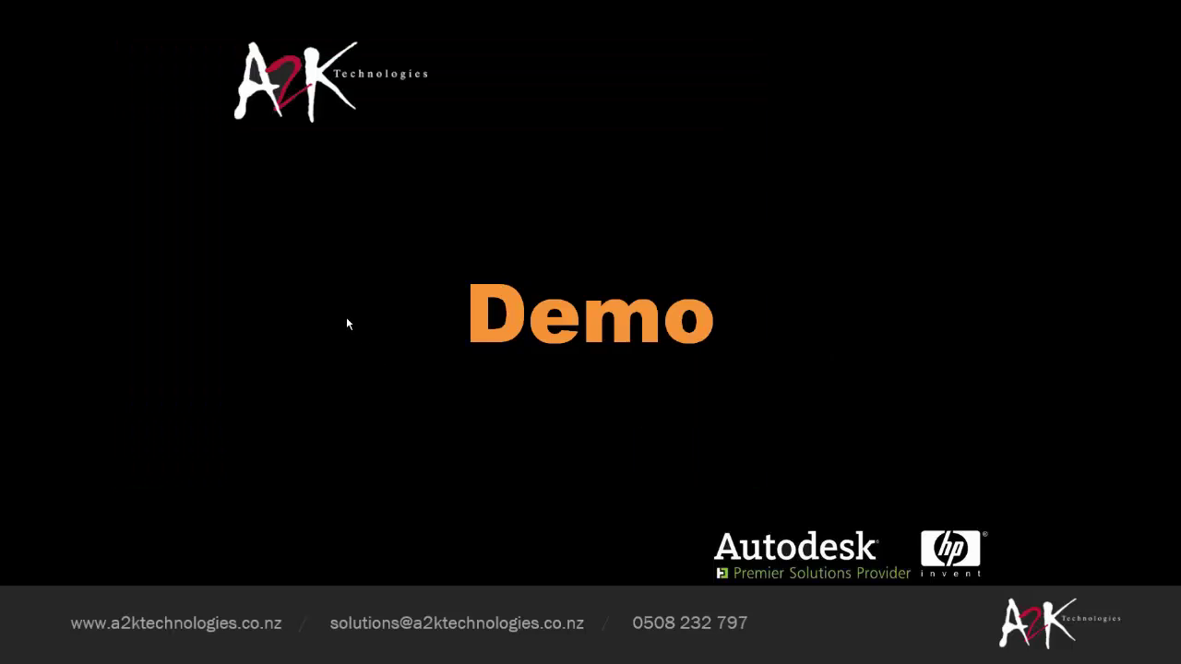
# Return to the PowerPoint slide show and advance from the Demo slide to the Thank You slide
pyautogui.hotkey('alt', 'Tab')
pyautogui.click(282, 262)
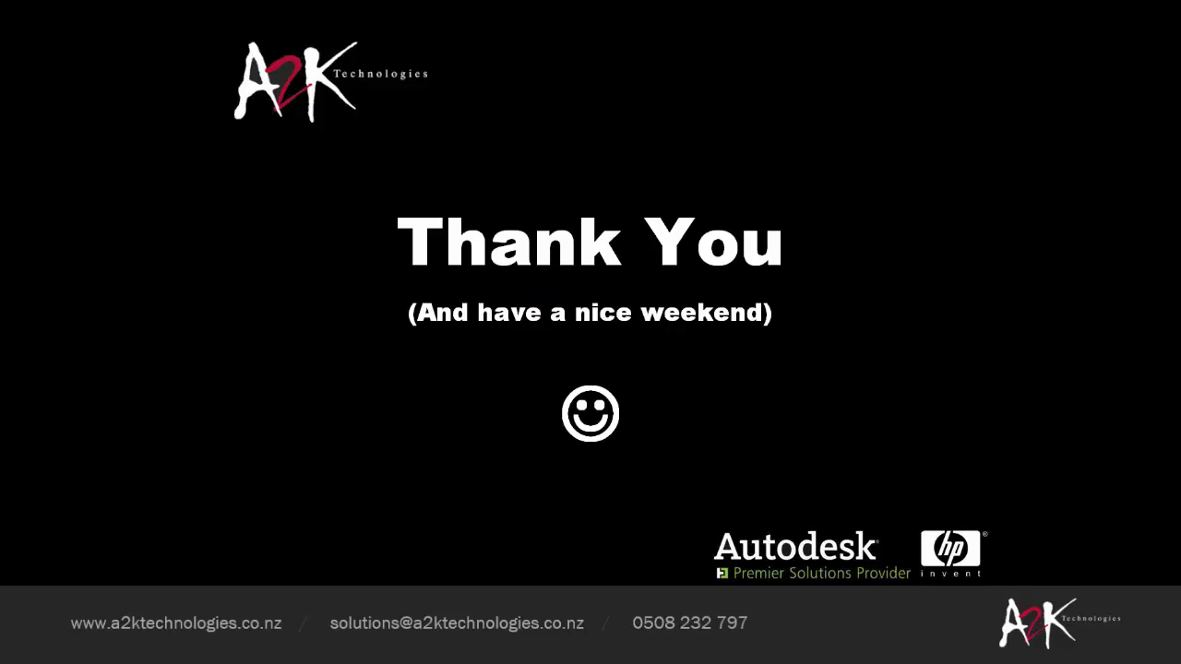